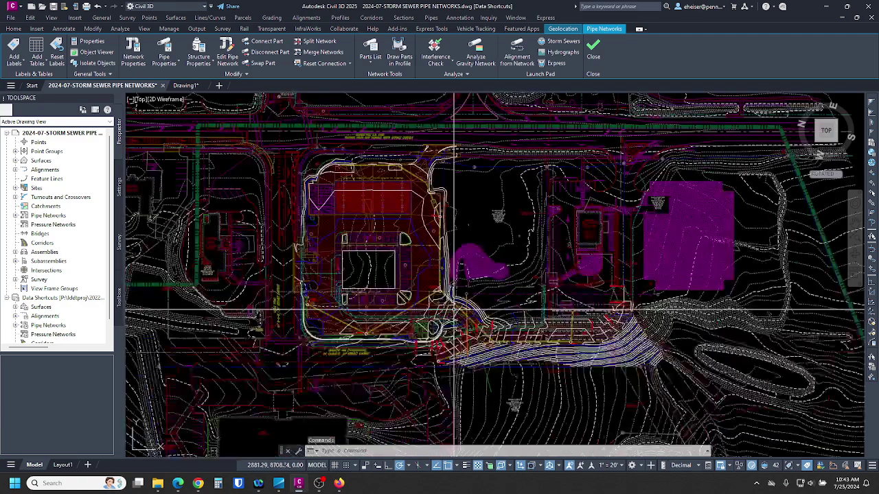
Step: Examine the overall site plan and the PR-SURFACE grading around the building, parking lot and storm sewer run
{"action": "scroll", "coordinate": [475, 273], "scroll_direction": "up", "scroll_amount": 3}
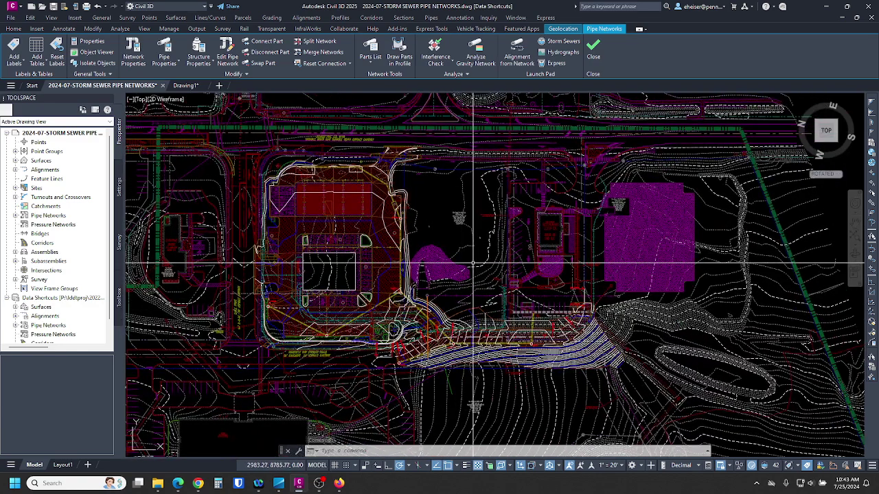
{"action": "mouse_move", "coordinate": [474, 262]}
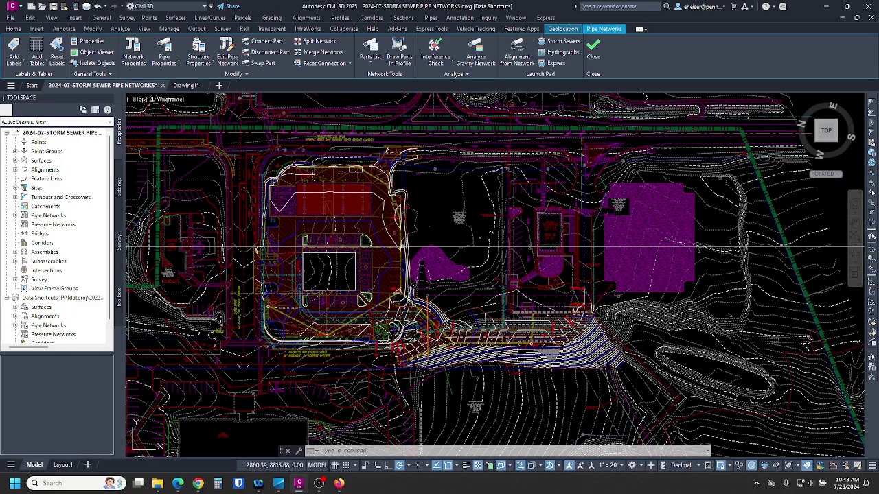
{"action": "mouse_move", "coordinate": [471, 243]}
{"action": "middle_mouse_down"}
{"action": "mouse_move", "coordinate": [552, 251]}
{"action": "mouse_move", "coordinate": [523, 245]}
{"action": "mouse_move", "coordinate": [495, 259]}
{"action": "middle_mouse_up"}
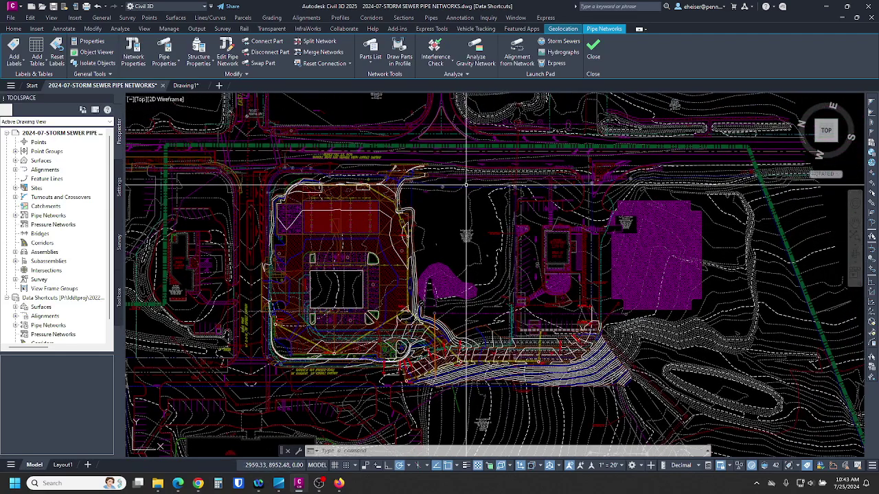
{"action": "mouse_move", "coordinate": [466, 185]}
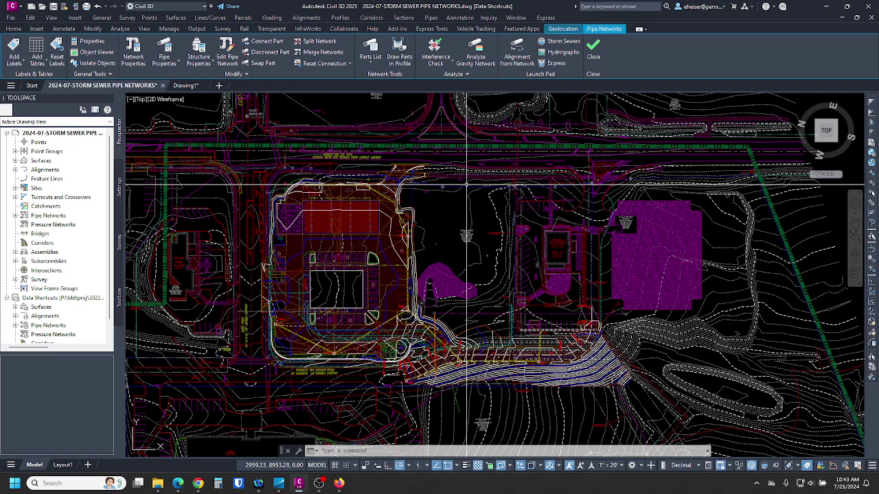
{"action": "scroll", "coordinate": [334, 342], "scroll_direction": "up", "scroll_amount": 3}
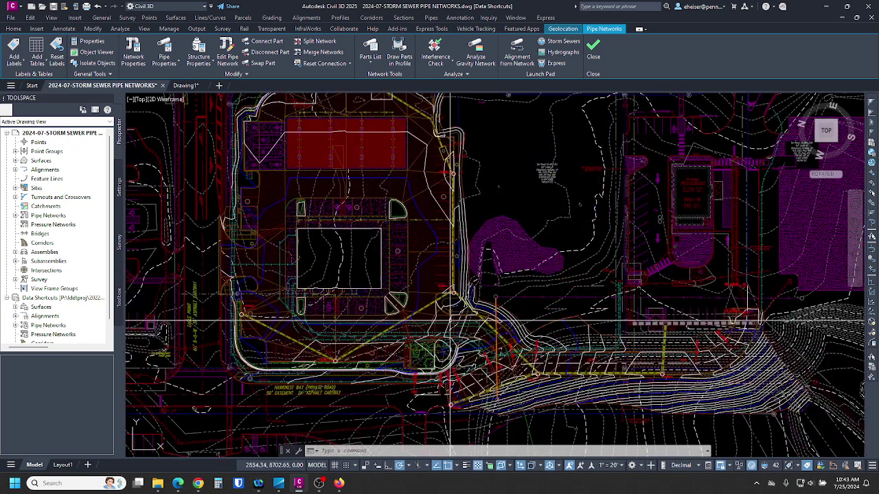
{"action": "left_click", "coordinate": [485, 320]}
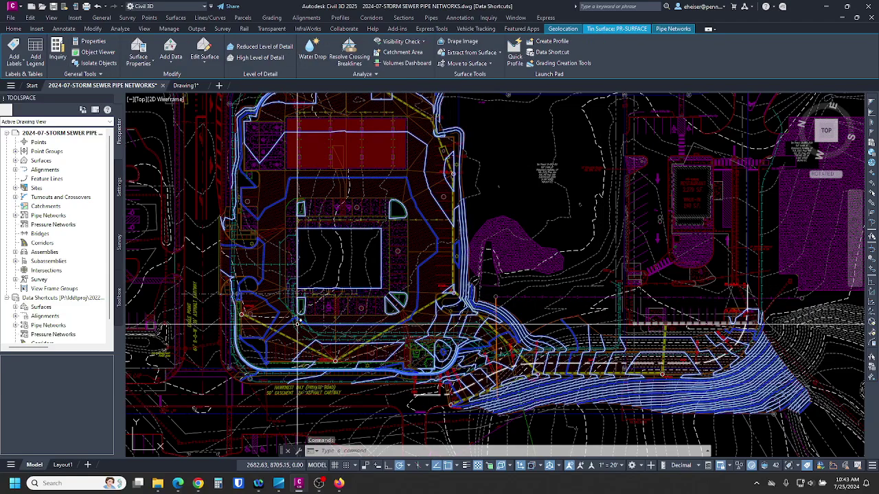
{"action": "scroll", "coordinate": [421, 357], "scroll_direction": "up", "scroll_amount": 5}
{"action": "scroll", "coordinate": [421, 357], "scroll_direction": "down", "scroll_amount": 5}
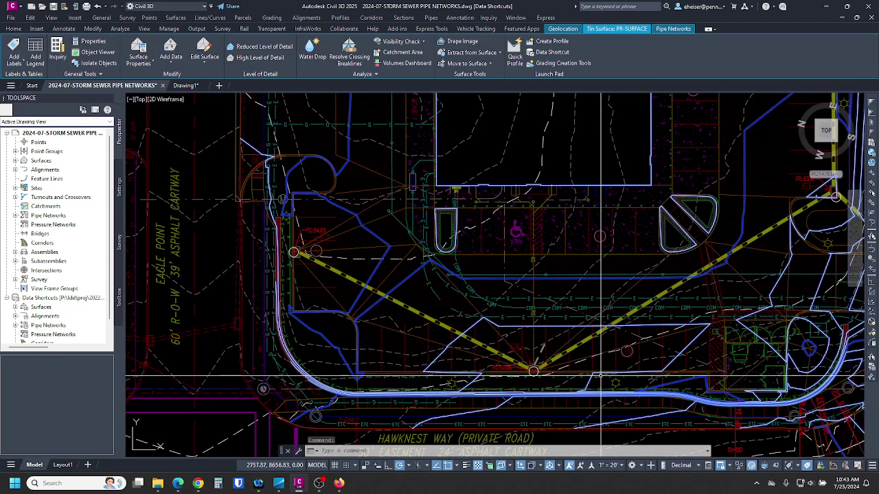
Step: Inspect the inlet at the FC: 54.03 label and the storm pipes running from it along the parking lot's lower edge
{"action": "left_click", "coordinate": [328, 228]}
{"action": "scroll", "coordinate": [322, 233], "scroll_direction": "up", "scroll_amount": 3}
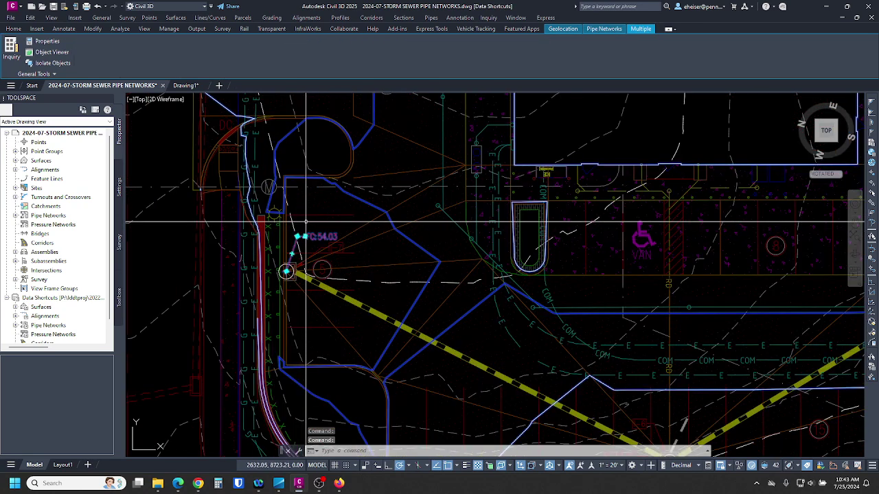
{"action": "scroll", "coordinate": [292, 254], "scroll_direction": "up", "scroll_amount": 2}
{"action": "key", "text": "Escape"}
{"action": "left_click", "coordinate": [280, 275]}
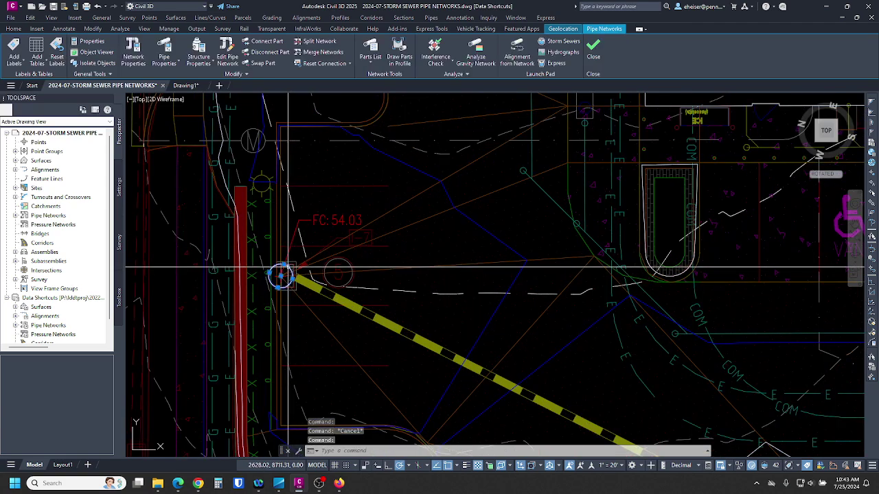
{"action": "key", "text": "Escape"}
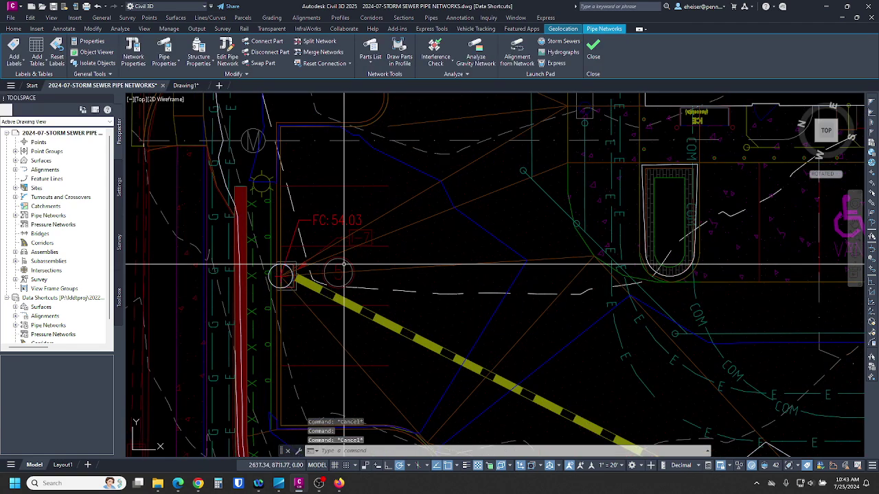
{"action": "scroll", "coordinate": [269, 219], "scroll_direction": "down", "scroll_amount": 3}
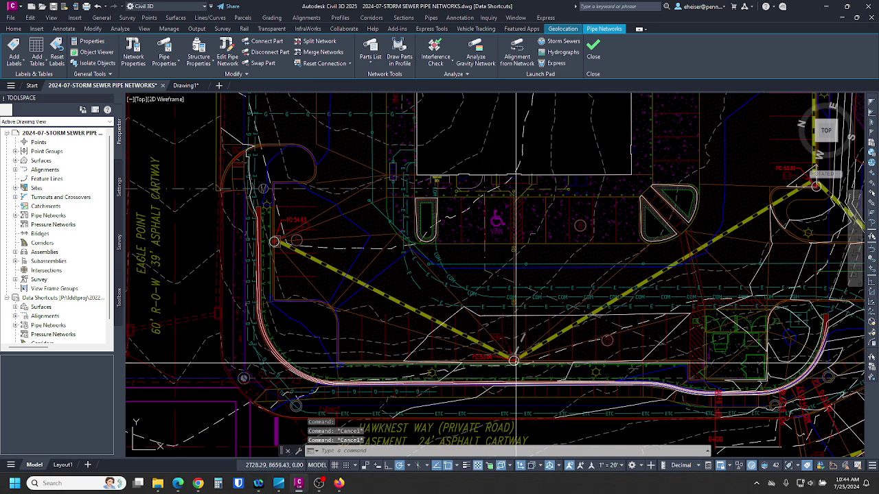
{"action": "scroll", "coordinate": [568, 329], "scroll_direction": "up", "scroll_amount": 2}
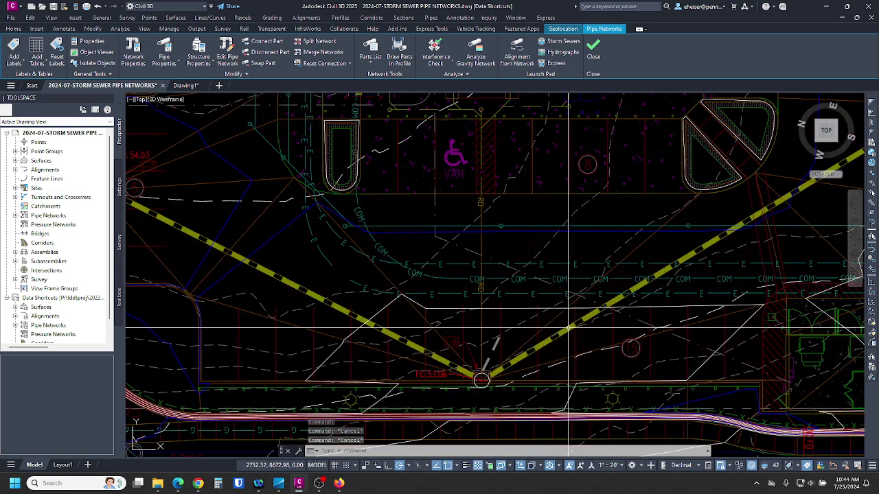
{"action": "mouse_move", "coordinate": [129, 152]}
{"action": "middle_mouse_down"}
{"action": "mouse_move", "coordinate": [264, 206]}
{"action": "mouse_move", "coordinate": [388, 234]}
{"action": "middle_mouse_up"}
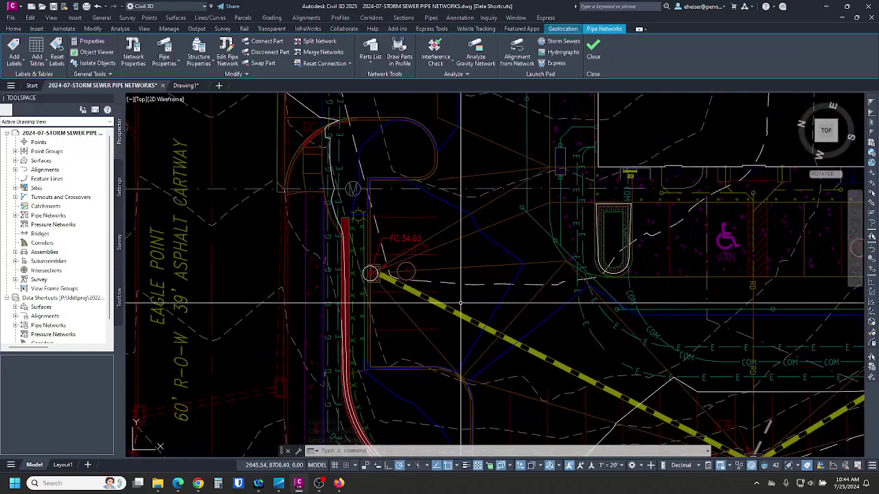
{"action": "scroll", "coordinate": [477, 284], "scroll_direction": "down", "scroll_amount": 2}
{"action": "scroll", "coordinate": [480, 302], "scroll_direction": "up", "scroll_amount": 2}
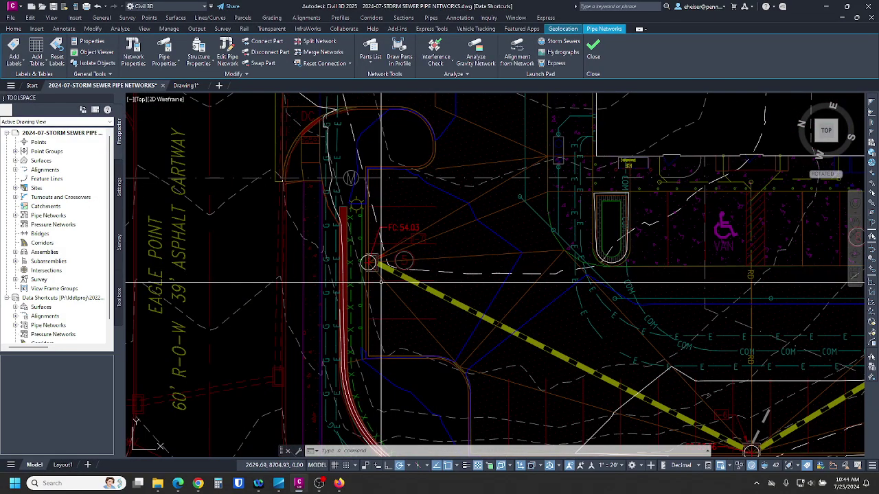
Step: Remove the existing yellow storm pipes and their inlet structures from the site plan
{"action": "key", "text": "Escape"}
{"action": "key", "text": "Escape"}
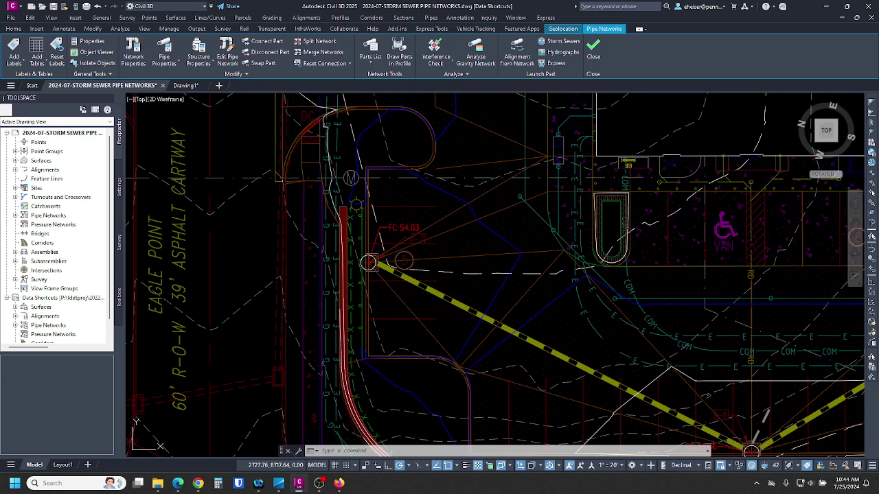
{"action": "key", "text": "Escape"}
{"action": "key", "text": "Escape"}
{"action": "key", "text": "Escape"}
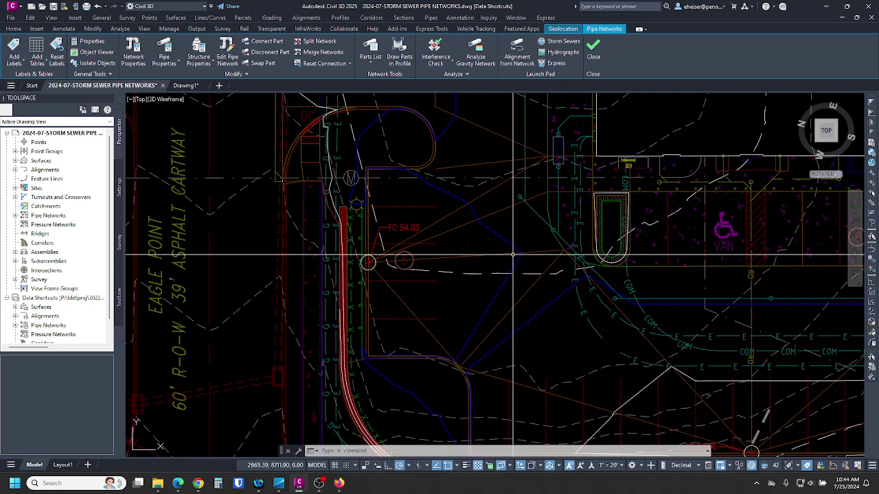
{"action": "scroll", "coordinate": [432, 212], "scroll_direction": "down", "scroll_amount": 4}
{"action": "mouse_move", "coordinate": [433, 212]}
{"action": "middle_mouse_down"}
{"action": "mouse_move", "coordinate": [315, 206]}
{"action": "mouse_move", "coordinate": [289, 229]}
{"action": "middle_mouse_up"}
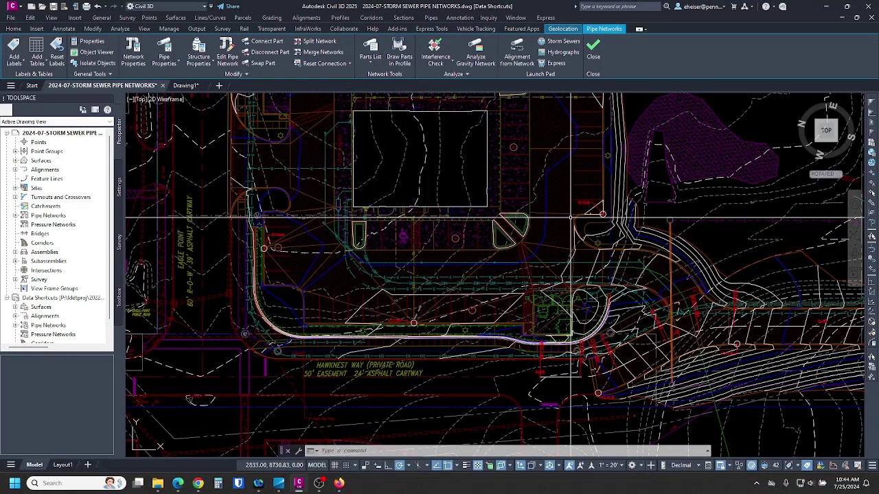
{"action": "key", "text": "Escape"}
{"action": "key", "text": "Escape"}
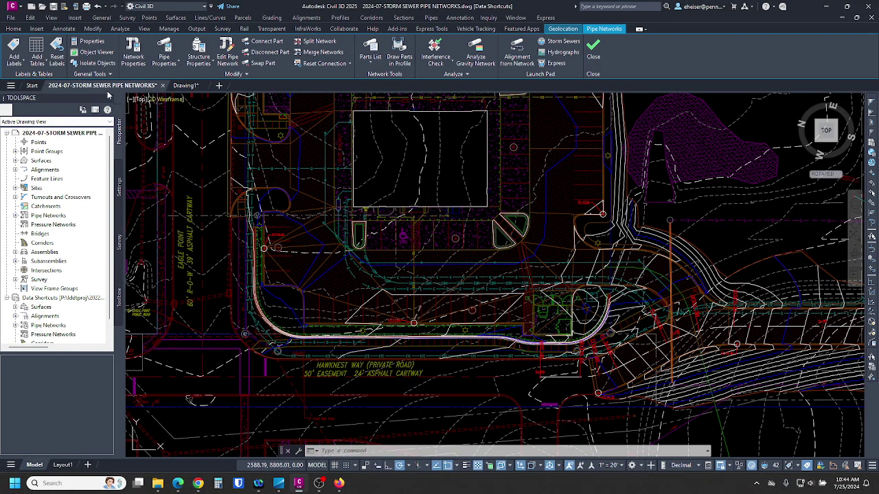
Step: Create a gravity pipe network named PR-STORM using the PTE Storm Sewer parts list
{"action": "left_click", "coordinate": [13, 29]}
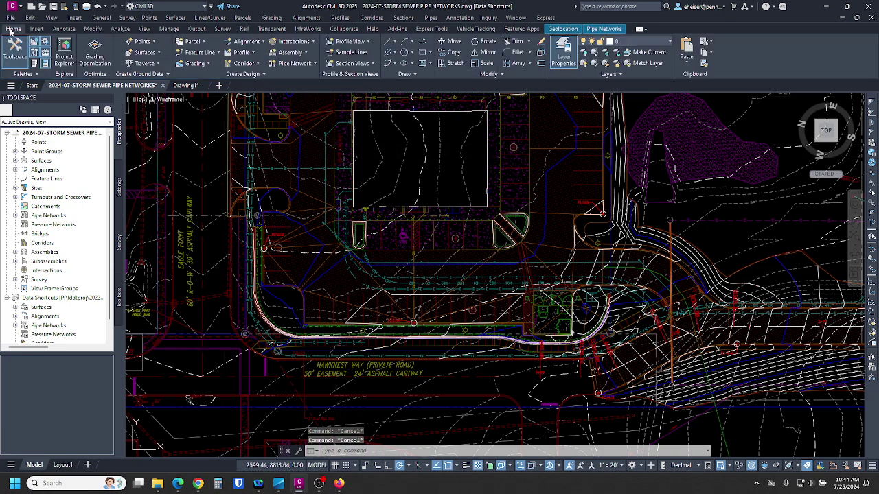
{"action": "left_click", "coordinate": [283, 64]}
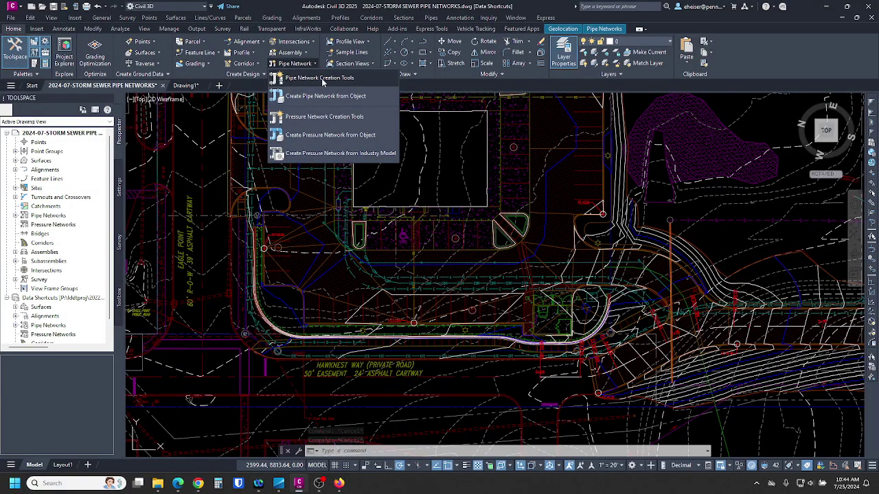
{"action": "left_click", "coordinate": [320, 78]}
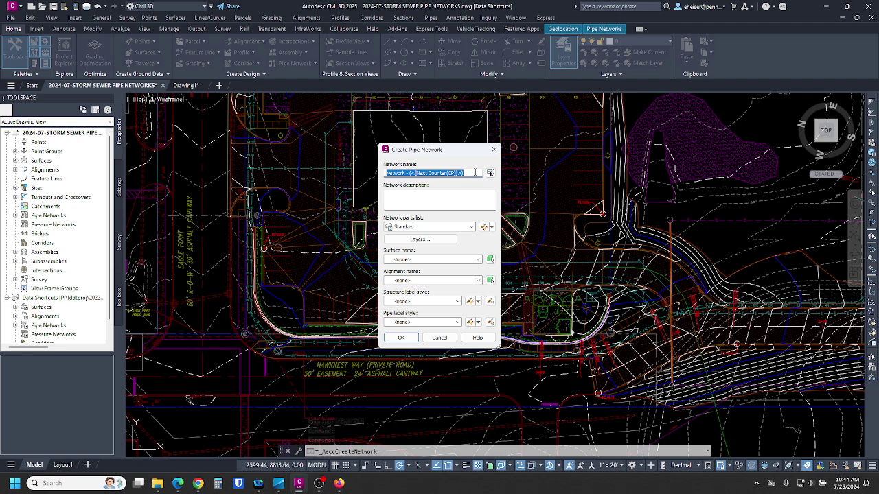
{"action": "key", "text": "Caps_Lock"}
{"action": "type", "text": "PR-STORM"}
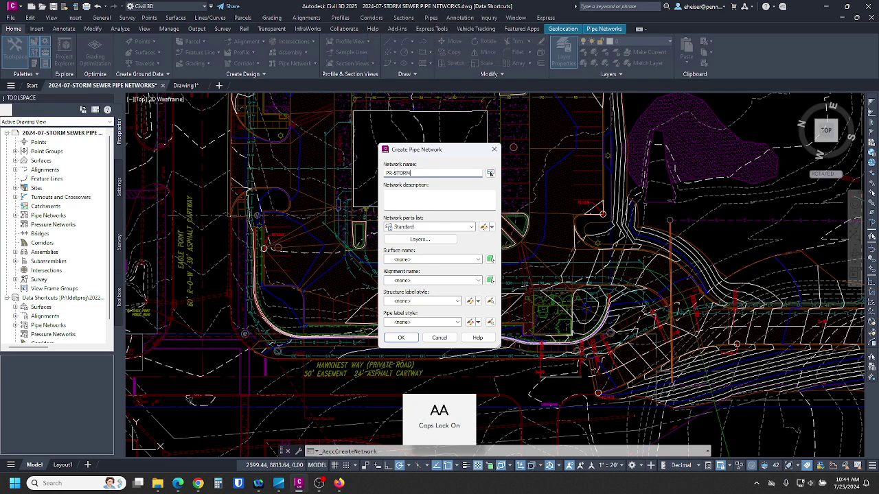
{"action": "left_click", "coordinate": [437, 228]}
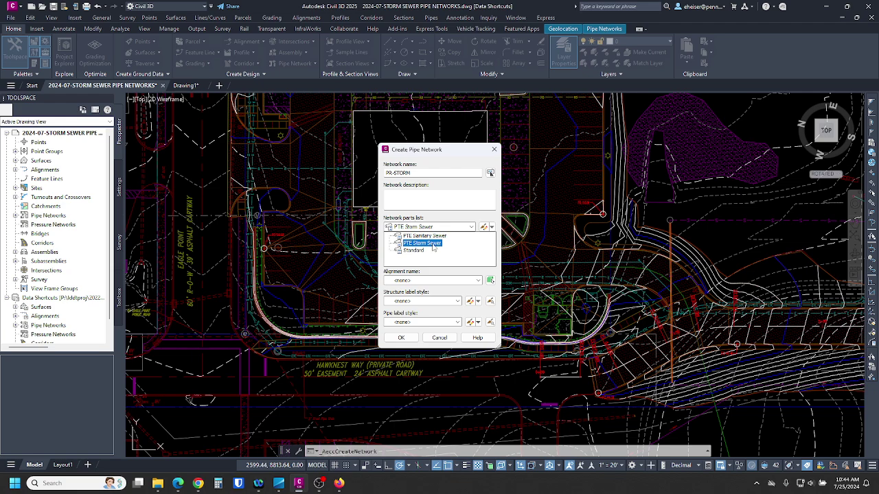
{"action": "left_click", "coordinate": [433, 243]}
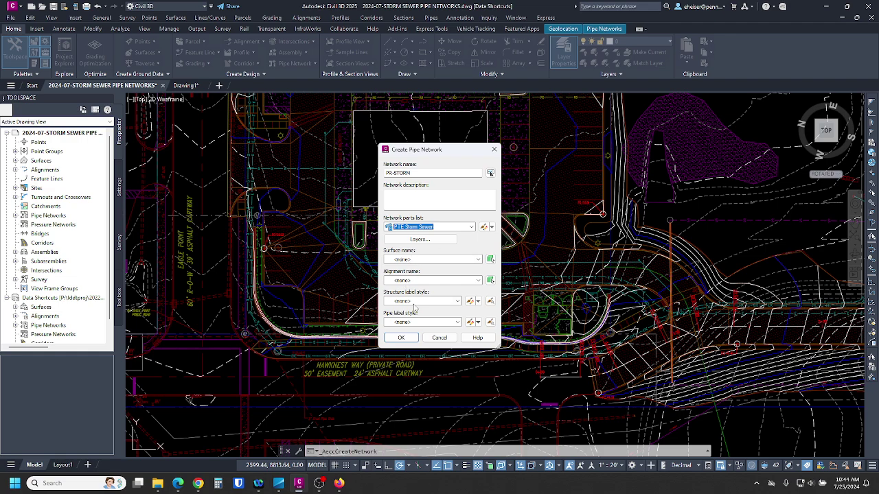
{"action": "left_click", "coordinate": [403, 338]}
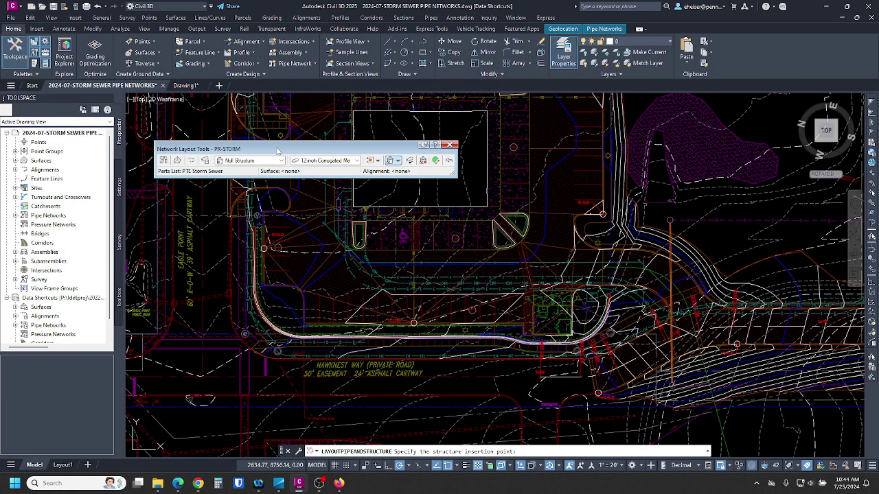
Step: Set the network's structure part to 2x4 Type-C Top from the PTE Type C Inlets family
{"action": "left_click_drag", "start_coordinate": [276, 151], "coordinate": [255, 121]}
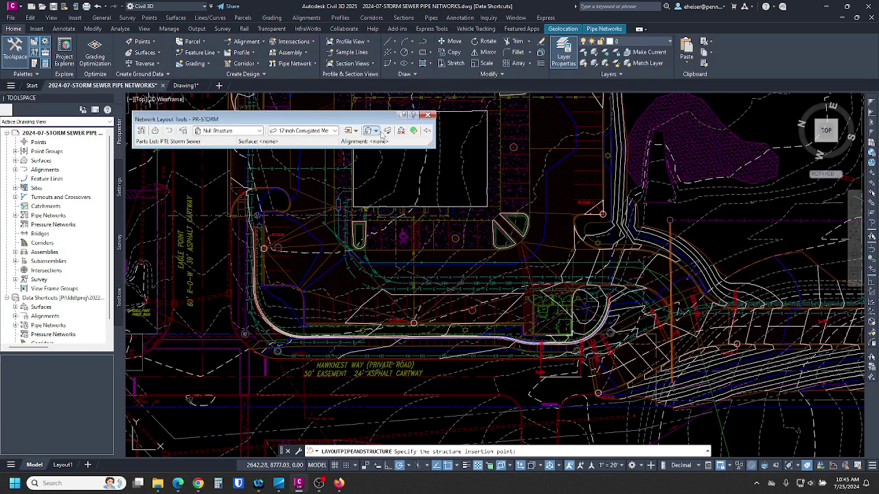
{"action": "left_click", "coordinate": [259, 131]}
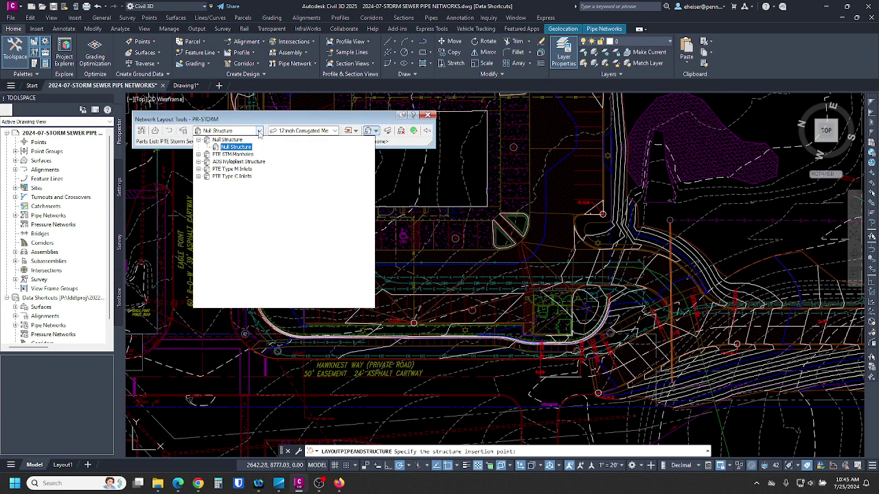
{"action": "left_click", "coordinate": [231, 176]}
{"action": "left_click", "coordinate": [240, 184]}
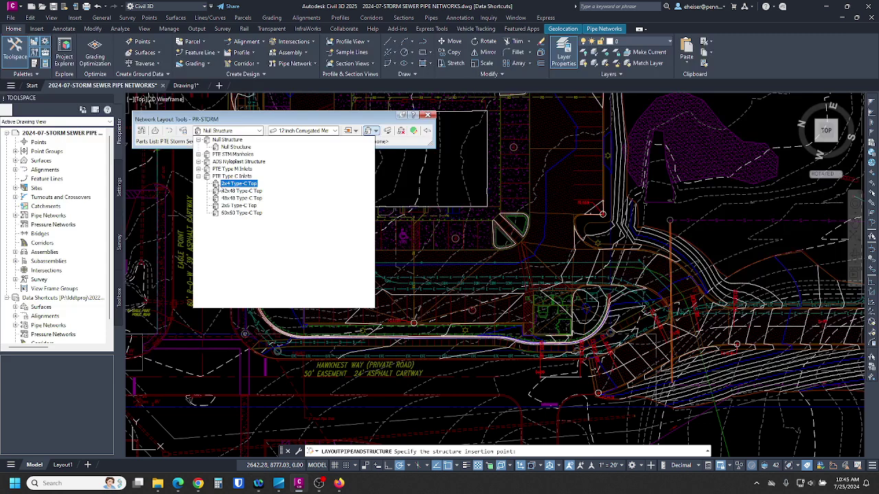
{"action": "left_click", "coordinate": [242, 185]}
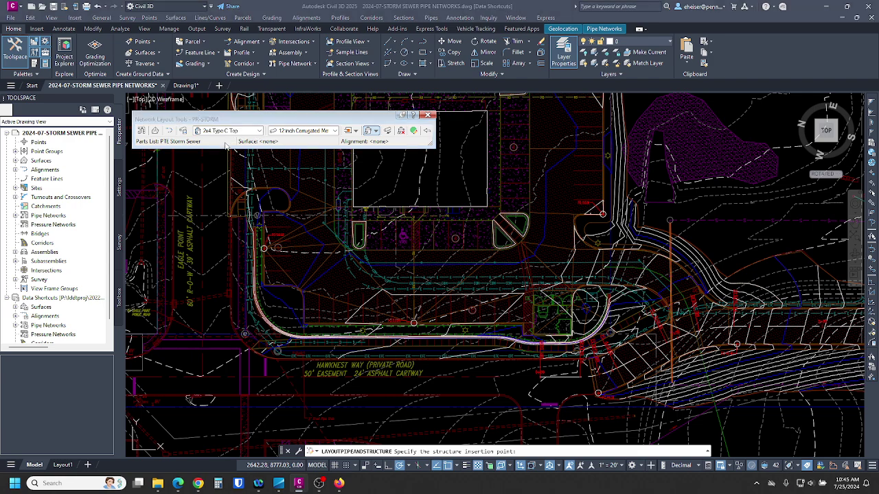
{"action": "left_click", "coordinate": [243, 131]}
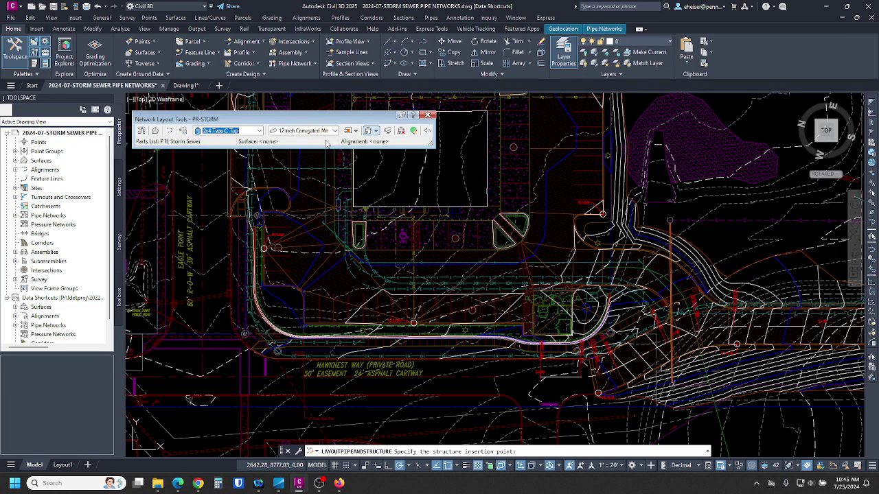
Step: Switch the layout mode to Structures Only and place a 2x4 Type C Top inlet at the FC: 54.03 curb point
{"action": "left_click", "coordinate": [375, 131]}
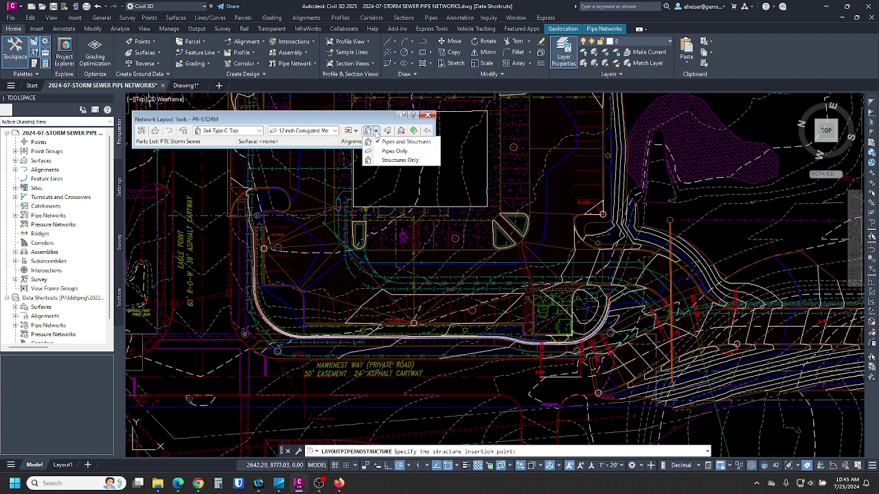
{"action": "left_click", "coordinate": [399, 160]}
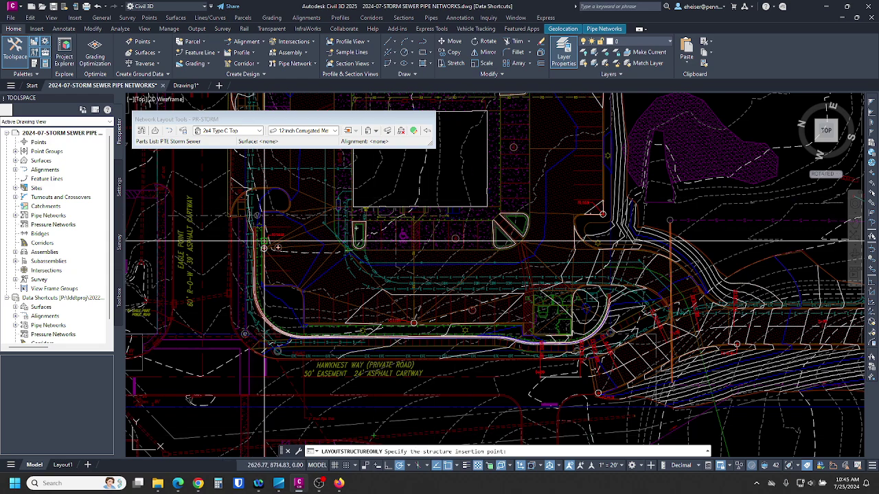
{"action": "scroll", "coordinate": [266, 241], "scroll_direction": "up", "scroll_amount": 2}
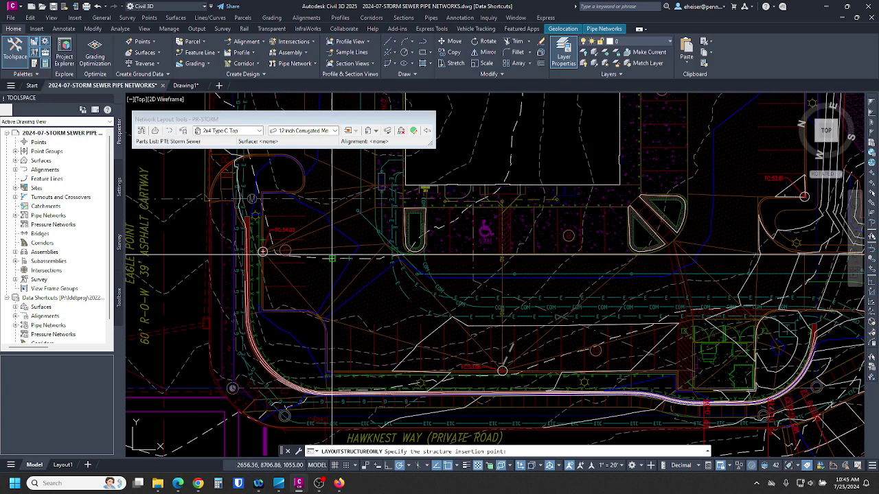
{"action": "scroll", "coordinate": [307, 270], "scroll_direction": "down", "scroll_amount": 2}
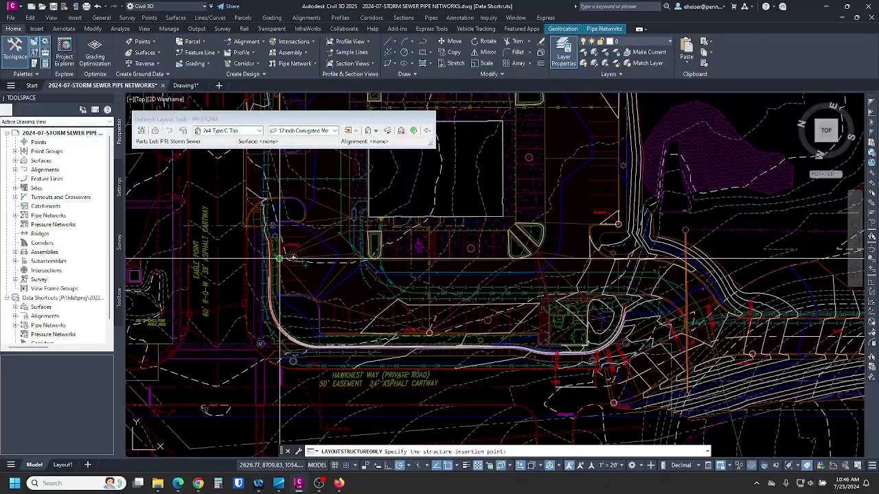
{"action": "mouse_move", "coordinate": [604, 236]}
{"action": "middle_mouse_down"}
{"action": "mouse_move", "coordinate": [584, 326]}
{"action": "mouse_move", "coordinate": [580, 405]}
{"action": "mouse_move", "coordinate": [563, 210]}
{"action": "middle_mouse_up"}
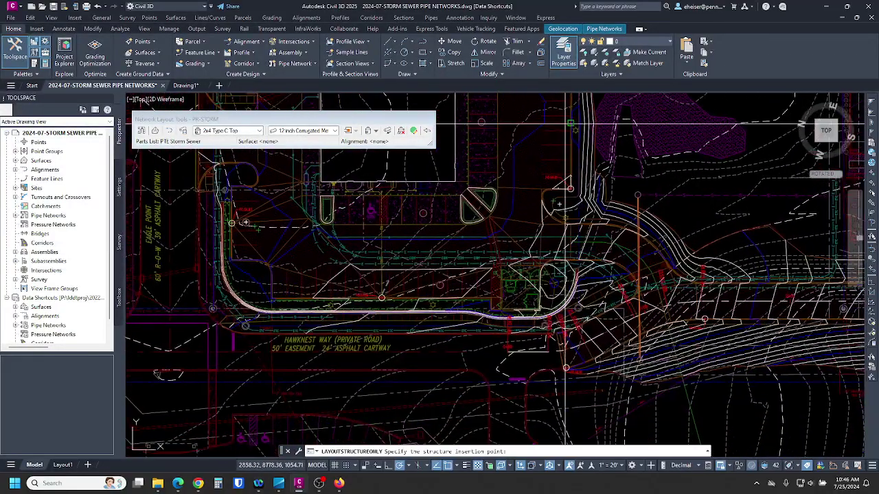
{"action": "middle_click_drag", "start_coordinate": [312, 237], "coordinate": [491, 276]}
{"action": "mouse_move", "coordinate": [614, 279]}
{"action": "middle_mouse_down"}
{"action": "mouse_move", "coordinate": [534, 280]}
{"action": "mouse_move", "coordinate": [264, 252]}
{"action": "mouse_move", "coordinate": [487, 271]}
{"action": "middle_mouse_up"}
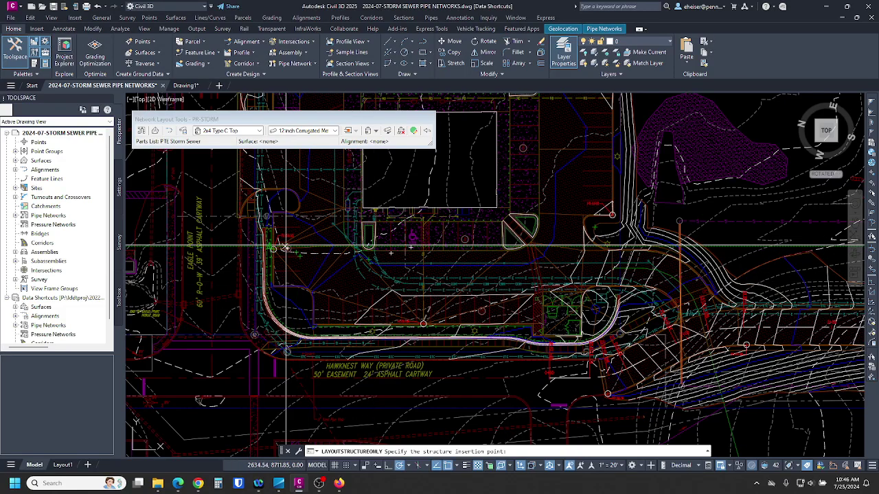
{"action": "scroll", "coordinate": [263, 254], "scroll_direction": "up", "scroll_amount": 3}
{"action": "scroll", "coordinate": [326, 216], "scroll_direction": "up", "scroll_amount": 3}
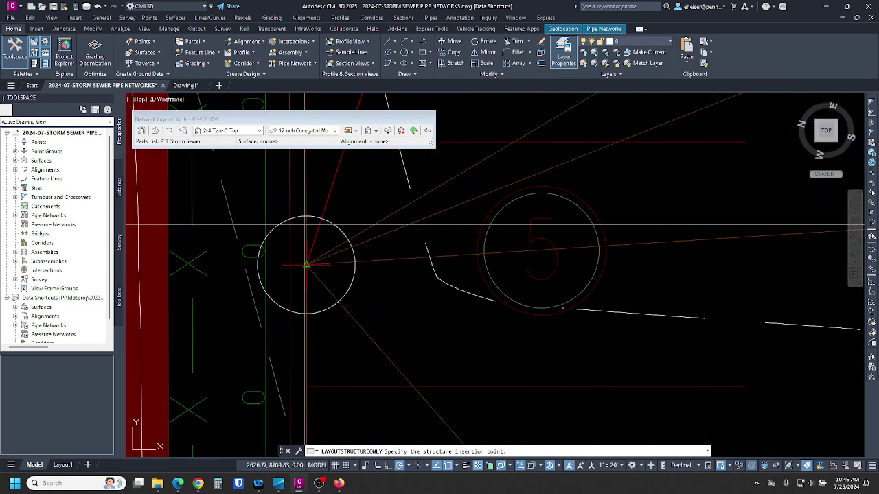
{"action": "scroll", "coordinate": [326, 238], "scroll_direction": "up", "scroll_amount": 2}
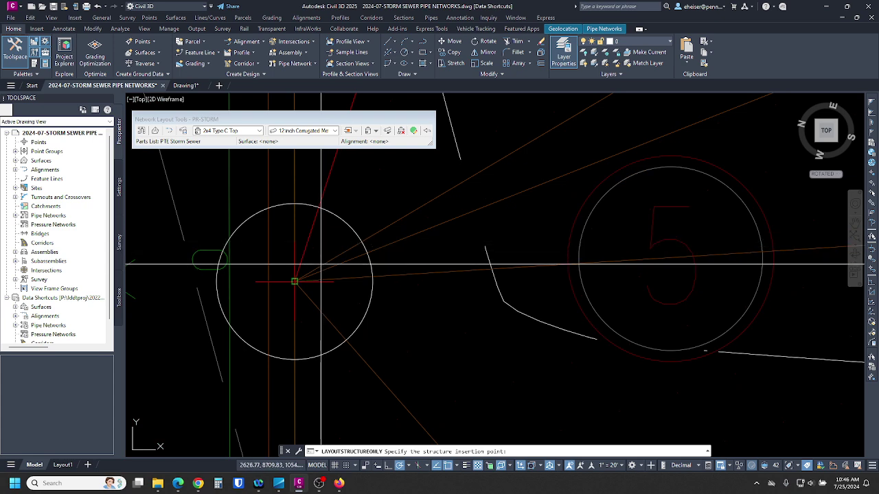
{"action": "left_click", "coordinate": [222, 297]}
Step: Place another 2x4 Type C Top inlet at the centre of the circle labelled FC: 53.06 along the parking lot curb
{"action": "scroll", "coordinate": [343, 217], "scroll_direction": "down", "scroll_amount": 8}
{"action": "scroll", "coordinate": [604, 348], "scroll_direction": "up", "scroll_amount": 4}
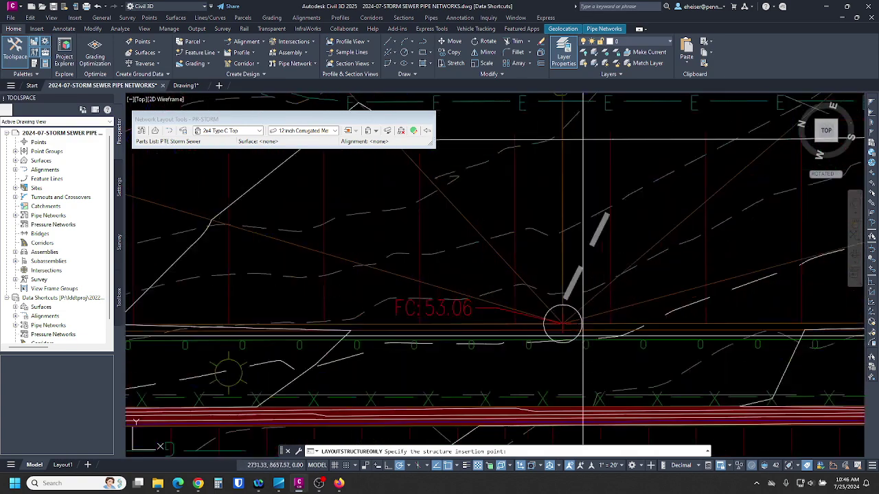
{"action": "scroll", "coordinate": [583, 334], "scroll_direction": "up", "scroll_amount": 4}
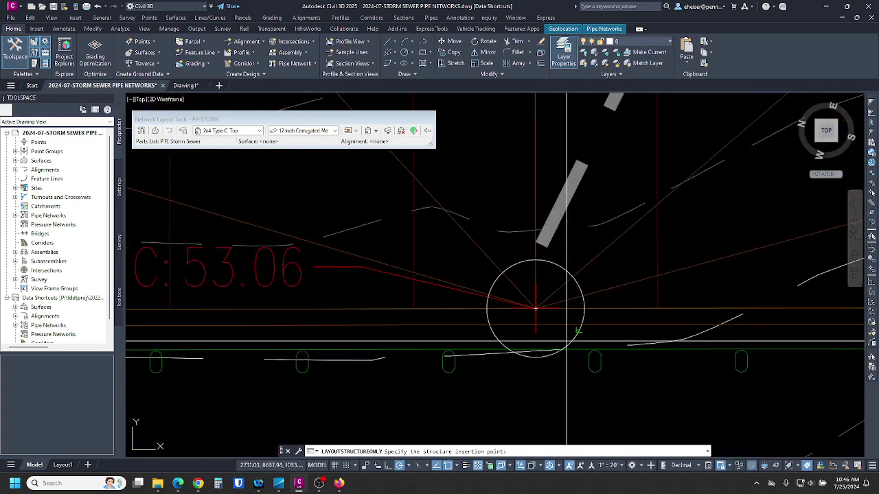
{"action": "left_click", "coordinate": [559, 264]}
Step: Place an inlet at the circled curb corner beside the parking island southeast of the building
{"action": "scroll", "coordinate": [411, 293], "scroll_direction": "down", "scroll_amount": 10}
{"action": "mouse_move", "coordinate": [759, 300]}
{"action": "middle_mouse_down"}
{"action": "mouse_move", "coordinate": [712, 329]}
{"action": "mouse_move", "coordinate": [647, 418]}
{"action": "middle_mouse_up"}
{"action": "scroll", "coordinate": [607, 234], "scroll_direction": "up", "scroll_amount": 9}
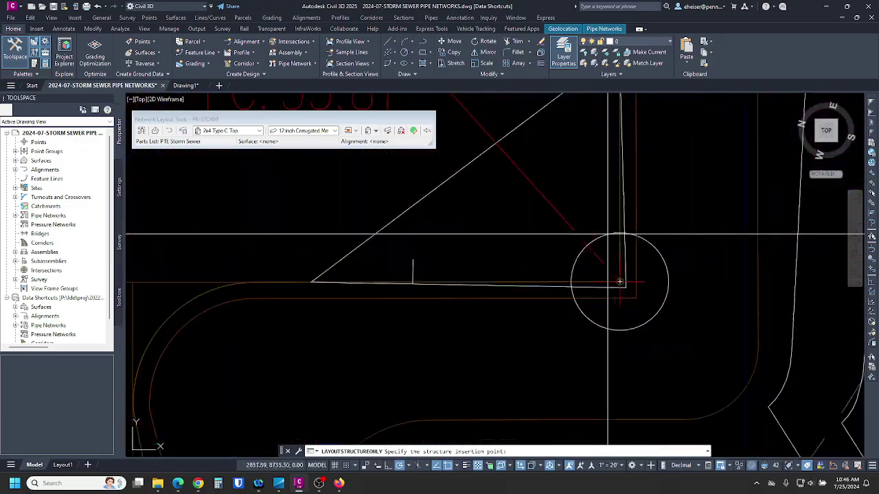
{"action": "left_click", "coordinate": [617, 283]}
Step: Place an inlet at the circled curb point labelled FC: 52.50 along the parking lot's east edge
{"action": "scroll", "coordinate": [596, 358], "scroll_direction": "down", "scroll_amount": 5}
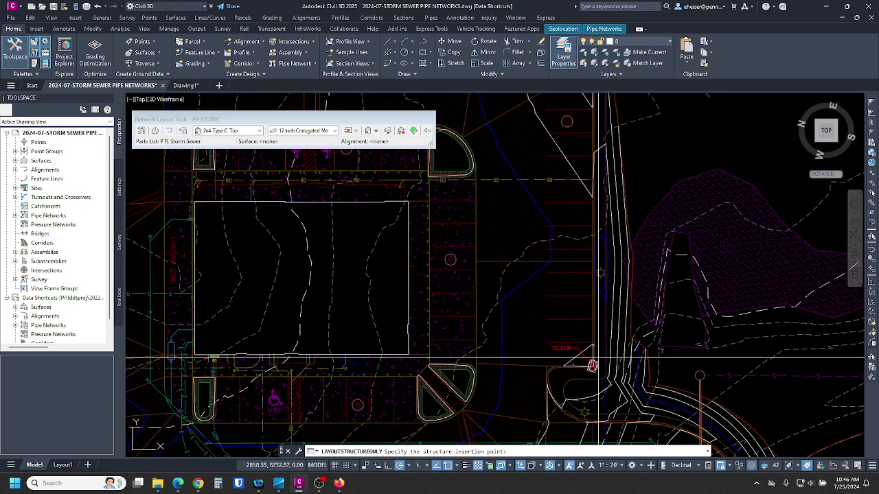
{"action": "scroll", "coordinate": [592, 364], "scroll_direction": "up", "scroll_amount": 8}
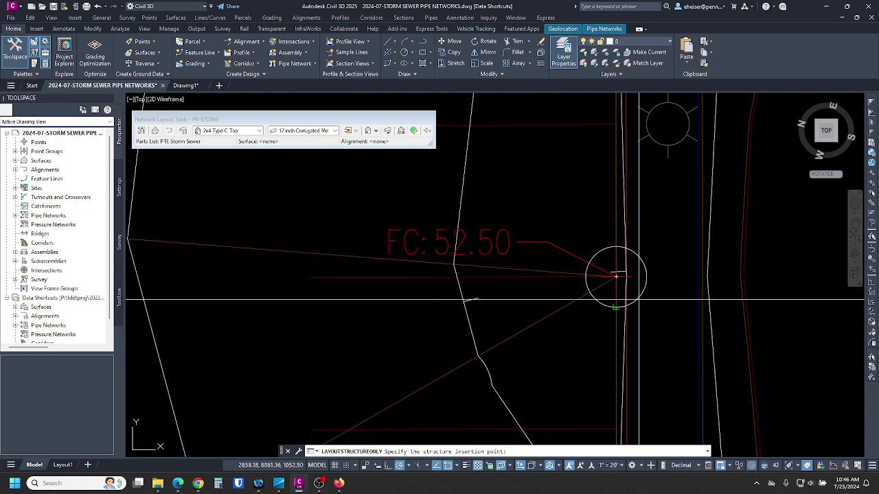
{"action": "left_click", "coordinate": [616, 276]}
Step: Place an inlet at the circled point labelled FC: 44.16 where the access drive meets Hawknest Way
{"action": "scroll", "coordinate": [587, 193], "scroll_direction": "down", "scroll_amount": 6}
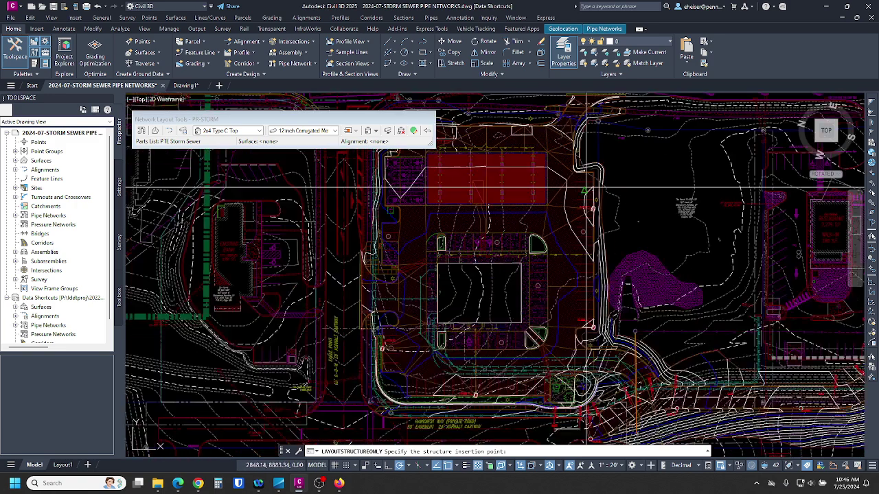
{"action": "middle_click_drag", "start_coordinate": [651, 345], "coordinate": [642, 226]}
{"action": "scroll", "coordinate": [601, 354], "scroll_direction": "up", "scroll_amount": 4}
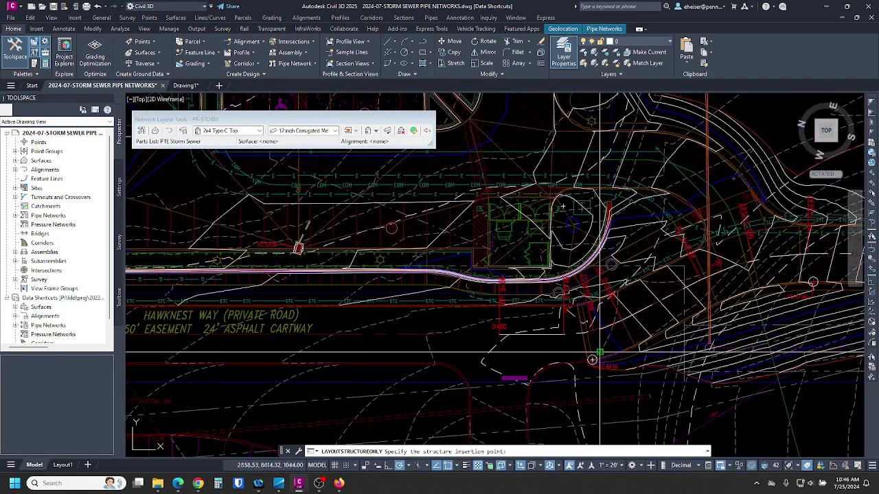
{"action": "scroll", "coordinate": [591, 359], "scroll_direction": "up", "scroll_amount": 5}
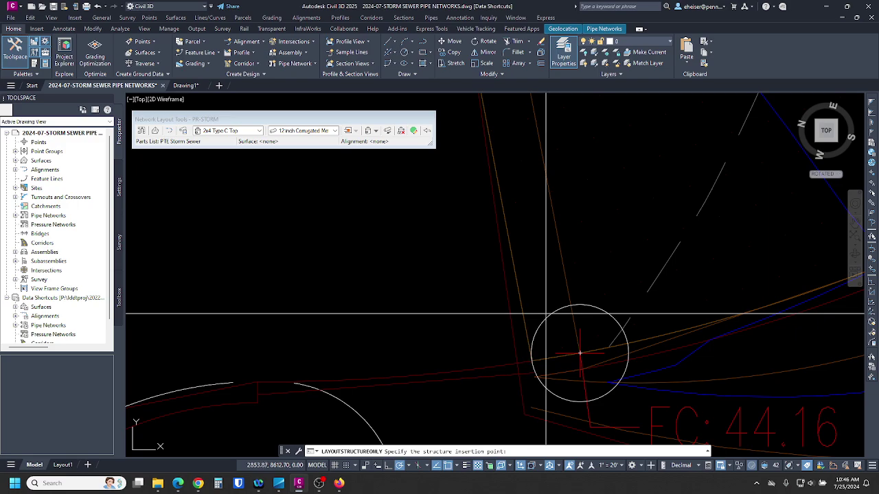
{"action": "left_click", "coordinate": [529, 337]}
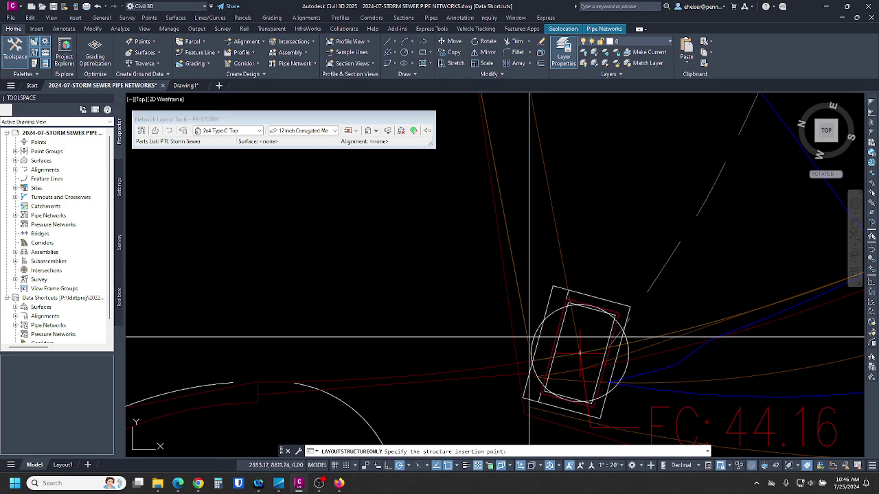
Step: Place an inlet at the circled point labelled FC: 47.46 on the lower curb of the access drive
{"action": "scroll", "coordinate": [494, 339], "scroll_direction": "down", "scroll_amount": 8}
{"action": "middle_click_drag", "start_coordinate": [712, 315], "coordinate": [566, 346]}
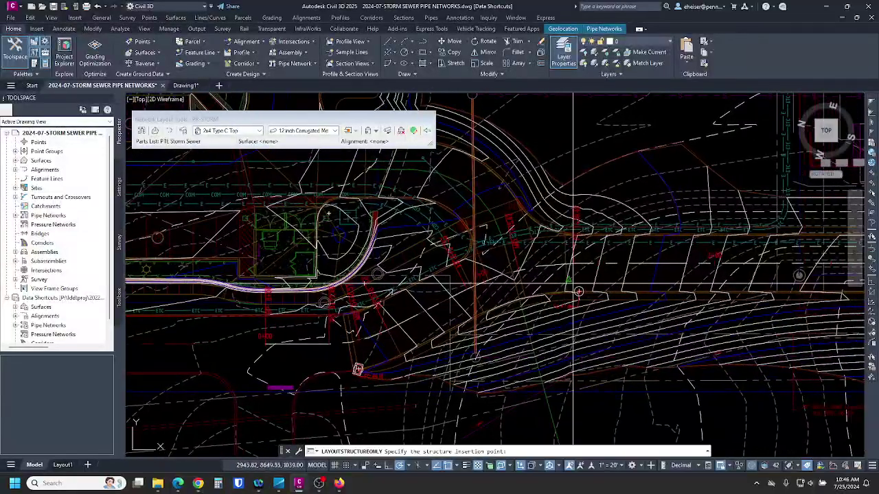
{"action": "scroll", "coordinate": [578, 292], "scroll_direction": "up", "scroll_amount": 6}
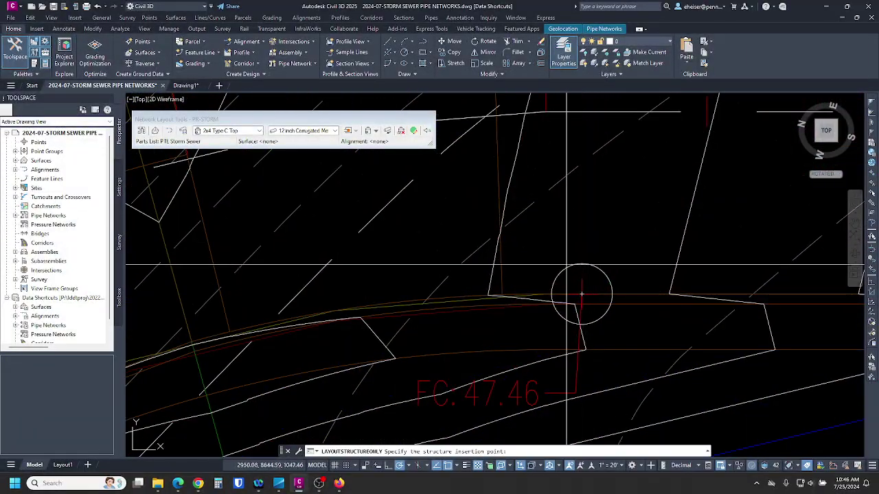
Step: Place the last inlet beside the FC: 40.27 point farther along the drive and end structure placement
{"action": "scroll", "coordinate": [579, 294], "scroll_direction": "down", "scroll_amount": 6}
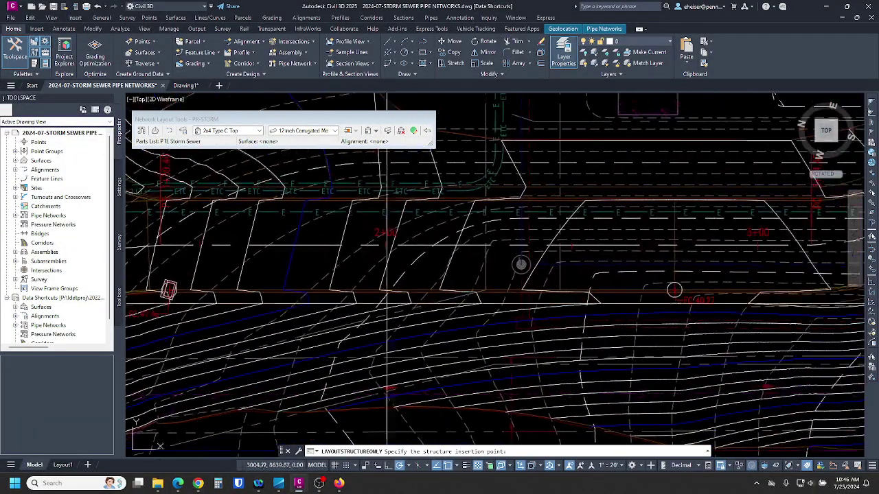
{"action": "scroll", "coordinate": [679, 281], "scroll_direction": "up", "scroll_amount": 6}
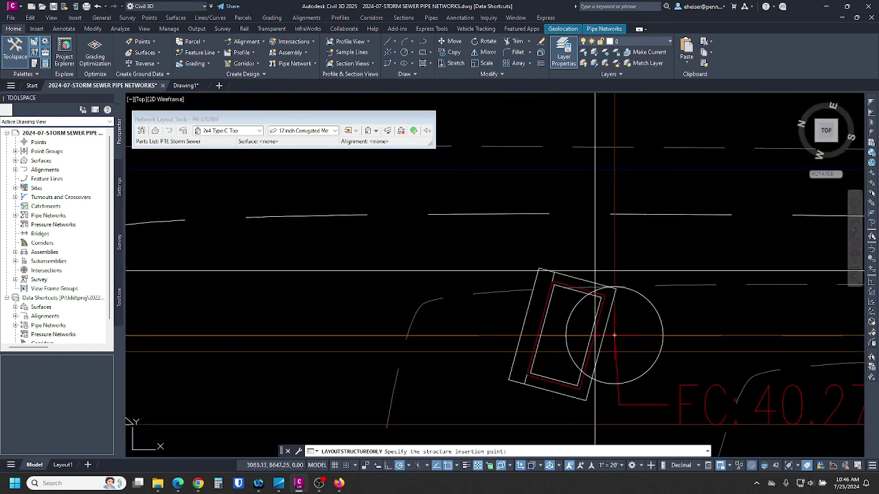
{"action": "key", "text": "Escape"}
Step: Move the inlet at FC: 54.03 so the midpoint of its inner curb-side edge sits on the circled curb point
{"action": "scroll", "coordinate": [740, 368], "scroll_direction": "down", "scroll_amount": 9}
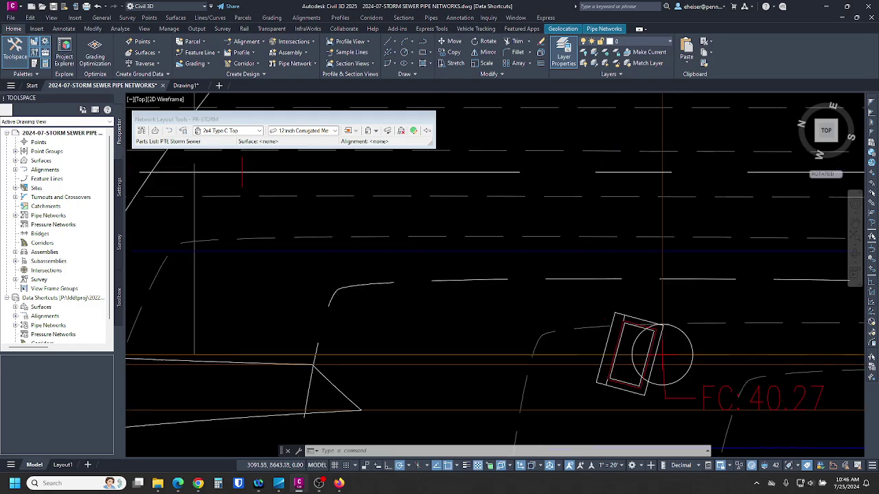
{"action": "middle_click_drag", "start_coordinate": [346, 335], "coordinate": [848, 411]}
{"action": "middle_click_drag", "start_coordinate": [368, 265], "coordinate": [646, 242]}
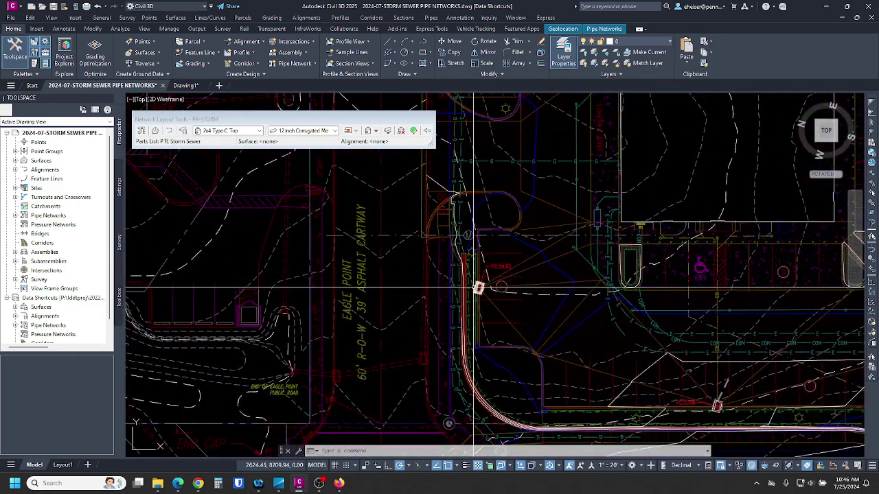
{"action": "scroll", "coordinate": [471, 287], "scroll_direction": "up", "scroll_amount": 8}
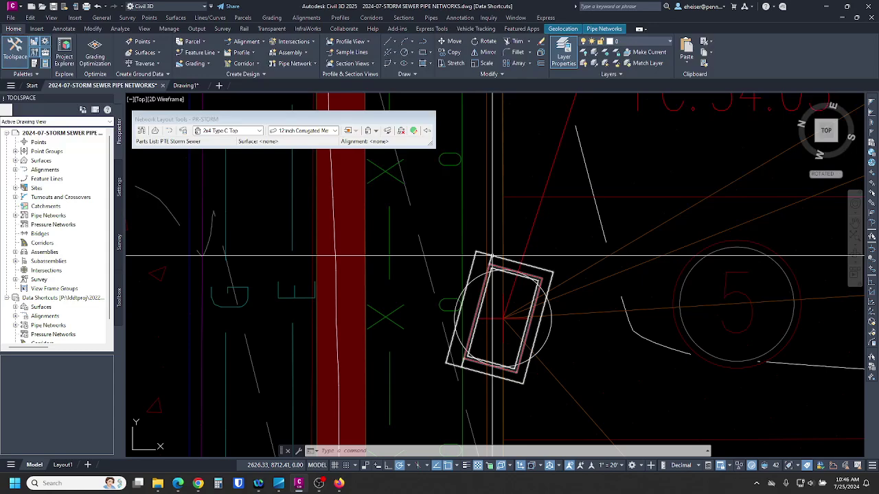
{"action": "left_click", "coordinate": [491, 256]}
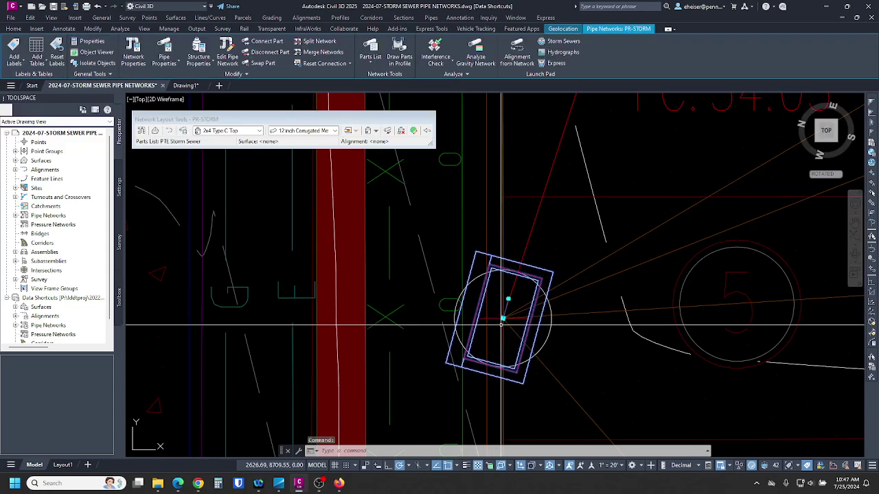
{"action": "scroll", "coordinate": [478, 318], "scroll_direction": "up", "scroll_amount": 2}
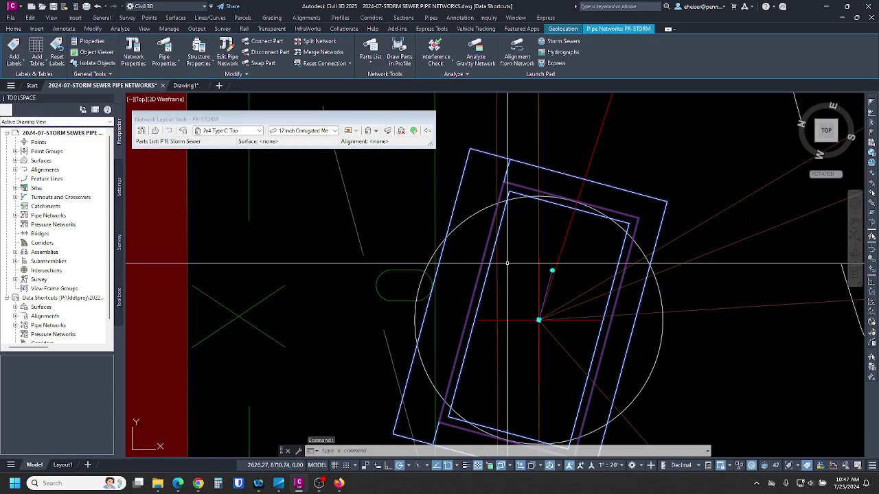
{"action": "type", "text": "m"}
{"action": "key", "text": "Return"}
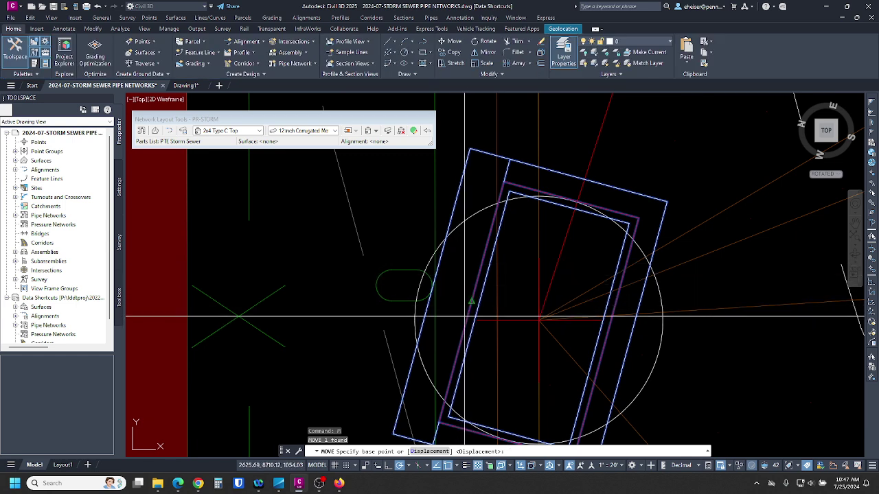
{"action": "left_click", "coordinate": [471, 302]}
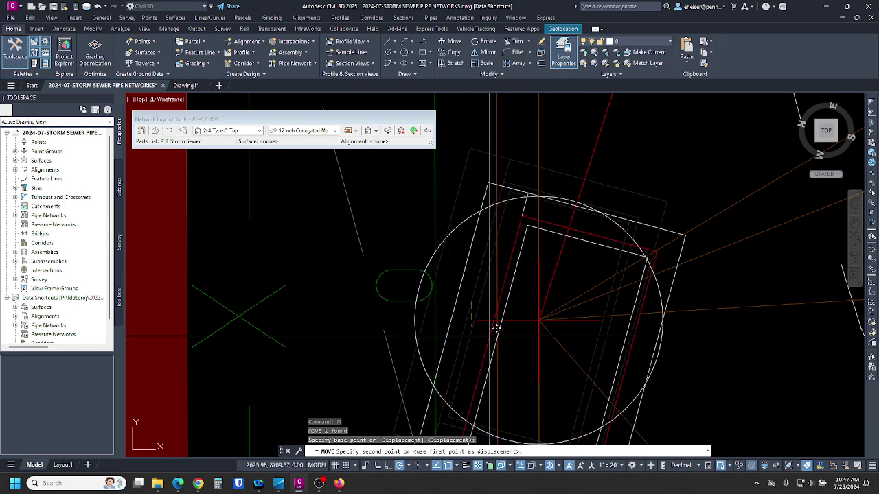
{"action": "left_click", "coordinate": [540, 315]}
Step: Rotate the FC: 54.03 inlet about the curb point by reference, aligning its long edge with the curb line
{"action": "type", "text": "ro"}
{"action": "key", "text": "Return"}
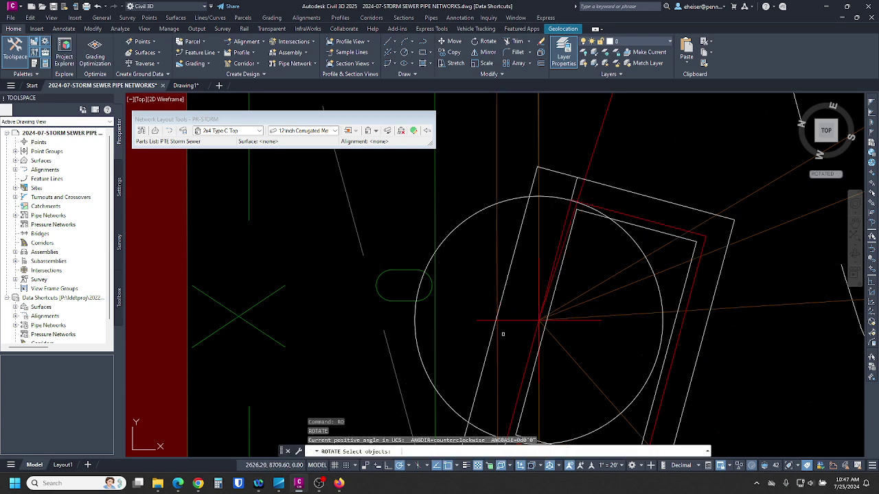
{"action": "type", "text": "p"}
{"action": "key", "text": "Return"}
{"action": "key", "text": "Return"}
{"action": "left_click", "coordinate": [530, 326]}
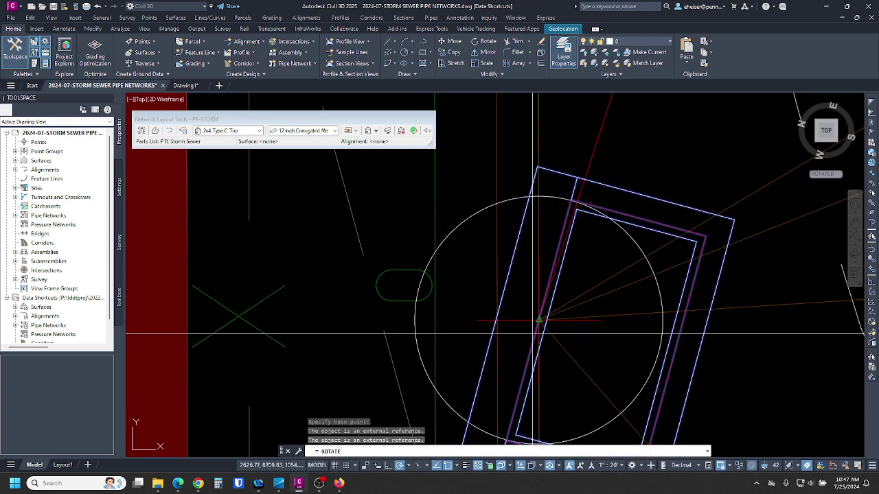
{"action": "type", "text": "r"}
{"action": "key", "text": "Return"}
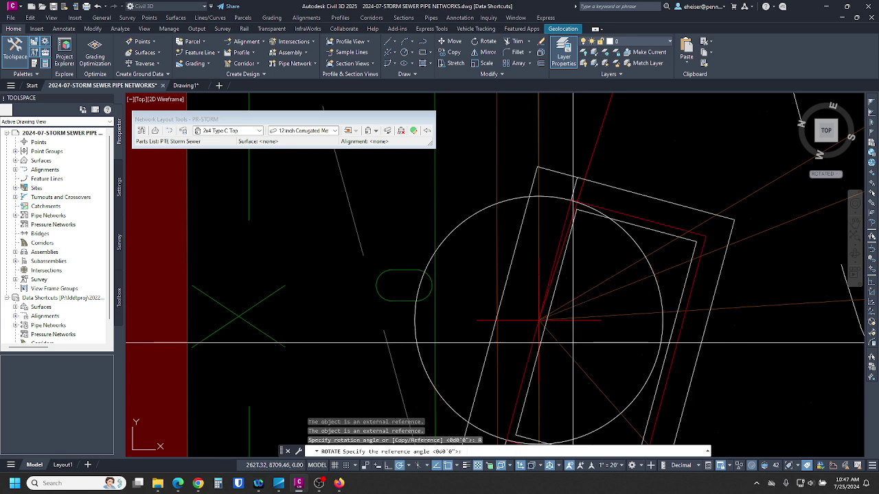
{"action": "left_click", "coordinate": [557, 186]}
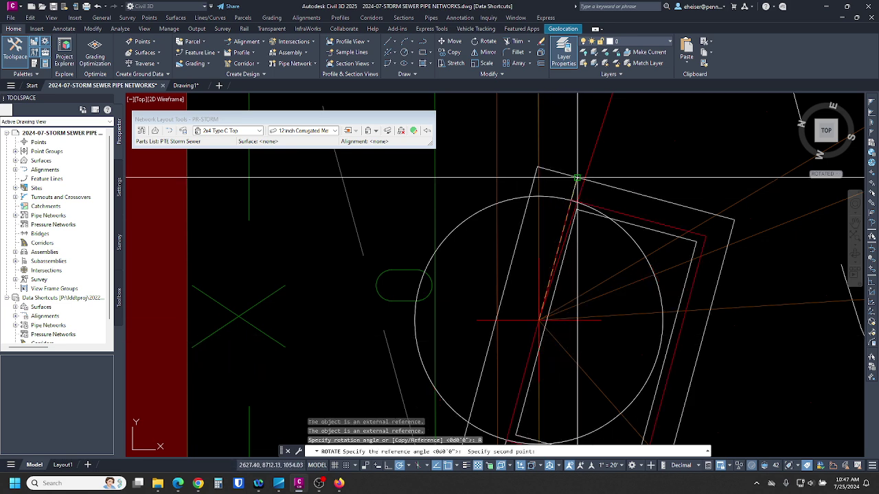
Step: Move the inlet at FC: 53.06 so the midpoint of its inner curb-side edge sits on the circled curb point
{"action": "scroll", "coordinate": [470, 207], "scroll_direction": "down", "scroll_amount": 10}
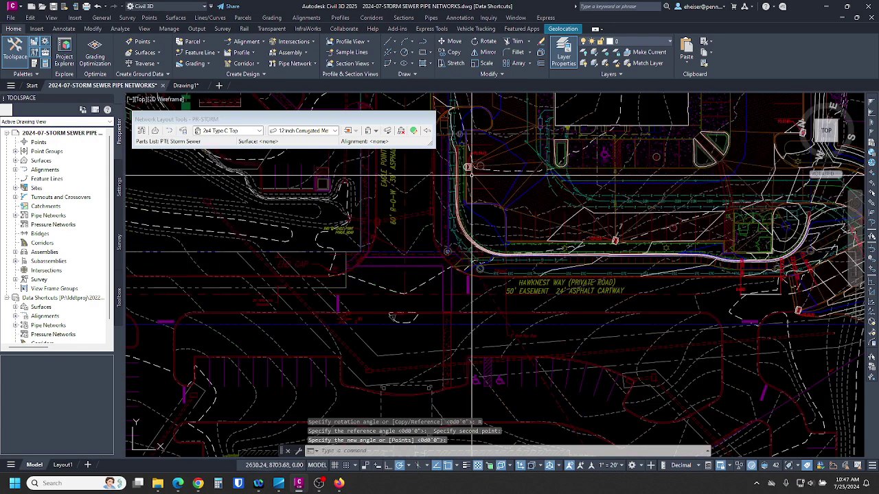
{"action": "scroll", "coordinate": [624, 242], "scroll_direction": "up", "scroll_amount": 8}
{"action": "key", "text": "Return"}
{"action": "left_click", "coordinate": [567, 250]}
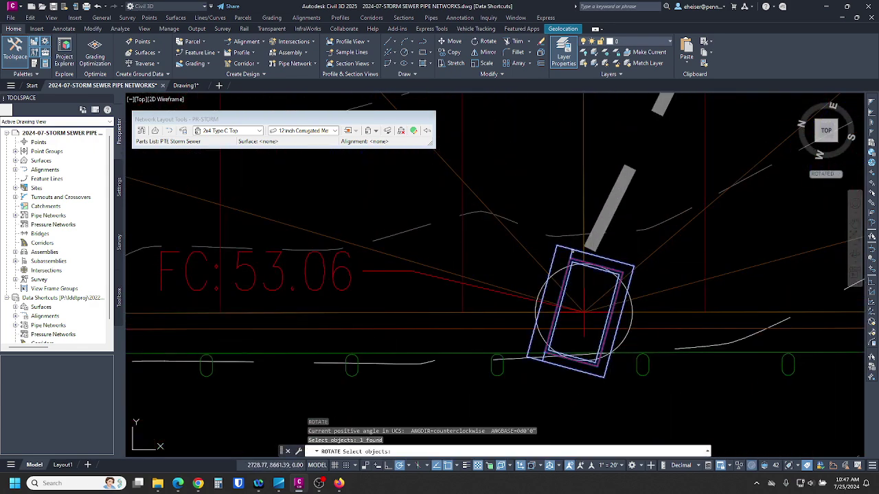
{"action": "key", "text": "Return"}
{"action": "scroll", "coordinate": [557, 318], "scroll_direction": "up", "scroll_amount": 4}
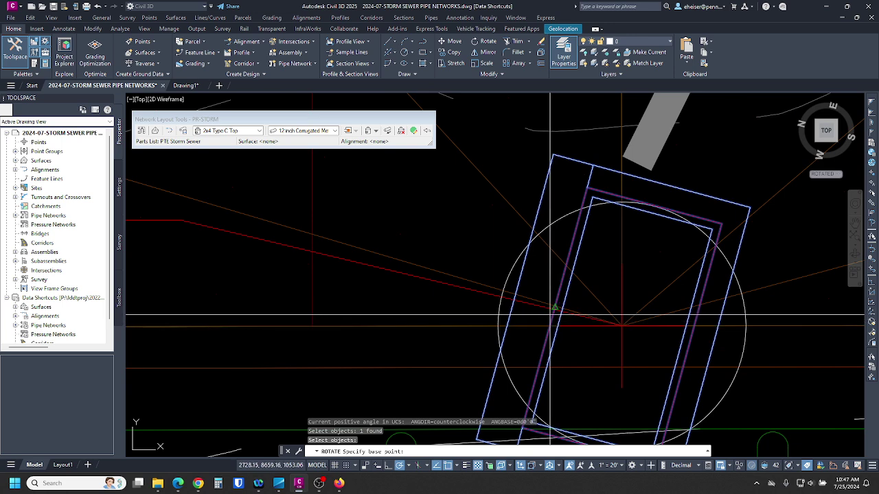
{"action": "key", "text": "Escape"}
{"action": "type", "text": "m"}
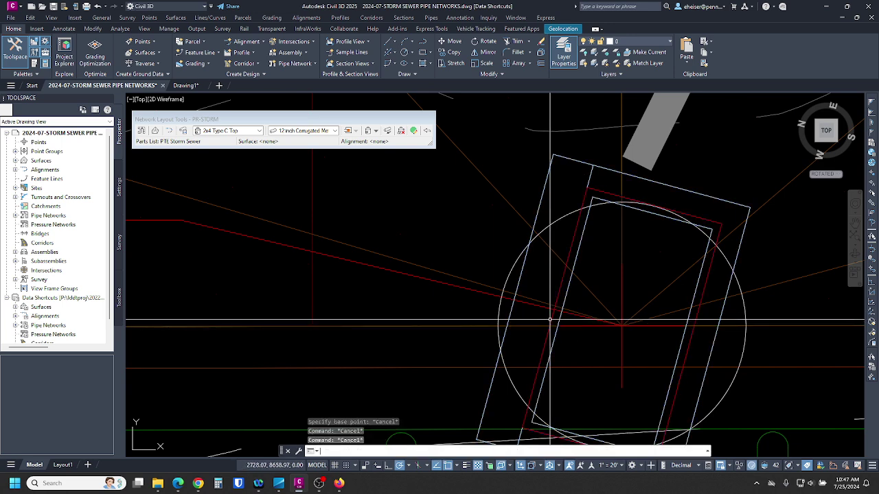
{"action": "key", "text": "Return"}
{"action": "type", "text": "p"}
{"action": "key", "text": "Return"}
{"action": "key", "text": "Return"}
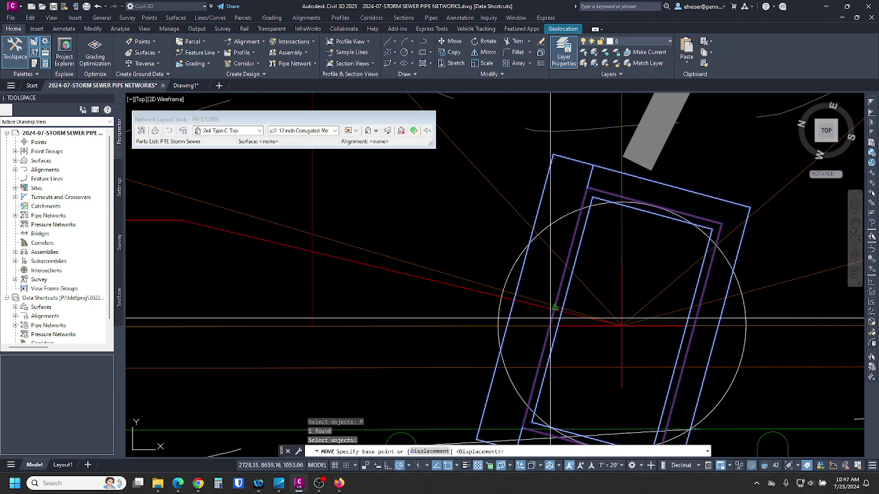
{"action": "left_click", "coordinate": [551, 316]}
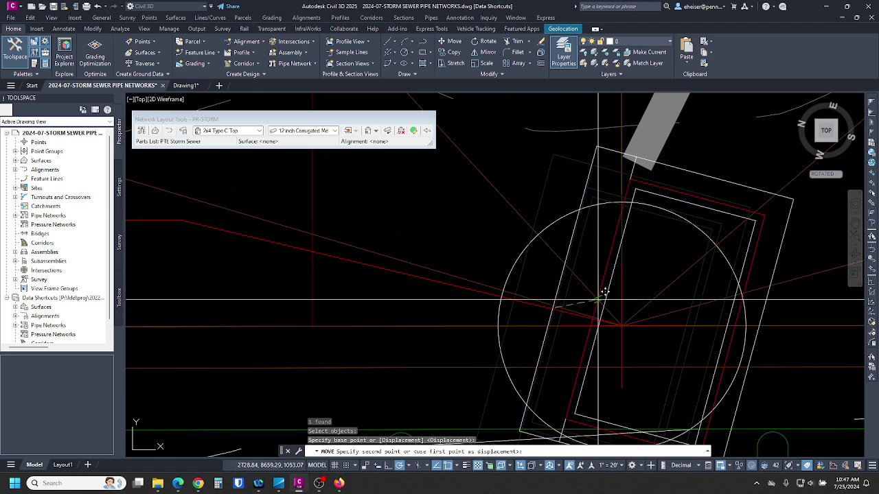
{"action": "left_click", "coordinate": [634, 317]}
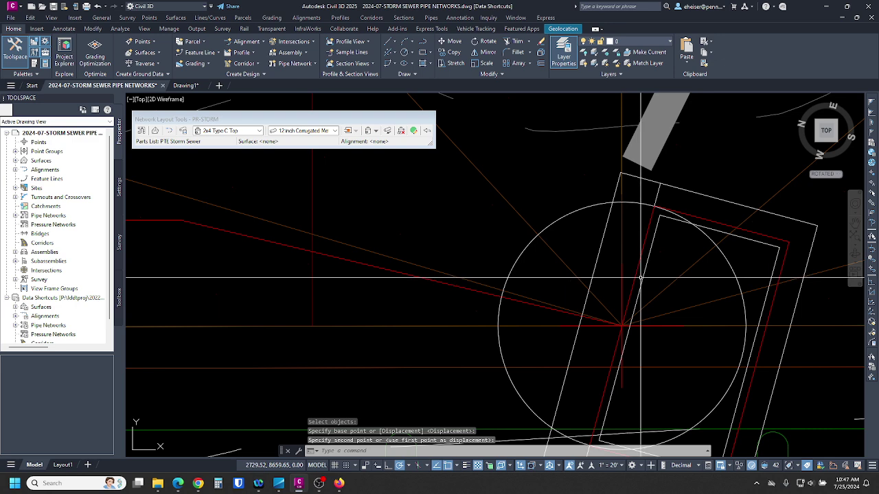
Step: Rotate the FC: 53.06 inlet about the curb point by reference, aligning its long curb-side edge with the curb line
{"action": "left_click", "coordinate": [593, 278]}
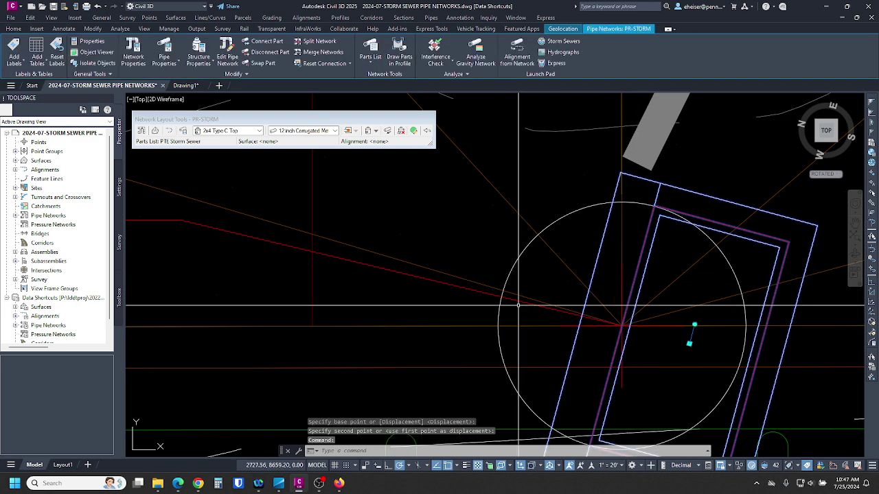
{"action": "type", "text": "ro"}
{"action": "key", "text": "Return"}
{"action": "scroll", "coordinate": [622, 326], "scroll_direction": "up", "scroll_amount": 2}
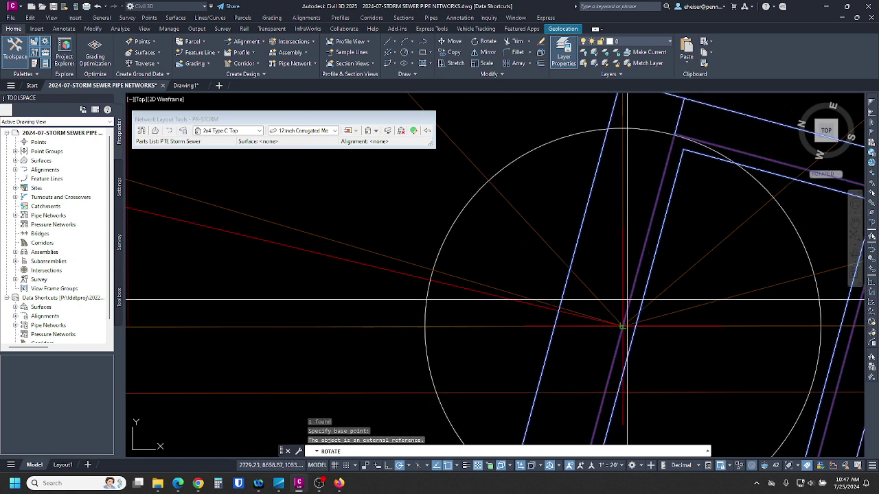
{"action": "left_click", "coordinate": [621, 326]}
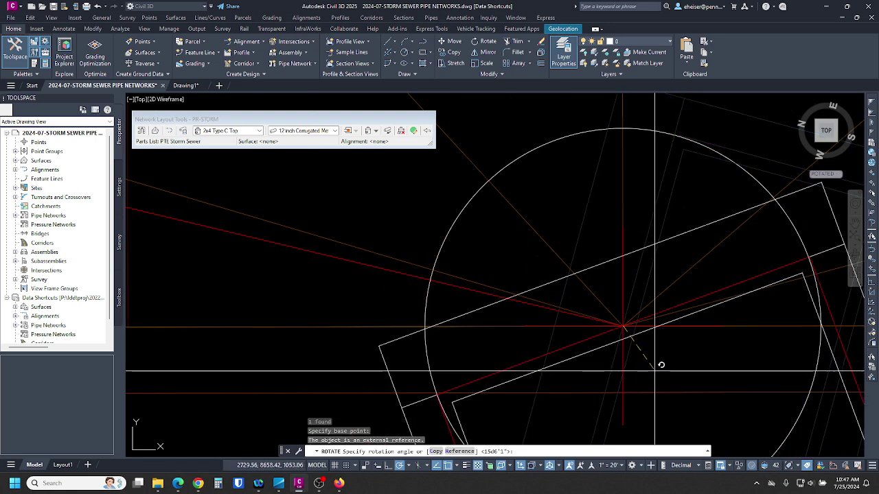
{"action": "type", "text": "r"}
{"action": "key", "text": "Return"}
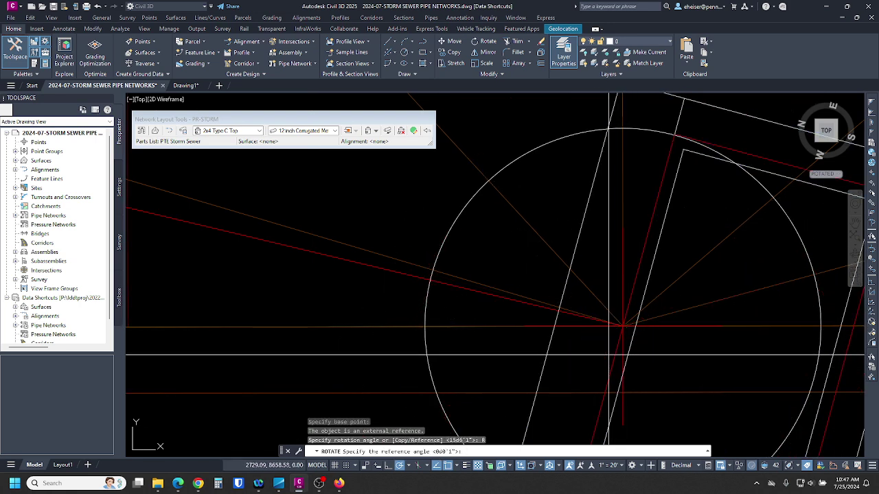
{"action": "scroll", "coordinate": [621, 327], "scroll_direction": "down", "scroll_amount": 2}
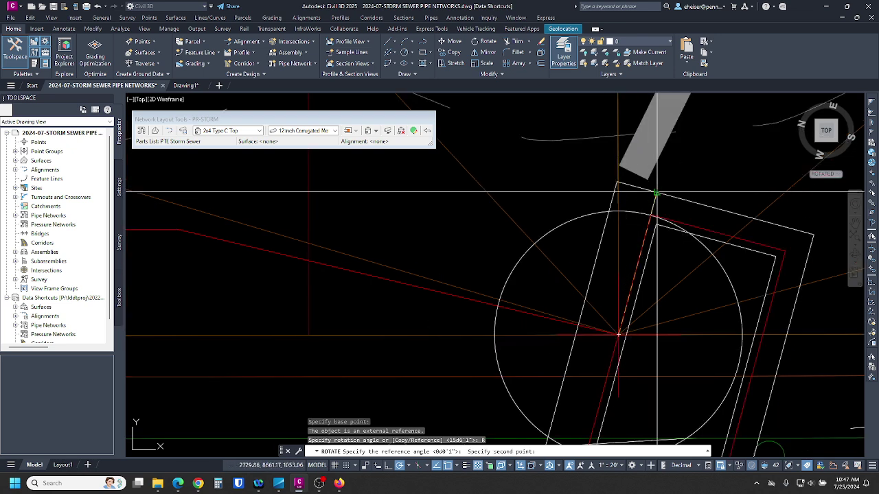
{"action": "left_click", "coordinate": [655, 194]}
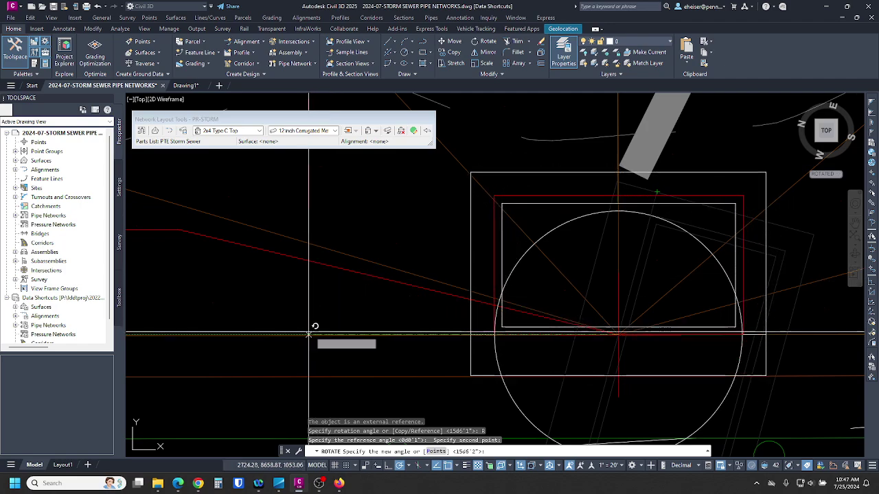
Step: Move the inlet at FC: 53.81 so the end of its curb-side line sits on the circled curb corner point
{"action": "scroll", "coordinate": [309, 326], "scroll_direction": "down", "scroll_amount": 9}
{"action": "middle_click_drag", "start_coordinate": [617, 268], "coordinate": [404, 447]}
{"action": "scroll", "coordinate": [608, 239], "scroll_direction": "up", "scroll_amount": 8}
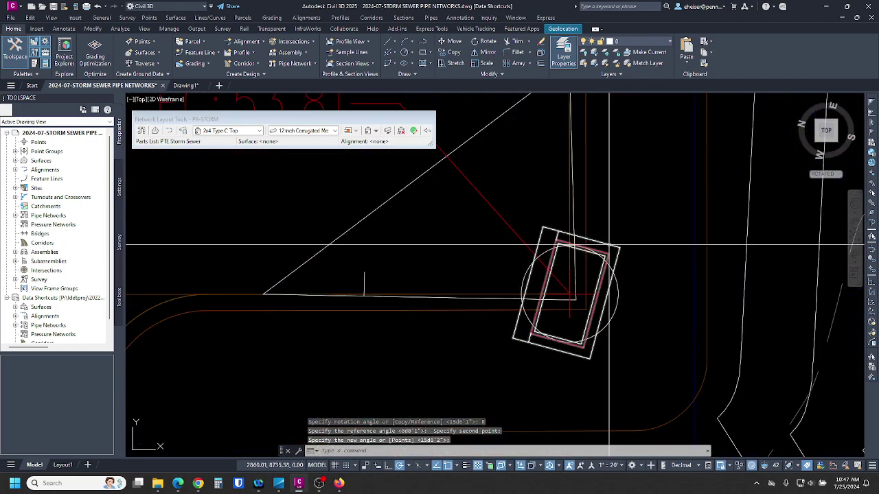
{"action": "left_click", "coordinate": [572, 266]}
{"action": "scroll", "coordinate": [549, 289], "scroll_direction": "up", "scroll_amount": 5}
{"action": "type", "text": "m"}
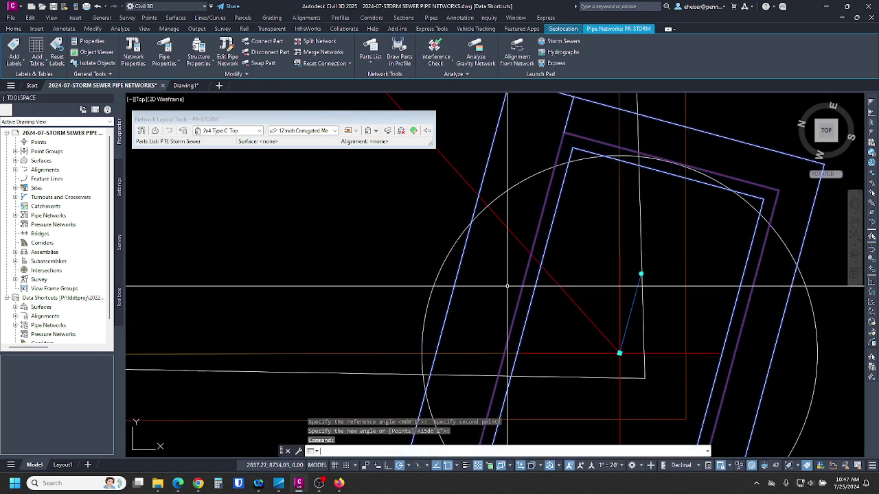
{"action": "key", "text": "Return"}
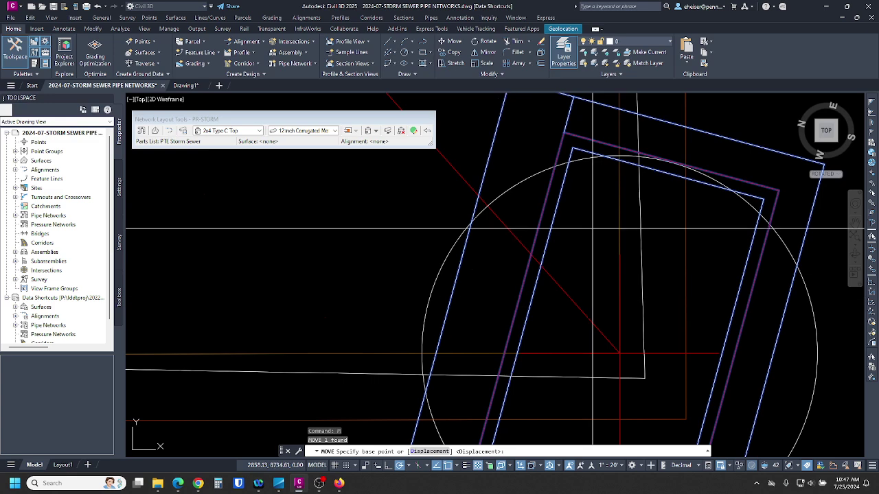
{"action": "scroll", "coordinate": [592, 229], "scroll_direction": "down", "scroll_amount": 8}
{"action": "scroll", "coordinate": [589, 193], "scroll_direction": "up", "scroll_amount": 8}
{"action": "left_click", "coordinate": [582, 156]}
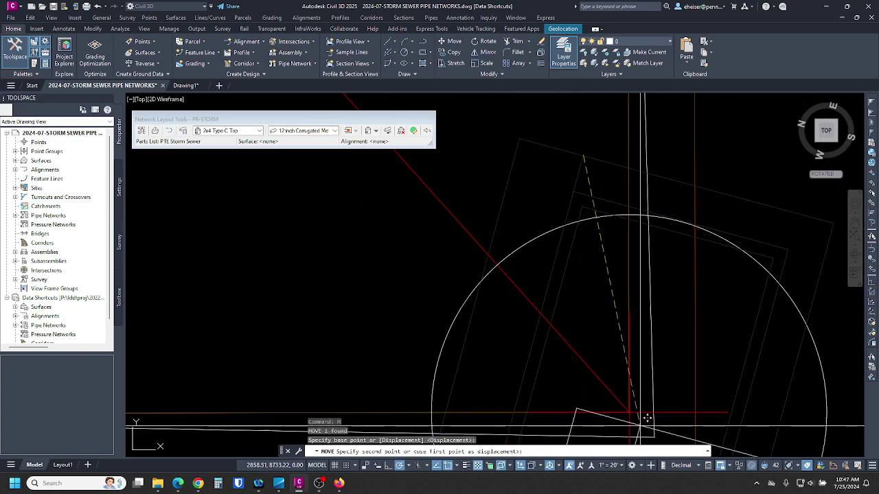
{"action": "middle_click_drag", "start_coordinate": [631, 369], "coordinate": [650, 250]}
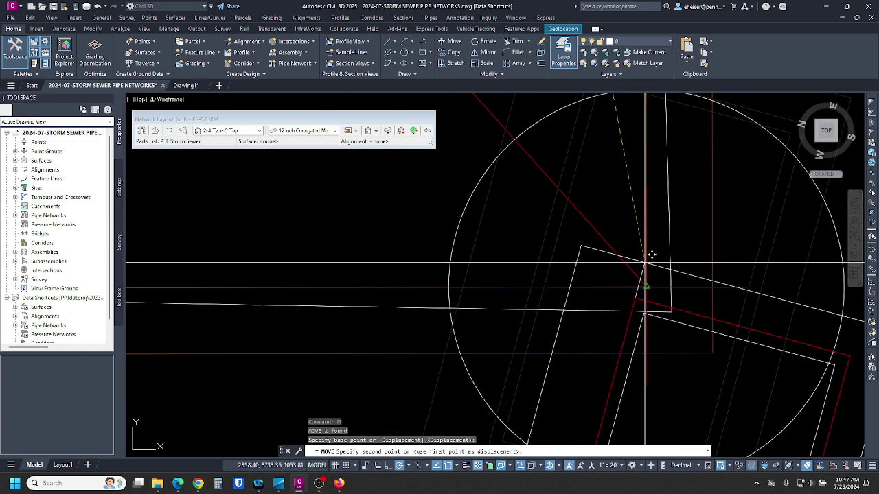
{"action": "left_click", "coordinate": [645, 287]}
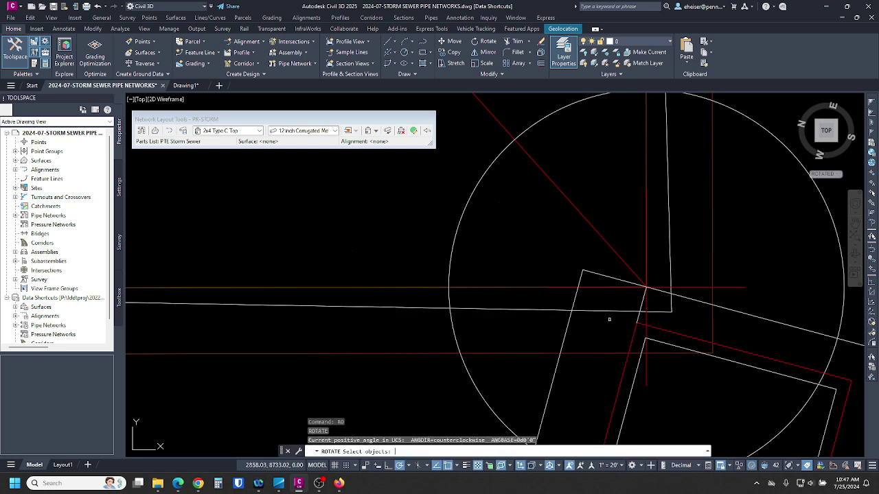
Step: Rotate the FC: 53.81 inlet about the curb corner by reference, aligning its long curb-side edge with the curb running up from the corner
{"action": "type", "text": "p"}
{"action": "key", "text": "Return"}
{"action": "key", "text": "Return"}
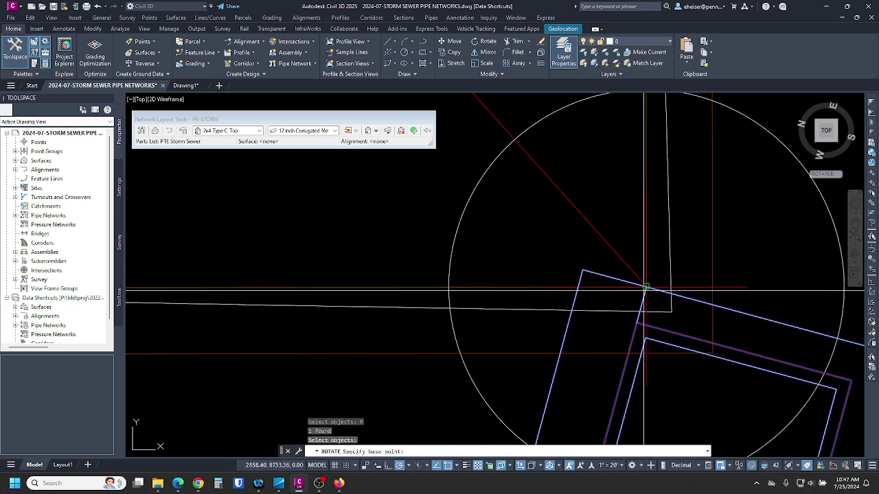
{"action": "left_click", "coordinate": [645, 287]}
{"action": "type", "text": "r"}
{"action": "key", "text": "Return"}
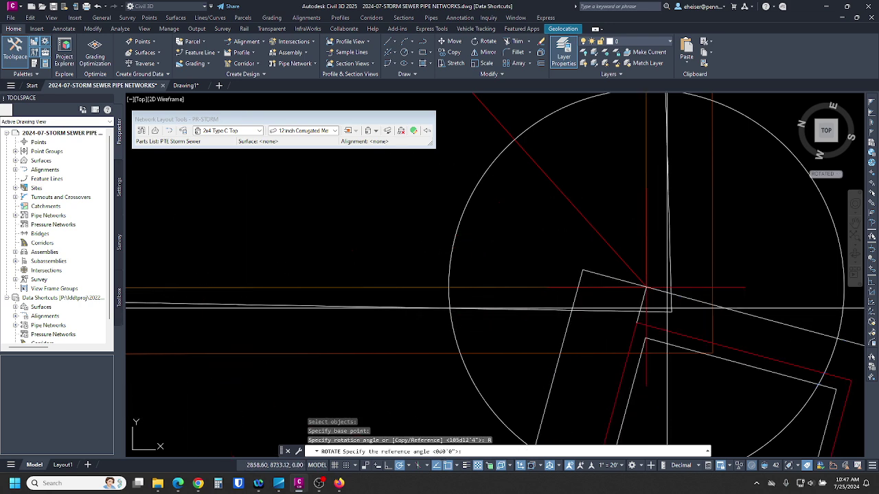
{"action": "scroll", "coordinate": [639, 295], "scroll_direction": "up", "scroll_amount": 3}
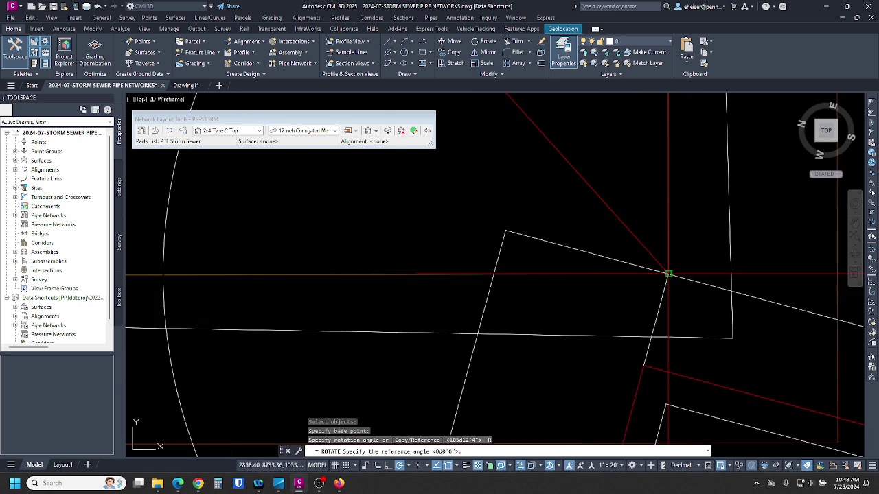
{"action": "left_click", "coordinate": [668, 274]}
{"action": "scroll", "coordinate": [659, 206], "scroll_direction": "down", "scroll_amount": 3}
{"action": "left_click", "coordinate": [613, 396]}
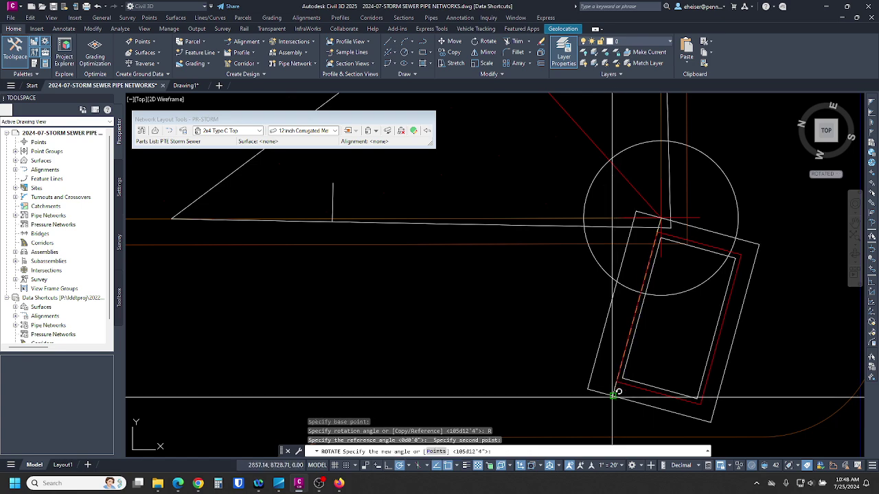
{"action": "scroll", "coordinate": [613, 391], "scroll_direction": "down", "scroll_amount": 3}
{"action": "left_click", "coordinate": [631, 172]}
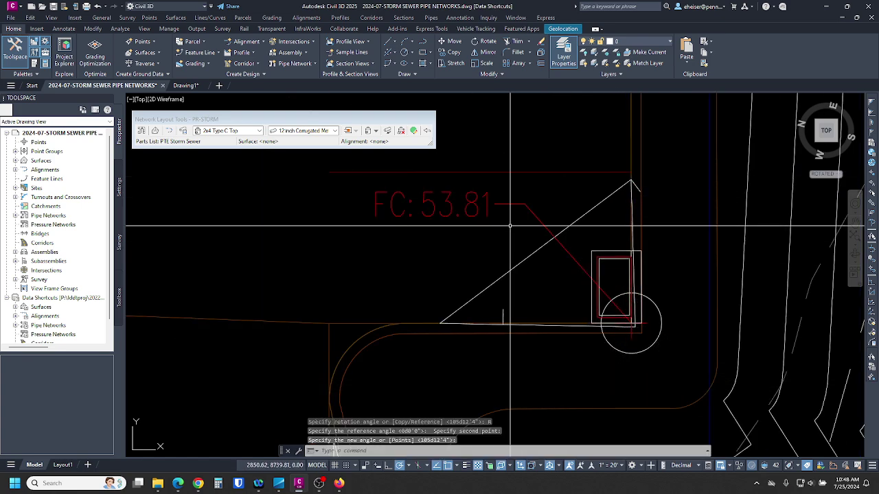
Step: Move the inlet at FC: 44.16 so the end of its curb-side line sits on the circled curb point
{"action": "scroll", "coordinate": [513, 232], "scroll_direction": "down", "scroll_amount": 7}
{"action": "scroll", "coordinate": [515, 416], "scroll_direction": "up", "scroll_amount": 3}
{"action": "scroll", "coordinate": [519, 405], "scroll_direction": "up", "scroll_amount": 8}
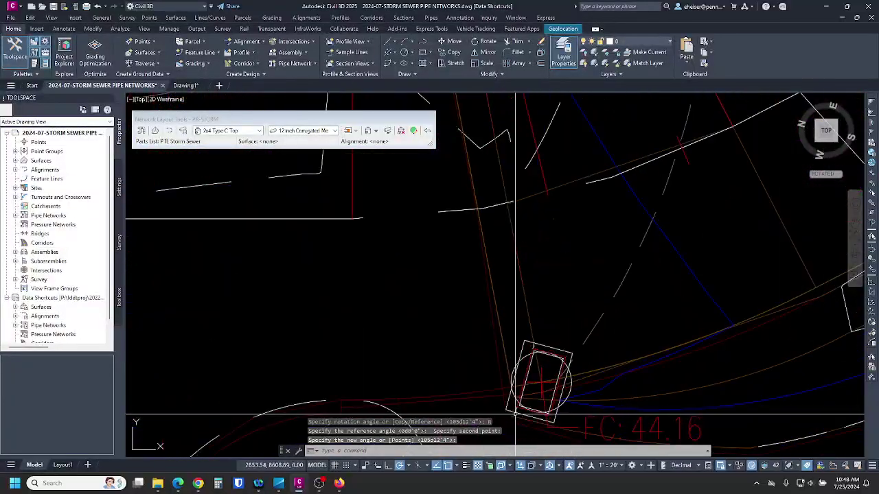
{"action": "key", "text": "Return"}
{"action": "key", "text": "Escape"}
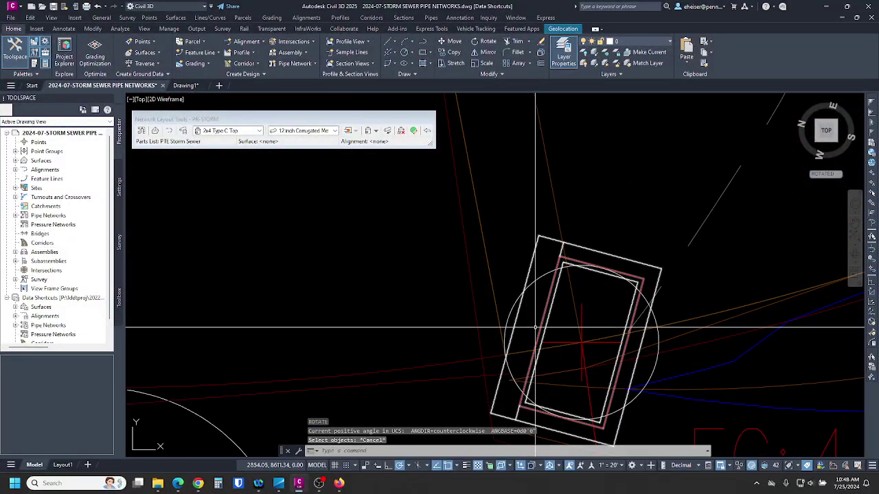
{"action": "type", "text": "m"}
{"action": "key", "text": "Return"}
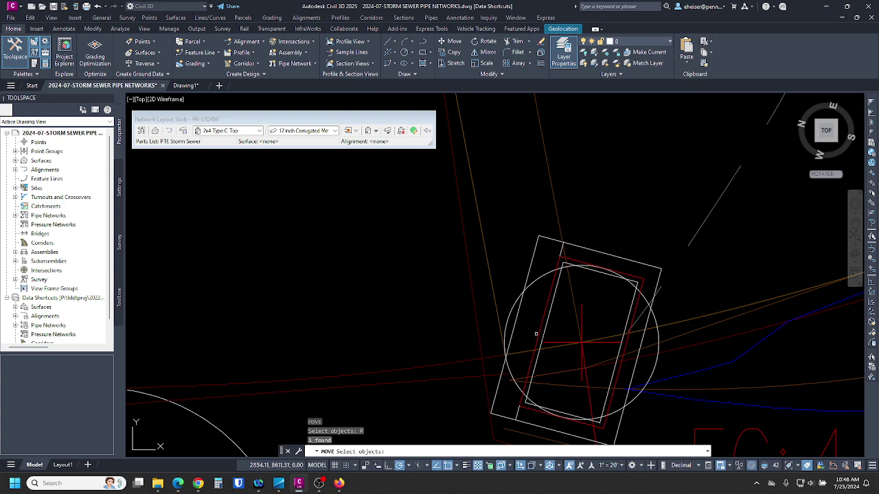
{"action": "left_click", "coordinate": [541, 331]}
{"action": "scroll", "coordinate": [546, 323], "scroll_direction": "down", "scroll_amount": 4}
{"action": "scroll", "coordinate": [550, 316], "scroll_direction": "up", "scroll_amount": 4}
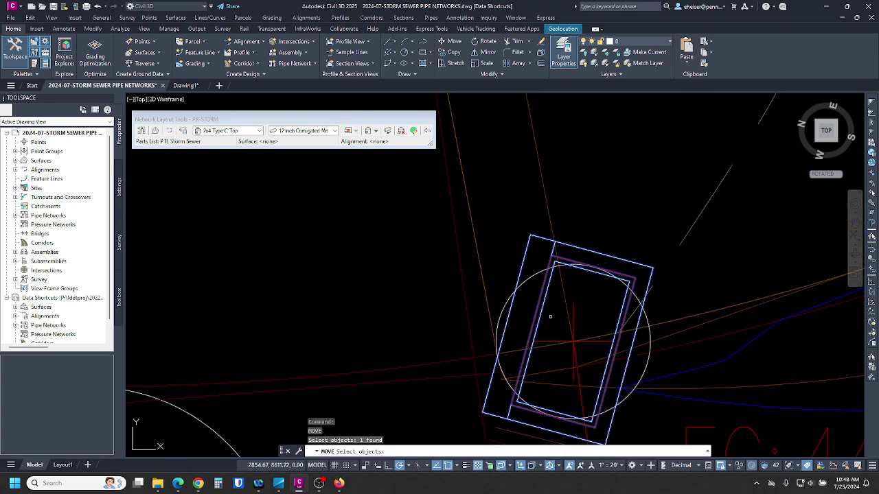
{"action": "key", "text": "Return"}
{"action": "left_click", "coordinate": [556, 242]}
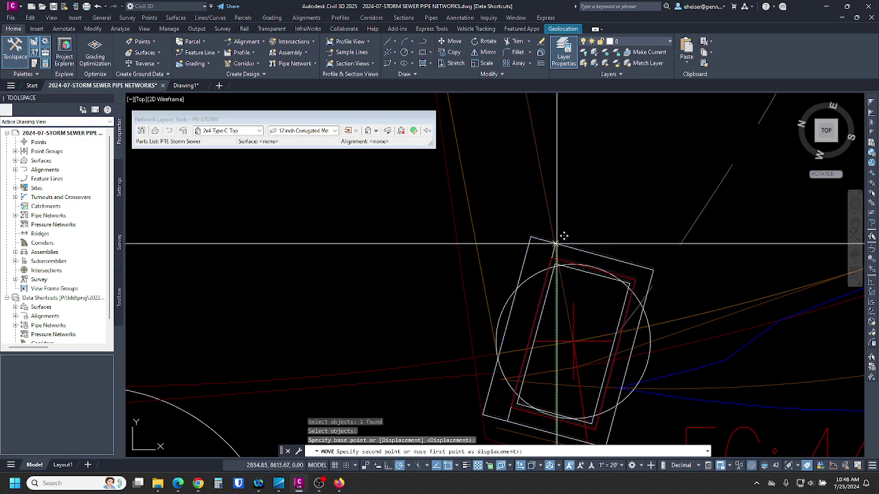
{"action": "scroll", "coordinate": [575, 320], "scroll_direction": "up", "scroll_amount": 5}
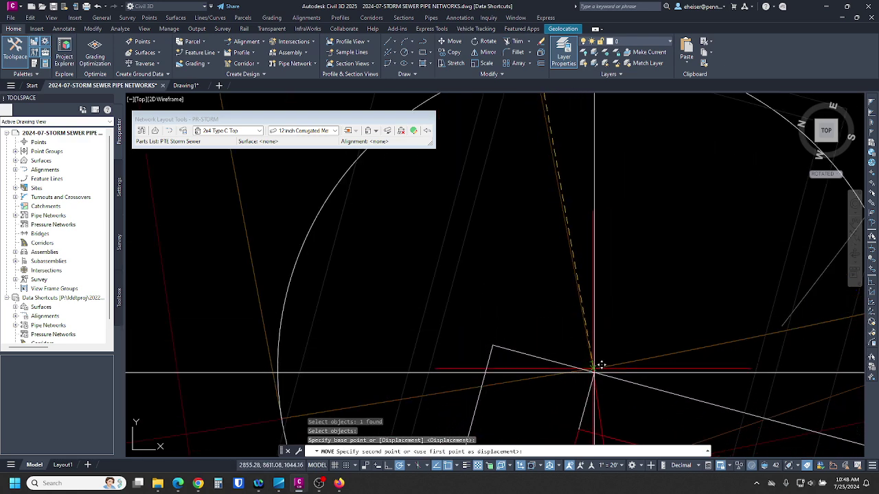
{"action": "left_click", "coordinate": [593, 361]}
Step: Rotate the FC: 44.16 inlet about the circled curb point by reference, aligning its long curb-side edge with the nearest point on the curb line
{"action": "type", "text": "ro"}
{"action": "key", "text": "Return"}
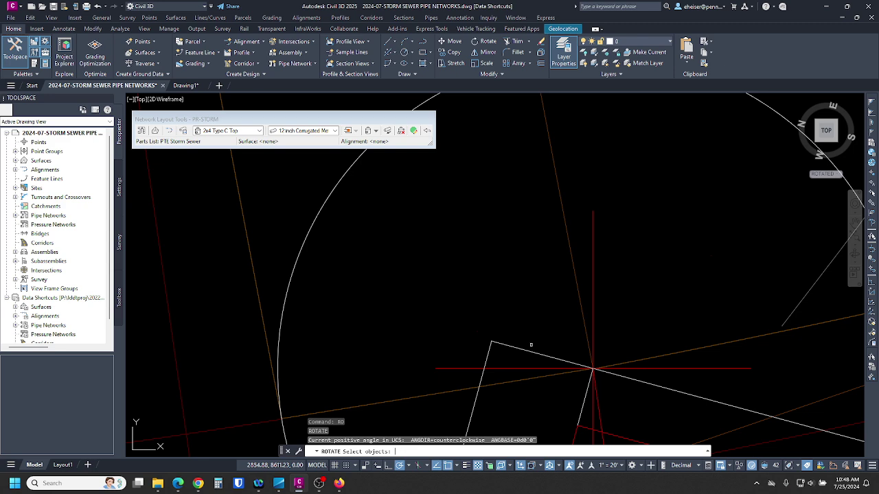
{"action": "type", "text": "p"}
{"action": "key", "text": "Return"}
{"action": "key", "text": "Return"}
{"action": "left_click", "coordinate": [591, 371]}
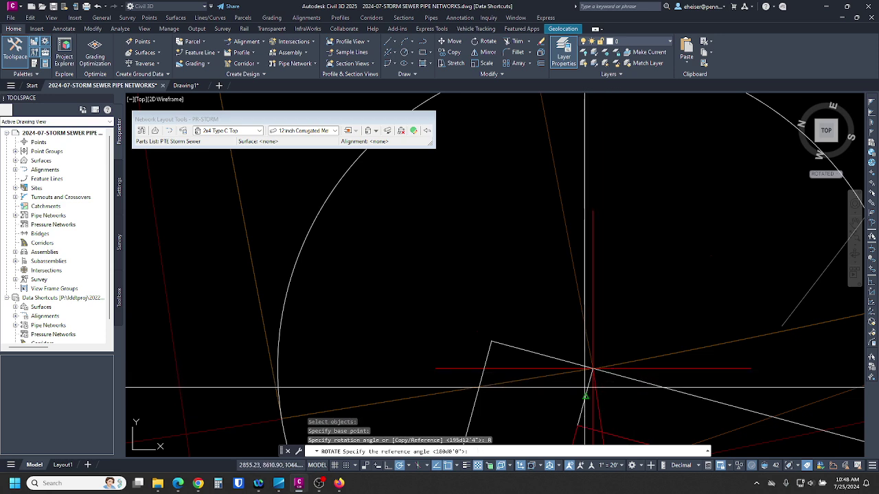
{"action": "left_click", "coordinate": [591, 371]}
{"action": "scroll", "coordinate": [587, 374], "scroll_direction": "down", "scroll_amount": 5}
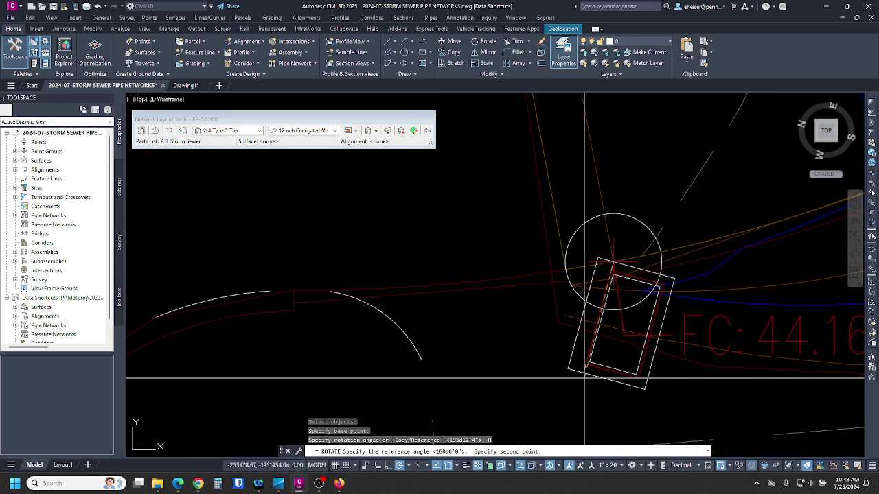
{"action": "left_click", "coordinate": [582, 372]}
{"action": "scroll", "coordinate": [730, 222], "scroll_direction": "up", "scroll_amount": 5}
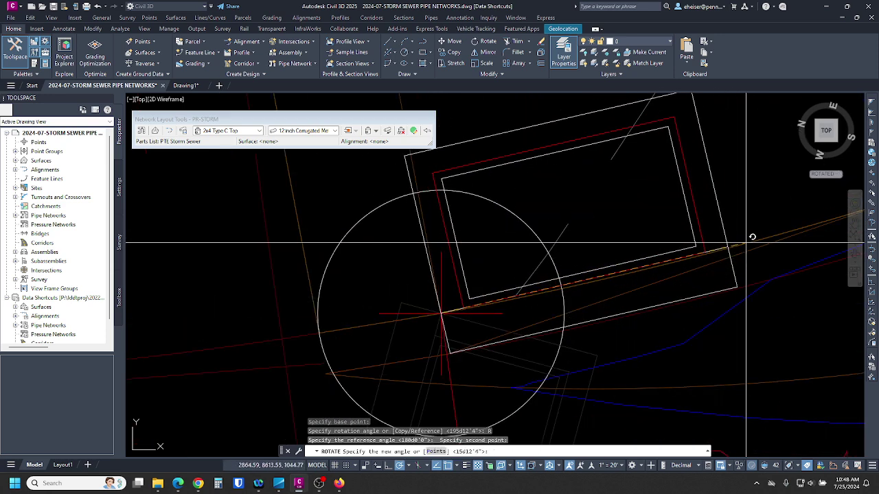
{"action": "right_click", "coordinate": [736, 237], "text": "shift"}
{"action": "left_click", "coordinate": [764, 423]}
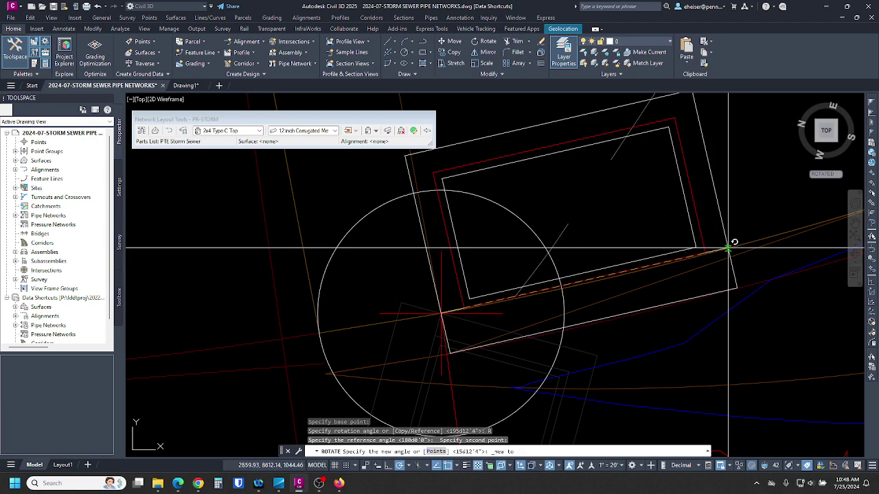
{"action": "left_click", "coordinate": [730, 248]}
{"action": "scroll", "coordinate": [374, 379], "scroll_direction": "down", "scroll_amount": 5}
{"action": "scroll", "coordinate": [374, 379], "scroll_direction": "down", "scroll_amount": 3}
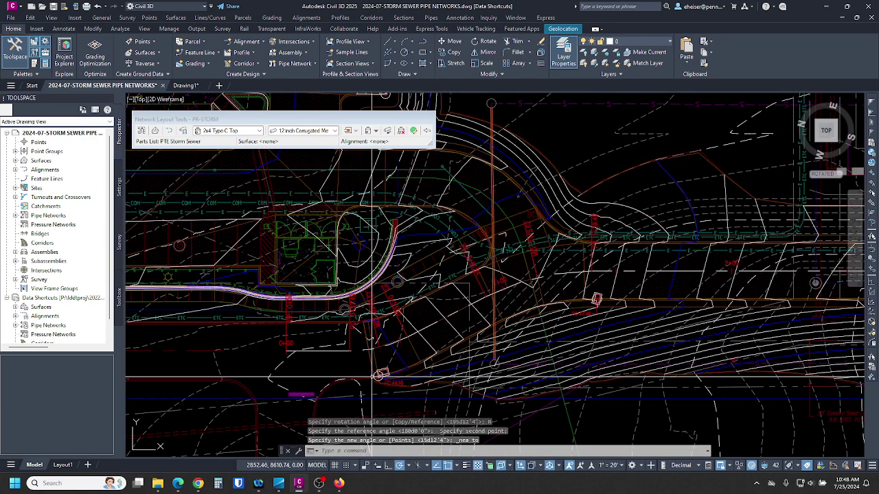
Step: Move the rear access drive inlet near station 1+41 so the midpoint of its curb-side line sits on the circled curb point
{"action": "scroll", "coordinate": [596, 302], "scroll_direction": "up", "scroll_amount": 6}
{"action": "key", "text": "Escape"}
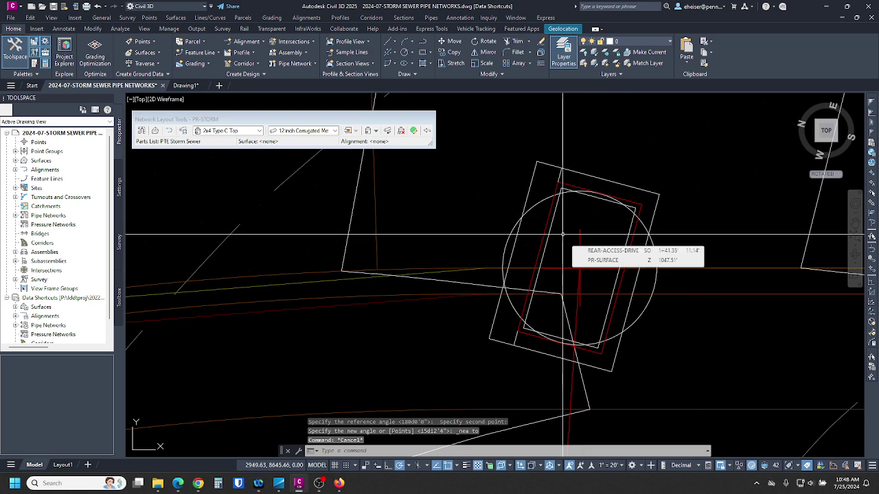
{"action": "left_click", "coordinate": [516, 225]}
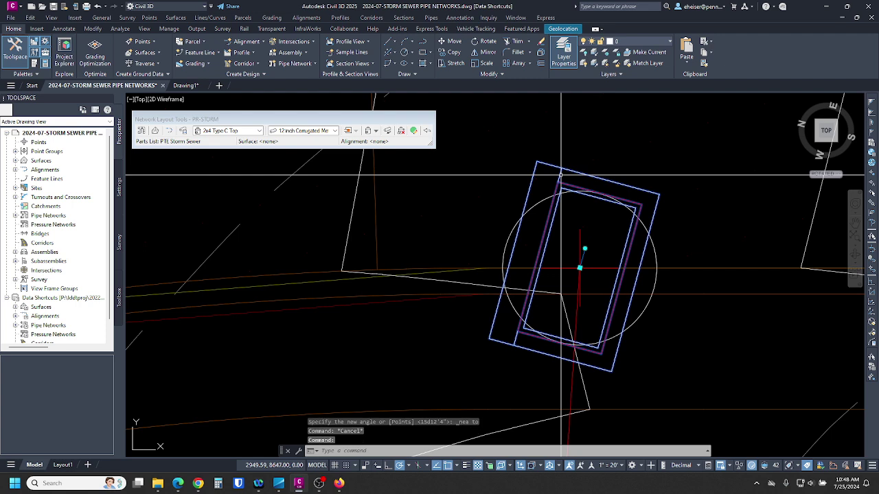
{"action": "type", "text": "m"}
{"action": "key", "text": "Return"}
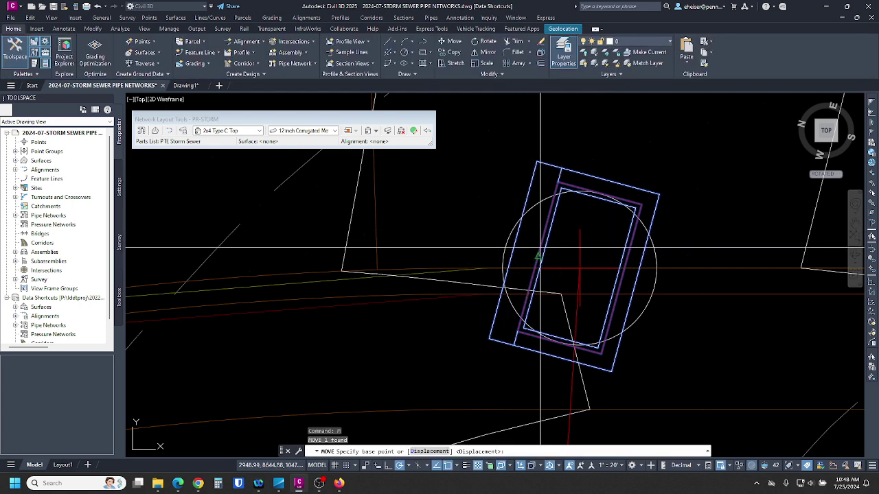
{"action": "left_click", "coordinate": [547, 216]}
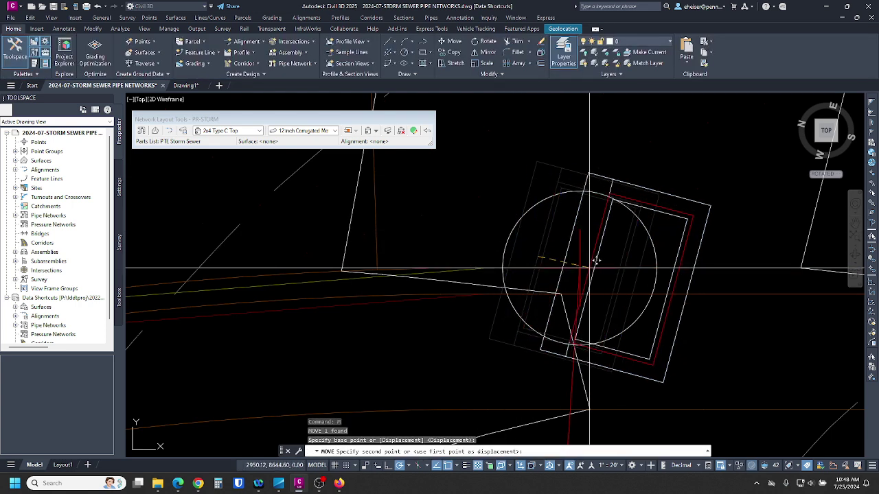
{"action": "left_click", "coordinate": [589, 227]}
Step: Rotate the inlet near station 1+41 about the curb point by reference, aligning its long curb-side edge with the rear access drive curb
{"action": "type", "text": "ro"}
{"action": "key", "text": "Return"}
{"action": "type", "text": "p"}
{"action": "key", "text": "Return"}
{"action": "scroll", "coordinate": [572, 266], "scroll_direction": "up", "scroll_amount": 2}
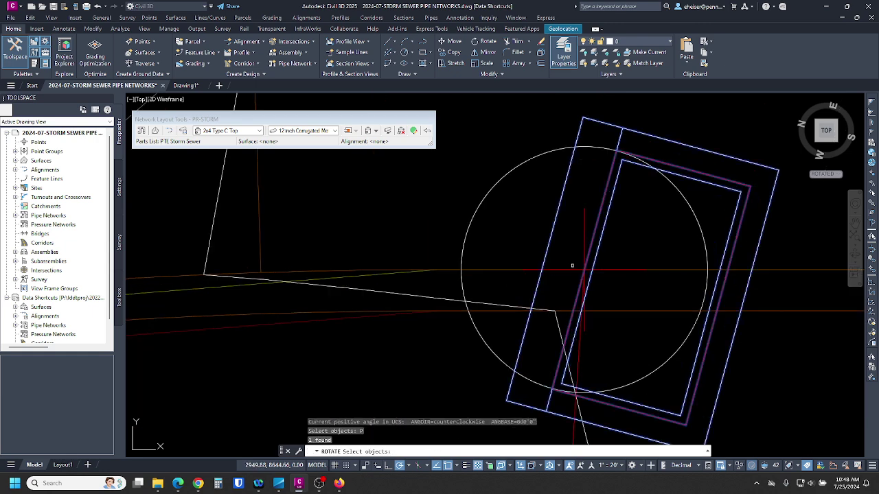
{"action": "key", "text": "Return"}
{"action": "left_click", "coordinate": [583, 270]}
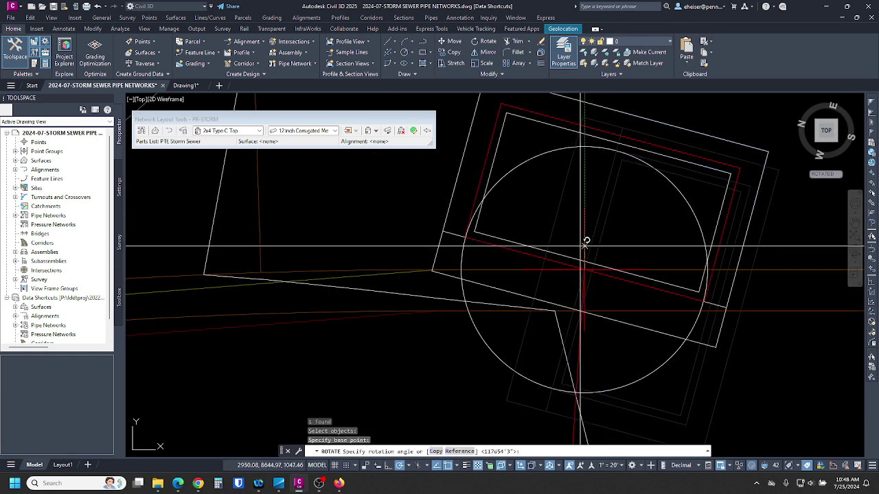
{"action": "key", "text": "Return"}
{"action": "left_click", "coordinate": [583, 270]}
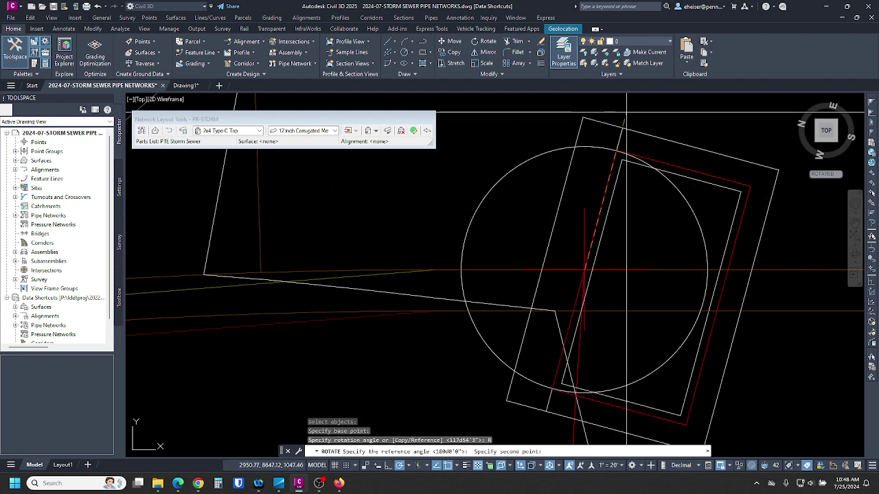
{"action": "left_click", "coordinate": [622, 128]}
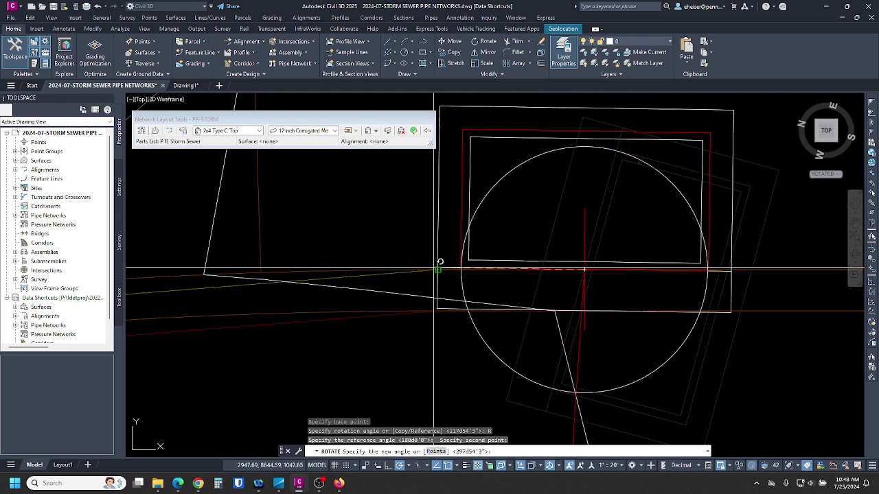
Step: Move the inlet at FC: 40.27 so the midpoint of its curb-side line sits on the circled curb point
{"action": "scroll", "coordinate": [394, 289], "scroll_direction": "down", "scroll_amount": 10}
{"action": "middle_click_drag", "start_coordinate": [599, 281], "coordinate": [255, 306]}
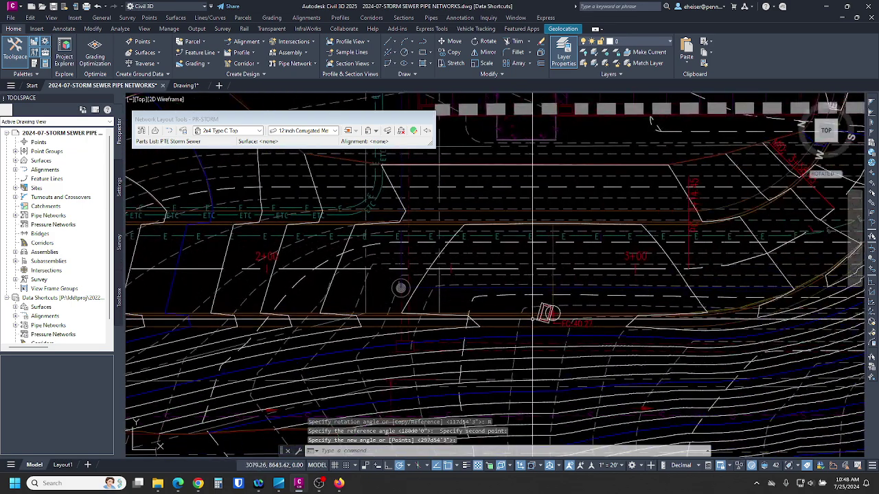
{"action": "scroll", "coordinate": [541, 315], "scroll_direction": "up", "scroll_amount": 8}
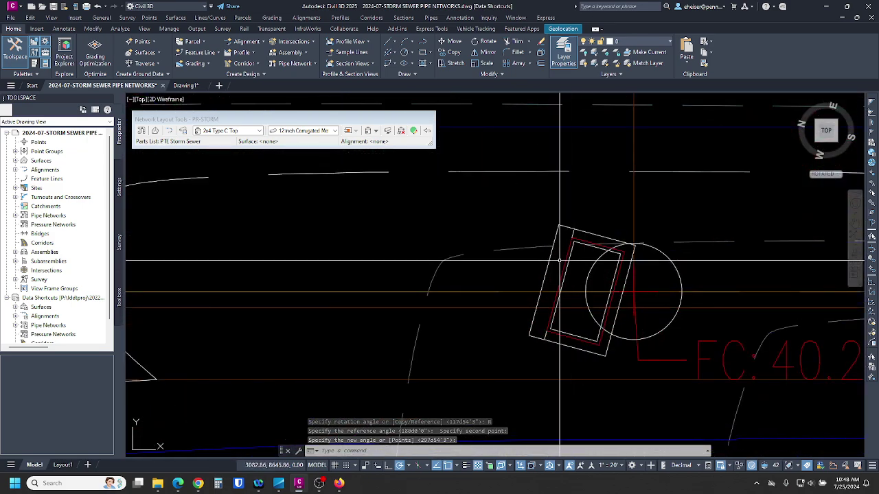
{"action": "type", "text": "m"}
{"action": "key", "text": "Return"}
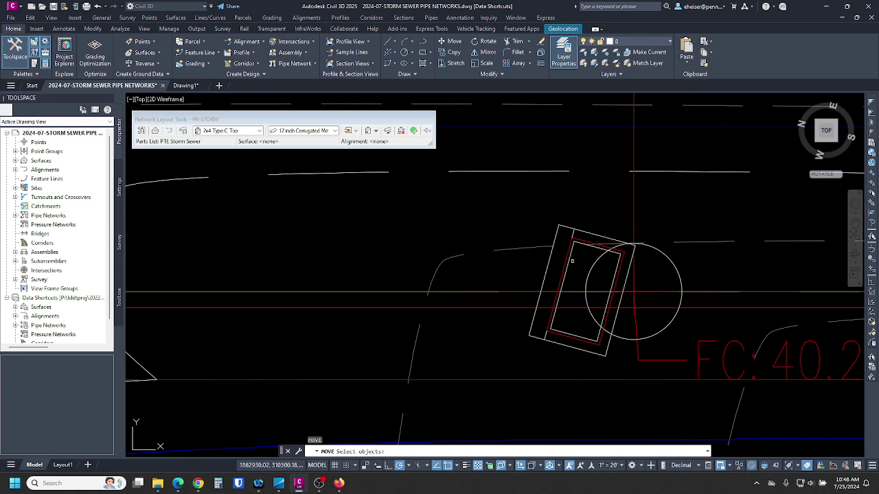
{"action": "scroll", "coordinate": [559, 266], "scroll_direction": "up", "scroll_amount": 4}
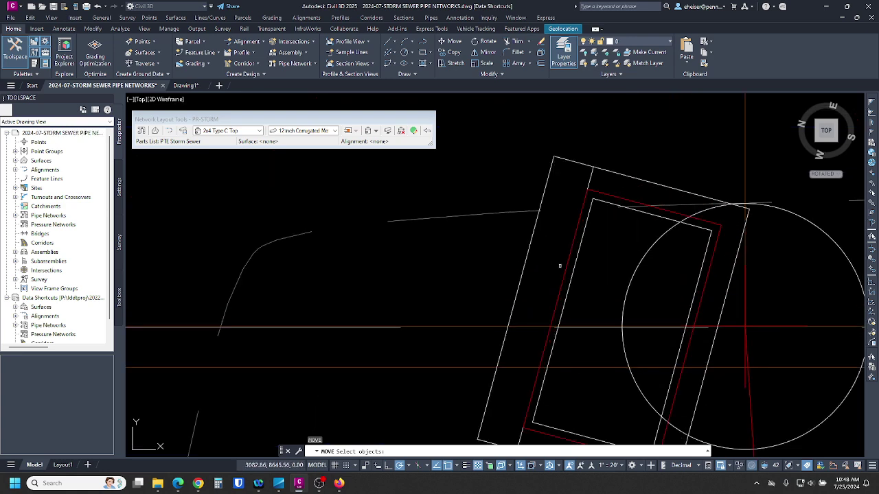
{"action": "left_click", "coordinate": [576, 269]}
{"action": "key", "text": "Return"}
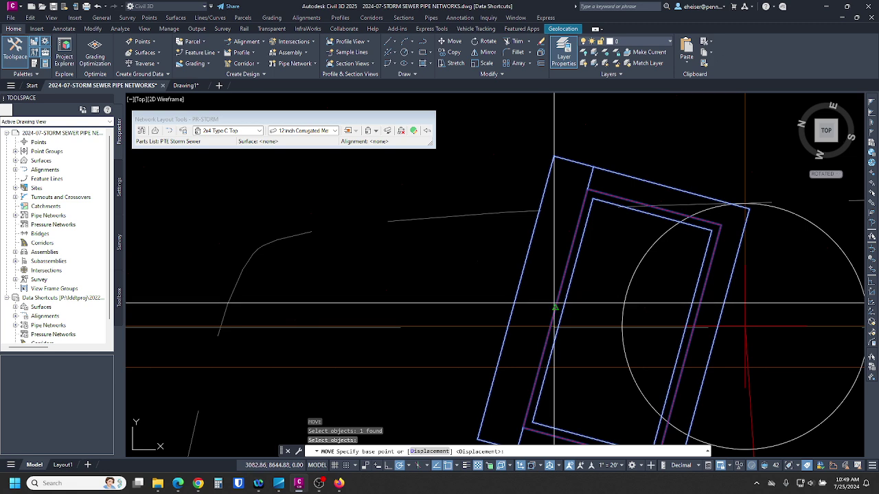
{"action": "left_click", "coordinate": [555, 308]}
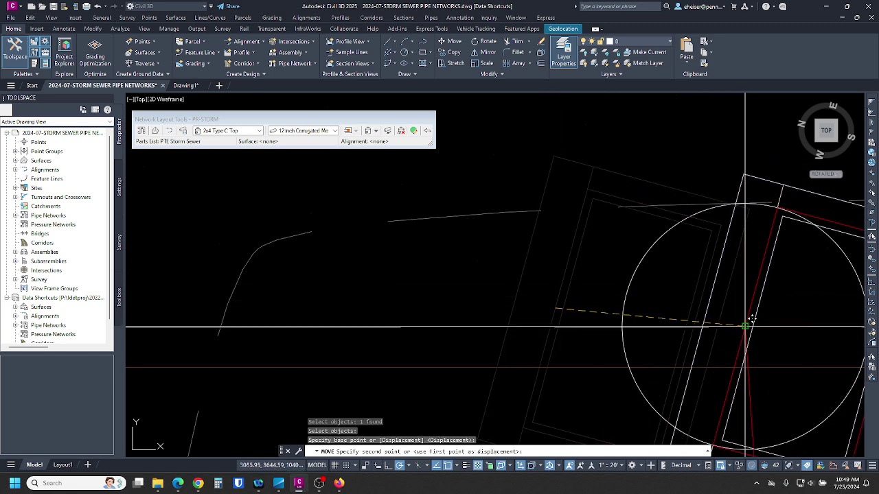
Step: Rotate the FC: 40.27 inlet about the curb point by reference, aligning its long curb-side edge with the nearest point on the curb line
{"action": "type", "text": "RO"}
{"action": "key", "text": "Return"}
{"action": "type", "text": "P"}
{"action": "key", "text": "Return"}
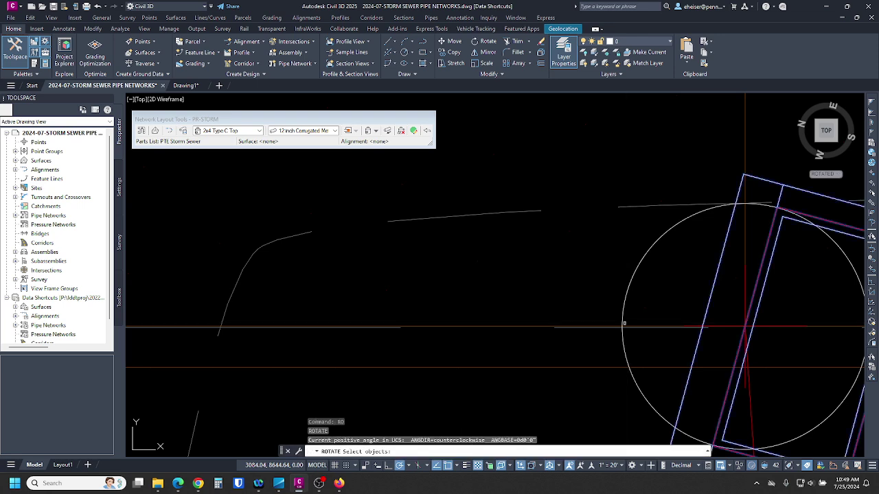
{"action": "key", "text": "Return"}
{"action": "left_click", "coordinate": [745, 326]}
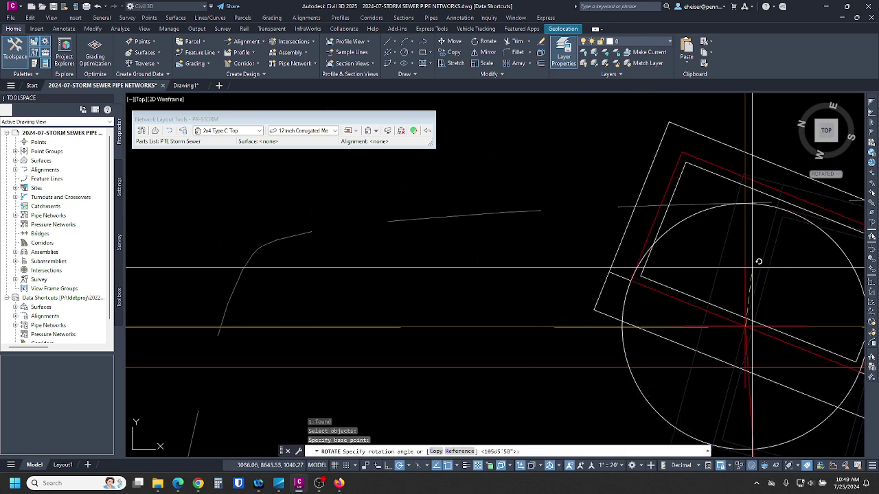
{"action": "type", "text": "R"}
{"action": "key", "text": "Return"}
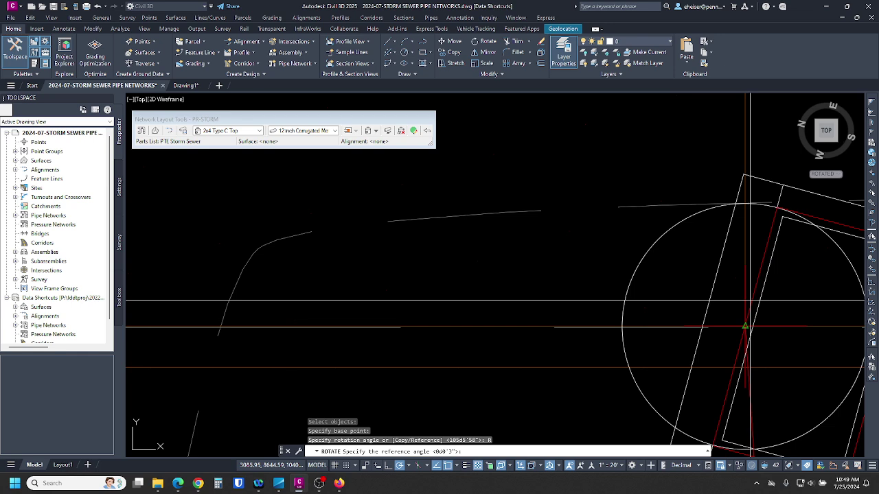
{"action": "left_click", "coordinate": [744, 326]}
{"action": "left_click", "coordinate": [783, 184]}
{"action": "right_click", "coordinate": [582, 220], "text": "shift"}
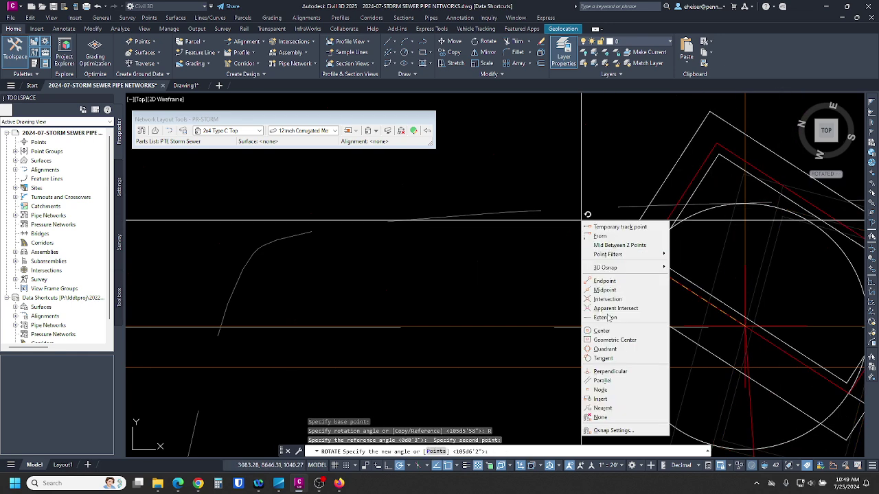
{"action": "left_click", "coordinate": [603, 408]}
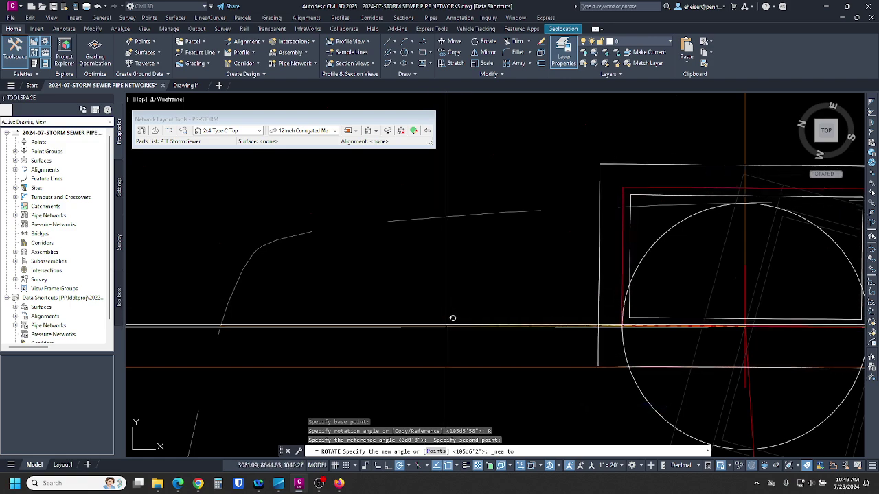
{"action": "scroll", "coordinate": [741, 326], "scroll_direction": "up", "scroll_amount": 3}
Step: Set the PR-STORM layout pipe to 15 inch HDPE from the N12 HDPE family and start a pipes-only layout
{"action": "scroll", "coordinate": [752, 323], "scroll_direction": "down", "scroll_amount": 5}
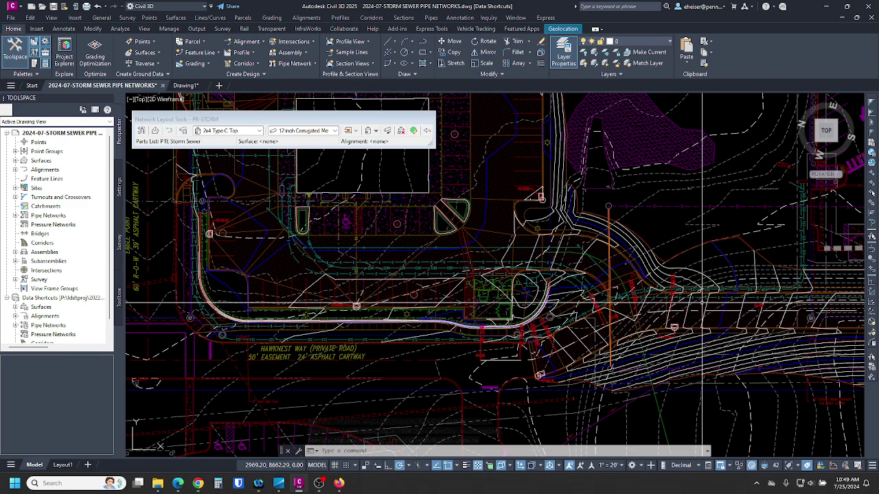
{"action": "middle_click_drag", "start_coordinate": [319, 248], "coordinate": [498, 259]}
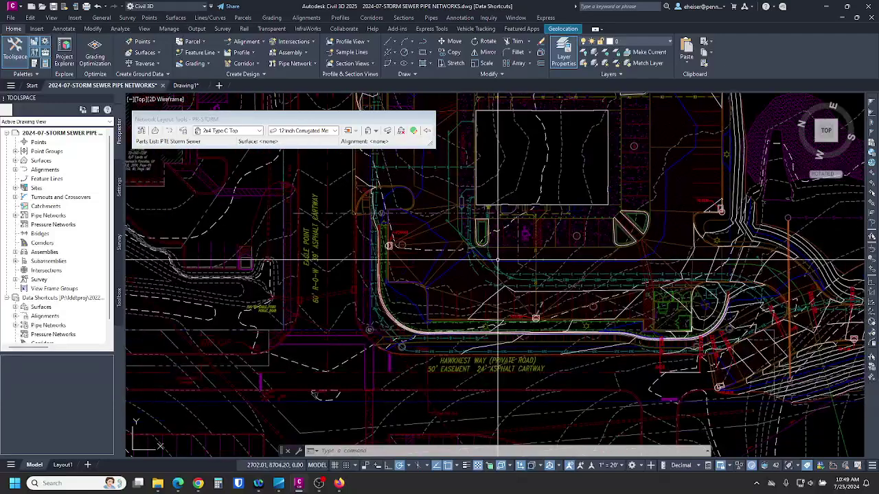
{"action": "scroll", "coordinate": [410, 253], "scroll_direction": "up", "scroll_amount": 6}
{"action": "mouse_move", "coordinate": [445, 272]}
{"action": "middle_mouse_down"}
{"action": "mouse_move", "coordinate": [379, 246]}
{"action": "mouse_move", "coordinate": [356, 215]}
{"action": "middle_mouse_up"}
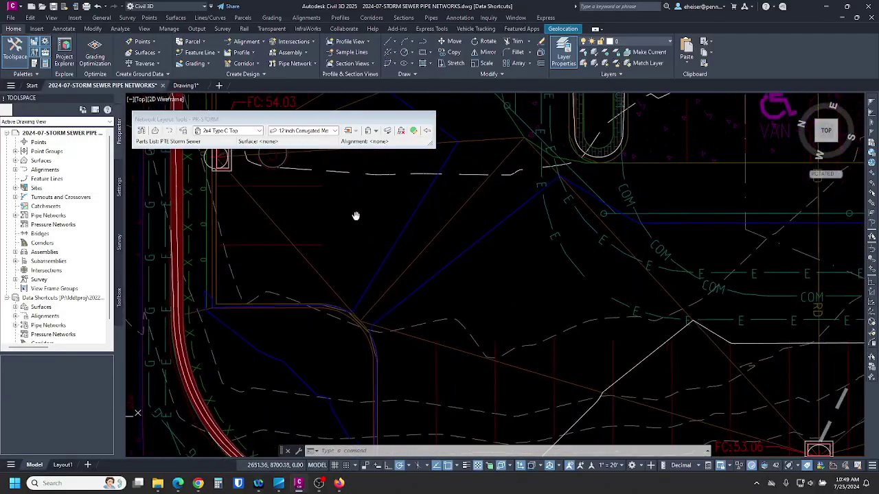
{"action": "scroll", "coordinate": [355, 215], "scroll_direction": "down", "scroll_amount": 2}
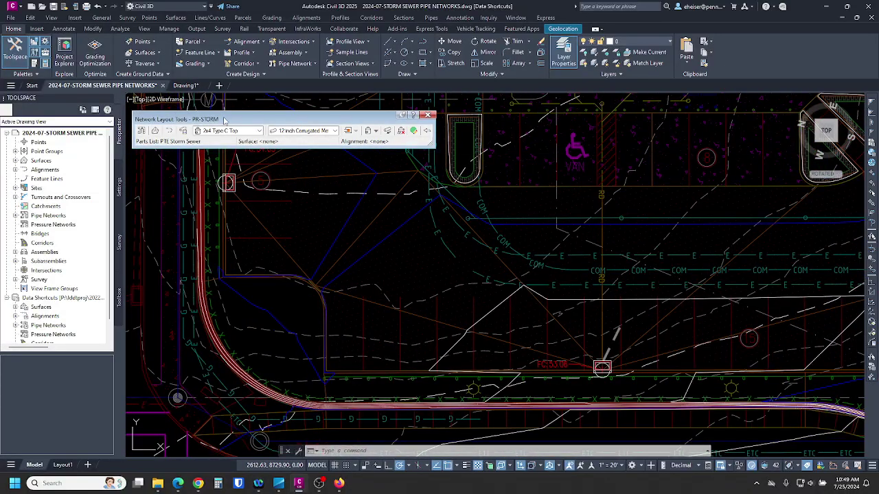
{"action": "left_click", "coordinate": [334, 130]}
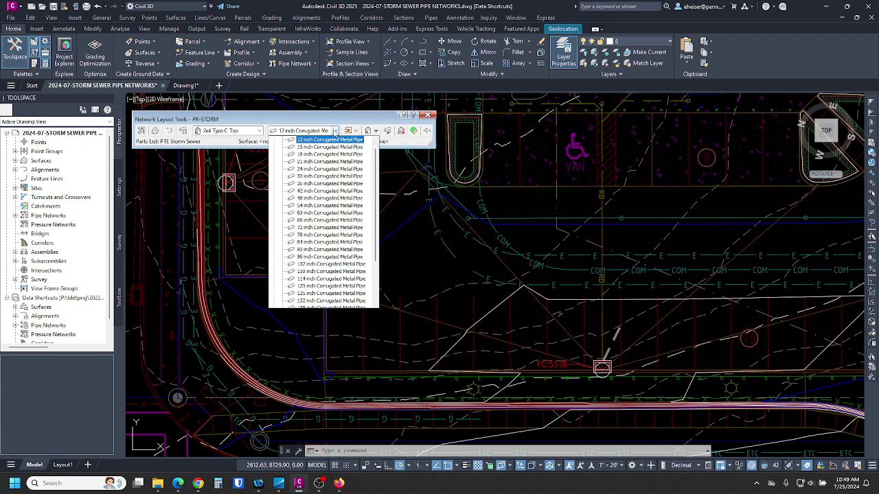
{"action": "scroll", "coordinate": [321, 202], "scroll_direction": "down", "scroll_amount": 3}
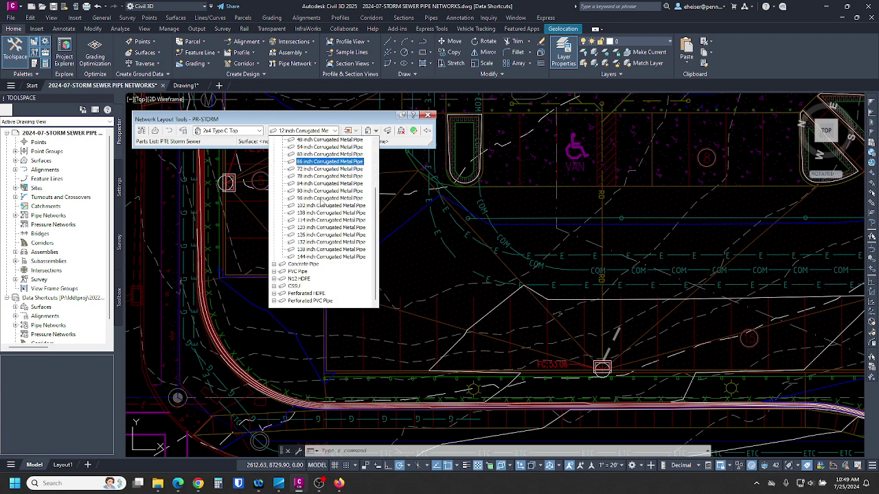
{"action": "double_click", "coordinate": [300, 279]}
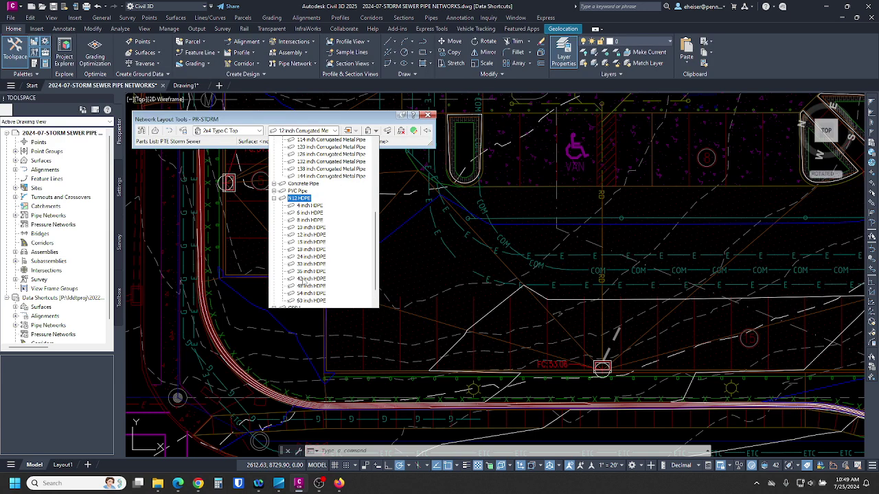
{"action": "left_click", "coordinate": [305, 244]}
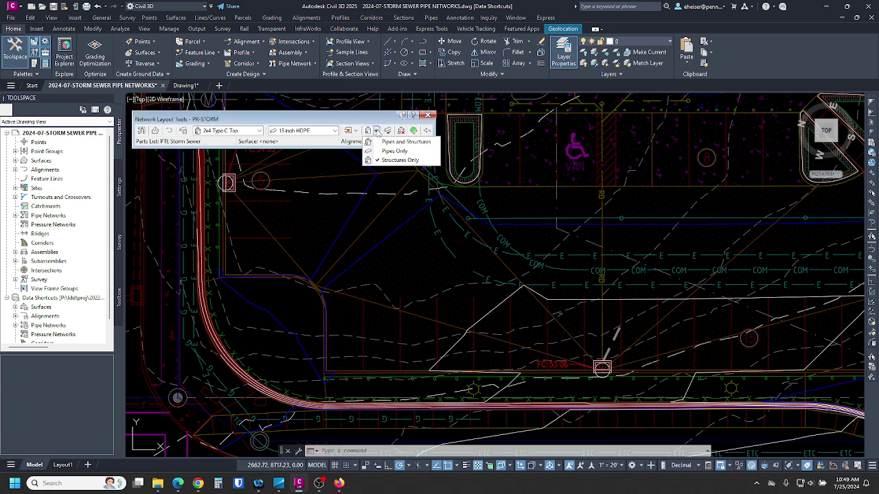
{"action": "left_click", "coordinate": [384, 152]}
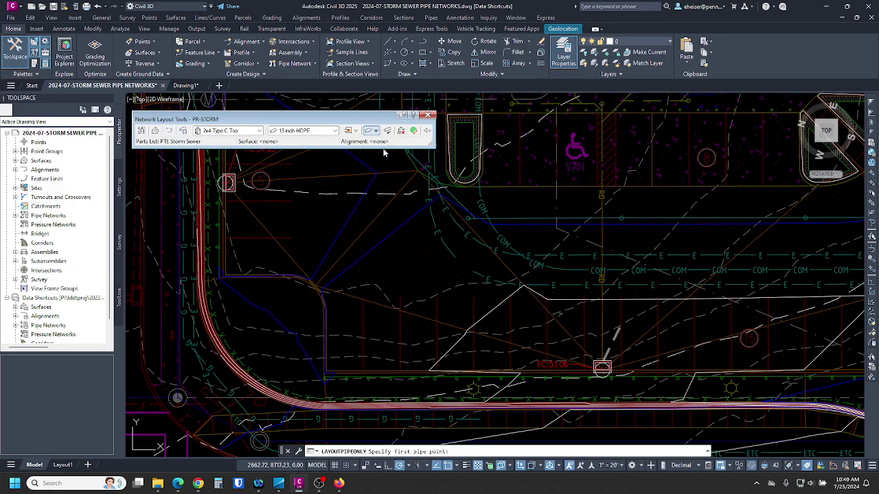
{"action": "scroll", "coordinate": [488, 327], "scroll_direction": "down", "scroll_amount": 5}
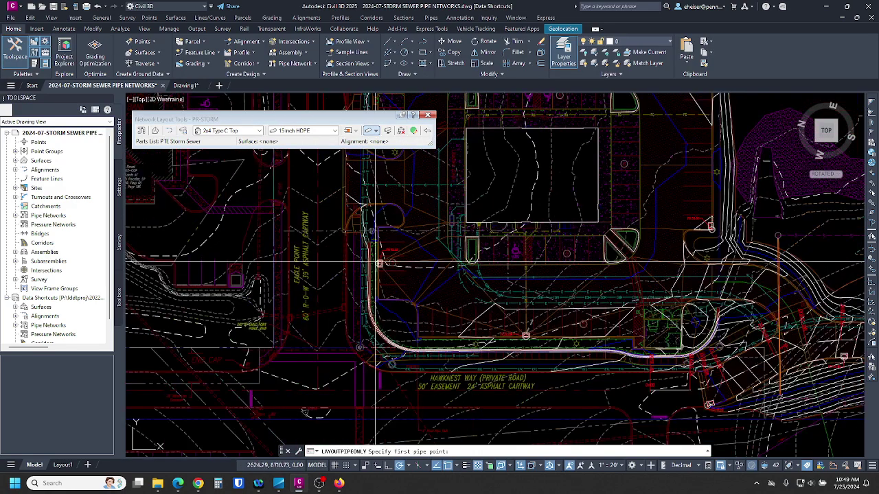
Step: Turn off object snap and lay a 15 inch HDPE pipe from the FC: 54.03 inlet to the FC: 53.06 inlet
{"action": "scroll", "coordinate": [373, 267], "scroll_direction": "up", "scroll_amount": 10}
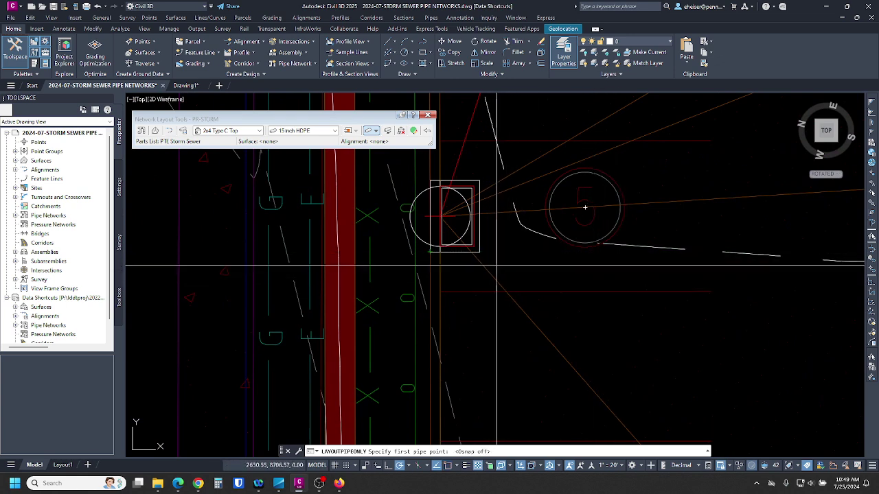
{"action": "key", "text": "F3"}
{"action": "scroll", "coordinate": [447, 253], "scroll_direction": "up", "scroll_amount": 2}
{"action": "middle_click_drag", "start_coordinate": [473, 251], "coordinate": [586, 277]}
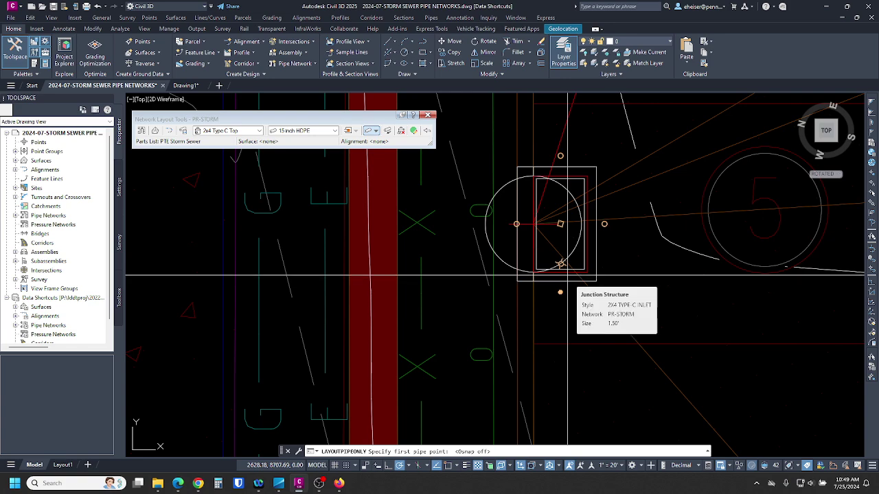
{"action": "scroll", "coordinate": [567, 276], "scroll_direction": "down", "scroll_amount": 5}
{"action": "scroll", "coordinate": [567, 274], "scroll_direction": "up", "scroll_amount": 5}
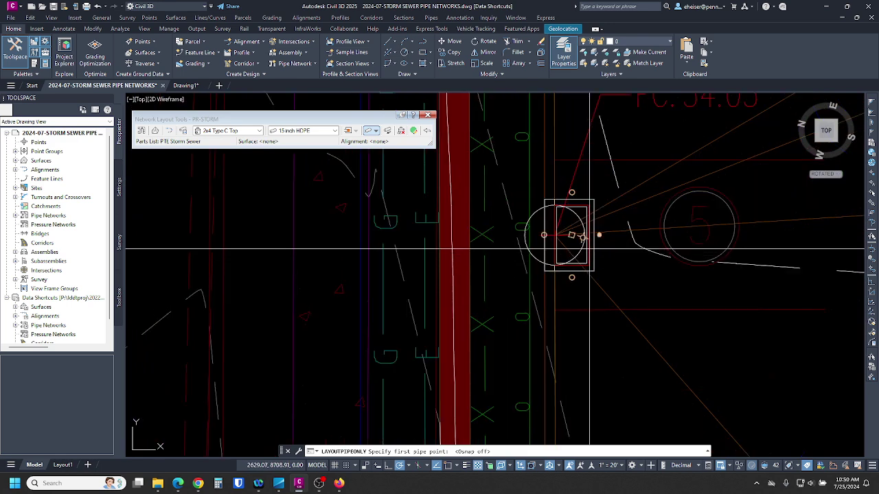
{"action": "scroll", "coordinate": [591, 243], "scroll_direction": "down", "scroll_amount": 5}
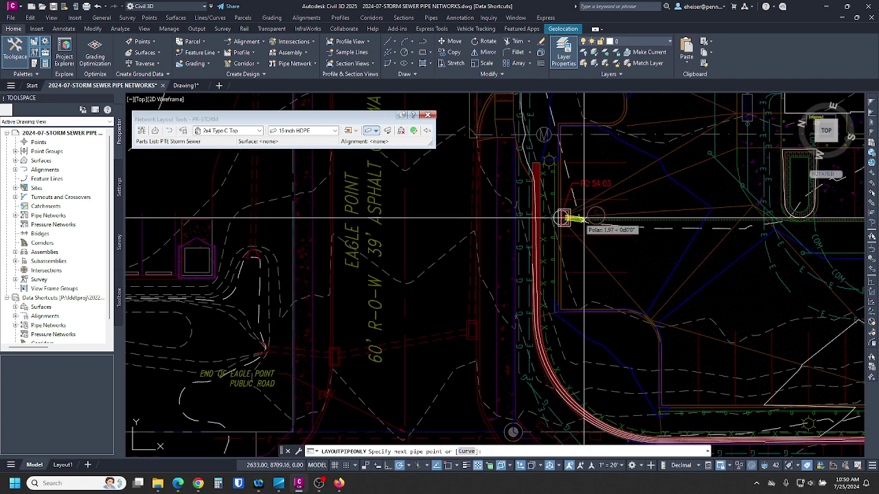
{"action": "middle_click_drag", "start_coordinate": [647, 284], "coordinate": [465, 223]}
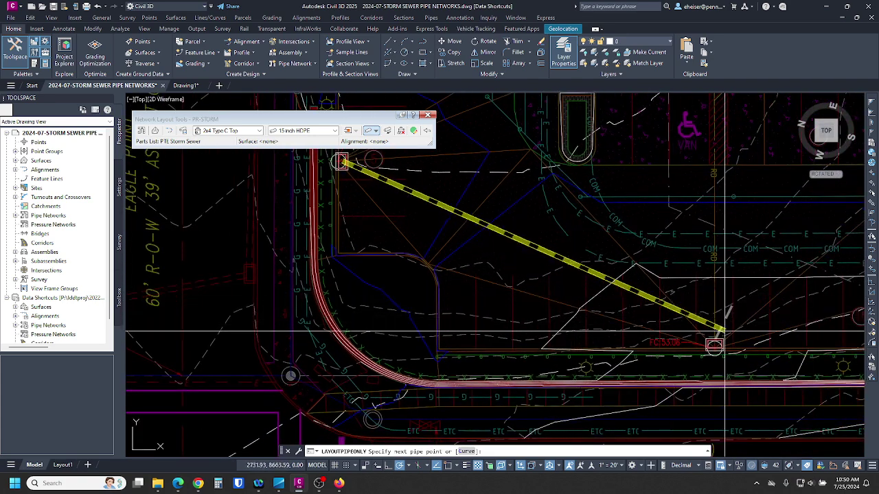
{"action": "scroll", "coordinate": [710, 347], "scroll_direction": "up", "scroll_amount": 4}
{"action": "left_click", "coordinate": [680, 340]}
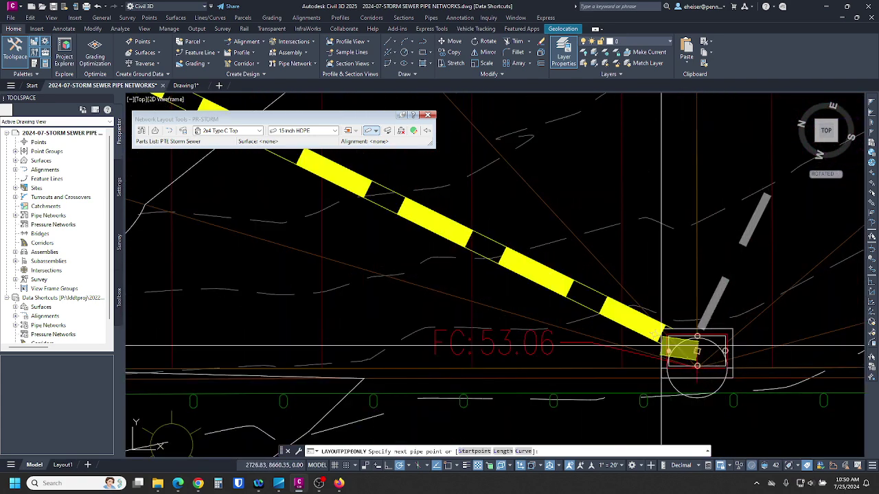
Step: Continue the pipe run from the FC: 53.06 inlet to the FC: 53.81 inlet, connecting to its structure
{"action": "scroll", "coordinate": [663, 335], "scroll_direction": "down", "scroll_amount": 2}
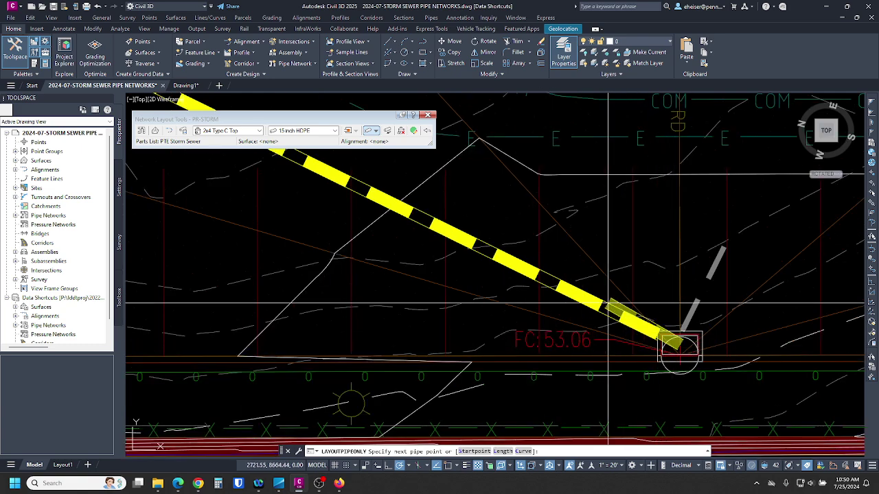
{"action": "middle_click_drag", "start_coordinate": [412, 227], "coordinate": [808, 435]}
{"action": "middle_click_drag", "start_coordinate": [432, 223], "coordinate": [493, 244]}
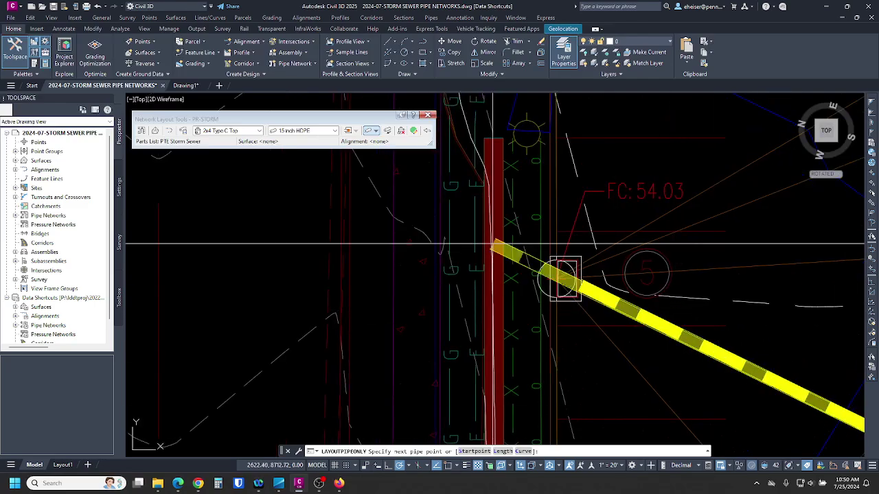
{"action": "scroll", "coordinate": [494, 240], "scroll_direction": "down", "scroll_amount": 3}
{"action": "mouse_move", "coordinate": [858, 295]}
{"action": "middle_mouse_down"}
{"action": "mouse_move", "coordinate": [826, 276]}
{"action": "mouse_move", "coordinate": [707, 288]}
{"action": "mouse_move", "coordinate": [647, 283]}
{"action": "mouse_move", "coordinate": [383, 410]}
{"action": "middle_mouse_up"}
{"action": "scroll", "coordinate": [600, 186], "scroll_direction": "up", "scroll_amount": 5}
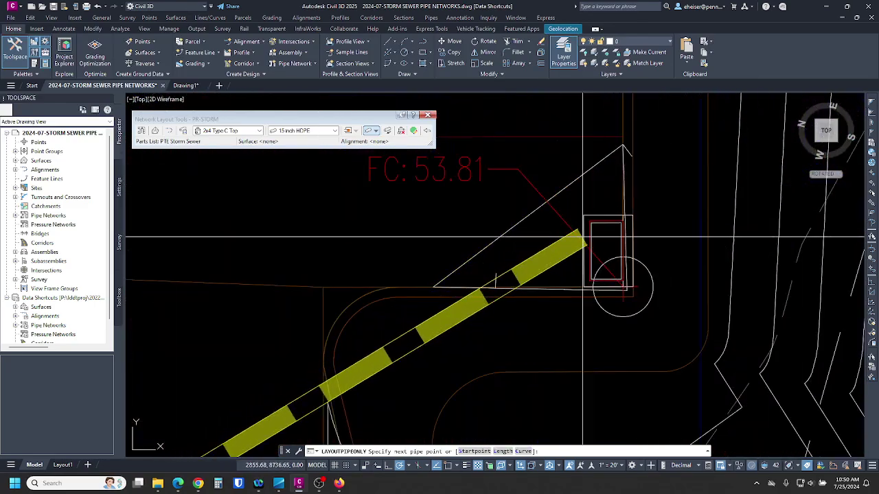
{"action": "left_click", "coordinate": [583, 235]}
Step: Extend the pipe run from the FC: 53.81 inlet down to the FC: 44.16 inlet
{"action": "scroll", "coordinate": [576, 216], "scroll_direction": "down", "scroll_amount": 8}
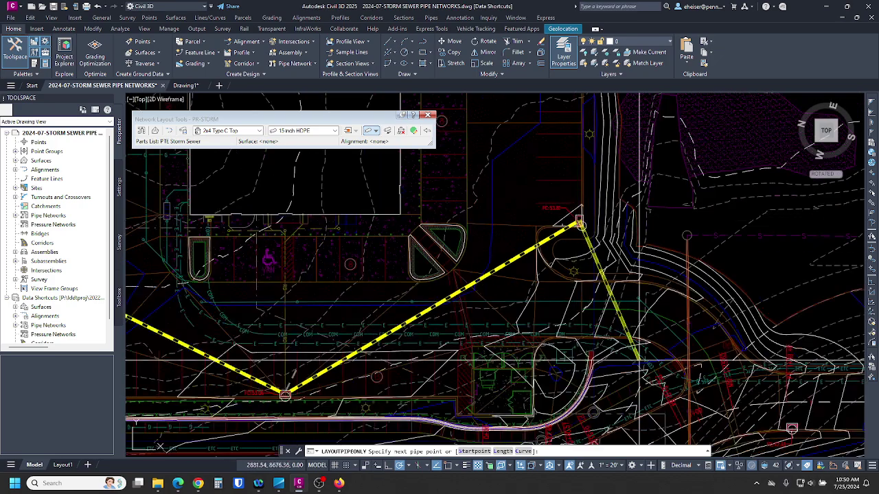
{"action": "middle_click_drag", "start_coordinate": [639, 359], "coordinate": [622, 206]}
{"action": "scroll", "coordinate": [560, 350], "scroll_direction": "up", "scroll_amount": 5}
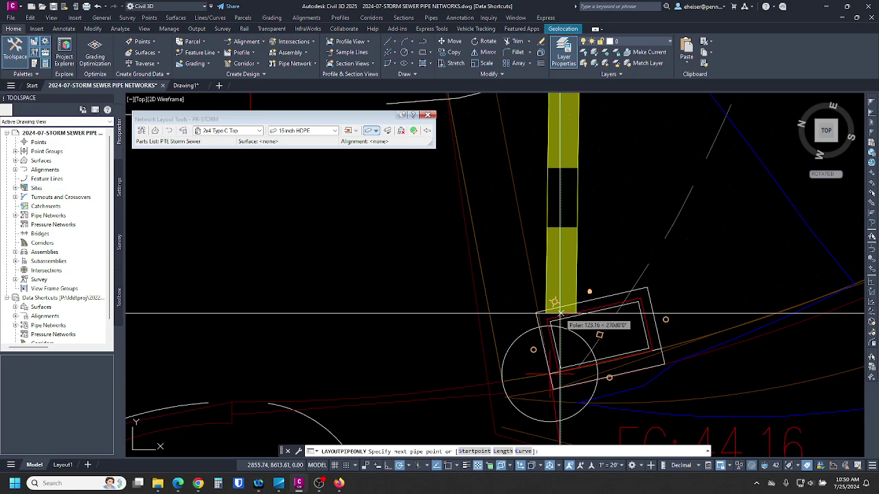
{"action": "scroll", "coordinate": [566, 313], "scroll_direction": "down", "scroll_amount": 5}
Step: Extend the pipe run from the FC: 44.16 inlet to the next inlet along the rear access drive curb
{"action": "middle_click_drag", "start_coordinate": [858, 213], "coordinate": [607, 278]}
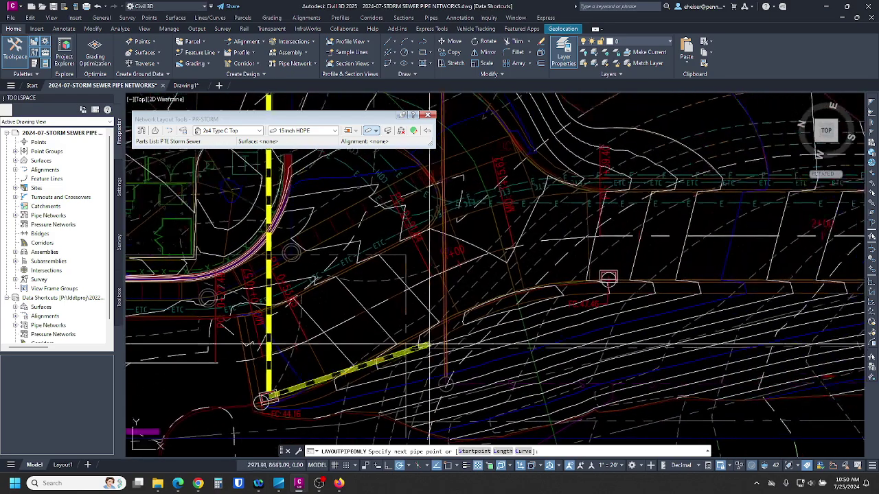
{"action": "scroll", "coordinate": [606, 278], "scroll_direction": "up", "scroll_amount": 3}
{"action": "scroll", "coordinate": [609, 277], "scroll_direction": "up", "scroll_amount": 5}
{"action": "left_click", "coordinate": [557, 266]}
Step: Finish the pipe run with a last segment along the access drive curb to the FC: 40.27 inlet and end the layout
{"action": "scroll", "coordinate": [454, 294], "scroll_direction": "down", "scroll_amount": 10}
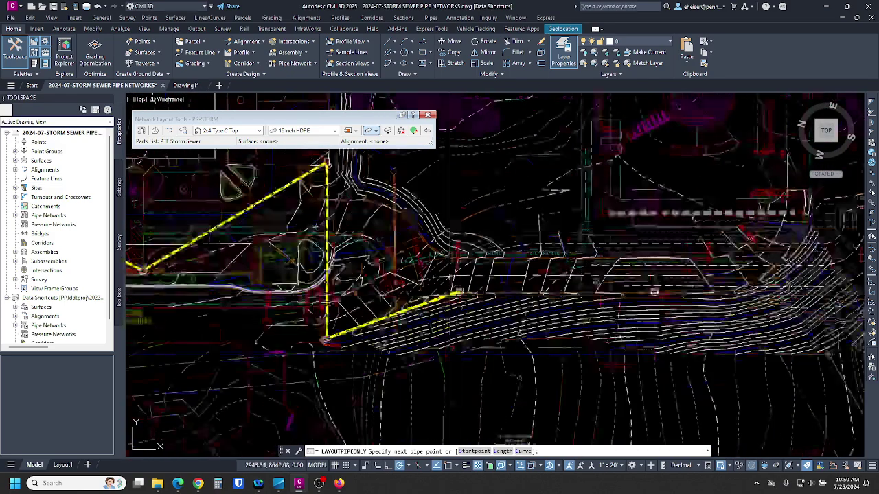
{"action": "scroll", "coordinate": [629, 293], "scroll_direction": "up", "scroll_amount": 6}
{"action": "left_click", "coordinate": [653, 292]}
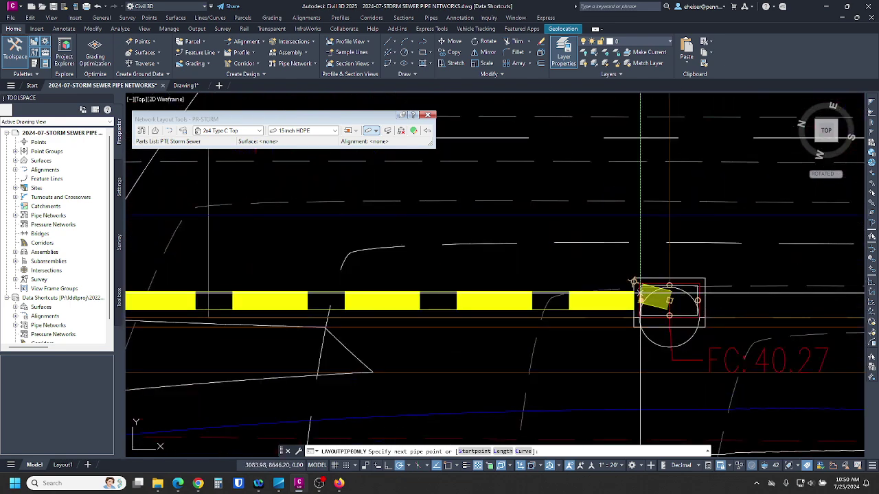
{"action": "key", "text": "Return"}
{"action": "scroll", "coordinate": [715, 311], "scroll_direction": "down", "scroll_amount": 6}
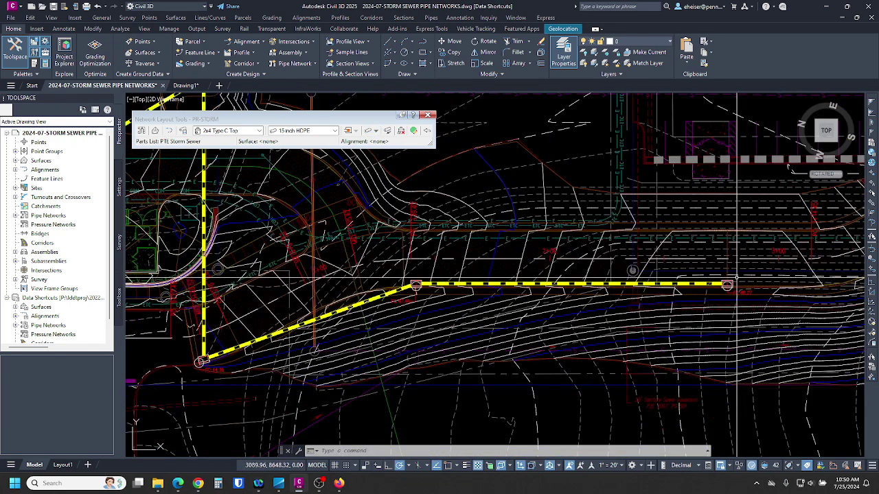
Step: Reset the pipe connection at the FC: 54.03 inlet to the closest connection point
{"action": "scroll", "coordinate": [729, 278], "scroll_direction": "down", "scroll_amount": 4}
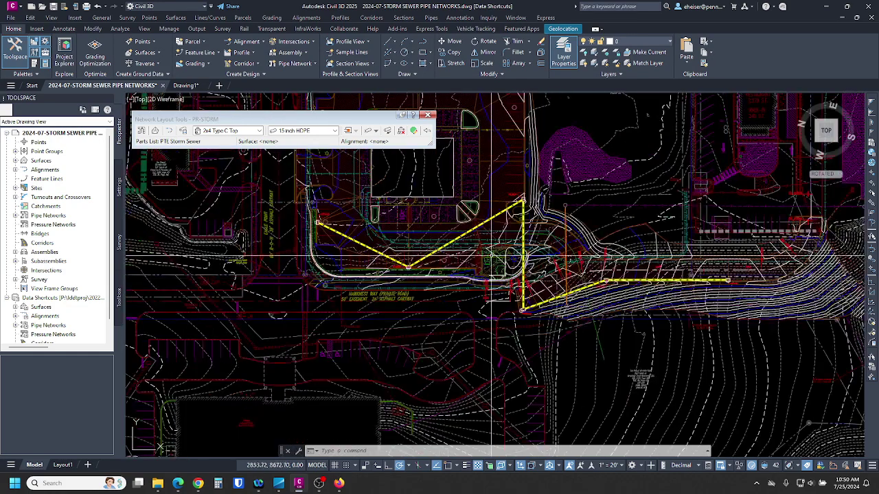
{"action": "middle_click_drag", "start_coordinate": [485, 254], "coordinate": [641, 317]}
{"action": "scroll", "coordinate": [490, 286], "scroll_direction": "up", "scroll_amount": 6}
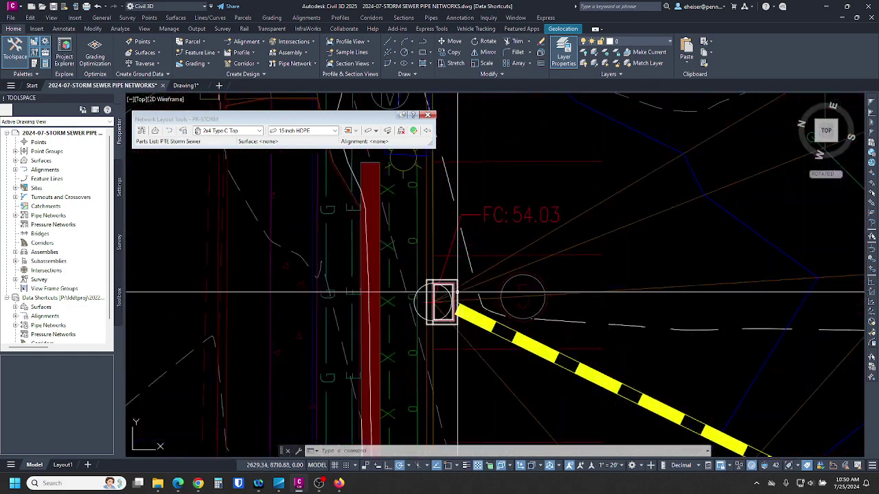
{"action": "scroll", "coordinate": [460, 322], "scroll_direction": "up", "scroll_amount": 4}
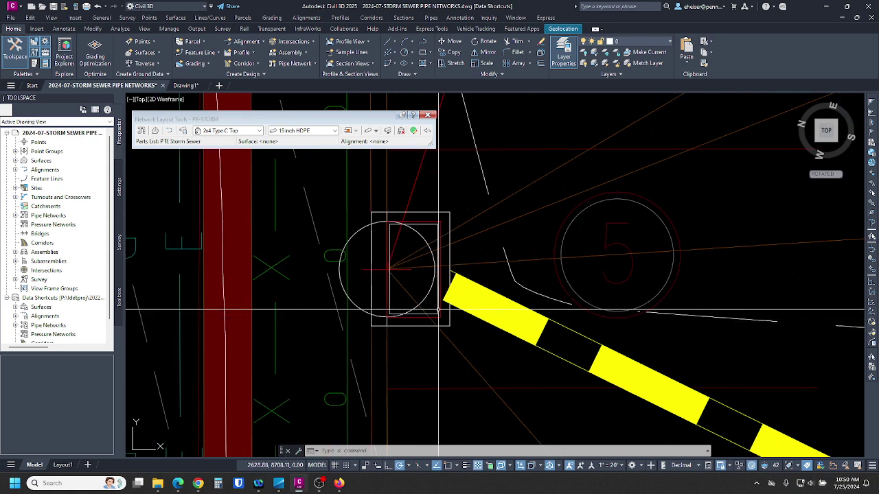
{"action": "left_click", "coordinate": [438, 311]}
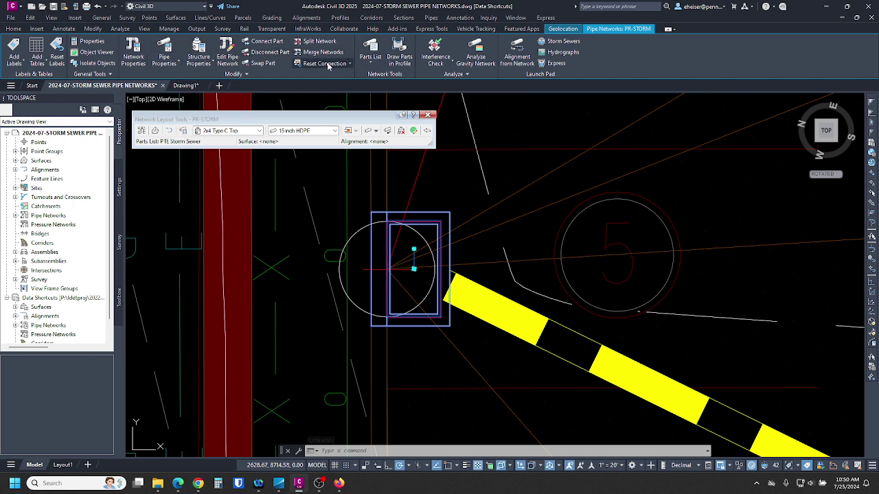
{"action": "left_click", "coordinate": [348, 65]}
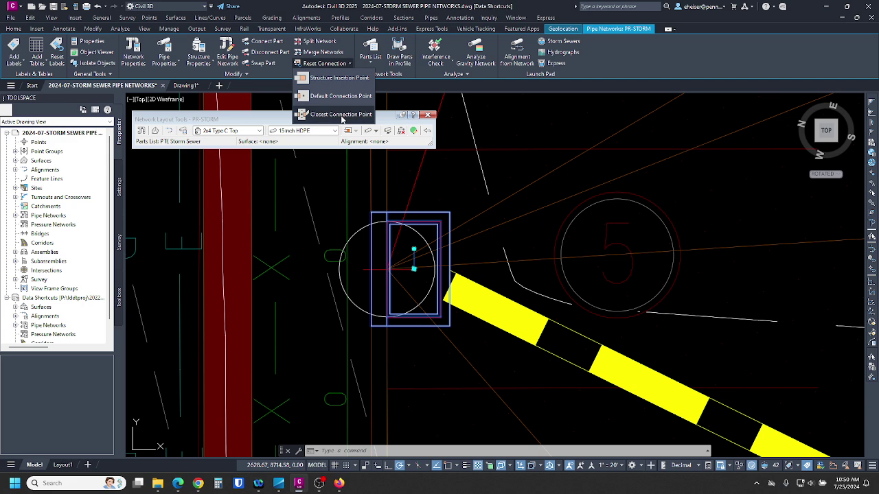
{"action": "left_click", "coordinate": [314, 114]}
{"action": "key", "text": "Escape"}
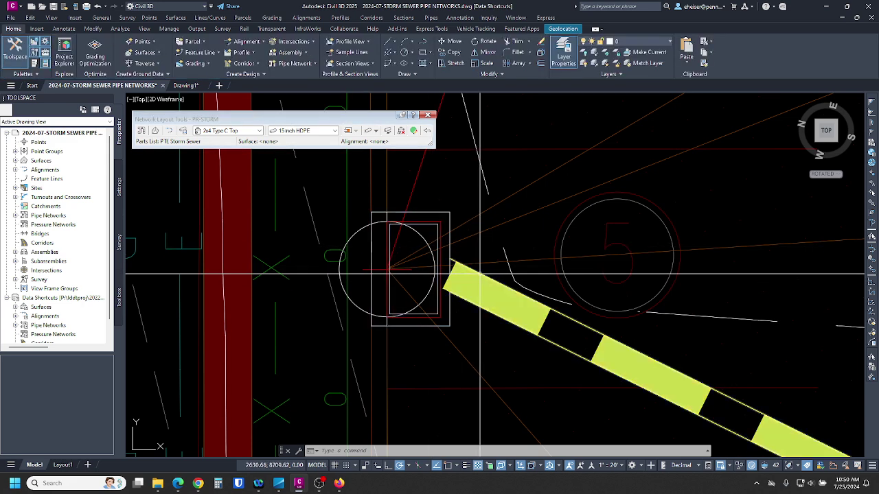
{"action": "left_click", "coordinate": [480, 275]}
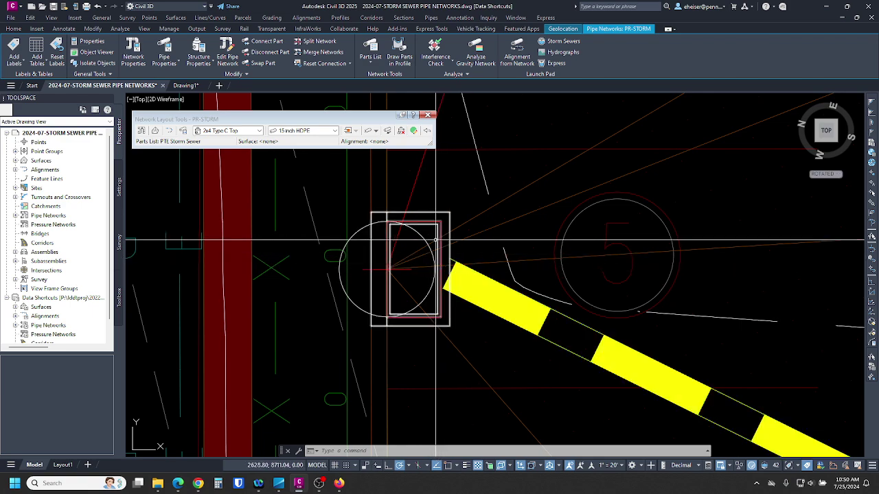
Step: Reset both pipe connections at the FC: 53.06 inlet to the closest connection point
{"action": "scroll", "coordinate": [433, 268], "scroll_direction": "down", "scroll_amount": 7}
{"action": "mouse_move", "coordinate": [644, 352]}
{"action": "middle_mouse_down"}
{"action": "mouse_move", "coordinate": [499, 261]}
{"action": "mouse_move", "coordinate": [414, 261]}
{"action": "middle_mouse_up"}
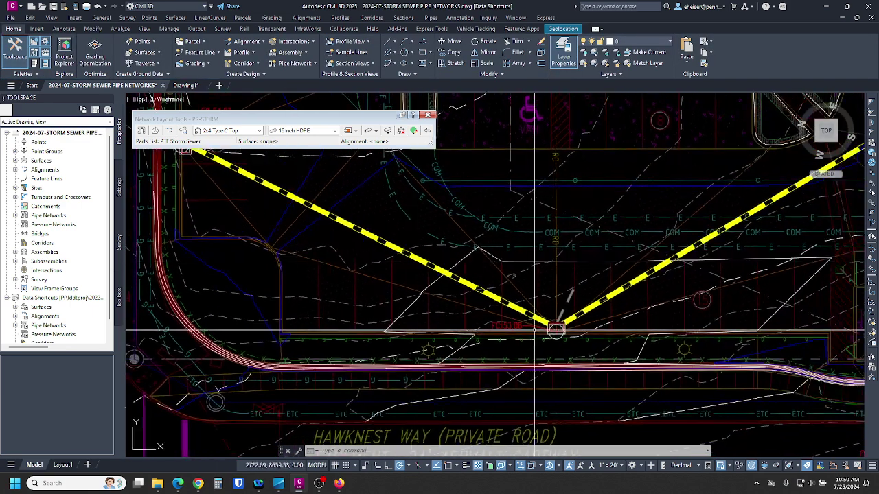
{"action": "scroll", "coordinate": [551, 321], "scroll_direction": "up", "scroll_amount": 6}
{"action": "left_click", "coordinate": [553, 317]}
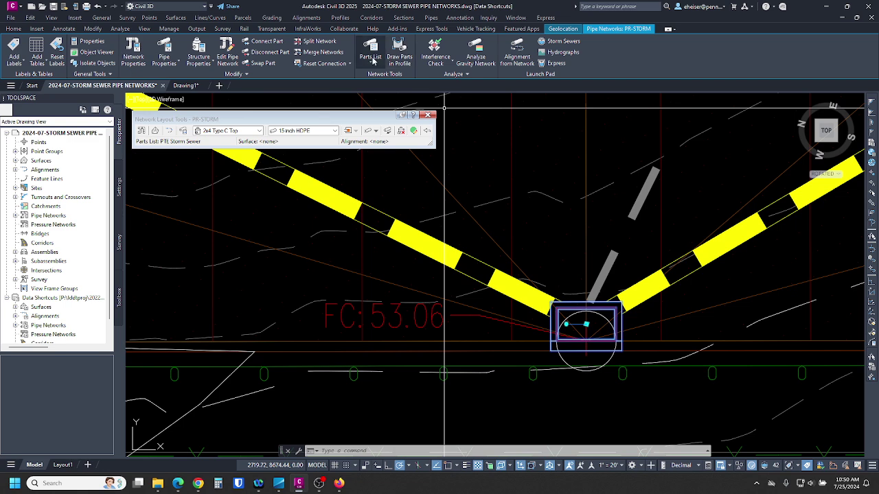
{"action": "left_click", "coordinate": [321, 64]}
{"action": "left_click", "coordinate": [330, 114]}
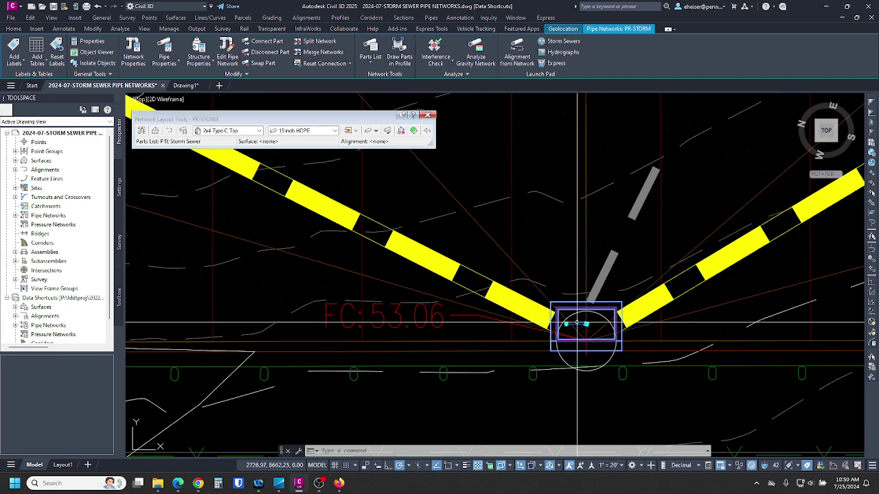
{"action": "key", "text": "Escape"}
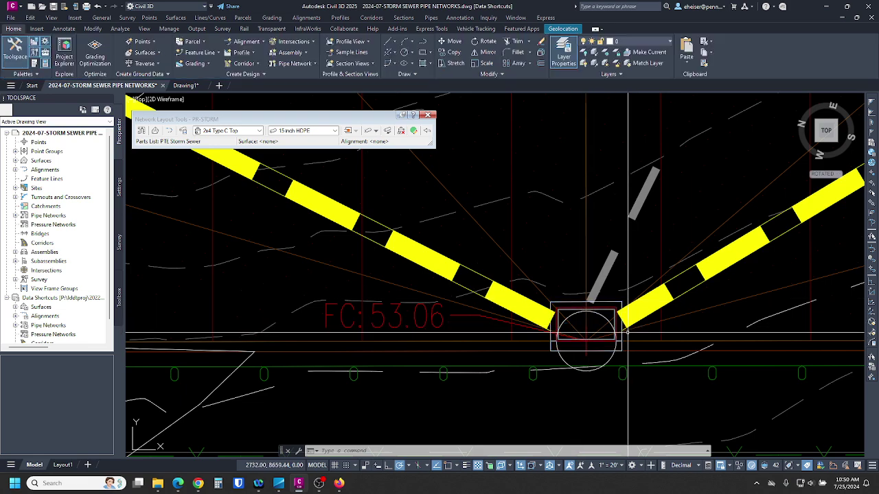
Step: Repeat the closest connection point reset on the FC: 53.81 inlet
{"action": "scroll", "coordinate": [501, 332], "scroll_direction": "down", "scroll_amount": 5}
{"action": "middle_click_drag", "start_coordinate": [646, 216], "coordinate": [446, 315]}
{"action": "scroll", "coordinate": [606, 245], "scroll_direction": "up", "scroll_amount": 10}
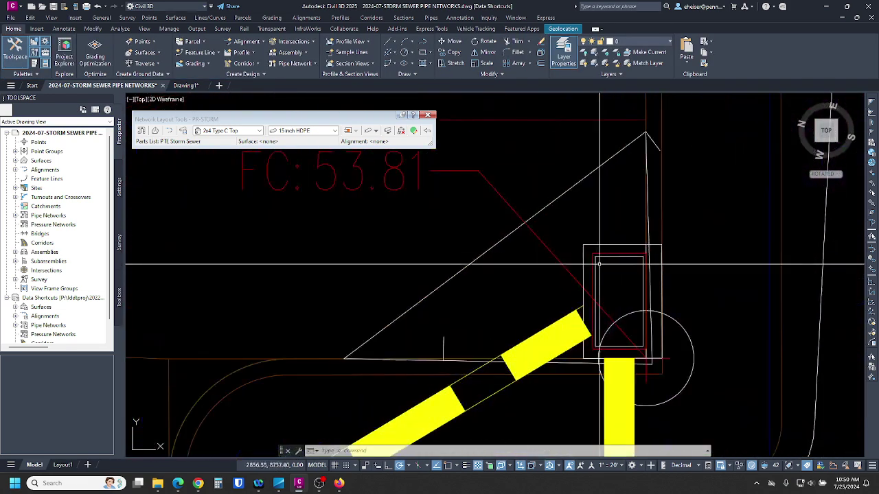
{"action": "key", "text": "Return"}
{"action": "left_click", "coordinate": [595, 276]}
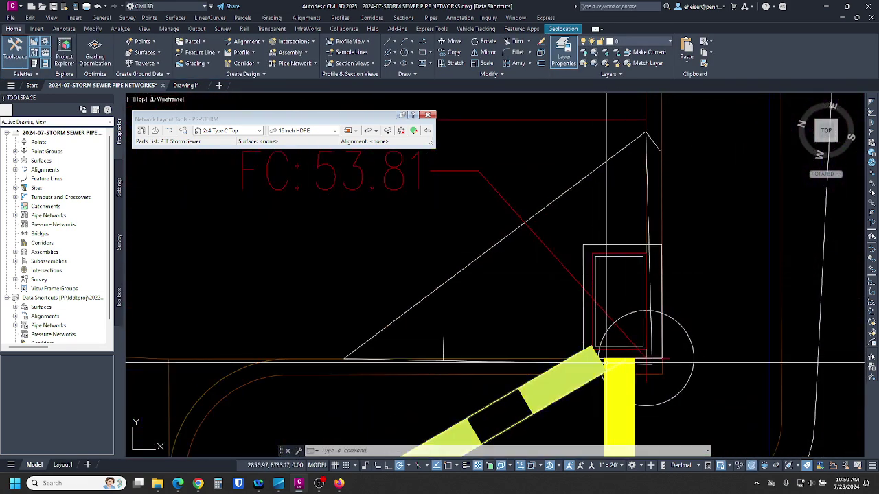
Step: Stretch the end of the diagonal pipe at the FC: 53.81 inlet to the connection point on the inlet's long side facing the pipe
{"action": "left_click", "coordinate": [618, 352]}
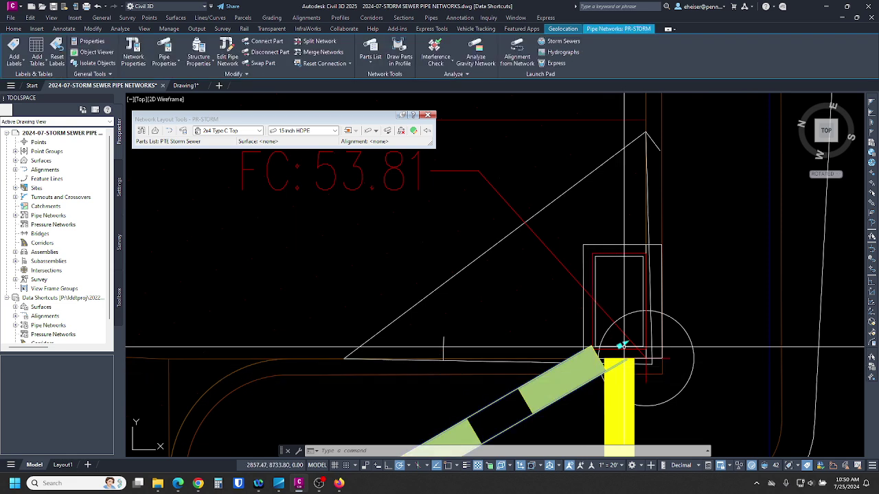
{"action": "left_click", "coordinate": [621, 345]}
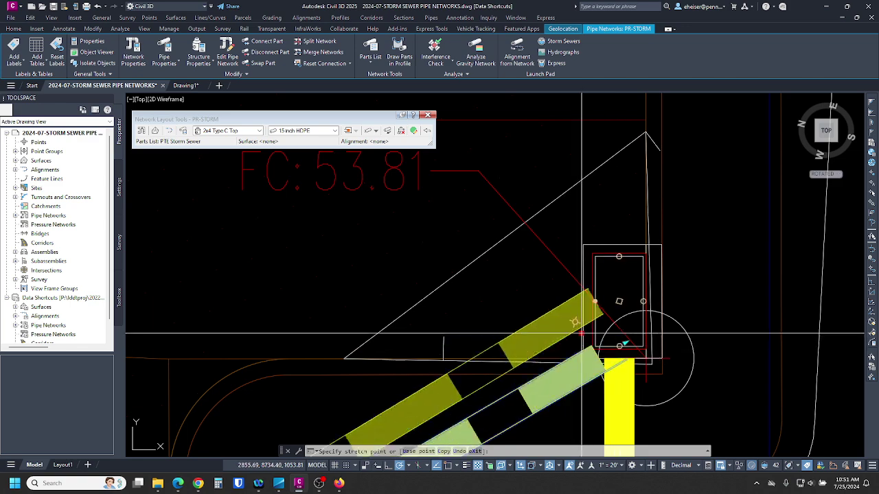
{"action": "left_click", "coordinate": [585, 300]}
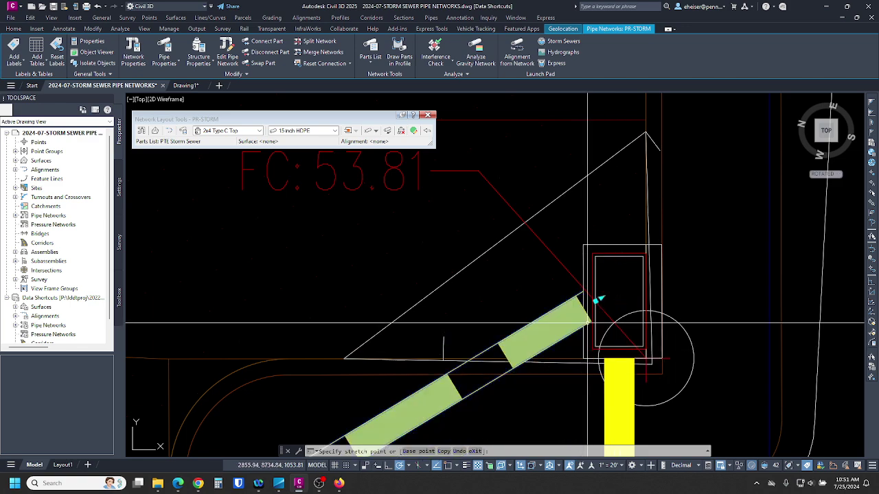
{"action": "key", "text": "Escape"}
Step: Reset both pipe connections at the FC: 44.16 inlet to the closest connection point
{"action": "scroll", "coordinate": [523, 308], "scroll_direction": "down", "scroll_amount": 5}
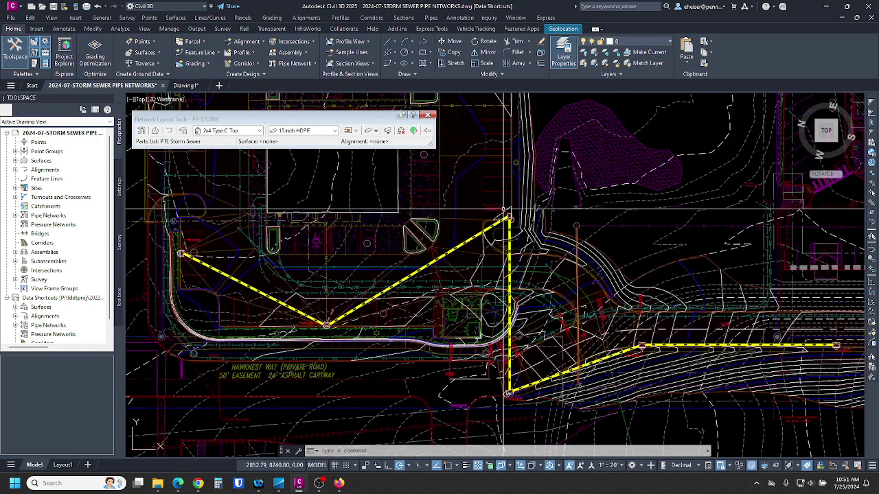
{"action": "scroll", "coordinate": [511, 363], "scroll_direction": "up", "scroll_amount": 3}
{"action": "left_click", "coordinate": [506, 348]}
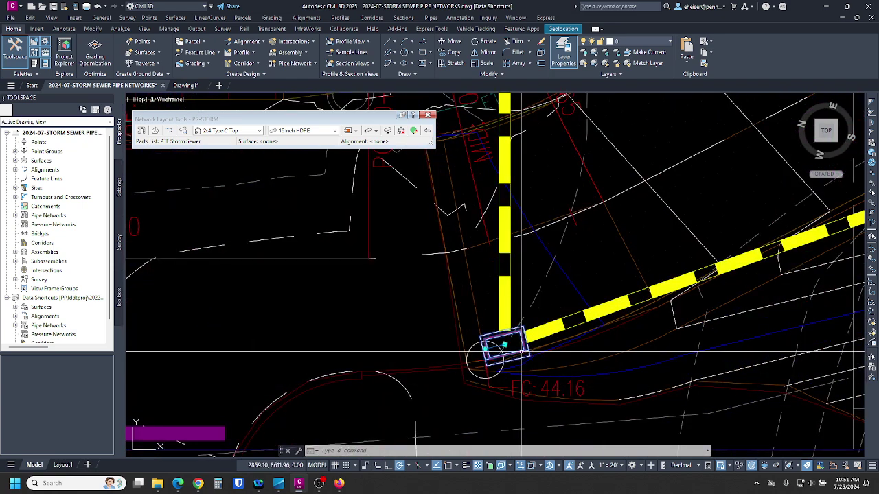
{"action": "left_click", "coordinate": [326, 66]}
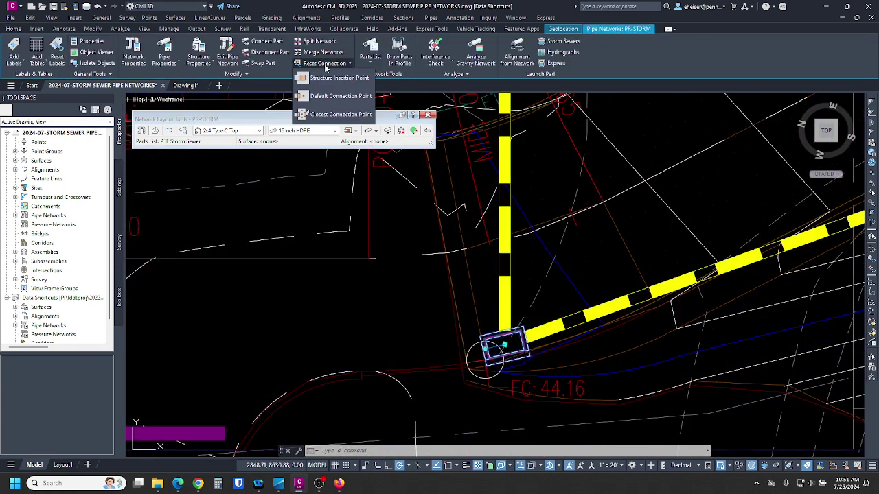
{"action": "left_click", "coordinate": [332, 116]}
{"action": "scroll", "coordinate": [450, 348], "scroll_direction": "down", "scroll_amount": 4}
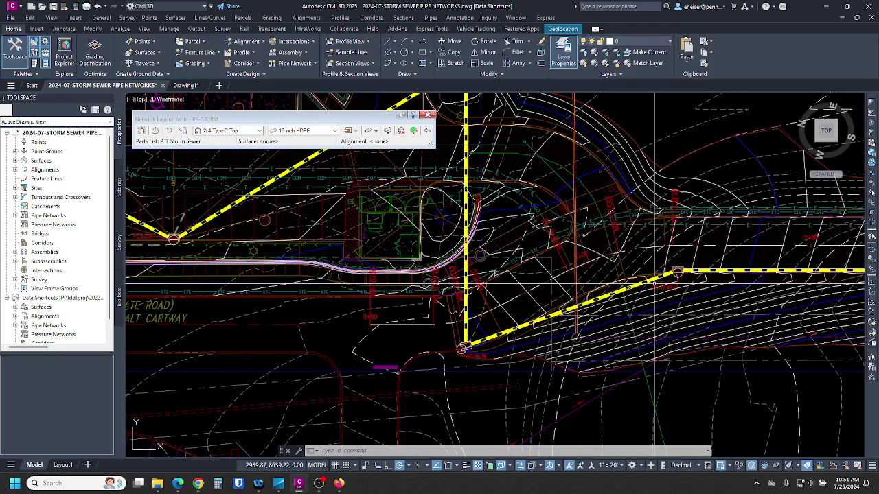
Step: Reset the pipe connection at the FC: 40.27 inlet to the closest connection point
{"action": "scroll", "coordinate": [654, 281], "scroll_direction": "up", "scroll_amount": 5}
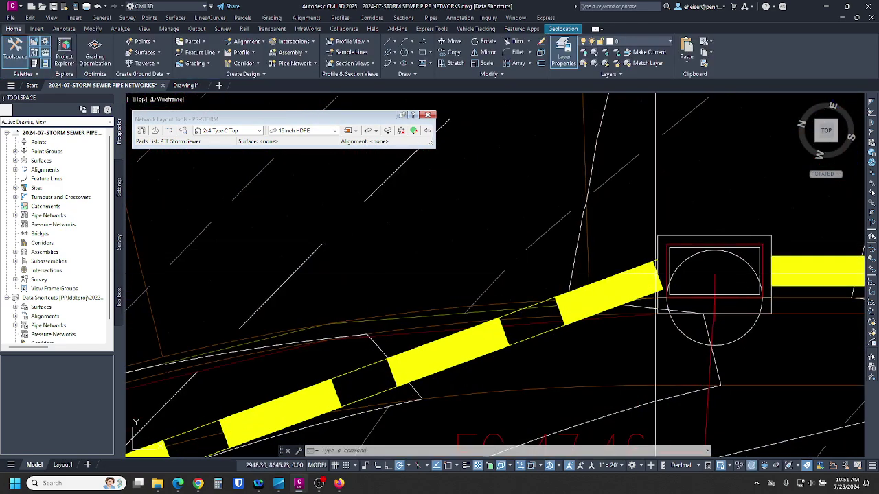
{"action": "scroll", "coordinate": [429, 293], "scroll_direction": "down", "scroll_amount": 6}
{"action": "scroll", "coordinate": [763, 291], "scroll_direction": "up", "scroll_amount": 5}
{"action": "key", "text": "Return"}
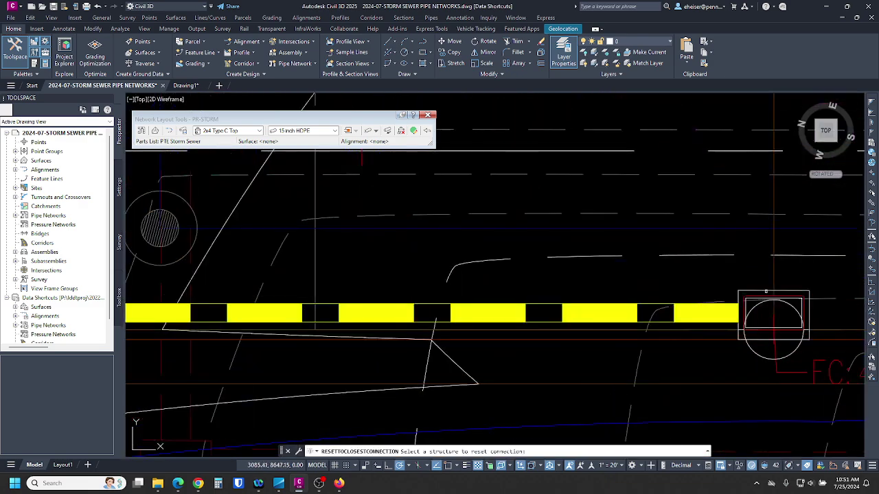
{"action": "left_click", "coordinate": [766, 292]}
{"action": "scroll", "coordinate": [757, 309], "scroll_direction": "down", "scroll_amount": 5}
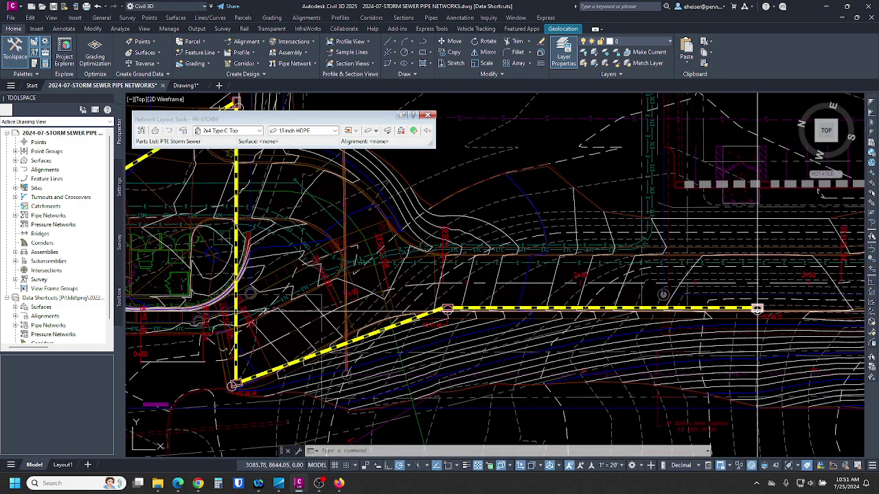
Step: Set Automatic Surface Adjustment to False in the structure properties of the FC: 54.03 inlet
{"action": "scroll", "coordinate": [757, 309], "scroll_direction": "down", "scroll_amount": 3}
{"action": "scroll", "coordinate": [508, 289], "scroll_direction": "up", "scroll_amount": 5}
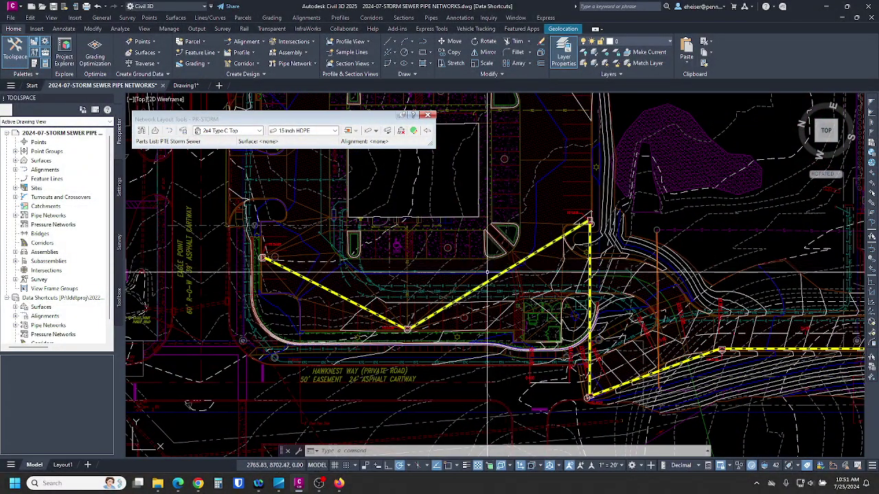
{"action": "scroll", "coordinate": [275, 262], "scroll_direction": "up", "scroll_amount": 5}
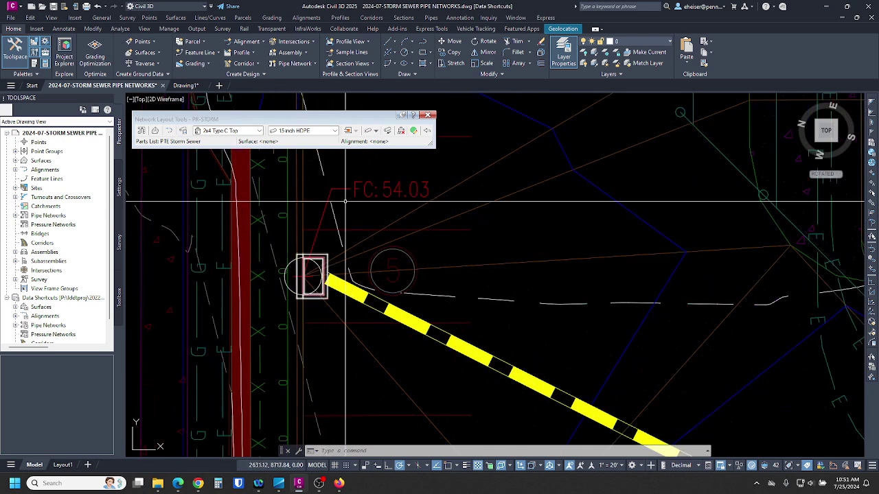
{"action": "left_click", "coordinate": [321, 255]}
{"action": "middle_click_drag", "start_coordinate": [320, 256], "coordinate": [513, 251]}
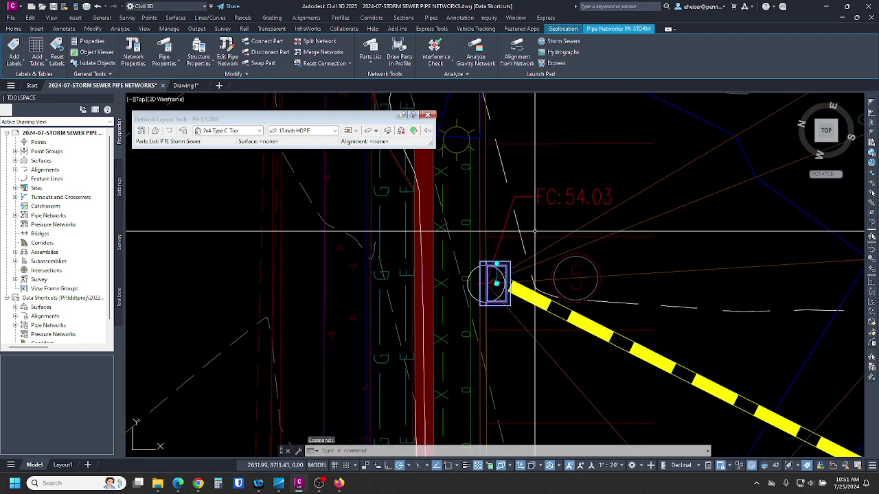
{"action": "right_click", "coordinate": [537, 205]}
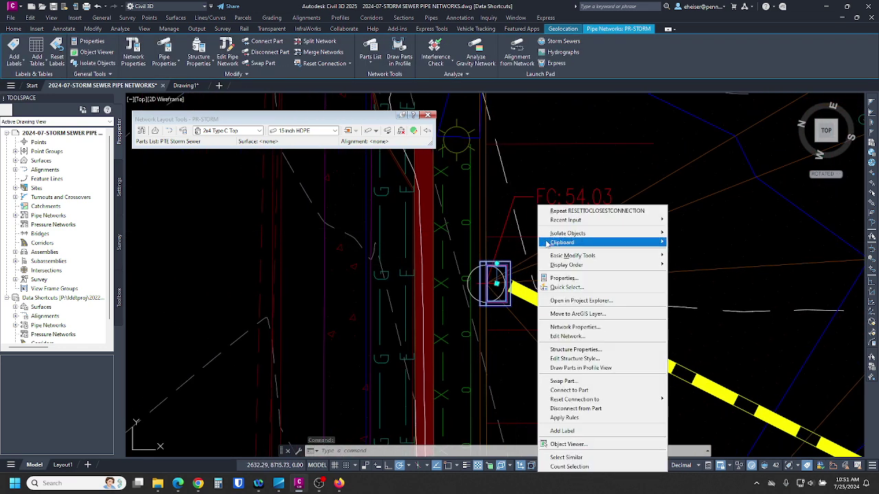
{"action": "left_click", "coordinate": [575, 349]}
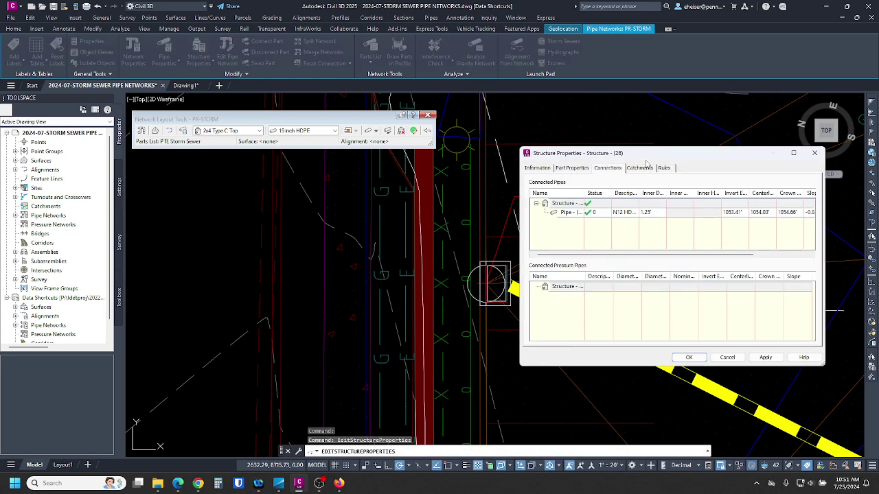
{"action": "mouse_move", "coordinate": [646, 154]}
{"action": "left_mouse_down"}
{"action": "mouse_move", "coordinate": [607, 145]}
{"action": "mouse_move", "coordinate": [649, 140]}
{"action": "left_mouse_up"}
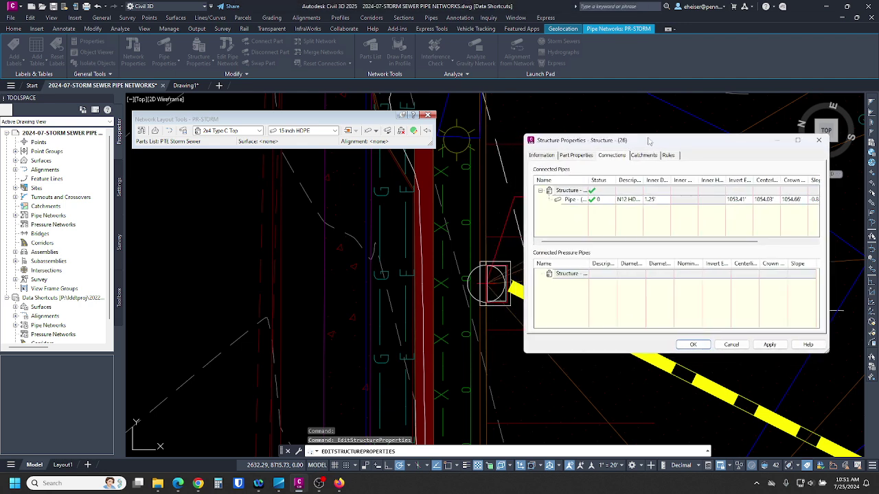
{"action": "left_click", "coordinate": [577, 155]}
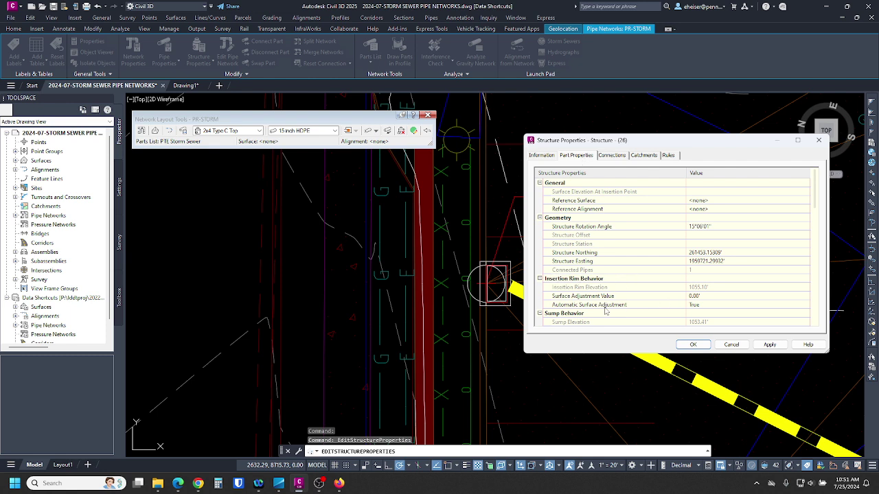
{"action": "left_click", "coordinate": [708, 307]}
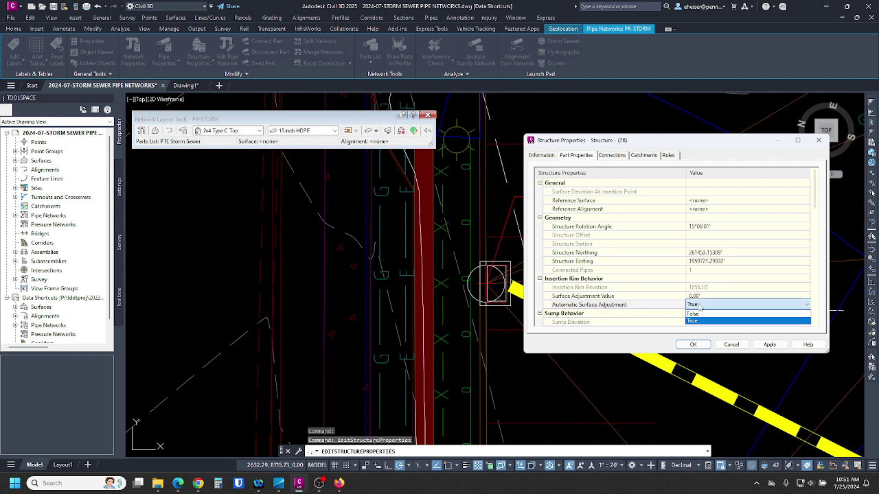
{"action": "left_click", "coordinate": [697, 317]}
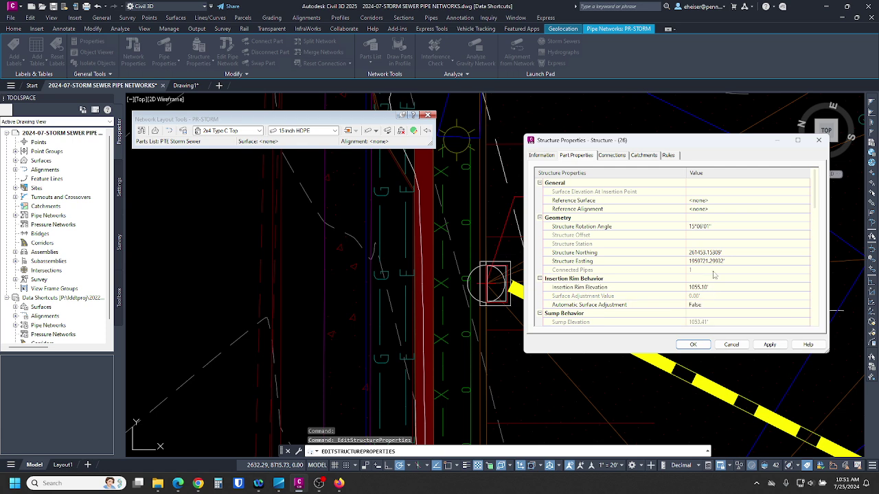
Step: Set the insertion rim elevation of the FC: 54.03 inlet to 1054.03' and accept the properties
{"action": "left_click_drag", "start_coordinate": [655, 146], "coordinate": [451, 226]}
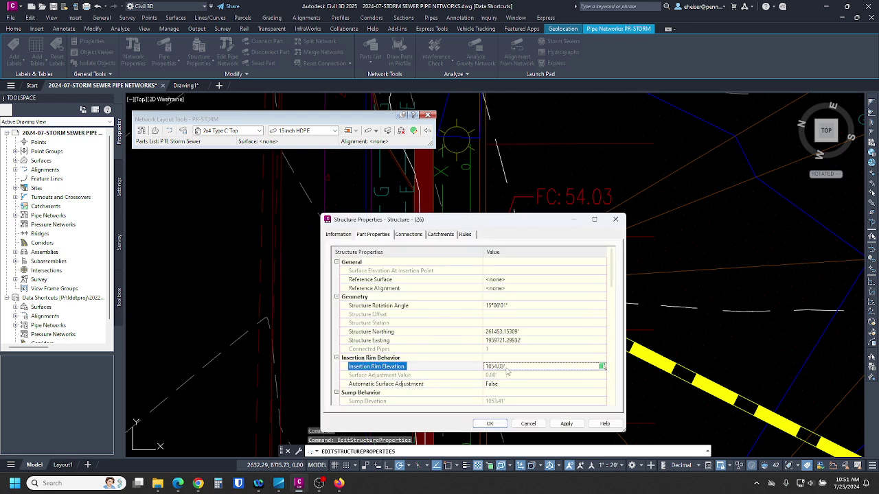
{"action": "left_click", "coordinate": [489, 423]}
{"action": "key", "text": "Escape"}
Step: Set Automatic Surface Adjustment to False in the structure properties of the FC: 53.06 inlet
{"action": "scroll", "coordinate": [667, 304], "scroll_direction": "down", "scroll_amount": 3}
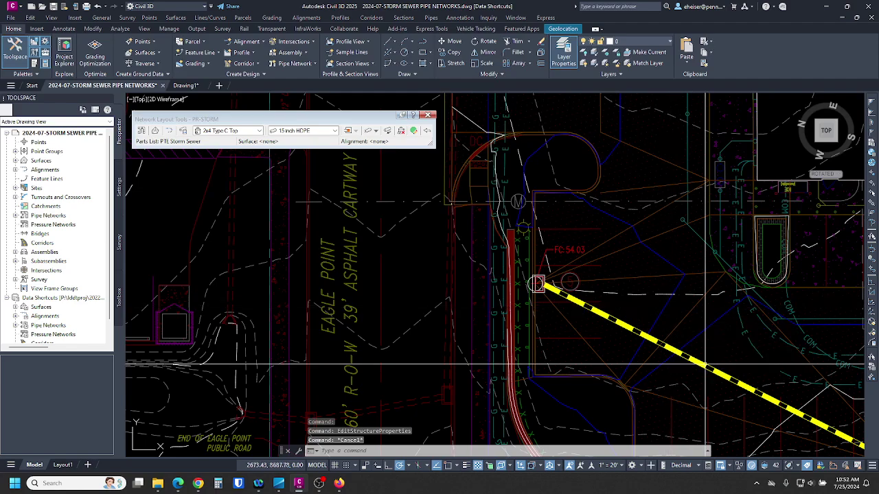
{"action": "mouse_move", "coordinate": [859, 443]}
{"action": "middle_mouse_down"}
{"action": "mouse_move", "coordinate": [799, 343]}
{"action": "mouse_move", "coordinate": [676, 279]}
{"action": "middle_mouse_up"}
{"action": "scroll", "coordinate": [676, 279], "scroll_direction": "up", "scroll_amount": 3}
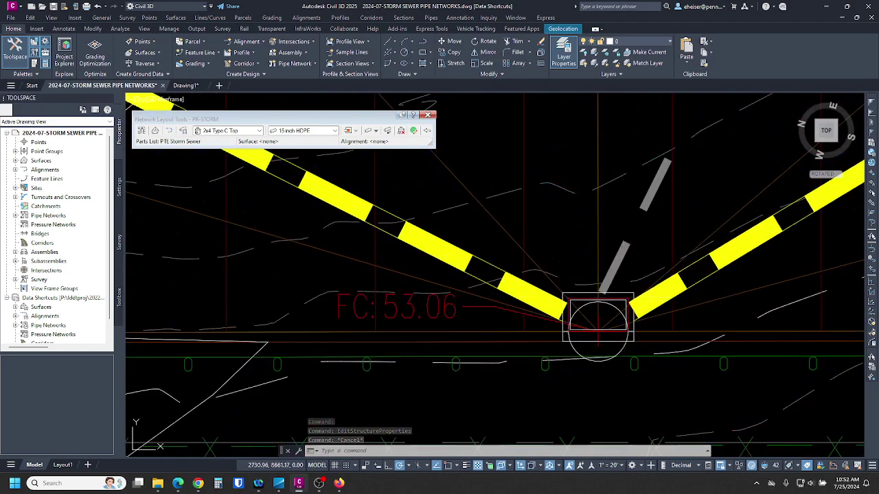
{"action": "left_click", "coordinate": [597, 315]}
{"action": "right_click", "coordinate": [626, 278]}
{"action": "key", "text": "Escape"}
{"action": "middle_click_drag", "start_coordinate": [626, 278], "coordinate": [651, 293]}
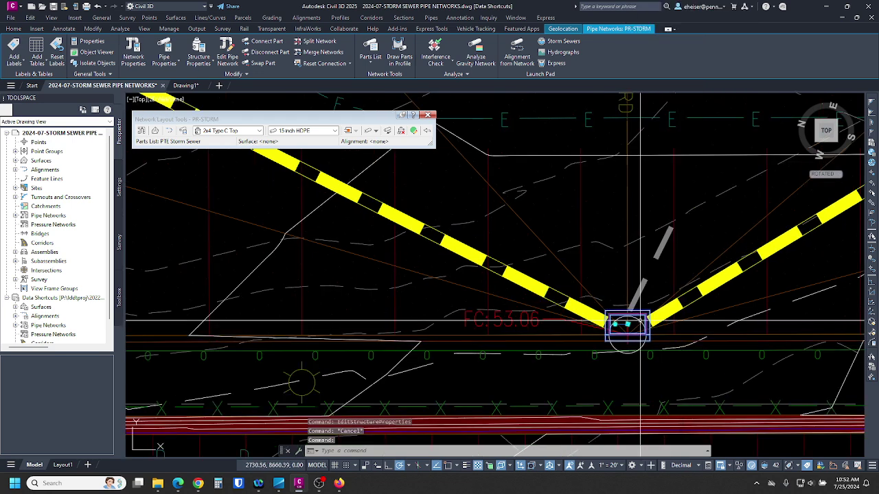
{"action": "right_click", "coordinate": [653, 295]}
{"action": "left_click", "coordinate": [665, 146]}
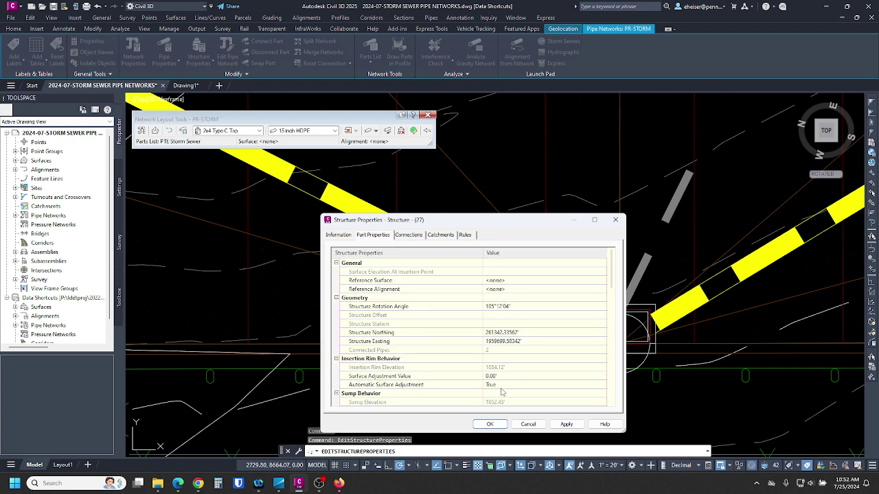
{"action": "left_click", "coordinate": [502, 386]}
{"action": "left_click", "coordinate": [502, 386]}
{"action": "left_click", "coordinate": [497, 401]}
Step: Set the insertion rim elevation of the FC: 53.06 inlet to 1053.06' and accept the properties
{"action": "left_click_drag", "start_coordinate": [510, 224], "coordinate": [653, 177]}
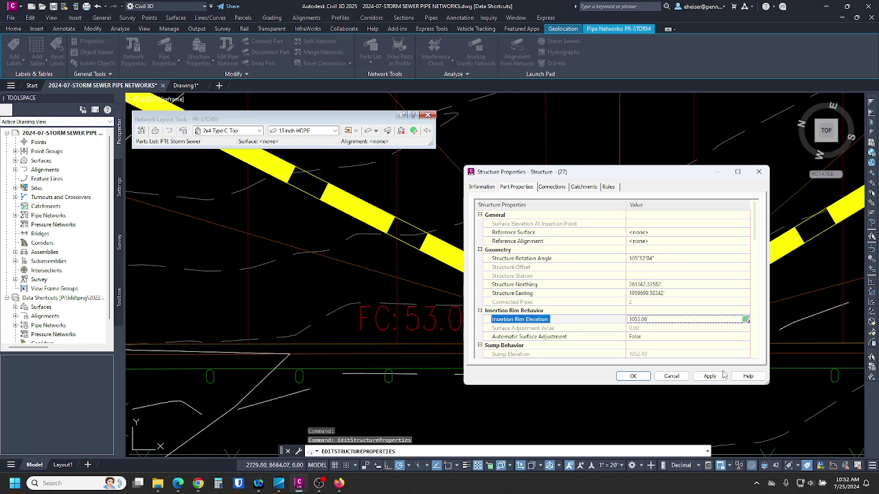
{"action": "left_click", "coordinate": [632, 376]}
{"action": "key", "text": "Escape"}
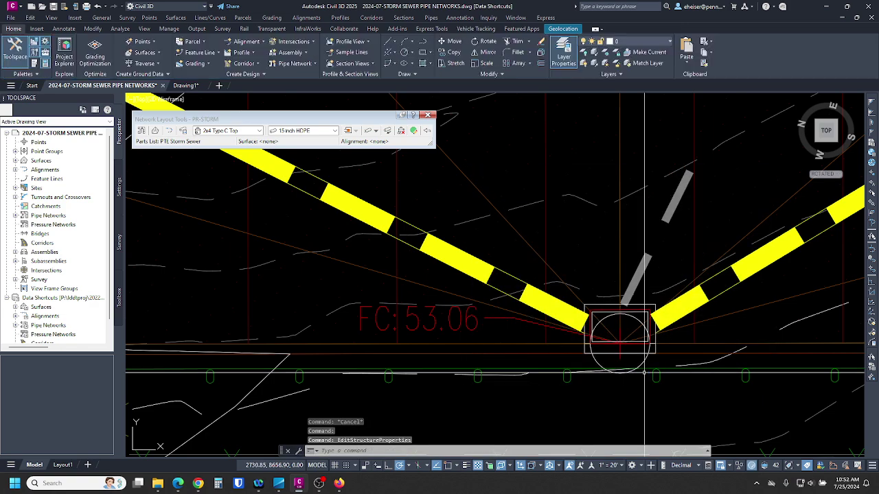
Step: Turn off automatic surface adjustment for the FC: 53.81 inlet and set its insertion rim elevation to 1053.81'
{"action": "scroll", "coordinate": [584, 329], "scroll_direction": "down", "scroll_amount": 4}
{"action": "scroll", "coordinate": [662, 296], "scroll_direction": "up", "scroll_amount": 5}
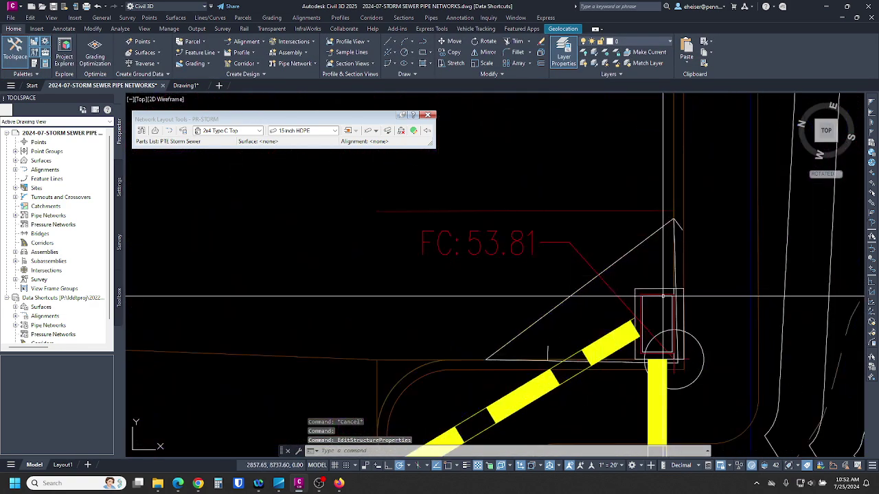
{"action": "right_click", "coordinate": [663, 297]}
{"action": "left_click", "coordinate": [695, 173]}
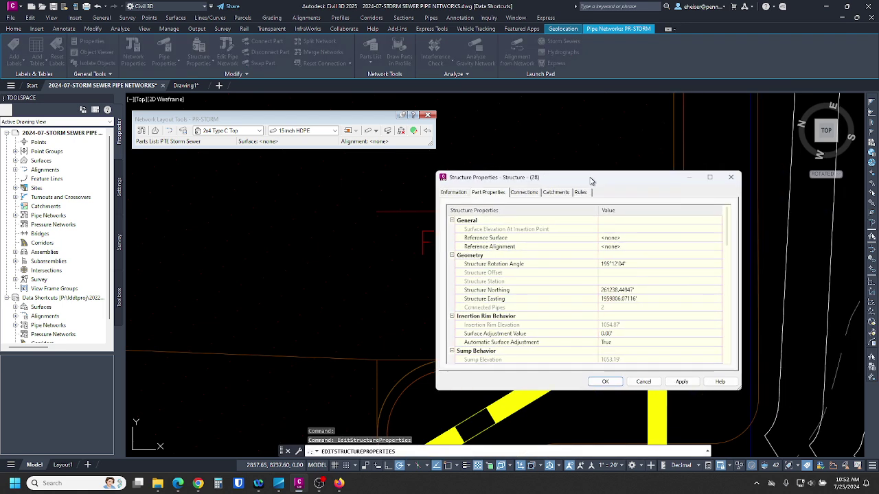
{"action": "left_click", "coordinate": [618, 342]}
{"action": "left_click", "coordinate": [612, 352]}
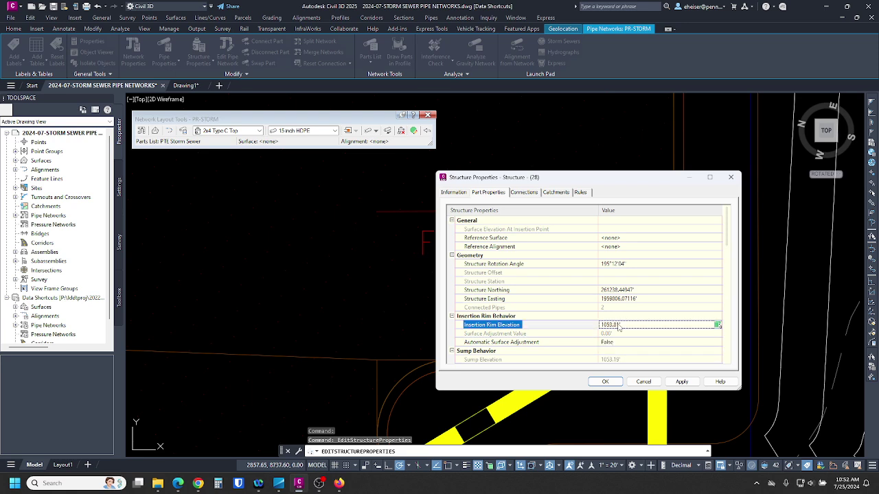
{"action": "left_click", "coordinate": [606, 382]}
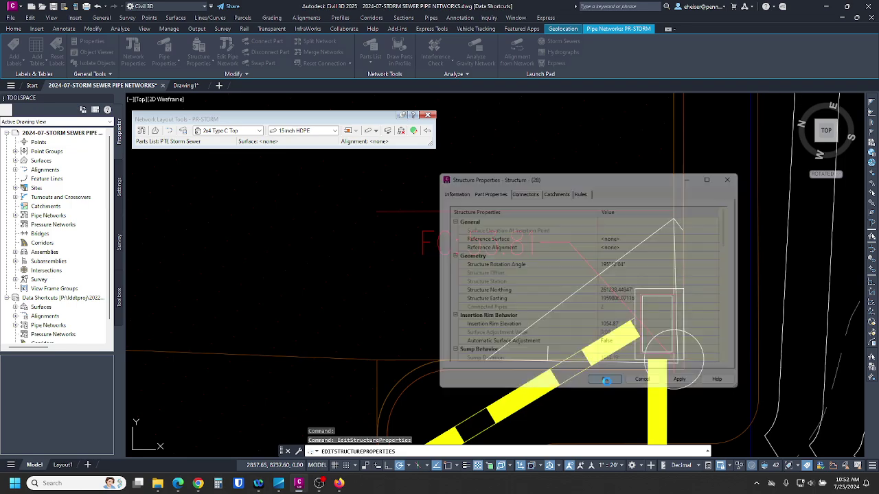
Step: Turn off automatic surface adjustment for the FC: 44.16 inlet and set its insertion rim elevation to 1054.16'
{"action": "scroll", "coordinate": [574, 154], "scroll_direction": "down", "scroll_amount": 7}
{"action": "middle_click_drag", "start_coordinate": [587, 352], "coordinate": [582, 175]}
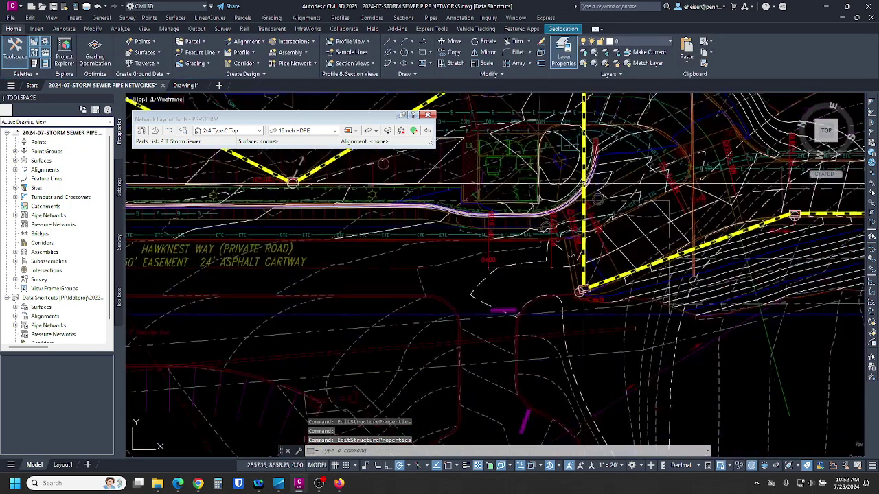
{"action": "scroll", "coordinate": [584, 288], "scroll_direction": "up", "scroll_amount": 8}
{"action": "left_click", "coordinate": [590, 275]}
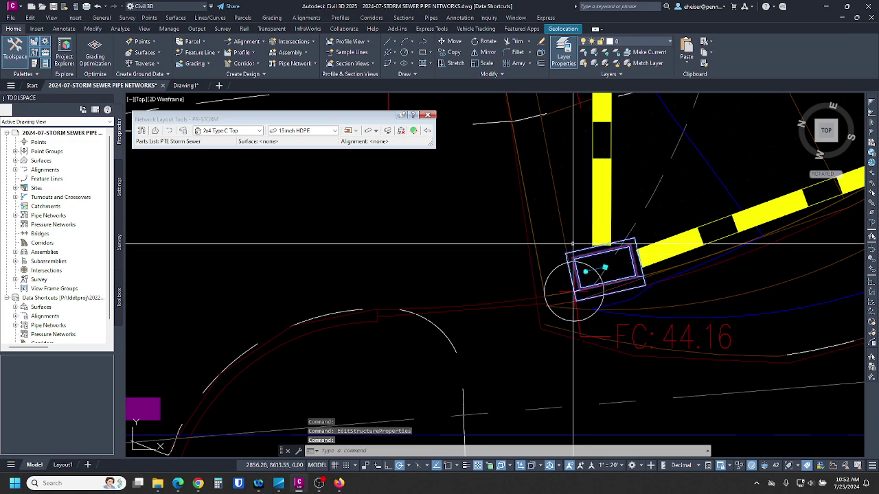
{"action": "right_click", "coordinate": [574, 282]}
{"action": "left_click", "coordinate": [611, 350]}
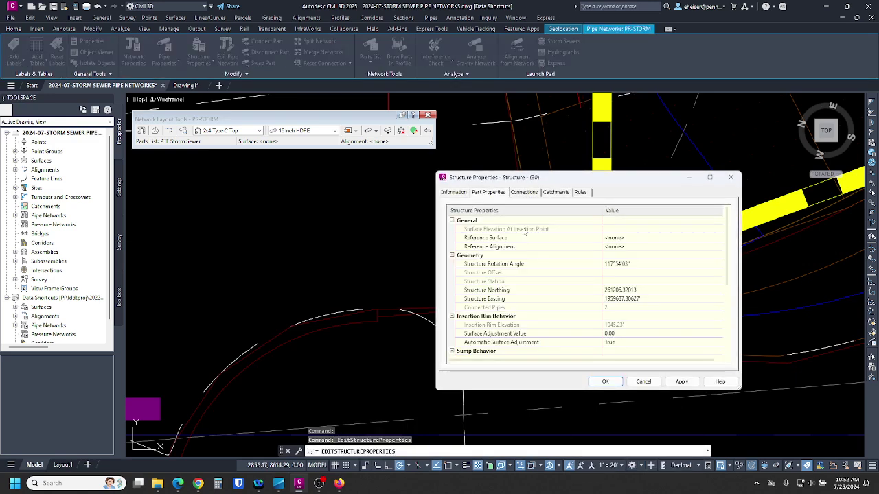
{"action": "left_click", "coordinate": [618, 343]}
{"action": "left_click", "coordinate": [618, 358]}
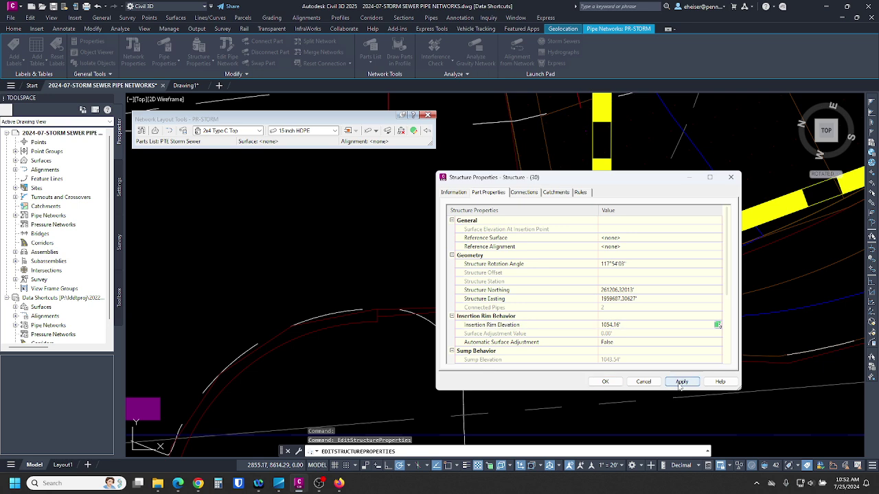
{"action": "left_click", "coordinate": [605, 382]}
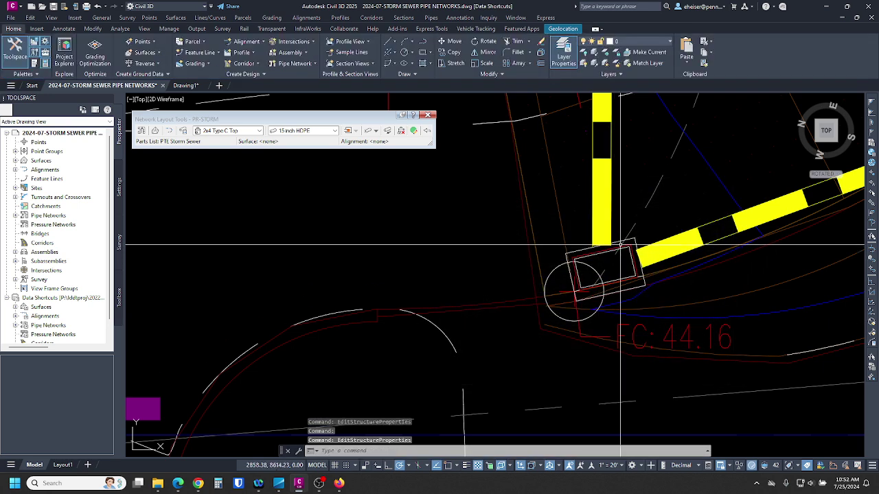
Step: Recheck the insertion rim elevation in the structure properties of the FC: 44.16 inlet
{"action": "left_click", "coordinate": [593, 275]}
{"action": "right_click", "coordinate": [631, 296]}
{"action": "left_click", "coordinate": [669, 349]}
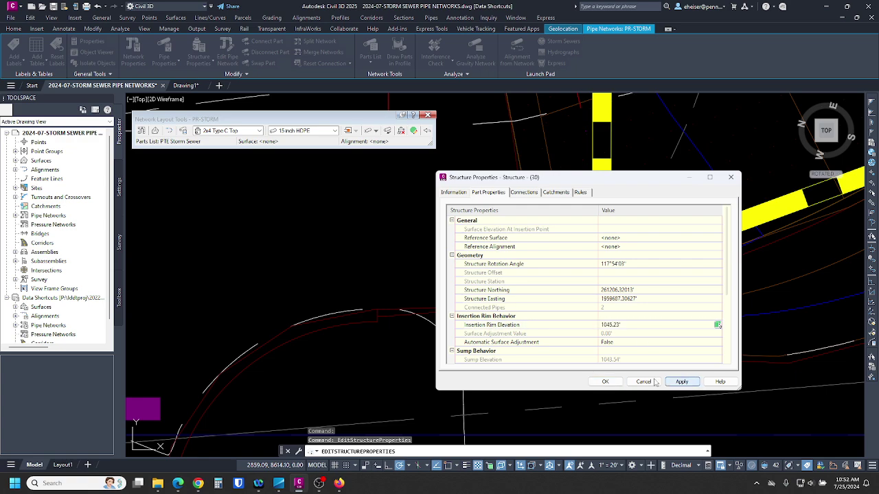
{"action": "left_click", "coordinate": [611, 382]}
Step: Turn off automatic surface adjustment for the FC: 47.46 inlet and set its insertion rim elevation to 1047.46'
{"action": "scroll", "coordinate": [551, 365], "scroll_direction": "down", "scroll_amount": 3}
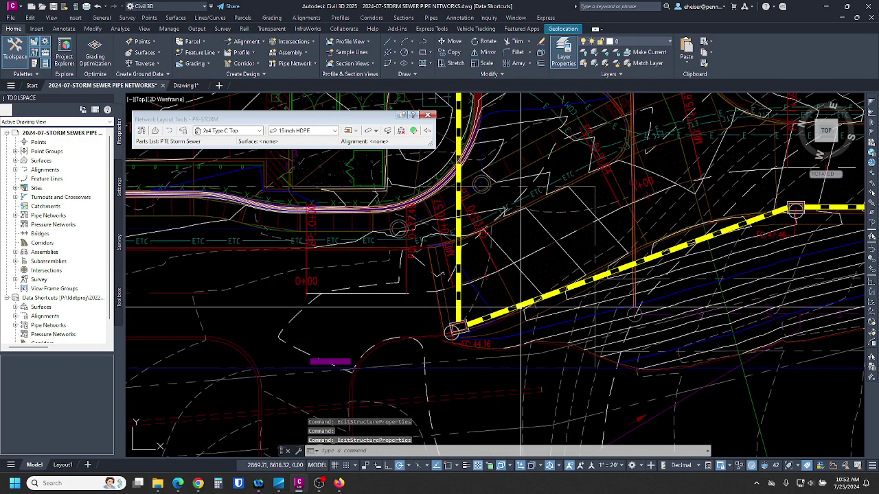
{"action": "scroll", "coordinate": [802, 205], "scroll_direction": "up", "scroll_amount": 5}
{"action": "key", "text": "Escape"}
{"action": "left_click", "coordinate": [756, 196]}
{"action": "middle_click_drag", "start_coordinate": [756, 196], "coordinate": [550, 251]}
{"action": "right_click", "coordinate": [596, 267]}
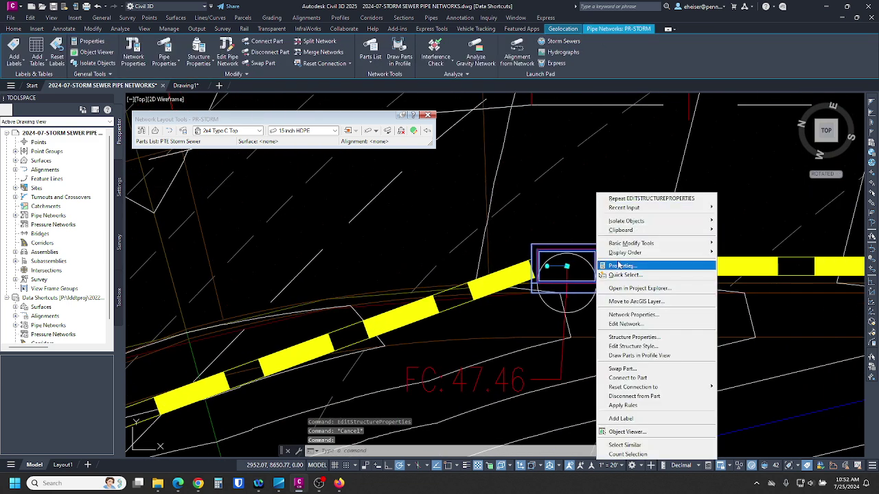
{"action": "left_click", "coordinate": [638, 338]}
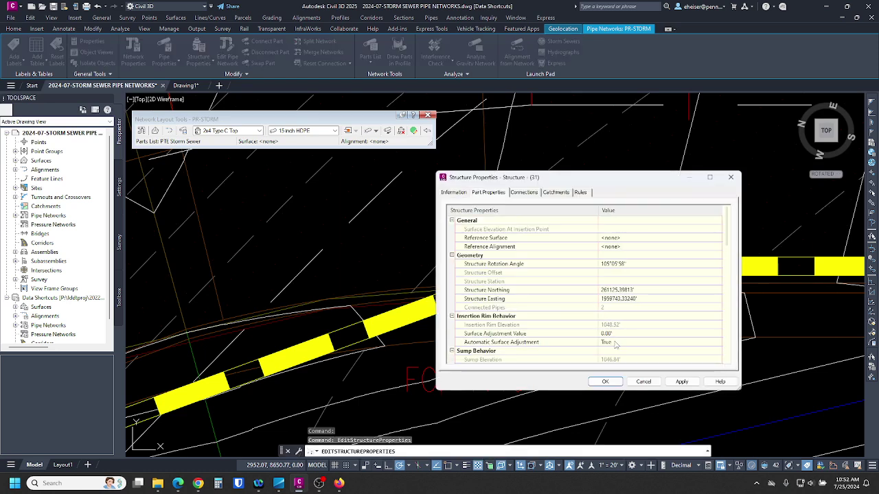
{"action": "left_click", "coordinate": [613, 344]}
{"action": "left_click", "coordinate": [613, 359]}
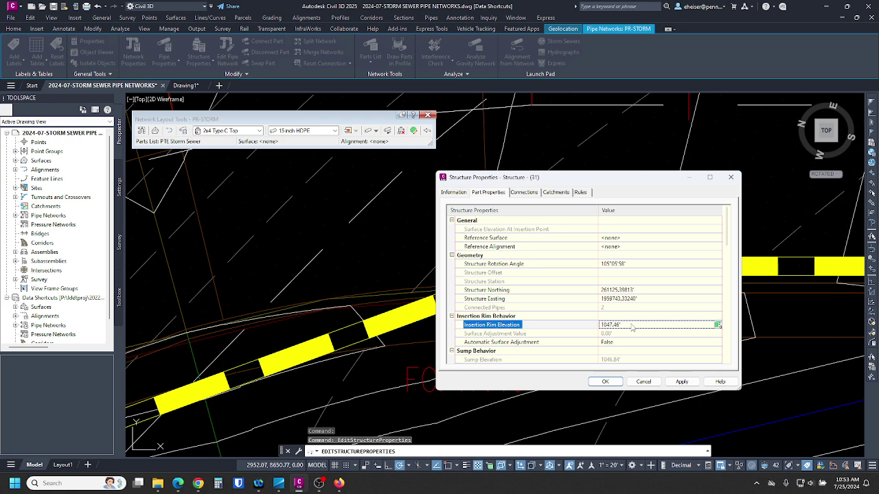
{"action": "left_click", "coordinate": [681, 382]}
{"action": "left_click", "coordinate": [643, 382]}
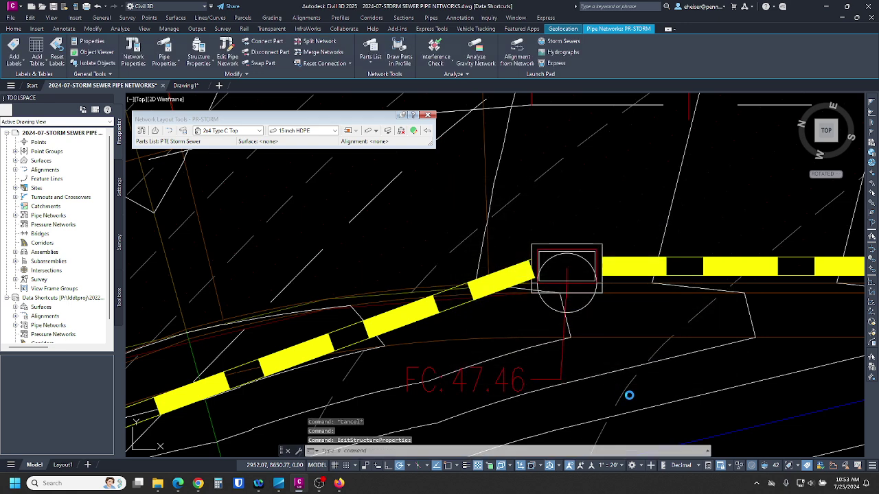
Step: Turn off automatic surface adjustment for the FC: 40.27 inlet and set its insertion rim elevation to 1040.27'
{"action": "scroll", "coordinate": [401, 274], "scroll_direction": "down", "scroll_amount": 7}
{"action": "scroll", "coordinate": [721, 268], "scroll_direction": "up", "scroll_amount": 8}
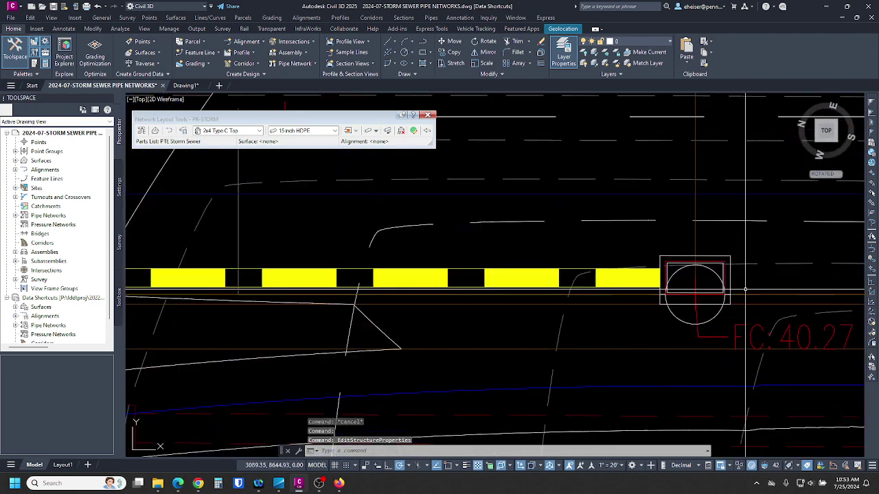
{"action": "middle_click_drag", "start_coordinate": [695, 265], "coordinate": [569, 267]}
{"action": "left_click", "coordinate": [569, 268]}
{"action": "right_click", "coordinate": [609, 249]}
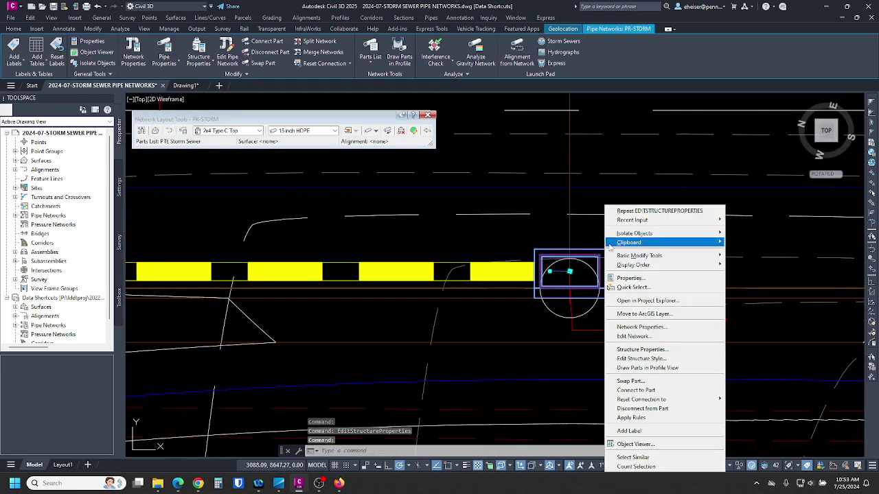
{"action": "left_click", "coordinate": [642, 349]}
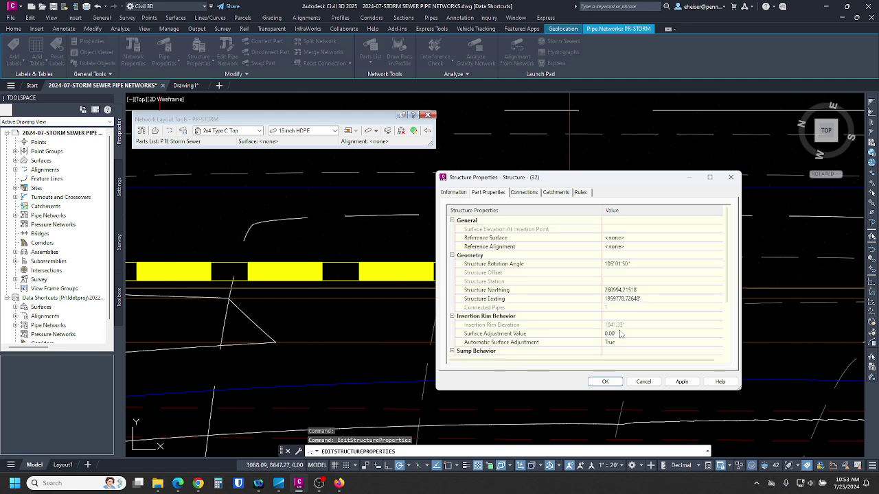
{"action": "left_click", "coordinate": [625, 343]}
{"action": "left_click", "coordinate": [613, 343]}
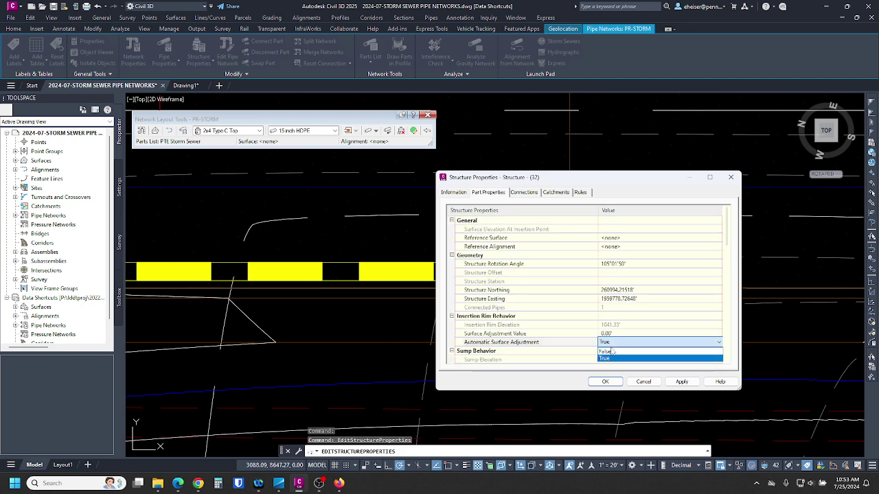
{"action": "left_click", "coordinate": [611, 358]}
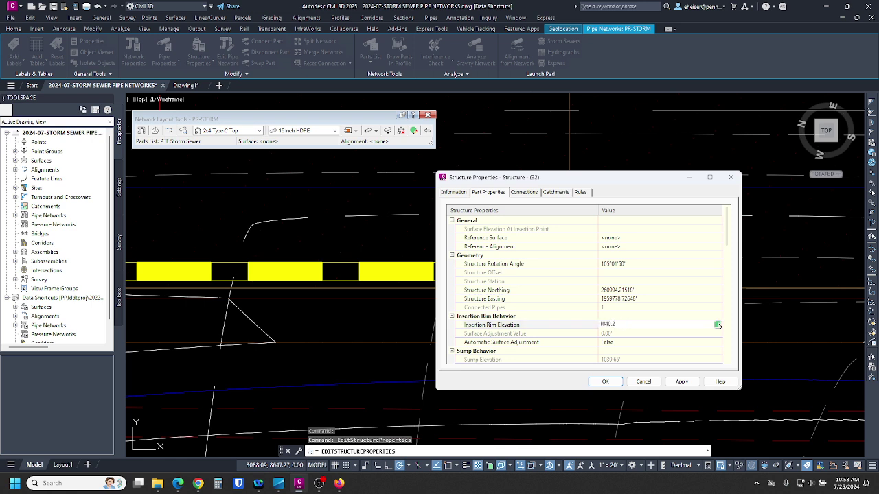
{"action": "left_click", "coordinate": [605, 381]}
{"action": "key", "text": "Escape"}
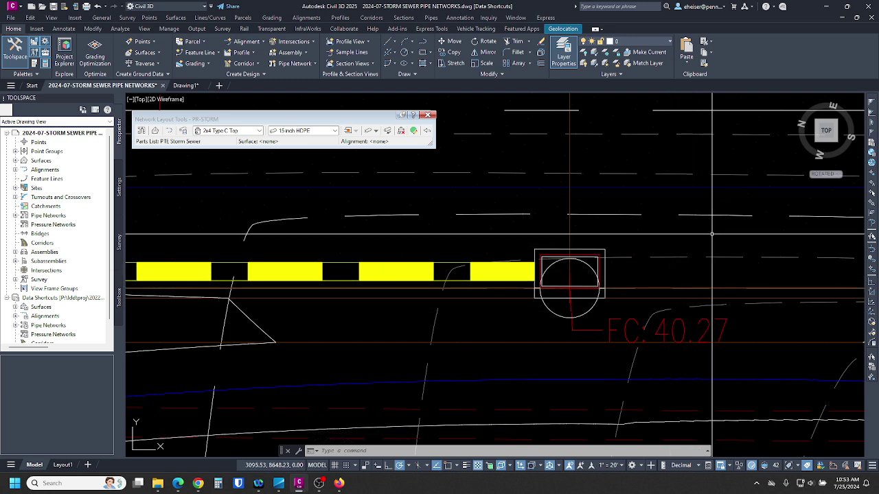
Step: In the structure properties of the FC: 54.03 inlet, set its connected pipe's invert elevation to 1050.78'
{"action": "scroll", "coordinate": [755, 268], "scroll_direction": "down", "scroll_amount": 6}
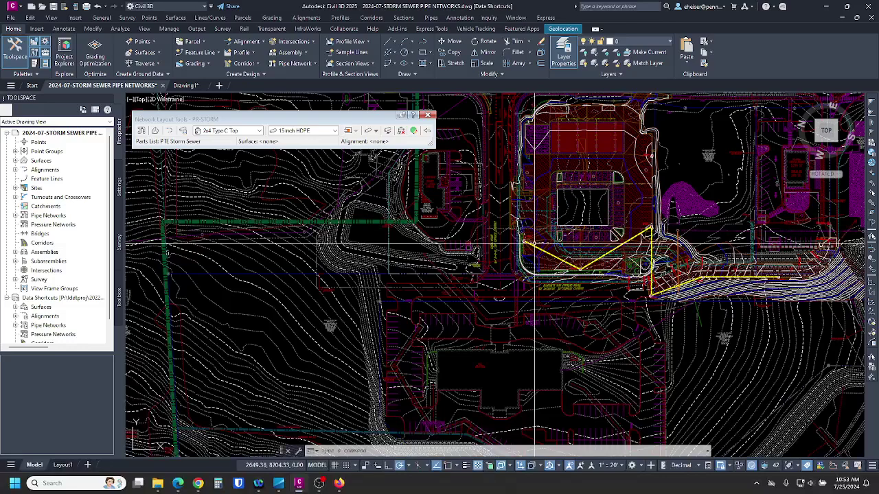
{"action": "scroll", "coordinate": [488, 236], "scroll_direction": "up", "scroll_amount": 10}
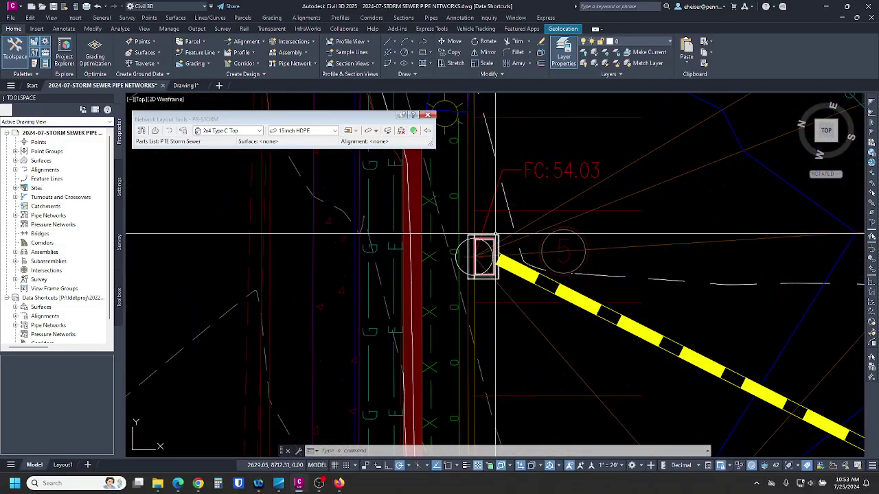
{"action": "left_click", "coordinate": [489, 241]}
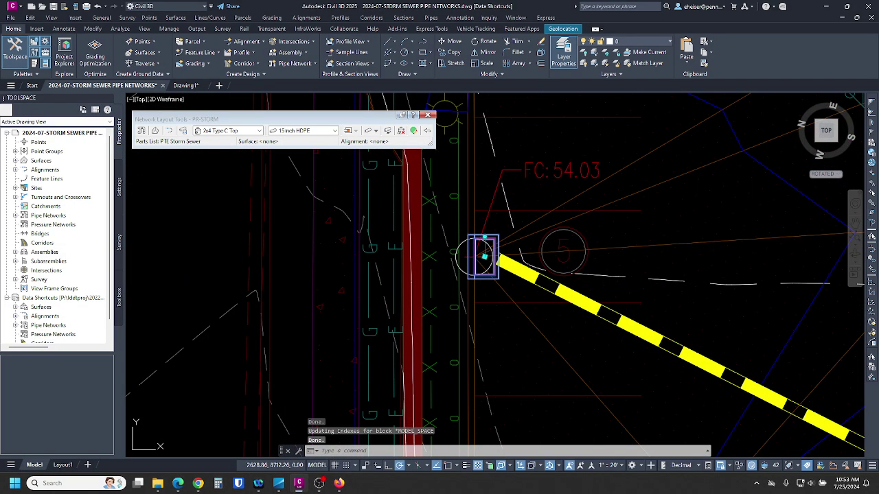
{"action": "right_click", "coordinate": [516, 306]}
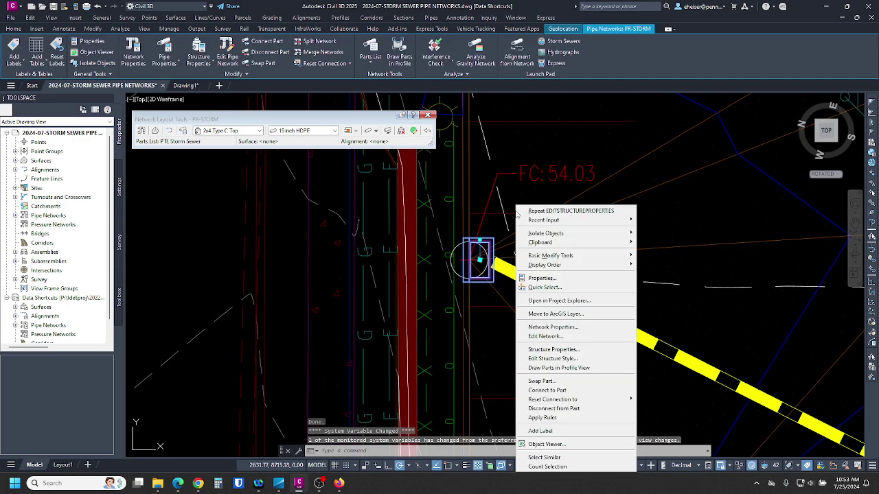
{"action": "left_click", "coordinate": [585, 350]}
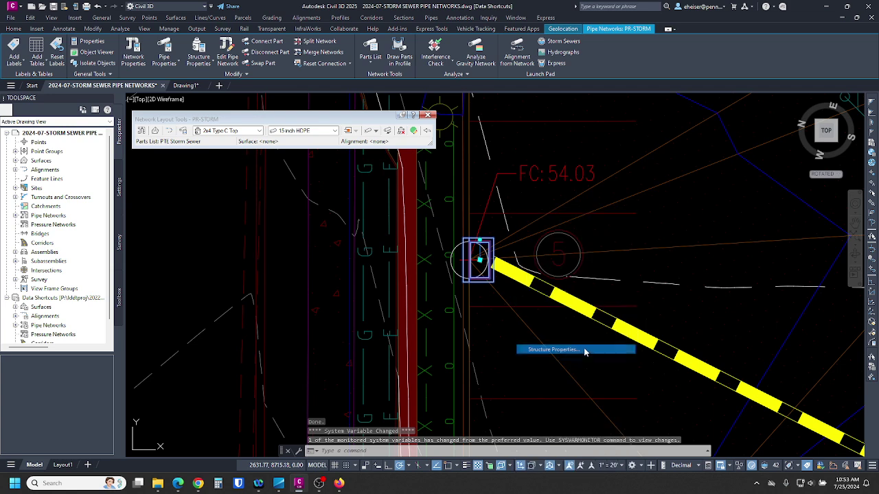
{"action": "left_click_drag", "start_coordinate": [588, 182], "coordinate": [663, 204]}
{"action": "left_click", "coordinate": [597, 216]}
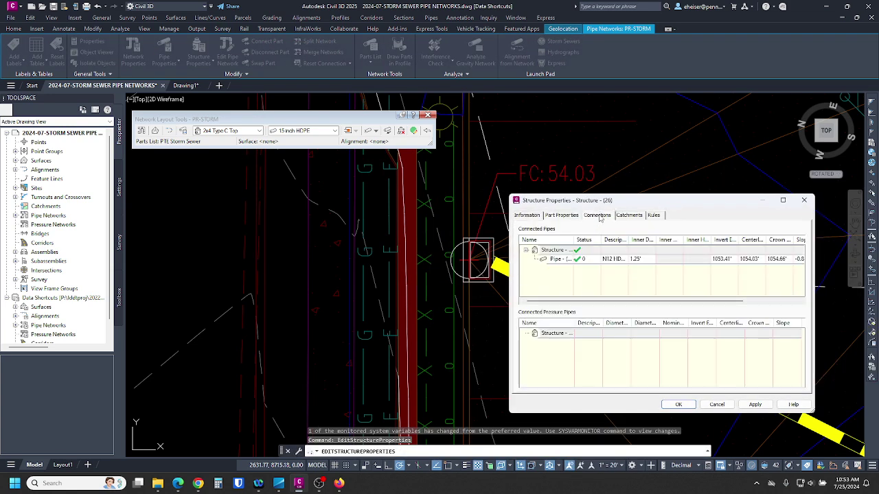
{"action": "double_click", "coordinate": [722, 260]}
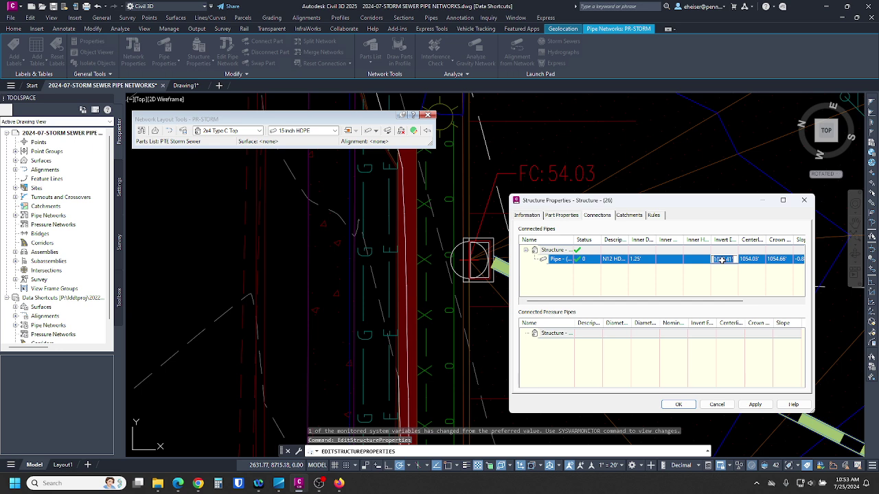
{"action": "type", "text": "1050.78"}
{"action": "key", "text": "Return"}
{"action": "left_click", "coordinate": [756, 405]}
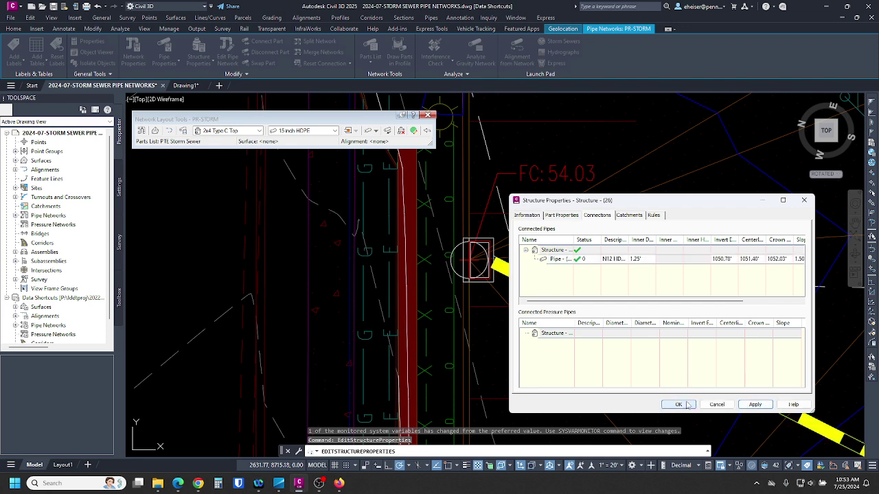
{"action": "left_click", "coordinate": [678, 405]}
{"action": "key", "text": "Escape"}
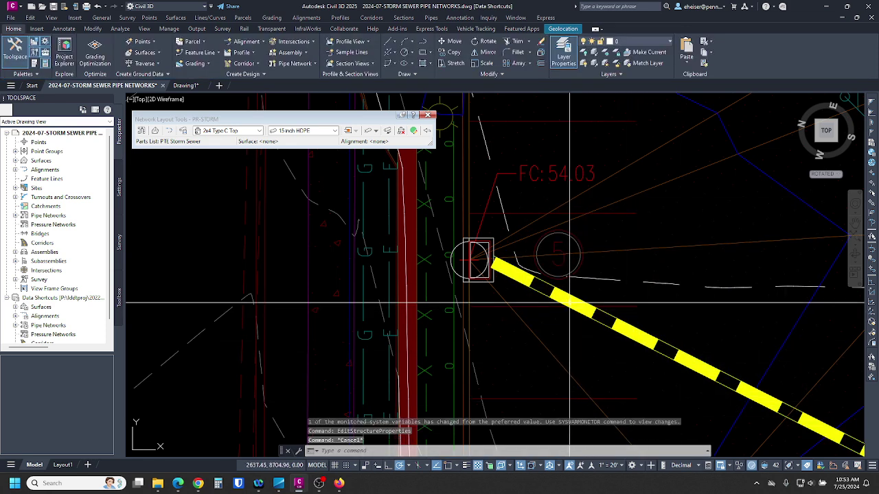
{"action": "left_click", "coordinate": [571, 295]}
{"action": "scroll", "coordinate": [522, 282], "scroll_direction": "down", "scroll_amount": 6}
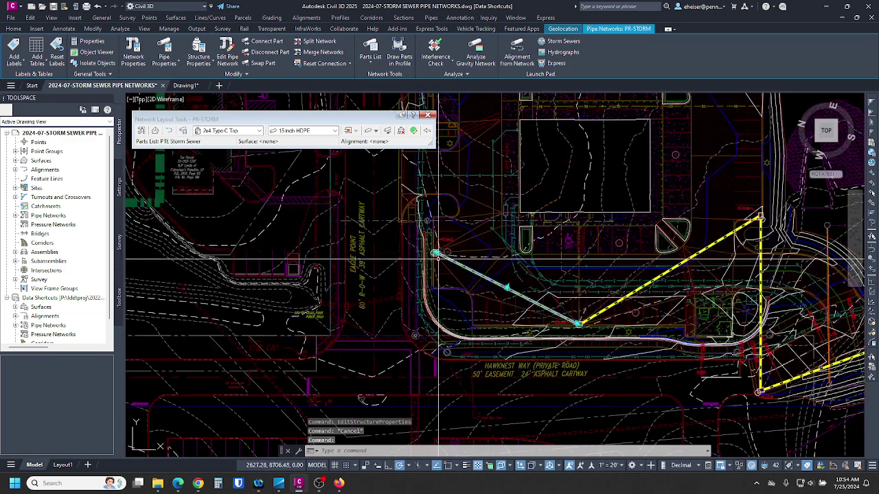
{"action": "scroll", "coordinate": [481, 271], "scroll_direction": "up", "scroll_amount": 2}
{"action": "scroll", "coordinate": [623, 312], "scroll_direction": "up", "scroll_amount": 2}
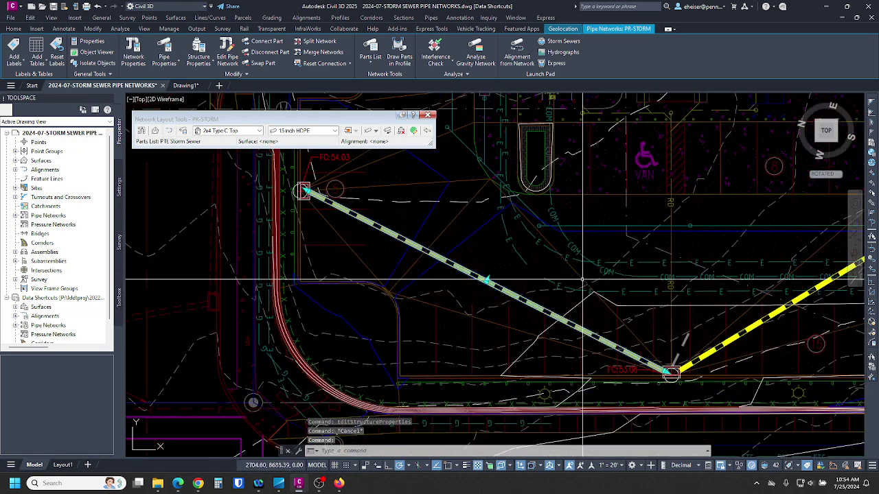
{"action": "key", "text": "Escape"}
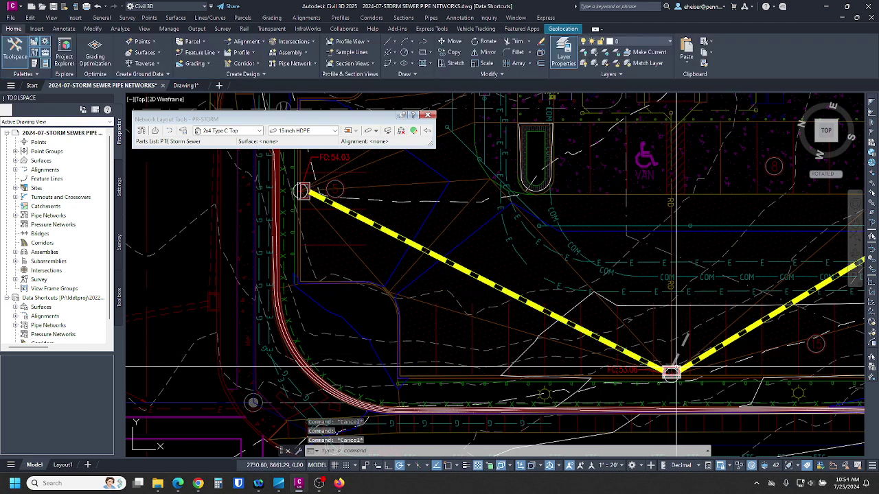
Step: At the FC: 53.06 inlet, set the invert elevation of the pipe coming from the FC: 54.03 inlet to 1049.81'
{"action": "left_click", "coordinate": [675, 370]}
{"action": "middle_click_drag", "start_coordinate": [690, 337], "coordinate": [641, 336]}
{"action": "right_click", "coordinate": [640, 336]}
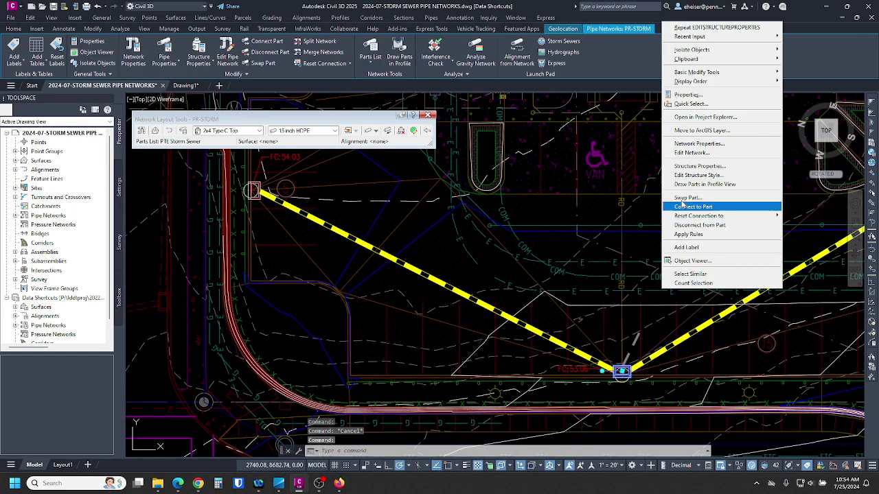
{"action": "left_click", "coordinate": [692, 166]}
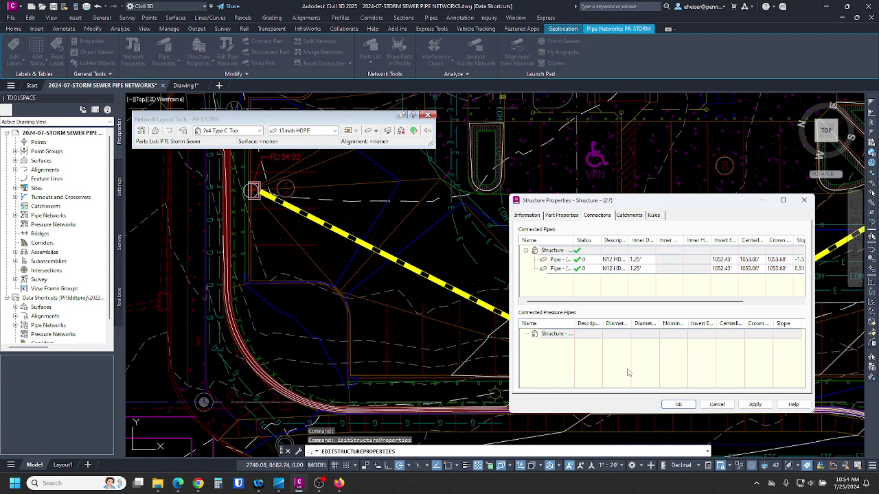
{"action": "mouse_move", "coordinate": [638, 203]}
{"action": "left_mouse_down"}
{"action": "mouse_move", "coordinate": [679, 121]}
{"action": "mouse_move", "coordinate": [638, 114]}
{"action": "left_mouse_up"}
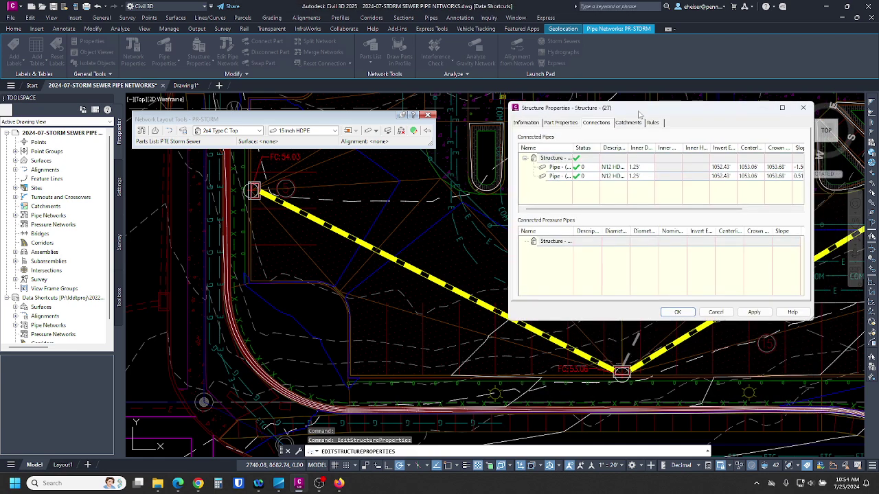
{"action": "left_click", "coordinate": [695, 167]}
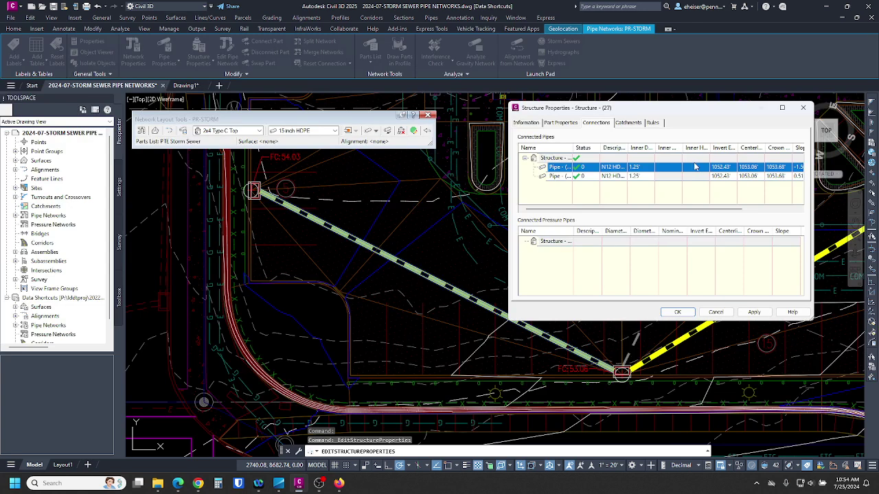
{"action": "left_click", "coordinate": [721, 166]}
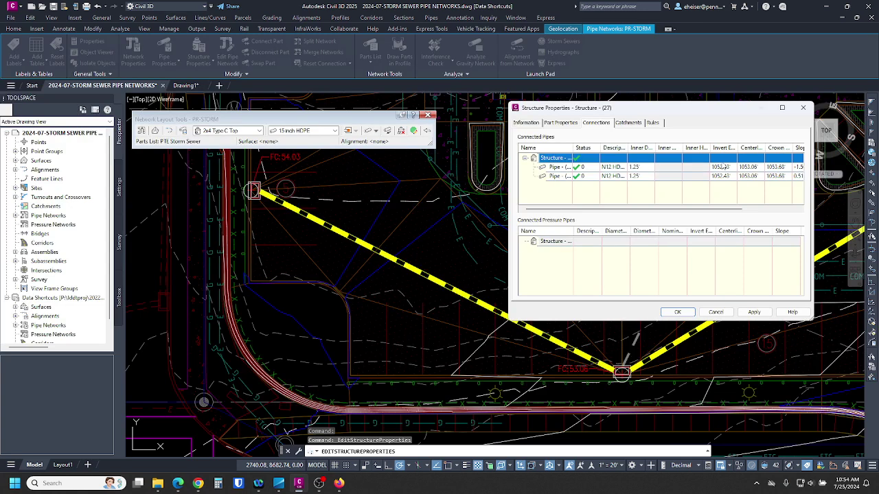
{"action": "type", "text": "104"}
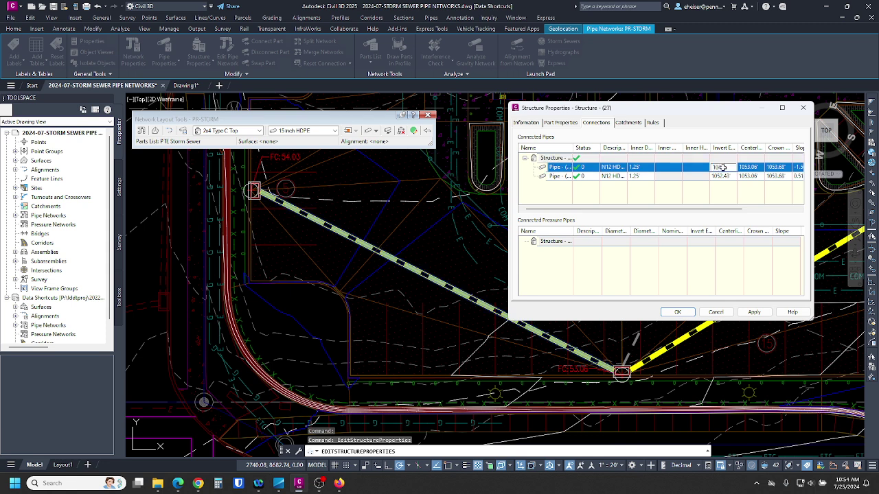
{"action": "type", "text": "9.81"}
{"action": "key", "text": "Return"}
Step: Set the invert elevation of the FC: 53.06 inlet's other pipe, towards the FC: 53.81 inlet, to 1049.71' and apply the changes
{"action": "left_click", "coordinate": [704, 176]}
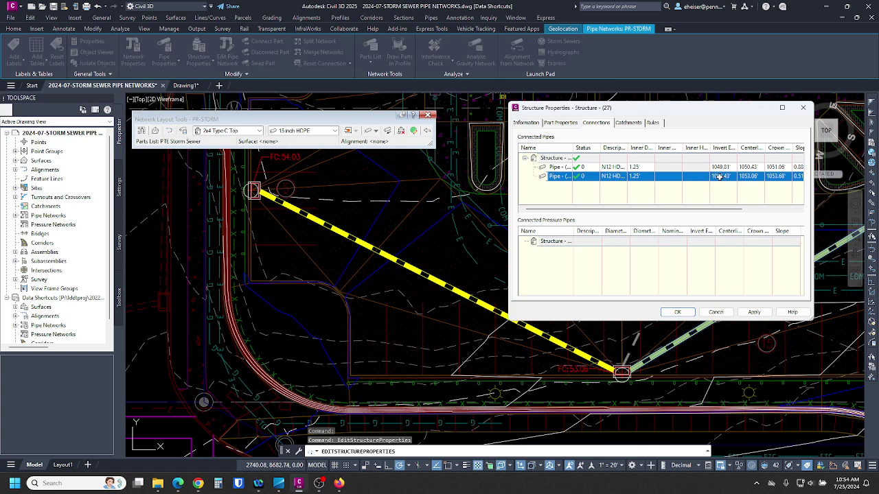
{"action": "left_click", "coordinate": [708, 167]}
{"action": "left_click", "coordinate": [714, 176]}
{"action": "left_click", "coordinate": [715, 177]}
{"action": "type", "text": "1049.71"}
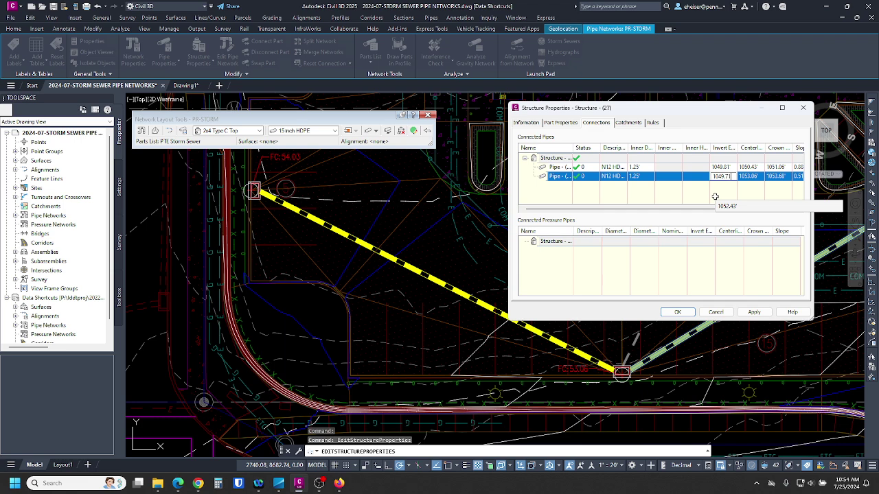
{"action": "key", "text": "Return"}
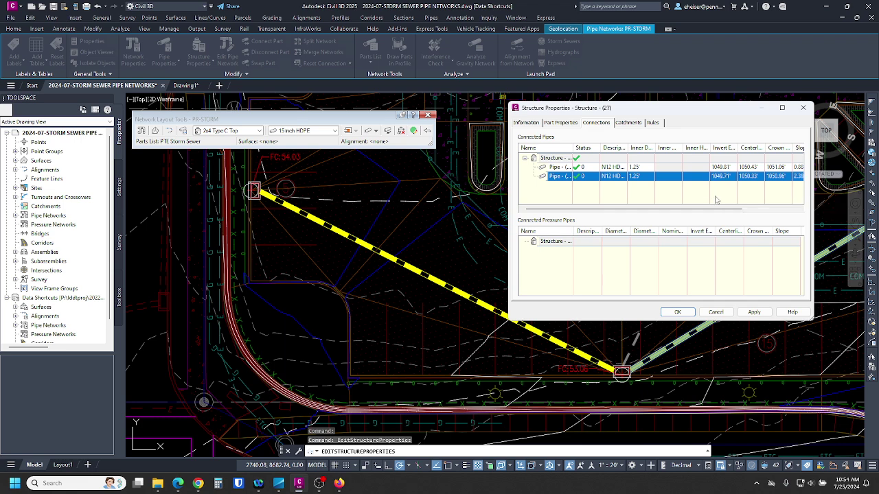
{"action": "left_click", "coordinate": [741, 312]}
{"action": "left_click", "coordinate": [686, 312]}
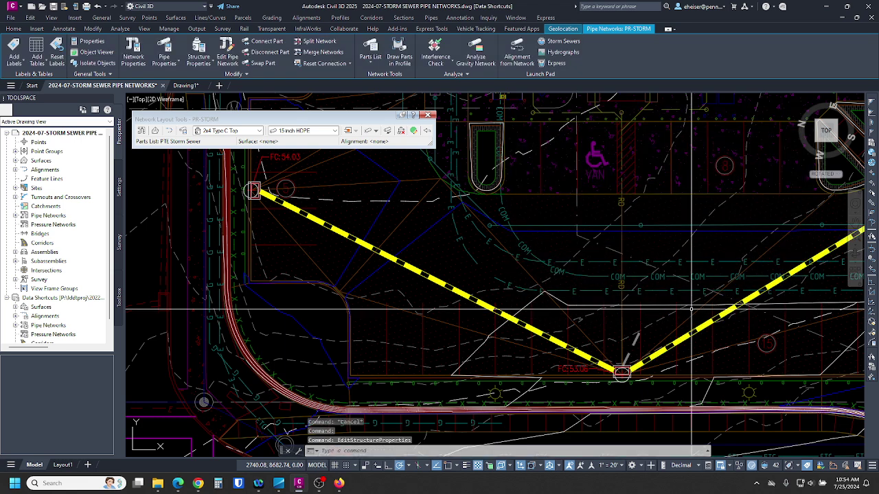
Step: Set the pipe between the FC: 53.06 and FC: 53.81 inlets to a -0.50% slope, holding its start
{"action": "middle_click_drag", "start_coordinate": [712, 285], "coordinate": [318, 406]}
{"action": "mouse_move", "coordinate": [670, 286]}
{"action": "middle_mouse_down"}
{"action": "mouse_move", "coordinate": [759, 192]}
{"action": "mouse_move", "coordinate": [824, 155]}
{"action": "mouse_move", "coordinate": [741, 199]}
{"action": "middle_mouse_up"}
{"action": "left_click", "coordinate": [638, 200]}
{"action": "right_click", "coordinate": [650, 177]}
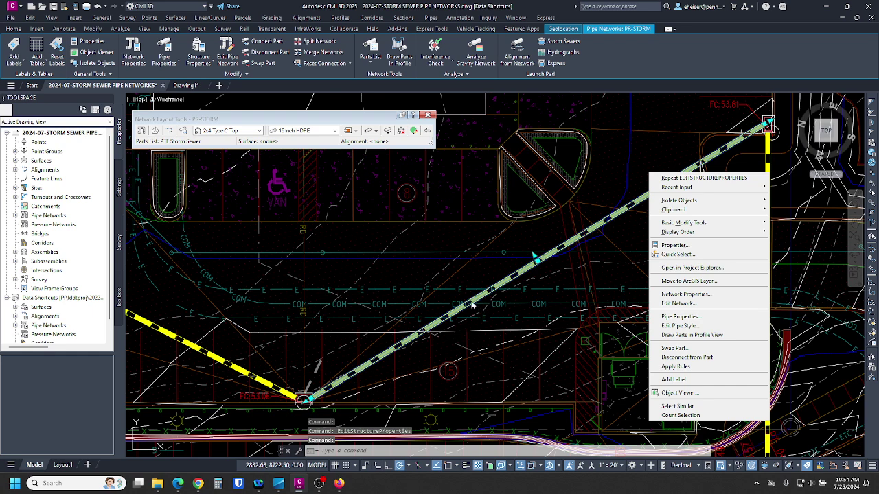
{"action": "left_click", "coordinate": [670, 318]}
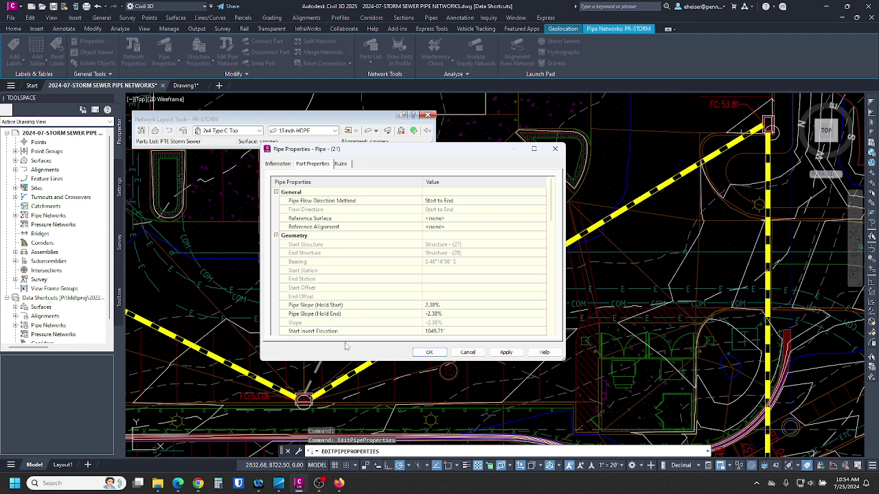
{"action": "left_click", "coordinate": [341, 306]}
{"action": "left_click", "coordinate": [443, 304]}
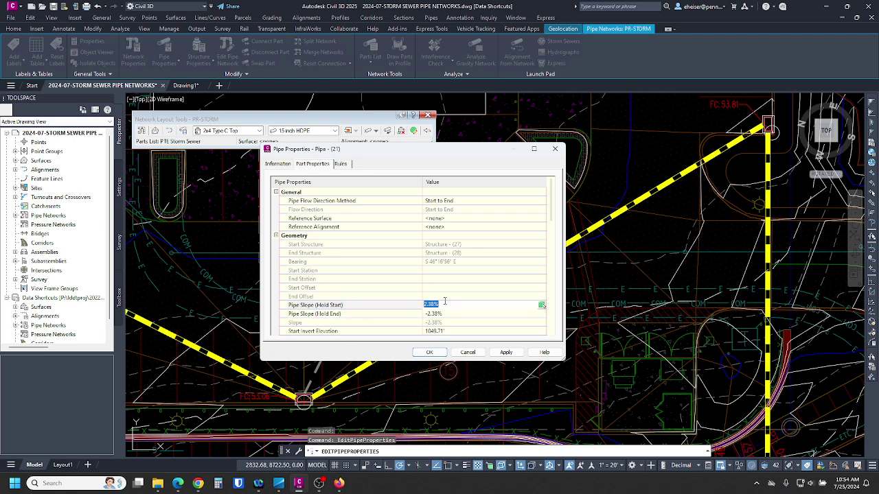
{"action": "type", "text": "-0.5"}
{"action": "key", "text": "Return"}
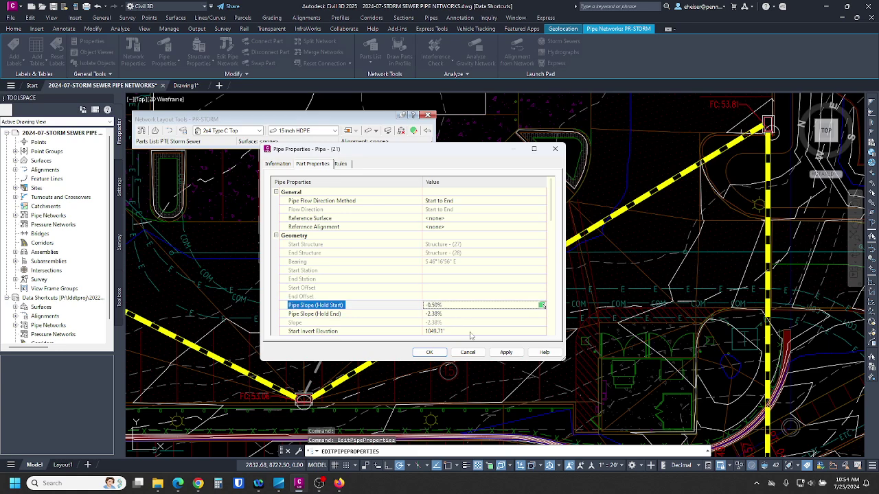
{"action": "left_click", "coordinate": [495, 354]}
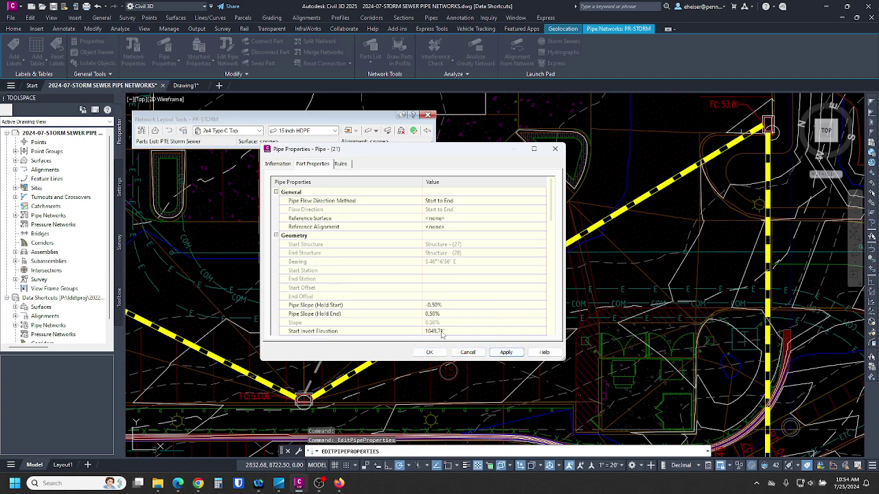
{"action": "scroll", "coordinate": [443, 329], "scroll_direction": "down", "scroll_amount": 1}
{"action": "left_click", "coordinate": [440, 352]}
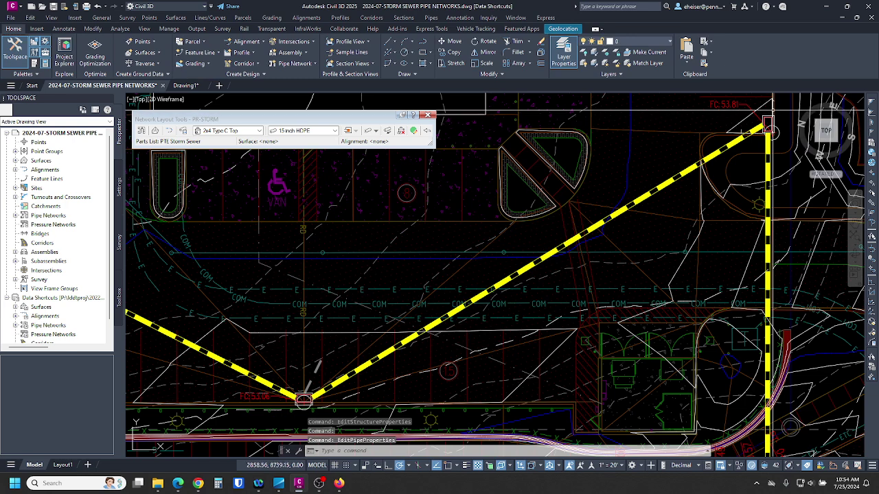
Step: At the FC: 53.81 inlet, set the invert elevation of the pipe towards the FC: 44.16 inlet to 1048.98' and apply the change
{"action": "left_click", "coordinate": [768, 125]}
{"action": "right_click", "coordinate": [768, 126]}
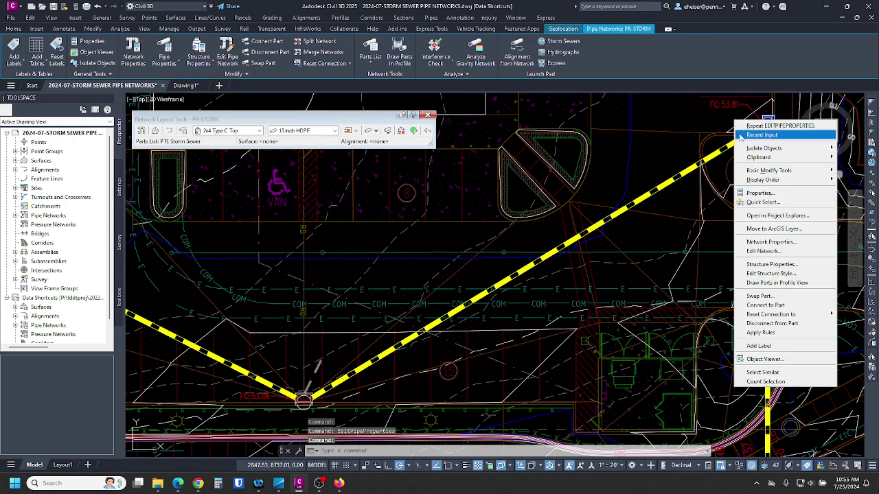
{"action": "left_click", "coordinate": [761, 266]}
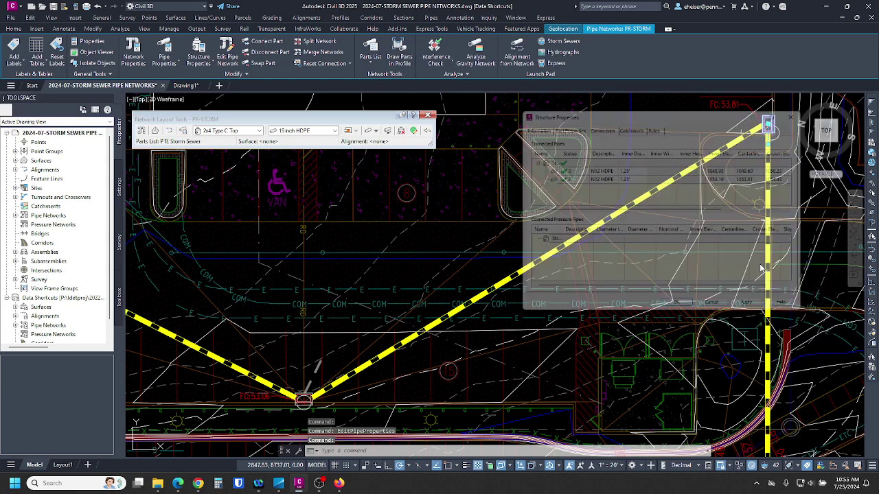
{"action": "left_click", "coordinate": [724, 177]}
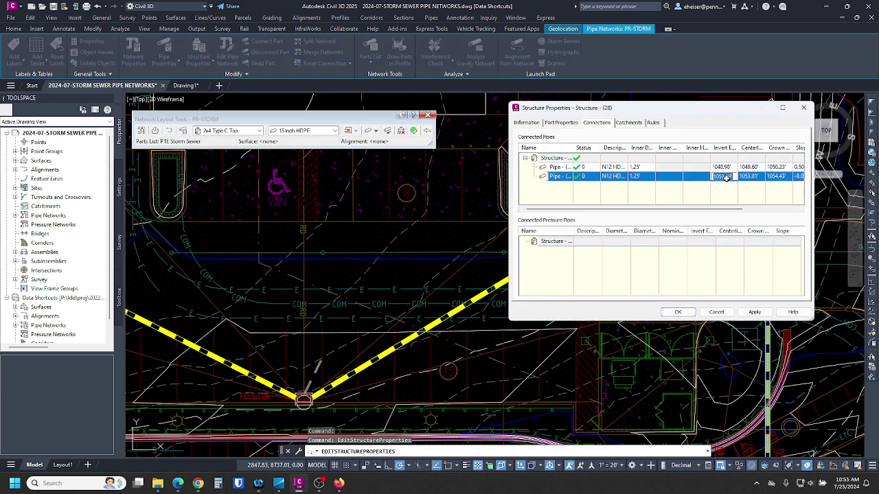
{"action": "type", "text": "1048.98"}
{"action": "key", "text": "Return"}
{"action": "left_click", "coordinate": [753, 311]}
{"action": "left_click", "coordinate": [677, 312]}
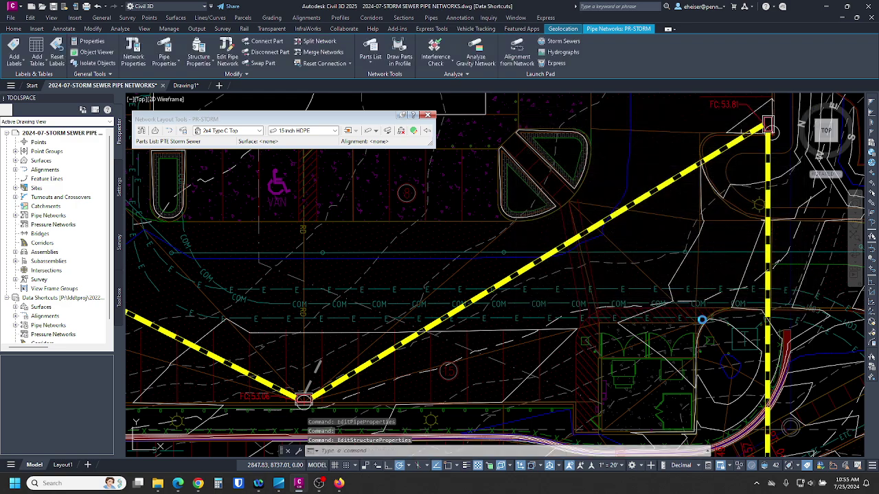
Step: In the structure properties of the FC: 44.16 inlet, set the invert elevation of the pipe coming from the FC: 53.81 inlet to 1041.98'
{"action": "scroll", "coordinate": [768, 350], "scroll_direction": "down", "scroll_amount": 2}
{"action": "mouse_move", "coordinate": [769, 350]}
{"action": "middle_mouse_down"}
{"action": "mouse_move", "coordinate": [762, 283]}
{"action": "mouse_move", "coordinate": [650, 227]}
{"action": "middle_mouse_up"}
{"action": "scroll", "coordinate": [642, 343], "scroll_direction": "up", "scroll_amount": 2}
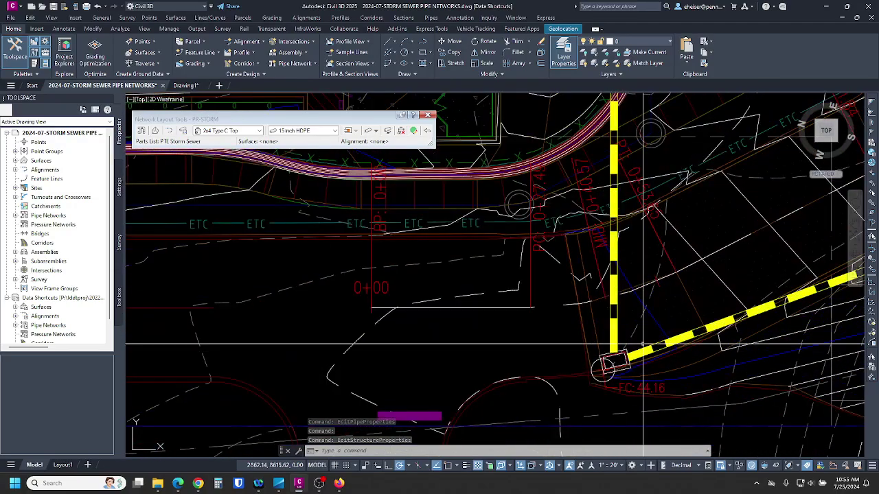
{"action": "middle_click_drag", "start_coordinate": [643, 343], "coordinate": [573, 314]}
{"action": "left_click", "coordinate": [543, 333]}
{"action": "right_click", "coordinate": [558, 303]}
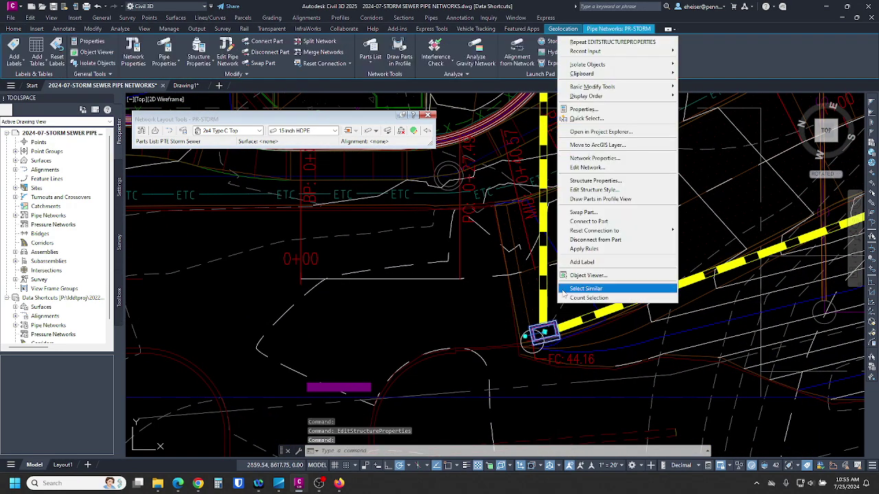
{"action": "left_click", "coordinate": [594, 180]}
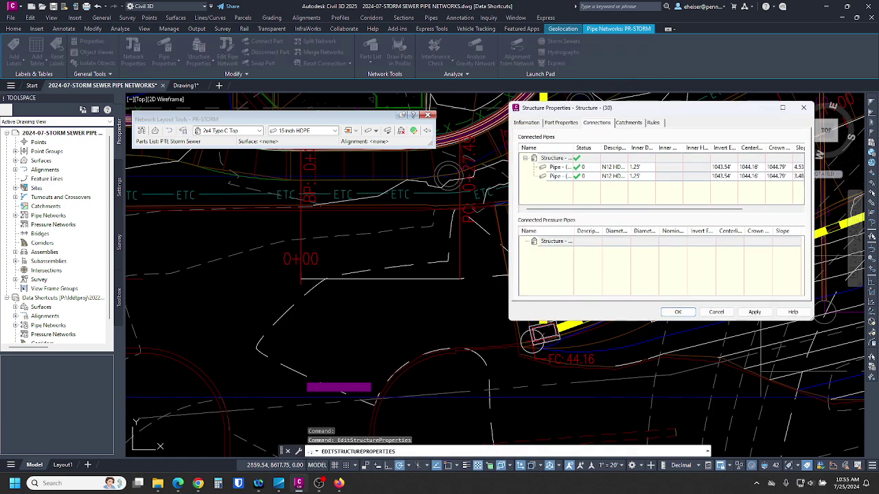
{"action": "left_click_drag", "start_coordinate": [659, 110], "coordinate": [331, 160]}
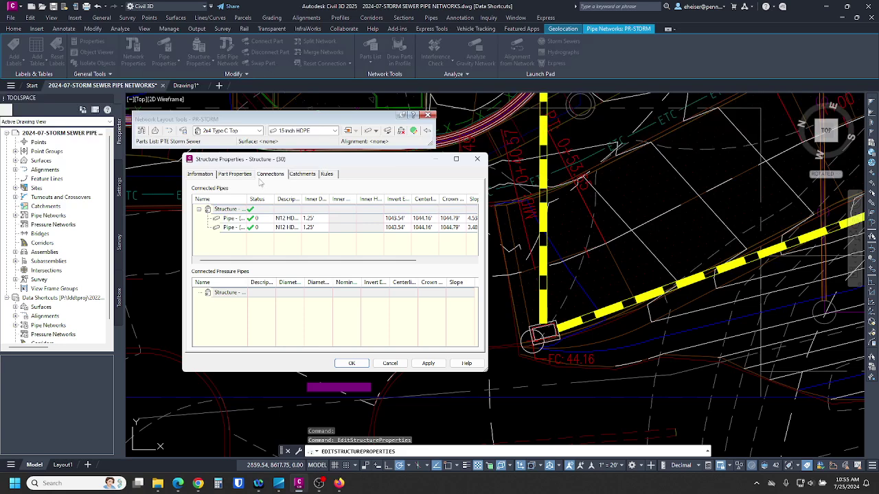
{"action": "left_click", "coordinate": [236, 175]}
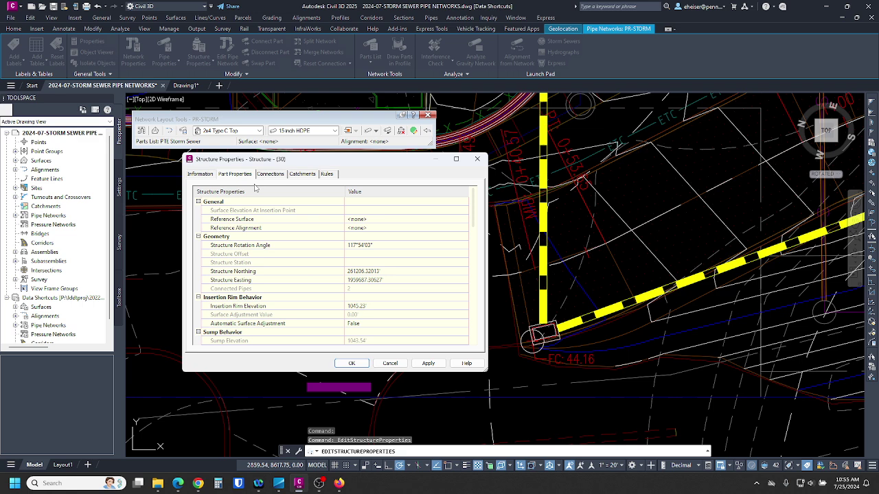
{"action": "left_click", "coordinate": [270, 174]}
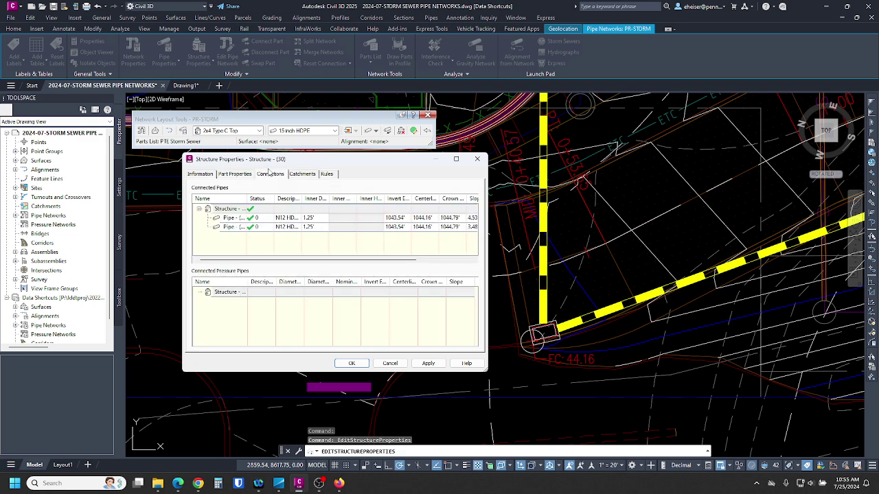
{"action": "left_click", "coordinate": [321, 218]}
{"action": "left_click", "coordinate": [395, 217]}
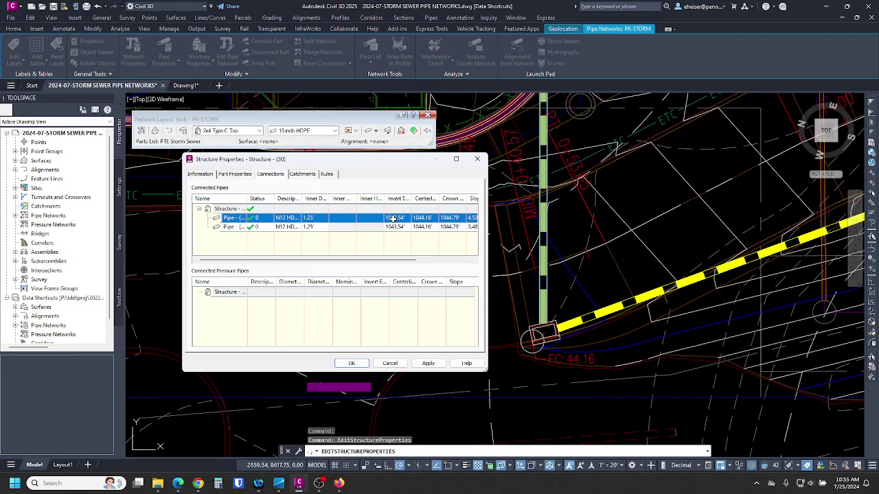
{"action": "left_click", "coordinate": [395, 218]}
{"action": "type", "text": "10"}
{"action": "key", "text": "Return"}
Step: Set the invert elevation of the FC: 44.16 inlet's other pipe, towards the FC: 47.46 inlet, to 1041.88' and apply the changes
{"action": "left_click", "coordinate": [396, 227]}
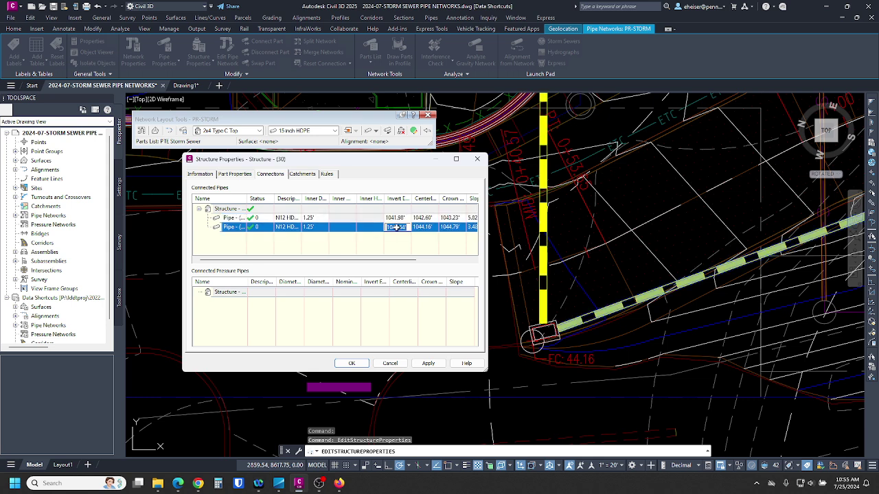
{"action": "type", "text": "1041.88"}
{"action": "key", "text": "Return"}
{"action": "left_click", "coordinate": [427, 363]}
{"action": "left_click", "coordinate": [351, 363]}
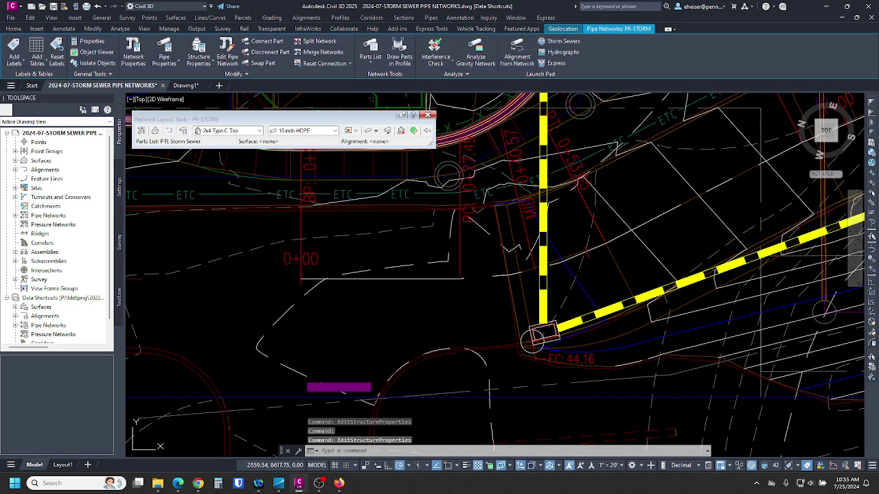
Step: Set the pipe between the FC: 44.16 and FC: 47.46 inlets to a -0.50% slope, holding its start
{"action": "scroll", "coordinate": [444, 350], "scroll_direction": "down", "scroll_amount": 2}
{"action": "scroll", "coordinate": [633, 290], "scroll_direction": "up", "scroll_amount": 1}
{"action": "left_click", "coordinate": [629, 282]}
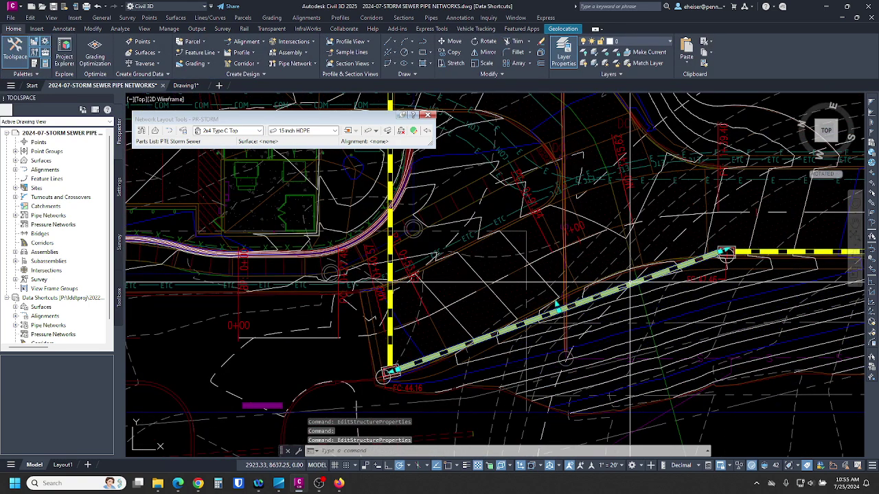
{"action": "right_click", "coordinate": [629, 282]}
{"action": "left_click", "coordinate": [655, 176]}
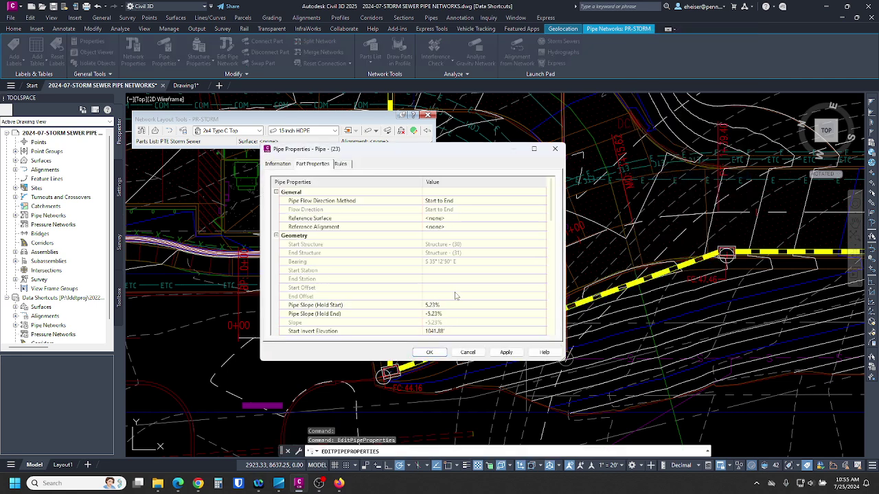
{"action": "left_click", "coordinate": [448, 304]}
{"action": "type", "text": "-0"}
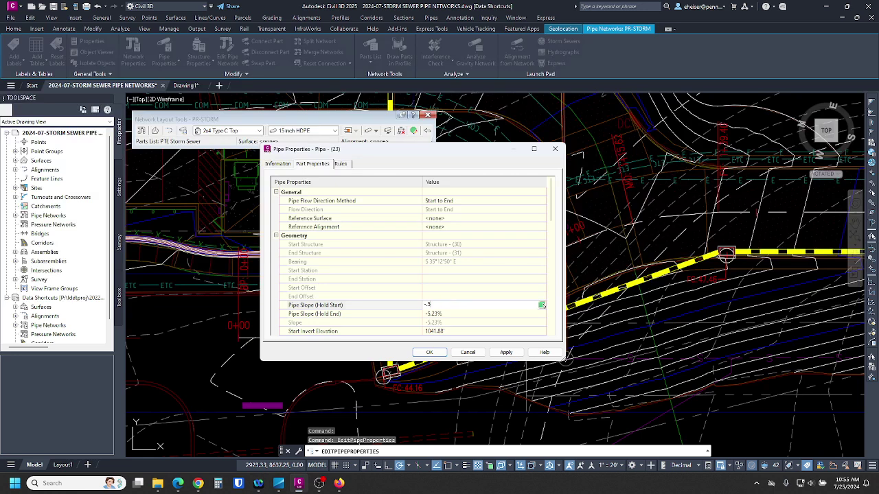
{"action": "type", "text": ".5"}
{"action": "key", "text": "Return"}
{"action": "left_click", "coordinate": [506, 353]}
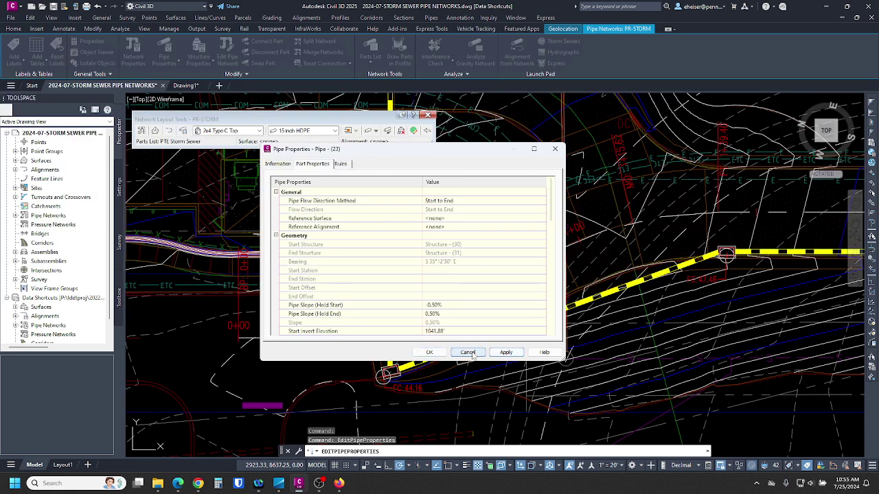
{"action": "left_click", "coordinate": [431, 353]}
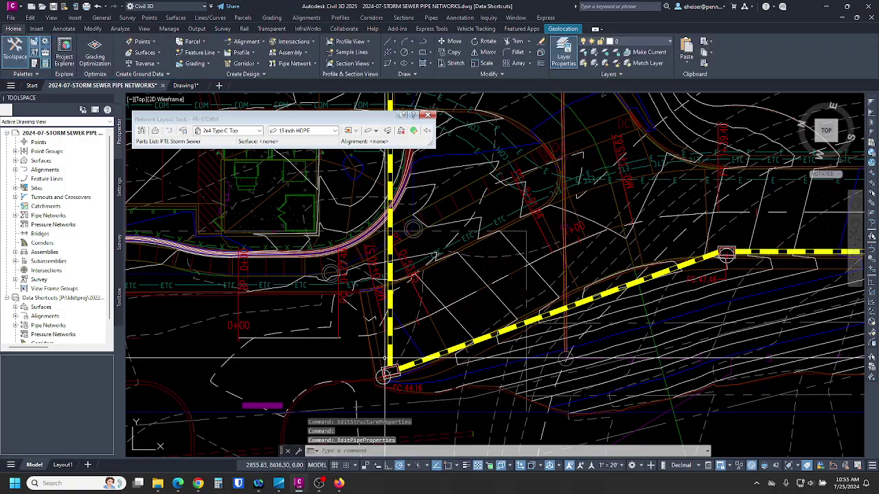
Step: At the FC: 47.46 inlet, set the invert elevation of the pipe towards the FC: 40.27 inlet to 1041.31', apply it and check the pipe slopes
{"action": "mouse_move", "coordinate": [745, 261]}
{"action": "middle_mouse_down"}
{"action": "mouse_move", "coordinate": [494, 304]}
{"action": "mouse_move", "coordinate": [242, 311]}
{"action": "mouse_move", "coordinate": [345, 319]}
{"action": "middle_mouse_up"}
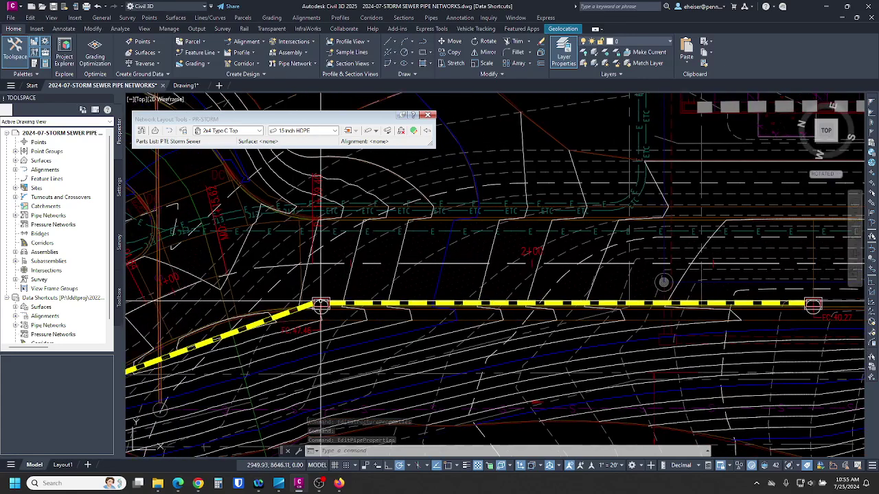
{"action": "left_click", "coordinate": [320, 303]}
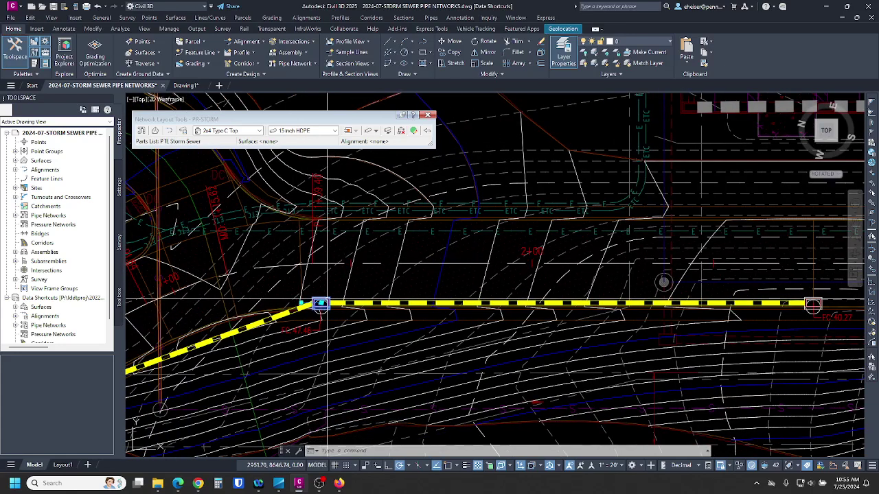
{"action": "right_click", "coordinate": [325, 288]}
{"action": "left_click", "coordinate": [362, 162]}
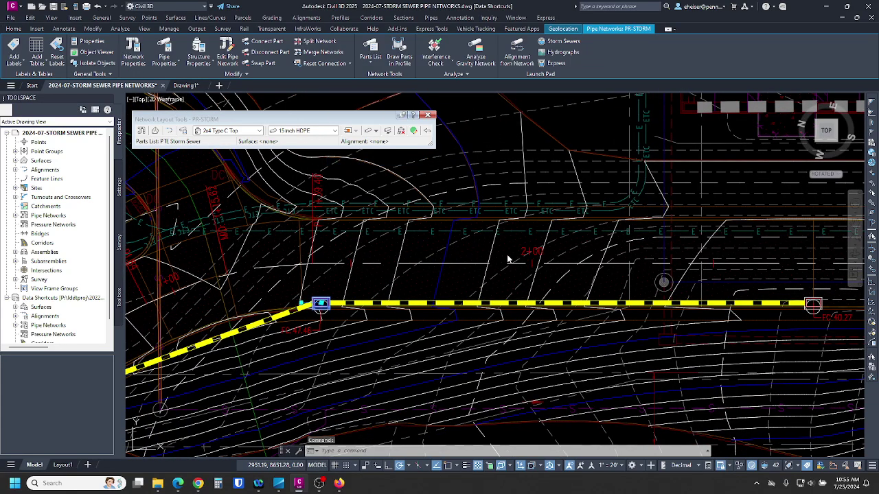
{"action": "left_click", "coordinate": [393, 229]}
{"action": "left_click", "coordinate": [395, 228]}
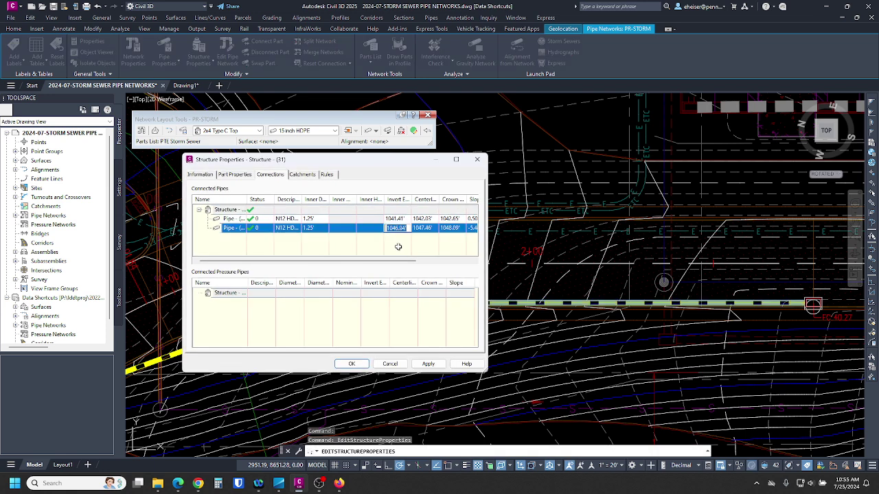
{"action": "type", "text": "1"}
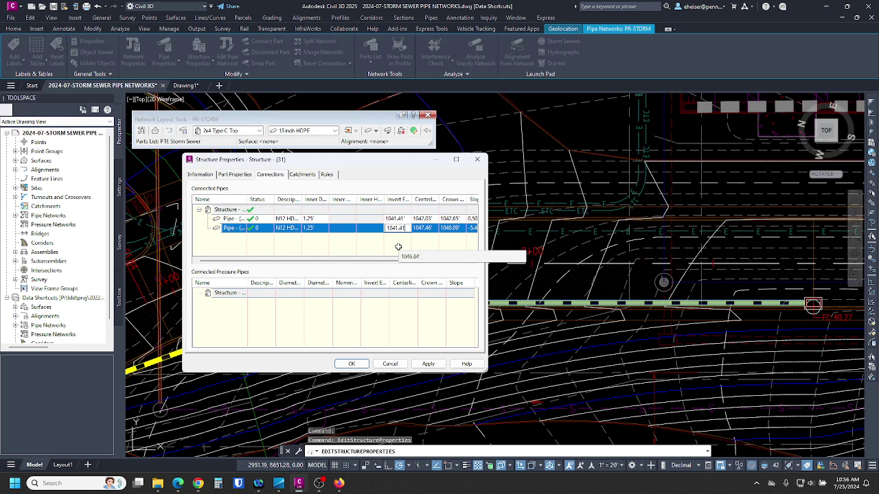
{"action": "type", "text": "041.31"}
{"action": "key", "text": "Return"}
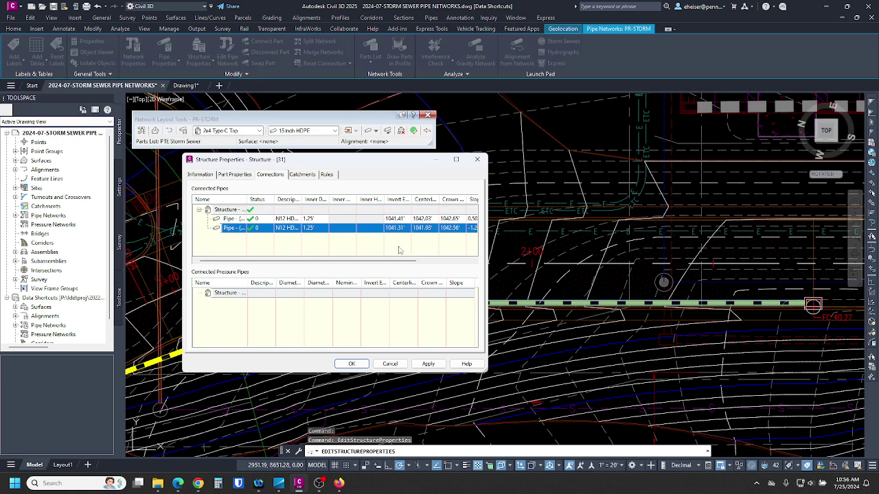
{"action": "left_click", "coordinate": [432, 363]}
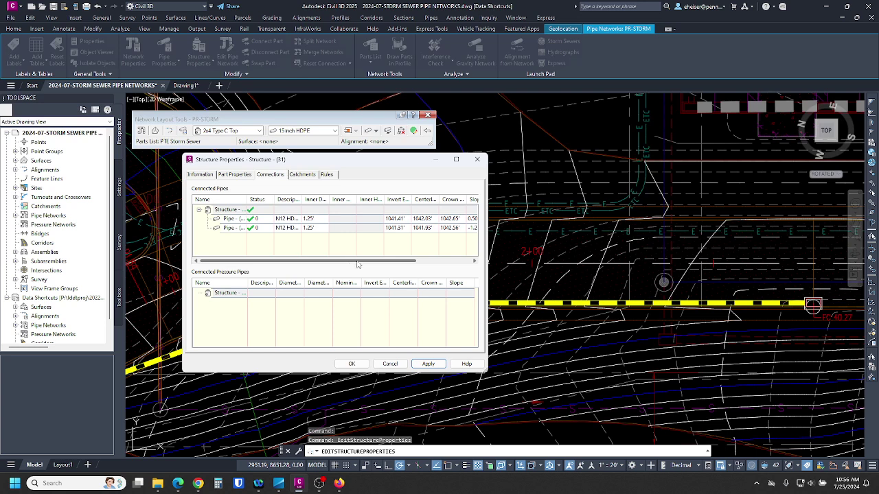
{"action": "left_click_drag", "start_coordinate": [359, 262], "coordinate": [404, 267]}
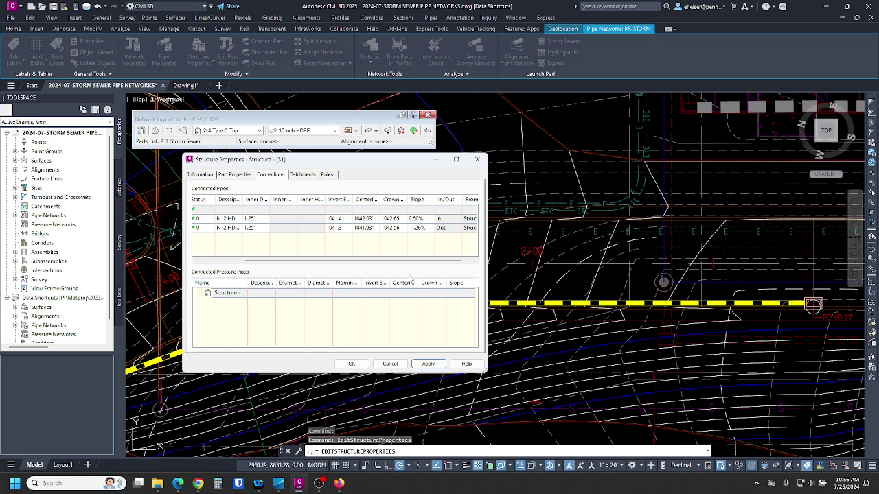
{"action": "left_click", "coordinate": [351, 364]}
{"action": "key", "text": "Escape"}
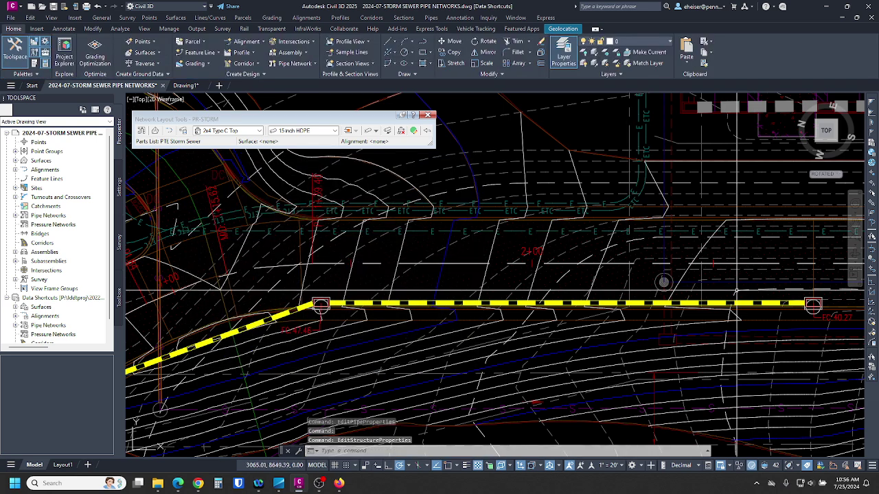
Step: At the FC: 40.27 inlet, set the connected pipe's invert elevation to 1037.02' and apply the change
{"action": "left_click", "coordinate": [815, 301]}
{"action": "right_click", "coordinate": [813, 302]}
{"action": "left_click", "coordinate": [810, 162]}
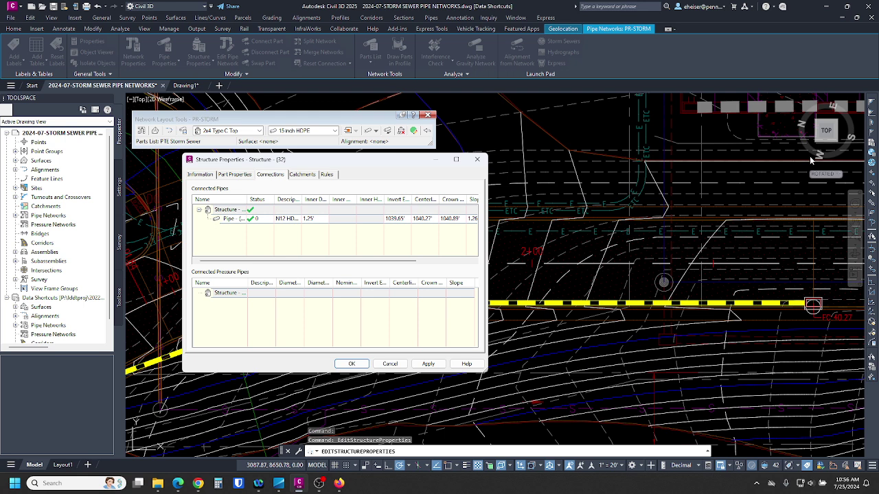
{"action": "double_click", "coordinate": [391, 219]}
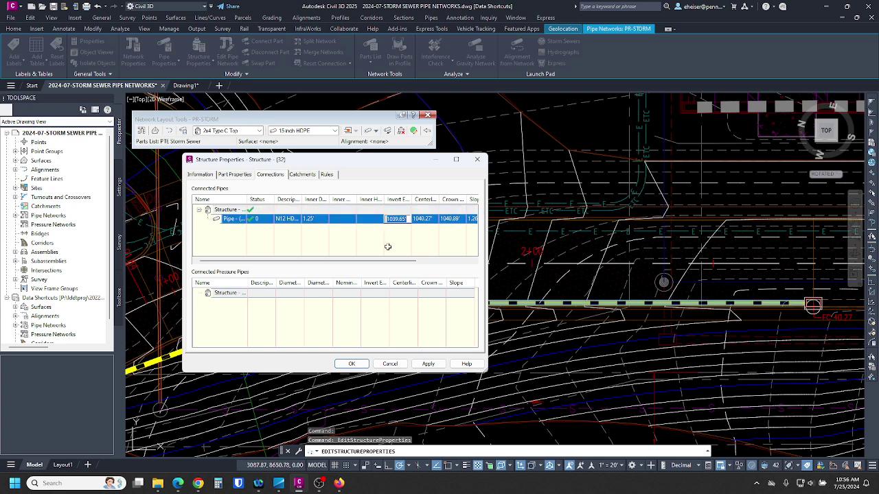
{"action": "type", "text": "1037.02"}
{"action": "key", "text": "Return"}
{"action": "left_click", "coordinate": [428, 364]}
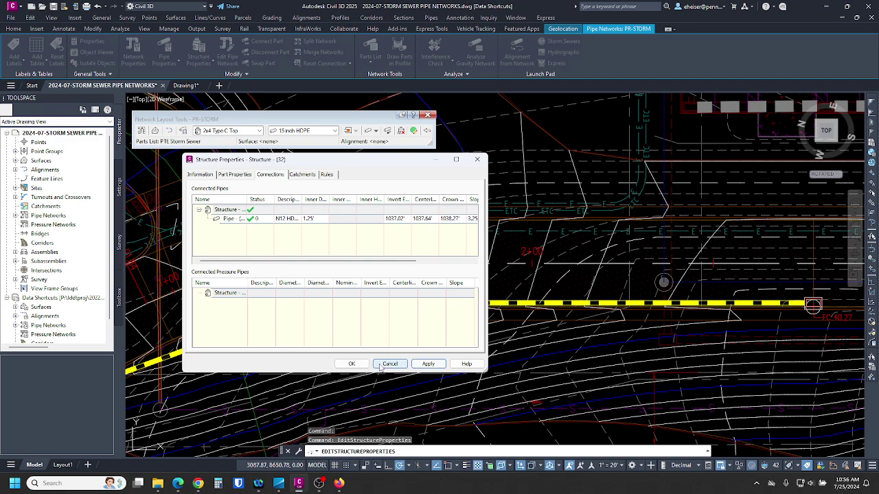
{"action": "left_click", "coordinate": [352, 364]}
Step: Close the Network Layout Tools for PR-STORM and save the drawing
{"action": "scroll", "coordinate": [655, 301], "scroll_direction": "down", "scroll_amount": 5}
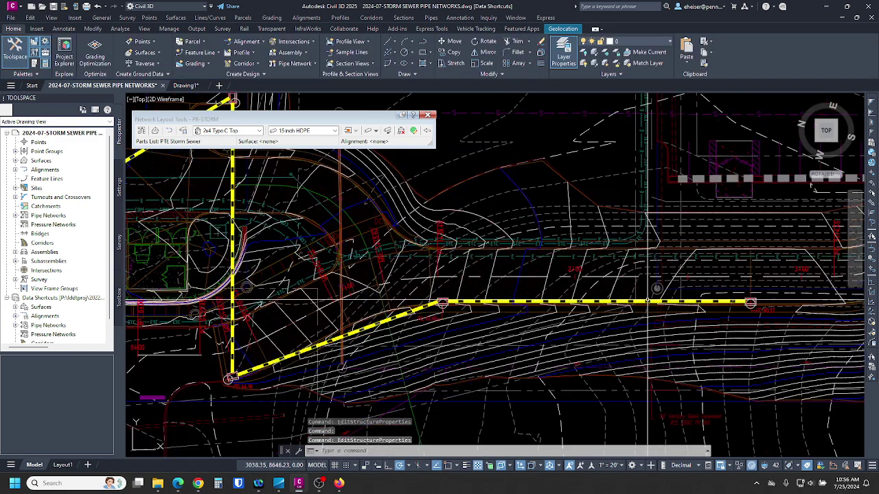
{"action": "middle_click_drag", "start_coordinate": [429, 198], "coordinate": [445, 218]}
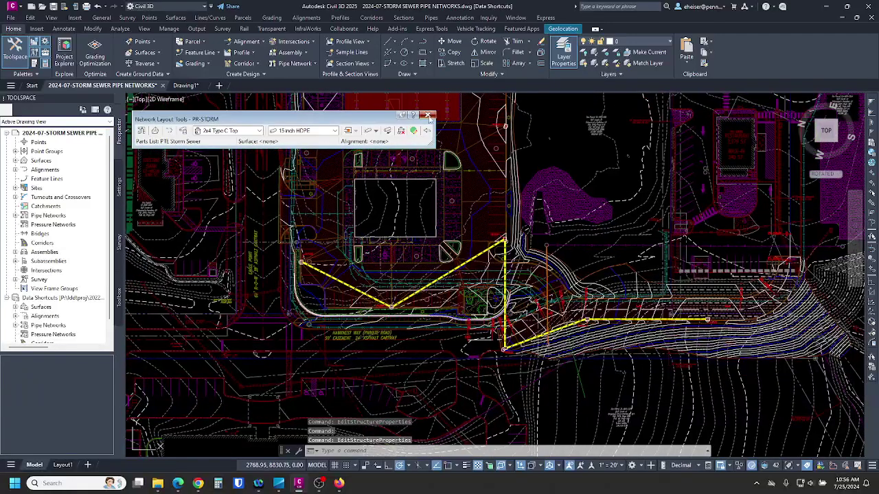
{"action": "left_click", "coordinate": [431, 116]}
{"action": "left_click", "coordinate": [580, 153]}
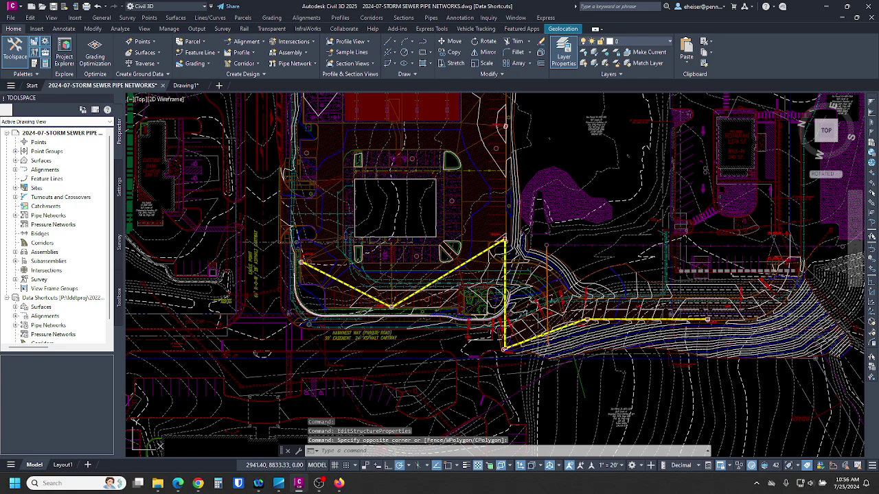
{"action": "key", "text": "ctrl+s"}
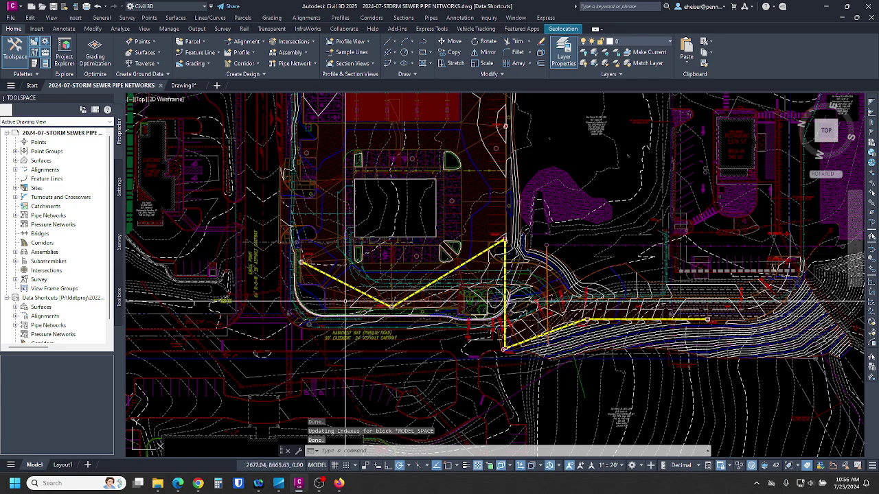
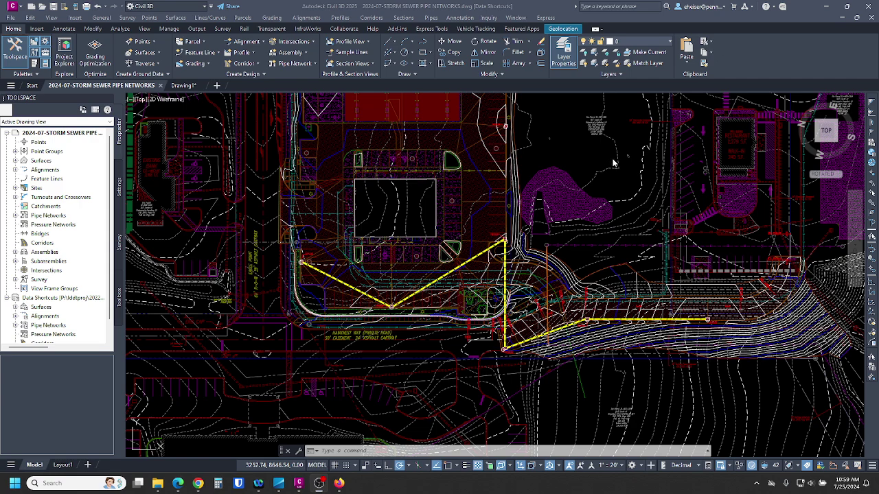
Step: Start an alignment from network parts that follows the PR-STORM pipe run from the FC: 54.03 inlet to the FC: 40.27 inlet
{"action": "left_click", "coordinate": [249, 41]}
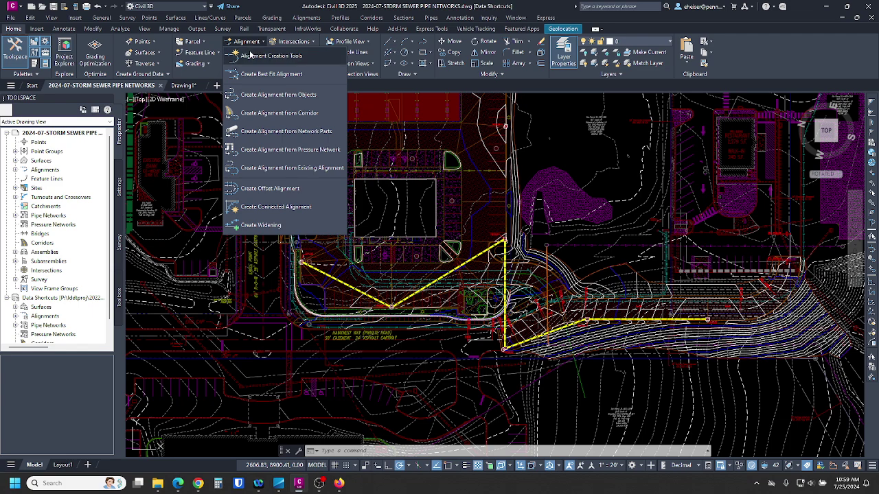
{"action": "left_click", "coordinate": [302, 131]}
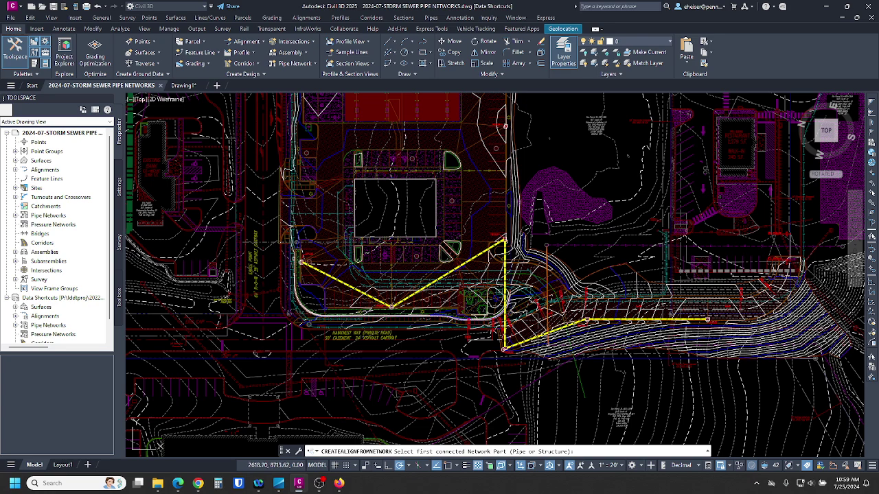
{"action": "scroll", "coordinate": [300, 262], "scroll_direction": "up", "scroll_amount": 8}
{"action": "left_click", "coordinate": [374, 255]}
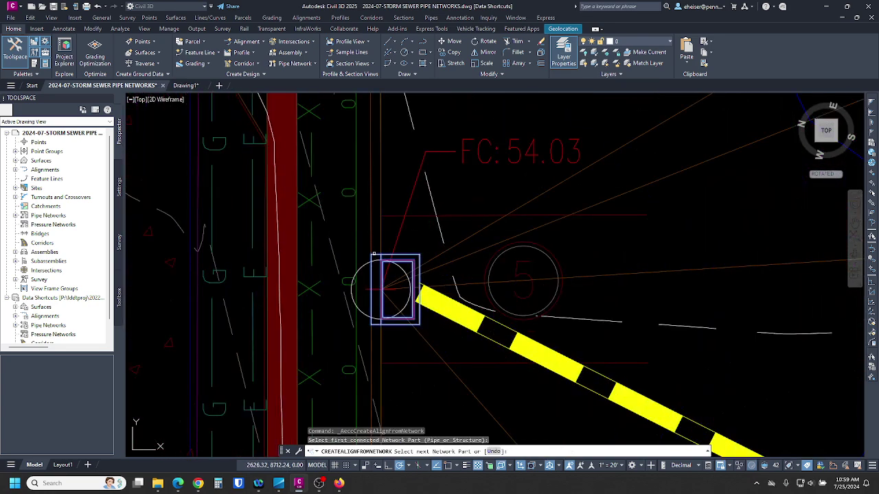
{"action": "scroll", "coordinate": [232, 219], "scroll_direction": "down", "scroll_amount": 8}
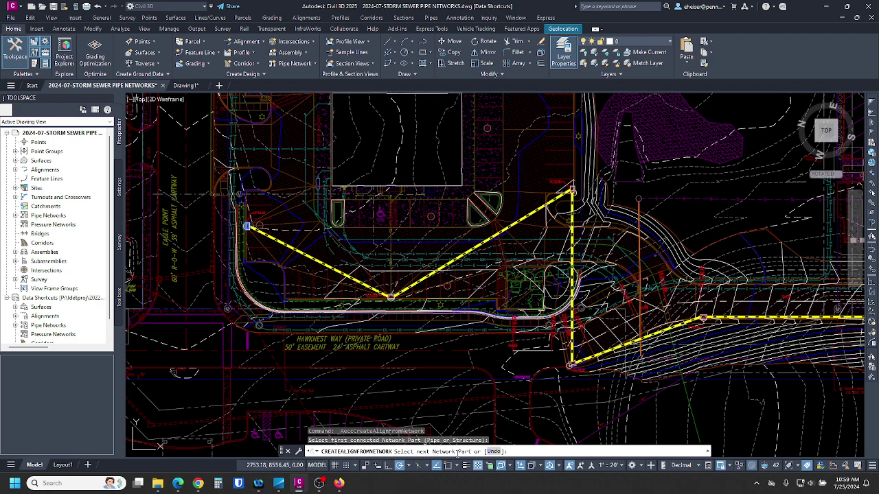
{"action": "scroll", "coordinate": [233, 233], "scroll_direction": "down", "scroll_amount": 1}
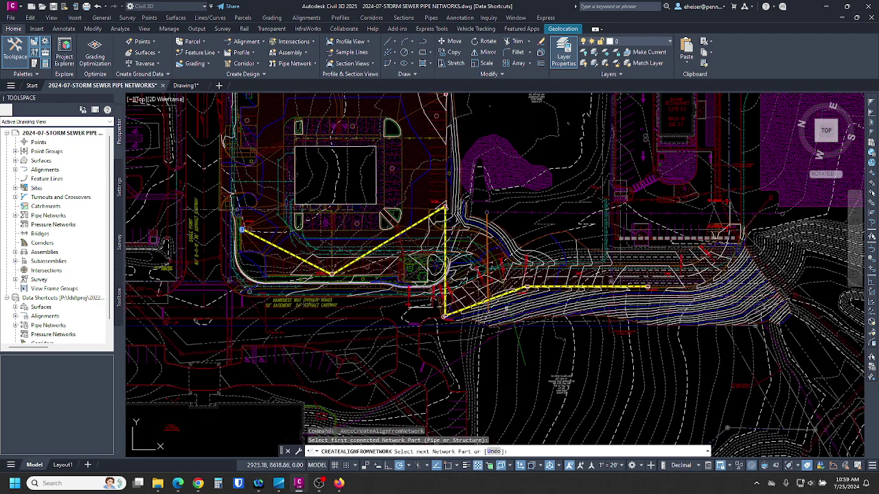
{"action": "scroll", "coordinate": [647, 287], "scroll_direction": "up", "scroll_amount": 8}
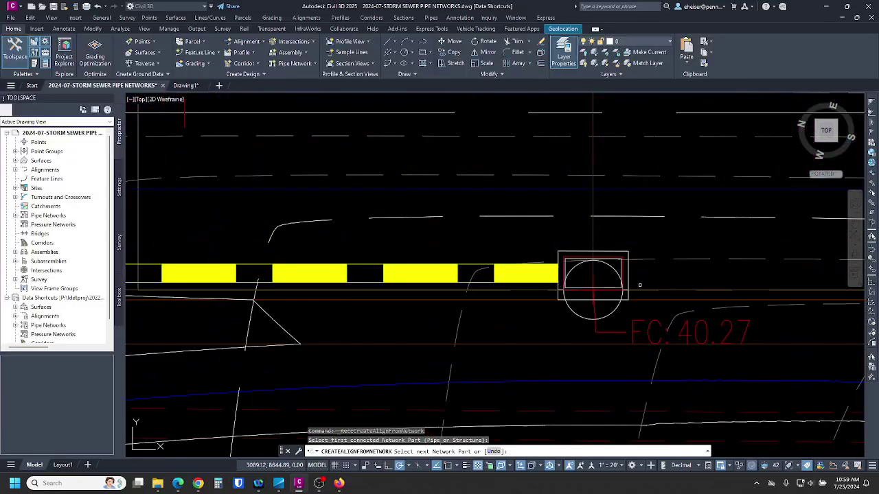
{"action": "left_click", "coordinate": [593, 277]}
{"action": "scroll", "coordinate": [593, 277], "scroll_direction": "down", "scroll_amount": 8}
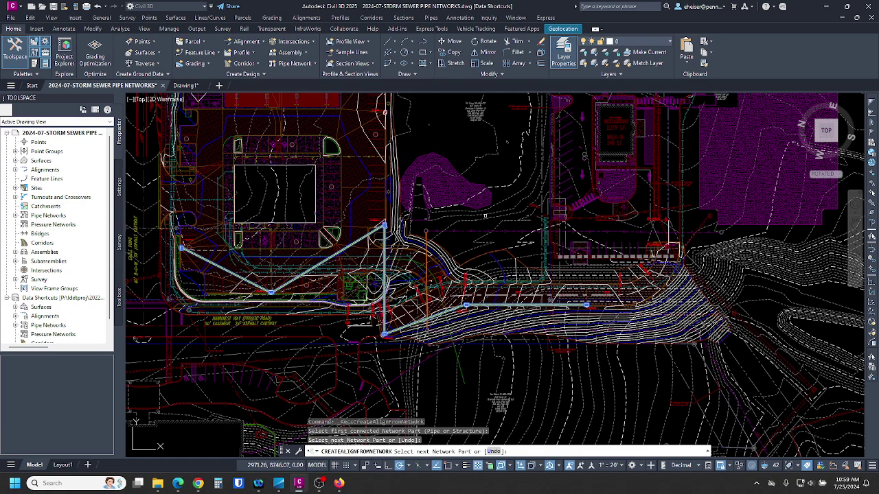
{"action": "key", "text": "Return"}
Step: Create a new site named PR-STORM for the alignment
{"action": "left_click", "coordinate": [440, 168]}
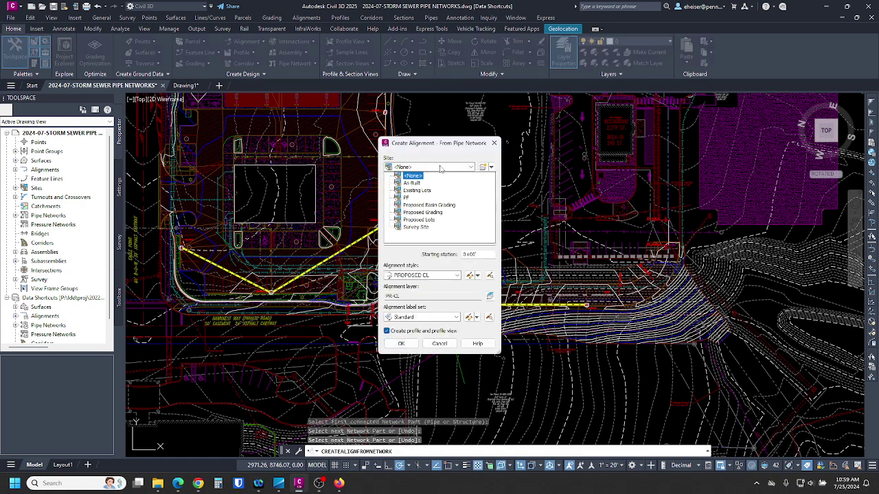
{"action": "left_click", "coordinate": [440, 168]}
{"action": "left_click", "coordinate": [483, 167]}
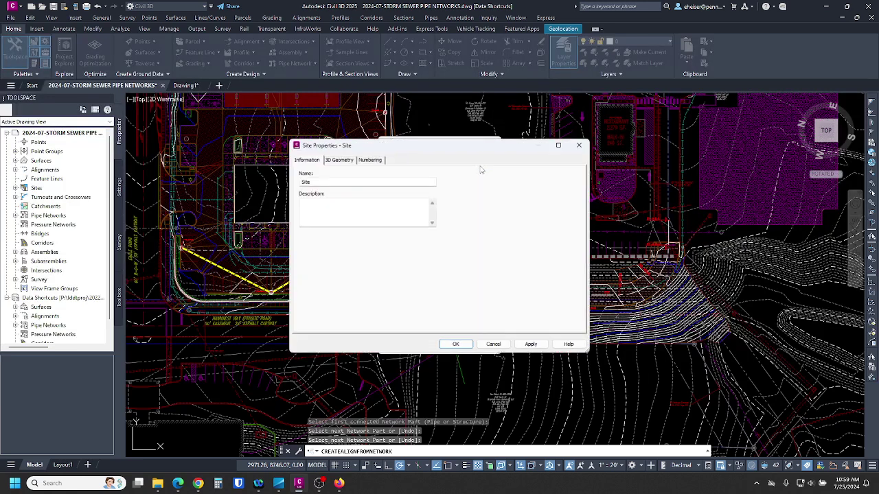
{"action": "type", "text": "PR-STORM"}
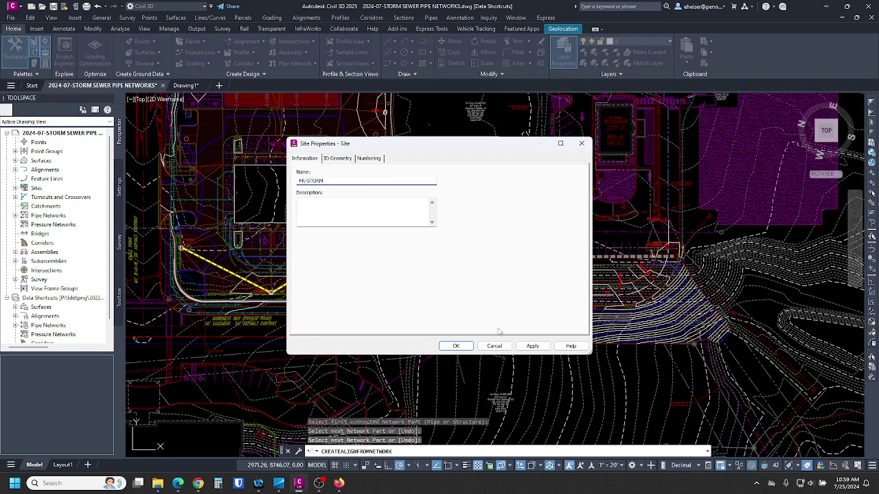
{"action": "left_click", "coordinate": [456, 345]}
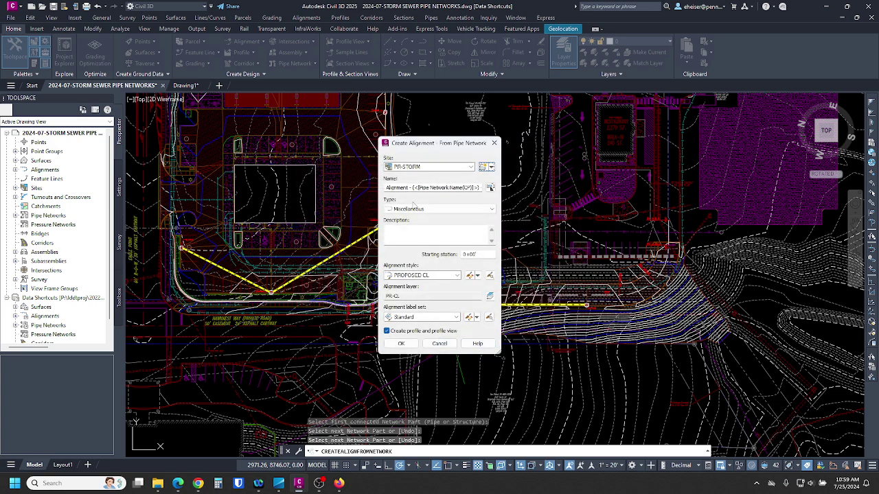
Step: Assign the PROPOSED CL label set to the alignment and create it together with a profile and profile view
{"action": "left_click", "coordinate": [418, 317]}
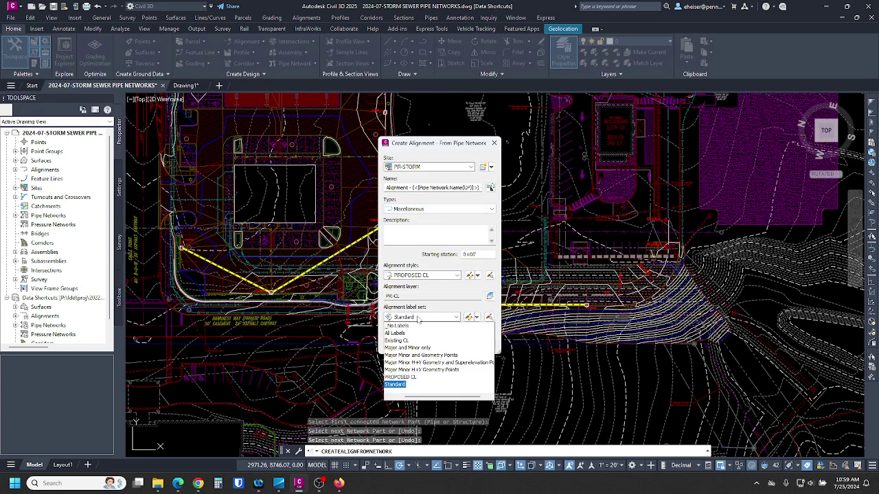
{"action": "left_click", "coordinate": [400, 377]}
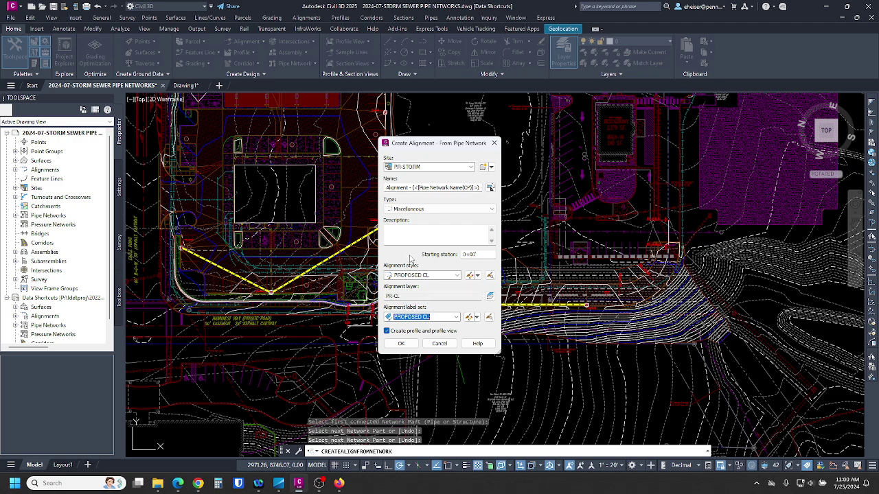
{"action": "left_click", "coordinate": [397, 344]}
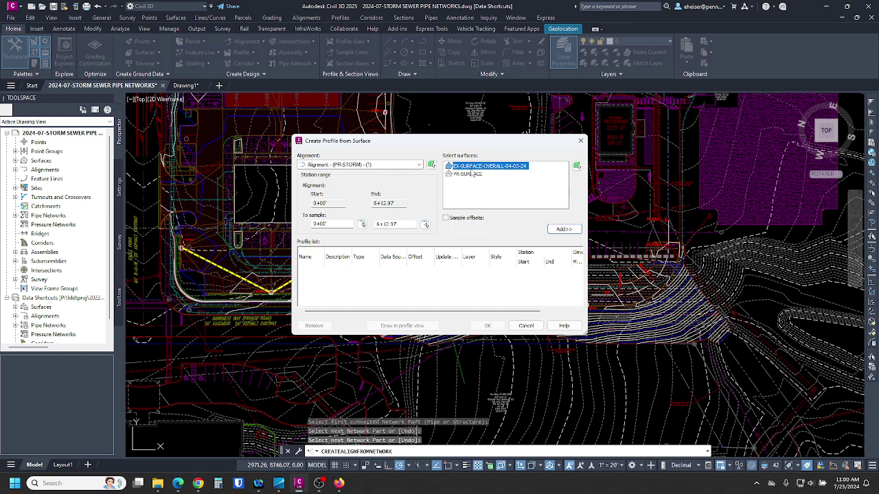
Step: Add EX-SURFACE-OVERALL-04-03-24 and PR-SURFACE to the alignment's list of sampled profiles
{"action": "left_click", "coordinate": [564, 228]}
{"action": "left_click", "coordinate": [475, 176]}
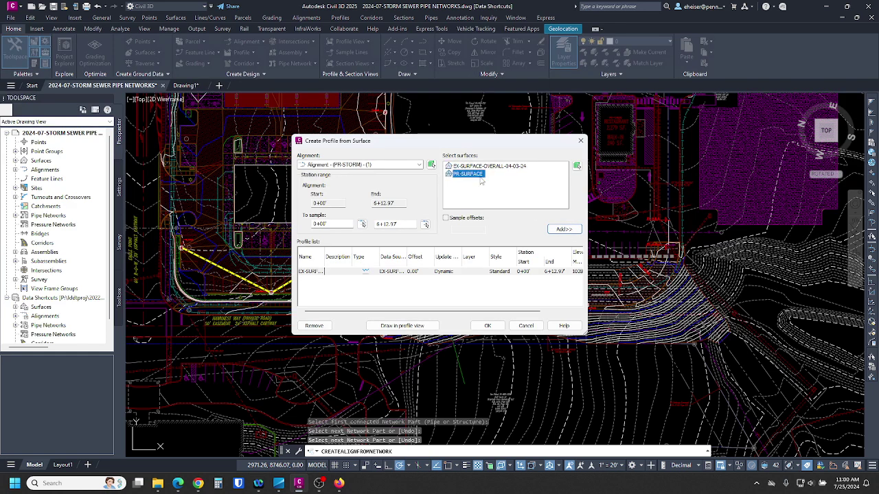
{"action": "left_click", "coordinate": [564, 229]}
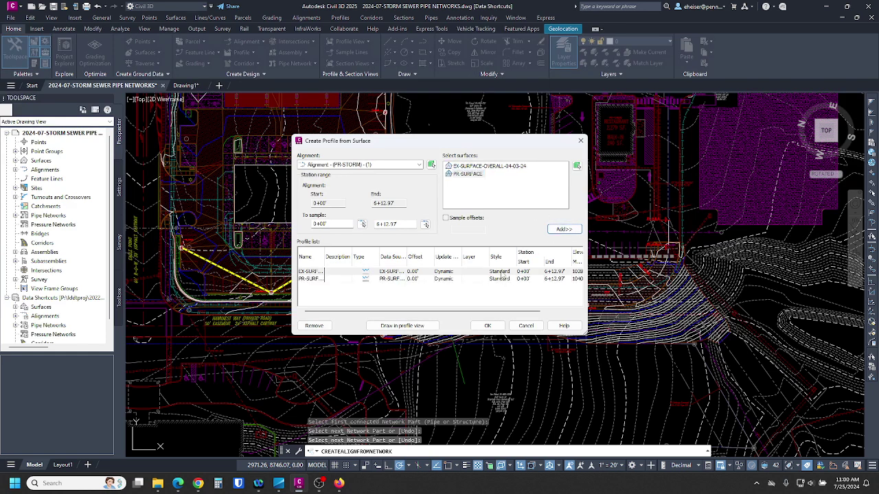
Step: Set the existing surface profile to the EG style and the PR-SURFACE profile to the FG style
{"action": "left_click", "coordinate": [503, 273]}
{"action": "left_click", "coordinate": [437, 246]}
{"action": "left_click", "coordinate": [407, 256]}
{"action": "left_click", "coordinate": [403, 263]}
{"action": "left_click", "coordinate": [496, 279]}
{"action": "left_click", "coordinate": [496, 280]}
{"action": "left_click", "coordinate": [433, 246]}
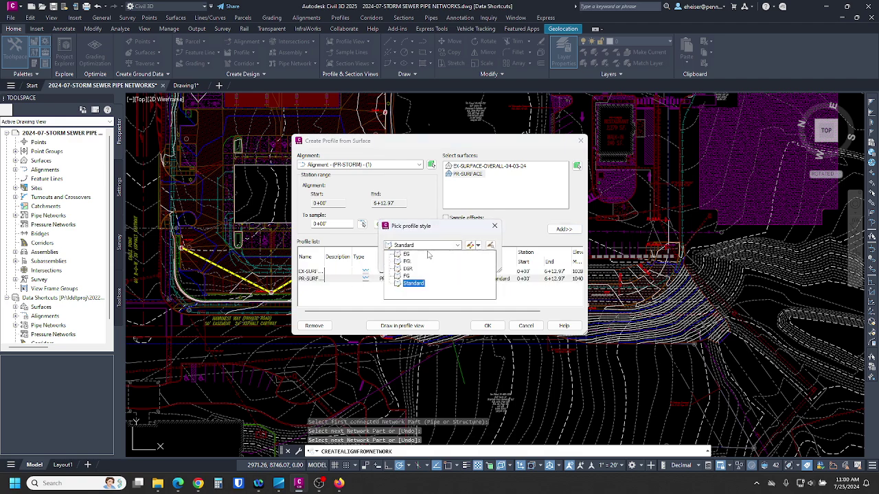
{"action": "left_click", "coordinate": [407, 275]}
{"action": "left_click", "coordinate": [407, 264]}
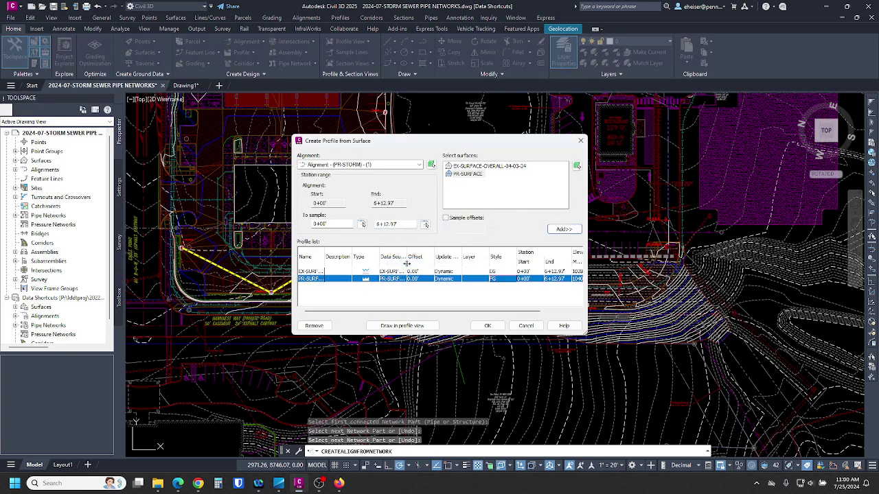
Step: Start drawing the profile view, name it PR-STORM and give it the Land Desktop Profile View Left to Right style
{"action": "left_click", "coordinate": [405, 325]}
{"action": "triple_click", "coordinate": [438, 194]}
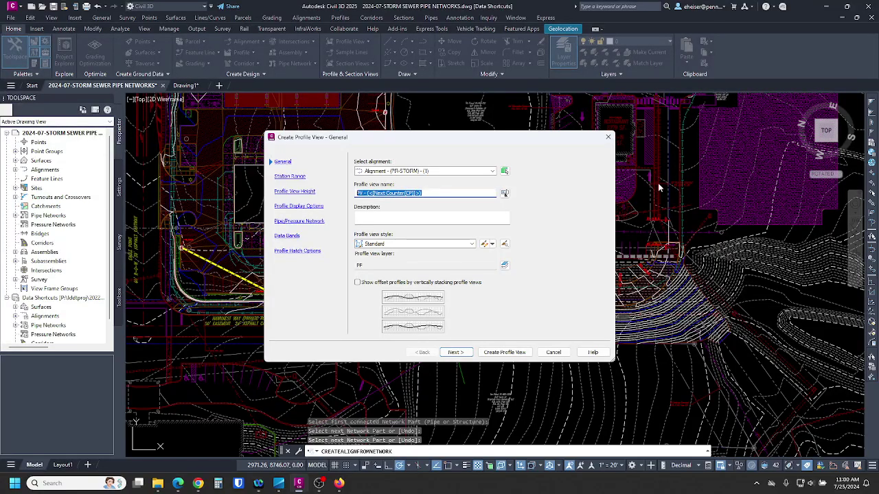
{"action": "type", "text": "PR-STORM"}
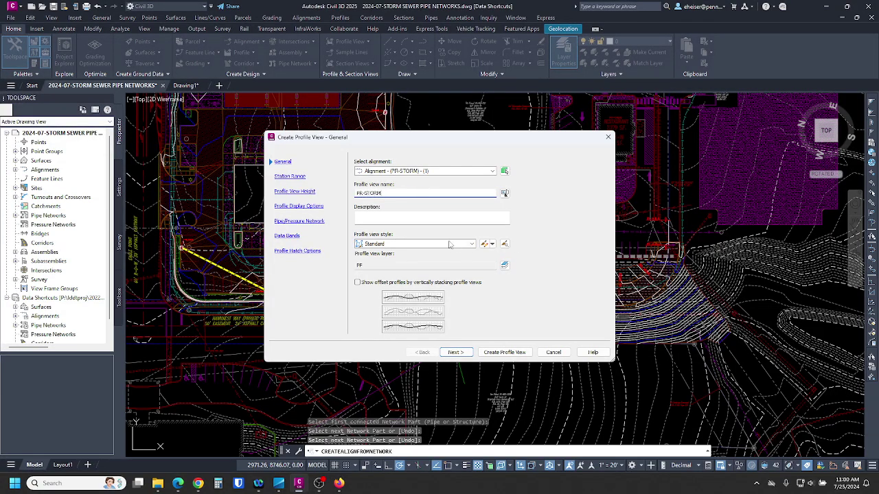
{"action": "left_click", "coordinate": [450, 244]}
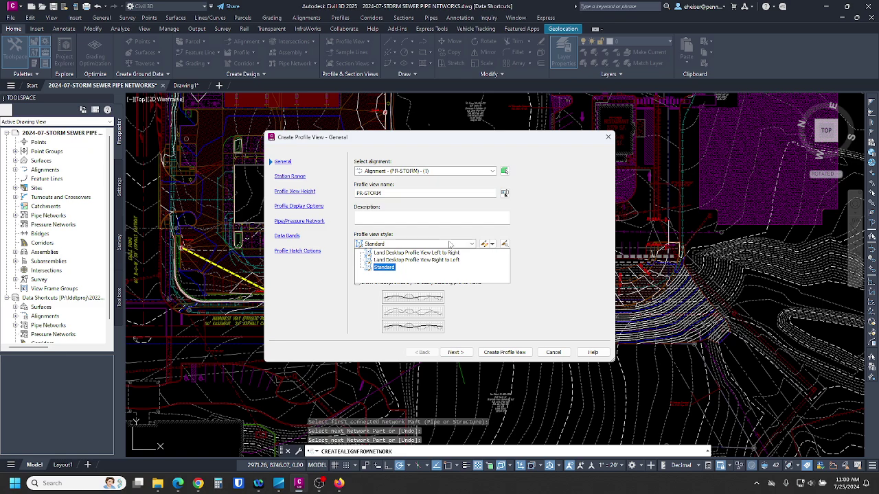
{"action": "left_click", "coordinate": [396, 252]}
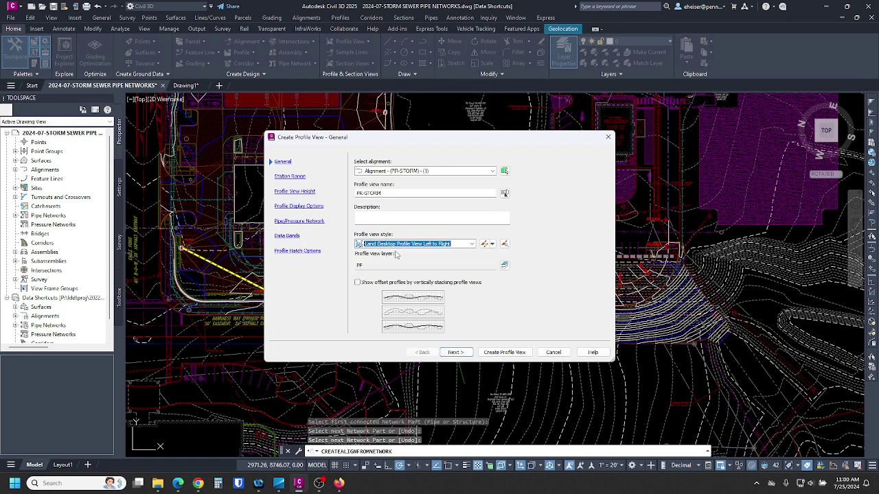
Step: Switch the profile view height to user specified, keeping the full station range
{"action": "left_click", "coordinate": [455, 352]}
{"action": "left_click", "coordinate": [456, 353]}
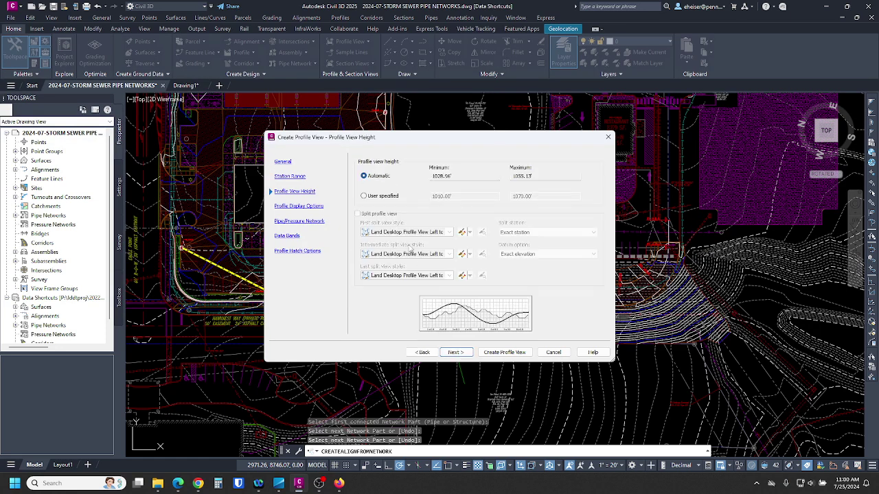
{"action": "left_click", "coordinate": [383, 196]}
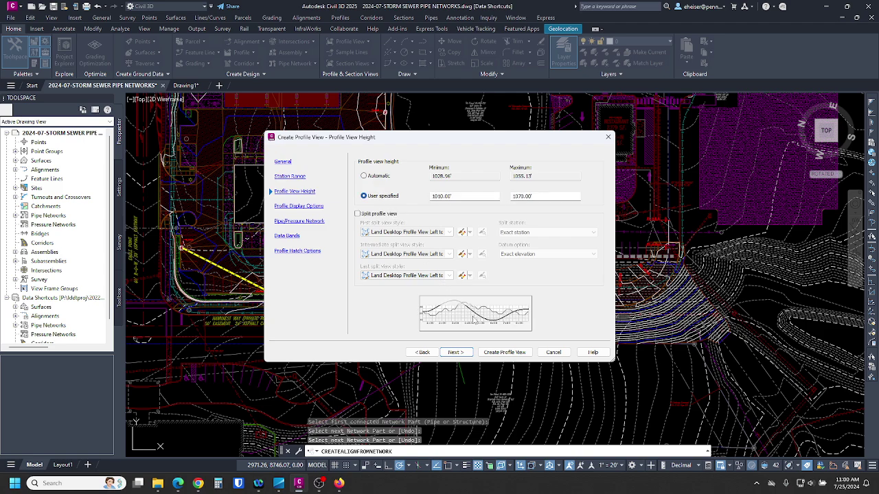
{"action": "left_click", "coordinate": [455, 352]}
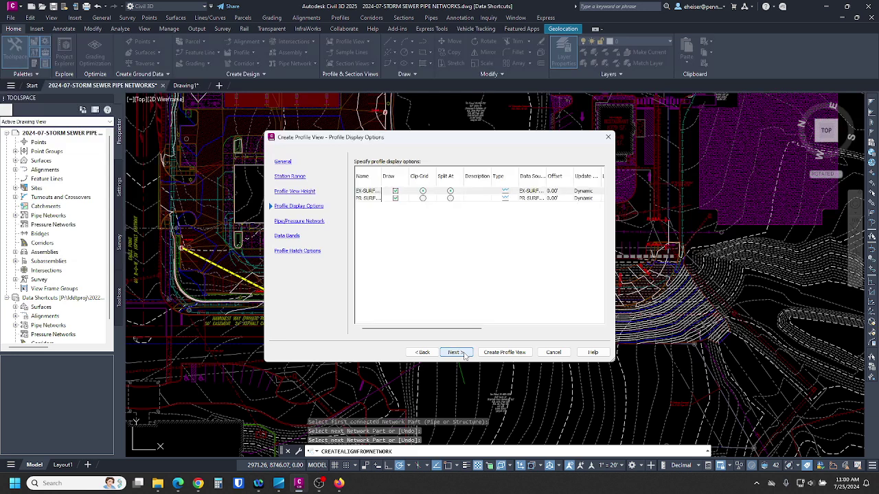
Step: Set the label style of both surface profiles to _No Labels in the profile display options
{"action": "left_click_drag", "start_coordinate": [480, 331], "coordinate": [536, 329]}
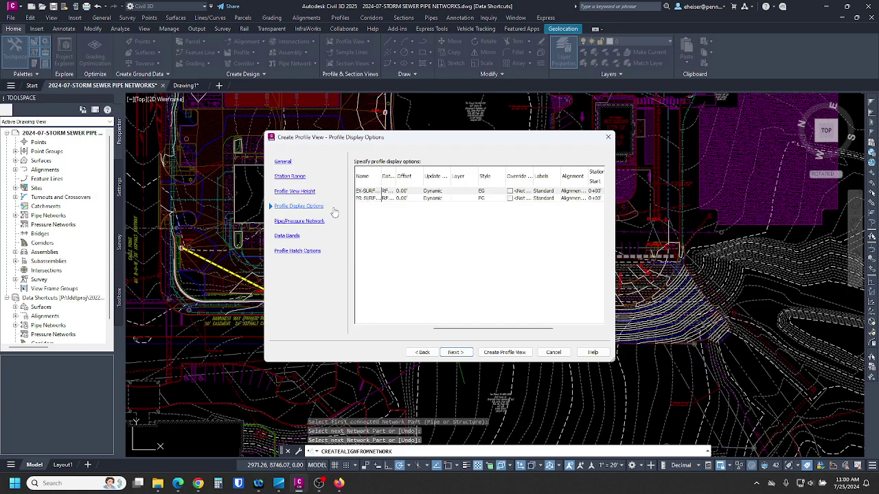
{"action": "left_click", "coordinate": [547, 199]}
{"action": "left_click", "coordinate": [546, 199]}
{"action": "left_click", "coordinate": [440, 245]}
{"action": "left_click", "coordinate": [412, 254]}
{"action": "left_click", "coordinate": [401, 262]}
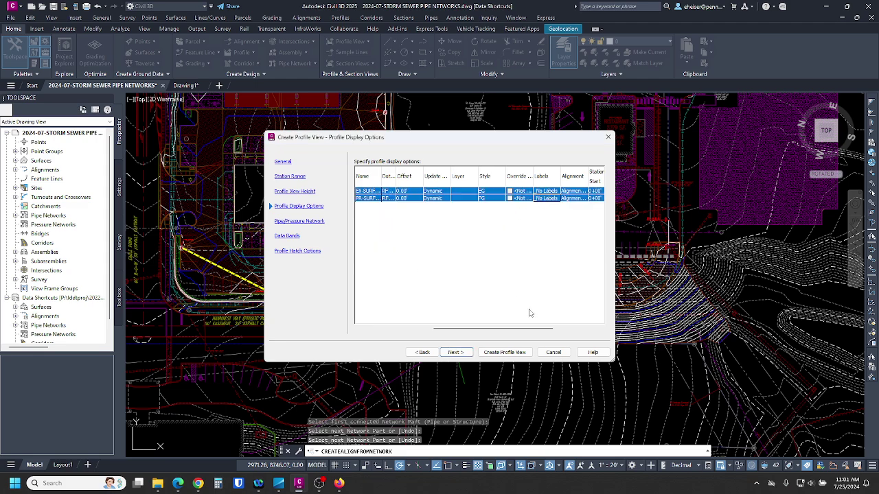
{"action": "left_click", "coordinate": [455, 353]}
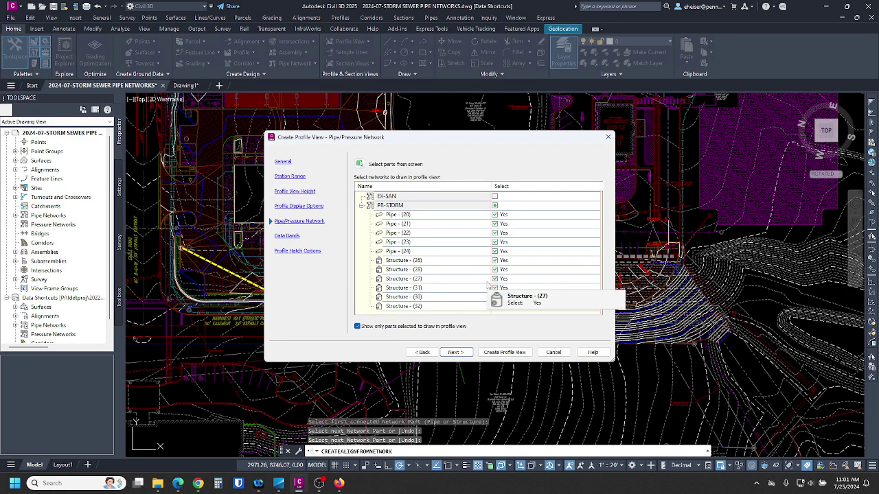
Step: Keep the selected PR-STORM parts, choose the EG-FG Elevations and Stations band set and assign the PR-SURFACE profile as Profile2
{"action": "left_click", "coordinate": [467, 352]}
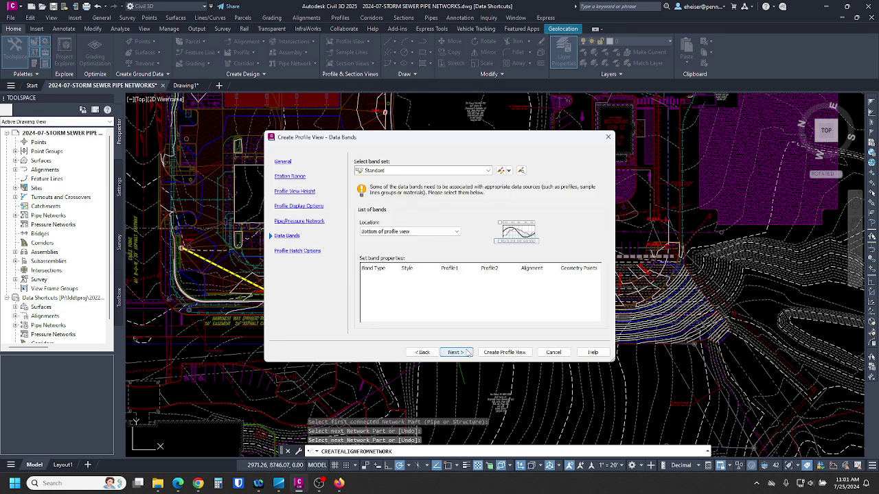
{"action": "left_click", "coordinate": [455, 171]}
{"action": "left_click", "coordinate": [413, 187]}
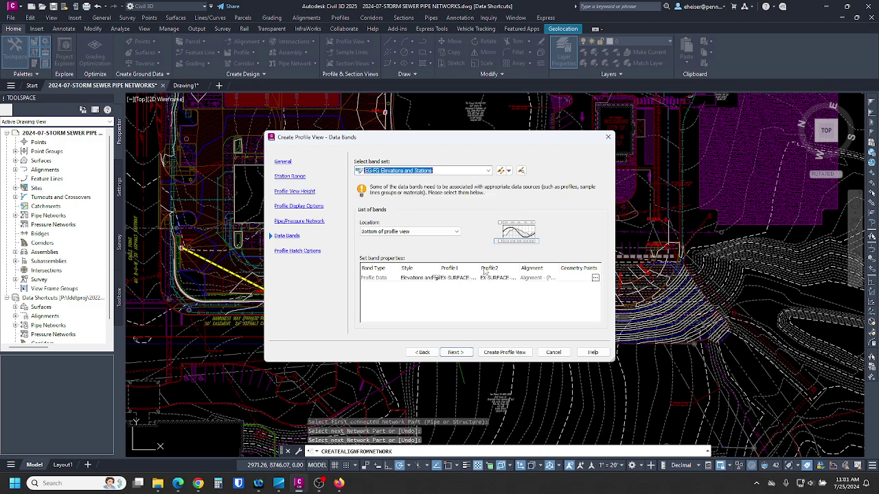
{"action": "left_click", "coordinate": [503, 279]}
{"action": "left_click", "coordinate": [495, 295]}
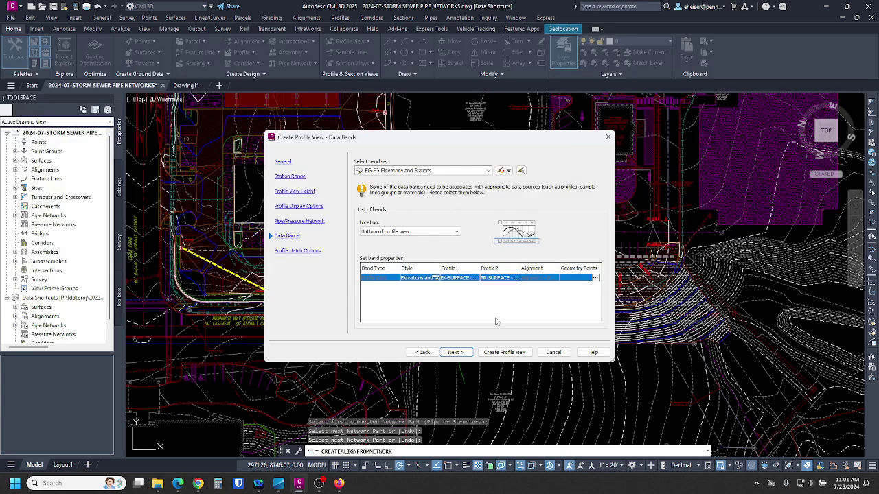
Step: Create the profile view and place it in the empty area beside the site plan, near the existing profile views
{"action": "left_click", "coordinate": [456, 353]}
{"action": "left_click", "coordinate": [504, 353]}
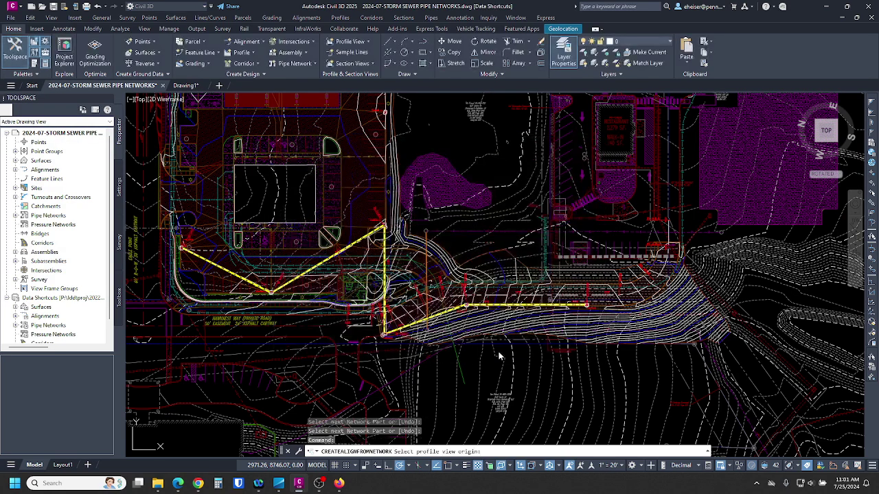
{"action": "scroll", "coordinate": [455, 355], "scroll_direction": "down", "scroll_amount": 5}
{"action": "scroll", "coordinate": [569, 365], "scroll_direction": "down", "scroll_amount": 2}
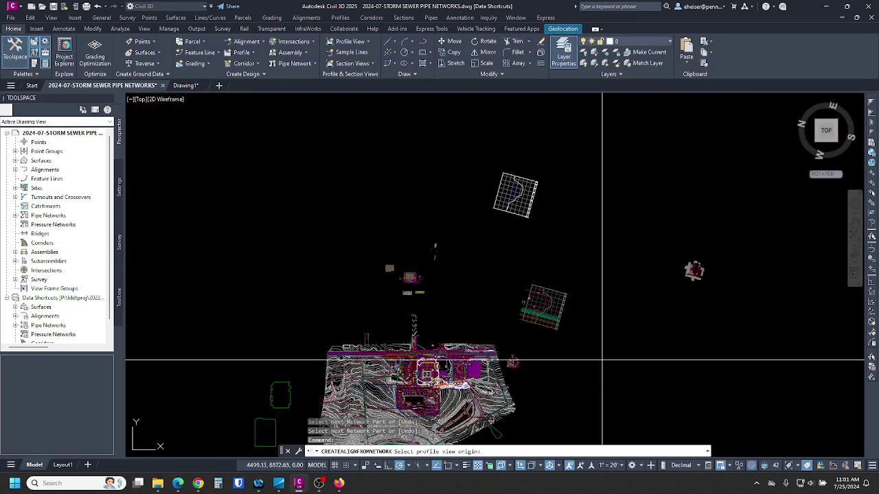
{"action": "left_click", "coordinate": [621, 378]}
{"action": "scroll", "coordinate": [594, 334], "scroll_direction": "up", "scroll_amount": 1}
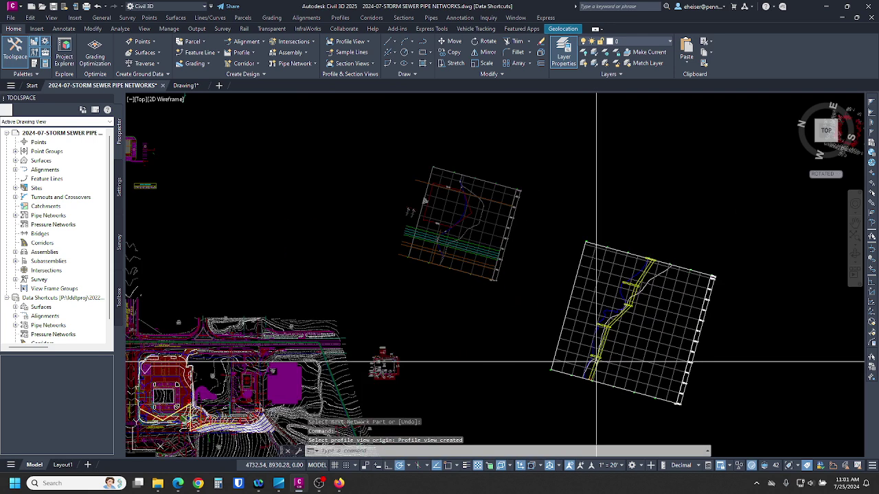
Step: Split model space into two vertical viewports side by side and activate the second one
{"action": "scroll", "coordinate": [594, 334], "scroll_direction": "up", "scroll_amount": 1}
{"action": "left_click", "coordinate": [145, 29]}
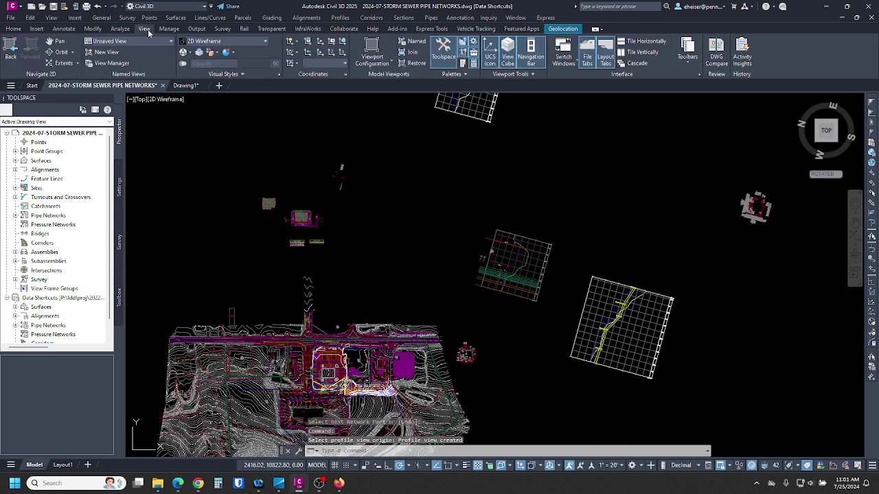
{"action": "left_click", "coordinate": [374, 67]}
{"action": "left_click", "coordinate": [383, 86]}
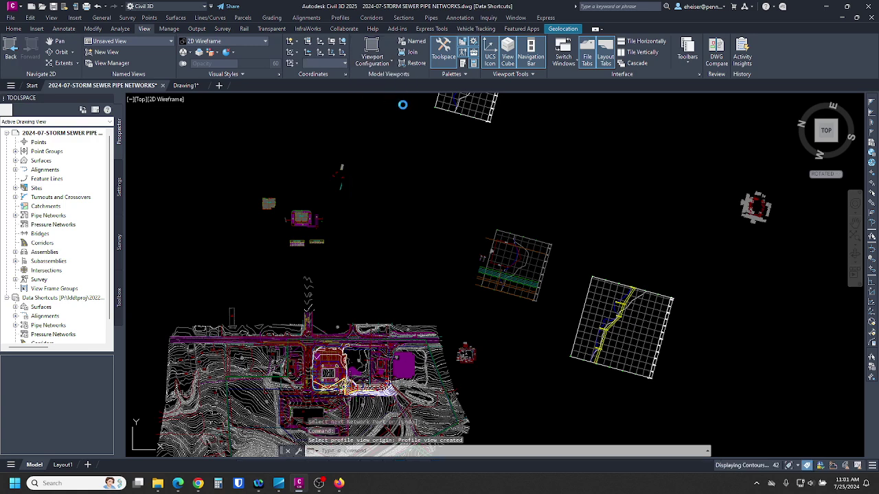
{"action": "left_click", "coordinate": [611, 255]}
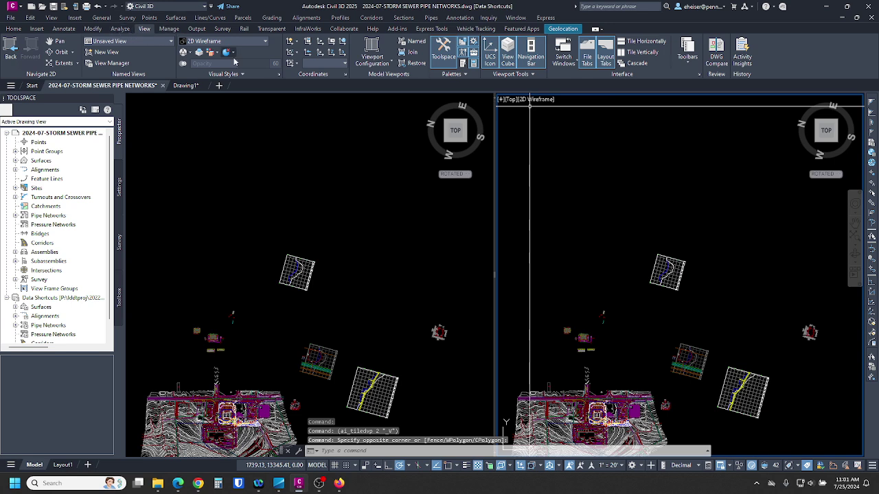
Step: Set the second viewport to the World UCS, switch it to plan view with PLAN, and frame the new PR-STORM profile view
{"action": "left_click", "coordinate": [324, 63]}
{"action": "left_click", "coordinate": [317, 79]}
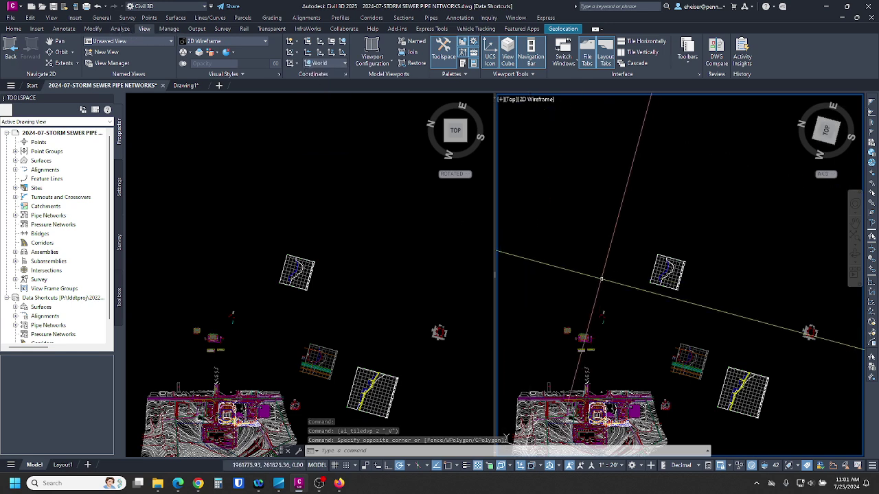
{"action": "type", "text": "PLAN"}
{"action": "key", "text": "Return"}
{"action": "key", "text": "Return"}
{"action": "middle_click_drag", "start_coordinate": [774, 372], "coordinate": [612, 329]}
{"action": "scroll", "coordinate": [687, 312], "scroll_direction": "up", "scroll_amount": 16}
{"action": "scroll", "coordinate": [696, 278], "scroll_direction": "up", "scroll_amount": 4}
{"action": "scroll", "coordinate": [698, 265], "scroll_direction": "down", "scroll_amount": 2}
{"action": "middle_click_drag", "start_coordinate": [704, 257], "coordinate": [683, 252]}
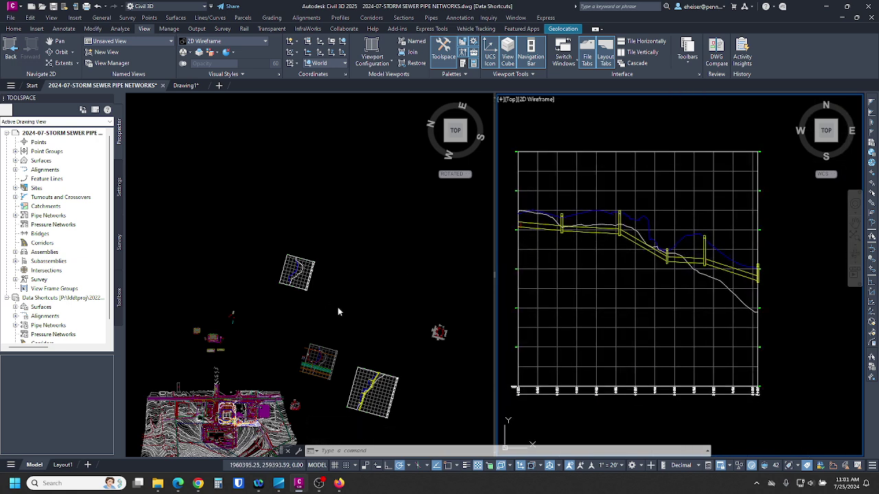
Step: Examine the storm sewer bend in the site plan viewport and the matching low stretch of pipes in the profile viewport
{"action": "left_click", "coordinate": [376, 289]}
{"action": "middle_click_drag", "start_coordinate": [266, 412], "coordinate": [321, 312]}
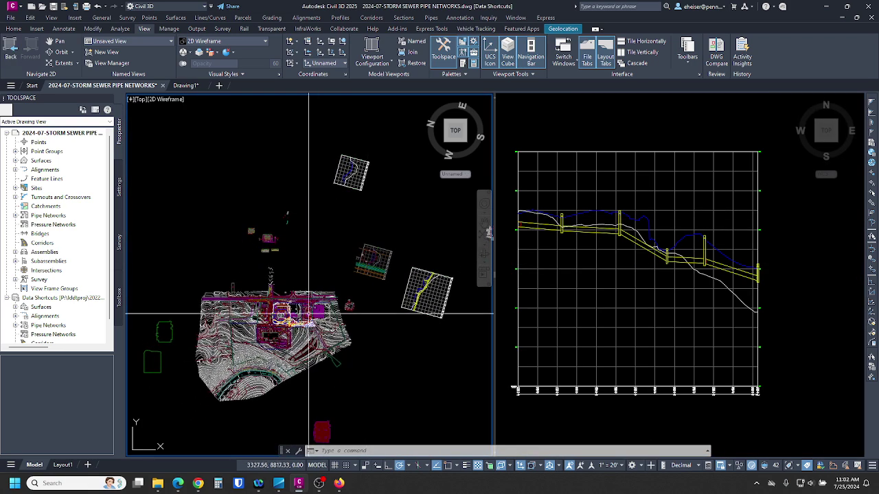
{"action": "scroll", "coordinate": [296, 321], "scroll_direction": "up", "scroll_amount": 15}
{"action": "middle_click_drag", "start_coordinate": [224, 369], "coordinate": [318, 343]}
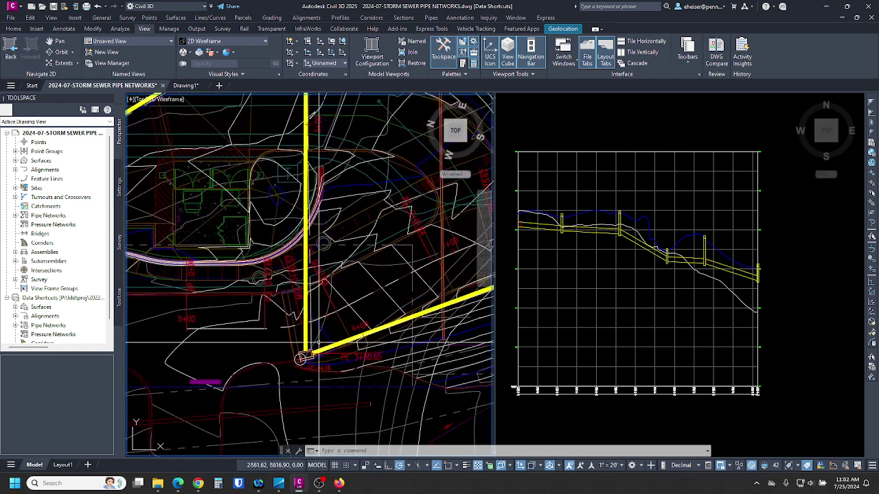
{"action": "left_click", "coordinate": [690, 308]}
{"action": "scroll", "coordinate": [712, 274], "scroll_direction": "up", "scroll_amount": 3}
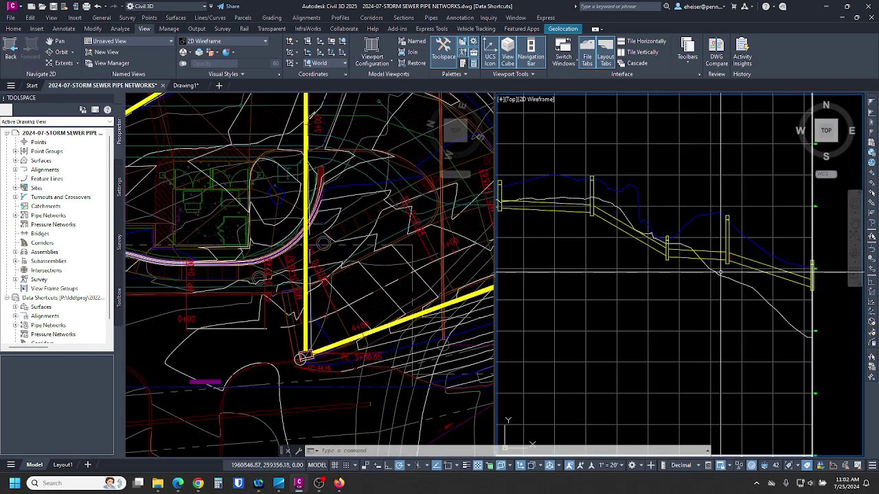
{"action": "scroll", "coordinate": [842, 269], "scroll_direction": "up", "scroll_amount": 2}
{"action": "scroll", "coordinate": [817, 252], "scroll_direction": "down", "scroll_amount": 1}
{"action": "middle_click_drag", "start_coordinate": [590, 311], "coordinate": [683, 352]}
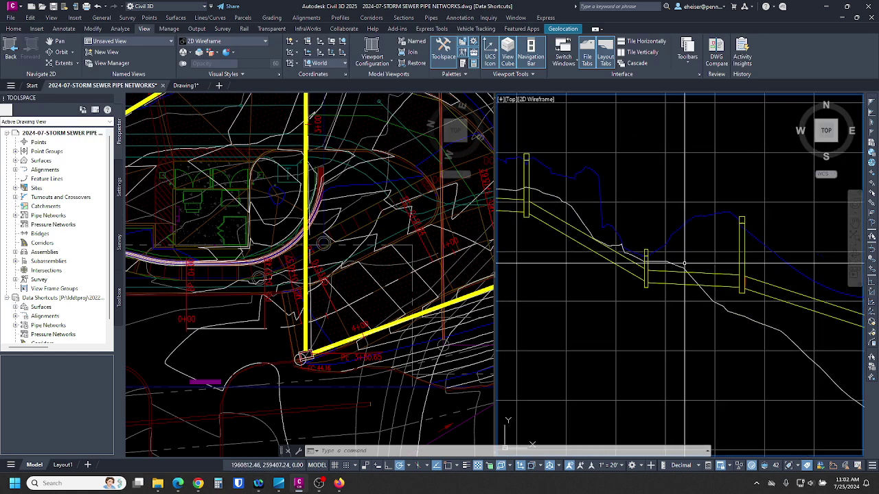
Step: Select the structure at the proposed surface's low point in the profile view and open its part properties
{"action": "left_click", "coordinate": [646, 253]}
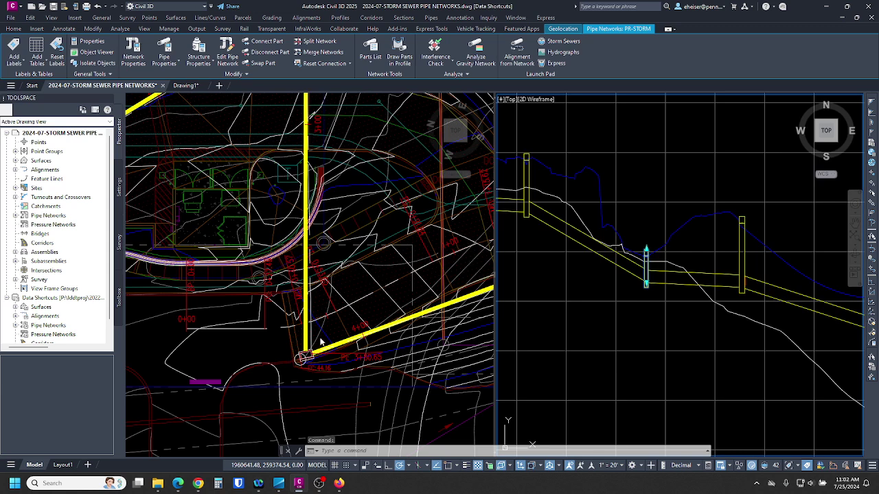
{"action": "left_click", "coordinate": [308, 364]}
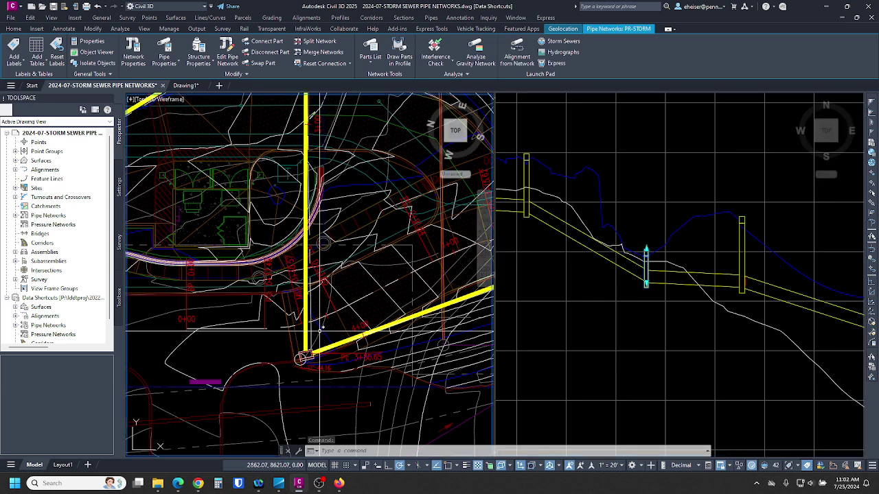
{"action": "left_click", "coordinate": [618, 298]}
{"action": "middle_click_drag", "start_coordinate": [617, 298], "coordinate": [594, 296]}
{"action": "scroll", "coordinate": [593, 297], "scroll_direction": "up", "scroll_amount": 3}
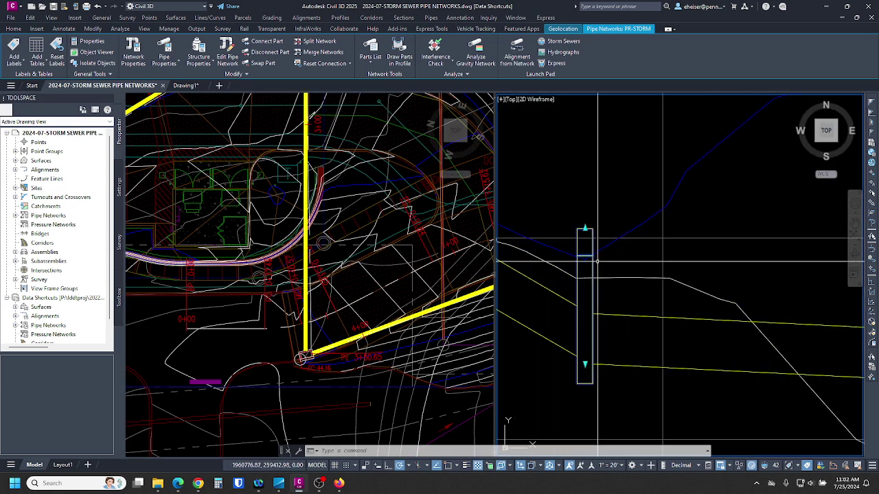
{"action": "right_click", "coordinate": [636, 256]}
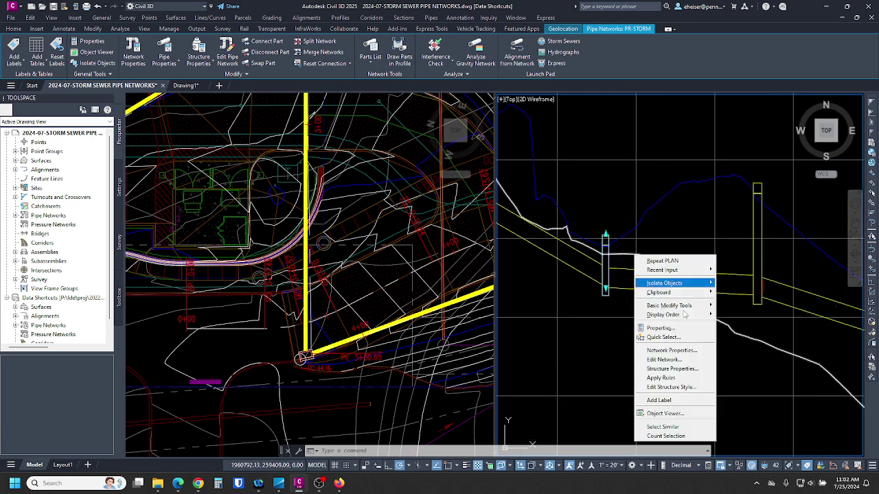
{"action": "left_click", "coordinate": [679, 369]}
{"action": "left_click", "coordinate": [246, 176]}
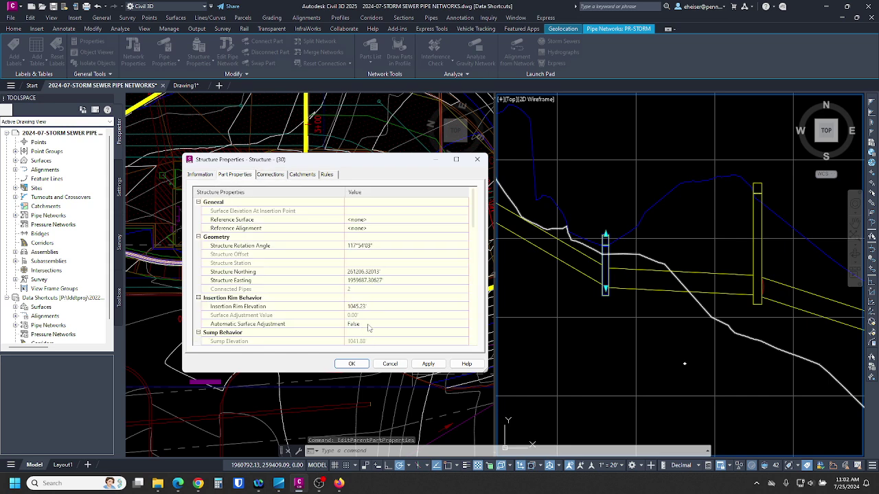
{"action": "left_click_drag", "start_coordinate": [371, 168], "coordinate": [596, 142]}
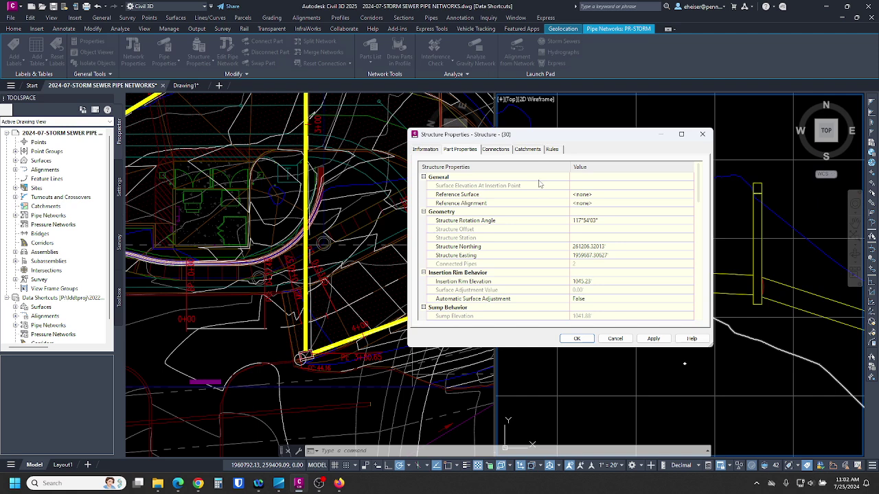
Step: Set the structure's connected pipe inverts to 1040.91' and 1040.81' and its insertion rim elevation to 1044.16', and apply the changes
{"action": "left_click", "coordinate": [495, 150]}
{"action": "left_click", "coordinate": [618, 193]}
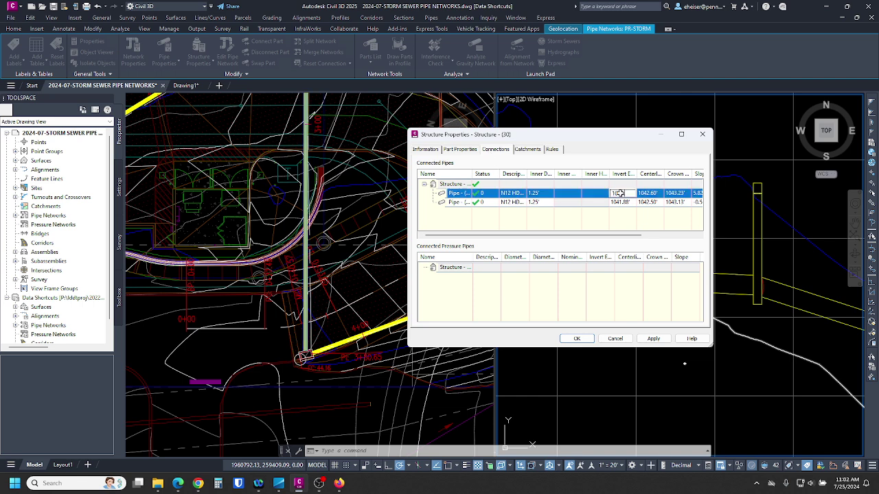
{"action": "left_click", "coordinate": [654, 339]}
{"action": "left_click", "coordinate": [620, 202]}
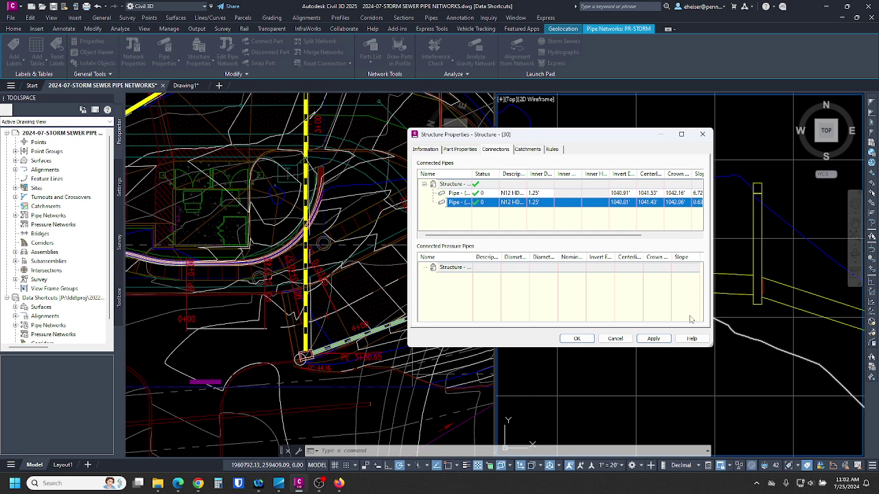
{"action": "left_click", "coordinate": [654, 339]}
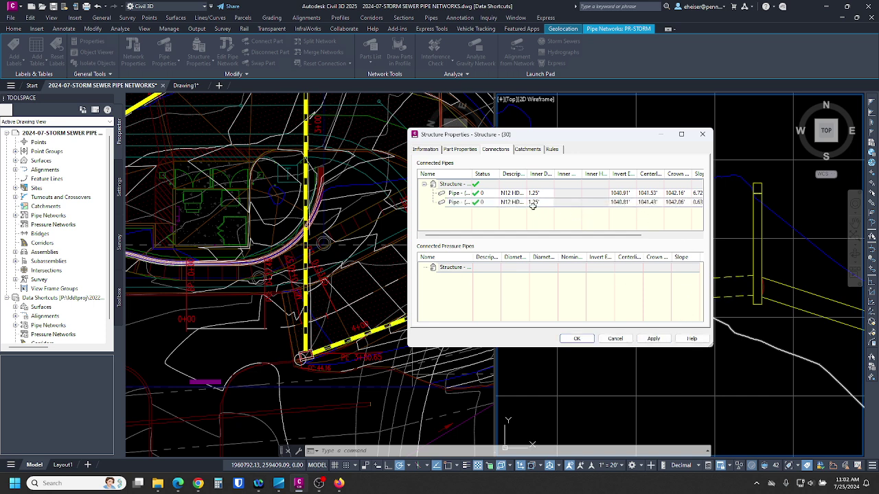
{"action": "left_click", "coordinate": [461, 150]}
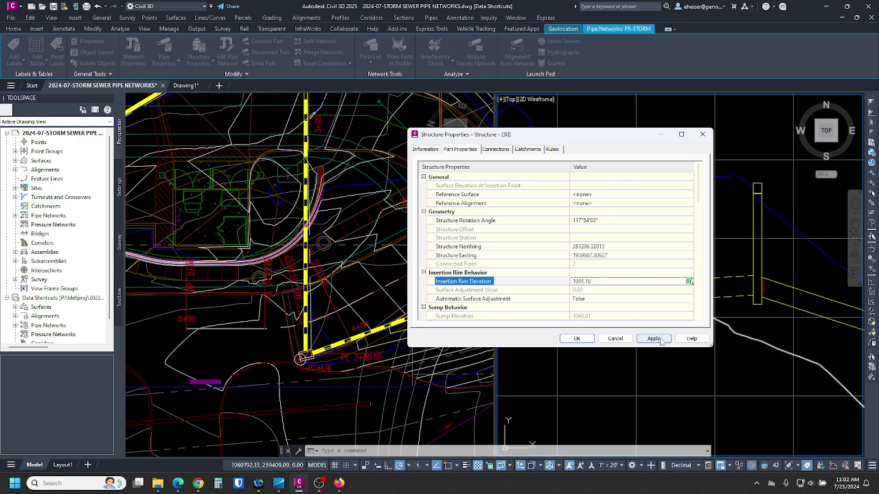
{"action": "left_click", "coordinate": [577, 339]}
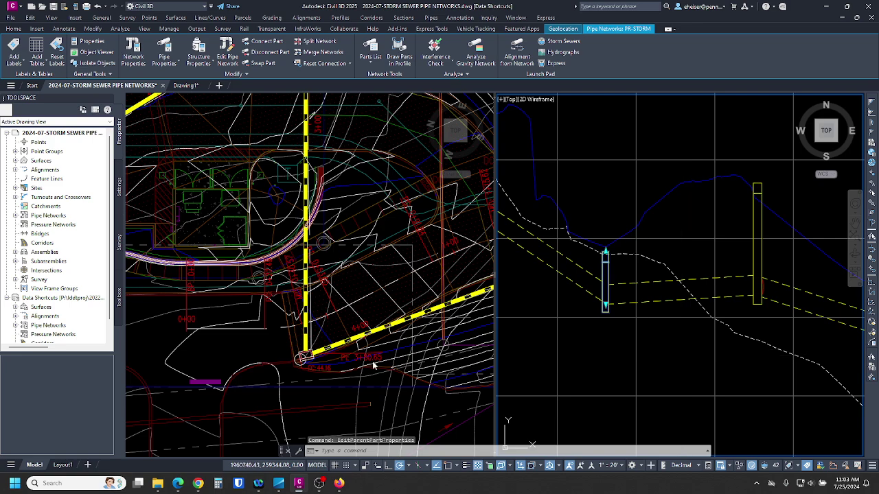
Step: Review the adjusted structure and its adjoining pipes in both the site plan and the profile, and clear the selection
{"action": "left_click", "coordinate": [377, 335]}
{"action": "scroll", "coordinate": [405, 266], "scroll_direction": "down", "scroll_amount": 2}
{"action": "middle_click_drag", "start_coordinate": [405, 266], "coordinate": [297, 319]}
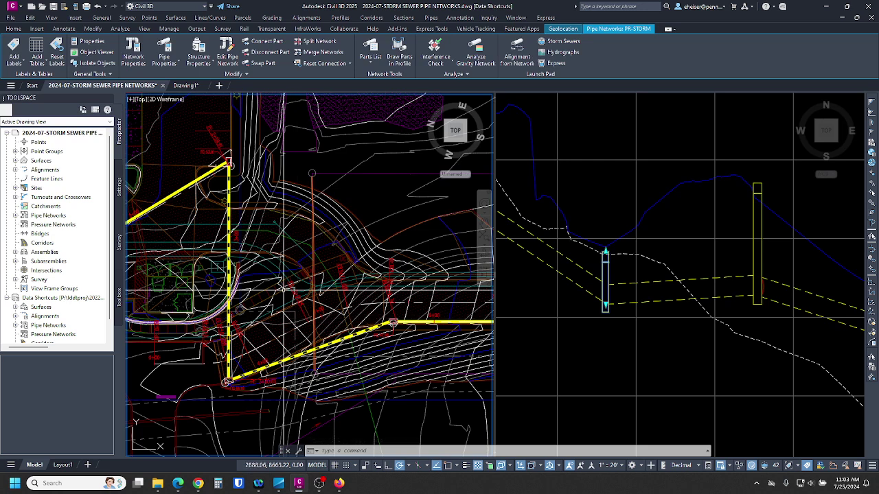
{"action": "left_click", "coordinate": [555, 273]}
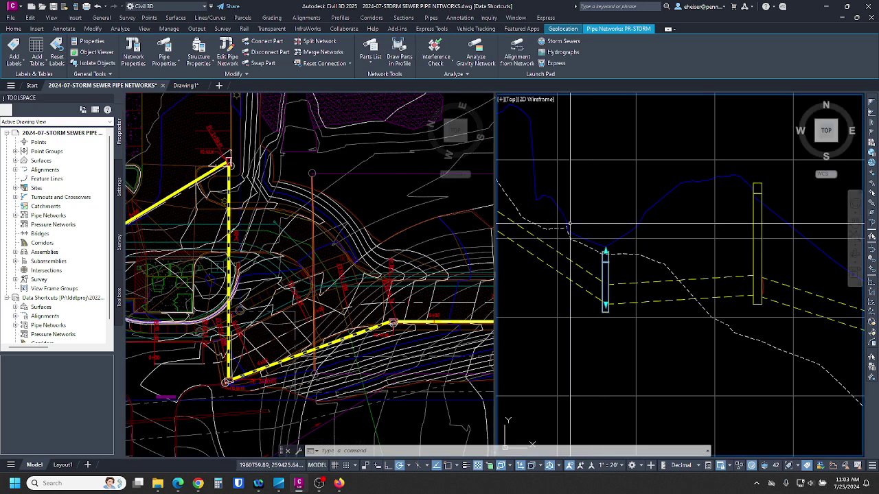
{"action": "middle_click_drag", "start_coordinate": [541, 199], "coordinate": [601, 245]}
{"action": "scroll", "coordinate": [754, 289], "scroll_direction": "down", "scroll_amount": 2}
{"action": "middle_click_drag", "start_coordinate": [765, 305], "coordinate": [732, 309]}
{"action": "key", "text": "Escape"}
{"action": "key", "text": "Escape"}
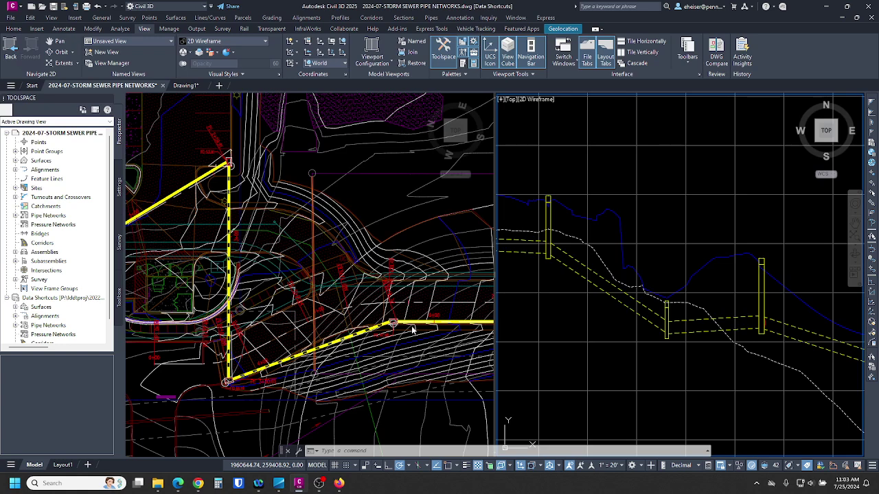
Step: Compare the pipe route around the curved curb in plan with the surface profiles upstream of the low structure in the profile view
{"action": "left_click", "coordinate": [364, 289]}
{"action": "scroll", "coordinate": [365, 264], "scroll_direction": "down", "scroll_amount": 2}
{"action": "scroll", "coordinate": [357, 289], "scroll_direction": "up", "scroll_amount": 2}
{"action": "left_click", "coordinate": [667, 289]}
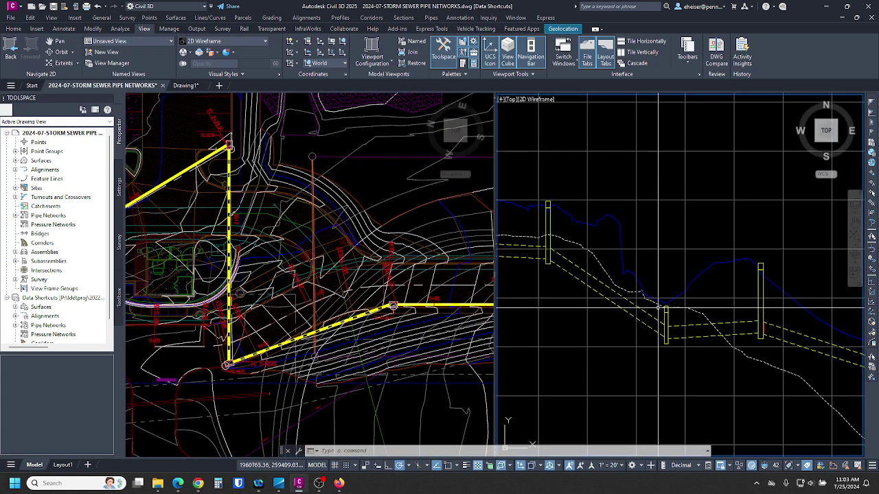
{"action": "scroll", "coordinate": [640, 296], "scroll_direction": "up", "scroll_amount": 2}
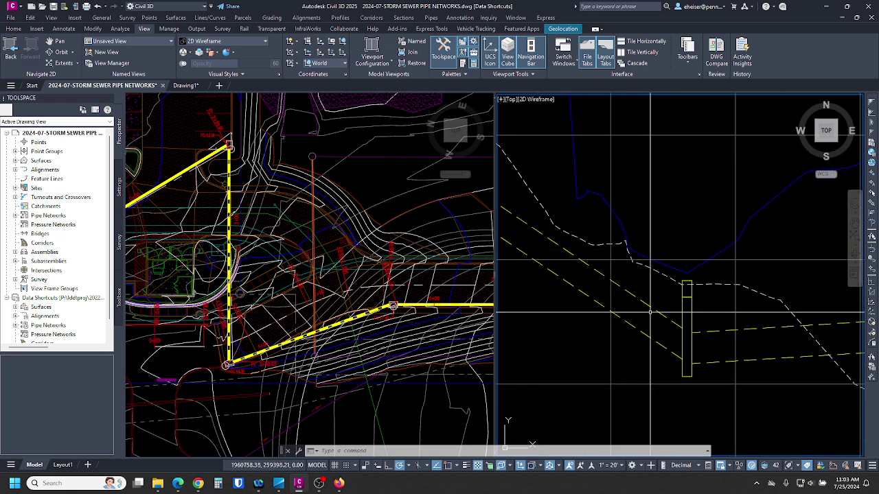
{"action": "left_click", "coordinate": [228, 258]}
{"action": "scroll", "coordinate": [228, 259], "scroll_direction": "up", "scroll_amount": 2}
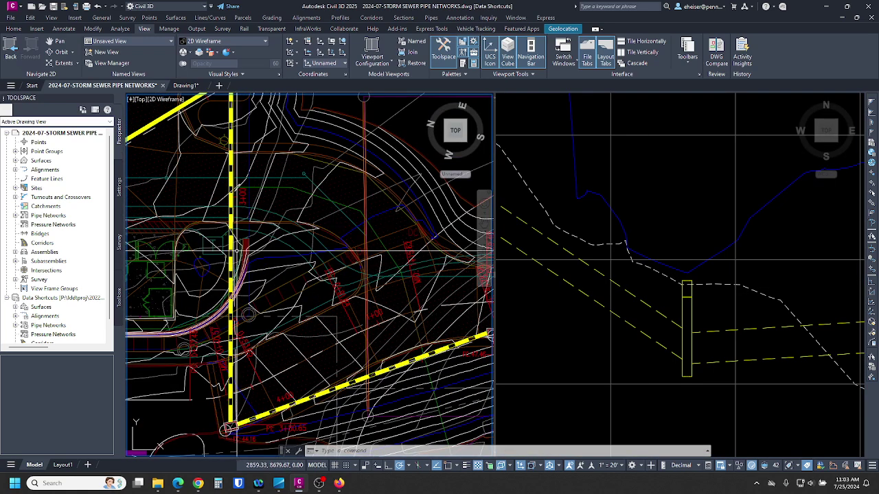
{"action": "scroll", "coordinate": [230, 282], "scroll_direction": "up", "scroll_amount": 2}
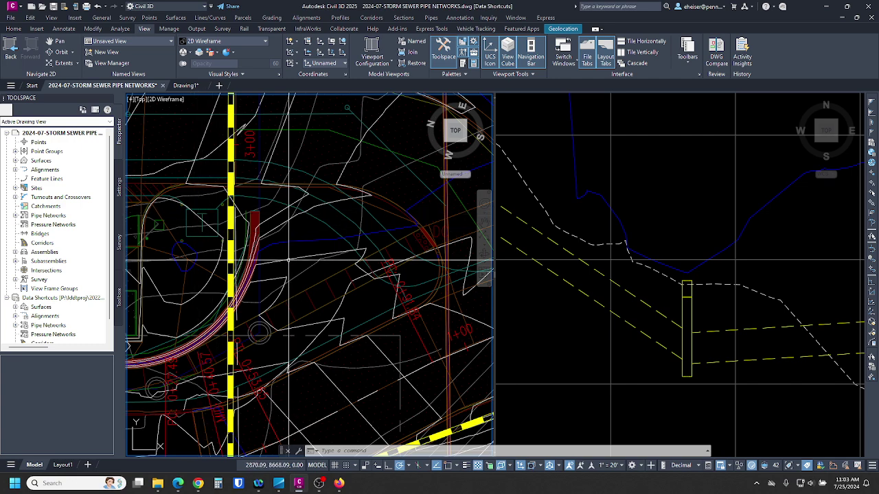
{"action": "scroll", "coordinate": [254, 211], "scroll_direction": "down", "scroll_amount": 2}
{"action": "scroll", "coordinate": [254, 211], "scroll_direction": "down", "scroll_amount": 1}
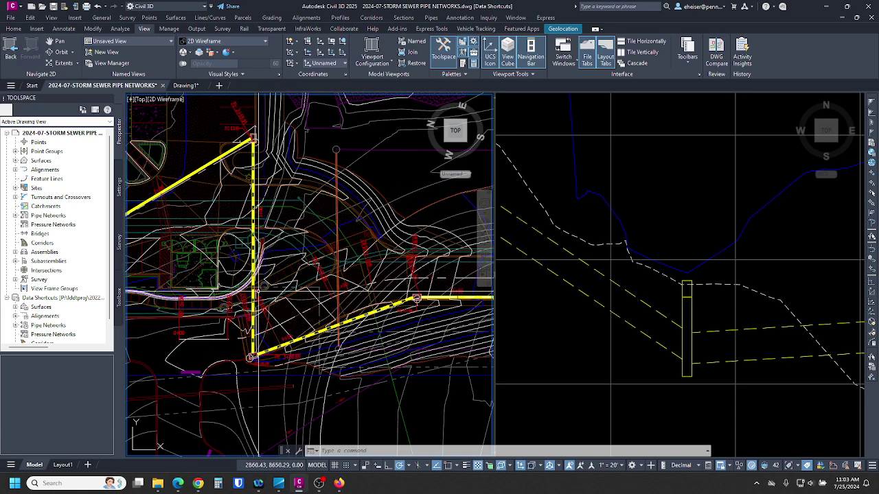
{"action": "left_click", "coordinate": [749, 260]}
{"action": "scroll", "coordinate": [750, 259], "scroll_direction": "down", "scroll_amount": 2}
{"action": "middle_click_drag", "start_coordinate": [750, 259], "coordinate": [678, 250]}
{"action": "key", "text": "Escape"}
{"action": "key", "text": "Escape"}
{"action": "key", "text": "Escape"}
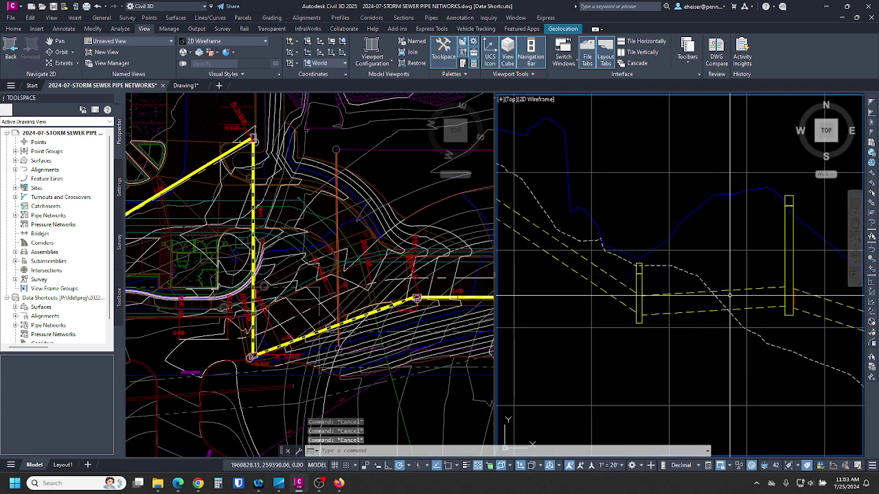
Step: Set the hold-start slope to -0.5% for the pipe between the low structure and the next taller structure in the profile
{"action": "middle_click_drag", "start_coordinate": [749, 290], "coordinate": [677, 281]}
{"action": "left_click", "coordinate": [708, 279]}
{"action": "scroll", "coordinate": [756, 280], "scroll_direction": "down", "scroll_amount": 2}
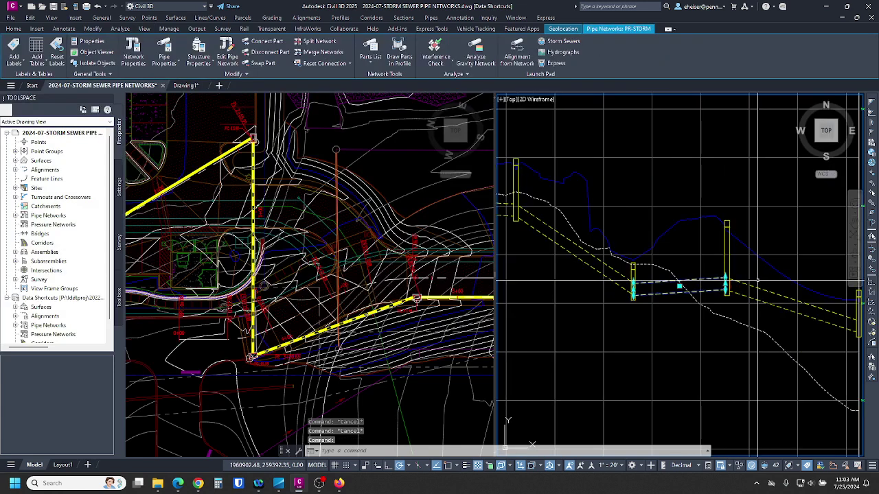
{"action": "scroll", "coordinate": [758, 280], "scroll_direction": "down", "scroll_amount": 2}
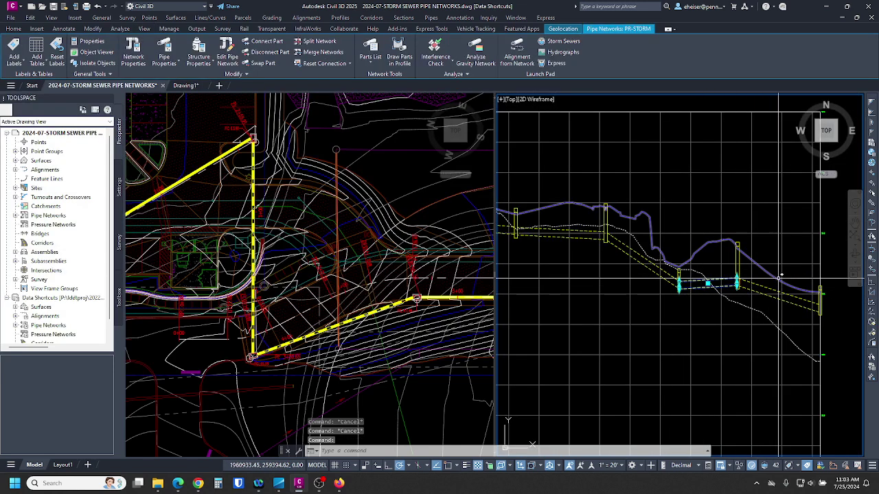
{"action": "scroll", "coordinate": [601, 320], "scroll_direction": "up", "scroll_amount": 2}
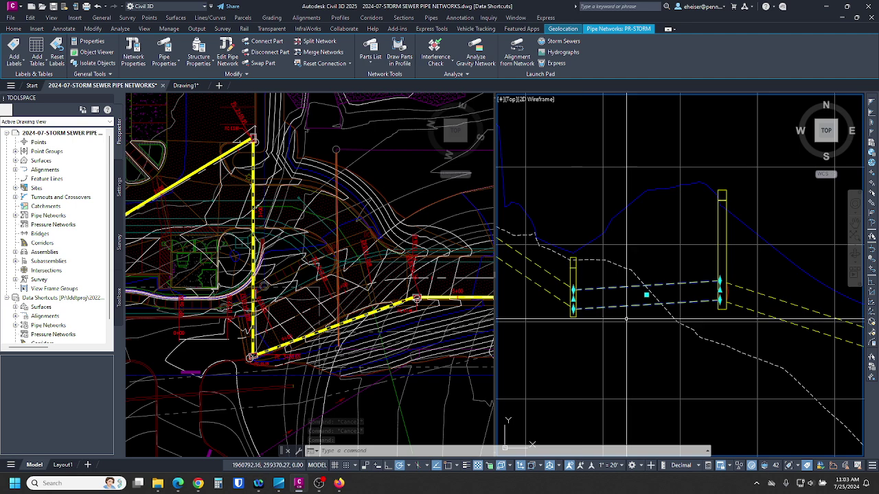
{"action": "middle_click_drag", "start_coordinate": [602, 320], "coordinate": [538, 322]}
{"action": "right_click", "coordinate": [654, 243]}
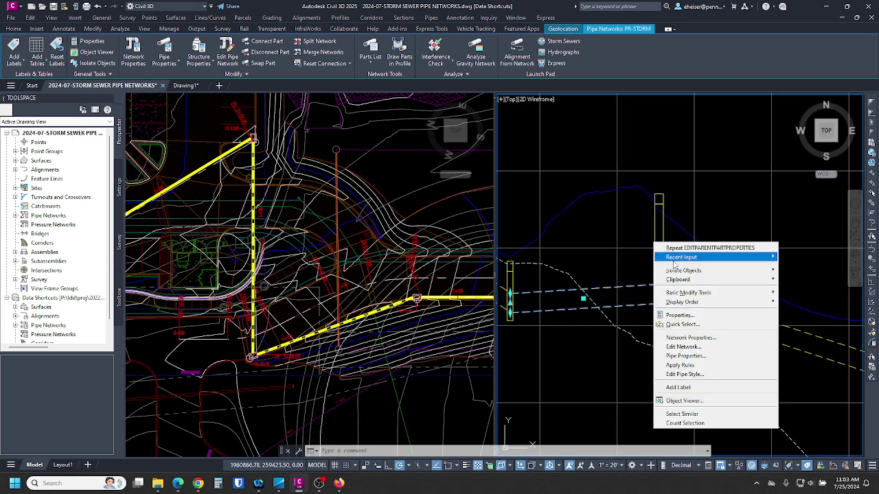
{"action": "left_click", "coordinate": [697, 357]}
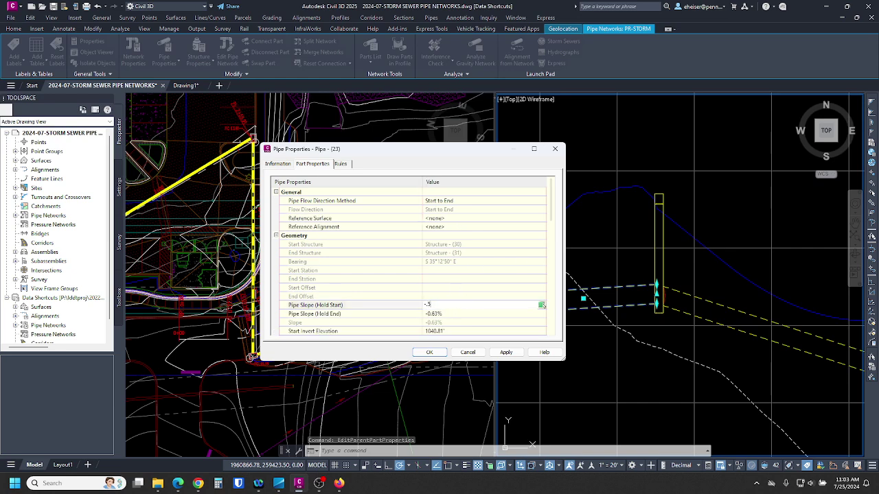
{"action": "left_click", "coordinate": [498, 358]}
{"action": "left_click", "coordinate": [429, 352]}
{"action": "key", "text": "Escape"}
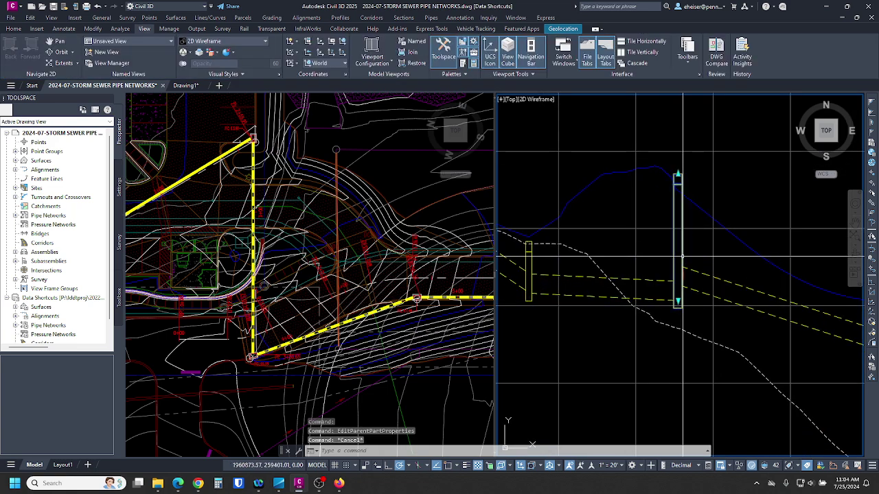
Step: Lower the outgoing pipe's invert at the tall structure to just below the incoming pipe's 1040.34' invert, and accept the structure properties
{"action": "left_click", "coordinate": [683, 256]}
{"action": "right_click", "coordinate": [694, 254]}
{"action": "left_click", "coordinate": [732, 367]}
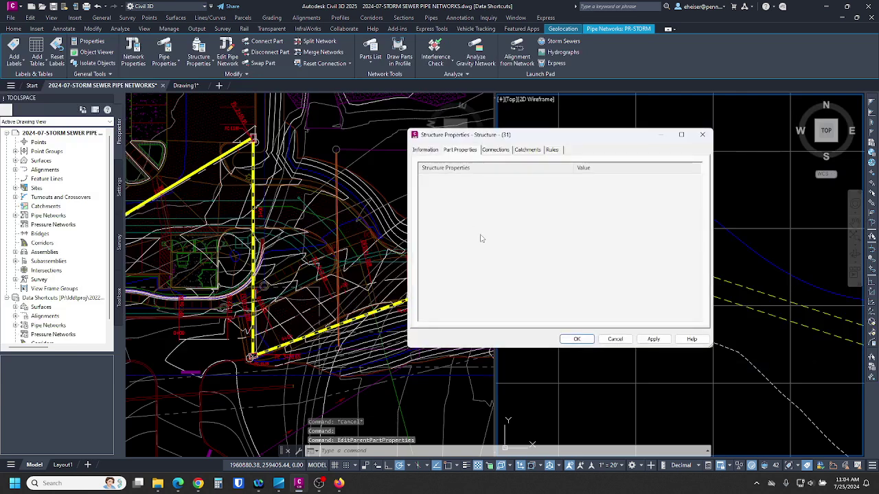
{"action": "left_click", "coordinate": [494, 150]}
{"action": "left_click", "coordinate": [621, 203]}
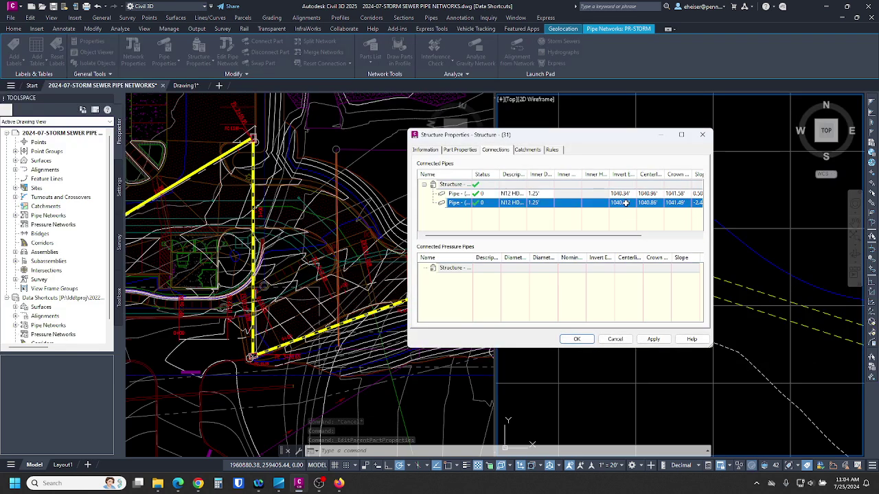
{"action": "left_click", "coordinate": [576, 340]}
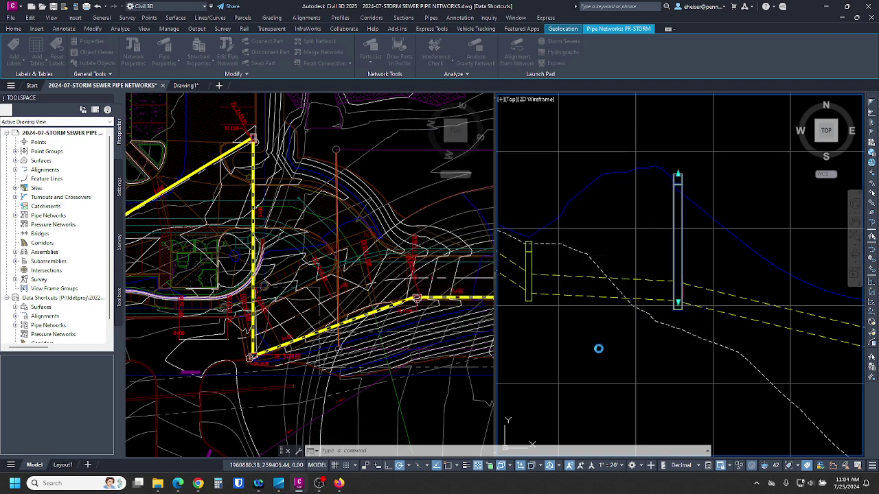
Step: Check the vertical cover between the blue surface profile and the last downstream pipe using a temporary polyline started on the surface line
{"action": "scroll", "coordinate": [626, 269], "scroll_direction": "down", "scroll_amount": 3}
{"action": "scroll", "coordinate": [706, 278], "scroll_direction": "up", "scroll_amount": 3}
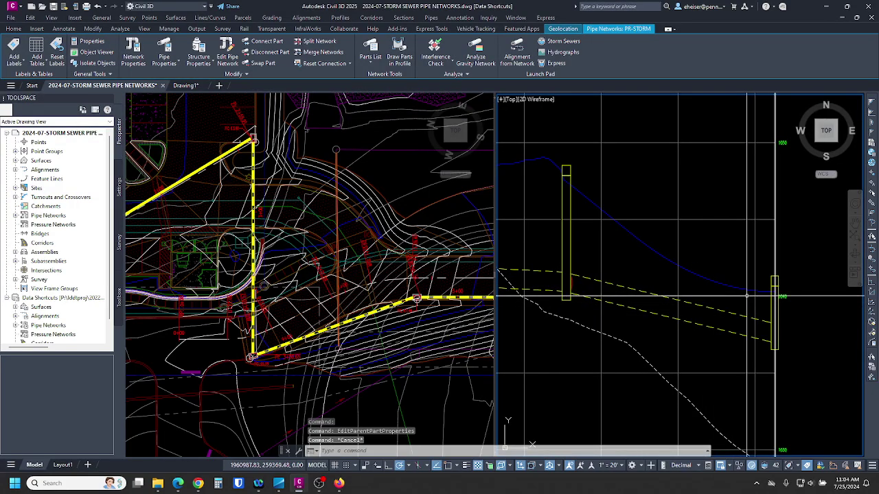
{"action": "key", "text": "Escape"}
{"action": "type", "text": "pl"}
{"action": "key", "text": "Return"}
{"action": "scroll", "coordinate": [736, 296], "scroll_direction": "up", "scroll_amount": 2}
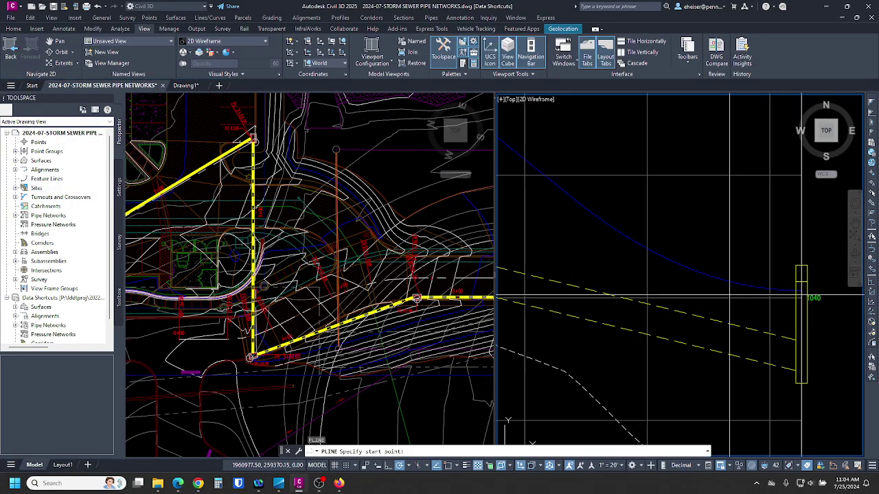
{"action": "right_click", "coordinate": [729, 273], "text": "shift"}
{"action": "left_click", "coordinate": [749, 243]}
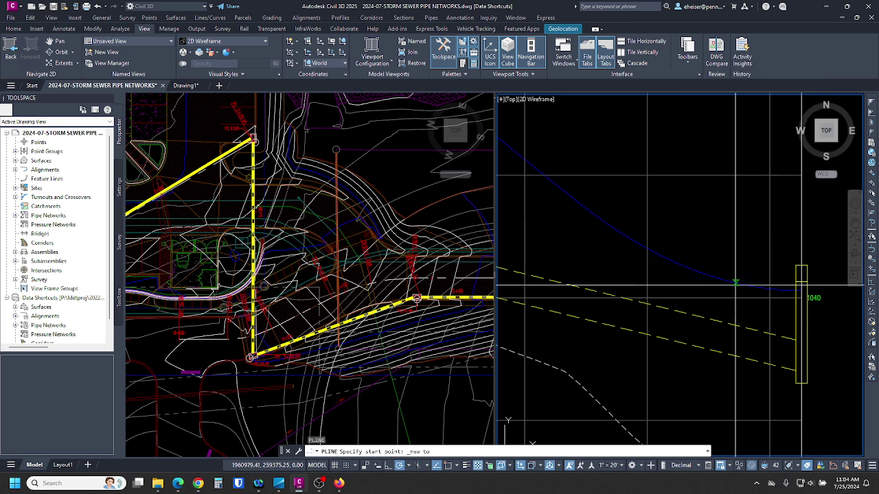
{"action": "left_click", "coordinate": [735, 282]}
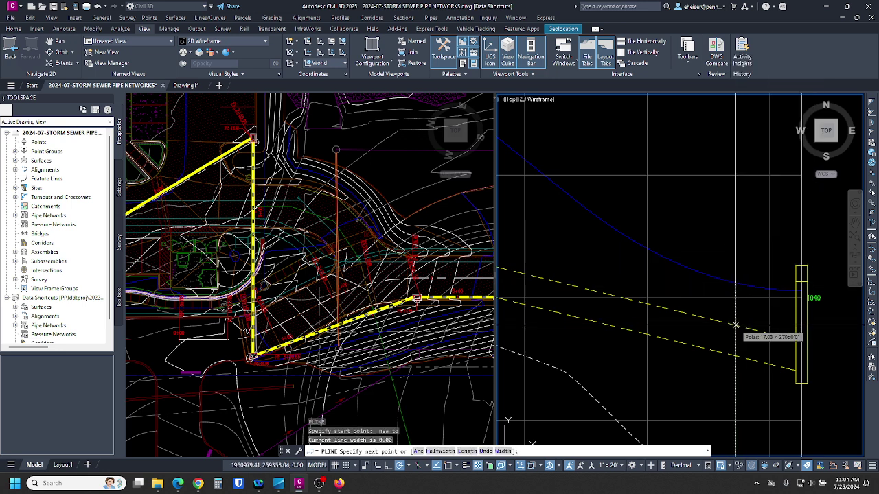
{"action": "key", "text": "Escape"}
{"action": "scroll", "coordinate": [802, 328], "scroll_direction": "down", "scroll_amount": 3}
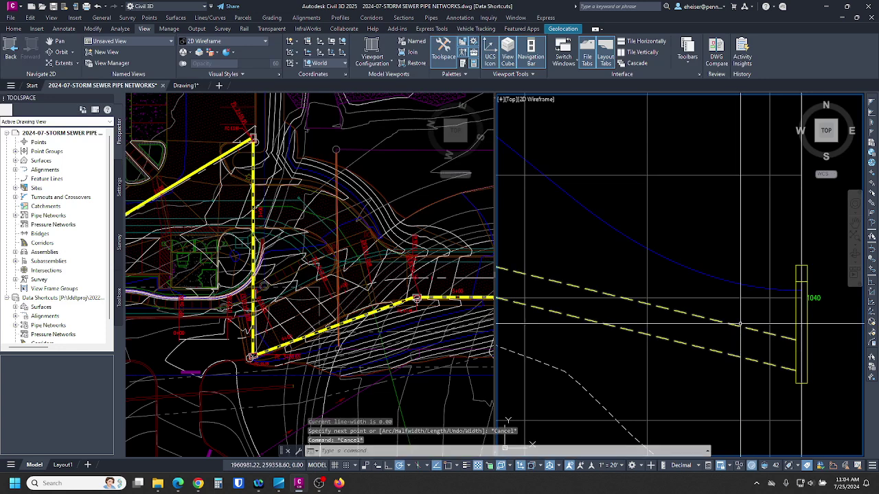
{"action": "left_click", "coordinate": [802, 328]}
{"action": "scroll", "coordinate": [801, 328], "scroll_direction": "up", "scroll_amount": 2}
{"action": "left_click", "coordinate": [809, 339]}
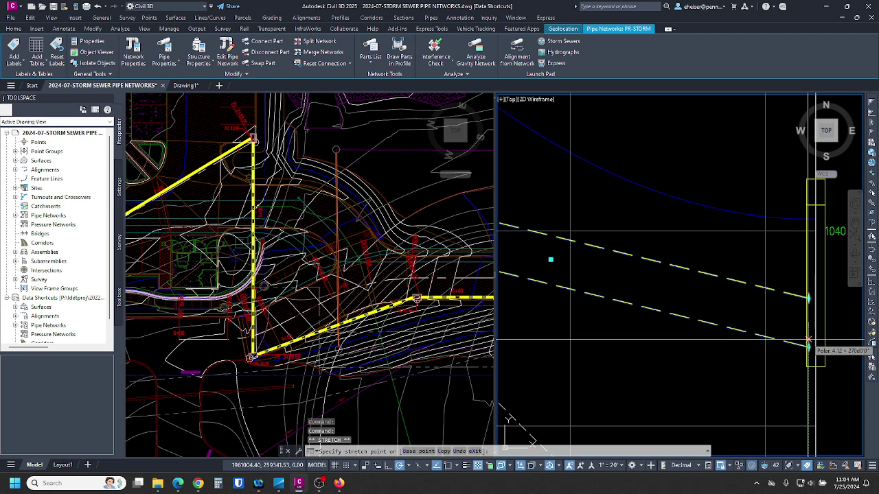
{"action": "key", "text": "Escape"}
{"action": "scroll", "coordinate": [795, 285], "scroll_direction": "down", "scroll_amount": 3}
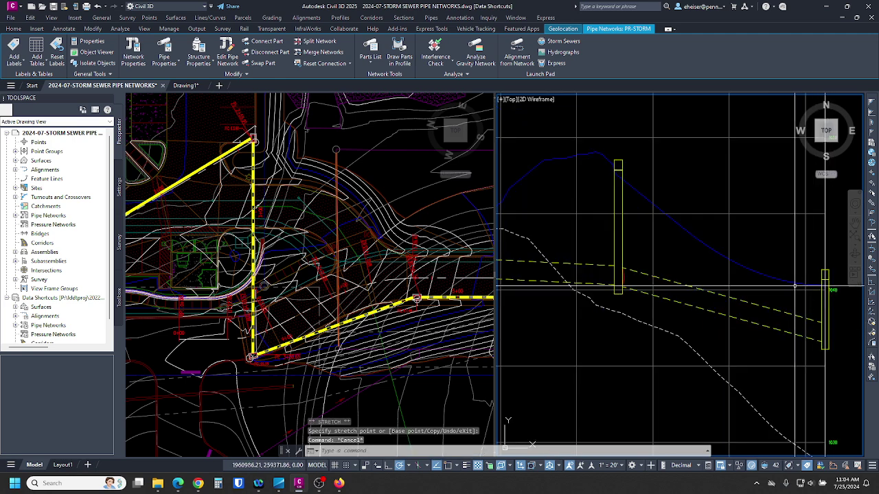
{"action": "key", "text": "Escape"}
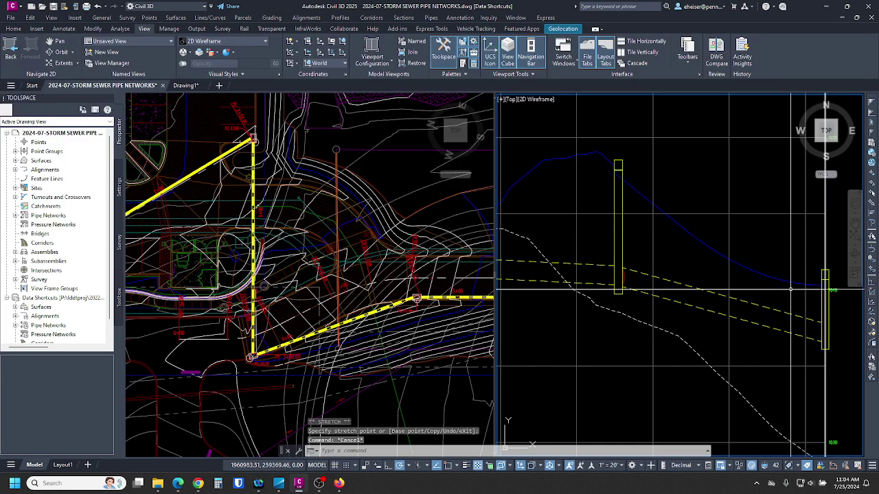
Step: Select the PR-STORM alignment in plan and examine how it lines up with the pipe ends at the structures
{"action": "left_click", "coordinate": [354, 272]}
{"action": "scroll", "coordinate": [390, 205], "scroll_direction": "down", "scroll_amount": 2}
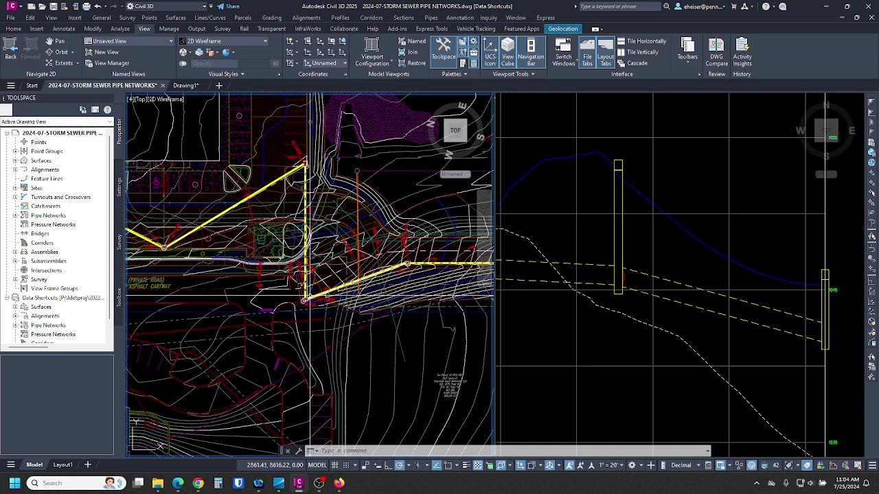
{"action": "middle_click_drag", "start_coordinate": [230, 309], "coordinate": [400, 370]}
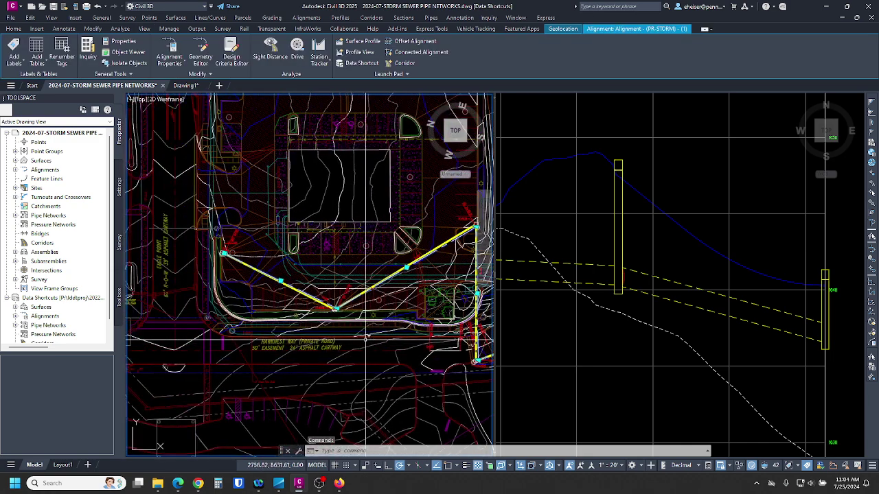
{"action": "scroll", "coordinate": [255, 246], "scroll_direction": "up", "scroll_amount": 8}
{"action": "scroll", "coordinate": [257, 245], "scroll_direction": "up", "scroll_amount": 4}
{"action": "scroll", "coordinate": [224, 232], "scroll_direction": "down", "scroll_amount": 8}
{"action": "middle_click_drag", "start_coordinate": [440, 332], "coordinate": [168, 228]}
{"action": "scroll", "coordinate": [253, 264], "scroll_direction": "up", "scroll_amount": 5}
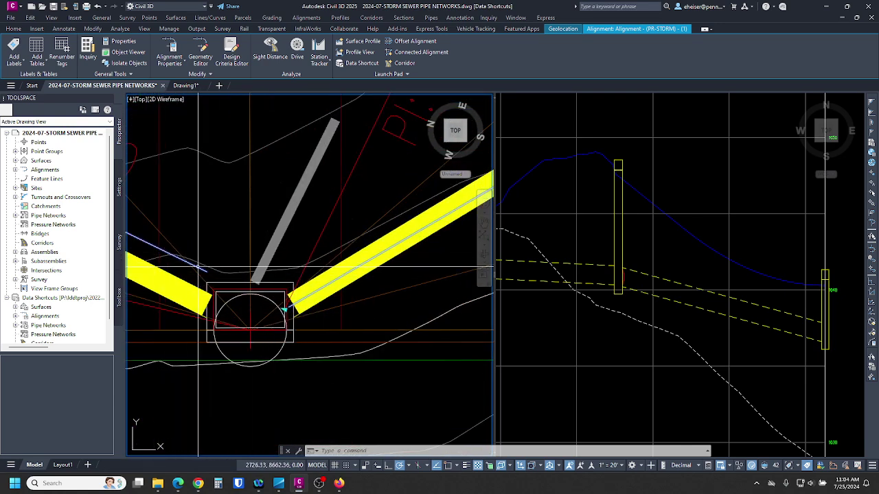
{"action": "scroll", "coordinate": [453, 321], "scroll_direction": "down", "scroll_amount": 4}
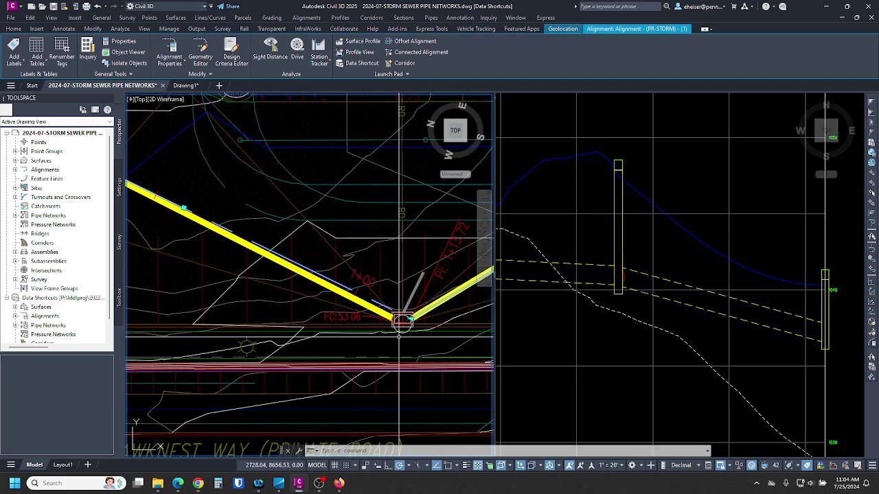
{"action": "scroll", "coordinate": [389, 295], "scroll_direction": "down", "scroll_amount": 2}
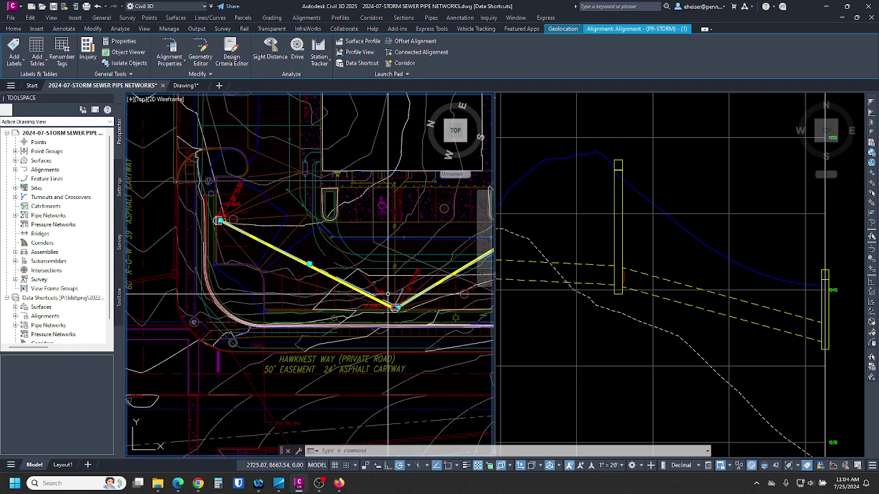
Step: Open the alignment for geometry editing and insert a PI where the first pipe enters the structure at station 1+13.72
{"action": "left_click", "coordinate": [201, 55]}
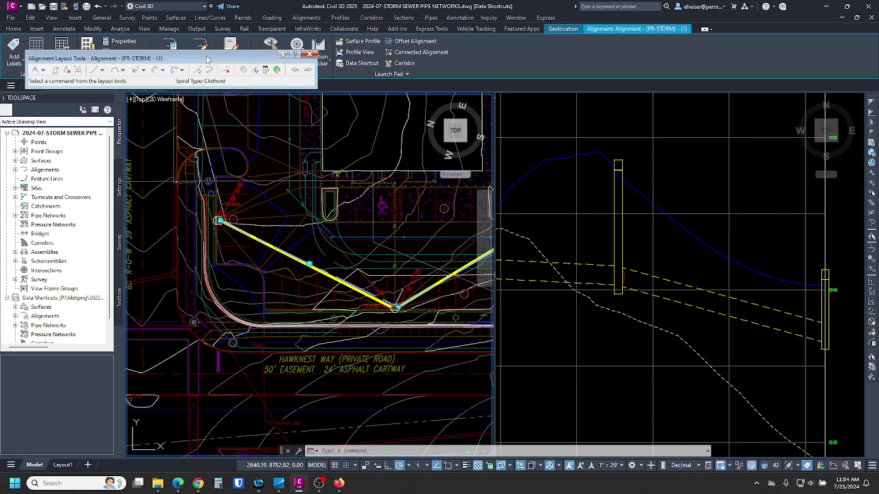
{"action": "left_click", "coordinate": [56, 71]}
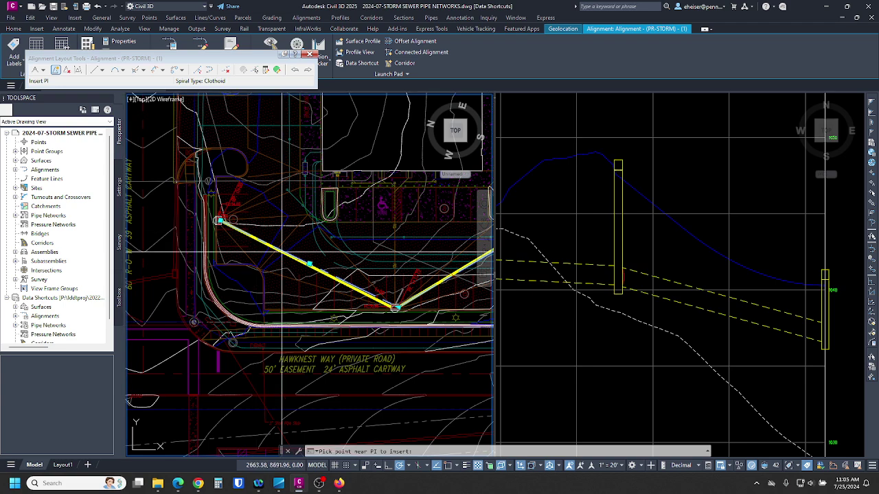
{"action": "scroll", "coordinate": [388, 301], "scroll_direction": "up", "scroll_amount": 3}
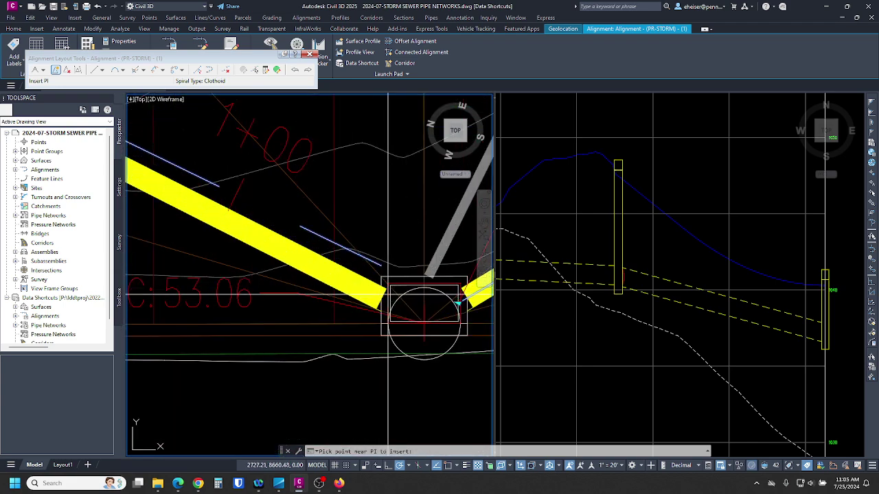
{"action": "scroll", "coordinate": [385, 302], "scroll_direction": "up", "scroll_amount": 4}
{"action": "scroll", "coordinate": [385, 306], "scroll_direction": "down", "scroll_amount": 6}
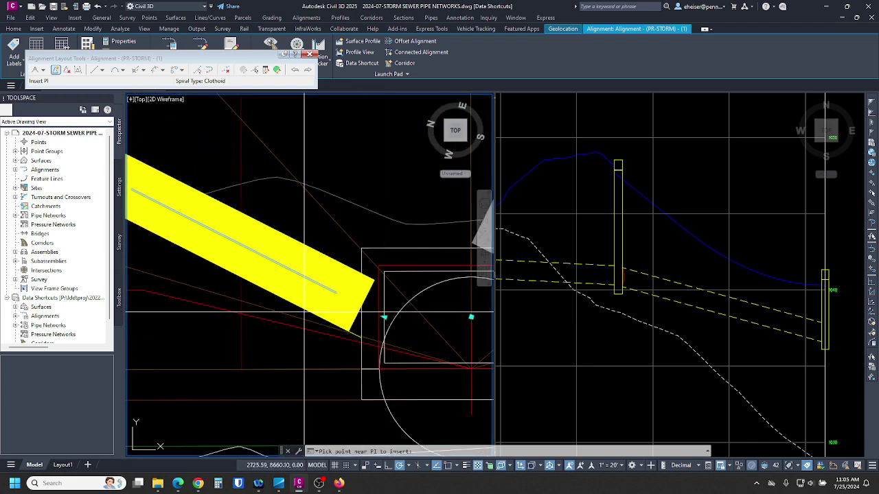
Step: Insert an alignment PI on the inner wall of the upper-bend structure, where the diagonal pipe enters it
{"action": "scroll", "coordinate": [151, 403], "scroll_direction": "up", "scroll_amount": 8}
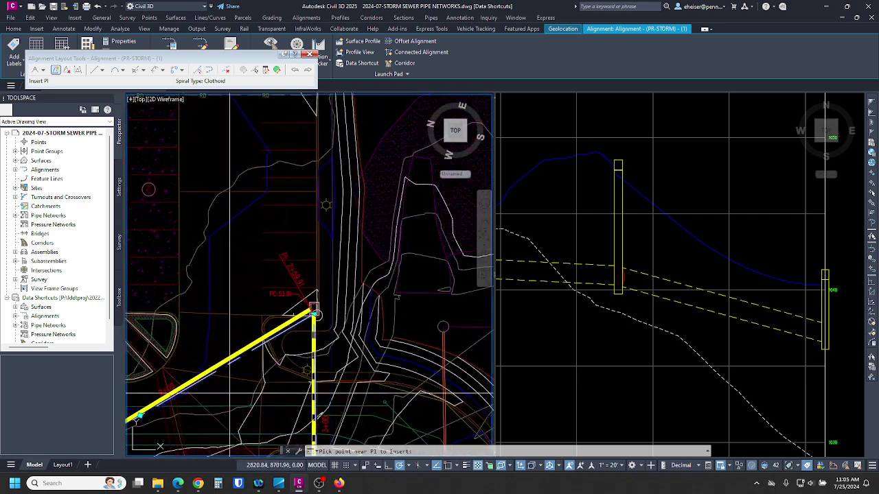
{"action": "scroll", "coordinate": [334, 327], "scroll_direction": "up", "scroll_amount": 4}
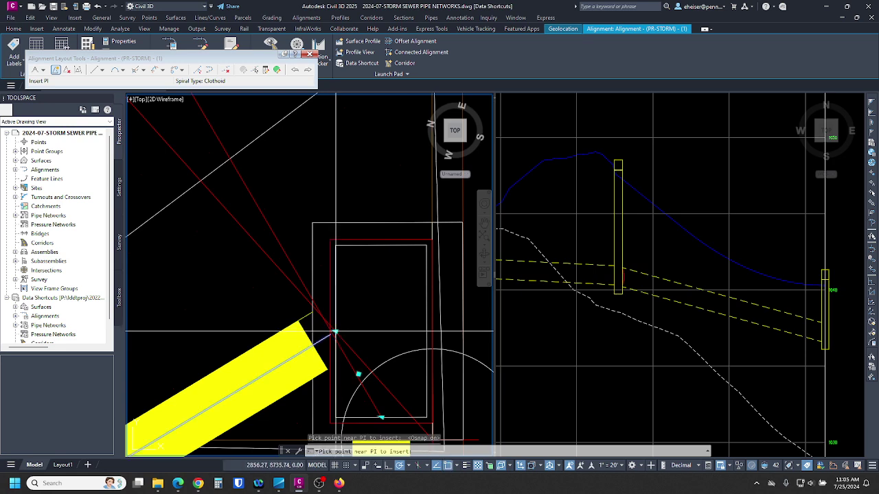
{"action": "scroll", "coordinate": [401, 209], "scroll_direction": "down", "scroll_amount": 4}
{"action": "scroll", "coordinate": [393, 248], "scroll_direction": "up", "scroll_amount": 2}
Step: Insert an alignment PI on the wall of the lower corner structure, where the vertical pipe run in plan enters
{"action": "scroll", "coordinate": [382, 196], "scroll_direction": "down", "scroll_amount": 8}
{"action": "scroll", "coordinate": [379, 395], "scroll_direction": "up", "scroll_amount": 8}
{"action": "scroll", "coordinate": [381, 414], "scroll_direction": "up", "scroll_amount": 3}
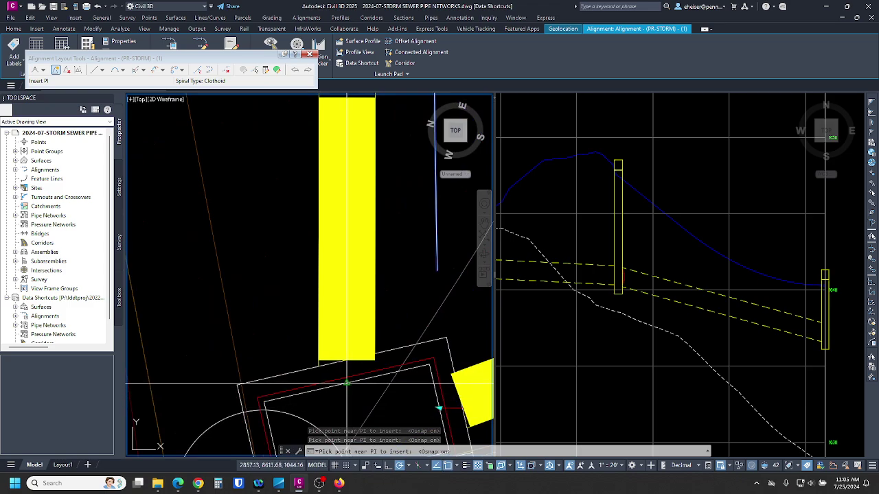
{"action": "scroll", "coordinate": [253, 345], "scroll_direction": "down", "scroll_amount": 8}
Step: Insert an alignment PI on the inner wall of the next downstream structure, where the pipe from the lower corner enters
{"action": "middle_click_drag", "start_coordinate": [405, 288], "coordinate": [202, 364]}
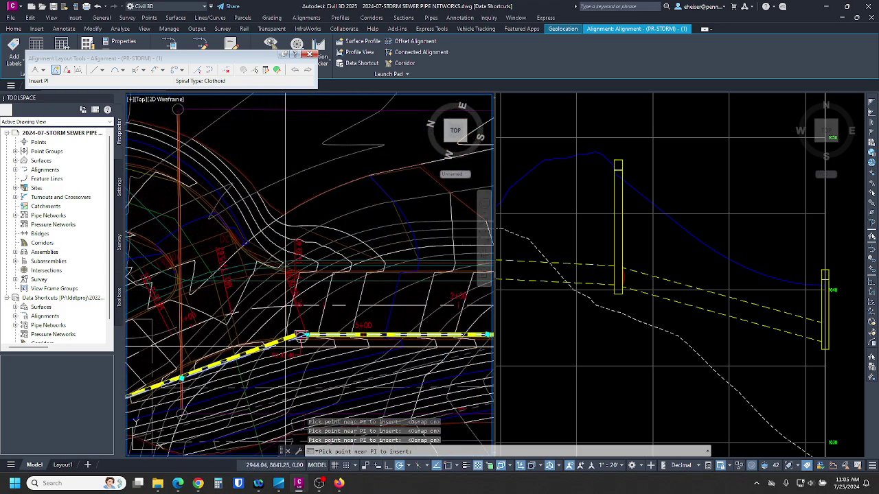
{"action": "scroll", "coordinate": [297, 334], "scroll_direction": "up", "scroll_amount": 6}
{"action": "scroll", "coordinate": [331, 322], "scroll_direction": "up", "scroll_amount": 3}
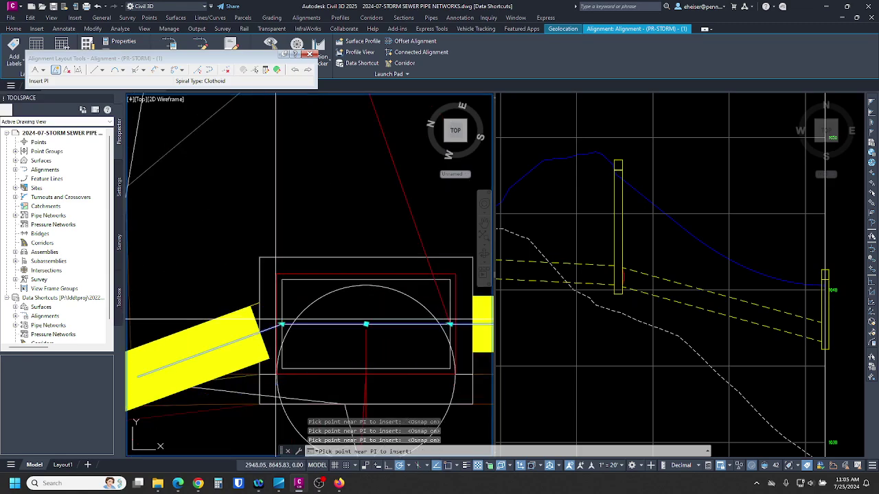
{"action": "scroll", "coordinate": [190, 299], "scroll_direction": "down", "scroll_amount": 9}
Step: Check both ends of the alignment, and move its 0+00 start point from the first structure's inner wall to the structure's insertion point
{"action": "middle_click_drag", "start_coordinate": [320, 308], "coordinate": [175, 324]}
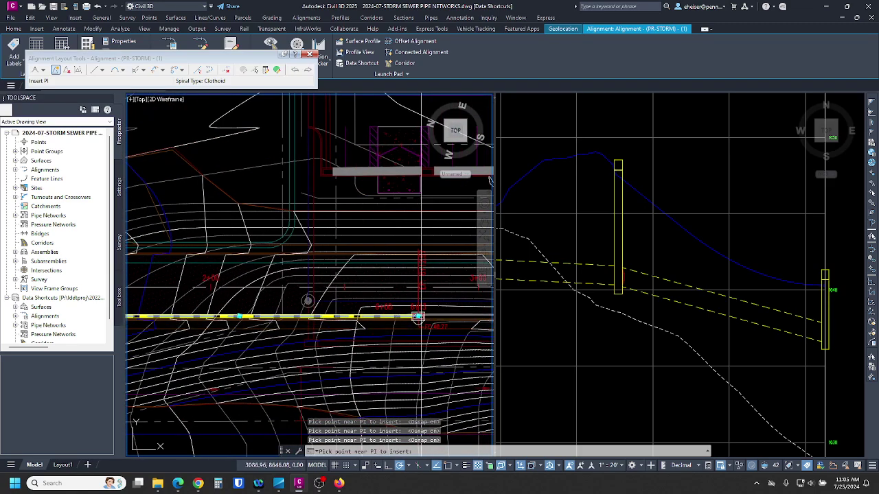
{"action": "scroll", "coordinate": [422, 317], "scroll_direction": "up", "scroll_amount": 7}
{"action": "scroll", "coordinate": [460, 324], "scroll_direction": "down", "scroll_amount": 12}
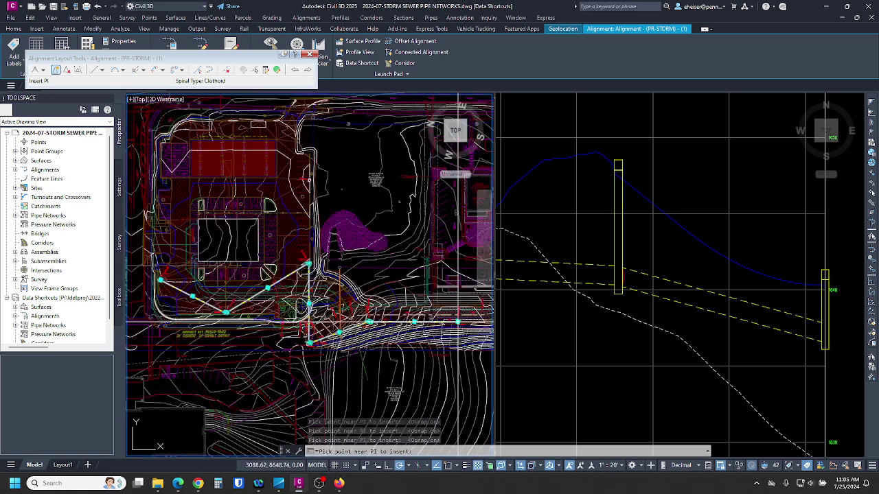
{"action": "scroll", "coordinate": [324, 303], "scroll_direction": "up", "scroll_amount": 6}
{"action": "scroll", "coordinate": [275, 308], "scroll_direction": "up", "scroll_amount": 5}
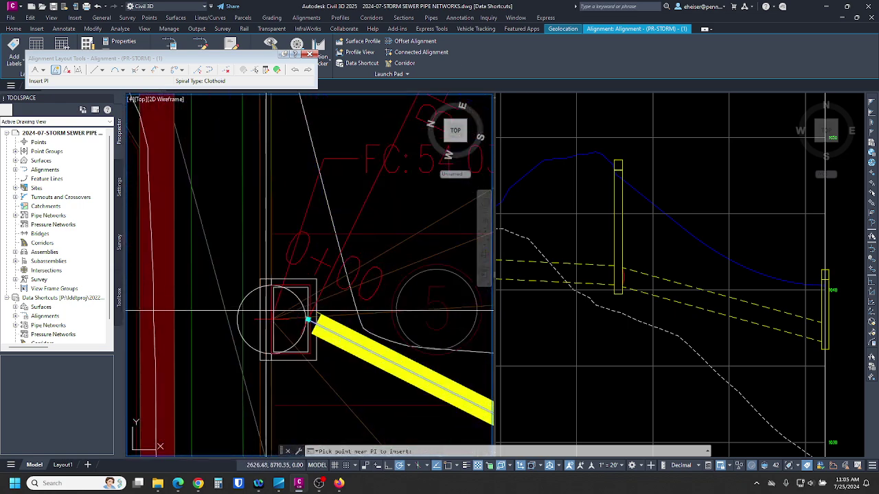
{"action": "left_click", "coordinate": [569, 350]}
{"action": "scroll", "coordinate": [569, 349], "scroll_direction": "down", "scroll_amount": 5}
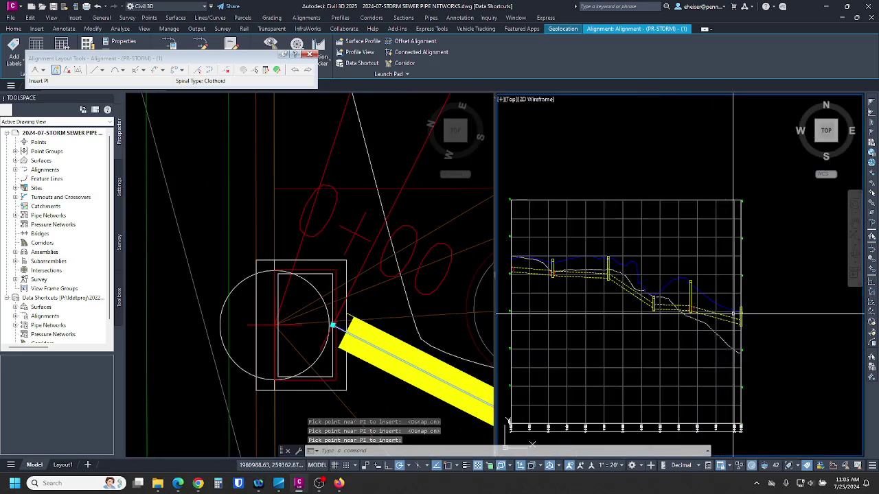
{"action": "left_click", "coordinate": [316, 339]}
{"action": "left_click", "coordinate": [333, 325]}
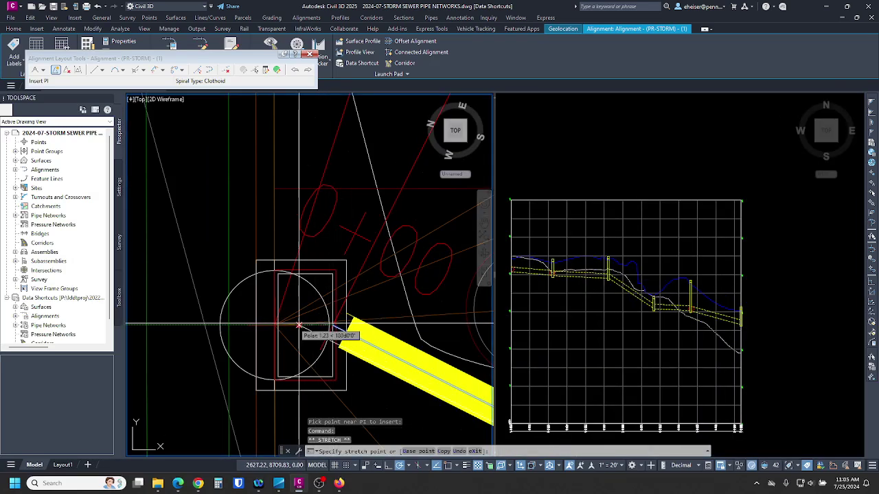
{"action": "scroll", "coordinate": [276, 324], "scroll_direction": "up", "scroll_amount": 2}
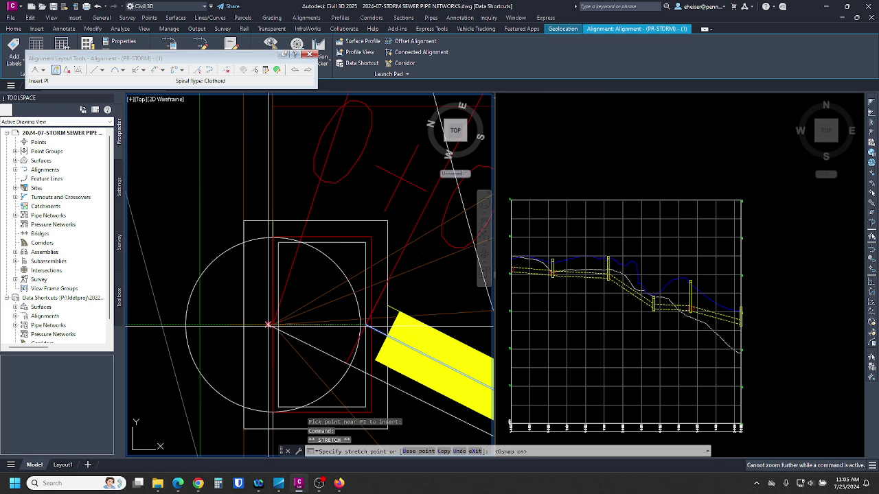
{"action": "left_click", "coordinate": [272, 324]}
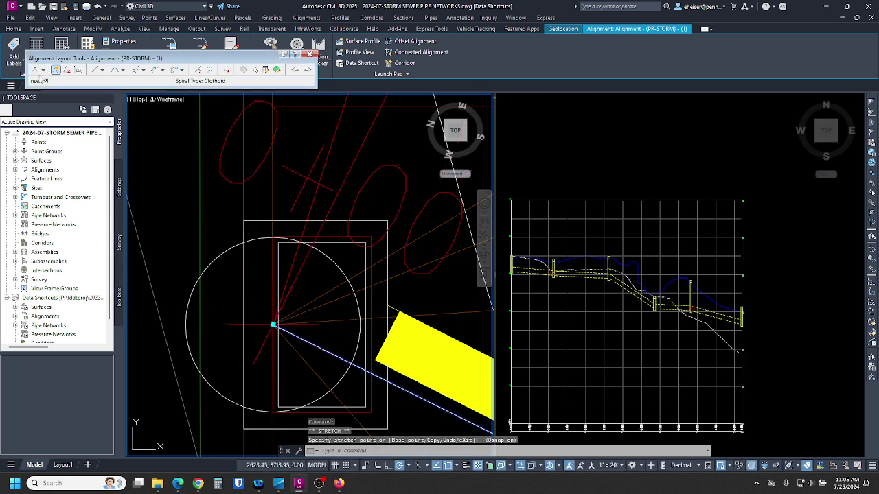
Step: Insert an alignment PI on the first structure's inner wall, where the outgoing pipe leaves, and check the updated profile view
{"action": "left_click", "coordinate": [56, 71]}
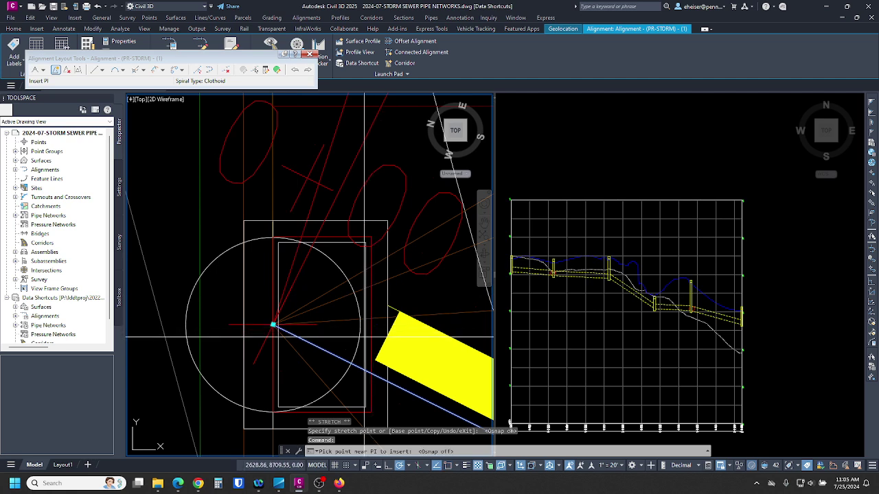
{"action": "scroll", "coordinate": [329, 314], "scroll_direction": "down", "scroll_amount": 5}
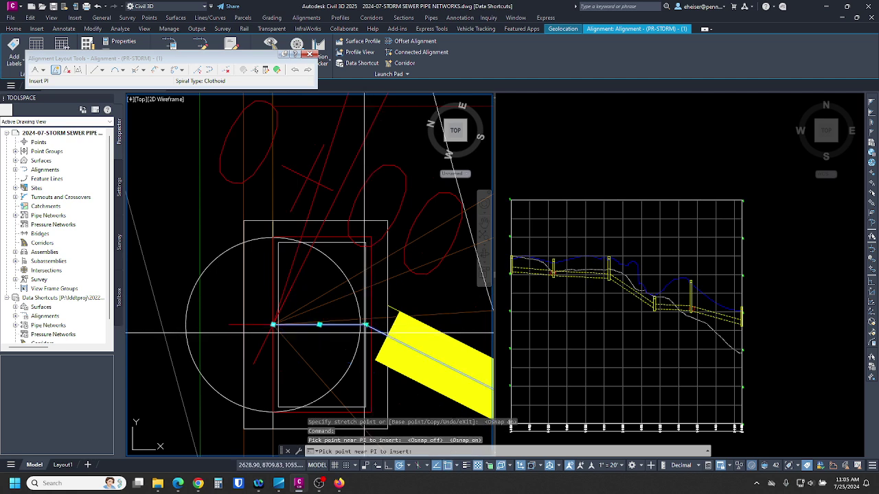
{"action": "left_click", "coordinate": [576, 313]}
{"action": "scroll", "coordinate": [700, 283], "scroll_direction": "up", "scroll_amount": 5}
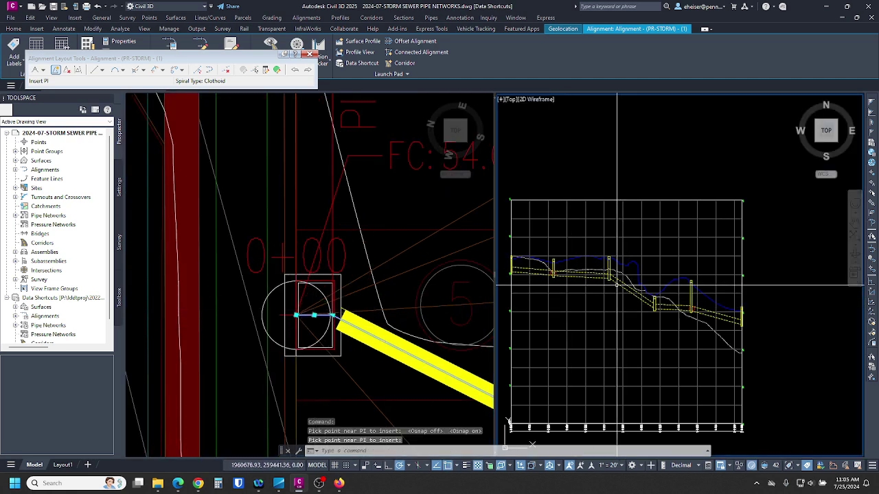
Step: End the PI insertion and close the alignment layout tools, with the whole storm run in view in plan
{"action": "scroll", "coordinate": [700, 283], "scroll_direction": "down", "scroll_amount": 5}
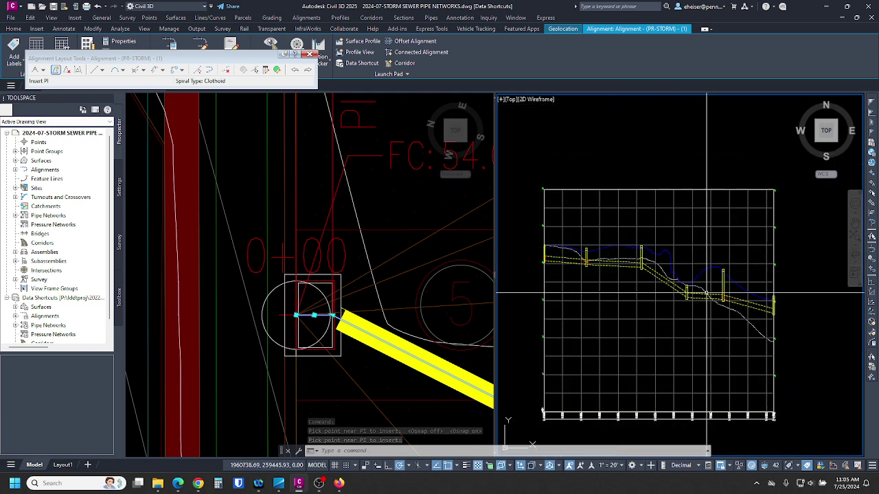
{"action": "left_click", "coordinate": [298, 282]}
{"action": "key", "text": "Escape"}
{"action": "key", "text": "Escape"}
{"action": "scroll", "coordinate": [418, 336], "scroll_direction": "down", "scroll_amount": 3}
{"action": "middle_click_drag", "start_coordinate": [417, 335], "coordinate": [233, 310]}
{"action": "scroll", "coordinate": [234, 310], "scroll_direction": "up", "scroll_amount": 2}
{"action": "scroll", "coordinate": [229, 311], "scroll_direction": "down", "scroll_amount": 2}
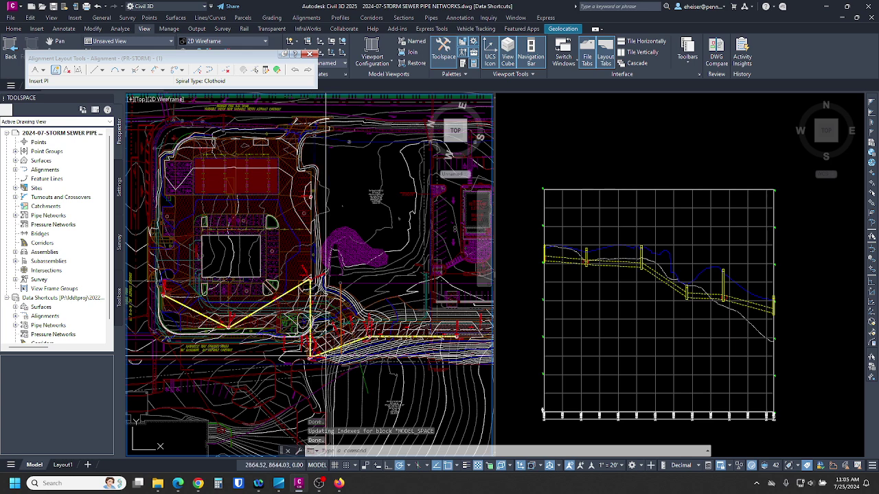
{"action": "left_click", "coordinate": [309, 54]}
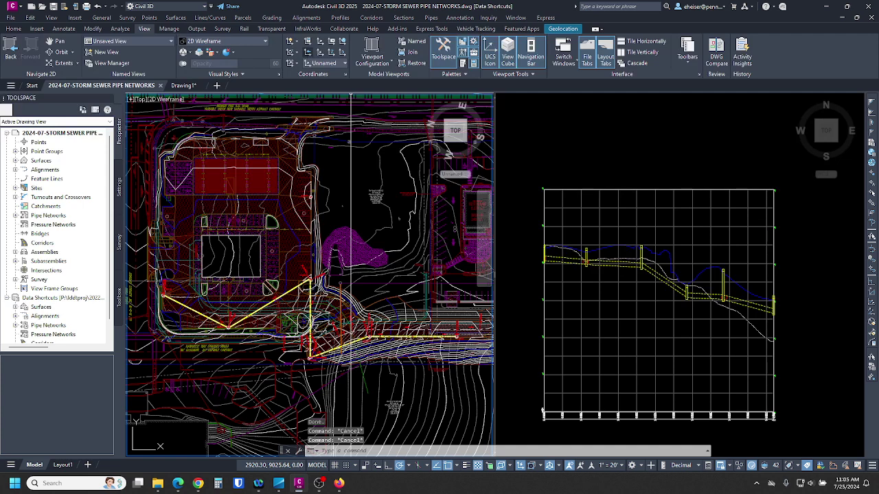
Step: Locate the rear access drive's profile view and highlight the REAR-ACCESS-DRIVE alignment in plan to see where it runs beside the storm pipes
{"action": "left_click", "coordinate": [559, 360]}
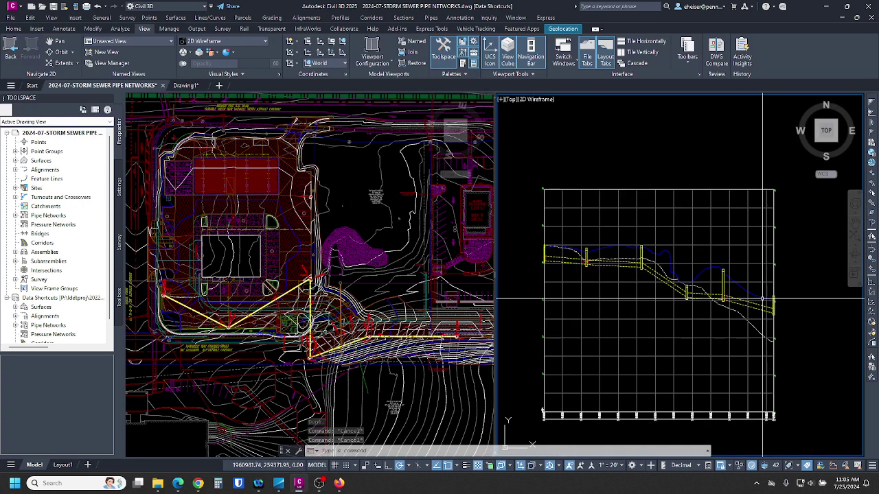
{"action": "scroll", "coordinate": [559, 299], "scroll_direction": "down", "scroll_amount": 6}
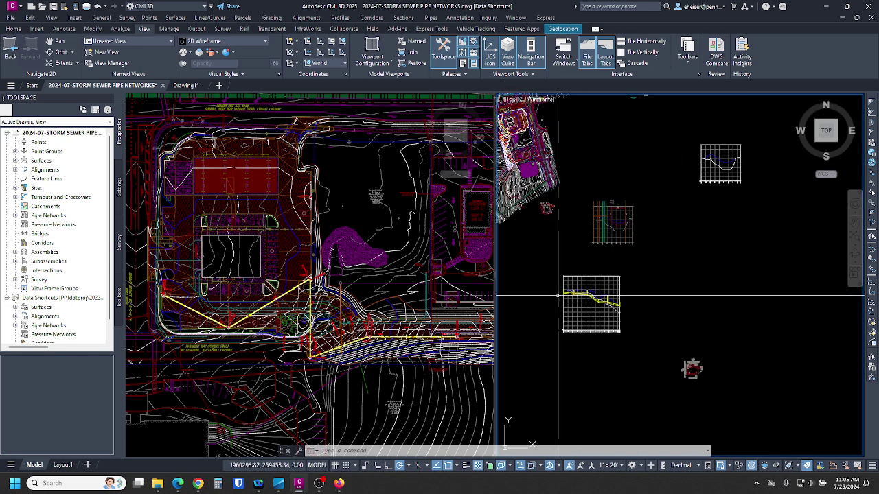
{"action": "middle_click_drag", "start_coordinate": [698, 218], "coordinate": [690, 253]}
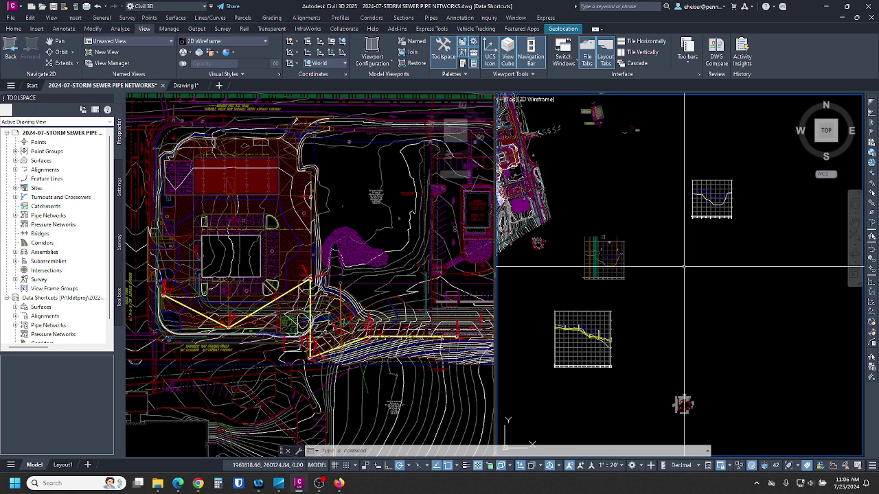
{"action": "scroll", "coordinate": [714, 199], "scroll_direction": "up", "scroll_amount": 8}
{"action": "middle_click_drag", "start_coordinate": [696, 203], "coordinate": [678, 252]}
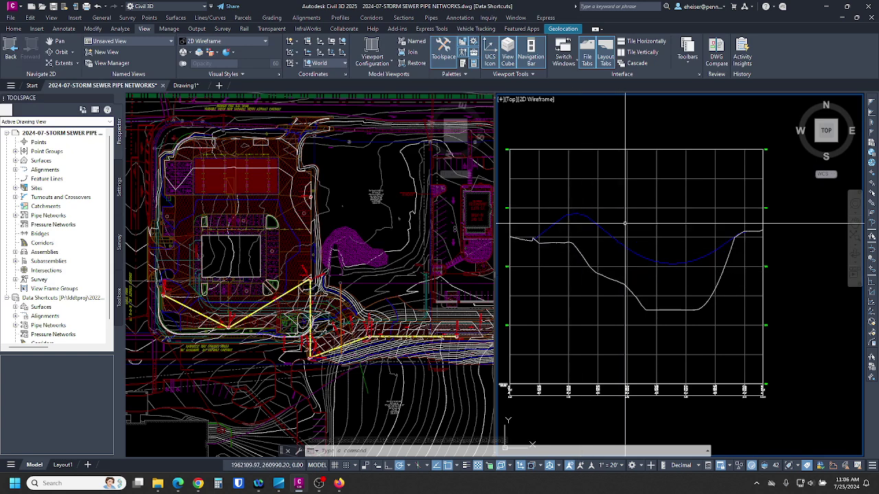
{"action": "left_click", "coordinate": [340, 340]}
{"action": "left_click", "coordinate": [341, 339]}
{"action": "left_click", "coordinate": [631, 352]}
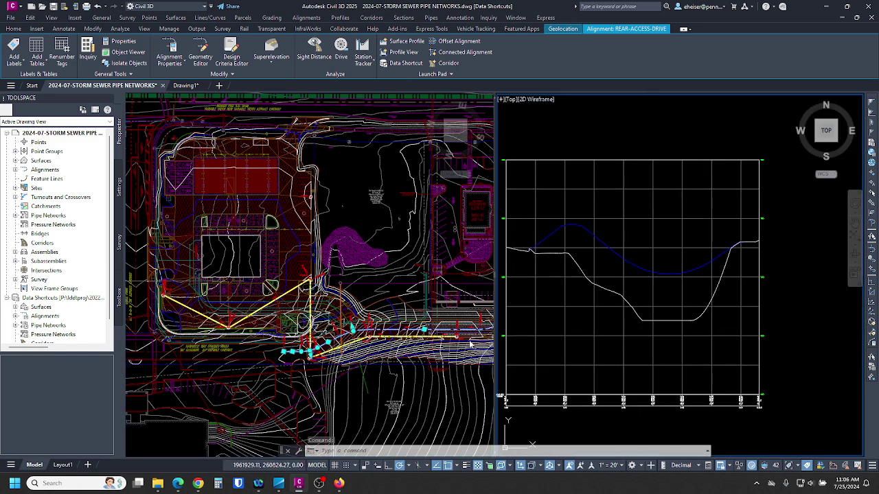
{"action": "key", "text": "Escape"}
{"action": "key", "text": "Escape"}
{"action": "key", "text": "Escape"}
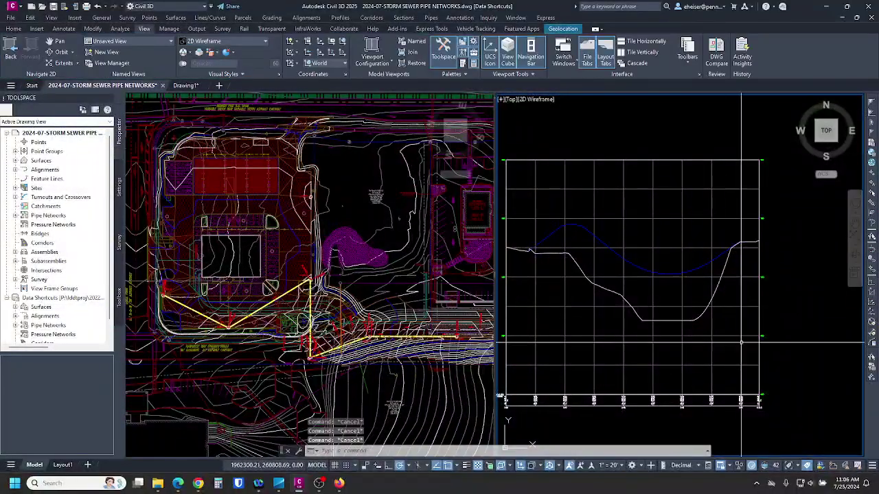
Step: Draw the three structures and two connecting pipes, from the lower corner structure to the one at station 6+20, in the rear access drive's profile view
{"action": "left_click", "coordinate": [334, 364]}
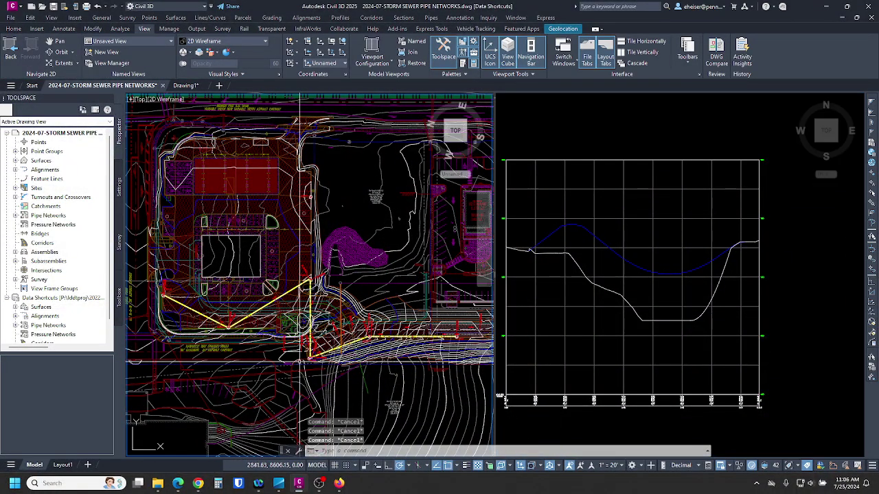
{"action": "scroll", "coordinate": [317, 359], "scroll_direction": "up", "scroll_amount": 6}
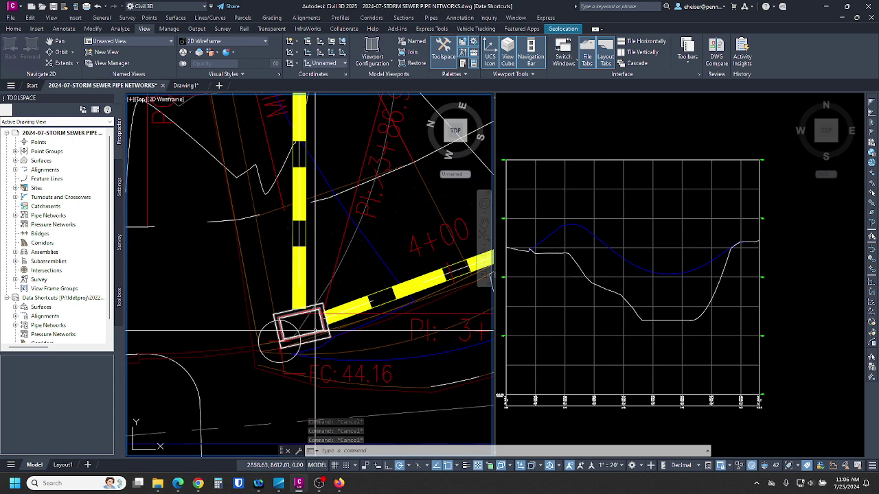
{"action": "left_click", "coordinate": [315, 333]}
{"action": "scroll", "coordinate": [302, 320], "scroll_direction": "down", "scroll_amount": 4}
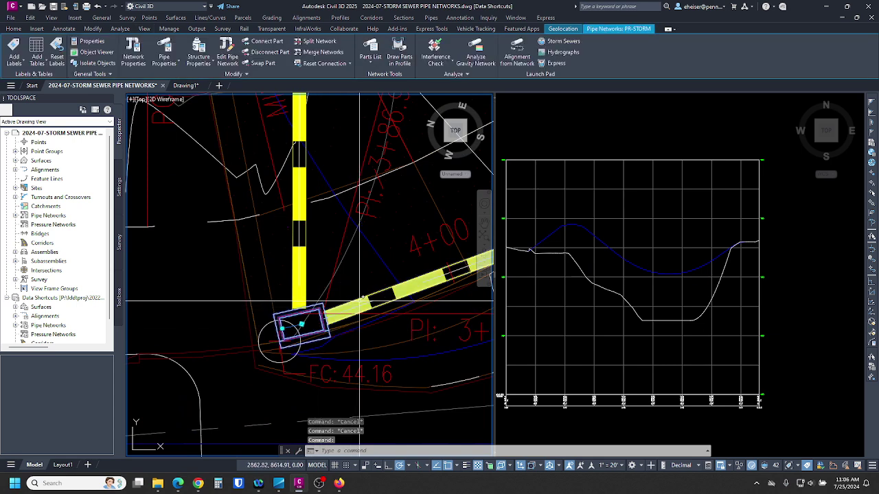
{"action": "middle_click_drag", "start_coordinate": [473, 263], "coordinate": [229, 334]}
{"action": "scroll", "coordinate": [361, 270], "scroll_direction": "up", "scroll_amount": 3}
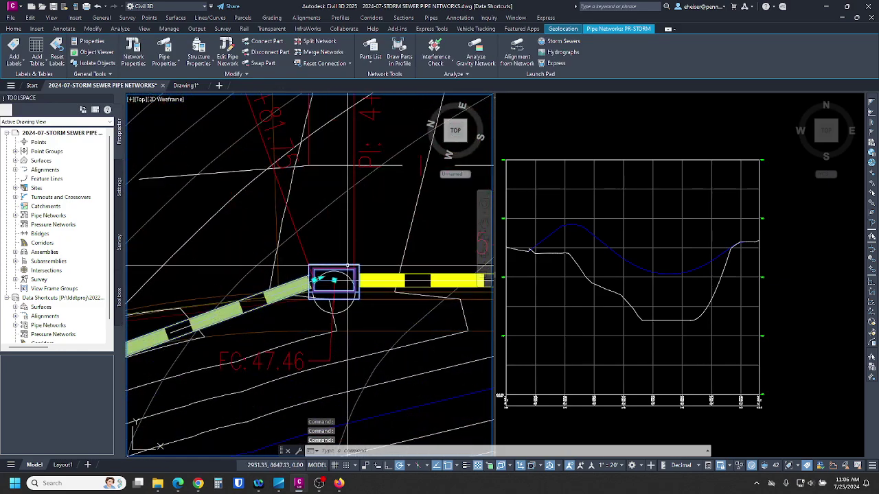
{"action": "scroll", "coordinate": [290, 271], "scroll_direction": "down", "scroll_amount": 4}
{"action": "scroll", "coordinate": [335, 269], "scroll_direction": "up", "scroll_amount": 6}
{"action": "left_click", "coordinate": [246, 292]}
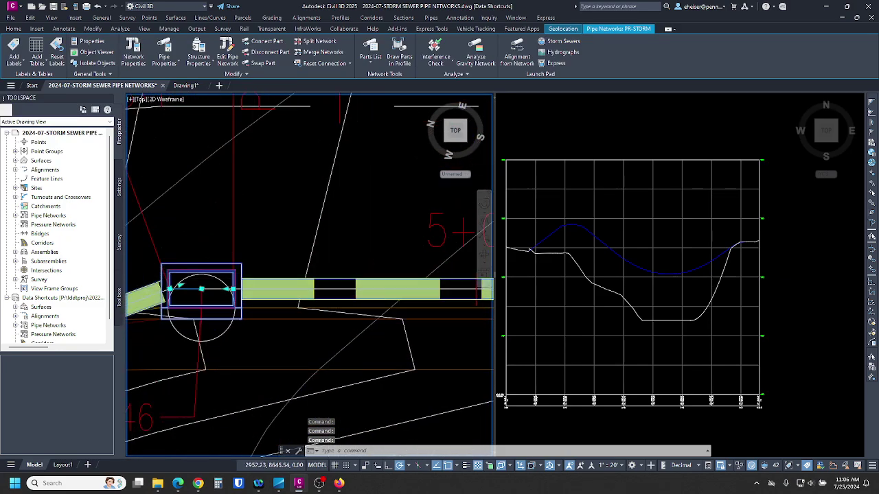
{"action": "scroll", "coordinate": [233, 291], "scroll_direction": "down", "scroll_amount": 6}
{"action": "middle_click_drag", "start_coordinate": [368, 282], "coordinate": [257, 283]}
{"action": "middle_click_drag", "start_coordinate": [416, 284], "coordinate": [359, 286]}
{"action": "scroll", "coordinate": [390, 291], "scroll_direction": "up", "scroll_amount": 5}
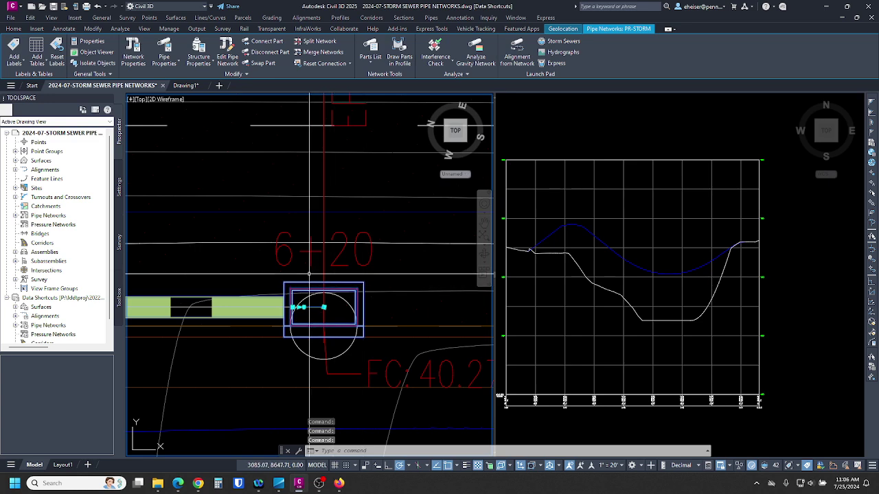
{"action": "left_click", "coordinate": [399, 55]}
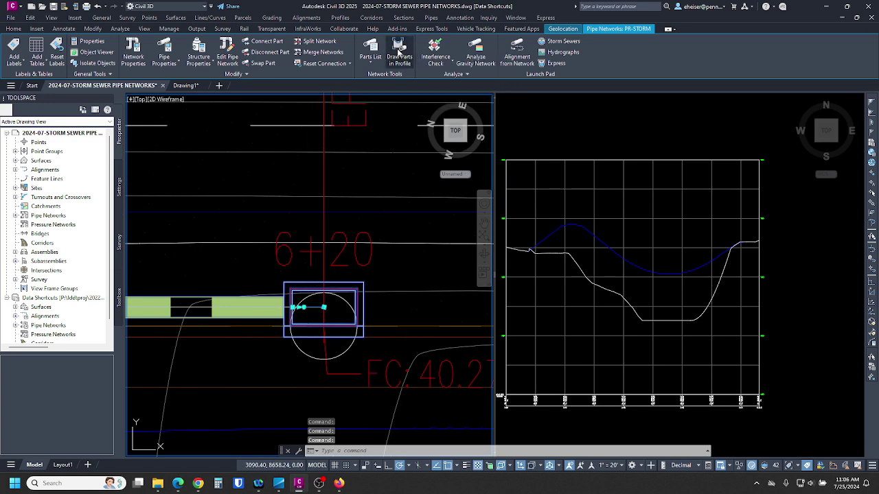
{"action": "left_click", "coordinate": [582, 150]}
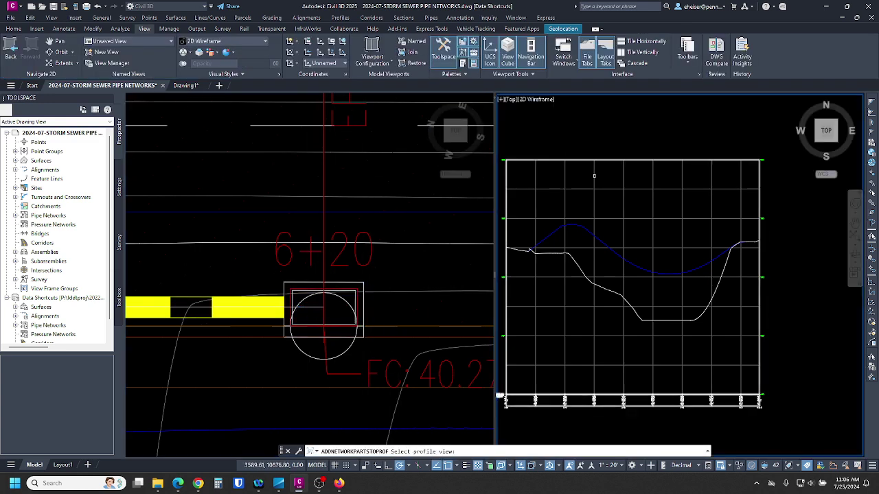
{"action": "left_click", "coordinate": [591, 173]}
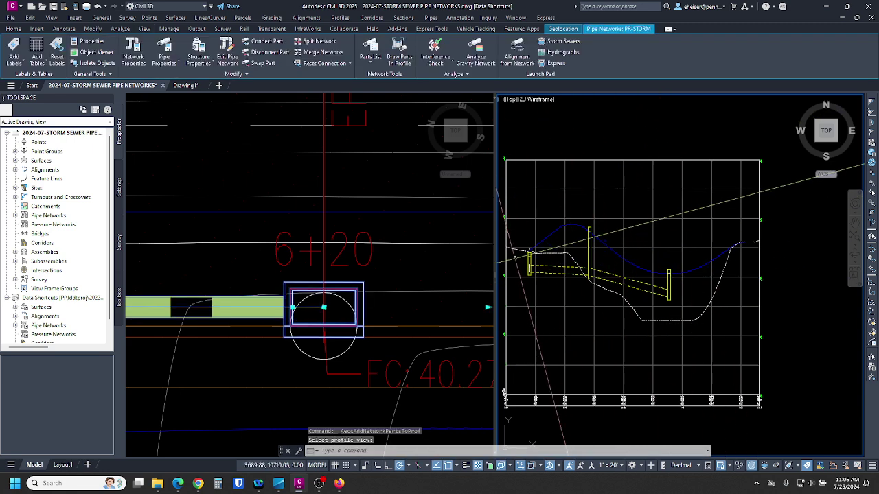
{"action": "key", "text": "Escape"}
{"action": "key", "text": "Escape"}
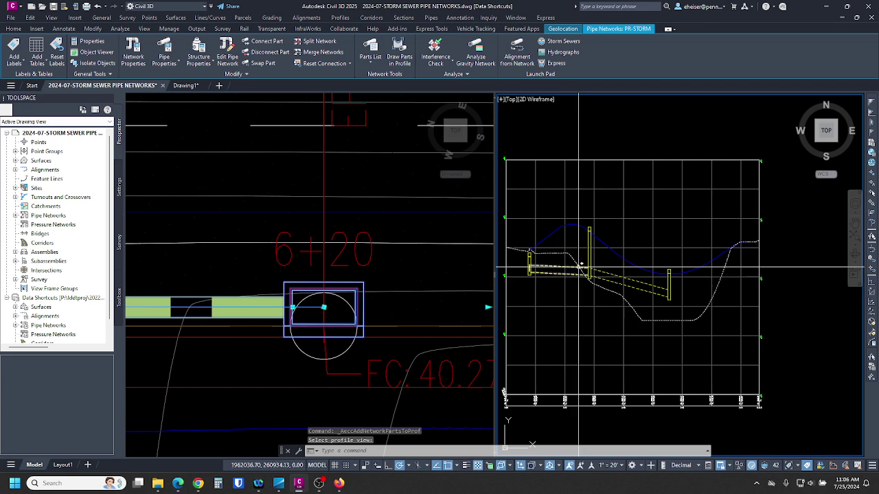
Step: Regenerate the drawing and bring the lower pipe run back into view in plan
{"action": "type", "text": "re"}
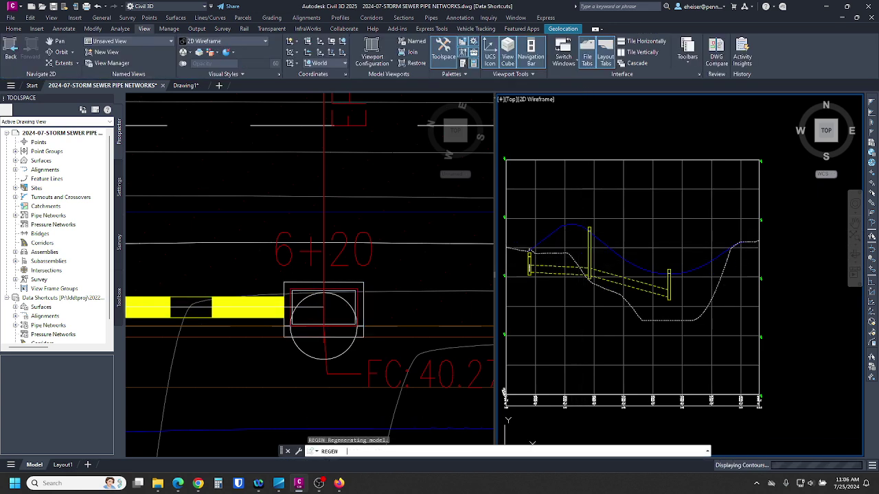
{"action": "key", "text": "Return"}
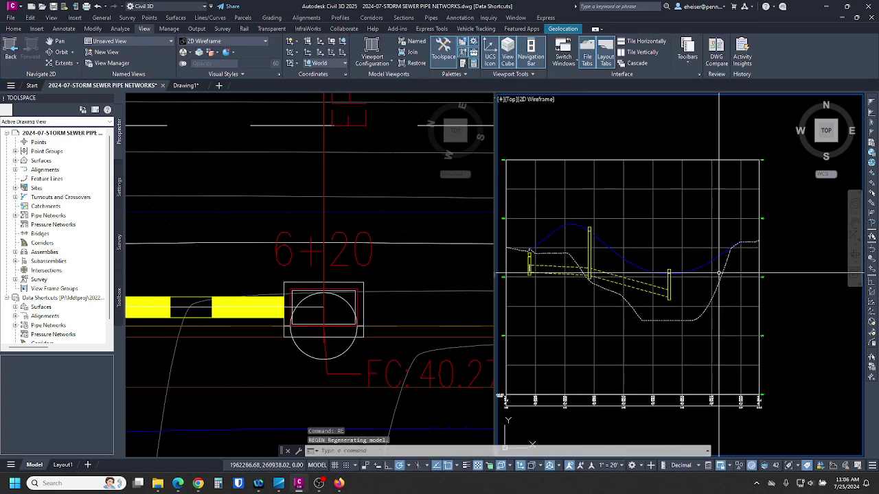
{"action": "left_click", "coordinate": [414, 306]}
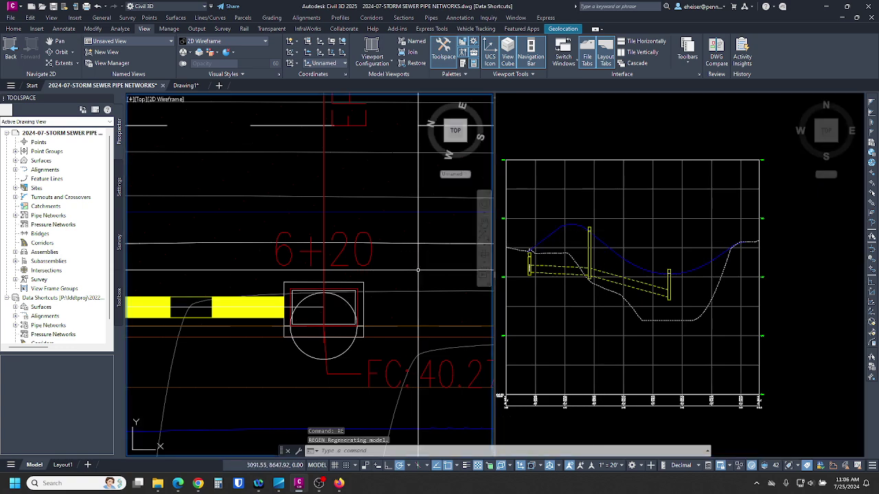
{"action": "scroll", "coordinate": [422, 282], "scroll_direction": "down", "scroll_amount": 8}
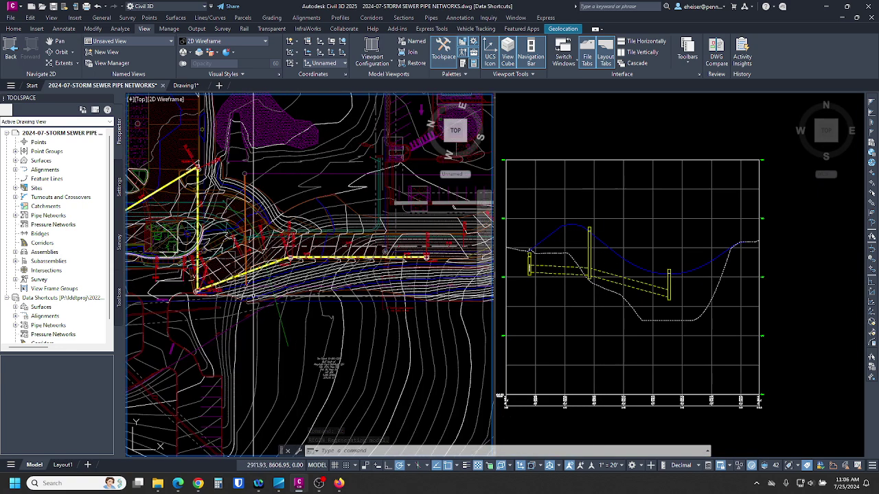
{"action": "middle_click_drag", "start_coordinate": [258, 293], "coordinate": [281, 287]}
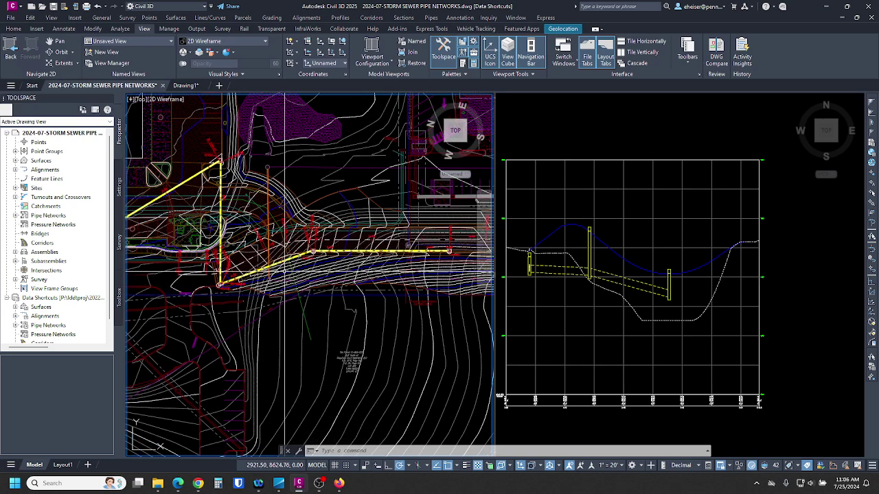
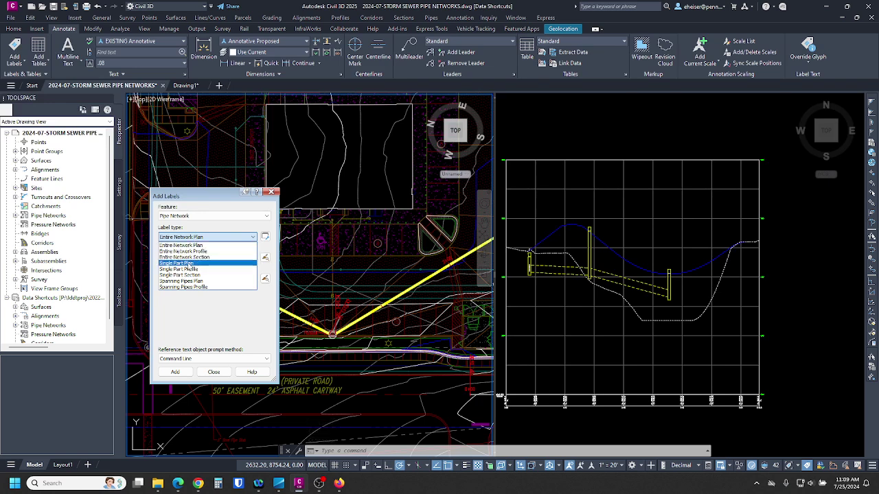
Step: Set up single part plan labels with pipe style [Storm Plan] Flow Arrow and structure style [Storm] Name Only
{"action": "left_click", "coordinate": [187, 264]}
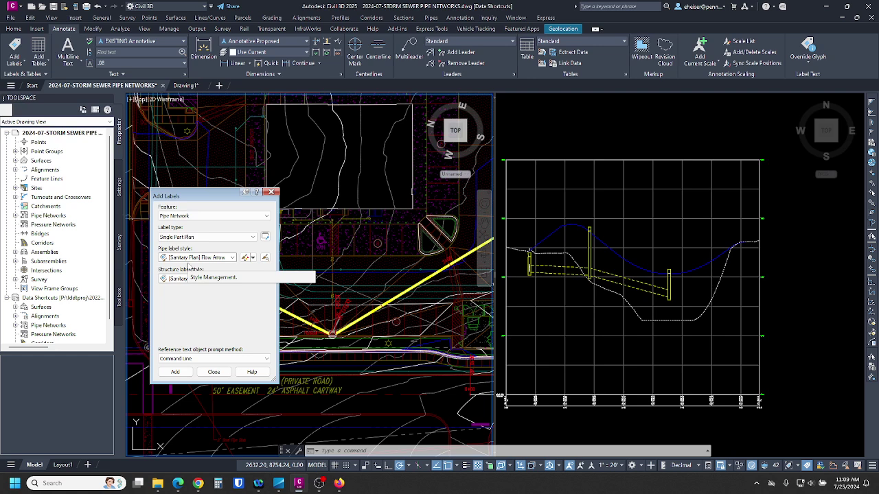
{"action": "left_click", "coordinate": [195, 257]}
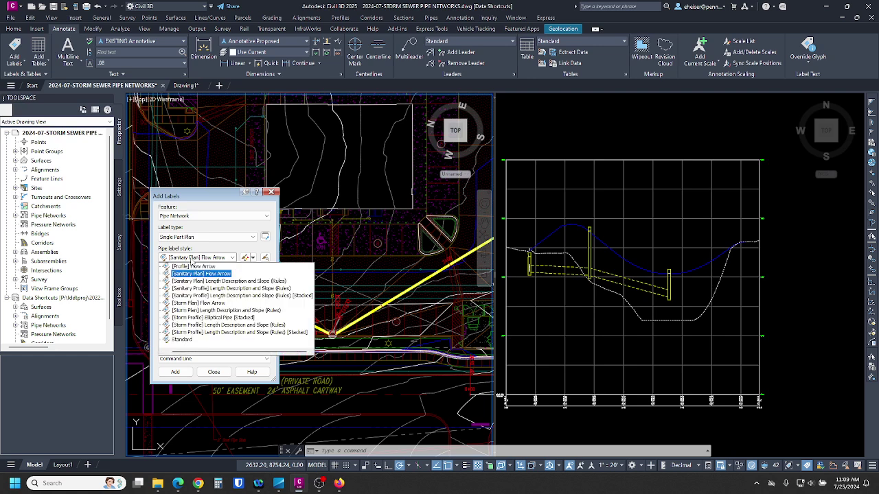
{"action": "left_click", "coordinate": [196, 258]}
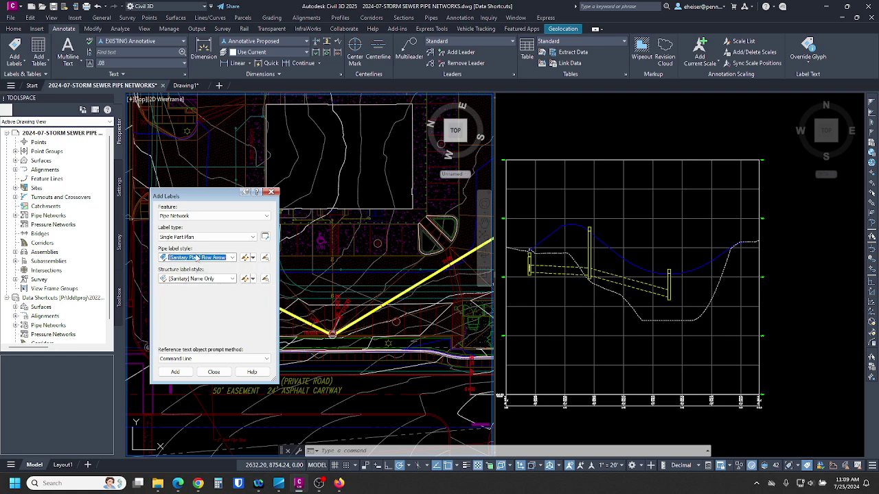
{"action": "left_click", "coordinate": [196, 257]}
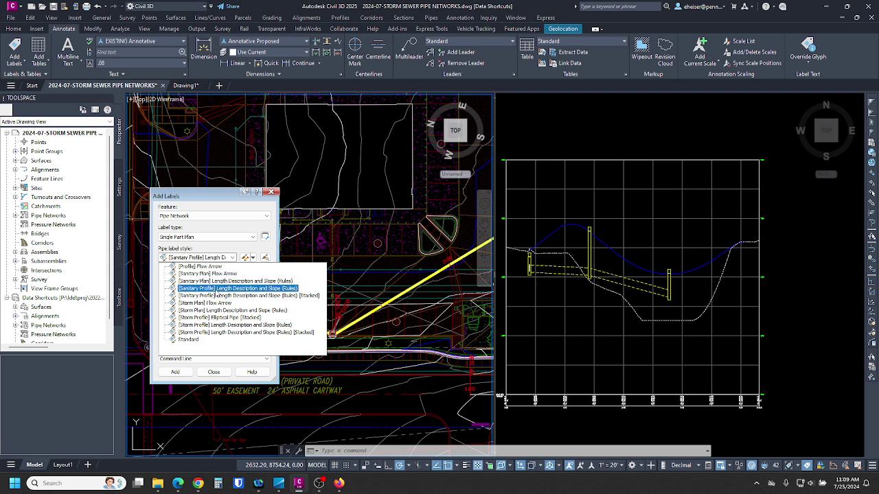
{"action": "left_click", "coordinate": [221, 273]}
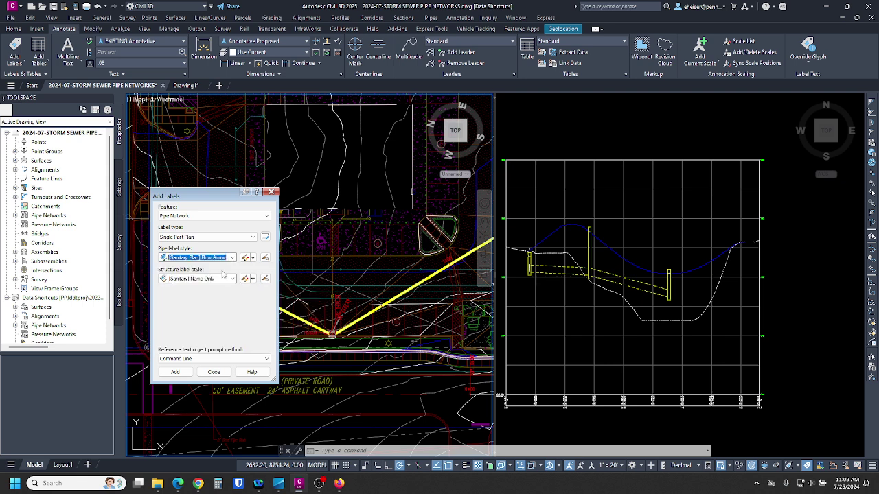
{"action": "left_click", "coordinate": [221, 279]}
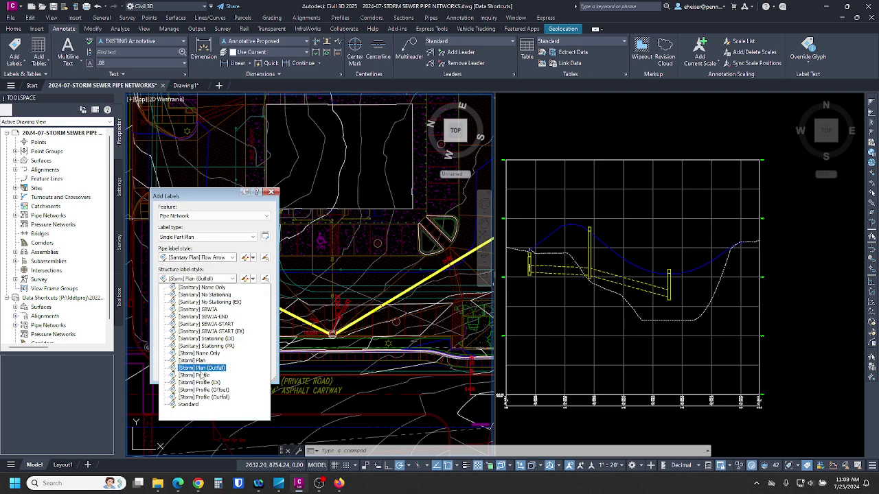
{"action": "left_click", "coordinate": [216, 274]}
{"action": "left_click", "coordinate": [189, 258]}
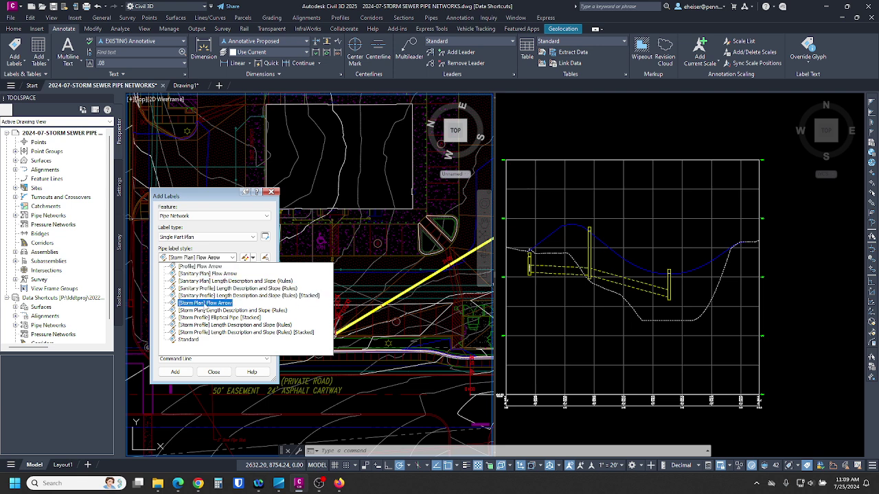
{"action": "left_click", "coordinate": [211, 304]}
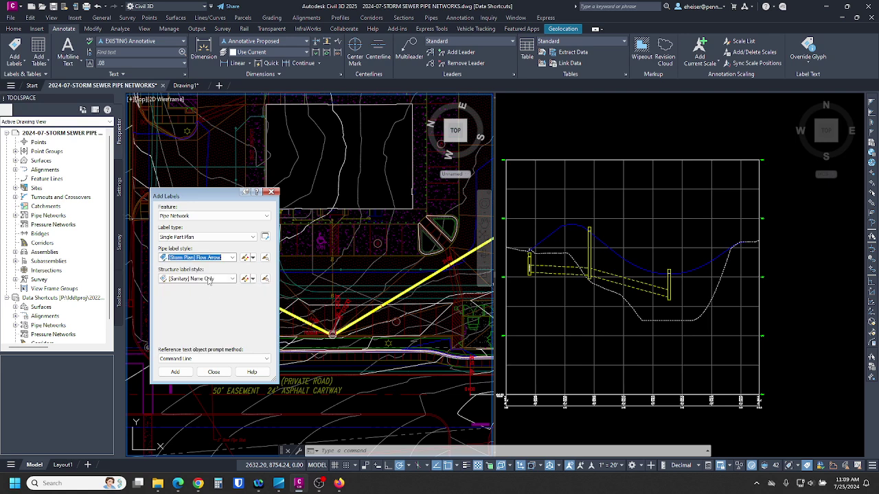
{"action": "left_click", "coordinate": [199, 279]}
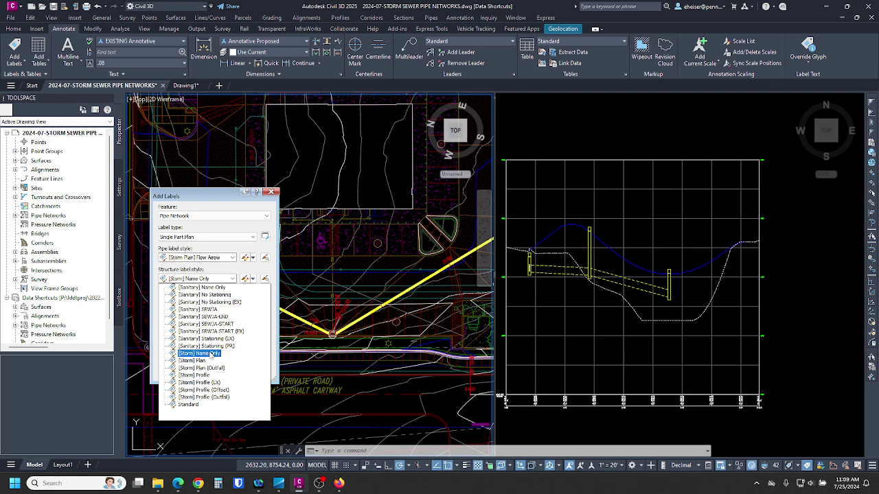
{"action": "left_click", "coordinate": [199, 353]}
Step: Add name labels to structures 26, 27 and 28 and flow arrows to the two pipes connecting them
{"action": "left_click", "coordinate": [175, 372]}
{"action": "scroll", "coordinate": [340, 322], "scroll_direction": "up", "scroll_amount": 5}
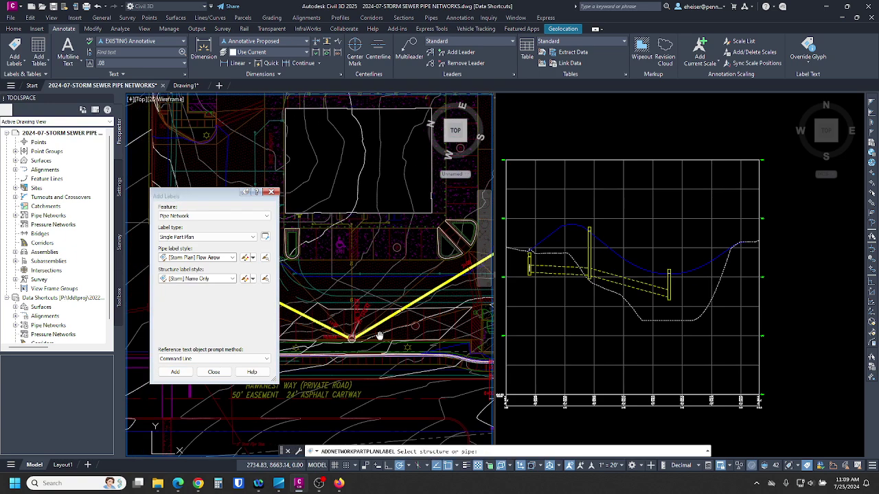
{"action": "scroll", "coordinate": [354, 282], "scroll_direction": "up", "scroll_amount": 4}
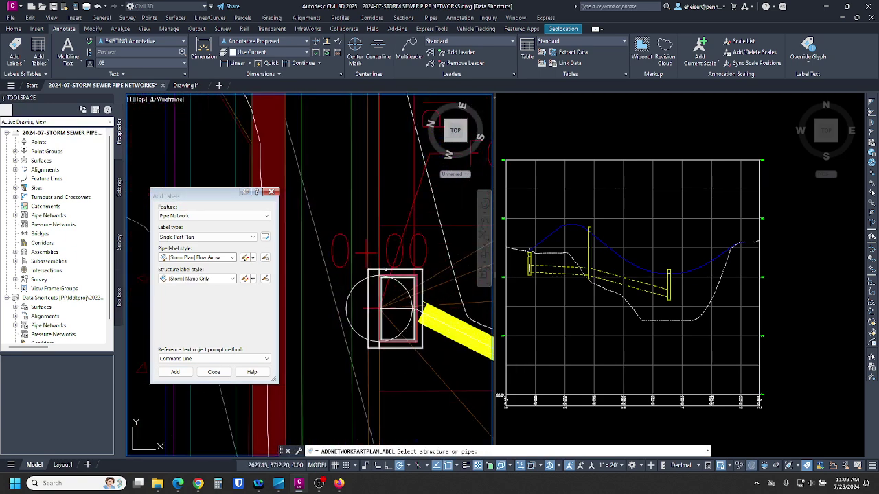
{"action": "scroll", "coordinate": [388, 288], "scroll_direction": "down", "scroll_amount": 7}
{"action": "scroll", "coordinate": [391, 289], "scroll_direction": "up", "scroll_amount": 2}
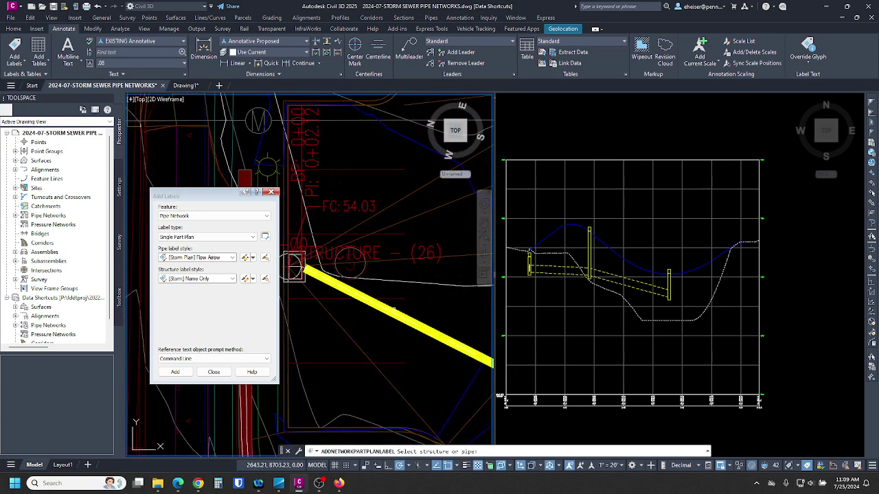
{"action": "scroll", "coordinate": [398, 296], "scroll_direction": "down", "scroll_amount": 4}
{"action": "scroll", "coordinate": [384, 301], "scroll_direction": "up", "scroll_amount": 5}
{"action": "scroll", "coordinate": [373, 296], "scroll_direction": "down", "scroll_amount": 3}
{"action": "scroll", "coordinate": [373, 296], "scroll_direction": "up", "scroll_amount": 3}
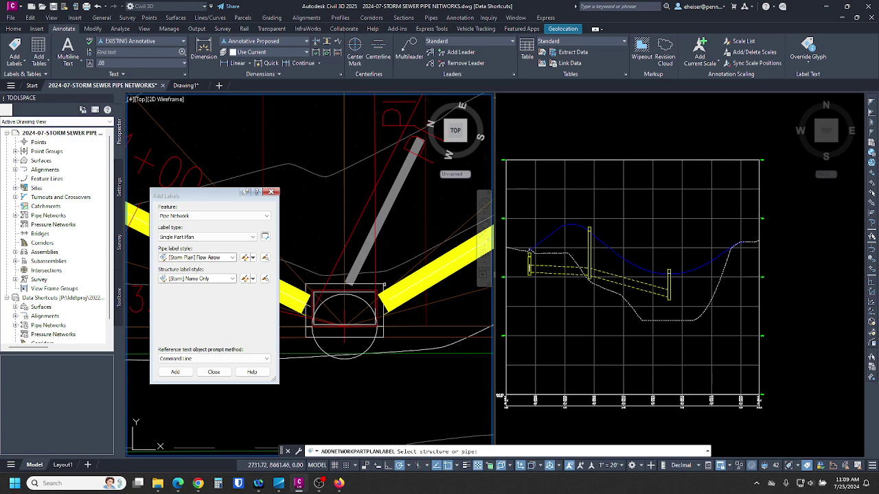
{"action": "scroll", "coordinate": [327, 305], "scroll_direction": "down", "scroll_amount": 5}
{"action": "scroll", "coordinate": [382, 278], "scroll_direction": "up", "scroll_amount": 4}
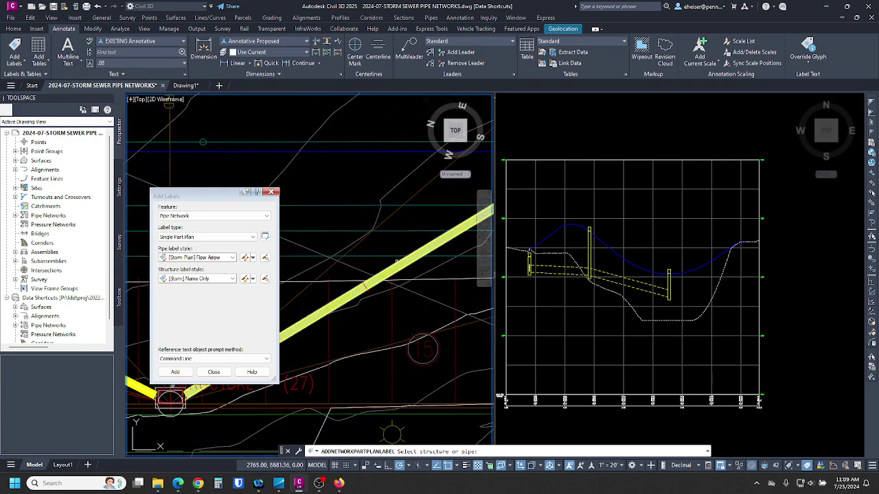
{"action": "scroll", "coordinate": [480, 168], "scroll_direction": "down", "scroll_amount": 5}
{"action": "middle_click_drag", "start_coordinate": [482, 170], "coordinate": [401, 259]}
{"action": "scroll", "coordinate": [401, 259], "scroll_direction": "up", "scroll_amount": 3}
{"action": "scroll", "coordinate": [400, 259], "scroll_direction": "up", "scroll_amount": 3}
{"action": "left_click", "coordinate": [400, 259]}
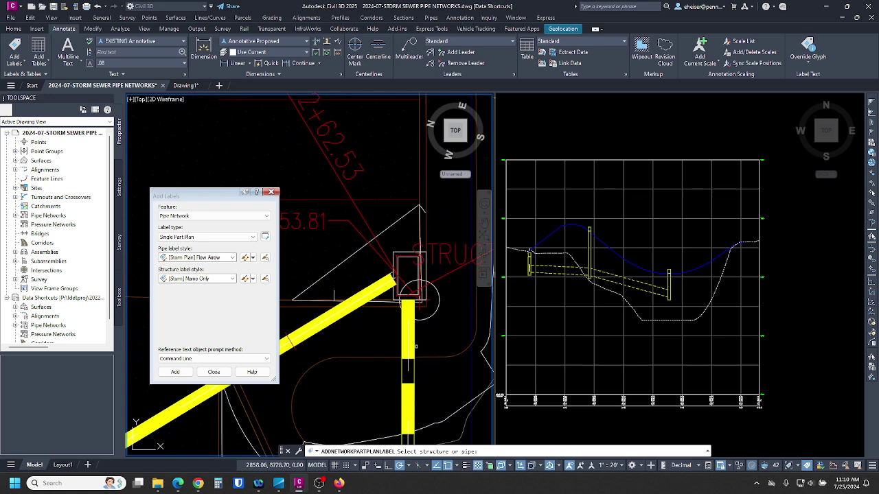
Step: Move the name label of structure 28 to the left of the structure, on a leader above the incoming pipe
{"action": "scroll", "coordinate": [374, 269], "scroll_direction": "down", "scroll_amount": 3}
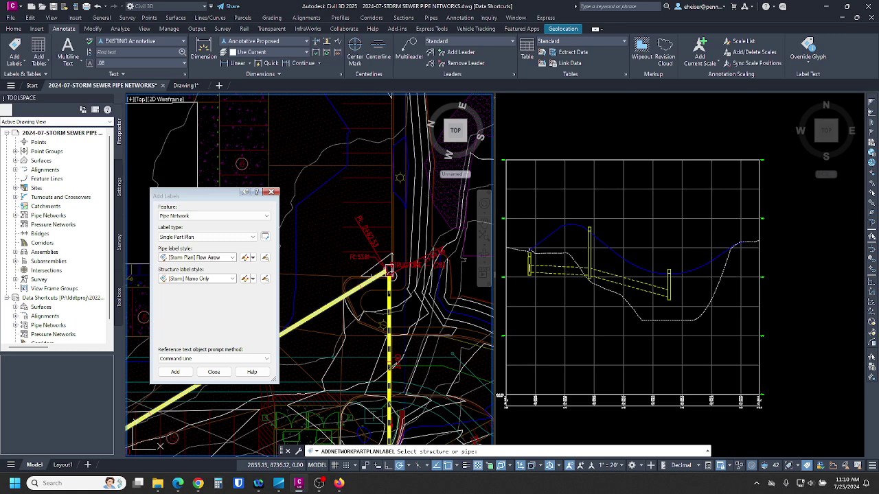
{"action": "middle_click_drag", "start_coordinate": [389, 270], "coordinate": [402, 238]}
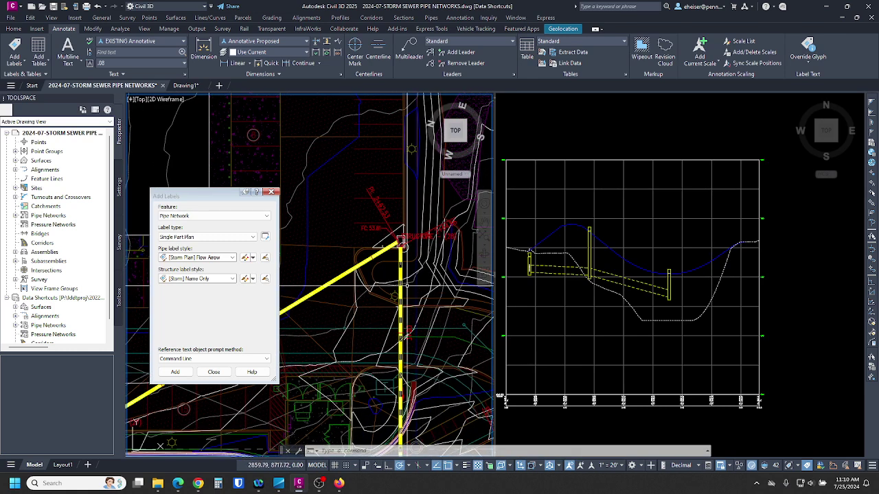
{"action": "left_click", "coordinate": [405, 237]}
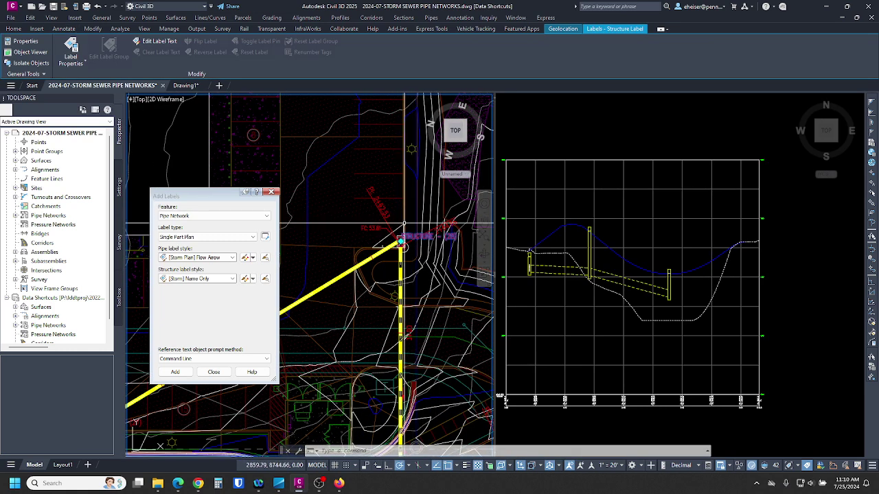
{"action": "left_click", "coordinate": [401, 242]}
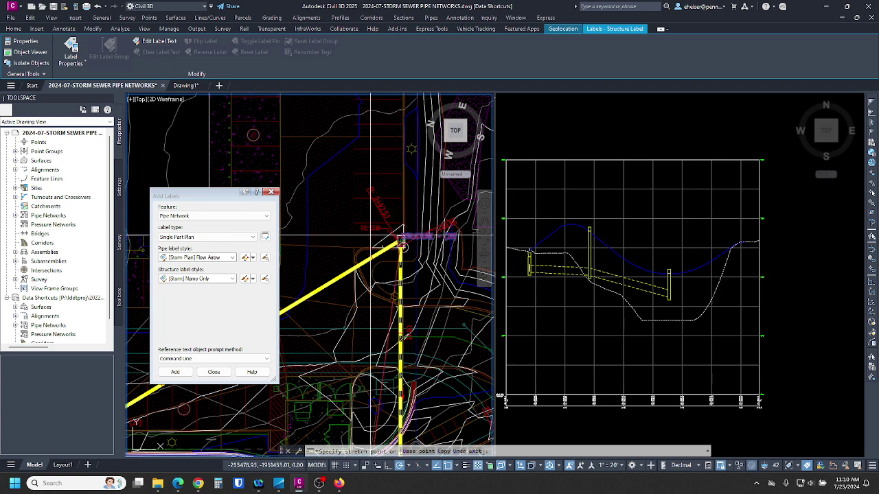
{"action": "scroll", "coordinate": [374, 237], "scroll_direction": "up", "scroll_amount": 5}
{"action": "scroll", "coordinate": [384, 238], "scroll_direction": "down", "scroll_amount": 2}
{"action": "left_click", "coordinate": [386, 236]}
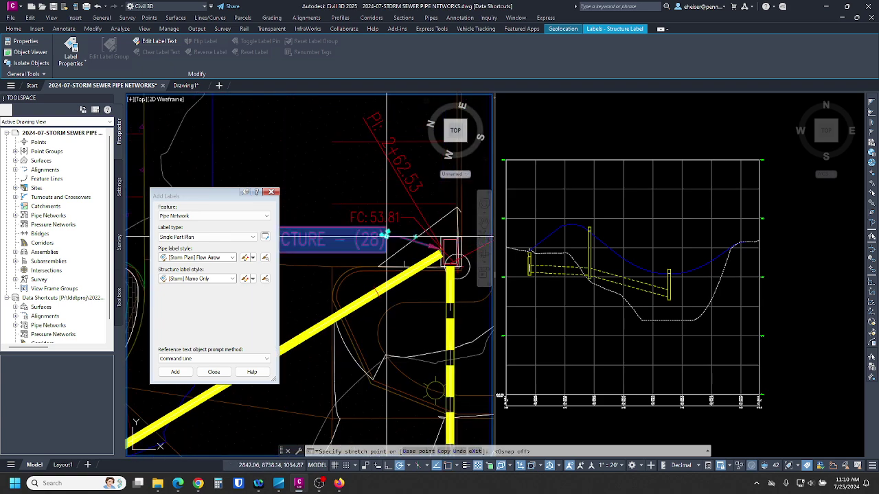
{"action": "scroll", "coordinate": [420, 234], "scroll_direction": "down", "scroll_amount": 5}
{"action": "key", "text": "Escape"}
Step: Move the name label of structure 27 to the right of the structure, on a leader below the outgoing pipe
{"action": "middle_click_drag", "start_coordinate": [359, 272], "coordinate": [478, 255]}
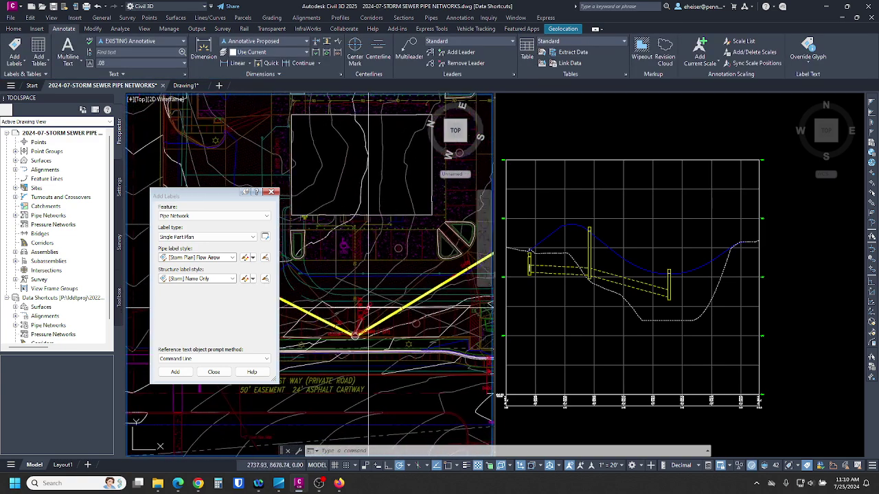
{"action": "left_click", "coordinate": [370, 332]}
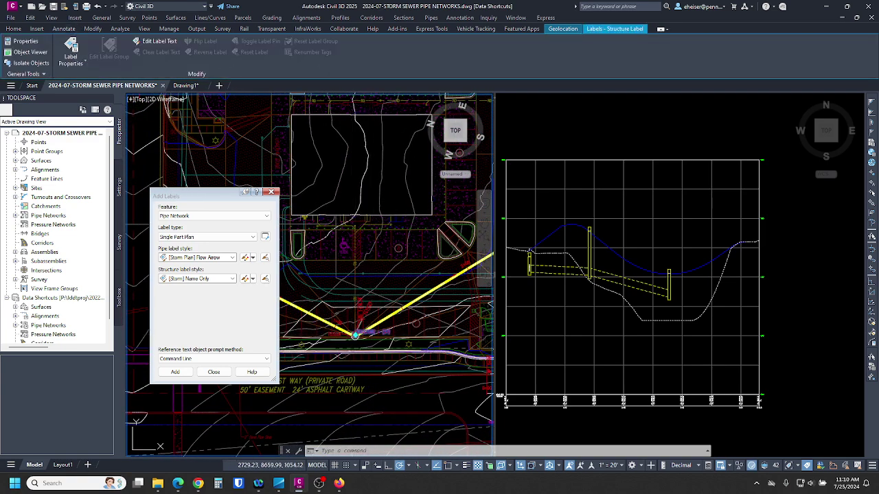
{"action": "left_click", "coordinate": [355, 336]}
{"action": "scroll", "coordinate": [388, 328], "scroll_direction": "up", "scroll_amount": 4}
{"action": "left_click", "coordinate": [441, 338]}
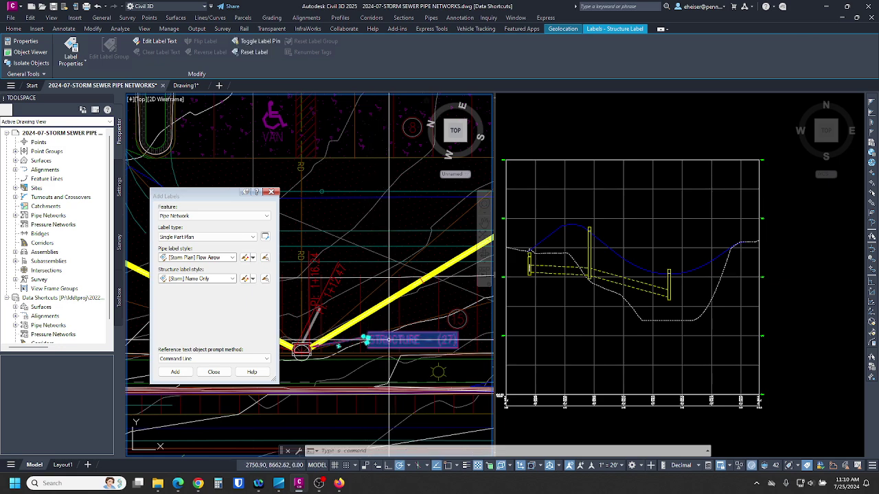
{"action": "scroll", "coordinate": [443, 337], "scroll_direction": "down", "scroll_amount": 4}
{"action": "key", "text": "Escape"}
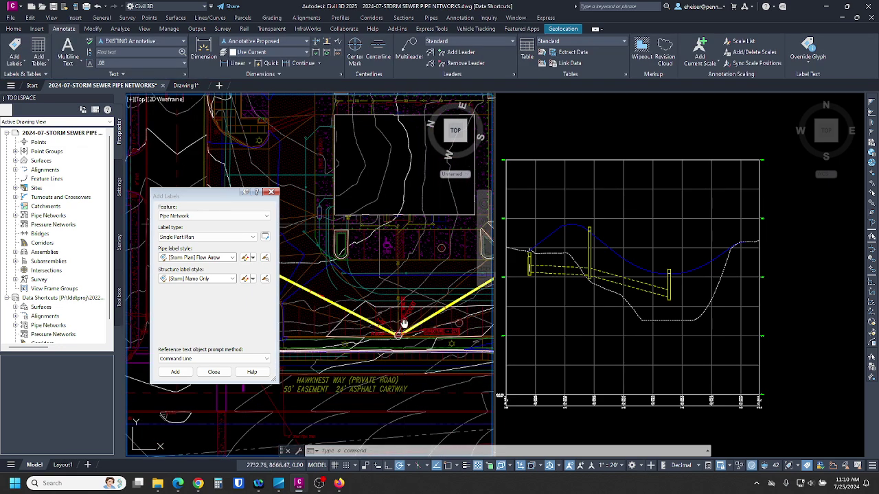
Step: Move the name label of structure 26 up and to the right of the structure, on a leader clear of the pipe
{"action": "middle_click_drag", "start_coordinate": [411, 320], "coordinate": [512, 339]}
{"action": "left_click", "coordinate": [354, 276]}
{"action": "scroll", "coordinate": [355, 275], "scroll_direction": "up", "scroll_amount": 2}
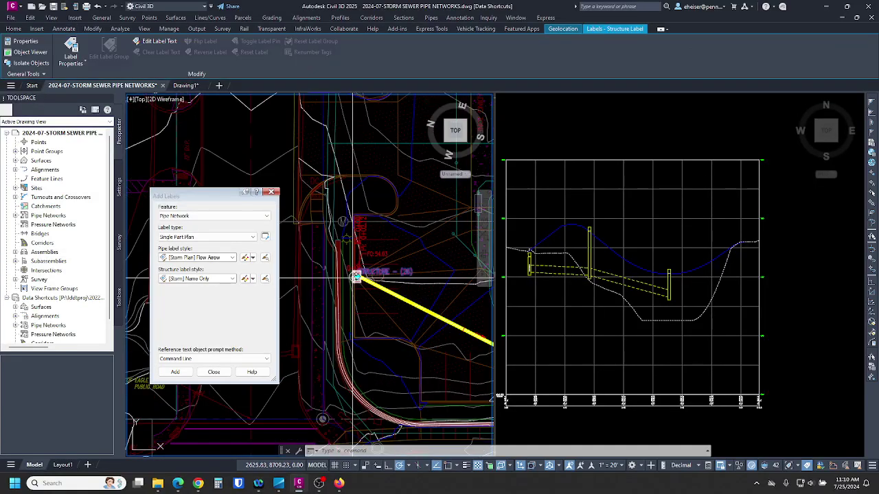
{"action": "scroll", "coordinate": [389, 261], "scroll_direction": "up", "scroll_amount": 3}
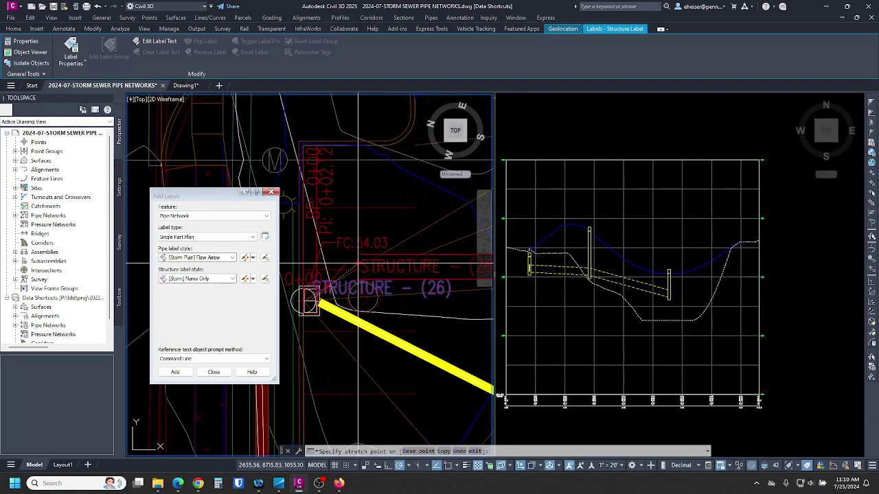
{"action": "left_click", "coordinate": [357, 263]}
{"action": "scroll", "coordinate": [362, 264], "scroll_direction": "down", "scroll_amount": 3}
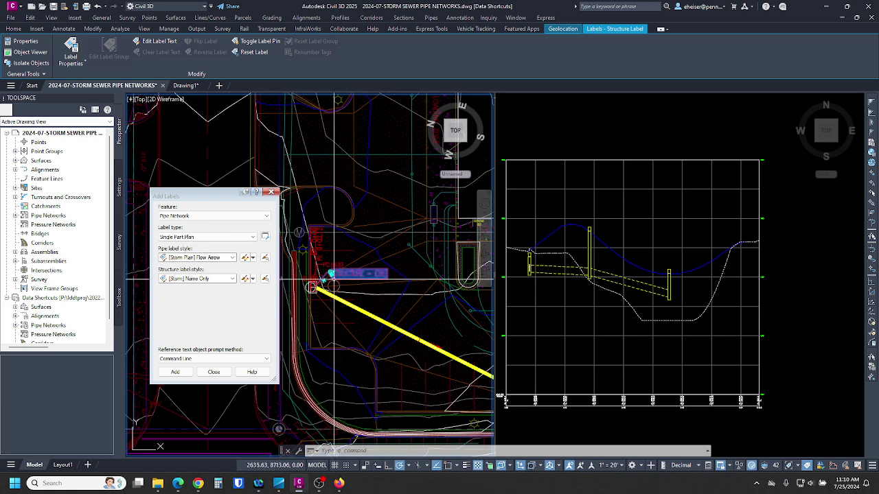
{"action": "key", "text": "Escape"}
Step: Change the structure label style for the labels being added to [Storm] Plan
{"action": "scroll", "coordinate": [318, 265], "scroll_direction": "down", "scroll_amount": 1}
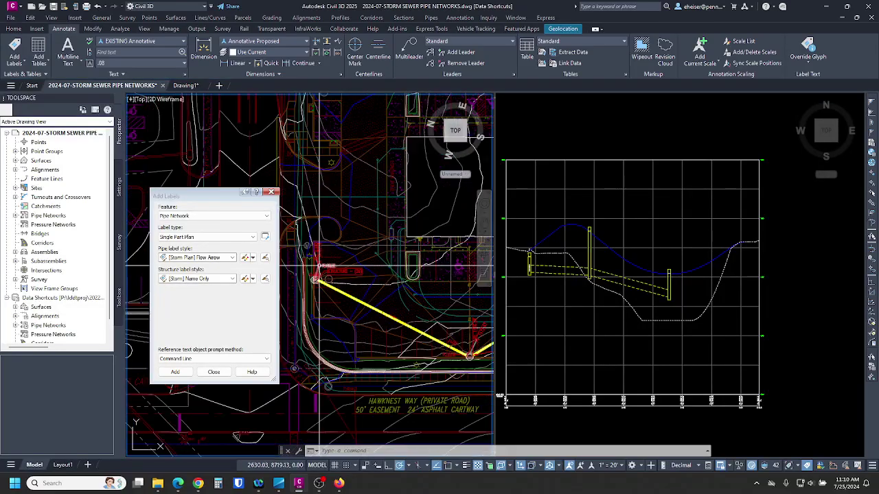
{"action": "scroll", "coordinate": [319, 266], "scroll_direction": "down", "scroll_amount": 2}
{"action": "middle_click_drag", "start_coordinate": [419, 306], "coordinate": [364, 297]}
{"action": "scroll", "coordinate": [364, 297], "scroll_direction": "down", "scroll_amount": 2}
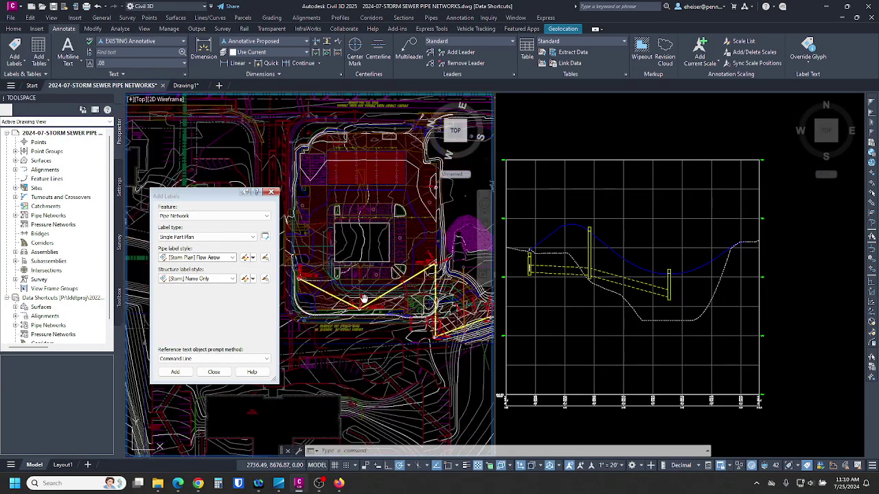
{"action": "scroll", "coordinate": [364, 297], "scroll_direction": "up", "scroll_amount": 2}
{"action": "scroll", "coordinate": [338, 281], "scroll_direction": "up", "scroll_amount": 3}
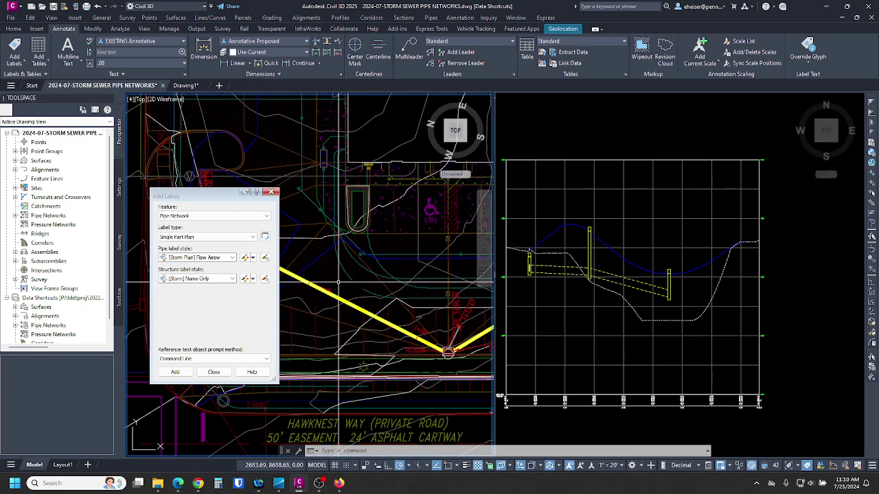
{"action": "scroll", "coordinate": [412, 278], "scroll_direction": "down", "scroll_amount": 3}
{"action": "middle_click_drag", "start_coordinate": [432, 280], "coordinate": [366, 269]}
{"action": "left_click", "coordinate": [208, 278]}
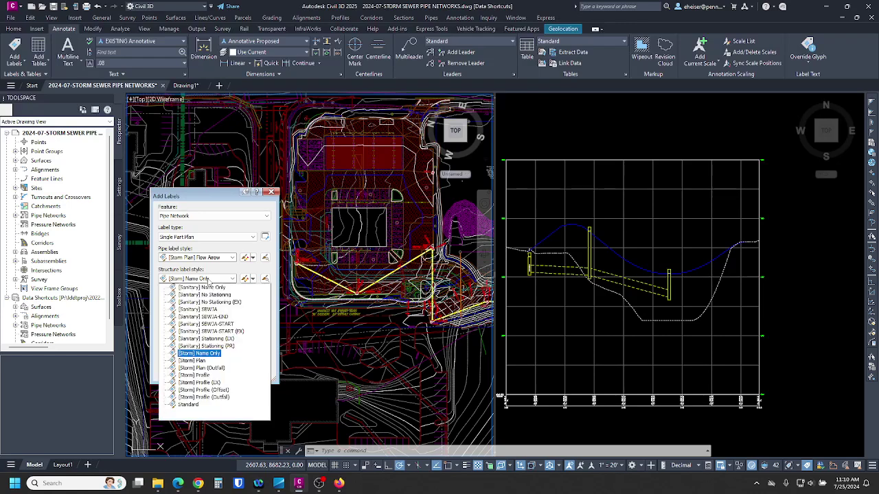
{"action": "left_click", "coordinate": [197, 361]}
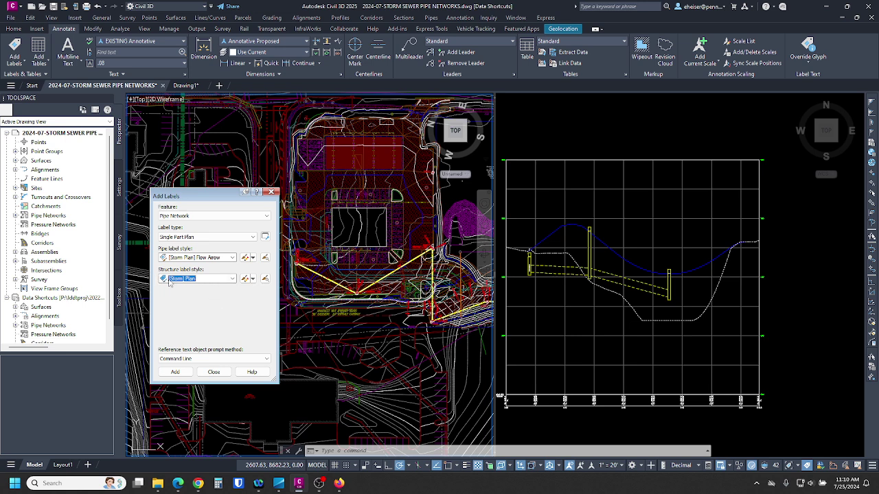
Step: Label the structure at the lower end of the vertical pipe and move its label below it on a leader
{"action": "left_click", "coordinate": [175, 371]}
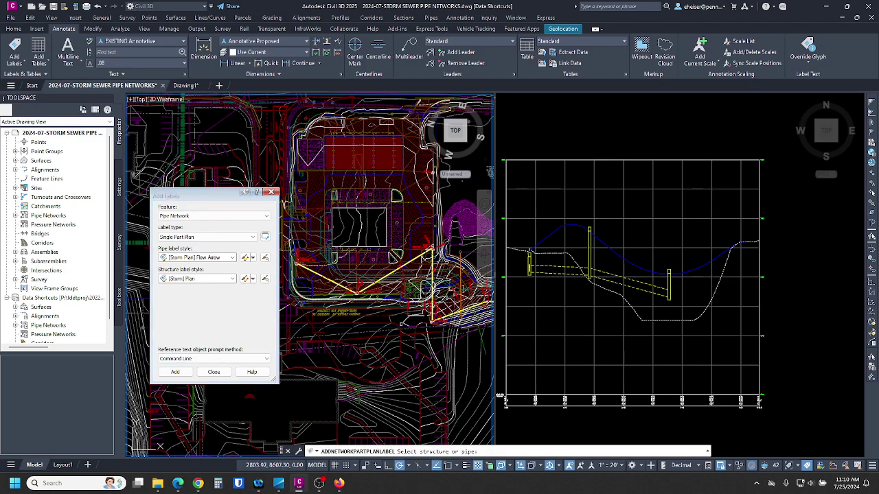
{"action": "scroll", "coordinate": [410, 332], "scroll_direction": "up", "scroll_amount": 2}
{"action": "scroll", "coordinate": [410, 331], "scroll_direction": "up", "scroll_amount": 4}
{"action": "left_click", "coordinate": [329, 332]}
{"action": "scroll", "coordinate": [334, 316], "scroll_direction": "down", "scroll_amount": 4}
{"action": "key", "text": "Escape"}
{"action": "left_click", "coordinate": [331, 309]}
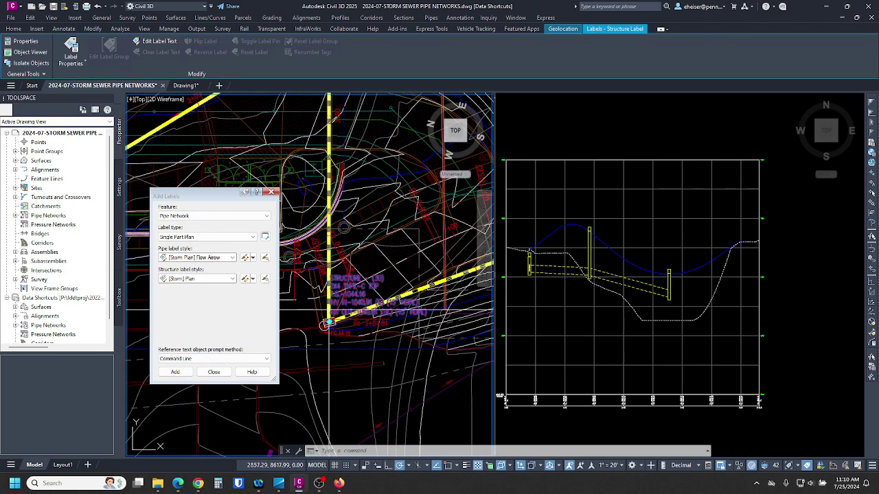
{"action": "left_click", "coordinate": [329, 322]}
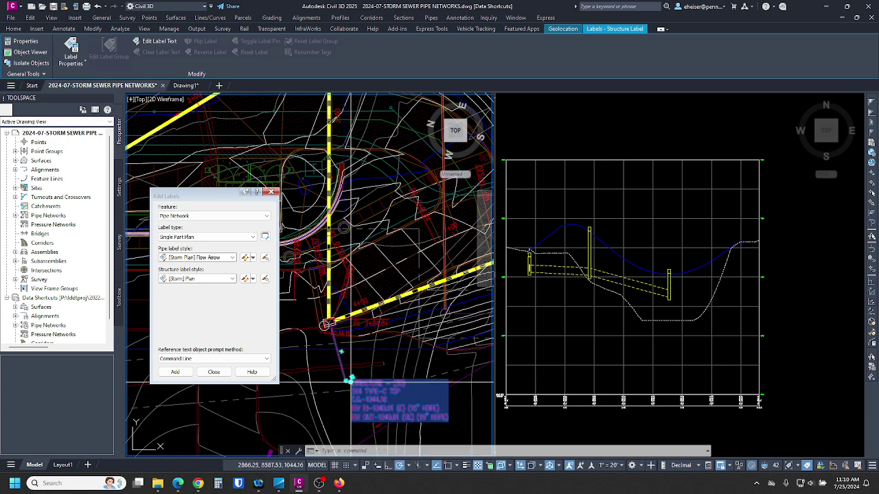
Step: Finish placing structure 30's label on a leader below and to the right of the structure, and clear the selection
{"action": "left_click", "coordinate": [350, 379]}
{"action": "middle_click_drag", "start_coordinate": [350, 378], "coordinate": [349, 354]}
{"action": "key", "text": "Escape"}
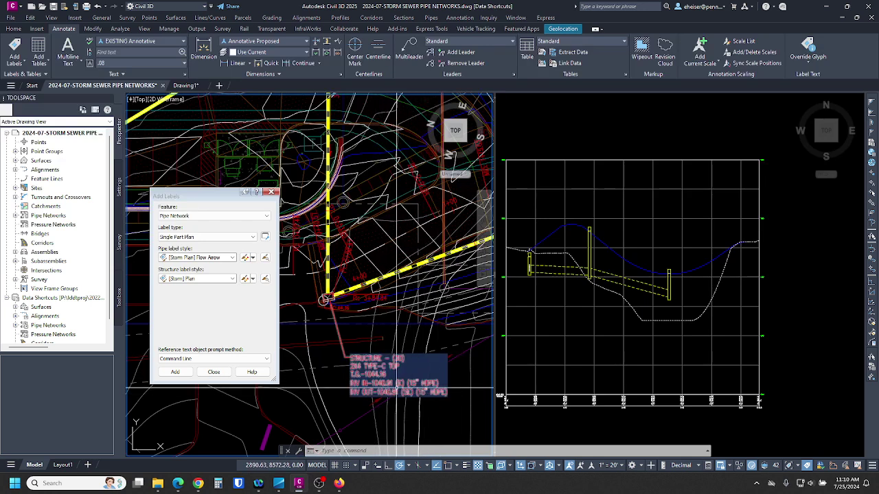
Step: Label the diagonal pipe leaving structure 30 in plan with the [Storm Plan] Length Description and Slope (Rules) style
{"action": "middle_click_drag", "start_coordinate": [371, 290], "coordinate": [396, 307]}
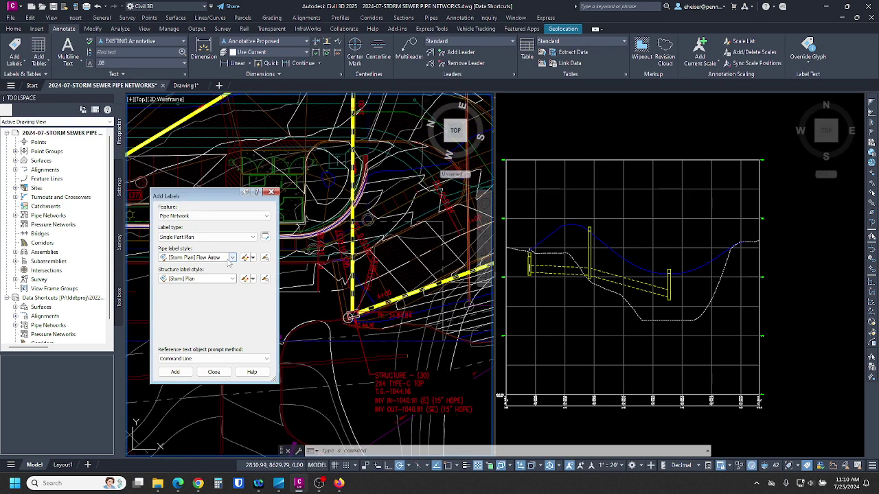
{"action": "left_click", "coordinate": [200, 280]}
{"action": "left_click", "coordinate": [207, 258]}
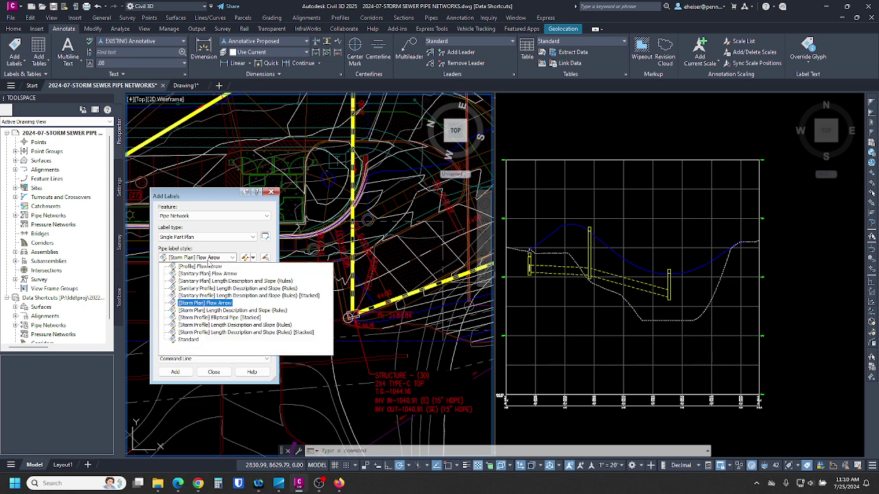
{"action": "left_click", "coordinate": [228, 311]}
{"action": "left_click", "coordinate": [175, 372]}
{"action": "scroll", "coordinate": [148, 433], "scroll_direction": "up", "scroll_amount": 5}
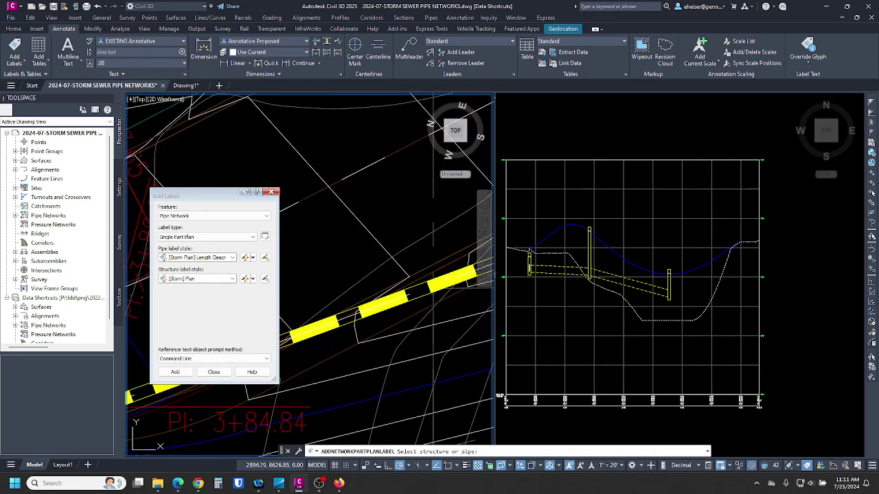
{"action": "left_click", "coordinate": [385, 302]}
{"action": "scroll", "coordinate": [384, 297], "scroll_direction": "down", "scroll_amount": 6}
{"action": "key", "text": "Escape"}
{"action": "scroll", "coordinate": [401, 281], "scroll_direction": "up", "scroll_amount": 2}
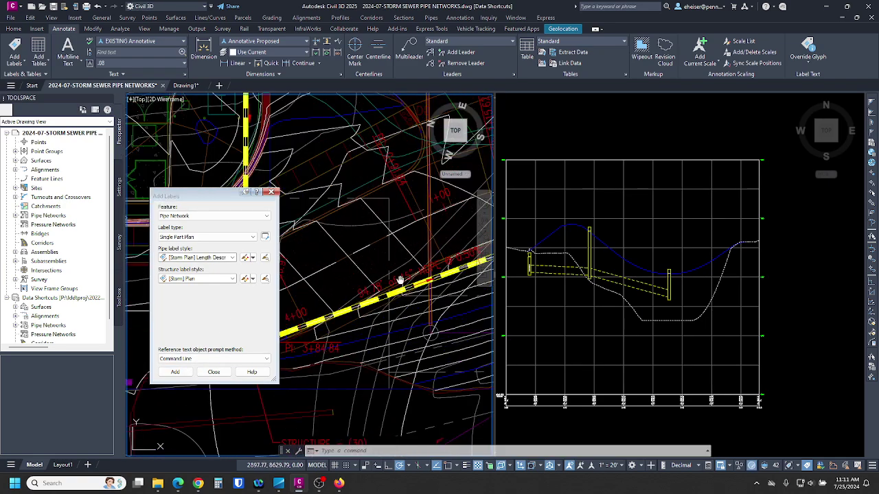
{"action": "scroll", "coordinate": [401, 281], "scroll_direction": "up", "scroll_amount": 1}
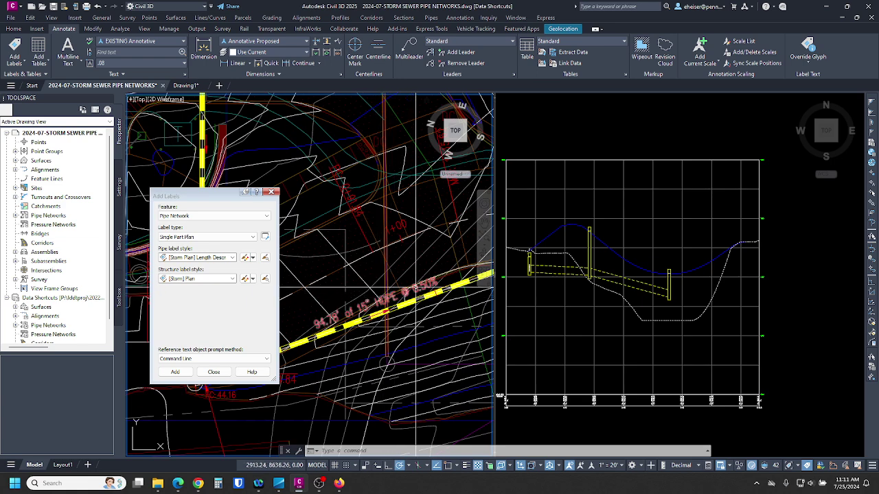
{"action": "scroll", "coordinate": [432, 285], "scroll_direction": "down", "scroll_amount": 3}
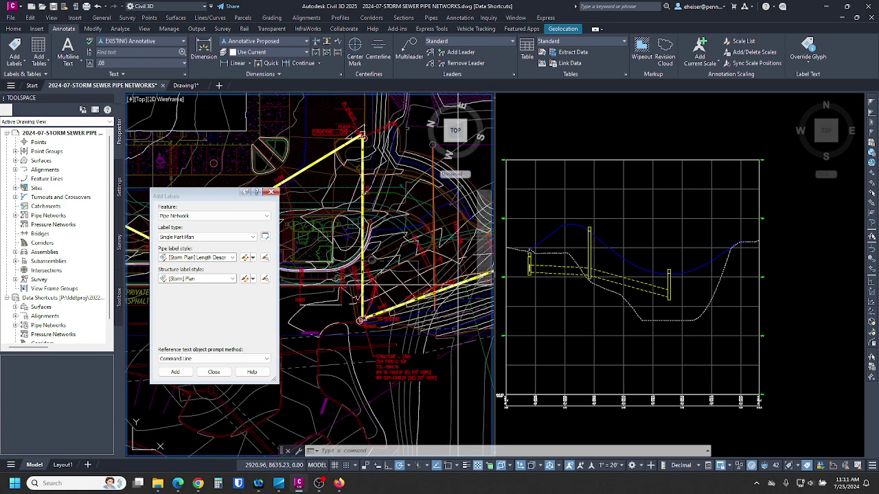
{"action": "scroll", "coordinate": [410, 272], "scroll_direction": "down", "scroll_amount": 2}
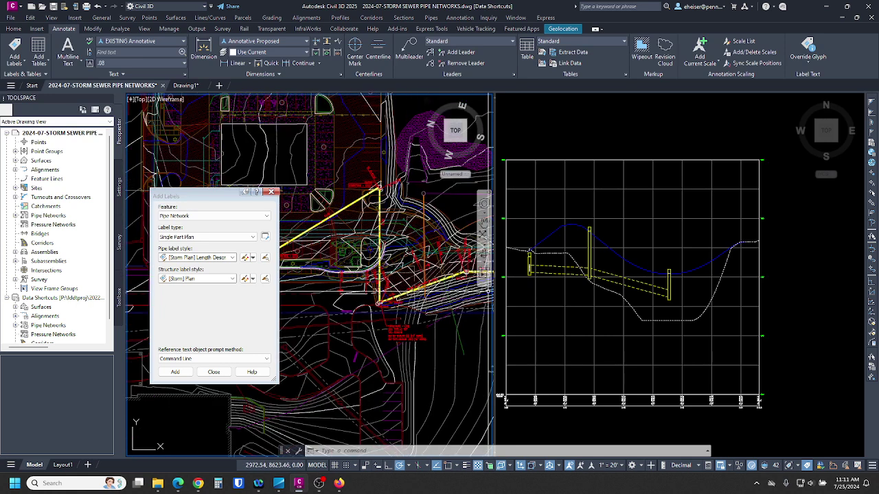
Step: Set up Single Part Profile labels in the profile viewport with [Storm] Profile for structures and [Storm Profile] Length Description and Slope (Rules) for pipes
{"action": "left_click", "coordinate": [587, 280]}
{"action": "middle_click_drag", "start_coordinate": [569, 314], "coordinate": [580, 306]}
{"action": "left_click", "coordinate": [186, 197]}
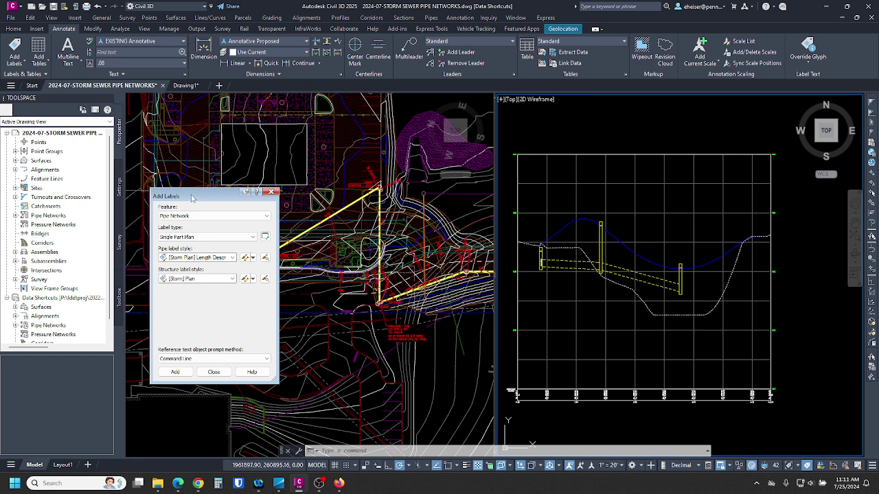
{"action": "left_click", "coordinate": [206, 236]}
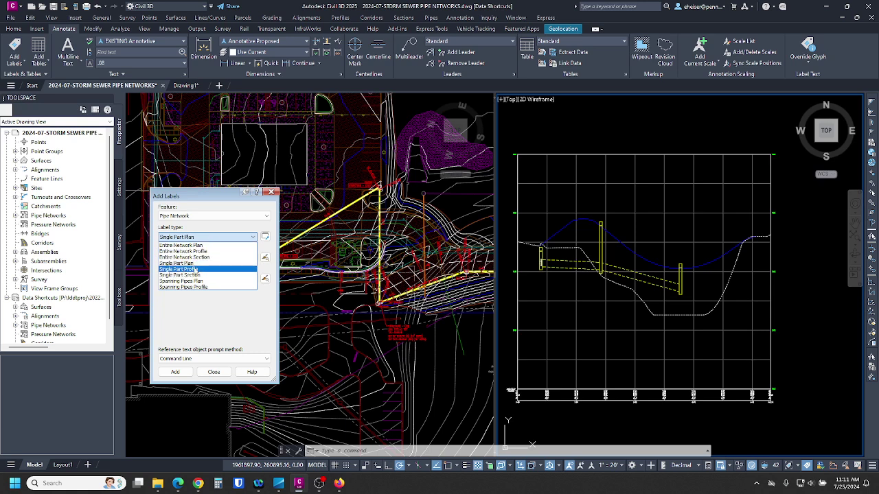
{"action": "left_click", "coordinate": [196, 270]}
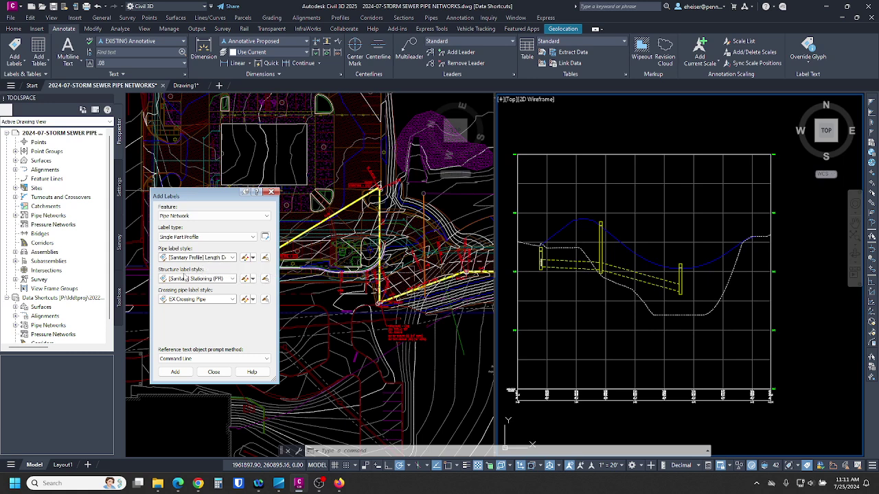
{"action": "left_click", "coordinate": [185, 279]}
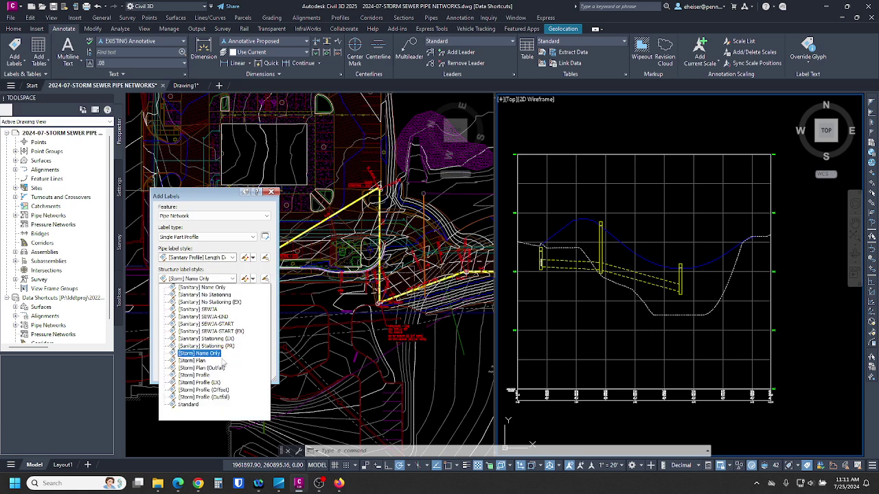
{"action": "left_click", "coordinate": [194, 376]}
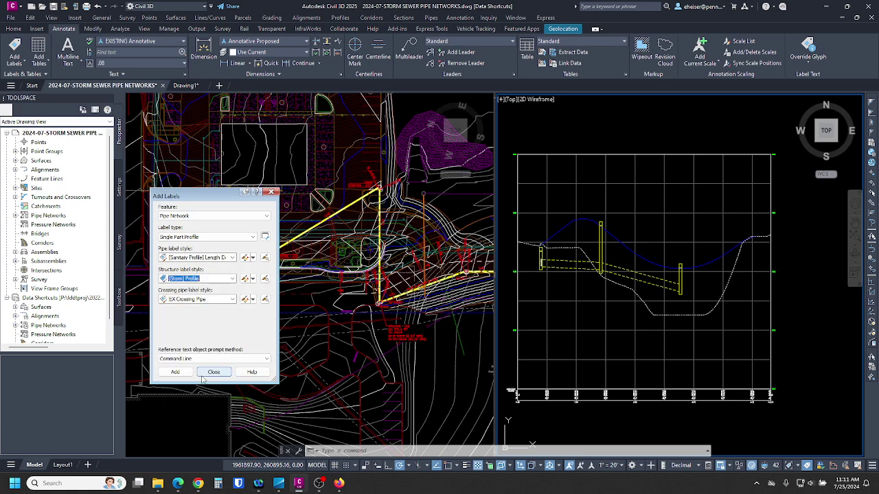
{"action": "left_click", "coordinate": [186, 258]}
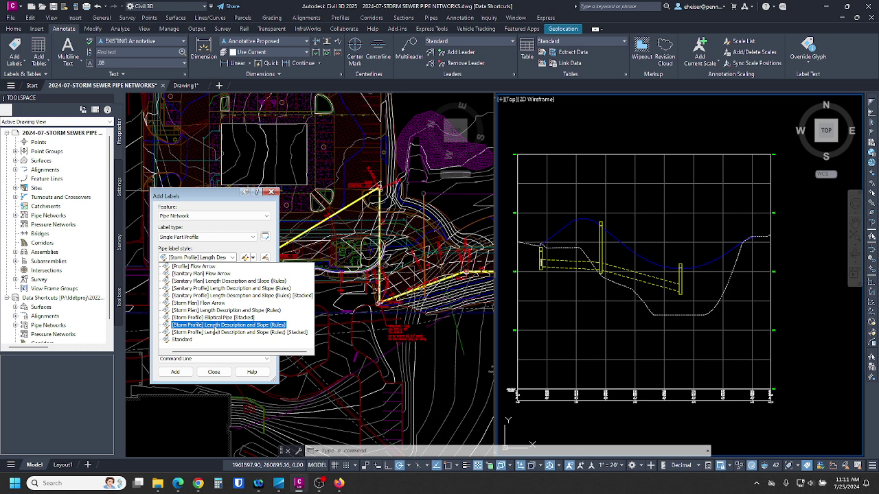
{"action": "left_click", "coordinate": [272, 325]}
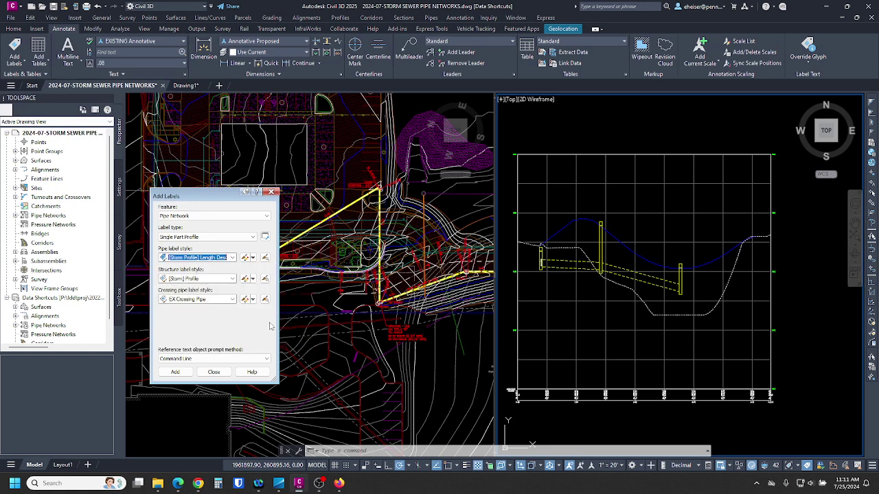
Step: Label structure 26, the first pipe and structure 27 at the start of the storm profile
{"action": "left_click", "coordinate": [176, 372]}
{"action": "scroll", "coordinate": [565, 282], "scroll_direction": "down", "scroll_amount": 8}
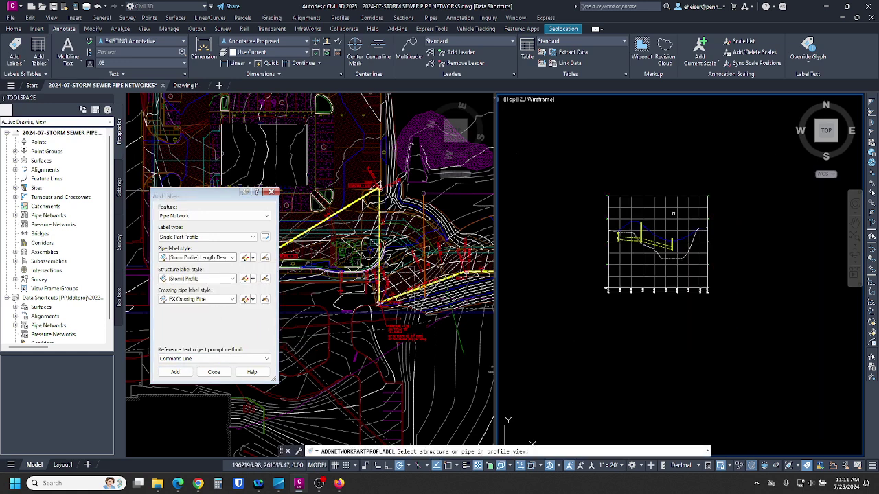
{"action": "scroll", "coordinate": [579, 303], "scroll_direction": "up", "scroll_amount": 10}
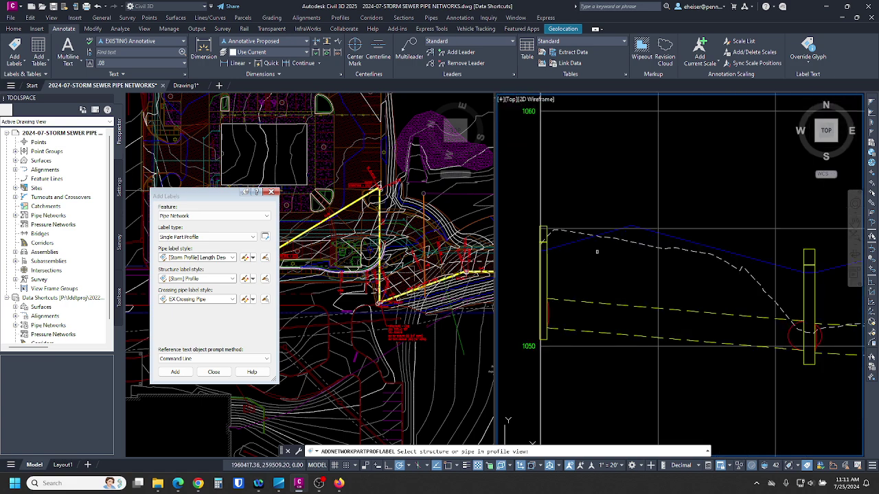
{"action": "left_click", "coordinate": [546, 263]}
{"action": "left_click", "coordinate": [599, 303]}
{"action": "middle_click_drag", "start_coordinate": [691, 318], "coordinate": [501, 317]}
{"action": "left_click", "coordinate": [622, 284]}
{"action": "scroll", "coordinate": [578, 294], "scroll_direction": "down", "scroll_amount": 2}
{"action": "middle_click_drag", "start_coordinate": [578, 299], "coordinate": [681, 300]}
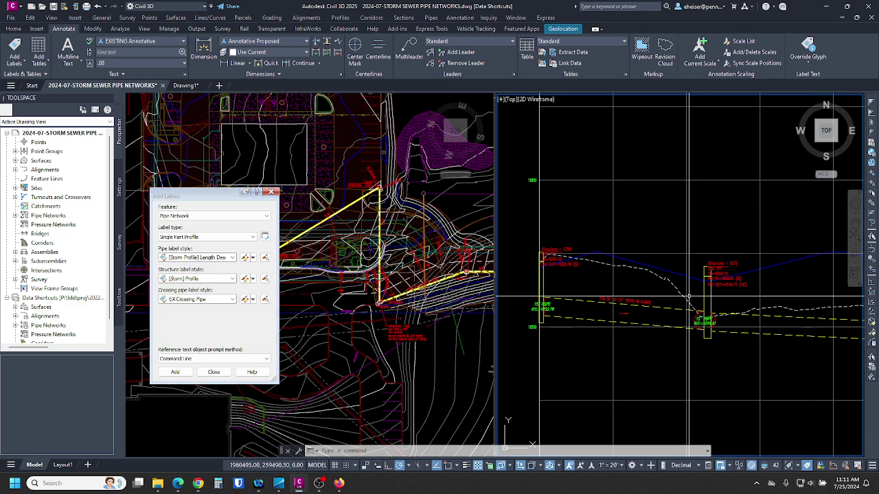
Step: Delete the green crossing pipe invert labels at structures 26 and 27 in the profile view
{"action": "scroll", "coordinate": [699, 316], "scroll_direction": "up", "scroll_amount": 2}
{"action": "left_click", "coordinate": [710, 326]}
{"action": "middle_click_drag", "start_coordinate": [641, 329], "coordinate": [756, 336]}
{"action": "left_click", "coordinate": [564, 309]}
{"action": "key", "text": "Delete"}
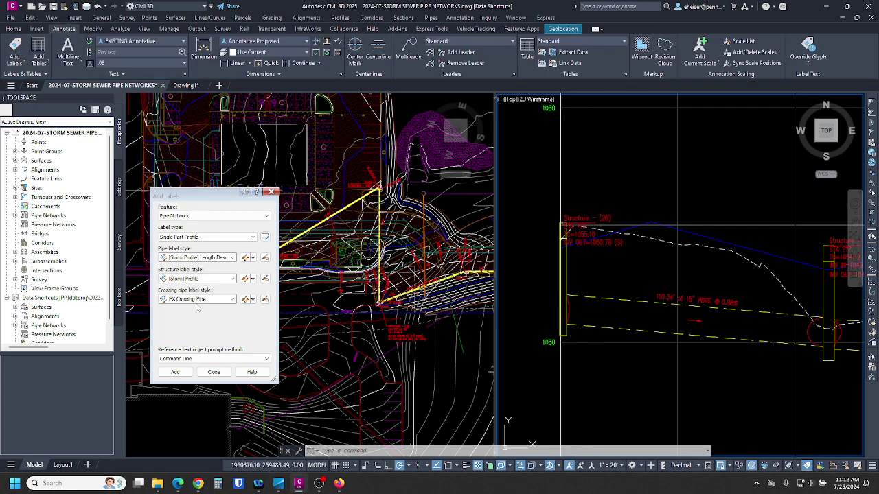
{"action": "left_click", "coordinate": [213, 301]}
{"action": "left_click", "coordinate": [196, 308]}
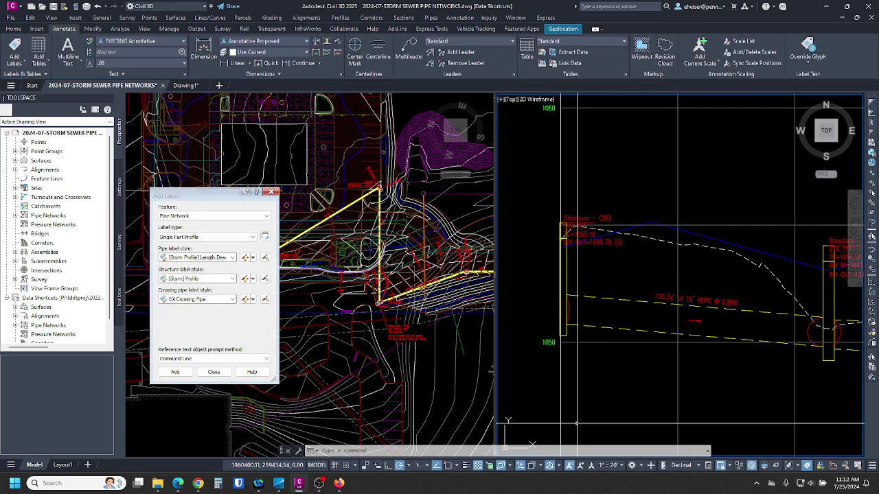
Step: Move structure 26's profile label above the structure and slightly to its right on a leader
{"action": "middle_click_drag", "start_coordinate": [698, 363], "coordinate": [677, 382]}
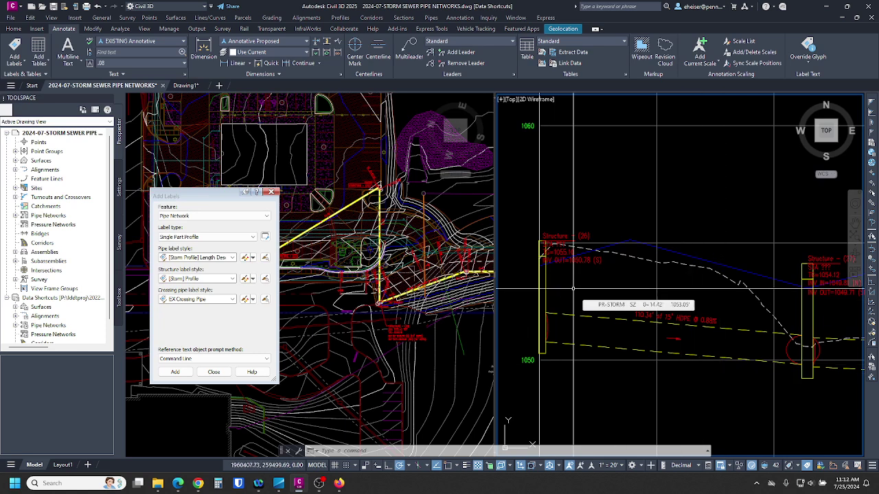
{"action": "left_click", "coordinate": [539, 242]}
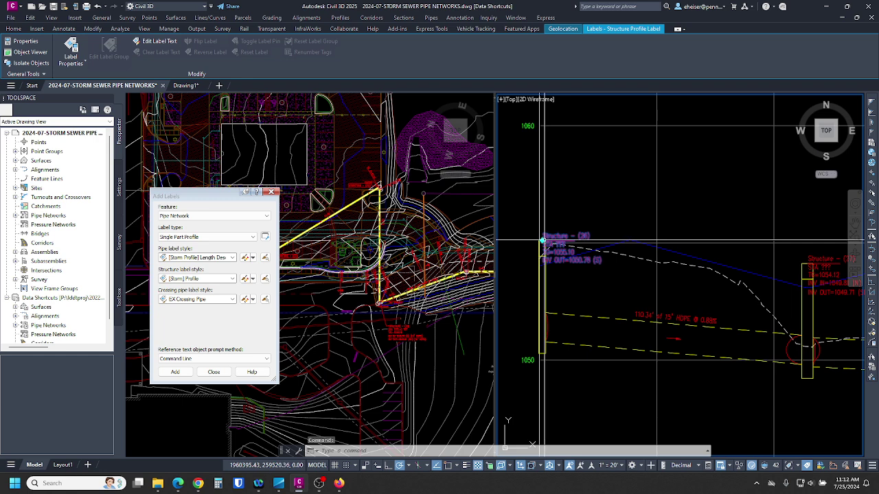
{"action": "left_click", "coordinate": [538, 241]}
{"action": "left_click", "coordinate": [557, 180]}
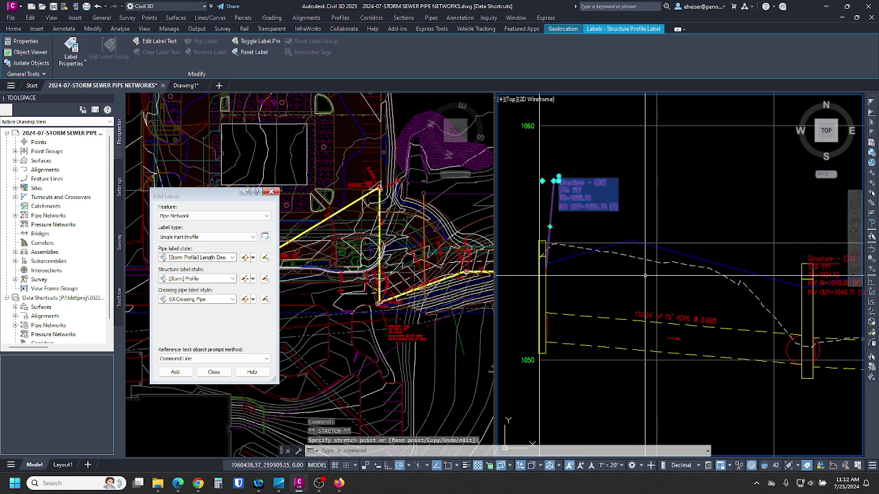
Step: Move structure 27's profile label straight above the structure on a leader, clear of the surface profiles
{"action": "left_click", "coordinate": [808, 263]}
{"action": "left_click", "coordinate": [807, 263]}
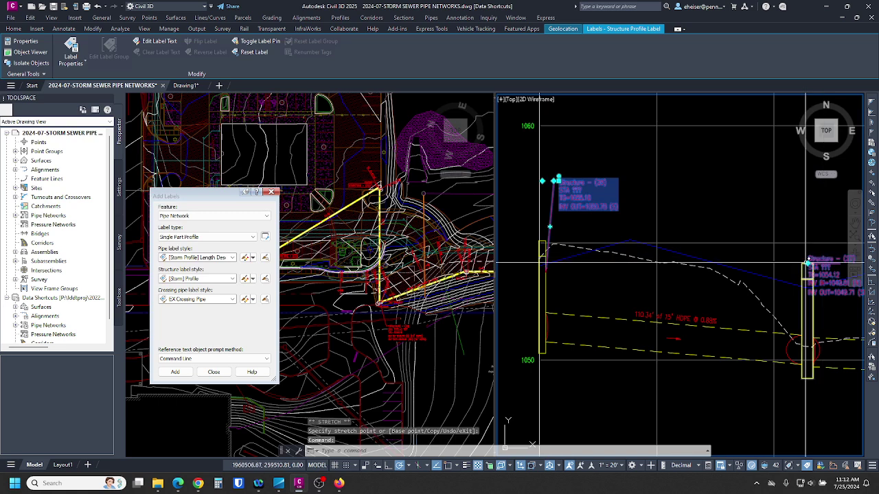
{"action": "middle_click_drag", "start_coordinate": [807, 263], "coordinate": [680, 282]}
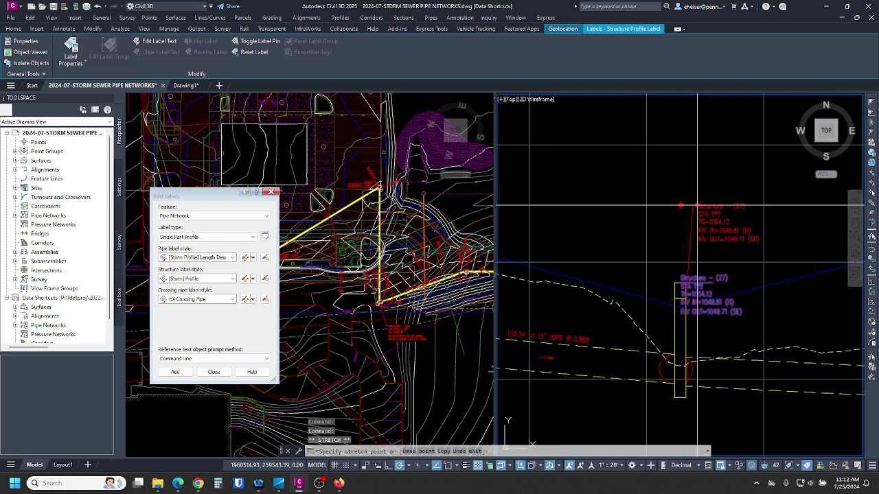
{"action": "left_click", "coordinate": [686, 198]}
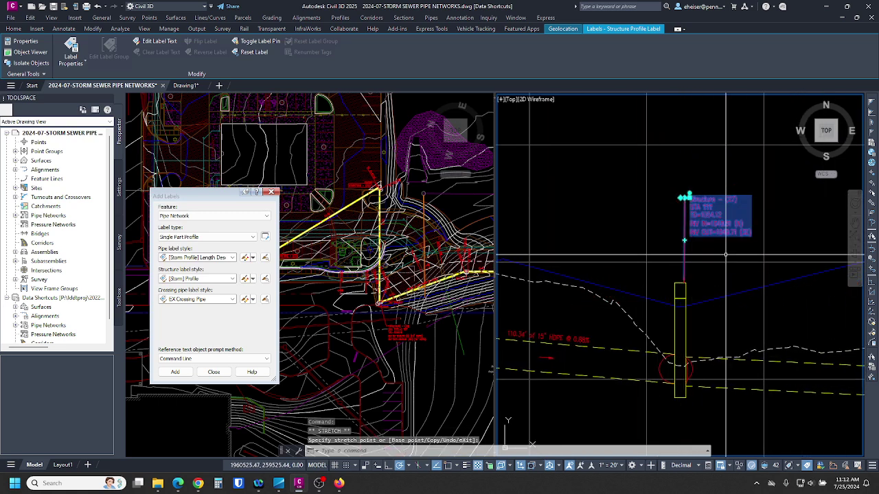
Step: Examine the text and placement of the structure 26 and 27 labels and the pipe label in the profile view
{"action": "scroll", "coordinate": [735, 263], "scroll_direction": "down", "scroll_amount": 2}
{"action": "scroll", "coordinate": [738, 263], "scroll_direction": "down", "scroll_amount": 2}
{"action": "scroll", "coordinate": [683, 254], "scroll_direction": "up", "scroll_amount": 2}
{"action": "middle_click_drag", "start_coordinate": [674, 265], "coordinate": [646, 236]}
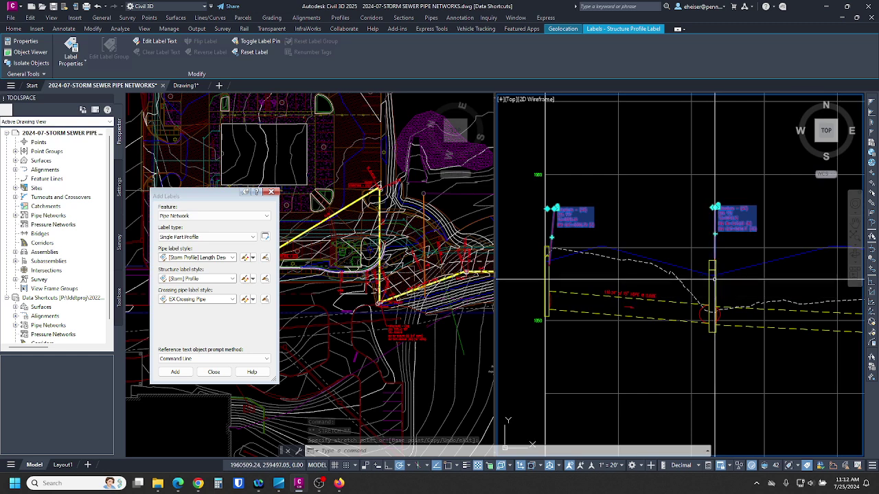
{"action": "scroll", "coordinate": [704, 296], "scroll_direction": "down", "scroll_amount": 4}
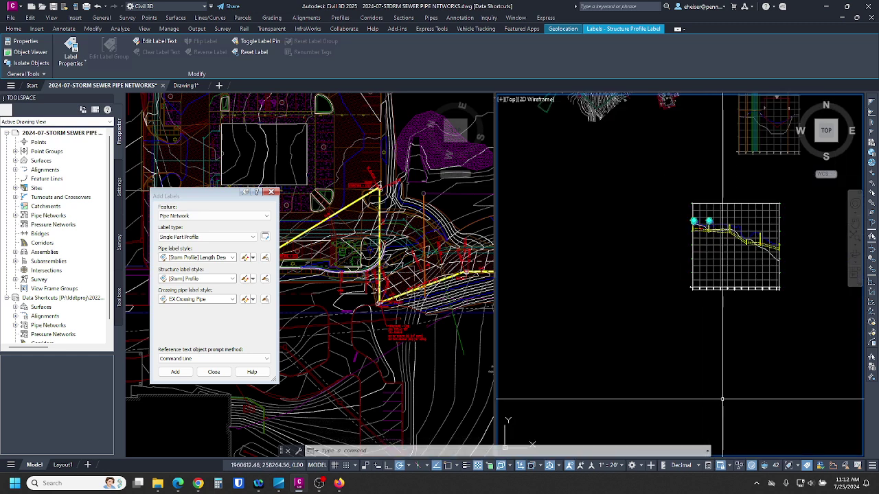
{"action": "scroll", "coordinate": [701, 275], "scroll_direction": "up", "scroll_amount": 8}
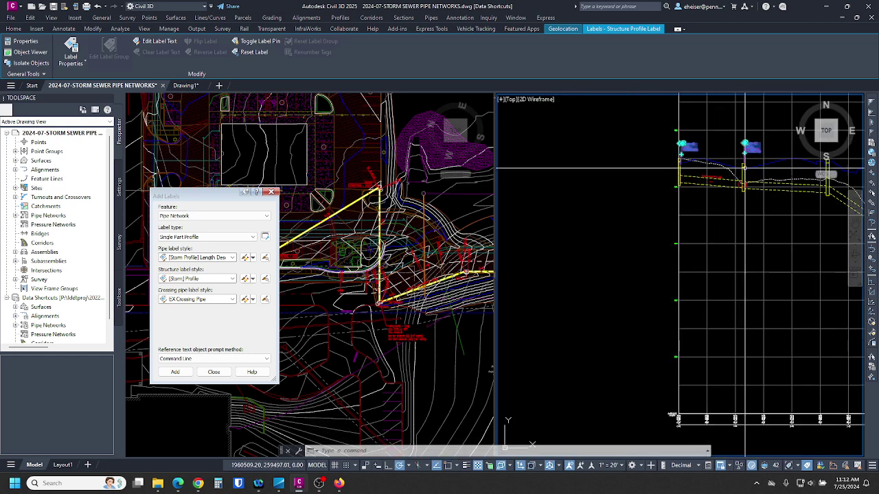
{"action": "middle_click_drag", "start_coordinate": [692, 259], "coordinate": [695, 284]}
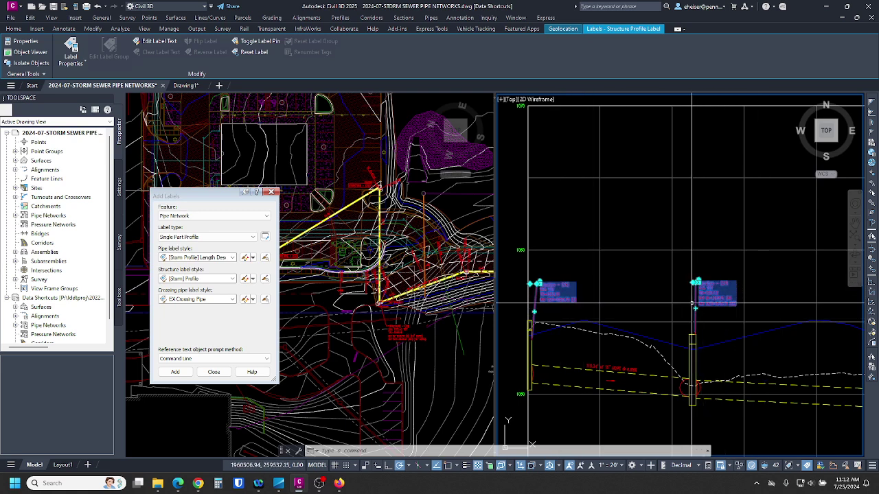
{"action": "mouse_move", "coordinate": [692, 302]}
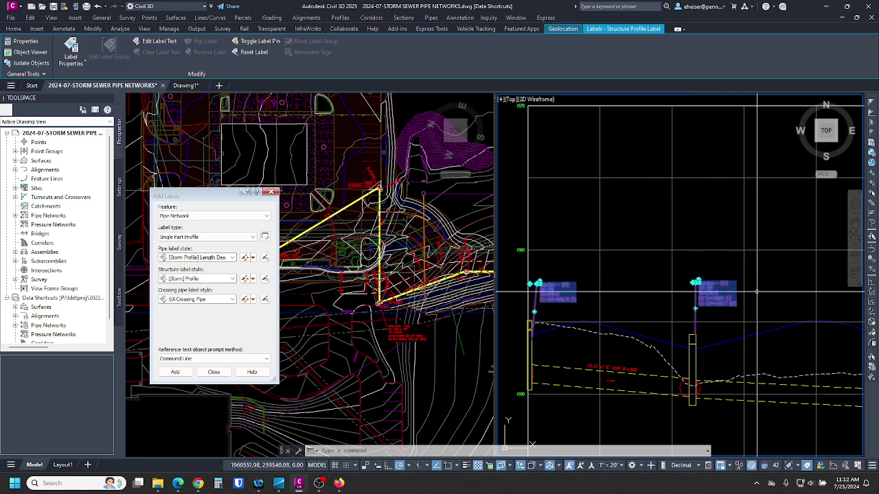
{"action": "scroll", "coordinate": [525, 300], "scroll_direction": "up", "scroll_amount": 2}
{"action": "scroll", "coordinate": [525, 300], "scroll_direction": "up", "scroll_amount": 2}
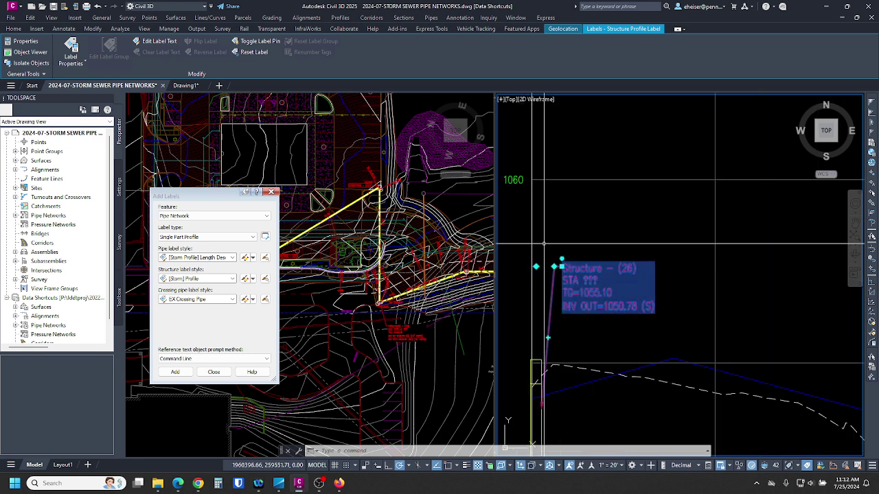
{"action": "scroll", "coordinate": [564, 273], "scroll_direction": "down", "scroll_amount": 2}
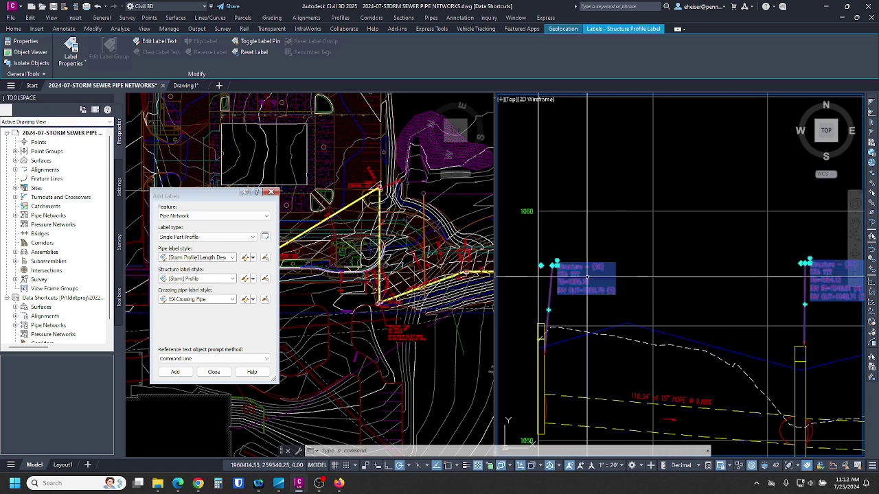
{"action": "scroll", "coordinate": [562, 263], "scroll_direction": "down", "scroll_amount": 2}
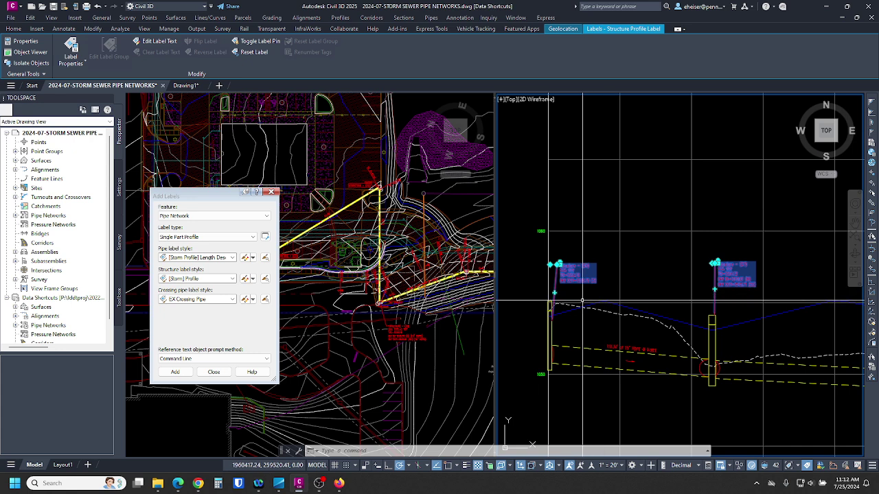
{"action": "scroll", "coordinate": [601, 216], "scroll_direction": "down", "scroll_amount": 2}
{"action": "scroll", "coordinate": [611, 262], "scroll_direction": "up", "scroll_amount": 2}
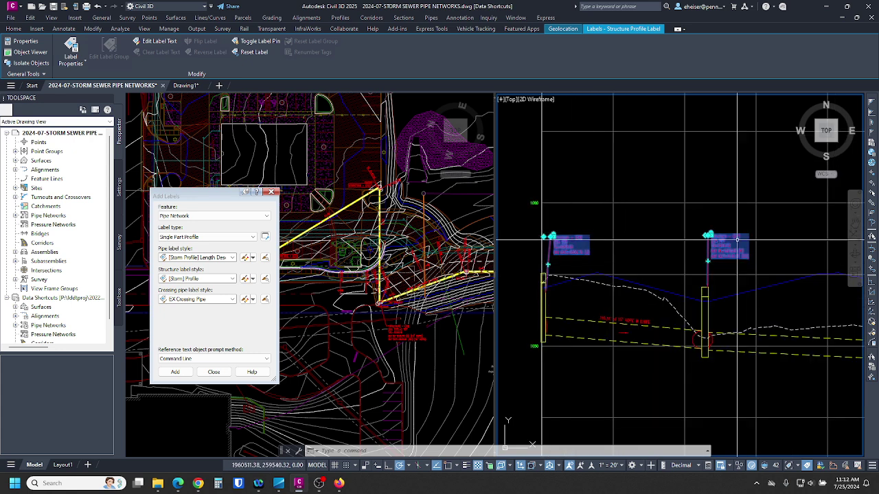
Step: Set the reference alignment of the structure 26 and 27 profile labels to Alignment - (PR-STORM) - (1)
{"action": "key", "text": "Escape"}
{"action": "left_click", "coordinate": [573, 242]}
{"action": "left_click", "coordinate": [571, 248]}
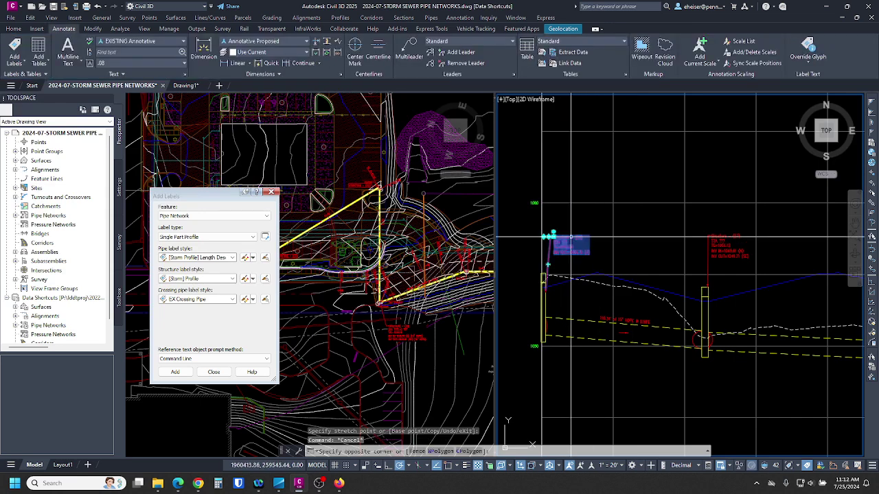
{"action": "left_click", "coordinate": [723, 249]}
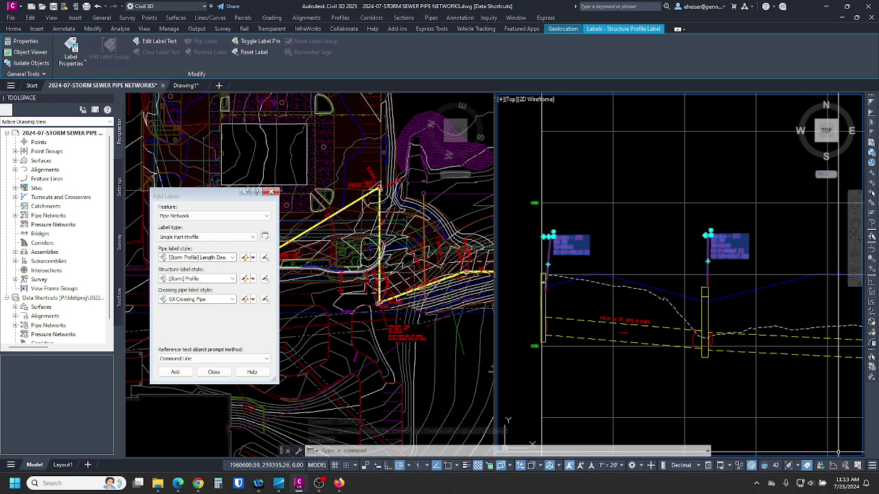
{"action": "key", "text": "ctrl+1"}
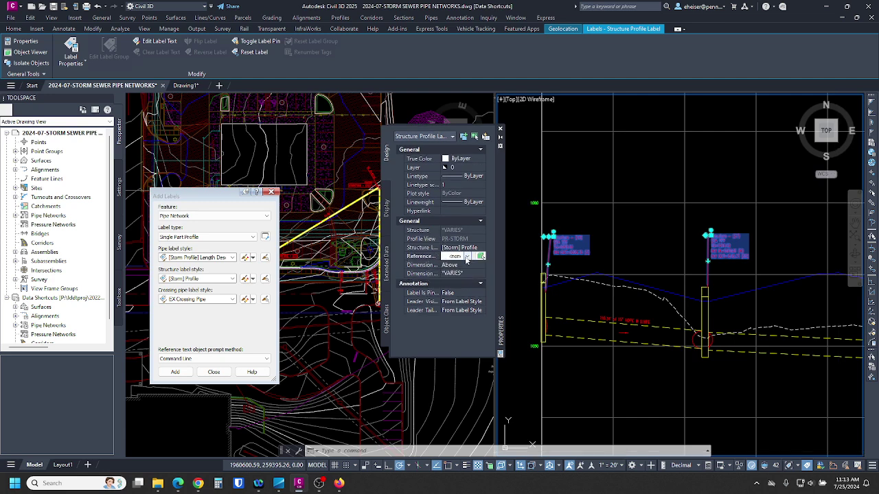
{"action": "left_click", "coordinate": [466, 256]}
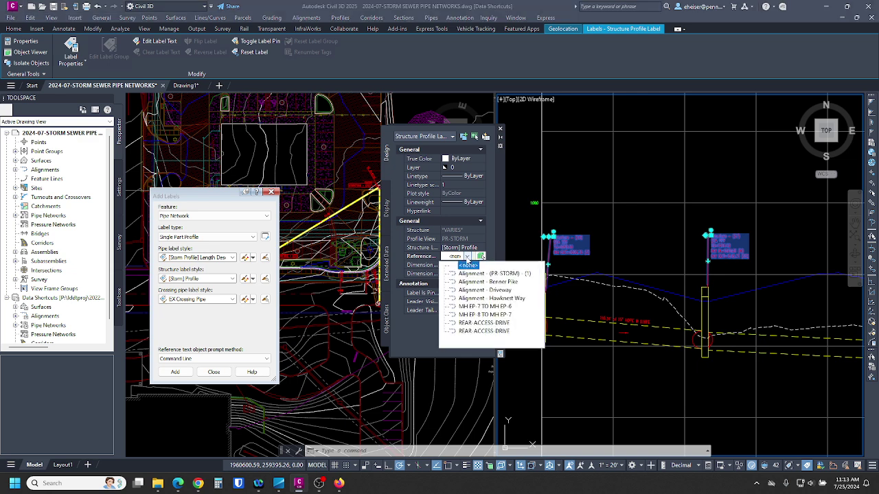
{"action": "left_click", "coordinate": [481, 274]}
{"action": "key", "text": "Escape"}
{"action": "key", "text": "Escape"}
{"action": "key", "text": "Escape"}
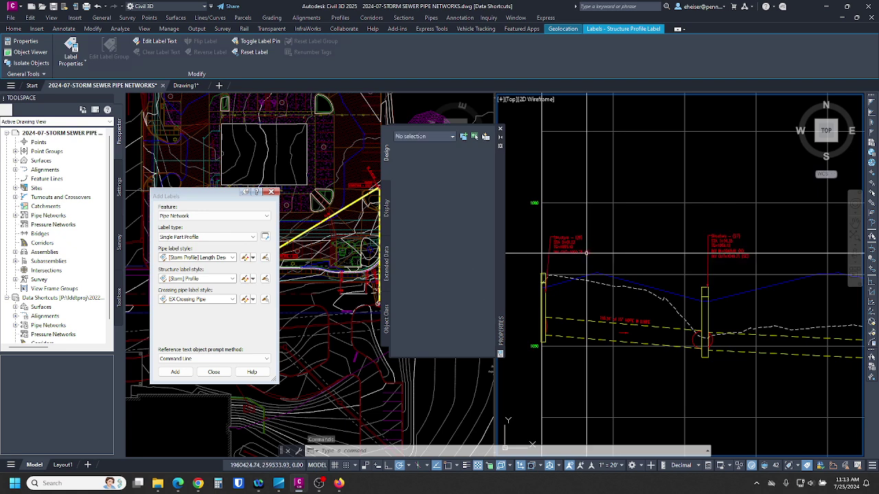
Step: Examine the station, elevation and invert text of the structure 26 and 27 labels and the pipe label between them in profile
{"action": "scroll", "coordinate": [566, 233], "scroll_direction": "down", "scroll_amount": 1}
{"action": "scroll", "coordinate": [729, 237], "scroll_direction": "up", "scroll_amount": 3}
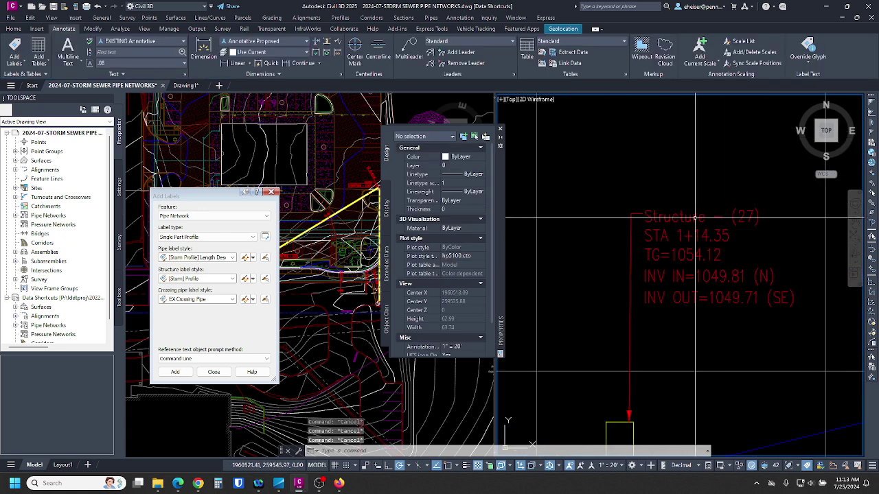
{"action": "scroll", "coordinate": [653, 237], "scroll_direction": "down", "scroll_amount": 2}
{"action": "scroll", "coordinate": [713, 282], "scroll_direction": "down", "scroll_amount": 4}
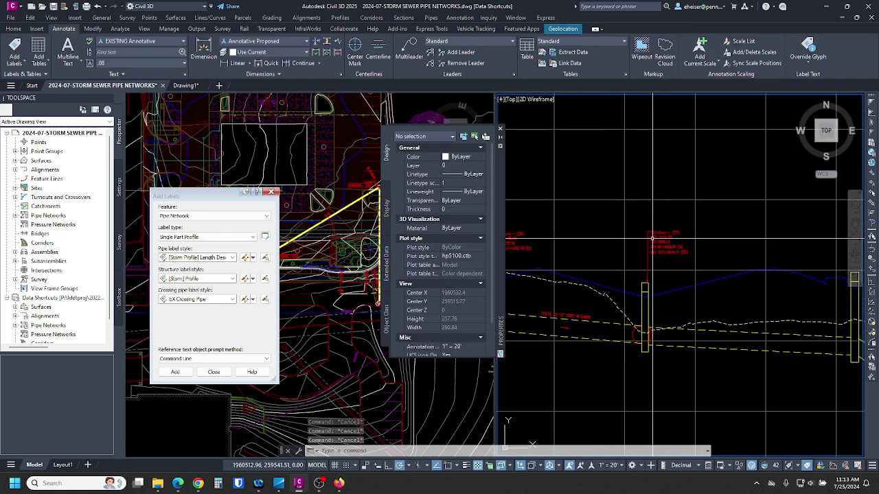
{"action": "middle_click_drag", "start_coordinate": [713, 283], "coordinate": [714, 283]}
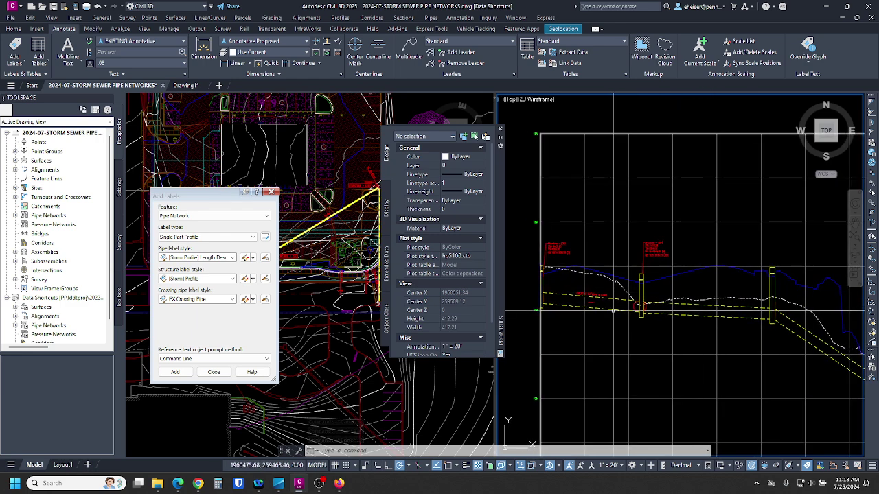
{"action": "mouse_move", "coordinate": [637, 304]}
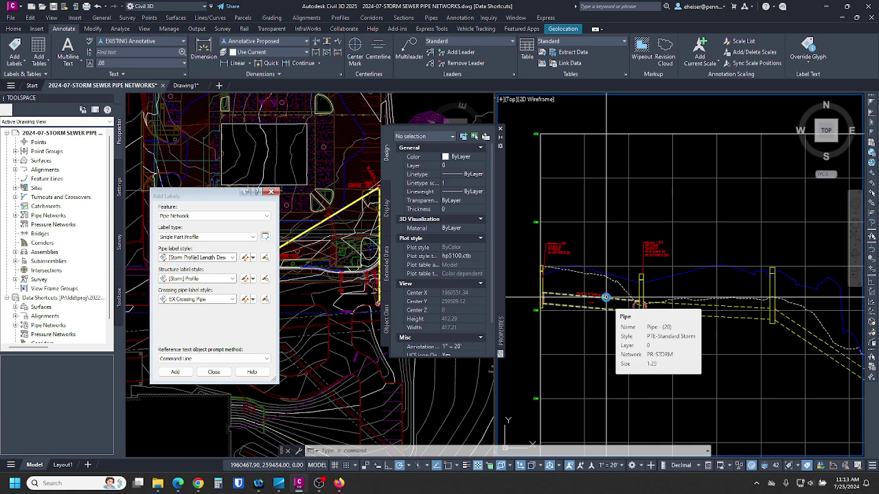
{"action": "scroll", "coordinate": [660, 293], "scroll_direction": "up", "scroll_amount": 2}
{"action": "middle_click_drag", "start_coordinate": [660, 293], "coordinate": [721, 292]}
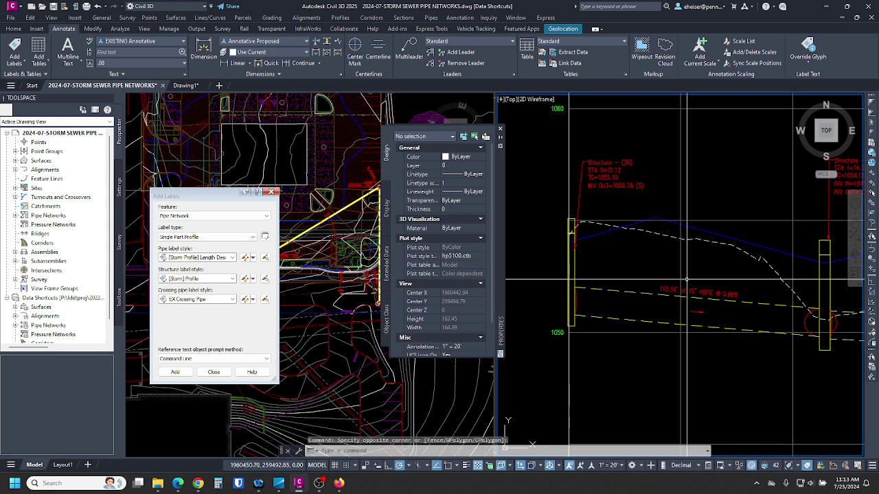
{"action": "scroll", "coordinate": [512, 261], "scroll_direction": "down", "scroll_amount": 2}
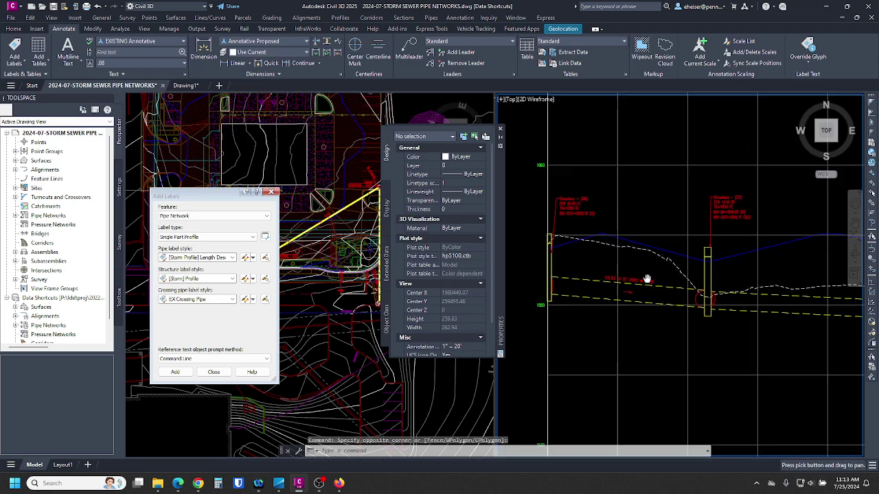
Step: Label the pipe running from structure 27 to the next structure in profile with a stacked length, size and slope style
{"action": "left_click", "coordinate": [204, 256]}
{"action": "left_click", "coordinate": [197, 332]}
{"action": "left_click", "coordinate": [175, 371]}
{"action": "scroll", "coordinate": [675, 264], "scroll_direction": "down", "scroll_amount": 3}
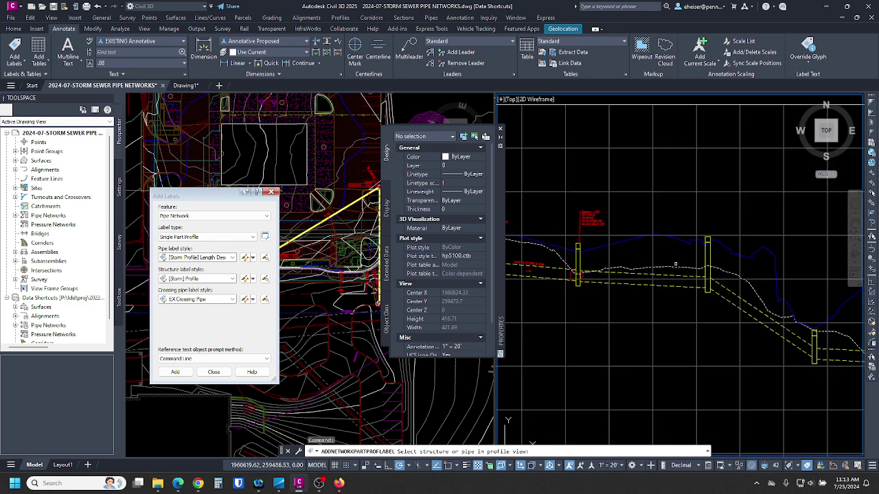
{"action": "left_click", "coordinate": [638, 280]}
{"action": "scroll", "coordinate": [642, 289], "scroll_direction": "up", "scroll_amount": 4}
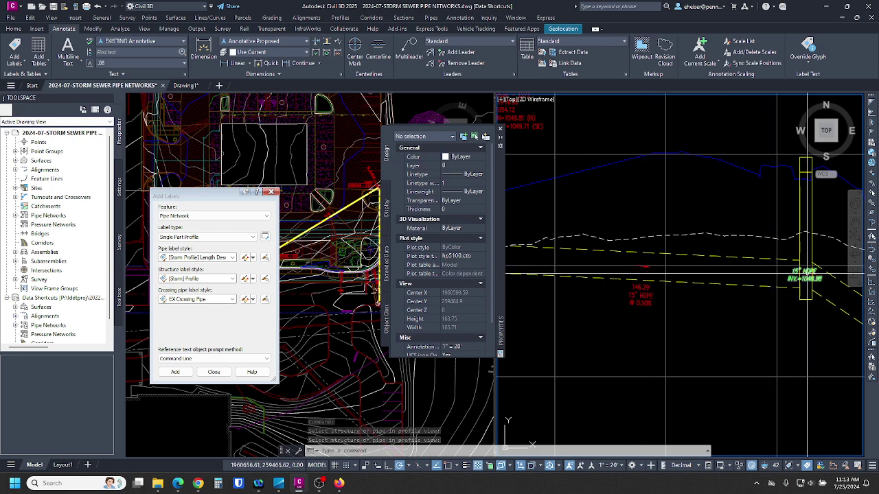
Step: Delete the green crossing pipe invert labels at both ends of the newly labelled pipe in the profile view
{"action": "left_click", "coordinate": [806, 274]}
{"action": "left_click", "coordinate": [839, 279]}
{"action": "scroll", "coordinate": [838, 280], "scroll_direction": "down", "scroll_amount": 2}
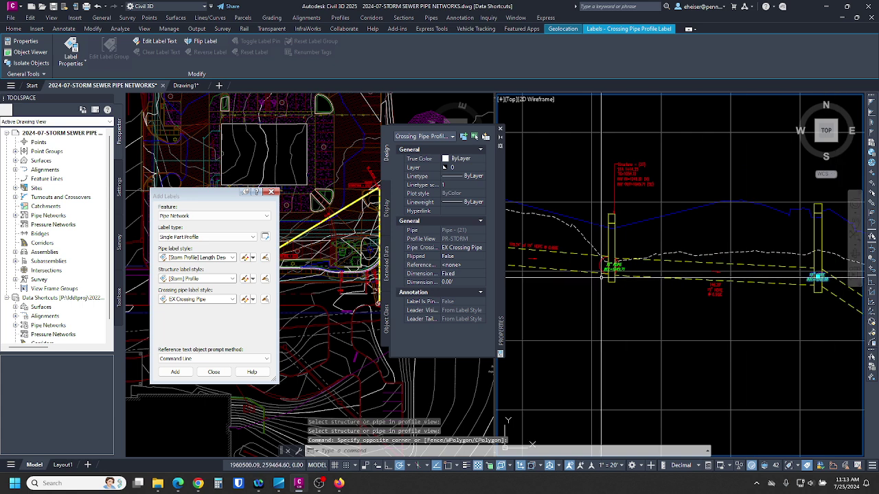
{"action": "left_click", "coordinate": [617, 268]}
{"action": "key", "text": "Delete"}
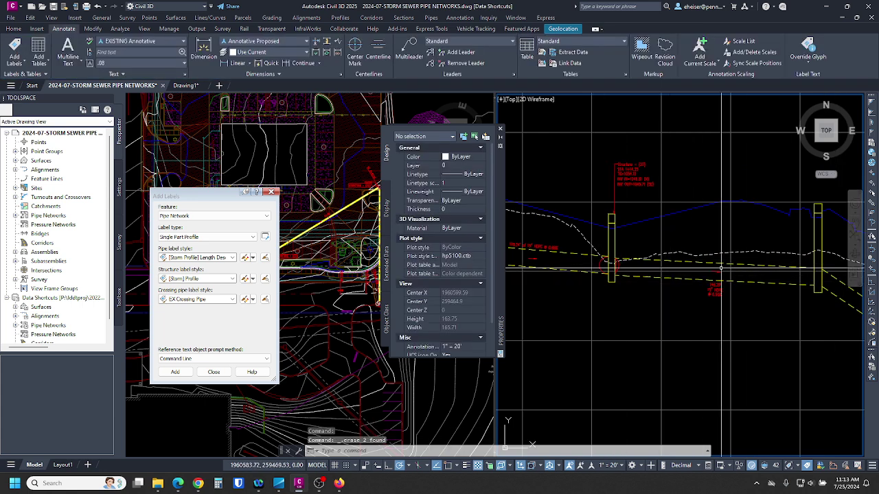
Step: Clear the Properties palette away from the plan view
{"action": "scroll", "coordinate": [728, 273], "scroll_direction": "up", "scroll_amount": 1}
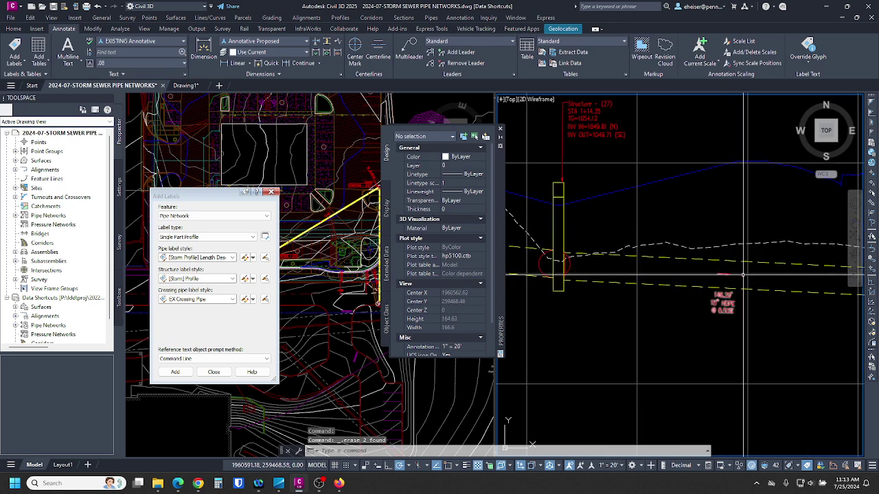
{"action": "scroll", "coordinate": [724, 268], "scroll_direction": "down", "scroll_amount": 2}
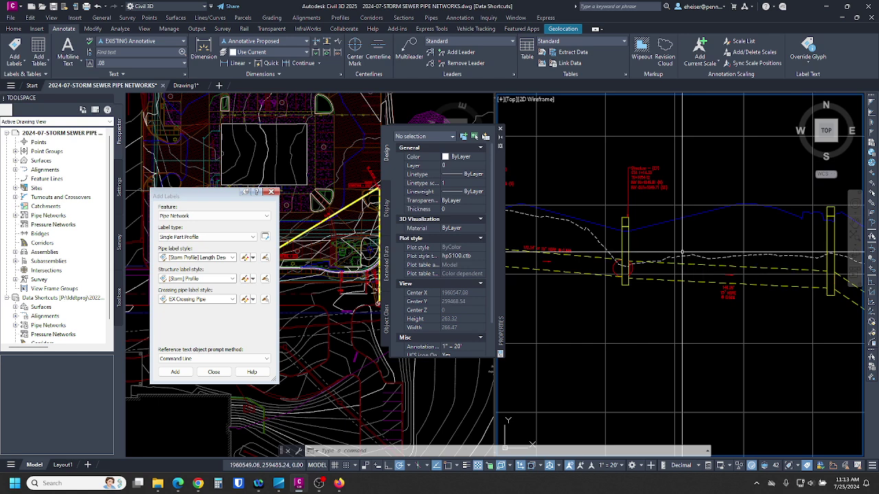
{"action": "scroll", "coordinate": [660, 276], "scroll_direction": "down", "scroll_amount": 2}
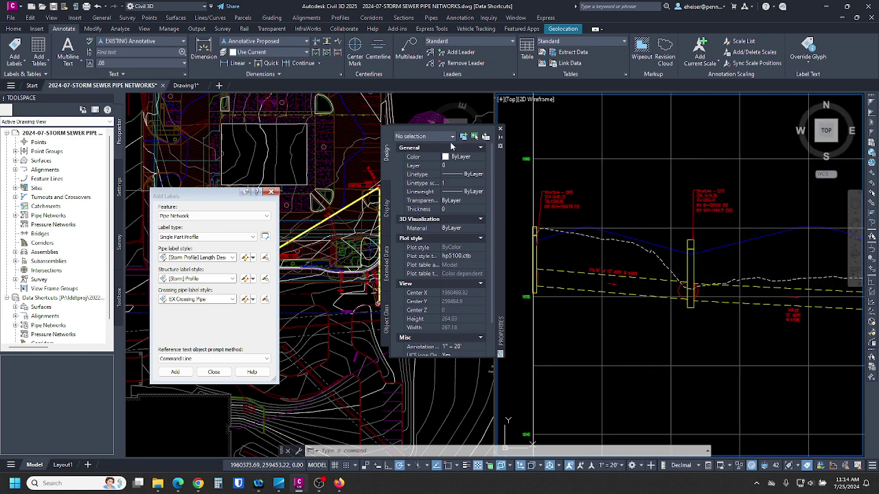
{"action": "mouse_move", "coordinate": [499, 178]}
{"action": "left_mouse_down"}
{"action": "mouse_move", "coordinate": [264, 182]}
{"action": "mouse_move", "coordinate": [621, 223]}
{"action": "mouse_move", "coordinate": [878, 240]}
{"action": "left_mouse_up"}
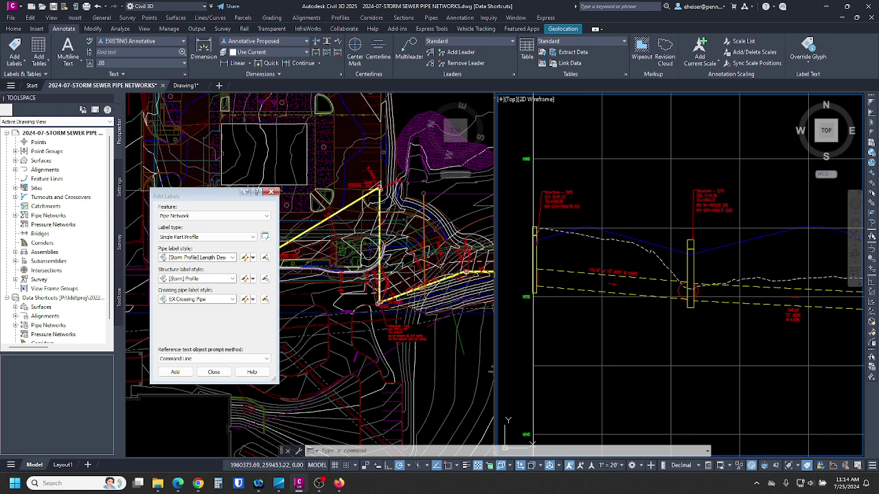
Step: Draw the existing sanitary pipe that crosses the storm line in plan into the storm profile view
{"action": "left_click", "coordinate": [419, 242]}
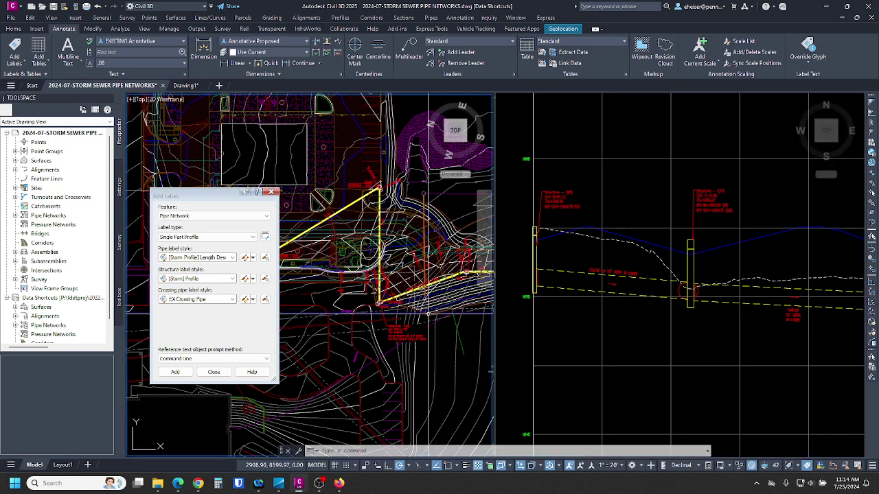
{"action": "scroll", "coordinate": [433, 275], "scroll_direction": "up", "scroll_amount": 2}
{"action": "middle_click_drag", "start_coordinate": [441, 247], "coordinate": [382, 295]}
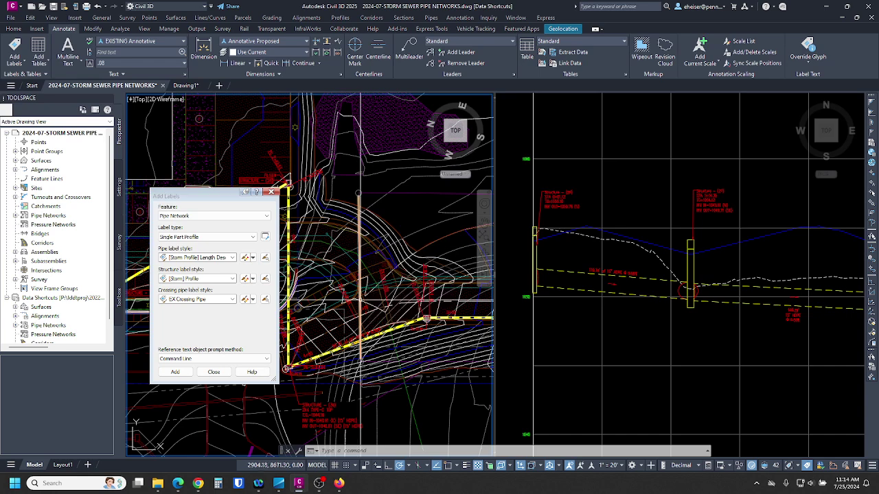
{"action": "scroll", "coordinate": [360, 365], "scroll_direction": "up", "scroll_amount": 3}
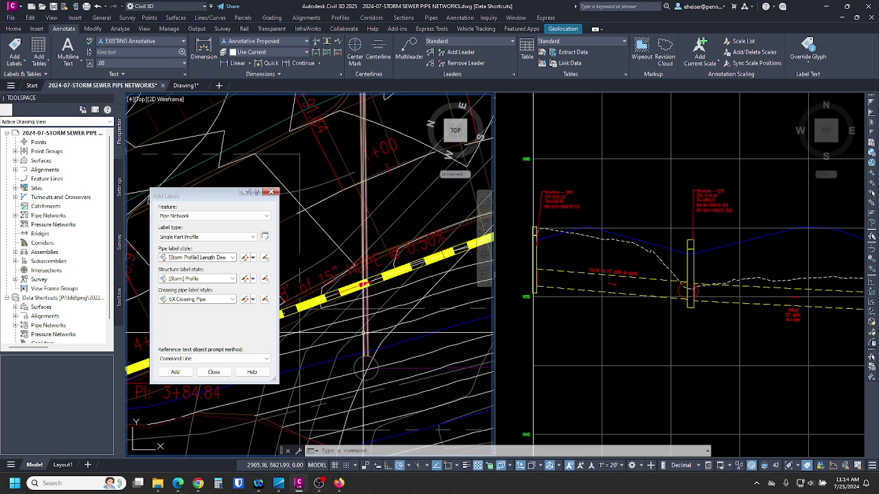
{"action": "left_click", "coordinate": [364, 357]}
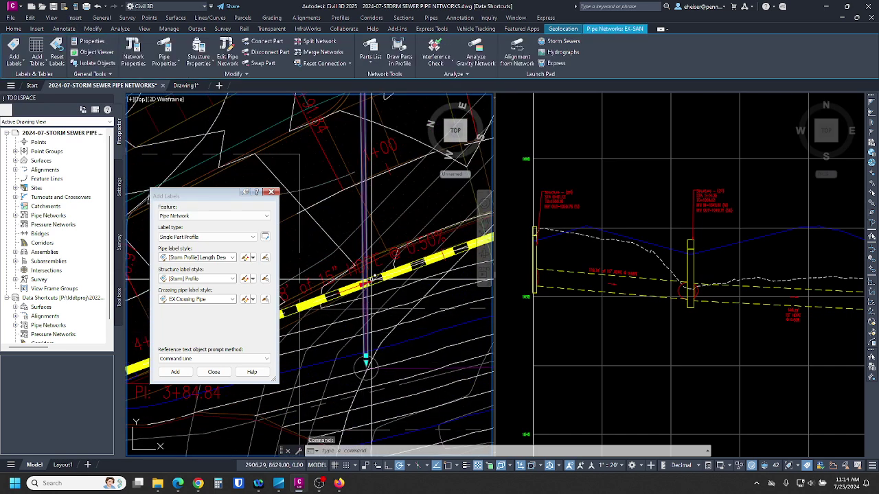
{"action": "left_click", "coordinate": [396, 61]}
{"action": "left_click", "coordinate": [596, 163]}
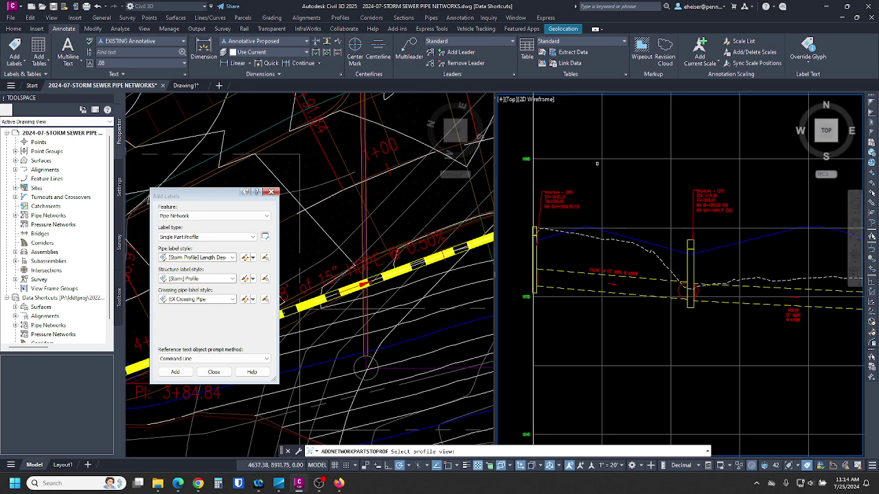
{"action": "left_click", "coordinate": [602, 158]}
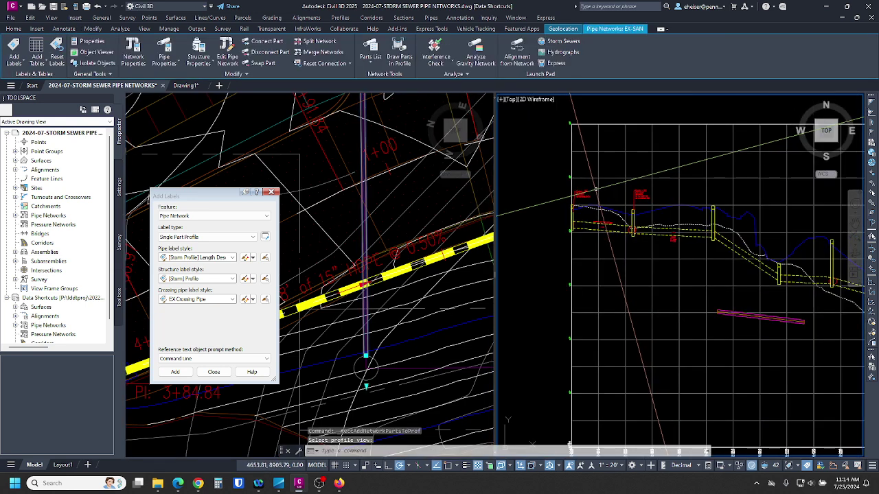
{"action": "left_click", "coordinate": [738, 297]}
{"action": "key", "text": "Escape"}
{"action": "key", "text": "Escape"}
Step: Open the PR-STORM profile view's properties and limit its pipe network list to crossing pipes only
{"action": "middle_click_drag", "start_coordinate": [773, 308], "coordinate": [685, 300]}
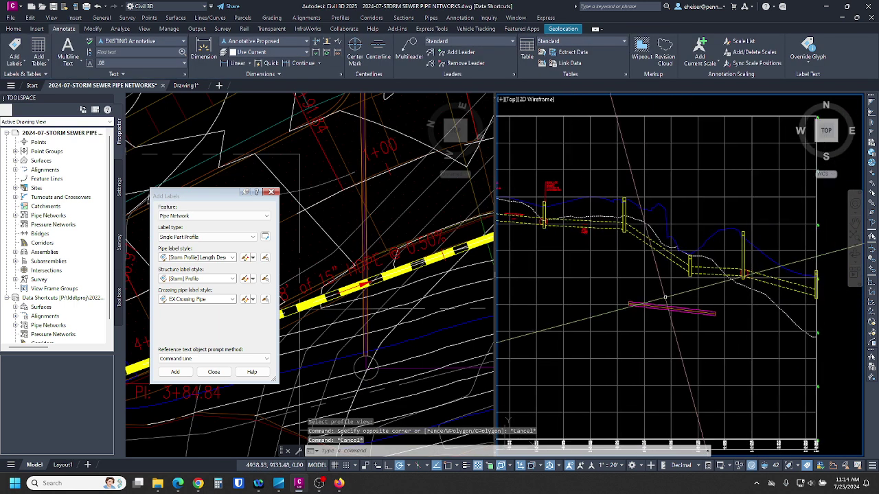
{"action": "scroll", "coordinate": [684, 301], "scroll_direction": "up", "scroll_amount": 2}
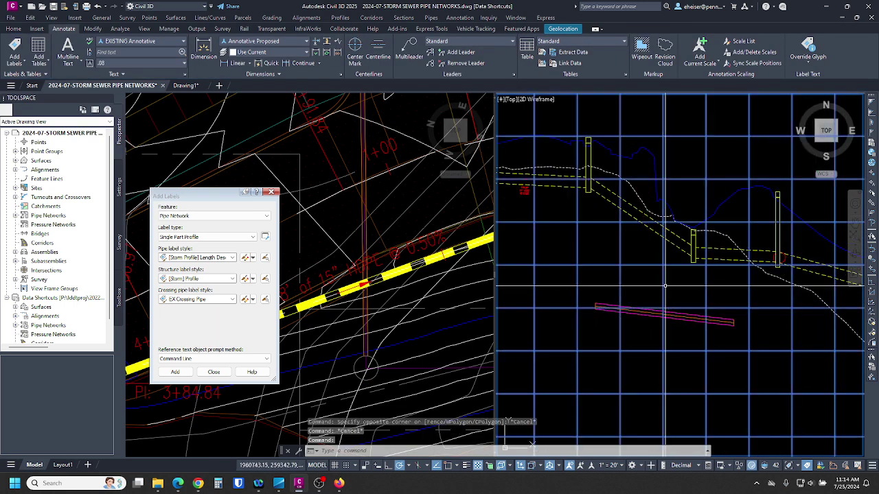
{"action": "left_click", "coordinate": [670, 273]}
{"action": "key", "text": "Escape"}
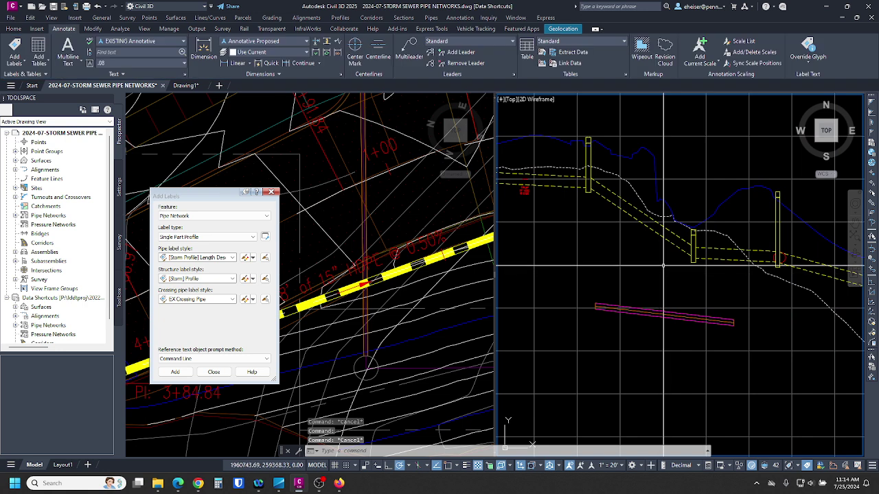
{"action": "left_click", "coordinate": [663, 266]}
{"action": "right_click", "coordinate": [648, 247]}
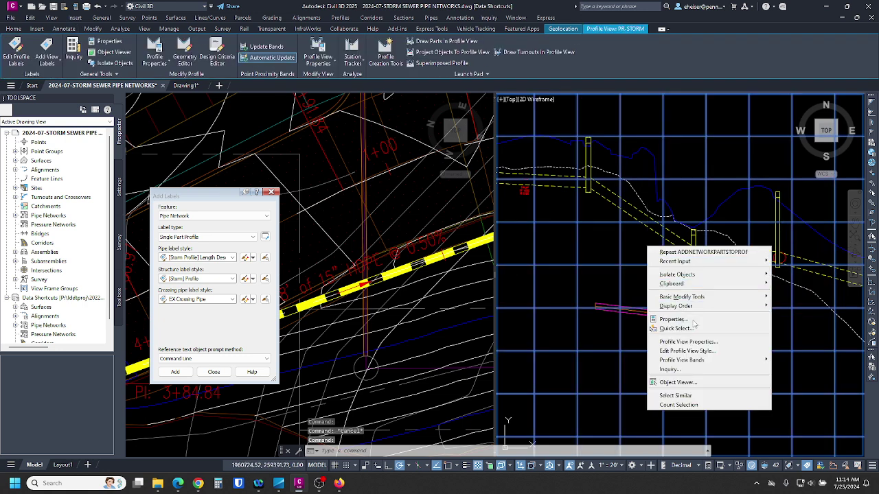
{"action": "left_click", "coordinate": [688, 342]}
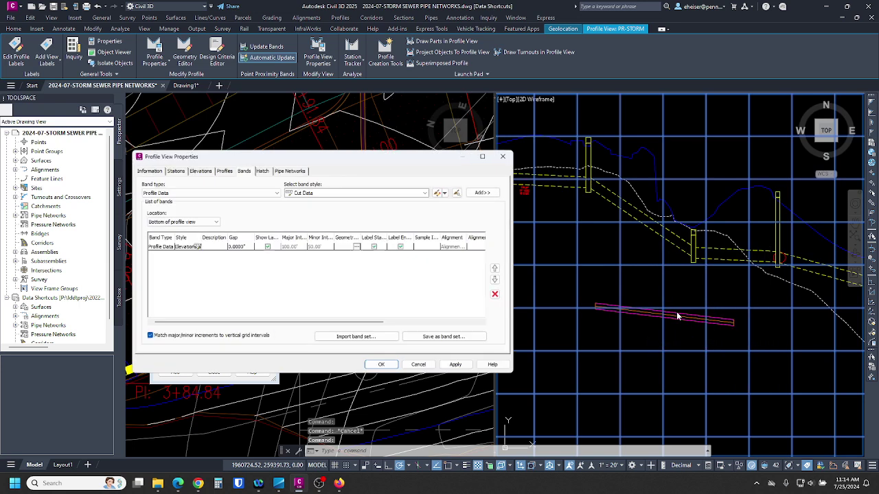
{"action": "left_click", "coordinate": [288, 168]}
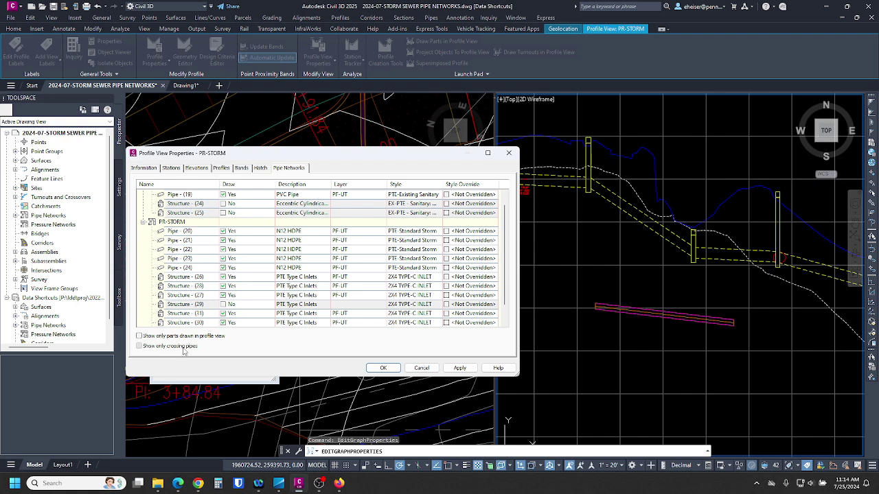
{"action": "left_click", "coordinate": [139, 346]}
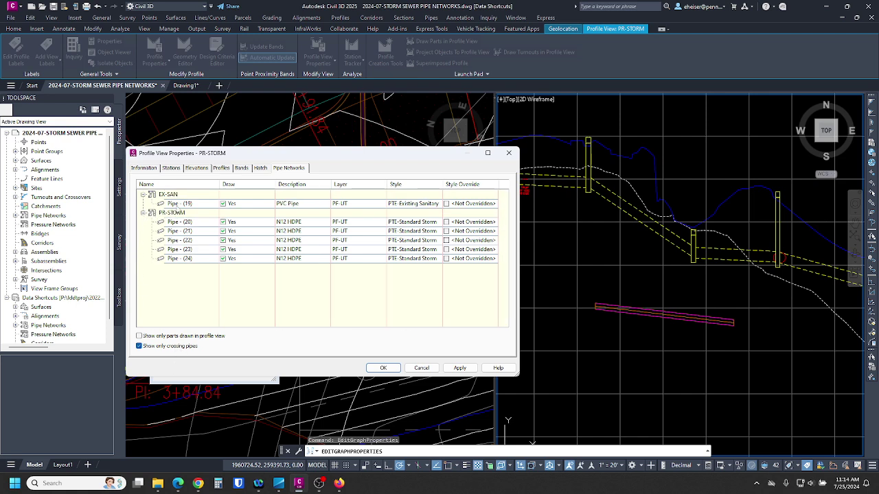
Step: Override the existing sanitary pipe's style in the profile view with Pipe Crossing Pipe (Sanitary) and accept the profile view properties
{"action": "left_click", "coordinate": [180, 204]}
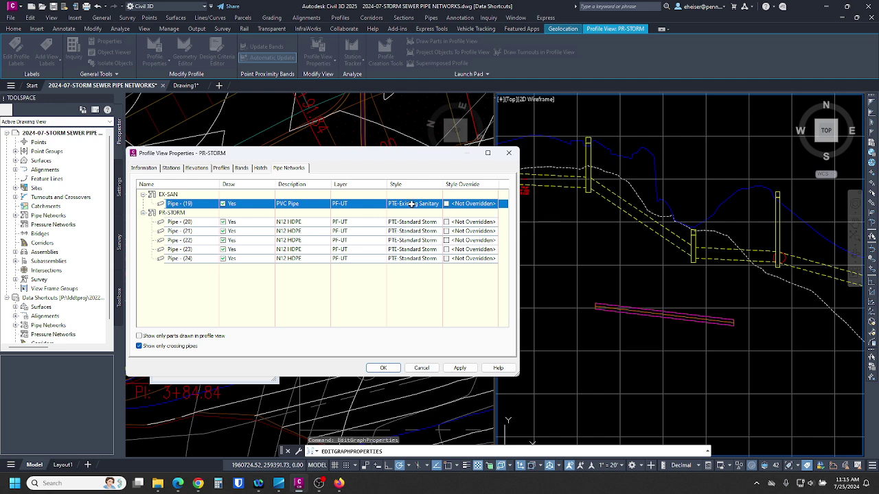
{"action": "left_click", "coordinate": [466, 204]}
{"action": "left_click", "coordinate": [422, 248]}
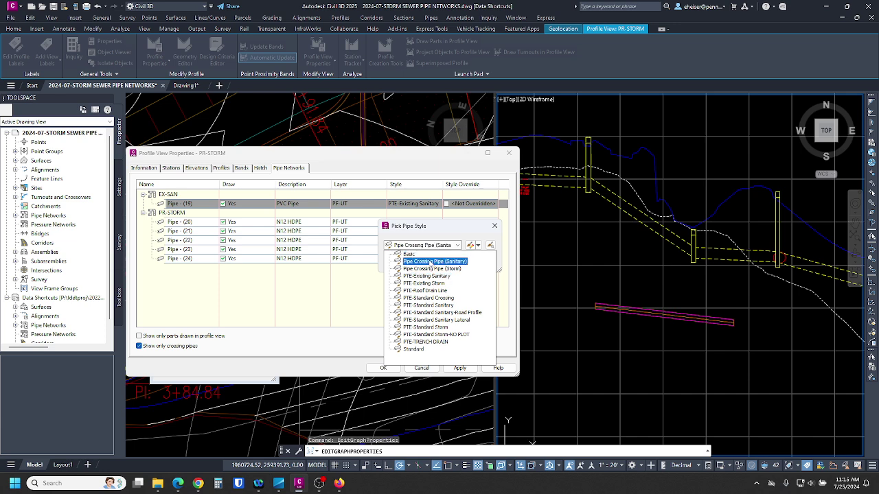
{"action": "left_click", "coordinate": [435, 262]}
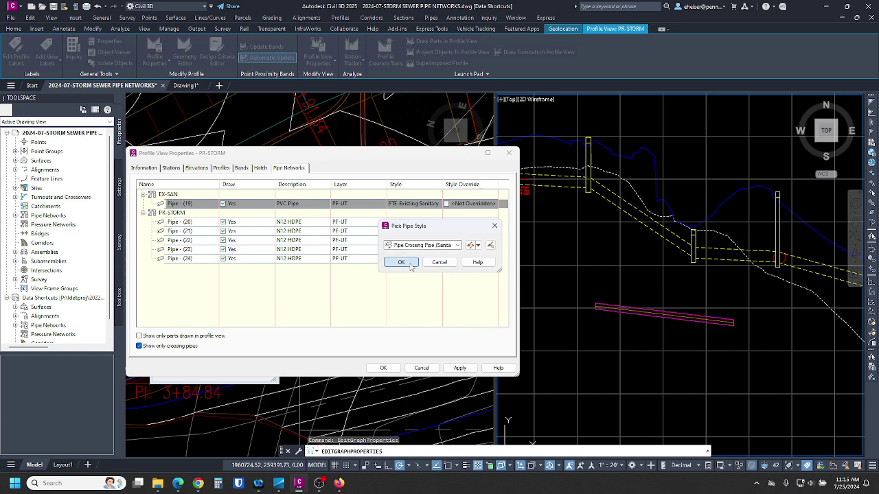
{"action": "left_click", "coordinate": [400, 262]}
{"action": "left_click", "coordinate": [457, 369]}
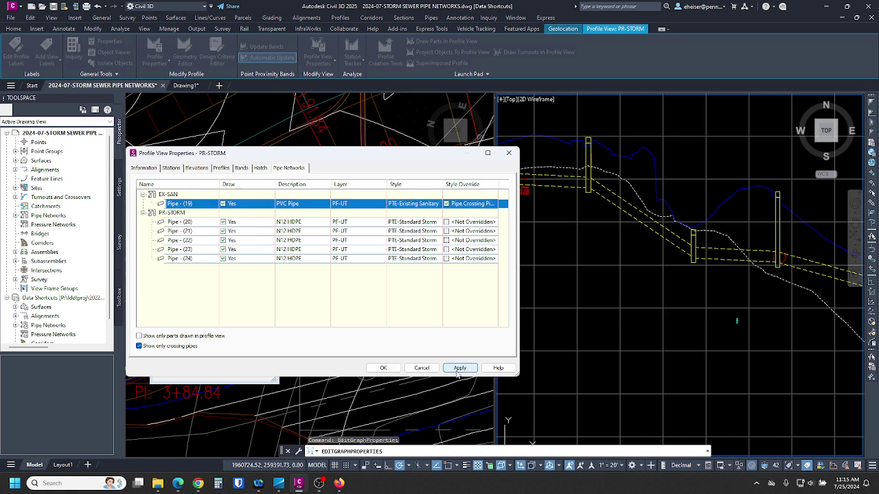
{"action": "left_click", "coordinate": [392, 368]}
{"action": "key", "text": "Escape"}
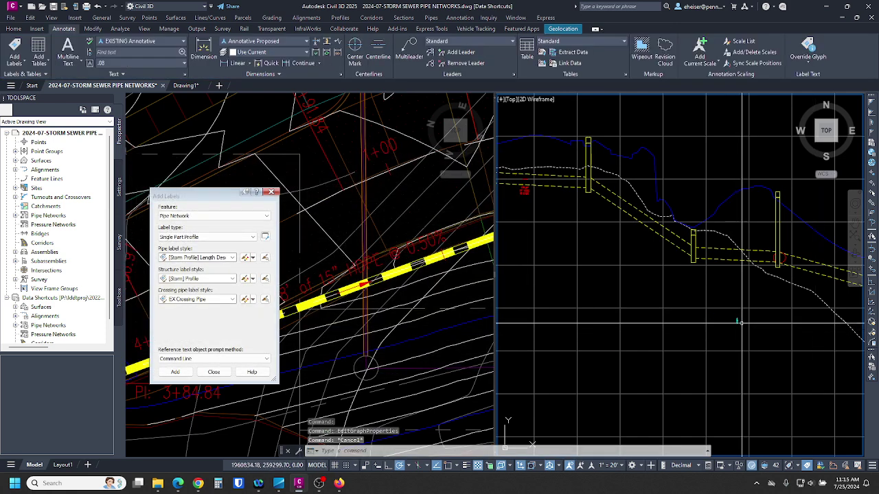
Step: Label the sanitary crossing pipe in the profile and pull the label up and off the pipe with a leader
{"action": "scroll", "coordinate": [738, 323], "scroll_direction": "up", "scroll_amount": 5}
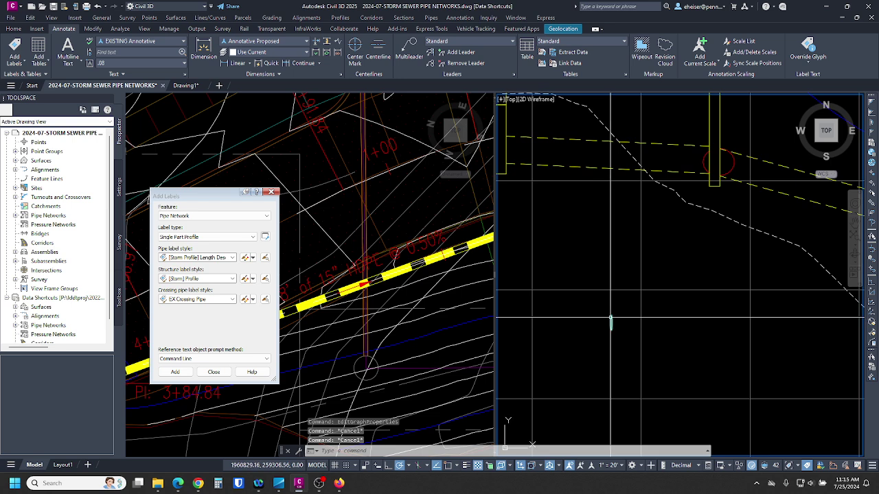
{"action": "left_click", "coordinate": [607, 325]}
{"action": "right_click", "coordinate": [619, 306]}
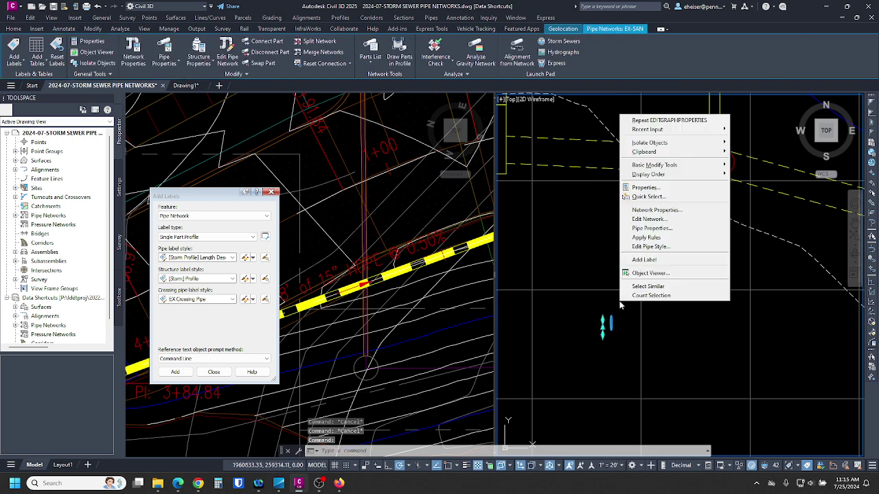
{"action": "left_click", "coordinate": [642, 258]}
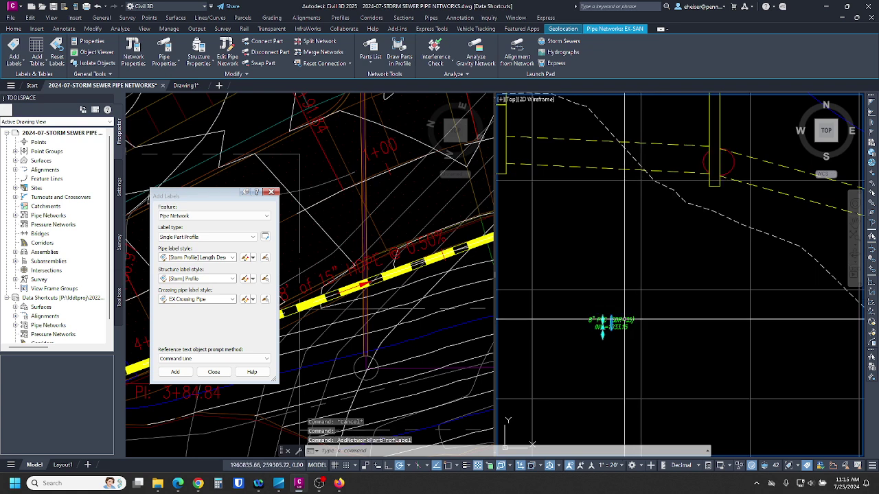
{"action": "key", "text": "Escape"}
{"action": "left_click", "coordinate": [611, 323]}
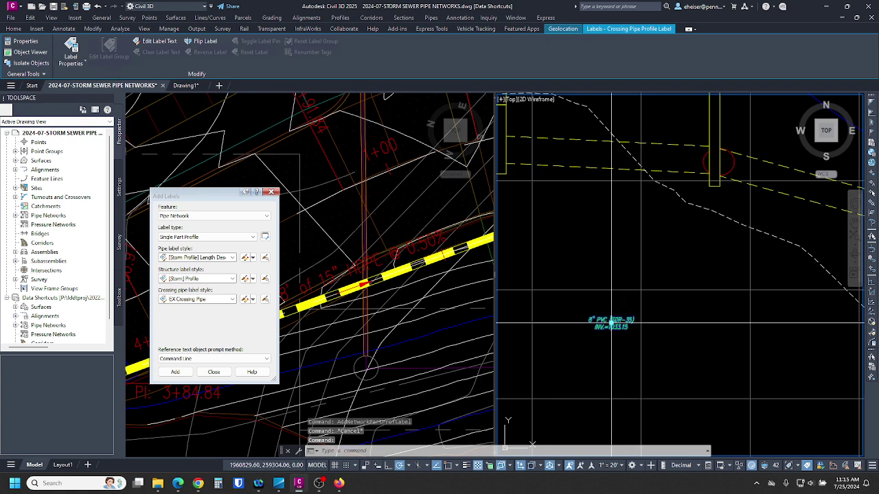
{"action": "left_click", "coordinate": [611, 320]}
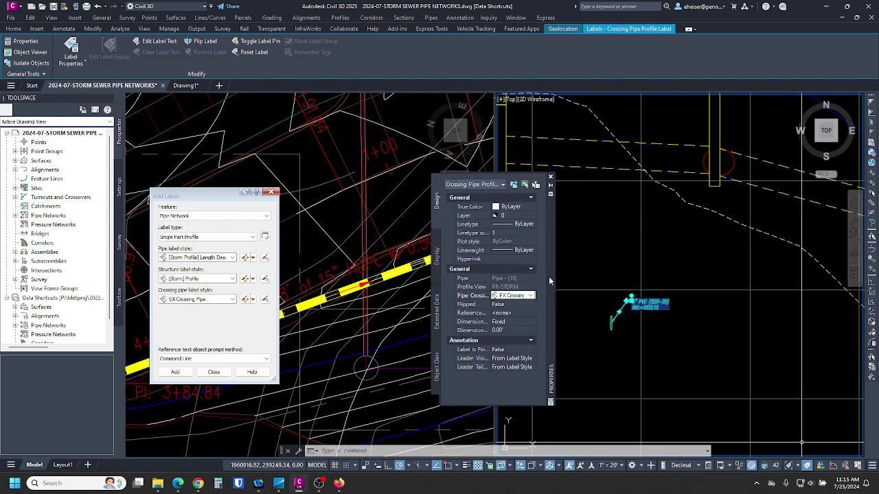
Step: Try the PR Crossing Pipe style on the sanitary crossing label, restore EX Crossing Pipe, and deselect the label
{"action": "left_click", "coordinate": [531, 295]}
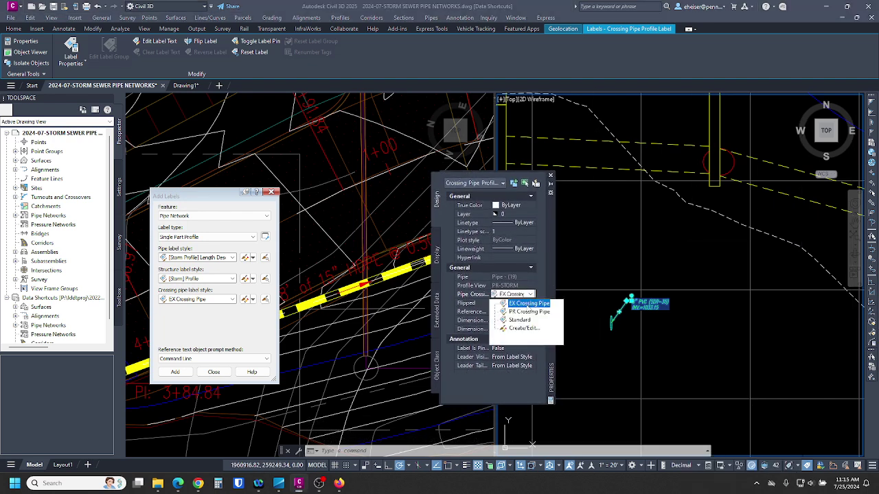
{"action": "left_click", "coordinate": [529, 311]}
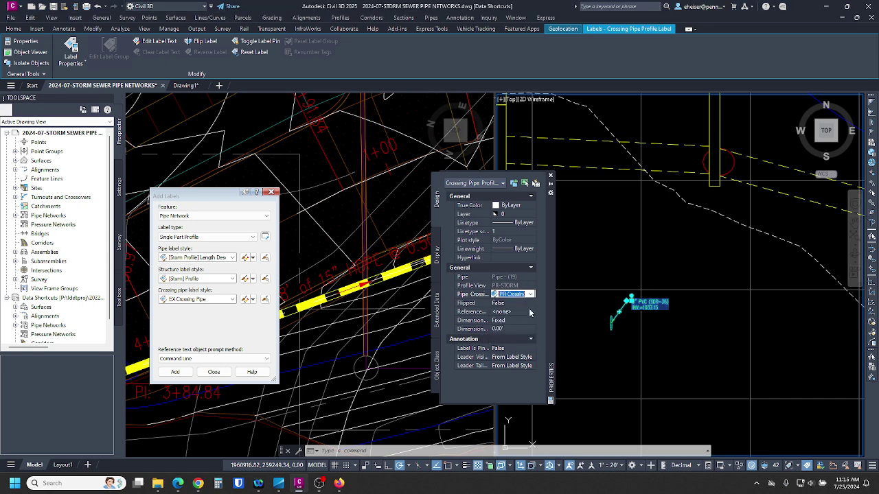
{"action": "scroll", "coordinate": [627, 307], "scroll_direction": "down", "scroll_amount": 2}
{"action": "left_click", "coordinate": [533, 295]}
{"action": "left_click", "coordinate": [526, 294]}
{"action": "left_click", "coordinate": [515, 305]}
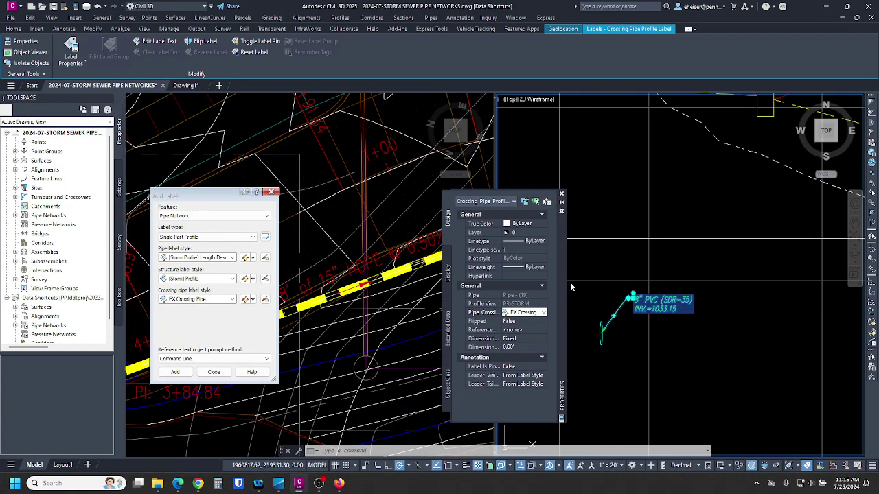
{"action": "left_click", "coordinate": [755, 232]}
{"action": "key", "text": "Escape"}
{"action": "key", "text": "Escape"}
{"action": "key", "text": "Escape"}
Step: Delete the stray red label below the storm pipes in the profile view and save the drawing
{"action": "scroll", "coordinate": [682, 300], "scroll_direction": "down", "scroll_amount": 10}
{"action": "scroll", "coordinate": [681, 299], "scroll_direction": "up", "scroll_amount": 4}
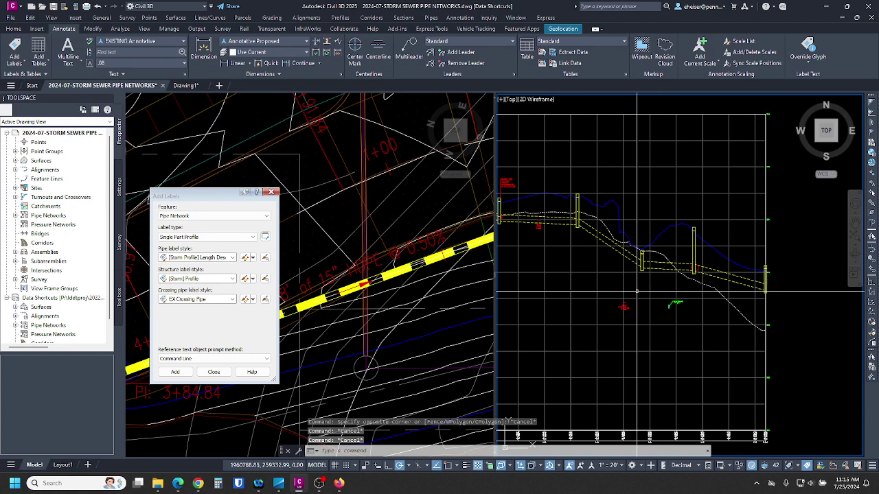
{"action": "scroll", "coordinate": [660, 284], "scroll_direction": "down", "scroll_amount": 3}
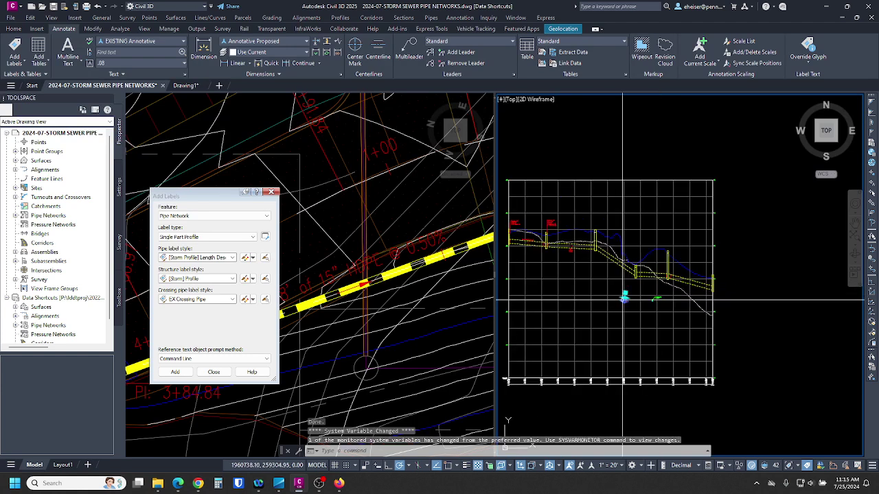
{"action": "key", "text": "ctrl+s"}
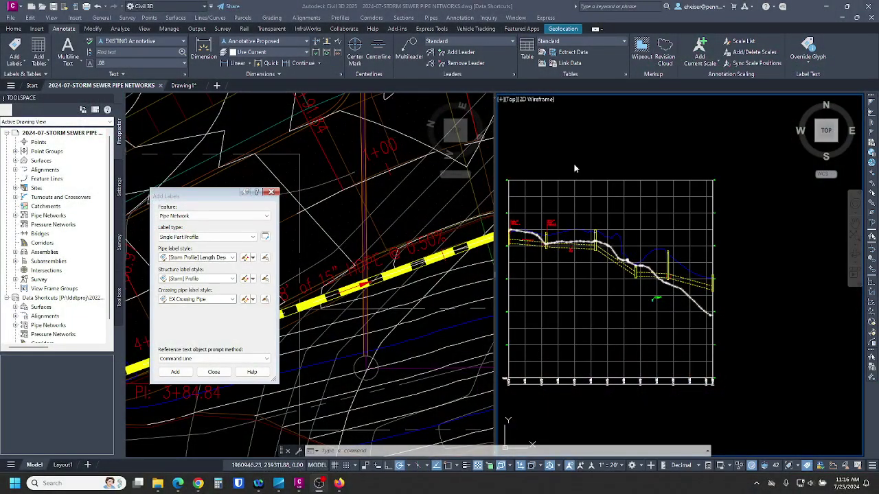
{"action": "left_click", "coordinate": [272, 192]}
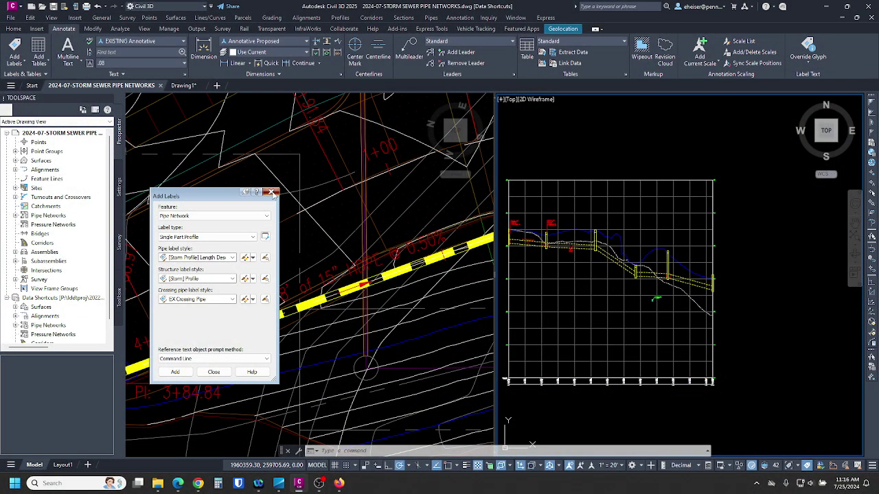
Step: Swap Structure - (27) at the low bend of the storm line in plan for the 48x48 Type-C Top inlet
{"action": "left_click", "coordinate": [374, 215]}
{"action": "scroll", "coordinate": [230, 216], "scroll_direction": "down", "scroll_amount": 8}
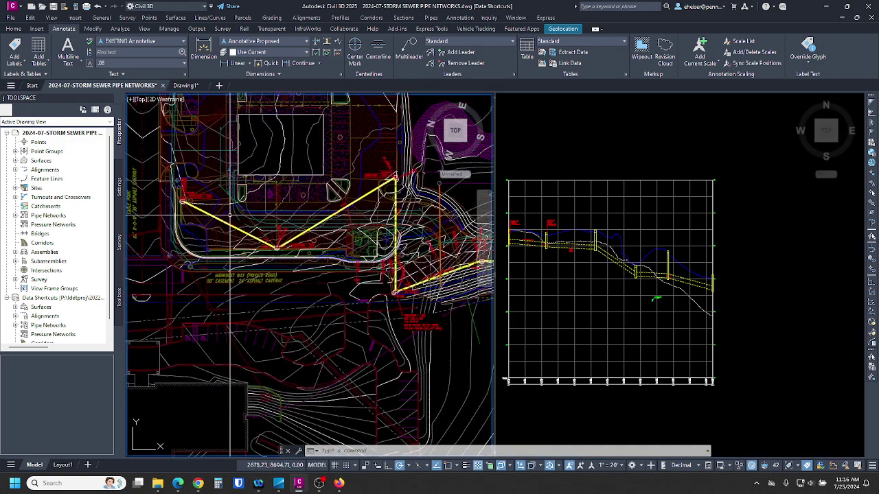
{"action": "scroll", "coordinate": [230, 216], "scroll_direction": "up", "scroll_amount": 5}
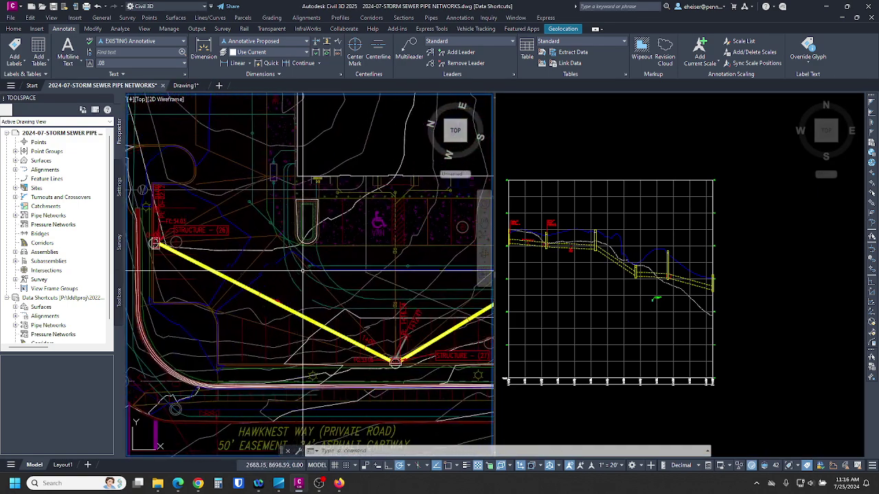
{"action": "scroll", "coordinate": [415, 376], "scroll_direction": "up", "scroll_amount": 2}
{"action": "scroll", "coordinate": [416, 376], "scroll_direction": "up", "scroll_amount": 3}
{"action": "scroll", "coordinate": [374, 319], "scroll_direction": "up", "scroll_amount": 3}
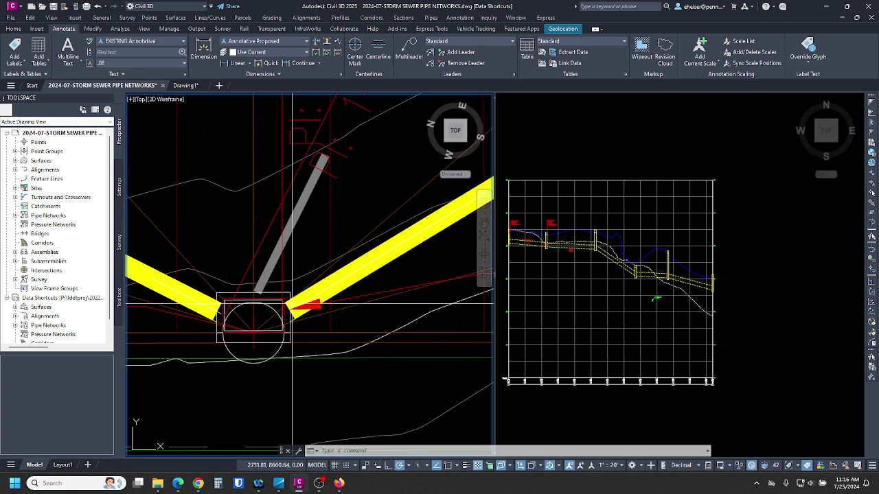
{"action": "left_click", "coordinate": [254, 317]}
{"action": "scroll", "coordinate": [281, 272], "scroll_direction": "down", "scroll_amount": 1}
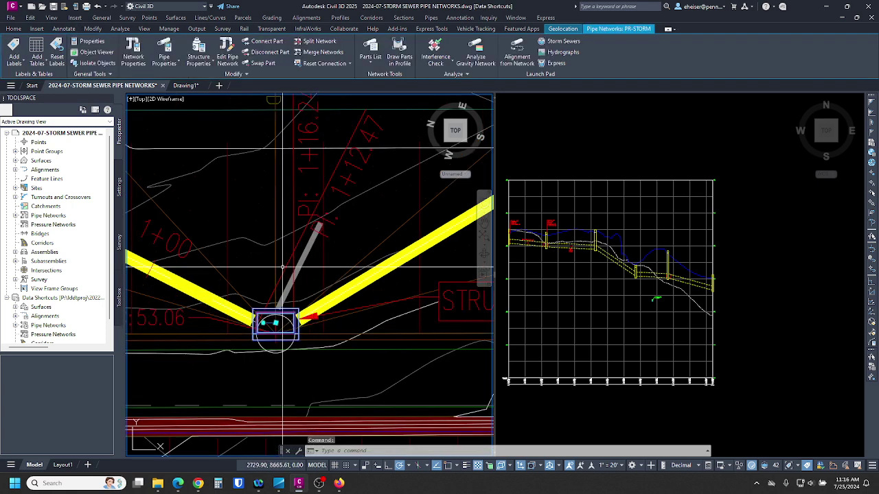
{"action": "right_click", "coordinate": [256, 260]}
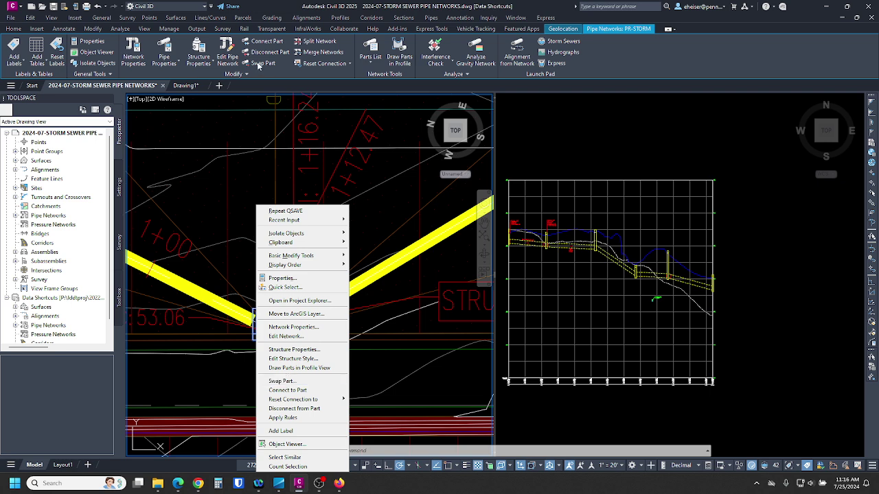
{"action": "left_click", "coordinate": [281, 381]}
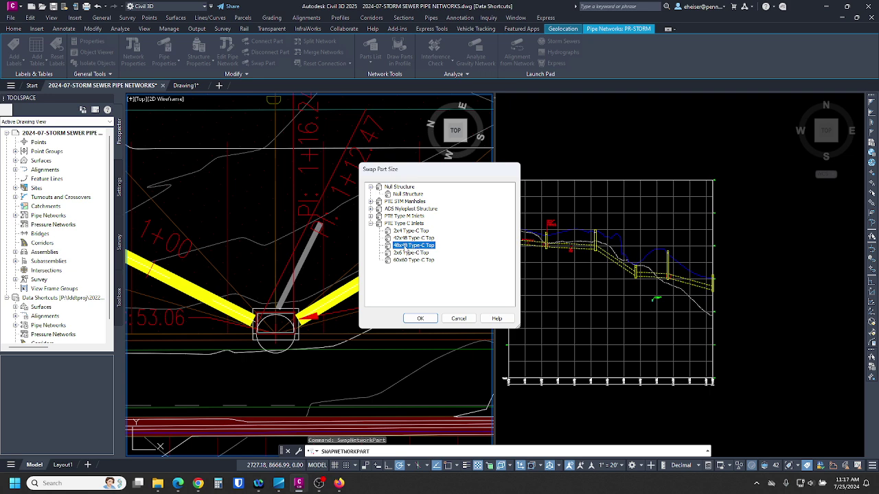
{"action": "left_click", "coordinate": [421, 318]}
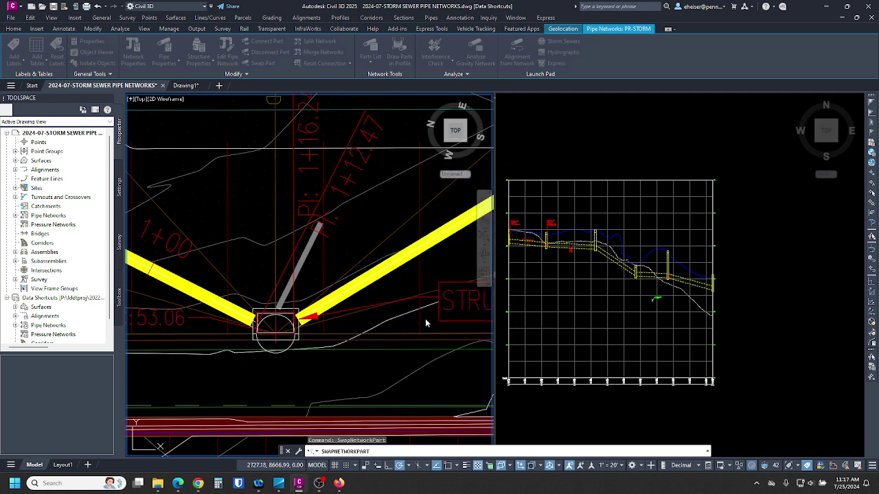
Step: Turn on object snap and move the swapped inlet so the middle of its front edge sits on the circle's centre
{"action": "left_click", "coordinate": [280, 322]}
{"action": "scroll", "coordinate": [274, 326], "scroll_direction": "up", "scroll_amount": 4}
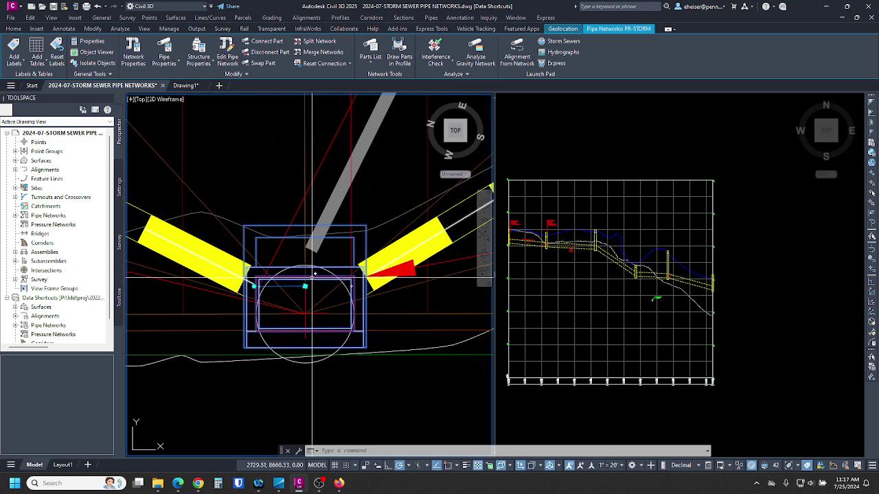
{"action": "type", "text": "m"}
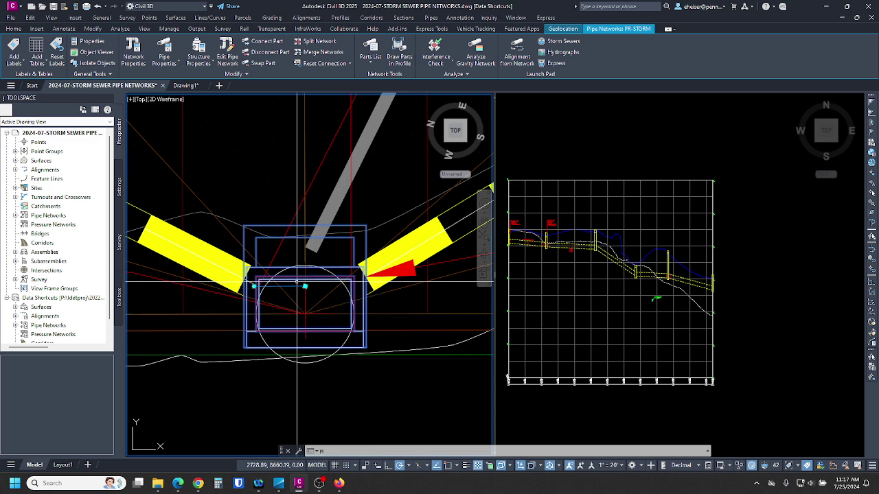
{"action": "key", "text": "Return"}
{"action": "scroll", "coordinate": [311, 333], "scroll_direction": "up", "scroll_amount": 2}
{"action": "key", "text": "F3"}
{"action": "scroll", "coordinate": [283, 338], "scroll_direction": "up", "scroll_amount": 2}
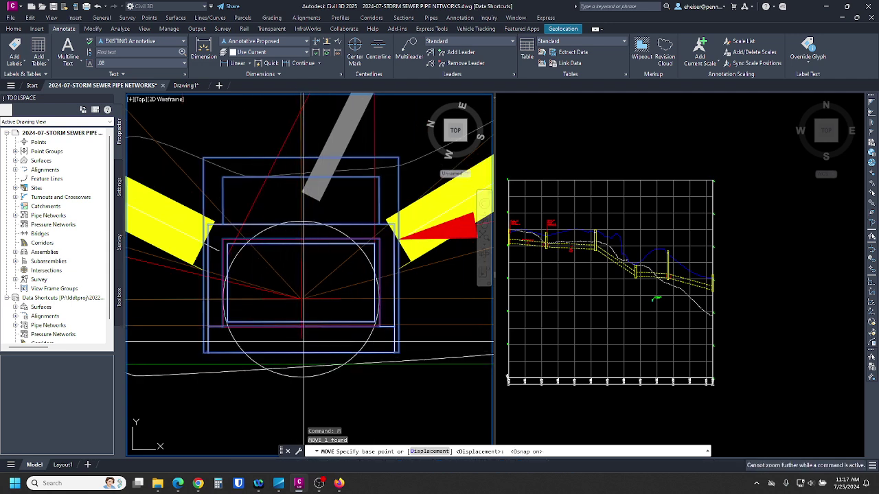
{"action": "left_click", "coordinate": [313, 332]}
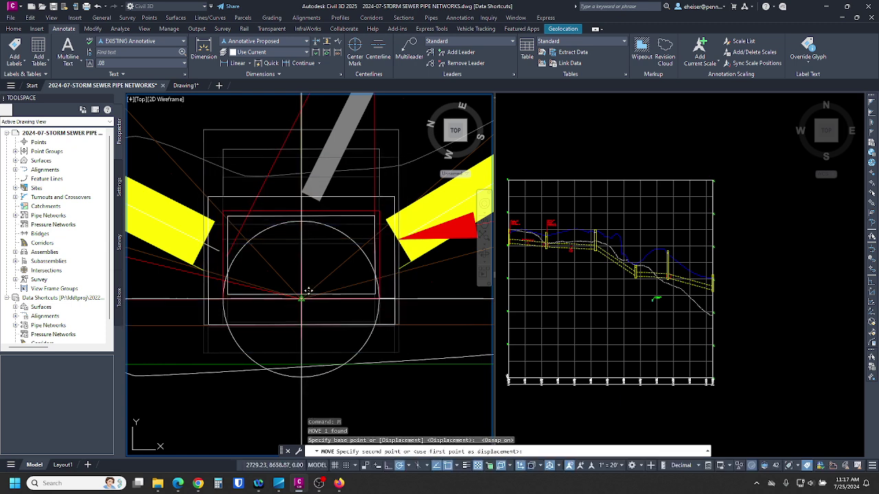
{"action": "scroll", "coordinate": [295, 295], "scroll_direction": "down", "scroll_amount": 3}
{"action": "key", "text": "Escape"}
{"action": "key", "text": "Escape"}
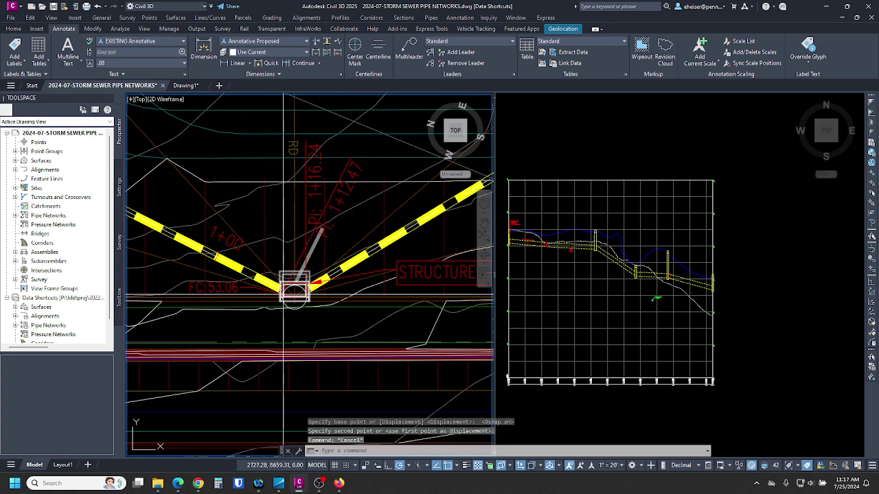
Step: Reset the pipe connections of the moved inlet to the closest connection
{"action": "scroll", "coordinate": [295, 285], "scroll_direction": "up", "scroll_amount": 4}
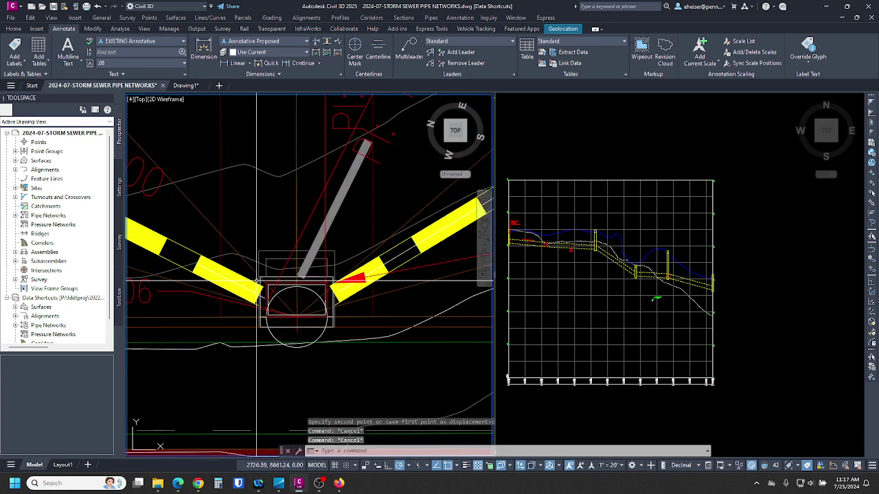
{"action": "left_click", "coordinate": [292, 287]}
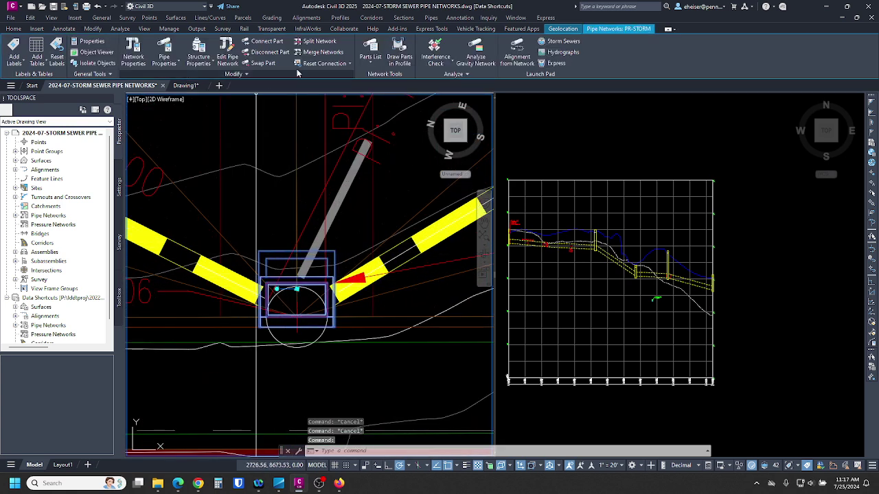
{"action": "left_click", "coordinate": [317, 64]}
{"action": "left_click", "coordinate": [337, 114]}
{"action": "scroll", "coordinate": [313, 297], "scroll_direction": "down", "scroll_amount": 4}
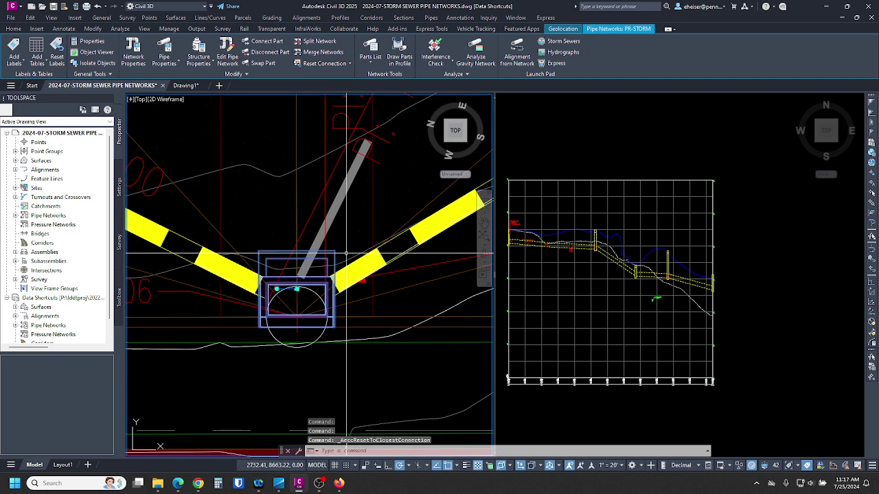
{"action": "key", "text": "Escape"}
{"action": "key", "text": "Escape"}
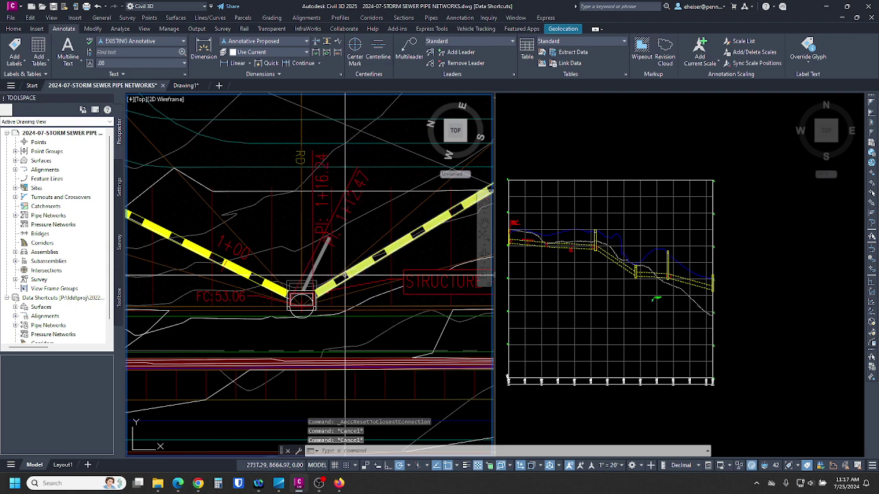
{"action": "scroll", "coordinate": [312, 297], "scroll_direction": "down", "scroll_amount": 2}
{"action": "middle_click_drag", "start_coordinate": [365, 266], "coordinate": [320, 287]}
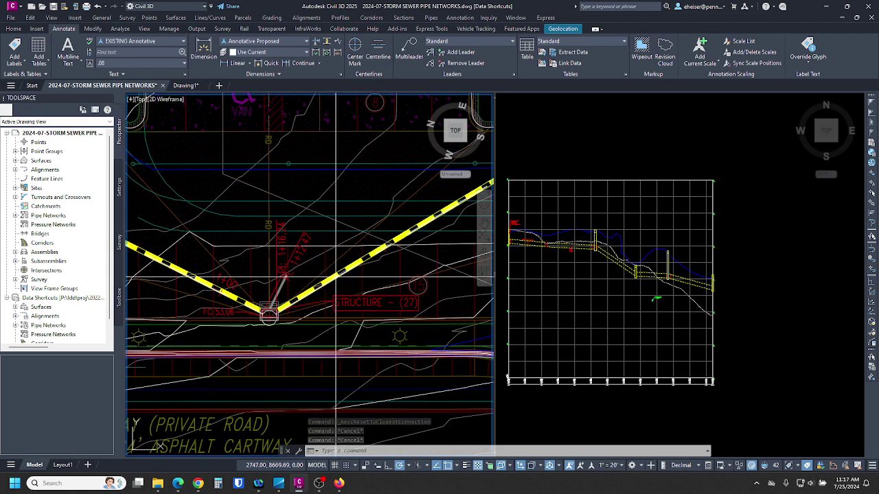
{"action": "scroll", "coordinate": [335, 278], "scroll_direction": "down", "scroll_amount": 2}
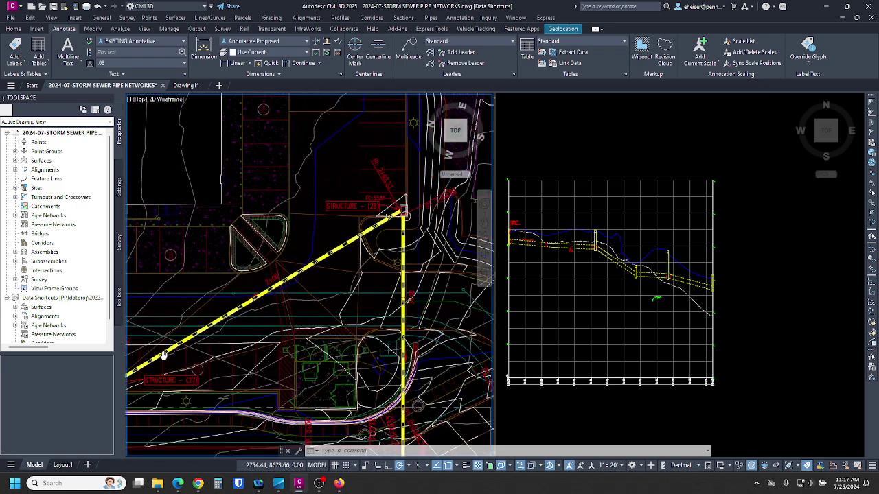
Step: Swap the storm pipe between Structure - (27) and Structure - (28) for a larger N12 HDPE size
{"action": "left_click", "coordinate": [330, 268]}
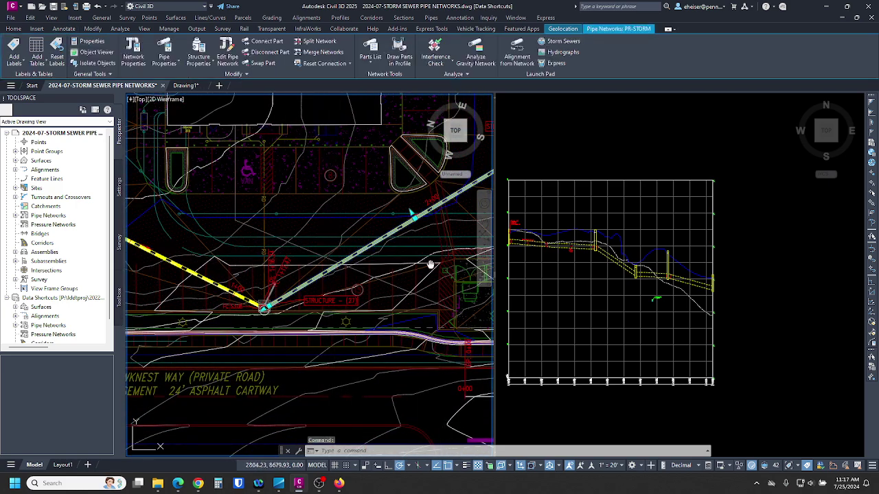
{"action": "middle_click_drag", "start_coordinate": [382, 214], "coordinate": [344, 252]}
{"action": "right_click", "coordinate": [345, 253]}
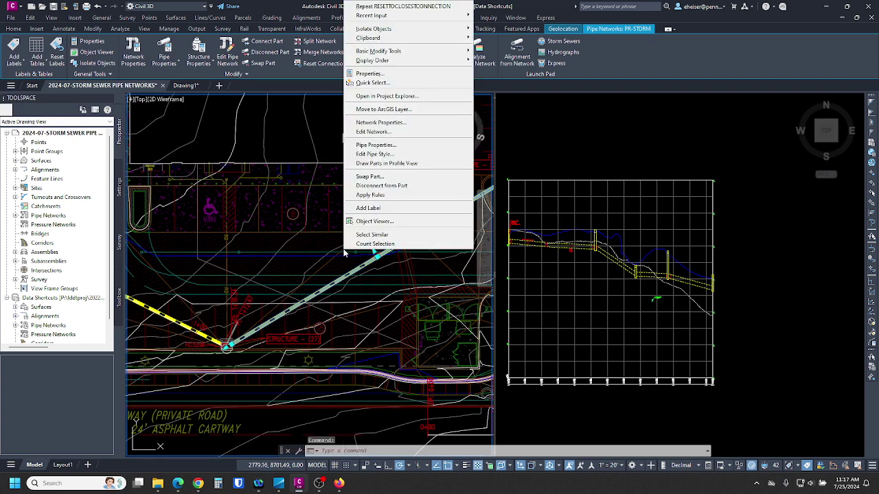
{"action": "left_click", "coordinate": [370, 177]}
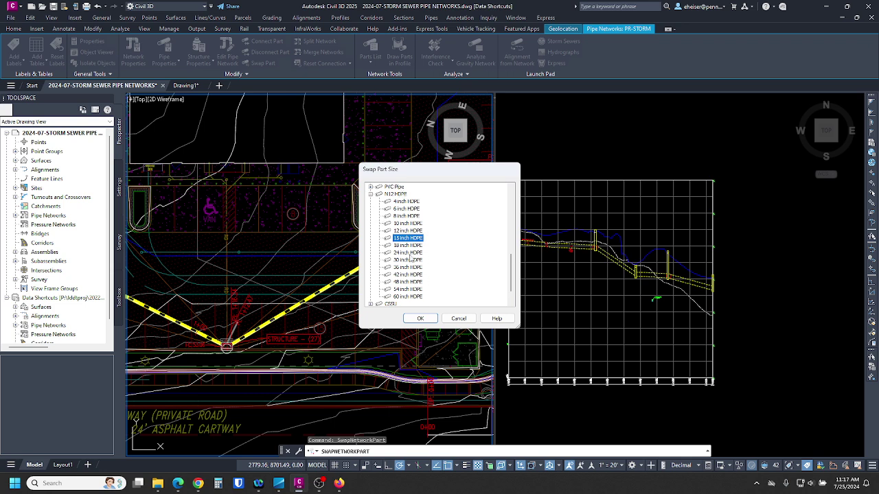
{"action": "left_click", "coordinate": [421, 319]}
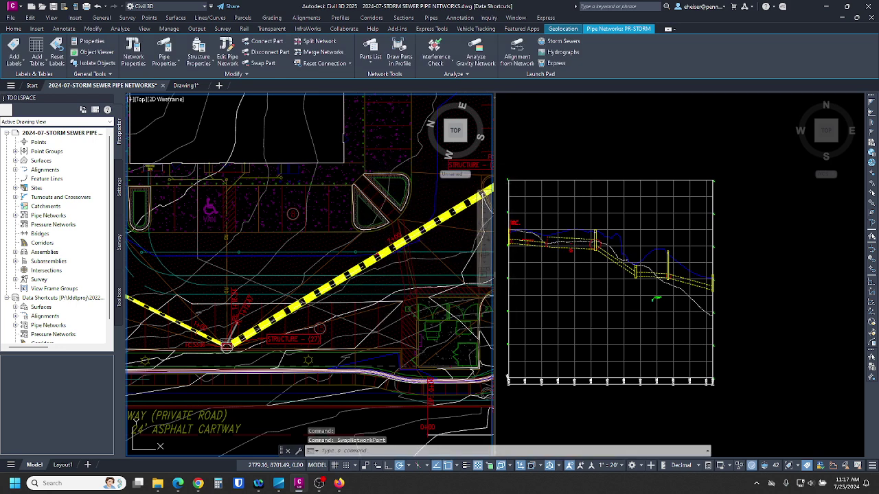
{"action": "key", "text": "Escape"}
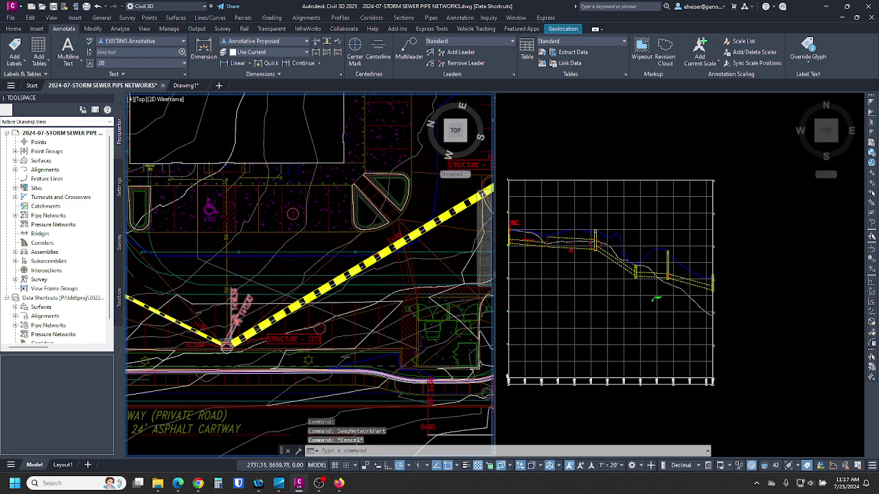
Step: Reset the pipe connections of Structure - (27) to the closest connection point
{"action": "scroll", "coordinate": [231, 347], "scroll_direction": "up", "scroll_amount": 4}
{"action": "scroll", "coordinate": [219, 344], "scroll_direction": "down", "scroll_amount": 4}
{"action": "middle_click_drag", "start_coordinate": [435, 224], "coordinate": [416, 227]}
{"action": "scroll", "coordinate": [202, 347], "scroll_direction": "up", "scroll_amount": 4}
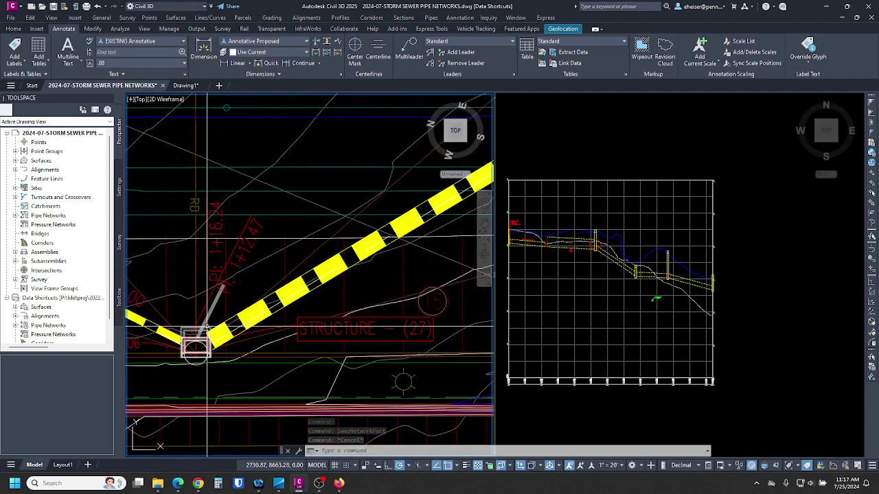
{"action": "left_click", "coordinate": [206, 327]}
{"action": "key", "text": "Escape"}
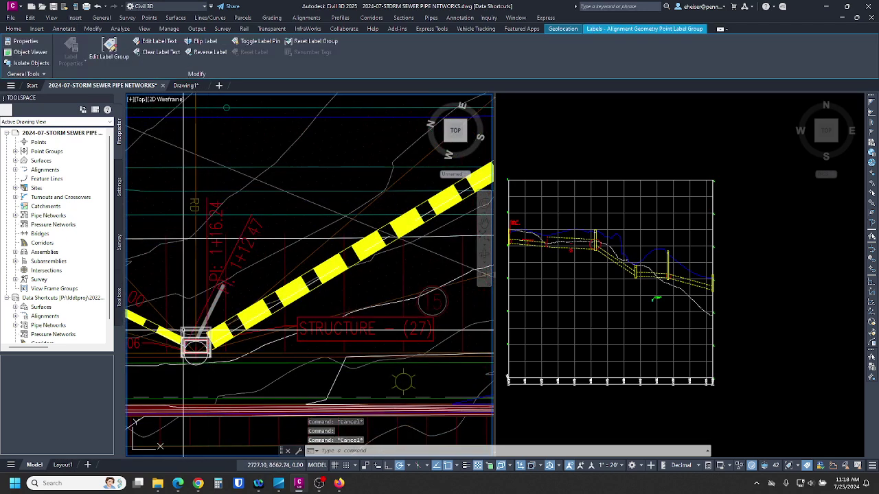
{"action": "left_click", "coordinate": [186, 340]}
{"action": "left_click", "coordinate": [326, 63]}
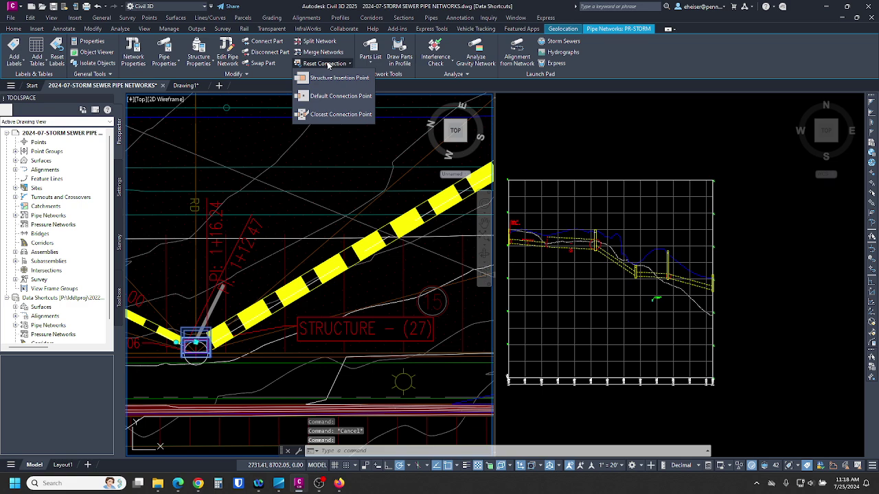
{"action": "left_click", "coordinate": [315, 112]}
{"action": "scroll", "coordinate": [318, 305], "scroll_direction": "down", "scroll_amount": 2}
{"action": "key", "text": "Escape"}
Step: Reset the pipe connections of Structure - (28) at the corner of the storm line to the closest connection point
{"action": "middle_click_drag", "start_coordinate": [442, 179], "coordinate": [165, 356]}
{"action": "middle_click_drag", "start_coordinate": [432, 230], "coordinate": [294, 300]}
{"action": "scroll", "coordinate": [367, 252], "scroll_direction": "up", "scroll_amount": 4}
{"action": "key", "text": "Return"}
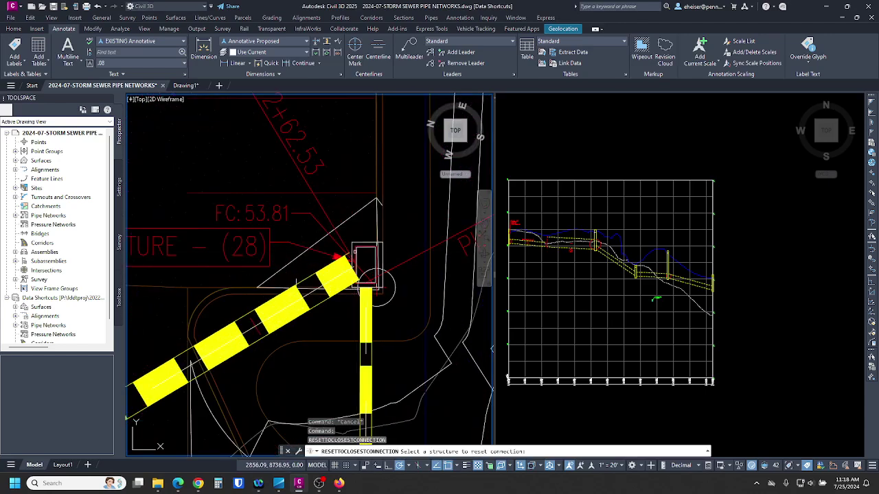
{"action": "scroll", "coordinate": [371, 285], "scroll_direction": "up", "scroll_amount": 2}
{"action": "key", "text": "Escape"}
{"action": "key", "text": "Escape"}
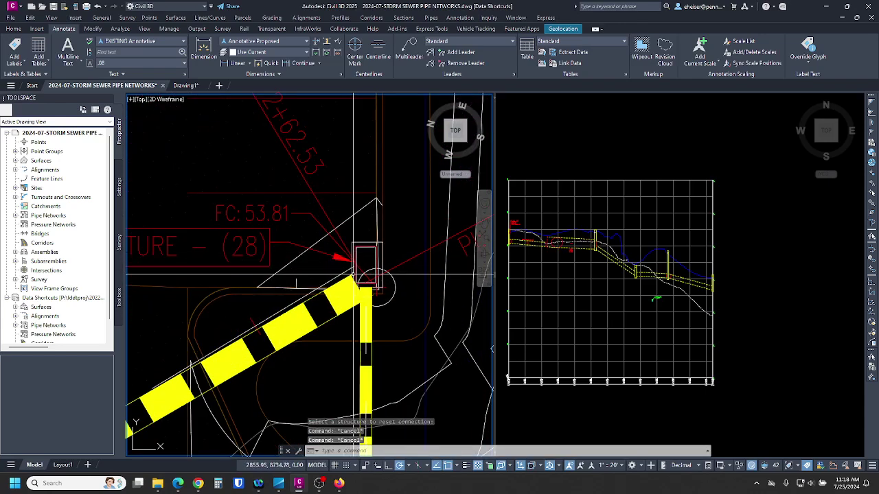
{"action": "left_click", "coordinate": [371, 292]}
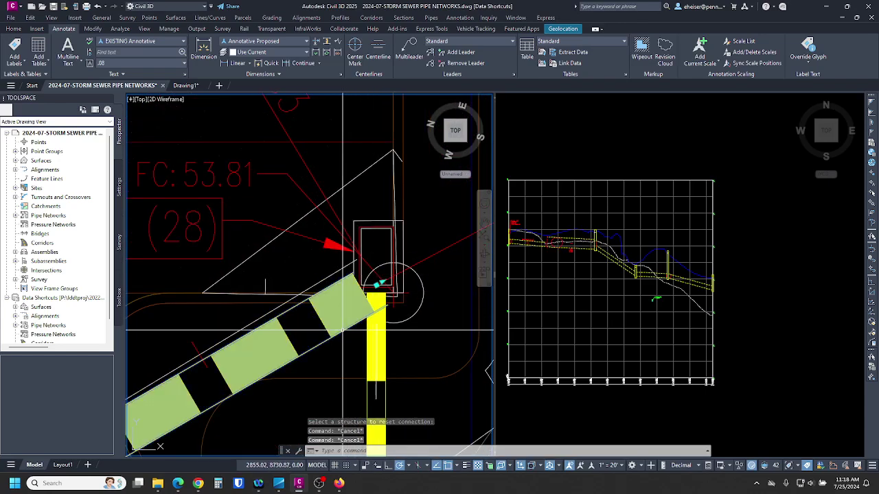
{"action": "left_click", "coordinate": [377, 283]}
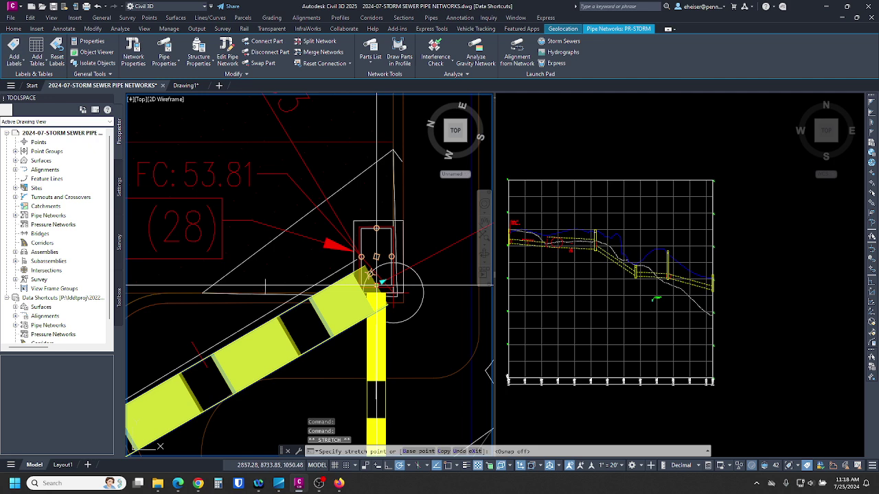
{"action": "scroll", "coordinate": [377, 284], "scroll_direction": "up", "scroll_amount": 3}
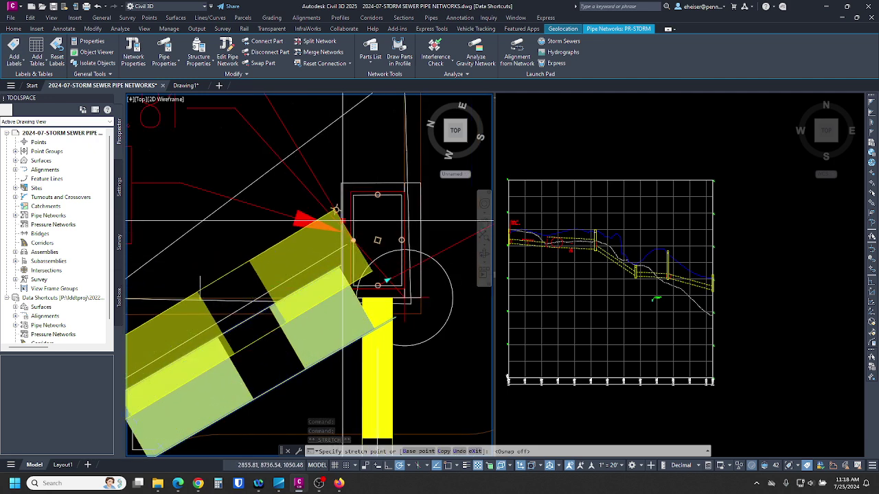
{"action": "key", "text": "Escape"}
{"action": "scroll", "coordinate": [411, 234], "scroll_direction": "down", "scroll_amount": 4}
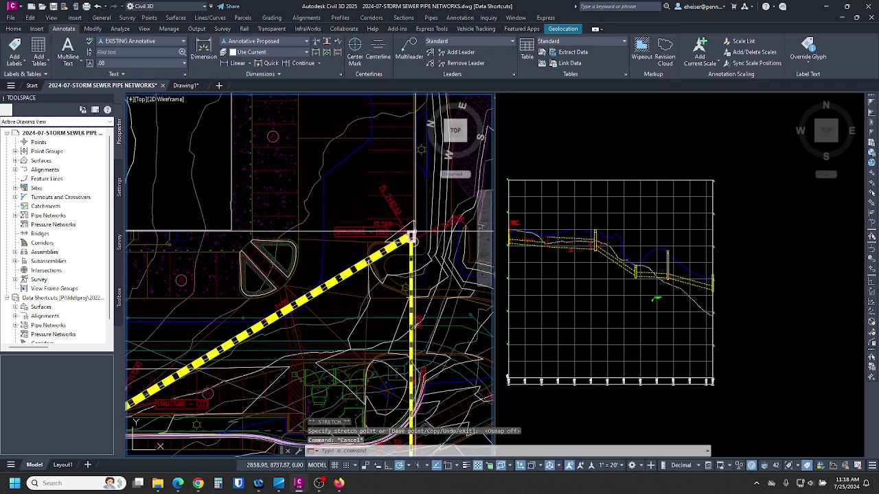
Step: Turn on object snap and move the storm alignment's two vertices at Structure - (27) onto the inlet's opposite outer side walls
{"action": "left_click", "coordinate": [554, 243]}
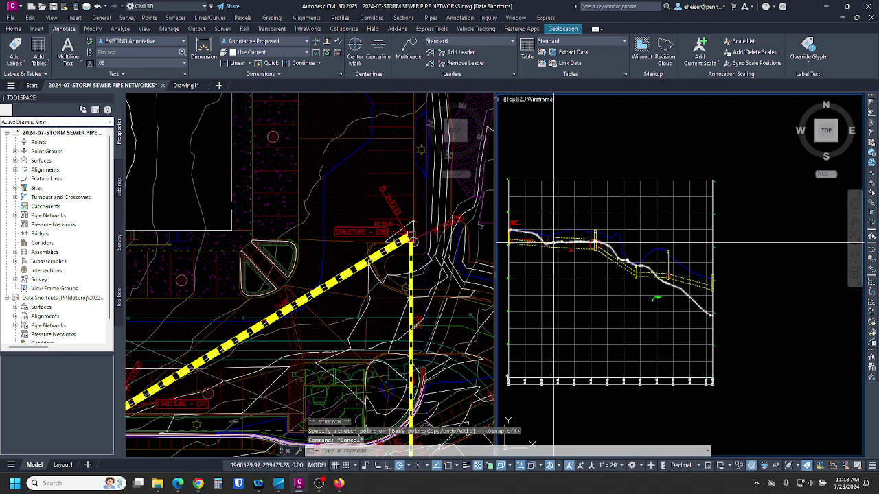
{"action": "scroll", "coordinate": [556, 247], "scroll_direction": "up", "scroll_amount": 5}
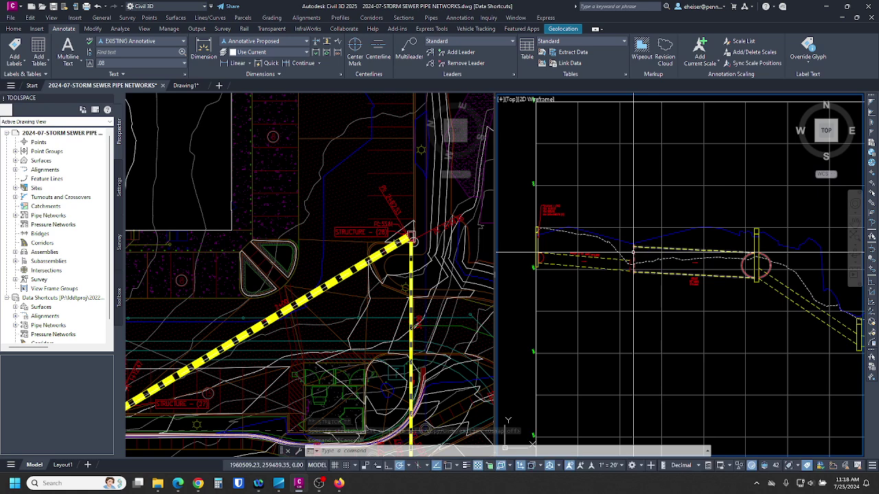
{"action": "middle_click_drag", "start_coordinate": [701, 265], "coordinate": [619, 244]}
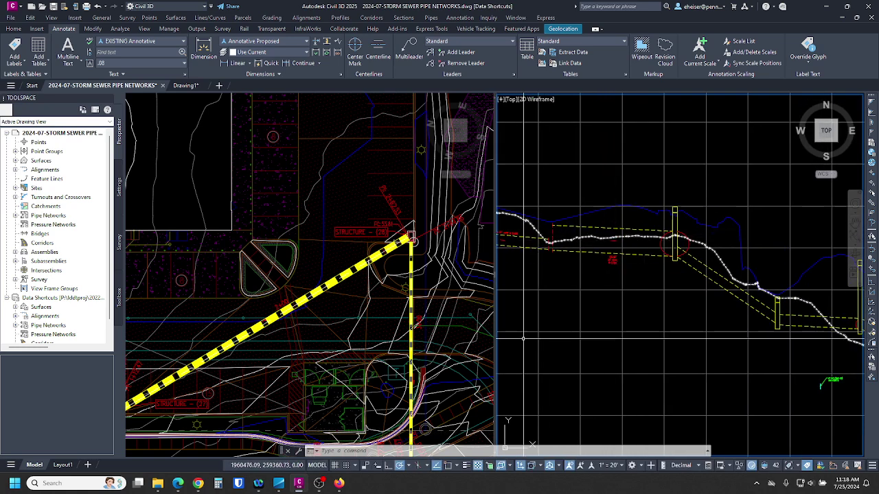
{"action": "left_click", "coordinate": [450, 301]}
{"action": "scroll", "coordinate": [378, 262], "scroll_direction": "down", "scroll_amount": 2}
{"action": "scroll", "coordinate": [215, 348], "scroll_direction": "up", "scroll_amount": 6}
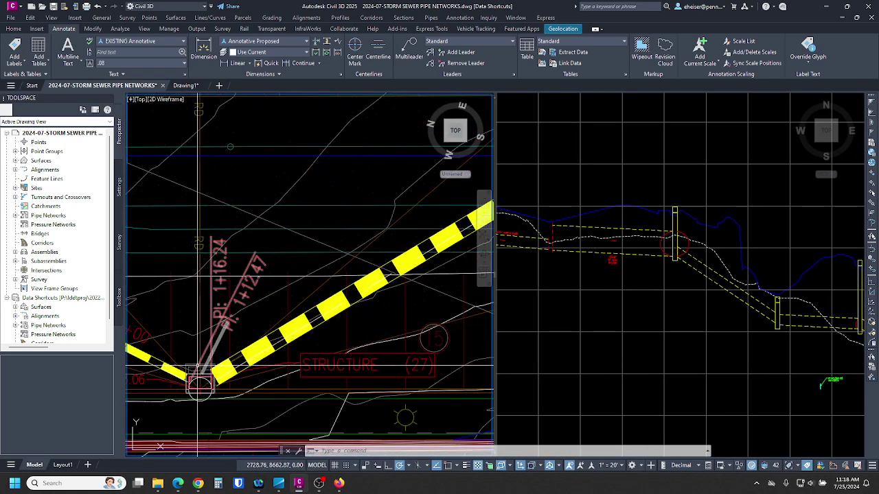
{"action": "scroll", "coordinate": [195, 384], "scroll_direction": "up", "scroll_amount": 3}
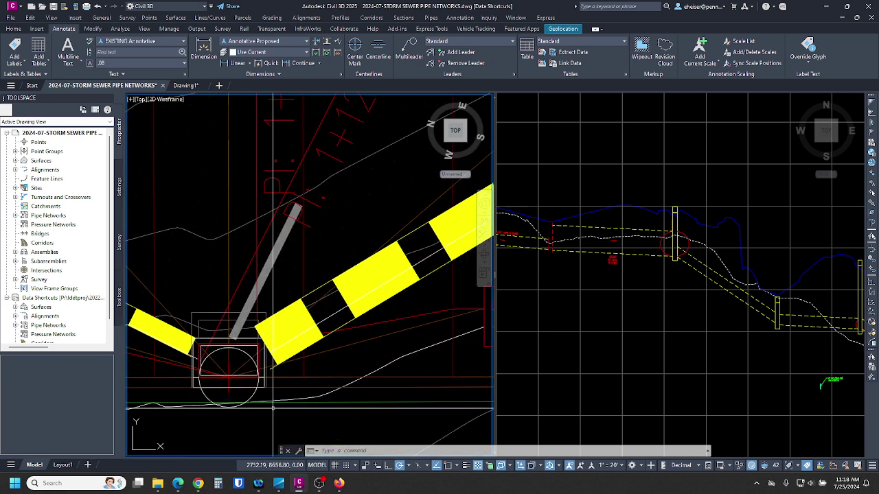
{"action": "left_click", "coordinate": [193, 357]}
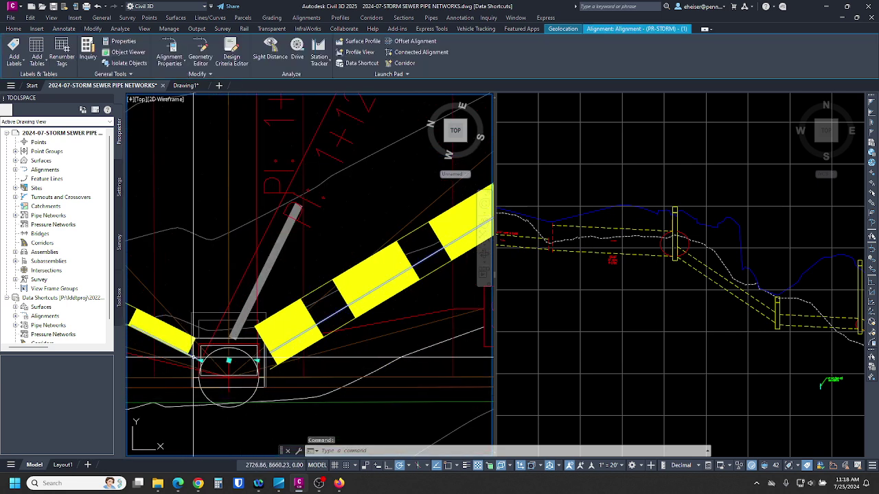
{"action": "scroll", "coordinate": [199, 358], "scroll_direction": "up", "scroll_amount": 3}
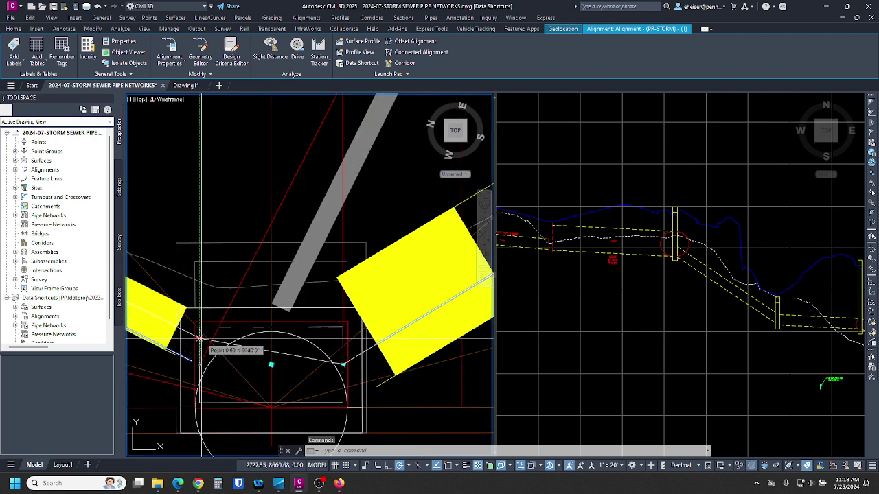
{"action": "key", "text": "F3"}
{"action": "scroll", "coordinate": [190, 348], "scroll_direction": "up", "scroll_amount": 1}
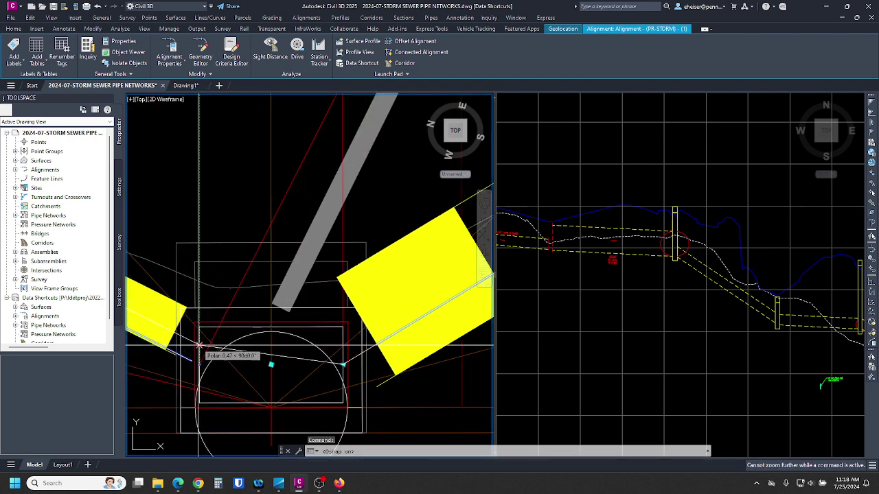
{"action": "left_click", "coordinate": [176, 333]}
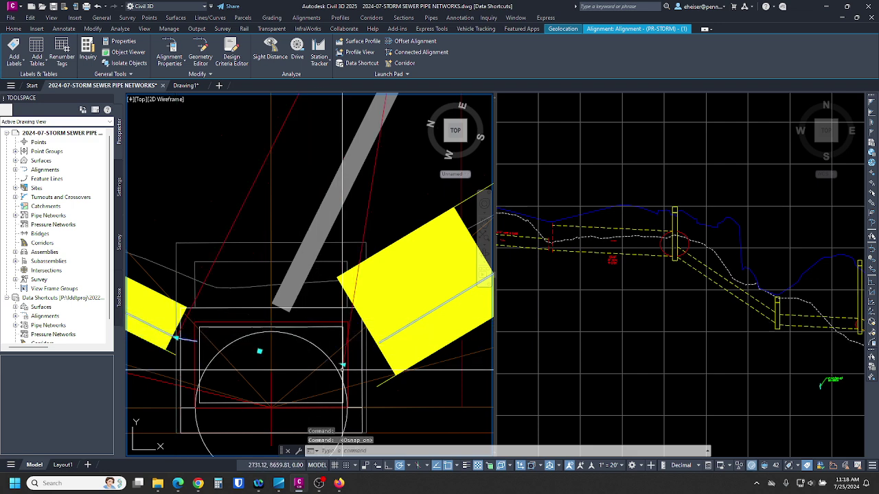
{"action": "left_click", "coordinate": [366, 337]}
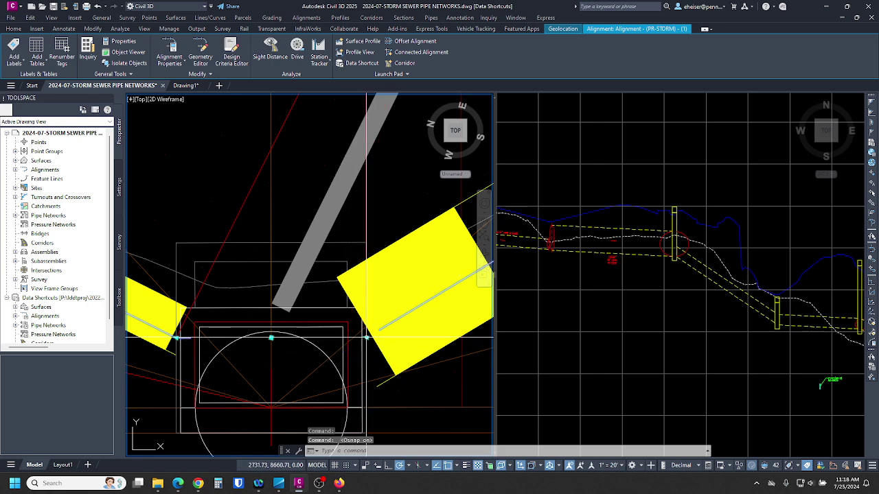
{"action": "key", "text": "Escape"}
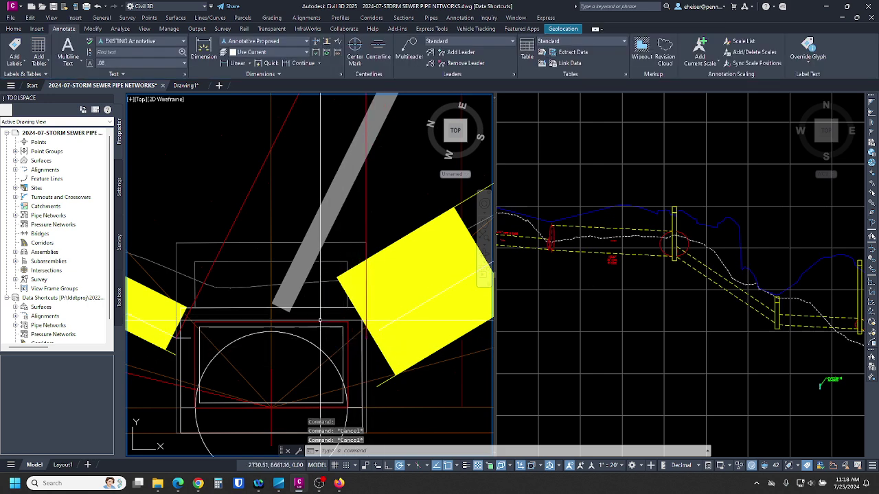
Step: Draw Structure - (27) in the storm profile view and regenerate the drawing
{"action": "left_click", "coordinate": [341, 345]}
{"action": "left_click", "coordinate": [402, 60]}
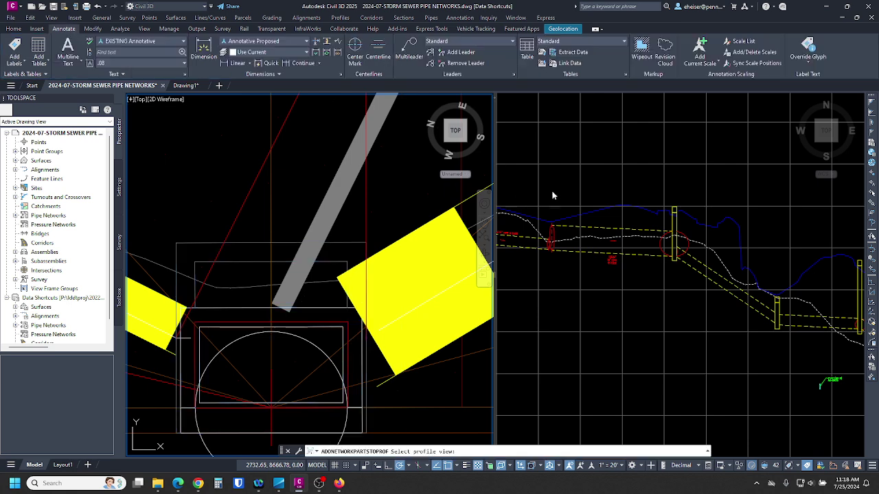
{"action": "left_click", "coordinate": [560, 206]}
{"action": "scroll", "coordinate": [686, 242], "scroll_direction": "down", "scroll_amount": 2}
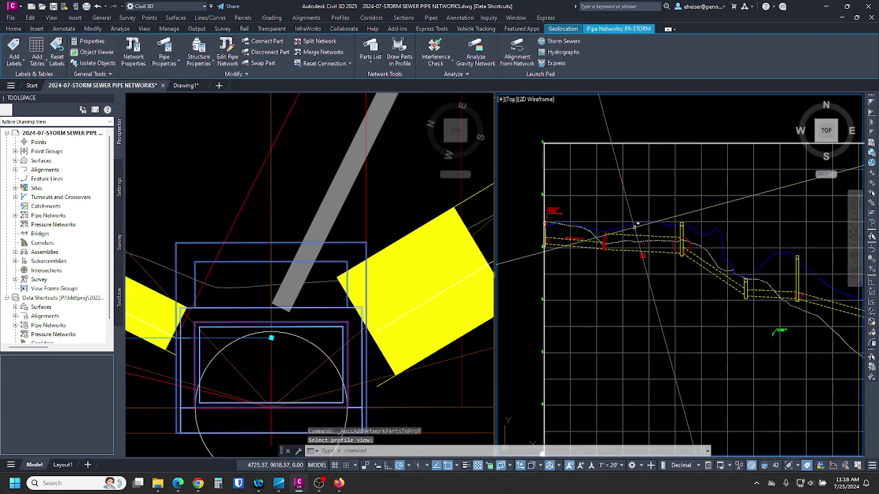
{"action": "scroll", "coordinate": [636, 225], "scroll_direction": "up", "scroll_amount": 2}
{"action": "key", "text": "Escape"}
{"action": "key", "text": "Escape"}
{"action": "key", "text": "Escape"}
{"action": "type", "text": "re"}
{"action": "key", "text": "Return"}
{"action": "scroll", "coordinate": [650, 234], "scroll_direction": "down", "scroll_amount": 3}
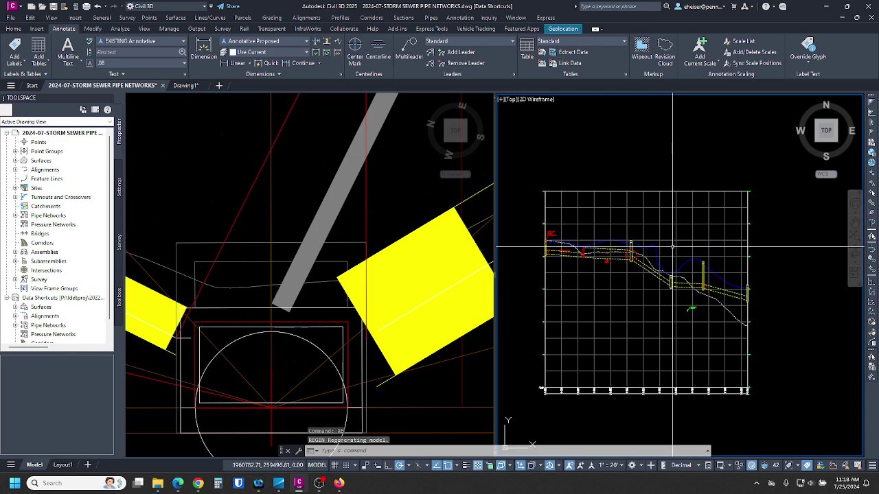
Step: Swap the inlet at the storm alignment's end, station 6+19, for a round structure part
{"action": "mouse_move", "coordinate": [672, 240]}
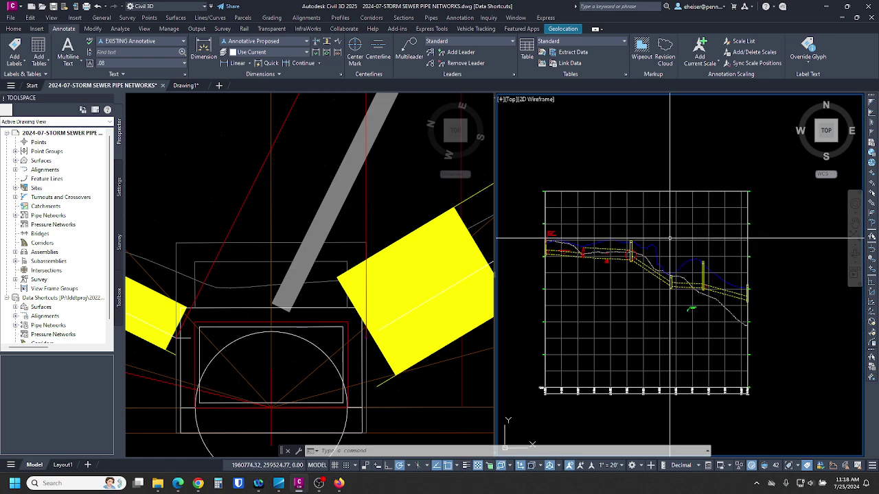
{"action": "left_click", "coordinate": [235, 271]}
{"action": "scroll", "coordinate": [235, 271], "scroll_direction": "down", "scroll_amount": 6}
{"action": "scroll", "coordinate": [414, 293], "scroll_direction": "up", "scroll_amount": 8}
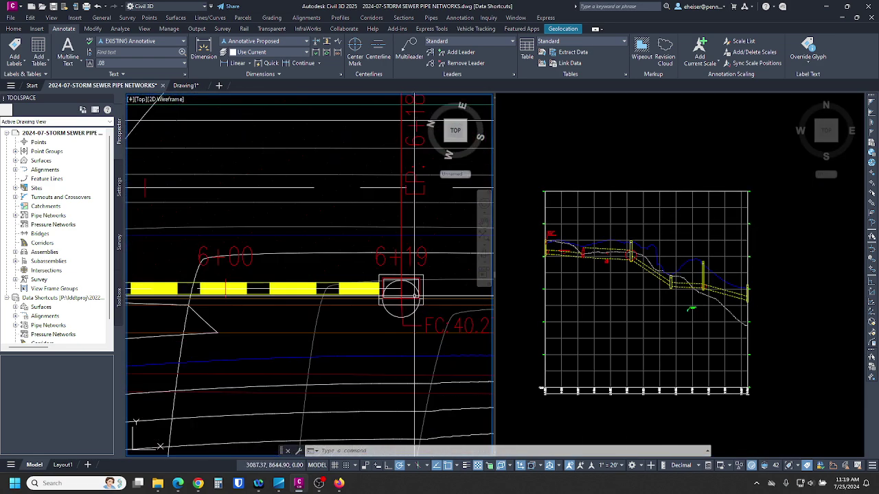
{"action": "scroll", "coordinate": [395, 261], "scroll_direction": "up", "scroll_amount": 2}
{"action": "scroll", "coordinate": [364, 261], "scroll_direction": "down", "scroll_amount": 2}
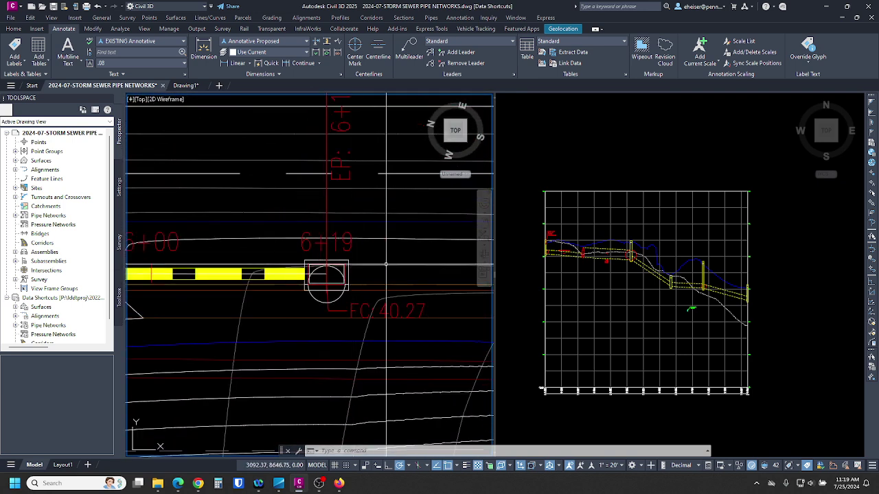
{"action": "scroll", "coordinate": [372, 263], "scroll_direction": "down", "scroll_amount": 3}
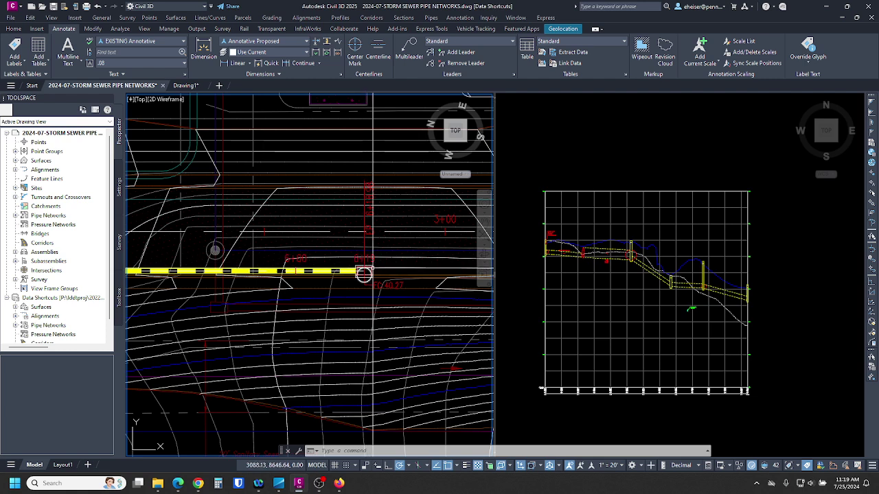
{"action": "scroll", "coordinate": [369, 261], "scroll_direction": "up", "scroll_amount": 5}
{"action": "left_click", "coordinate": [377, 261]}
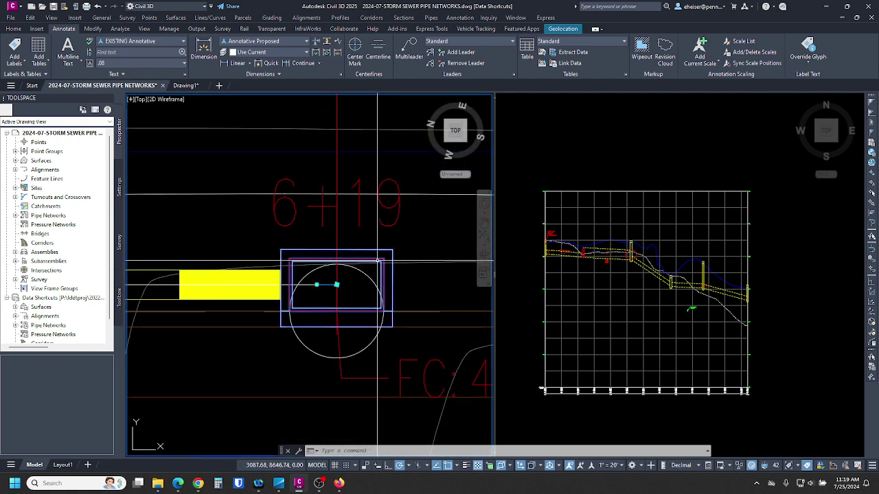
{"action": "scroll", "coordinate": [261, 312], "scroll_direction": "down", "scroll_amount": 4}
{"action": "right_click", "coordinate": [362, 272]}
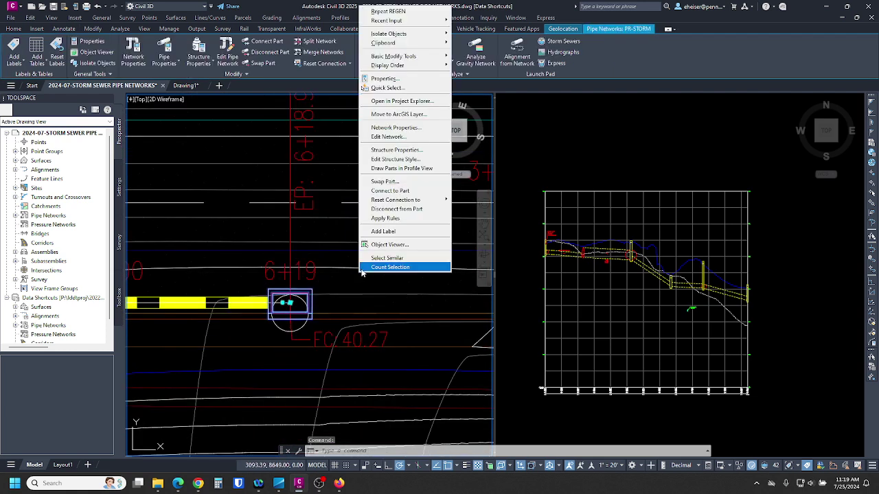
{"action": "left_click", "coordinate": [385, 181]}
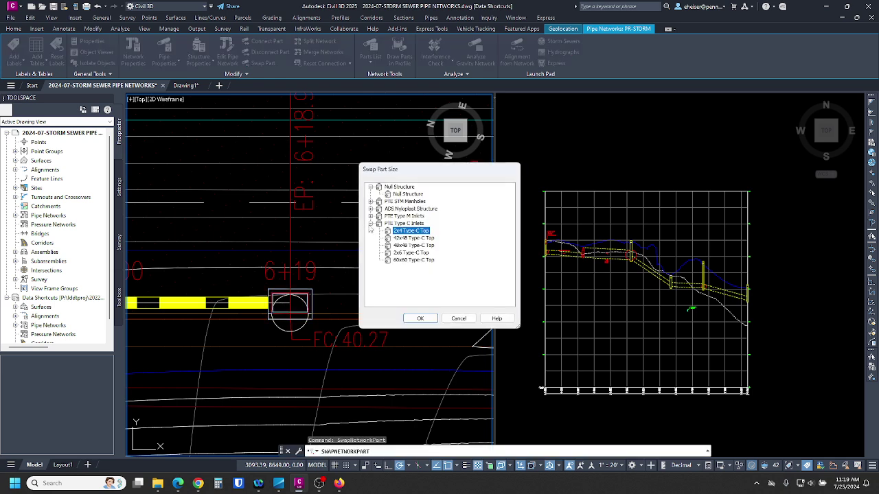
{"action": "left_click", "coordinate": [421, 319]}
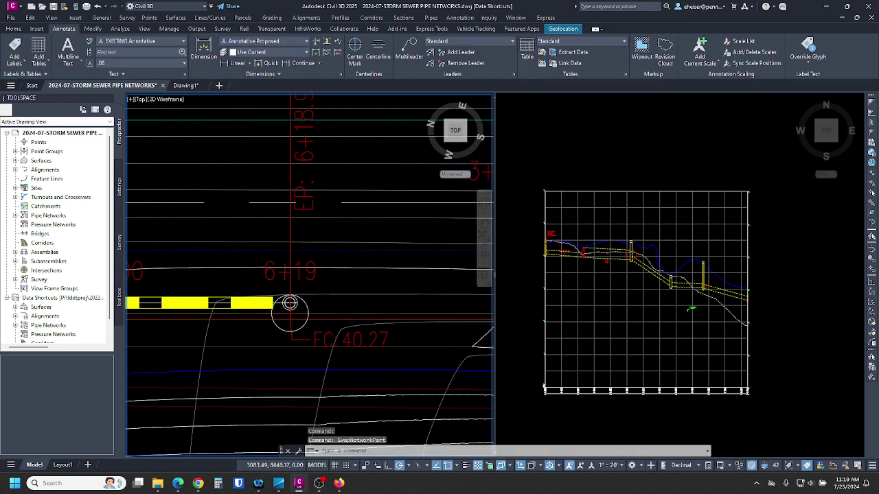
Step: Regenerate all viewports after swapping the end structure
{"action": "scroll", "coordinate": [289, 303], "scroll_direction": "up", "scroll_amount": 2}
{"action": "key", "text": "Escape"}
{"action": "type", "text": "regenall"}
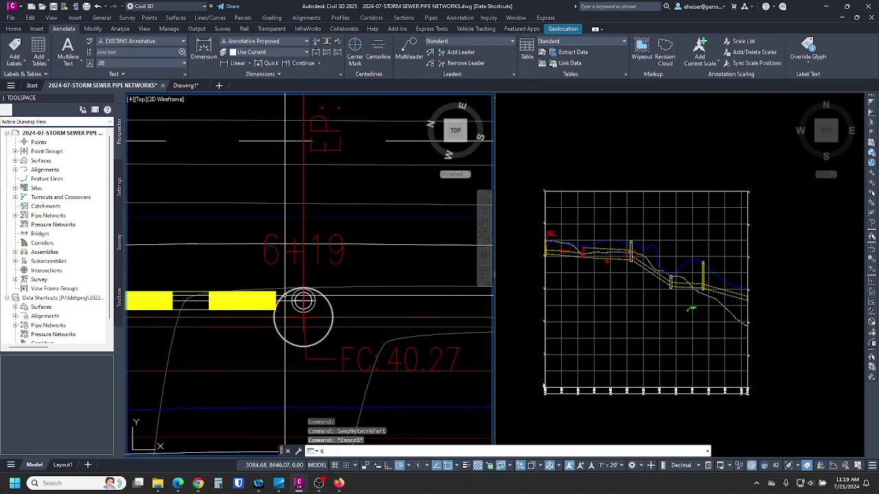
{"action": "key", "text": "Return"}
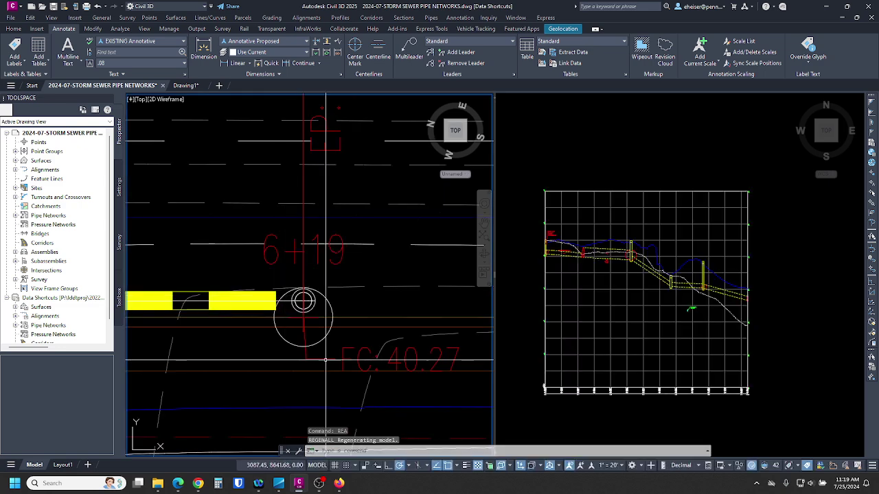
Step: Add a plan label to the round structure at station 6+19
{"action": "scroll", "coordinate": [303, 302], "scroll_direction": "up", "scroll_amount": 2}
{"action": "left_click", "coordinate": [302, 309]}
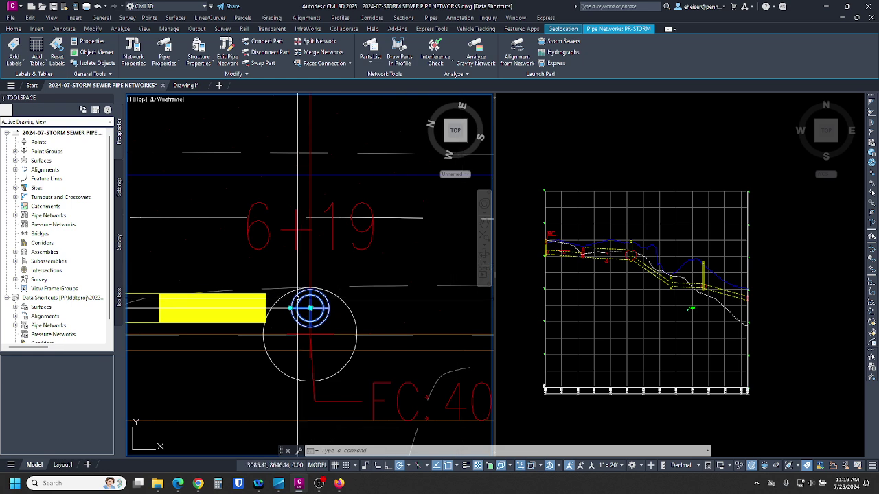
{"action": "scroll", "coordinate": [304, 292], "scroll_direction": "down", "scroll_amount": 2}
{"action": "right_click", "coordinate": [348, 263]}
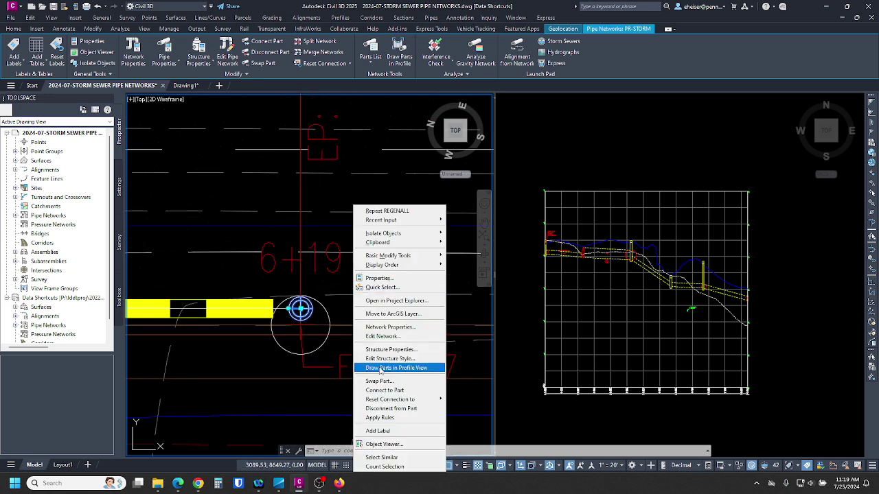
{"action": "left_click", "coordinate": [378, 431]}
{"action": "key", "text": "Escape"}
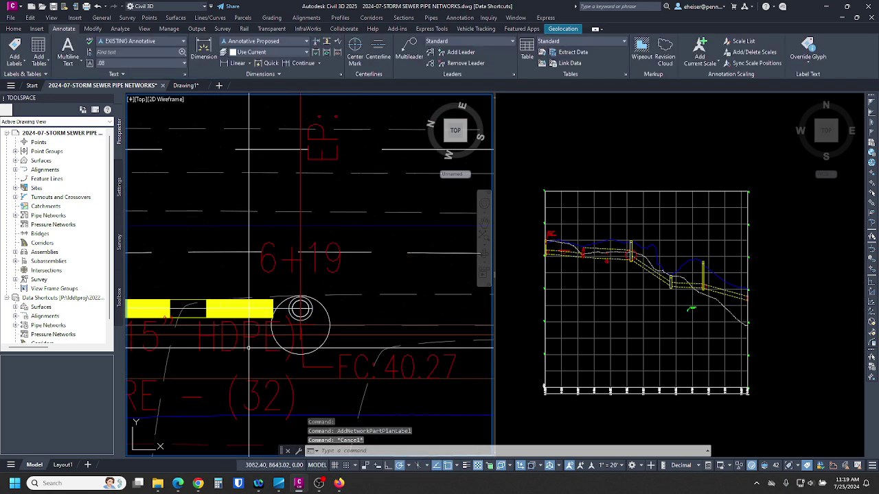
Step: Move the Structure - (32) label clear of the pipe, to a spot above the structure in plan
{"action": "left_click", "coordinate": [300, 309]}
{"action": "scroll", "coordinate": [322, 312], "scroll_direction": "down", "scroll_amount": 3}
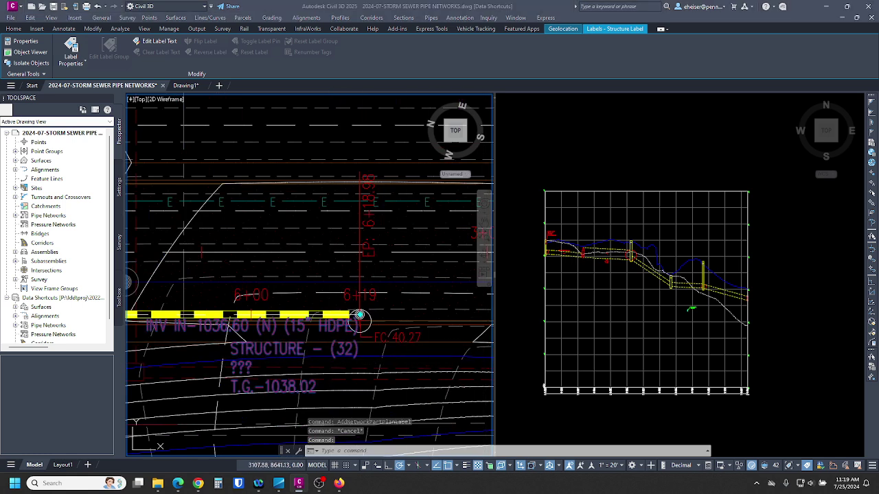
{"action": "left_click", "coordinate": [360, 315]}
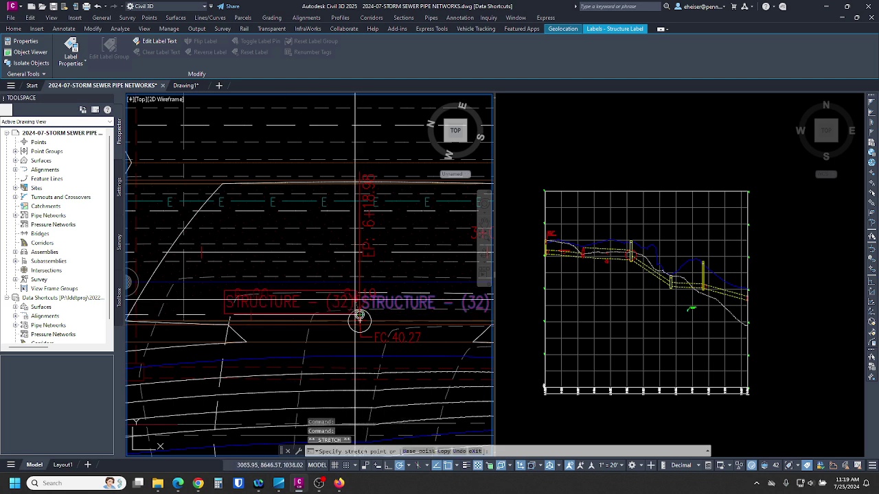
{"action": "left_click", "coordinate": [358, 254]}
{"action": "scroll", "coordinate": [388, 240], "scroll_direction": "down", "scroll_amount": 2}
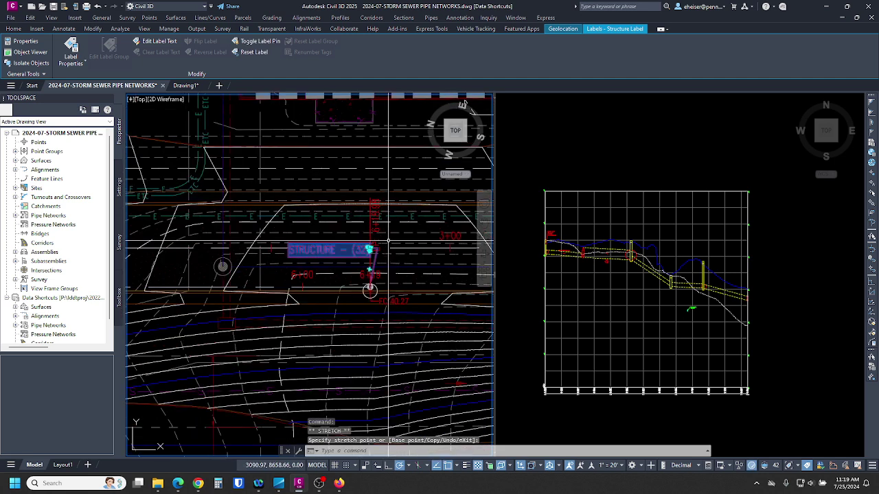
{"action": "key", "text": "Escape"}
{"action": "key", "text": "Escape"}
Step: Regenerate the plan view and save the storm sewer drawing
{"action": "type", "text": "re"}
{"action": "key", "text": "Return"}
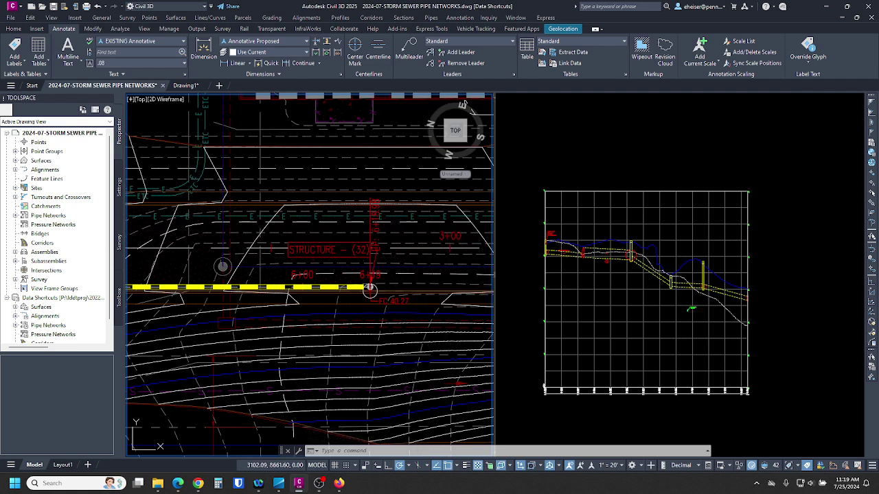
{"action": "key", "text": "ctrl+s"}
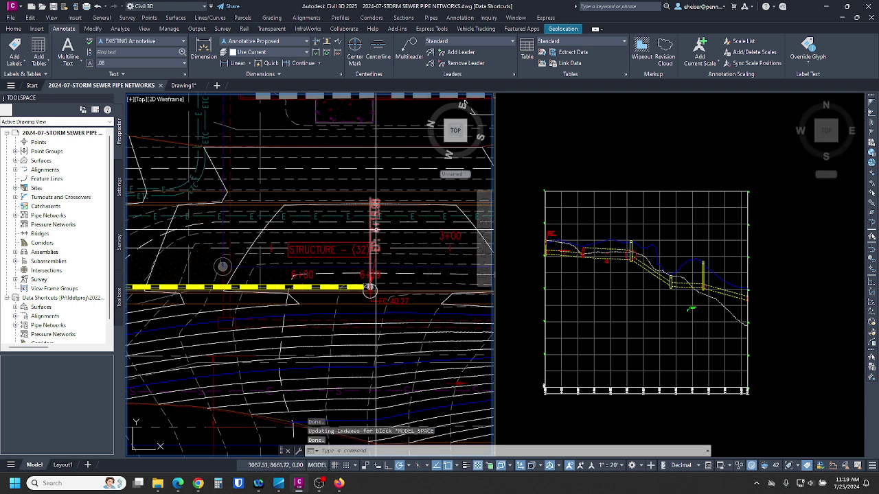
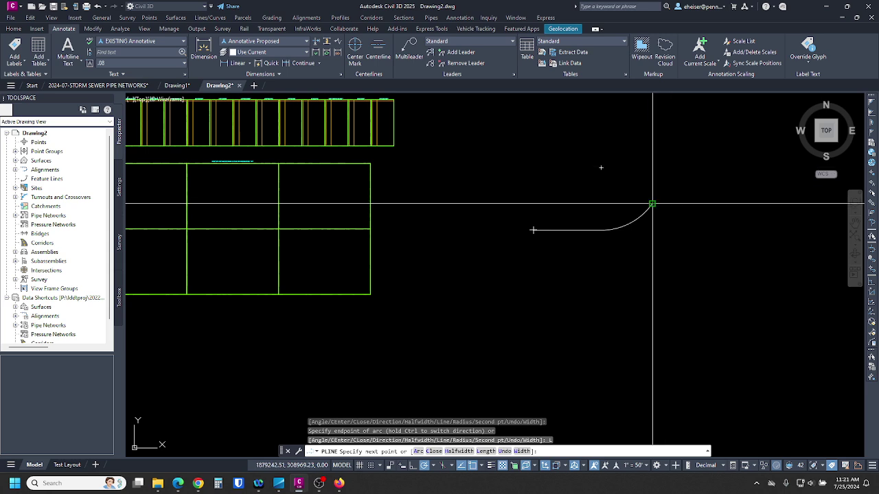
Step: Finish the polyline in Drawing2 with a straight segment rising steeply from the end of the arc
{"action": "scroll", "coordinate": [666, 183], "scroll_direction": "up", "scroll_amount": 2}
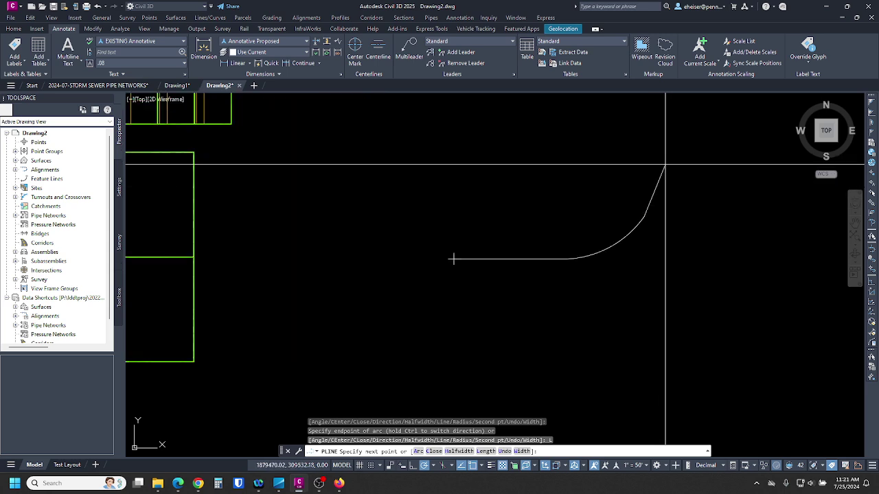
{"action": "left_click", "coordinate": [686, 166]}
{"action": "key", "text": "Return"}
{"action": "scroll", "coordinate": [622, 259], "scroll_direction": "down", "scroll_amount": 3}
{"action": "scroll", "coordinate": [623, 259], "scroll_direction": "up", "scroll_amount": 2}
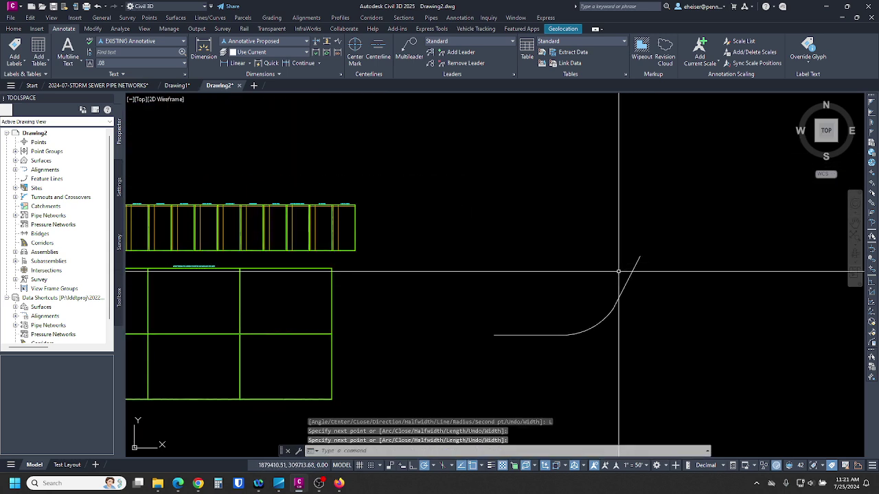
Step: Fillet the polyline's two straight segments with a radius of 1000
{"action": "type", "text": "f"}
{"action": "key", "text": "Return"}
{"action": "type", "text": "r"}
{"action": "key", "text": "Return"}
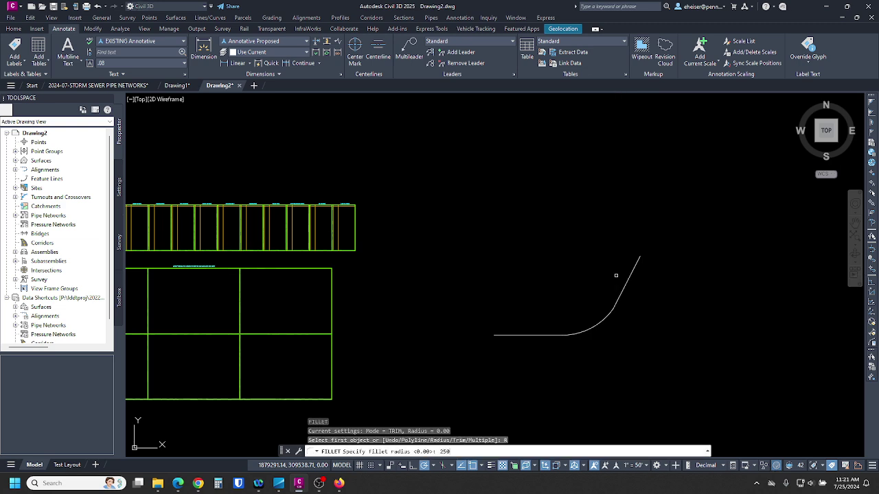
{"action": "type", "text": "250"}
{"action": "key", "text": "Return"}
{"action": "left_click", "coordinate": [512, 335]}
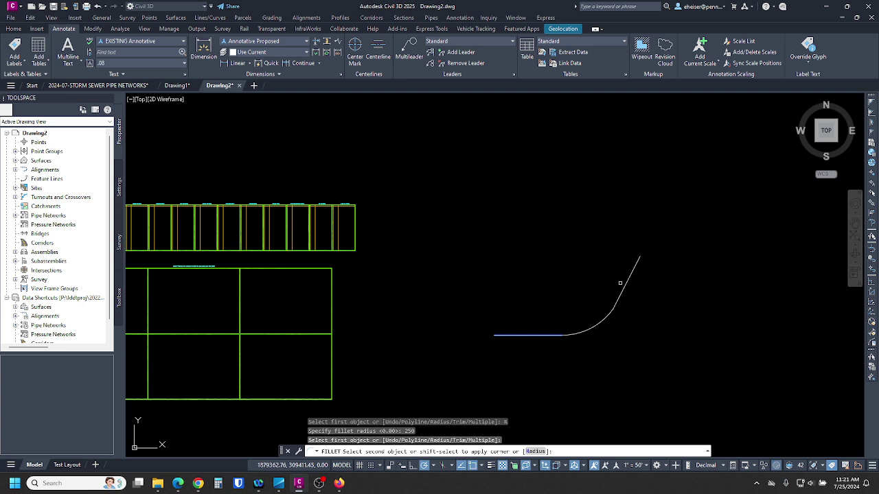
{"action": "type", "text": "r"}
{"action": "key", "text": "Return"}
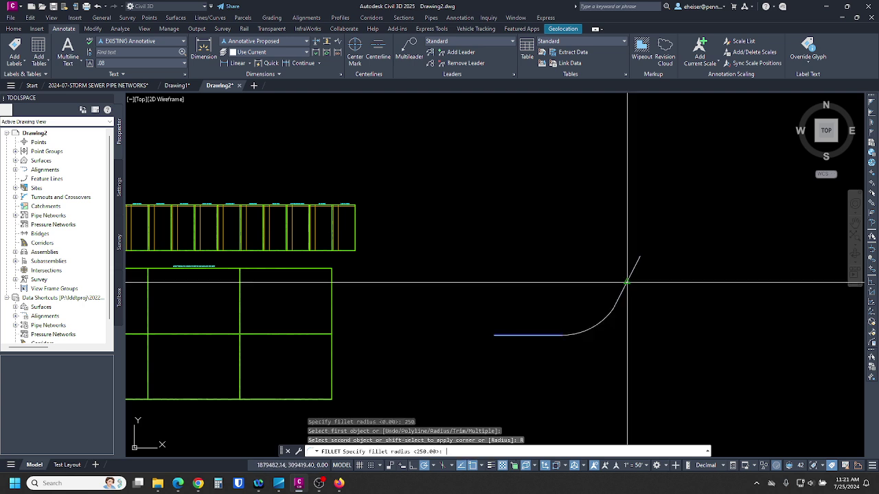
{"action": "type", "text": "1000"}
{"action": "key", "text": "Return"}
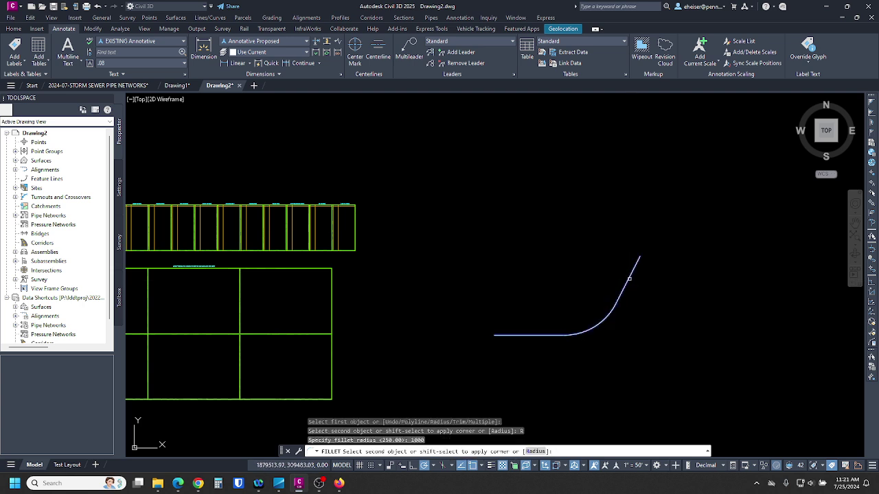
{"action": "left_click", "coordinate": [629, 278]}
{"action": "scroll", "coordinate": [604, 276], "scroll_direction": "up", "scroll_amount": 2}
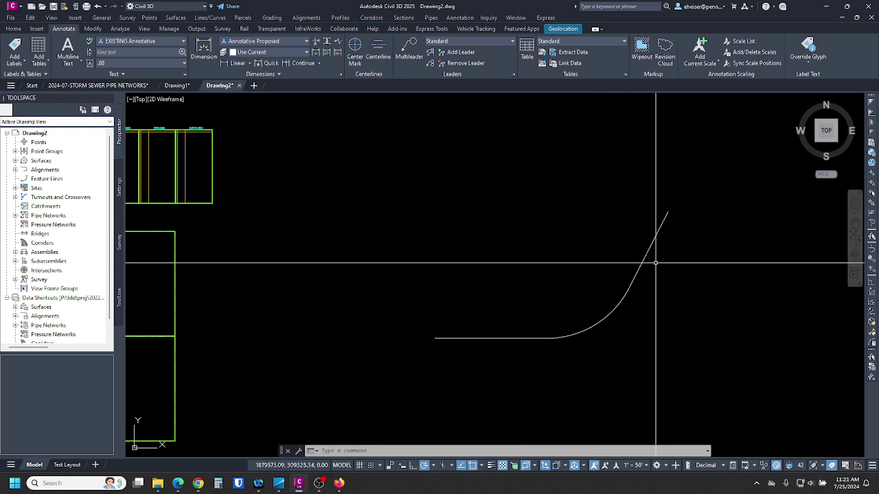
Step: Start creating a pipe network from the filleted polyline, accept the default flow direction, and name the network PR-STORM
{"action": "left_click", "coordinate": [12, 29]}
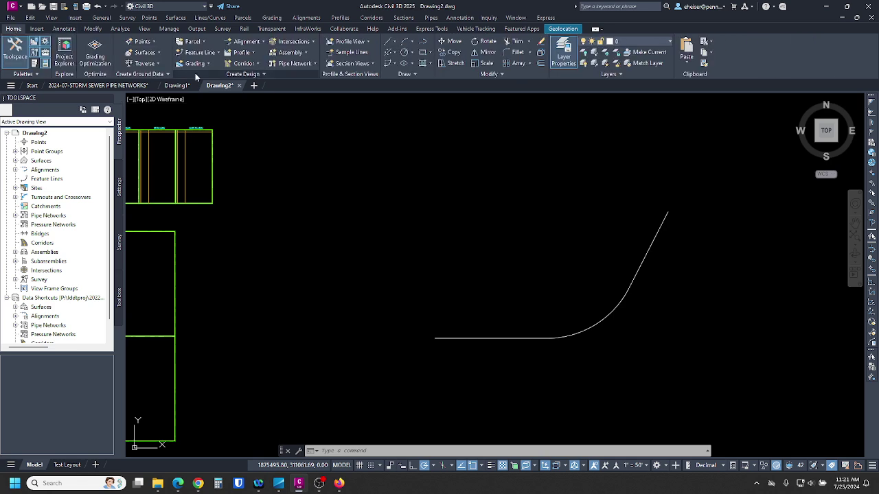
{"action": "left_click", "coordinate": [294, 64]}
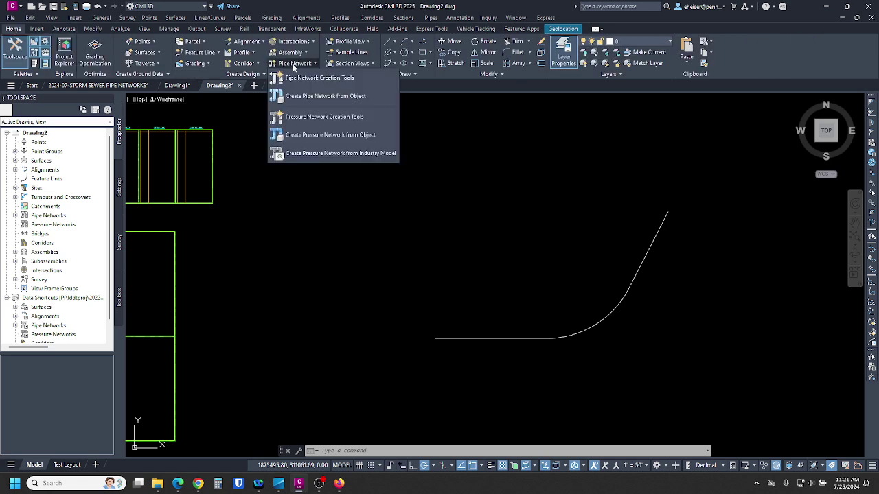
{"action": "left_click", "coordinate": [300, 97]}
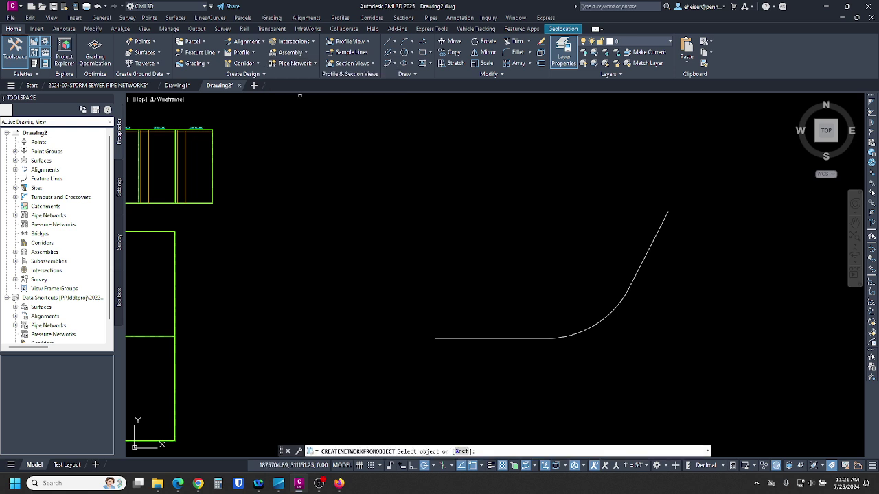
{"action": "left_click", "coordinate": [528, 337]}
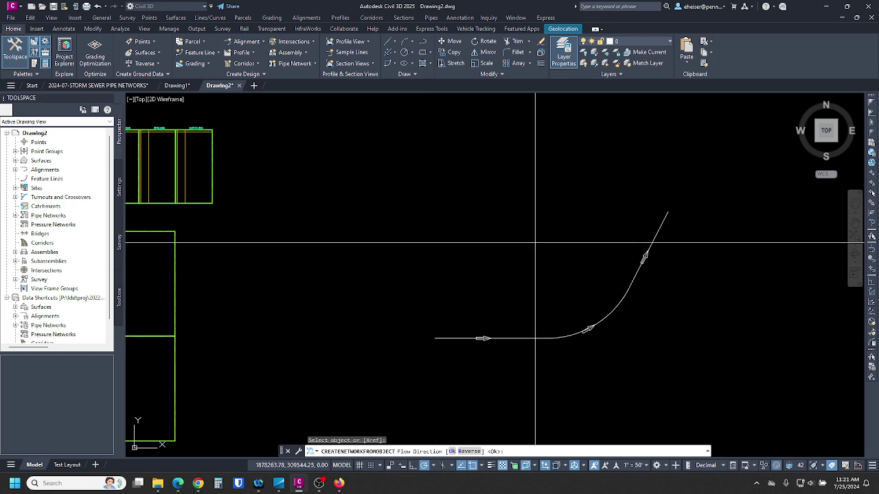
{"action": "key", "text": "Return"}
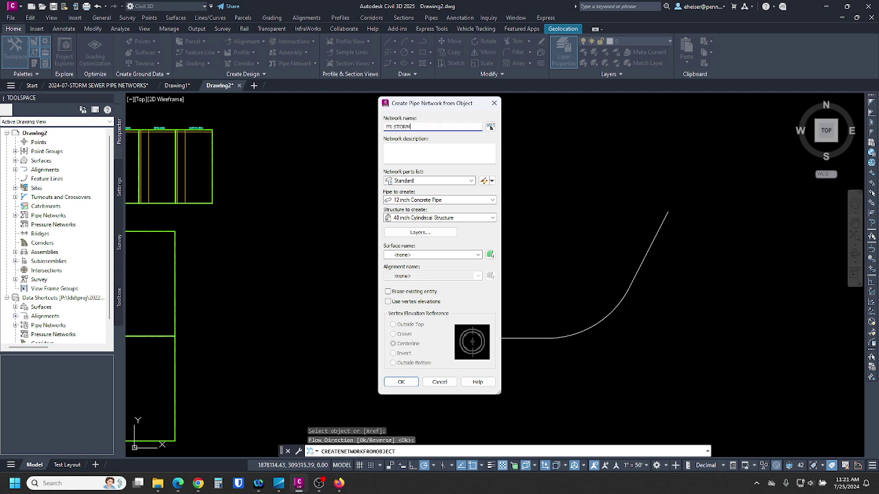
Step: Set the network's parts list to PTE Storm Sewer and the pipe to create to 15 inch HDPE
{"action": "left_click", "coordinate": [416, 181]}
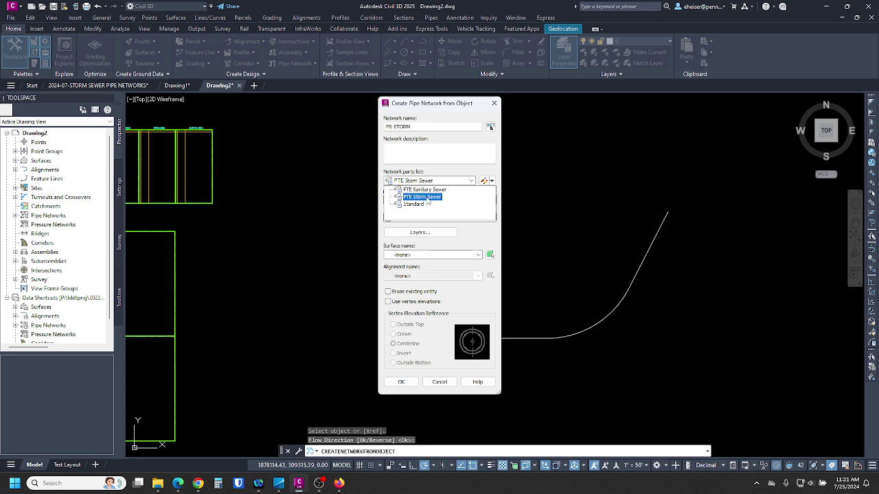
{"action": "left_click", "coordinate": [426, 199]}
{"action": "left_click", "coordinate": [434, 203]}
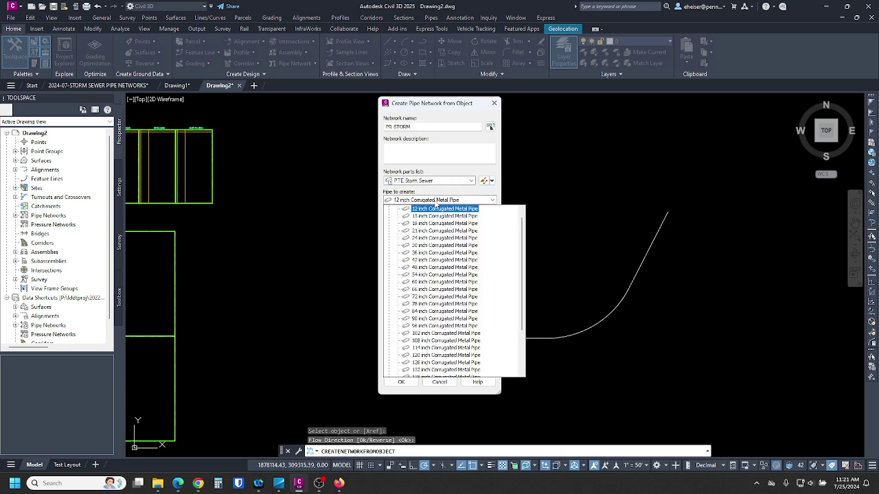
{"action": "scroll", "coordinate": [443, 262], "scroll_direction": "down", "scroll_amount": 4}
{"action": "left_click", "coordinate": [417, 349]}
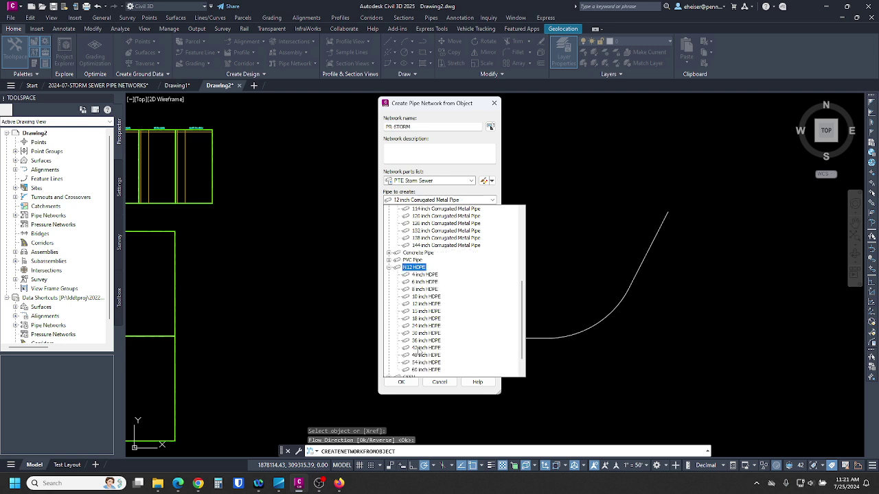
{"action": "left_click", "coordinate": [427, 311]}
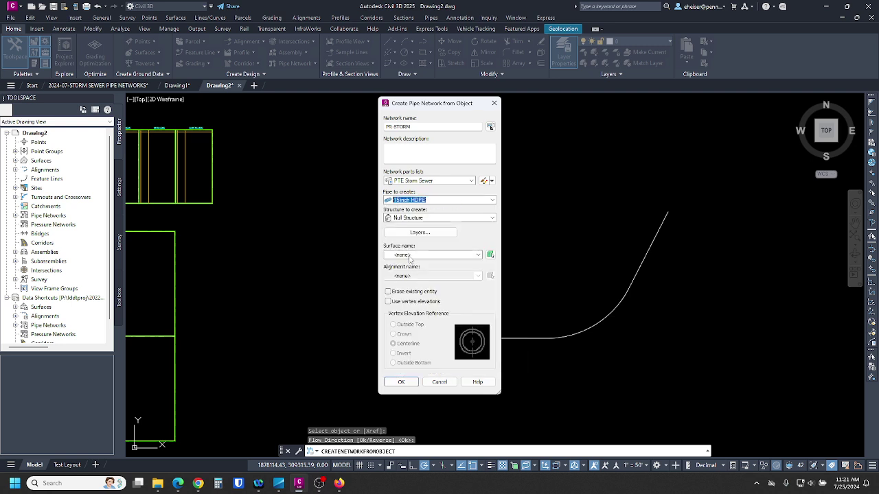
Step: Set the structure to create to 2x4 Type-C Top and create the pipe network from the filleted polyline
{"action": "left_click", "coordinate": [410, 218]}
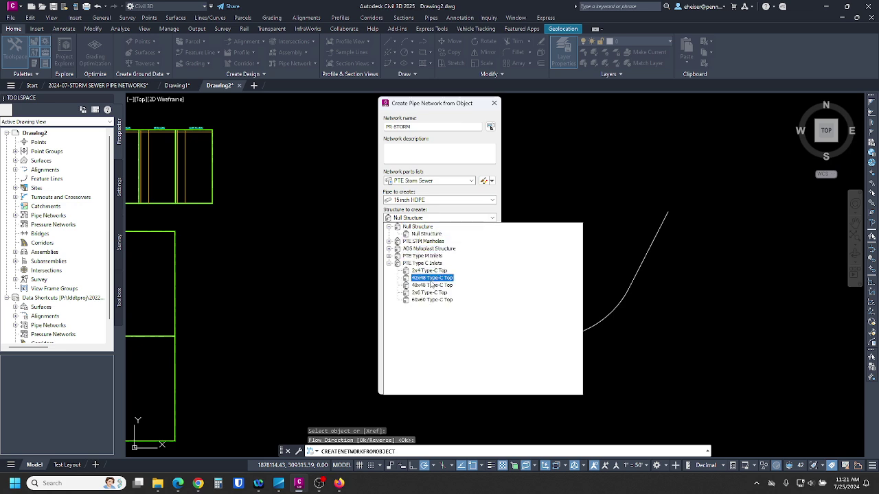
{"action": "left_click", "coordinate": [429, 271]}
{"action": "left_click", "coordinate": [402, 382]}
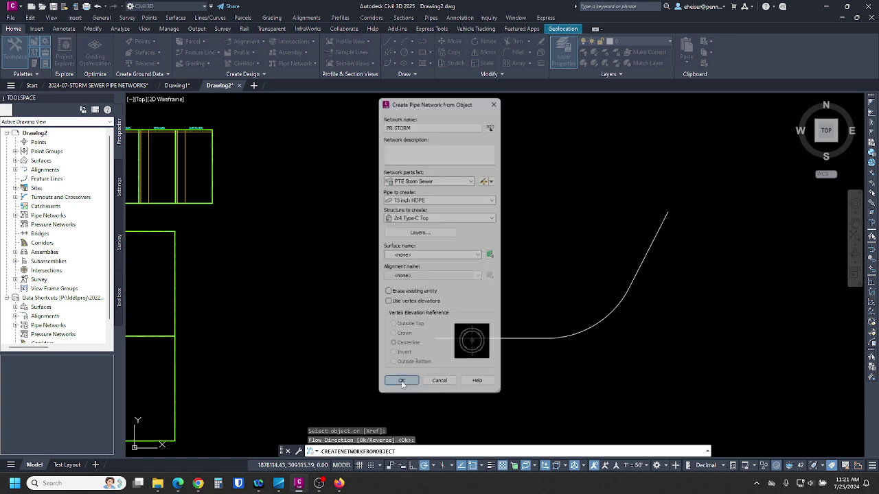
Step: Examine the pipes and structures along the polyline, especially how the pipe follows the start of the arc
{"action": "scroll", "coordinate": [433, 343], "scroll_direction": "up", "scroll_amount": 6}
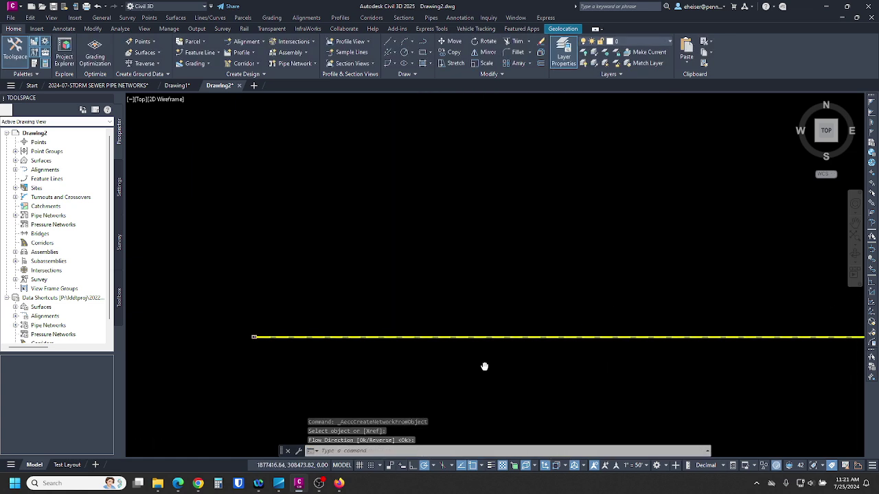
{"action": "middle_click_drag", "start_coordinate": [485, 366], "coordinate": [261, 369]}
{"action": "middle_click_drag", "start_coordinate": [655, 344], "coordinate": [288, 360]}
{"action": "middle_click_drag", "start_coordinate": [727, 354], "coordinate": [574, 361]}
{"action": "scroll", "coordinate": [565, 364], "scroll_direction": "up", "scroll_amount": 5}
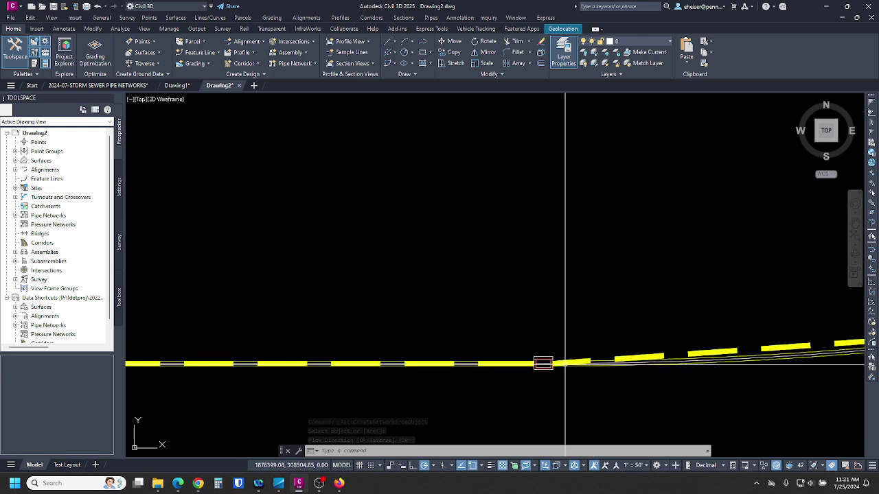
{"action": "key", "text": "Return"}
{"action": "scroll", "coordinate": [534, 370], "scroll_direction": "down", "scroll_amount": 5}
{"action": "scroll", "coordinate": [645, 337], "scroll_direction": "down", "scroll_amount": 2}
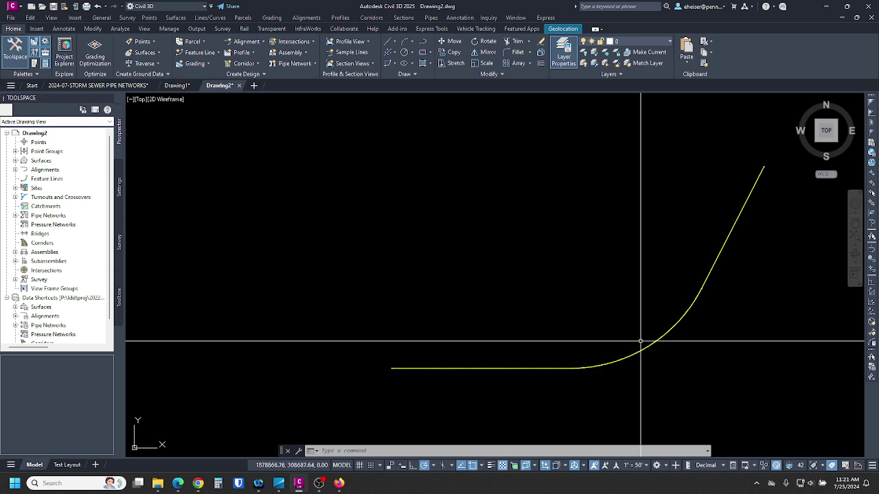
{"action": "scroll", "coordinate": [641, 342], "scroll_direction": "down", "scroll_amount": 2}
Step: Undo the creation of the pipe network from the polyline
{"action": "key", "text": "ctrl+z"}
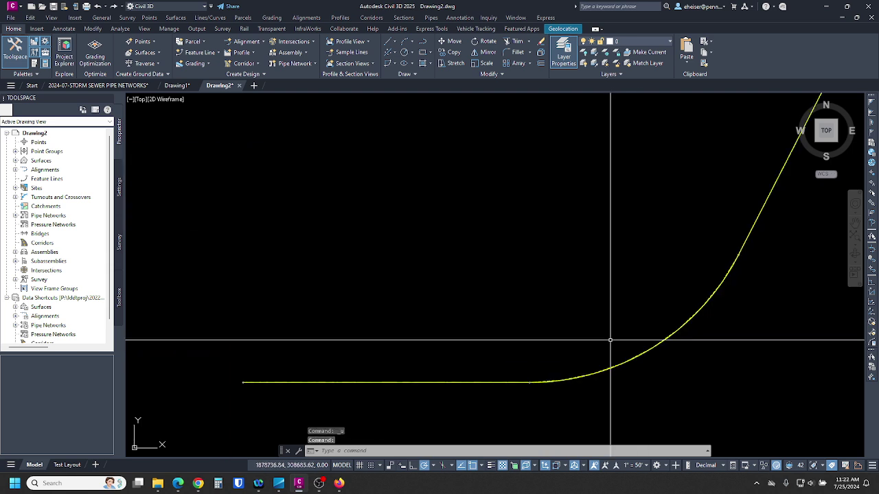
{"action": "key", "text": "ctrl+z"}
{"action": "key", "text": "ctrl+z"}
{"action": "key", "text": "ctrl+z"}
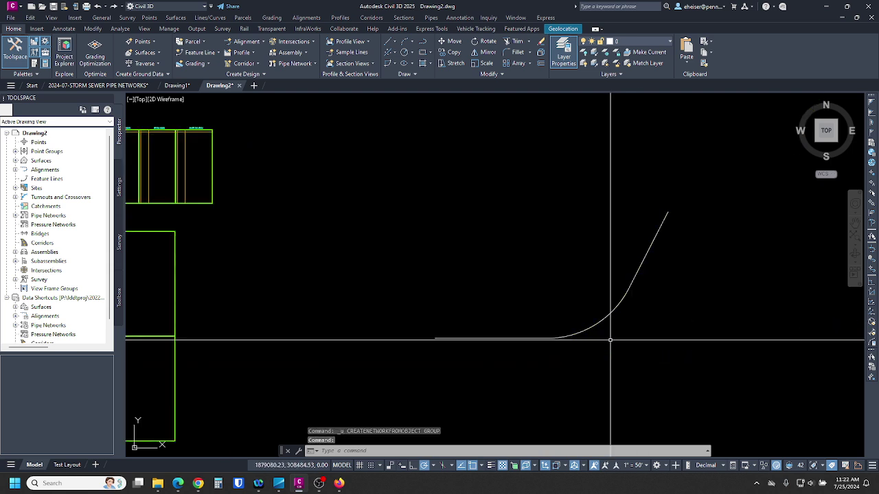
Step: Create a new pipe network by layout, named PR-STORM, with the PTE Storm Sewer parts list
{"action": "left_click", "coordinate": [285, 64]}
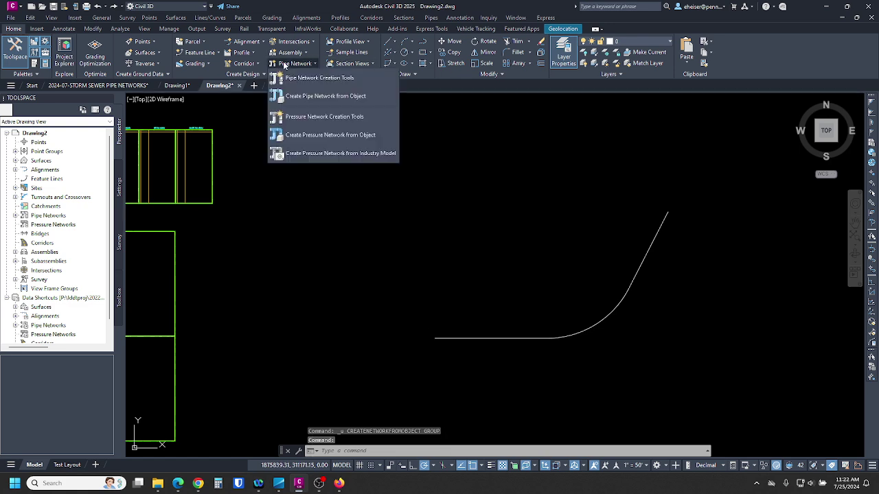
{"action": "left_click", "coordinate": [302, 79]}
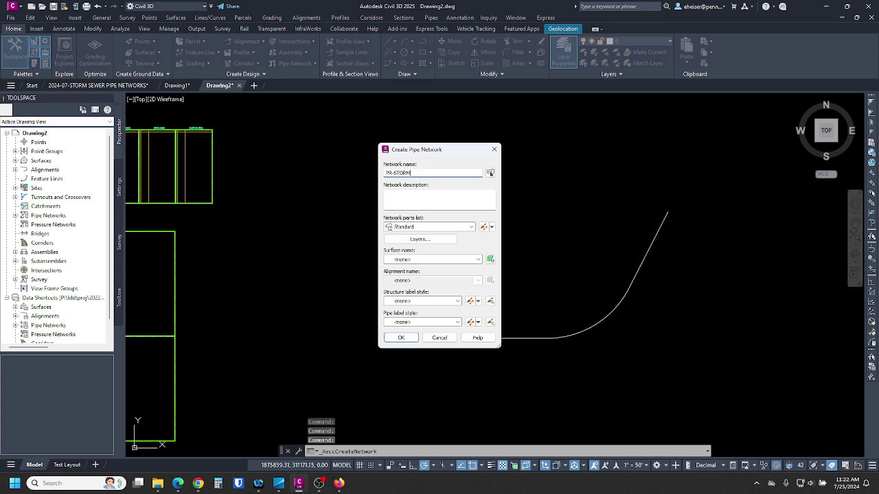
{"action": "left_click", "coordinate": [452, 227]}
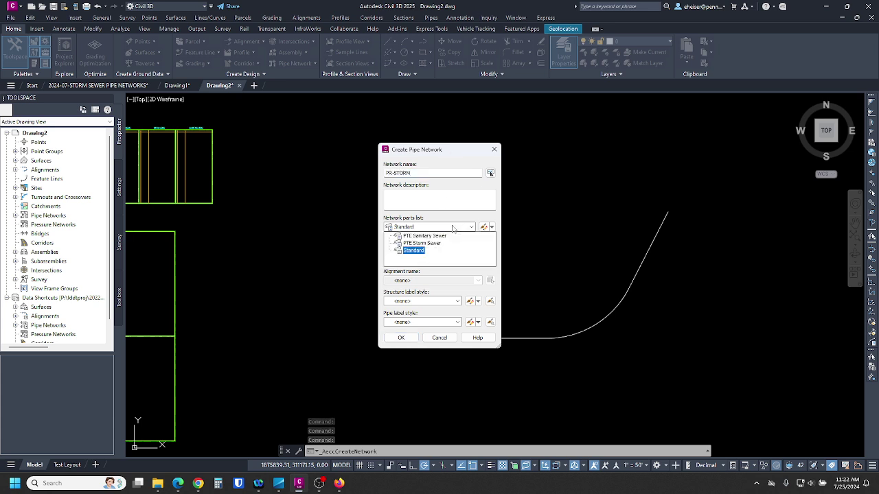
{"action": "left_click", "coordinate": [422, 243]}
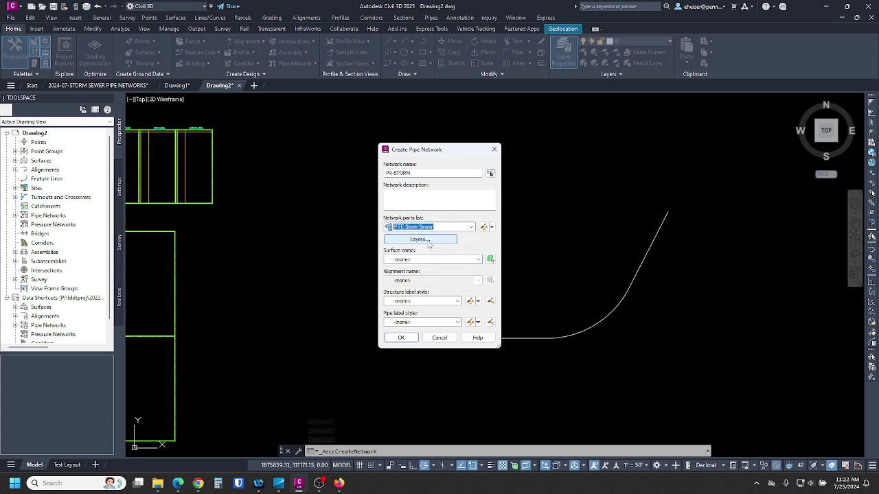
{"action": "left_click", "coordinate": [401, 338]}
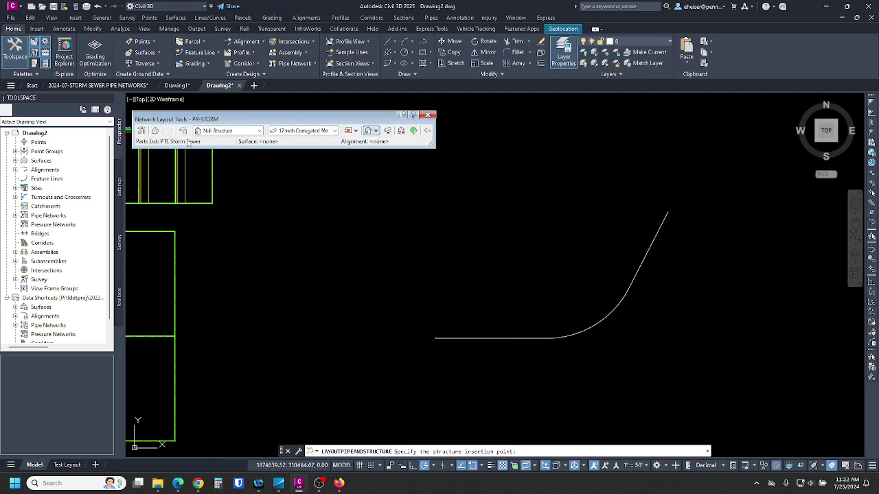
Step: Place 2x4 Type-C Top structures, without pipes, at the polyline's vertices
{"action": "left_click", "coordinate": [222, 132]}
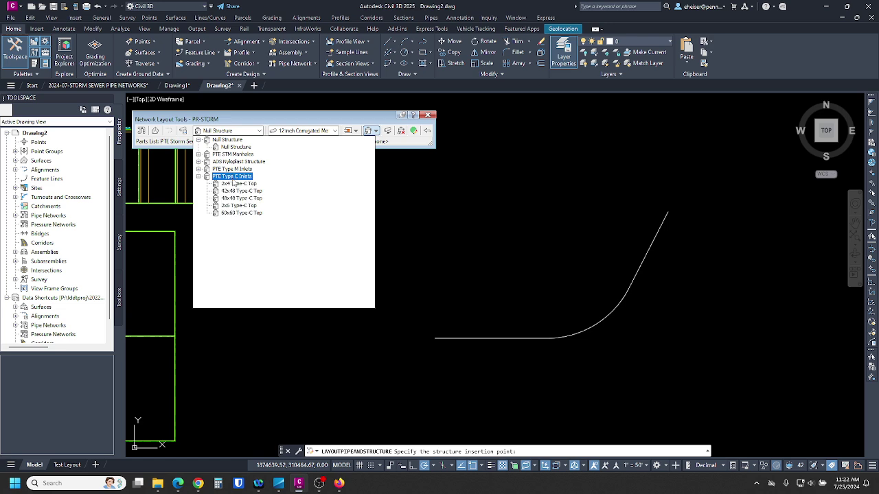
{"action": "left_click", "coordinate": [244, 185]}
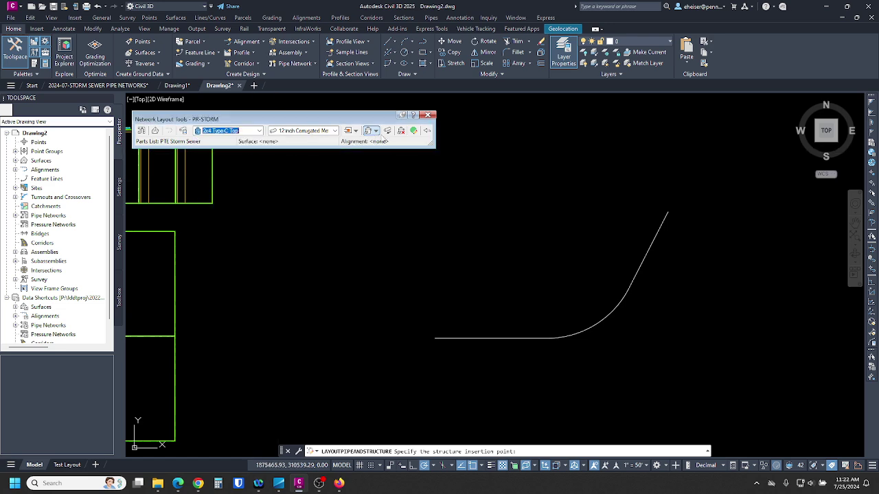
{"action": "left_click", "coordinate": [377, 131]}
{"action": "left_click", "coordinate": [388, 161]}
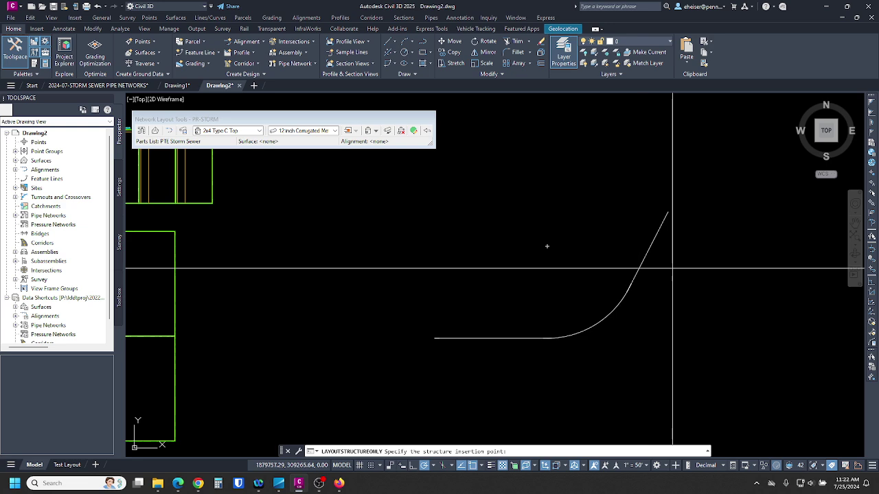
{"action": "key", "text": "Escape"}
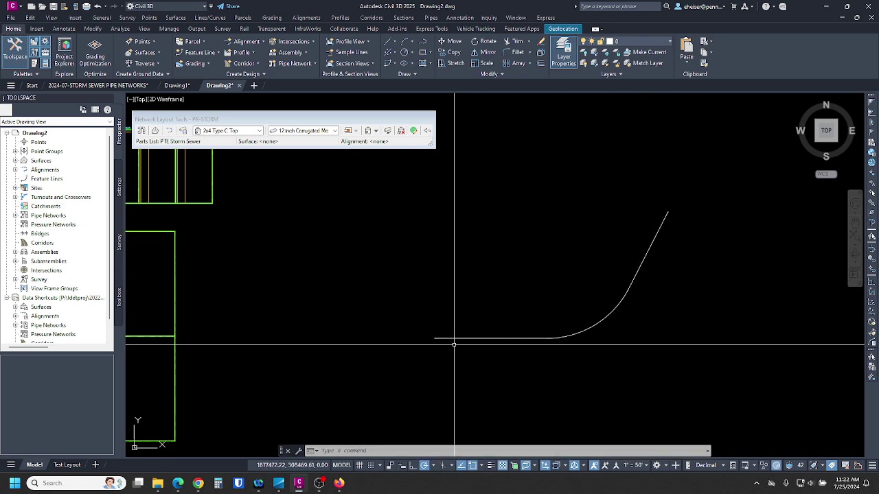
Step: Inspect the inlets placed at the polyline's start and at the start of its arc, checking them against the polyline's vertices
{"action": "scroll", "coordinate": [432, 344], "scroll_direction": "up", "scroll_amount": 15}
{"action": "scroll", "coordinate": [414, 350], "scroll_direction": "up", "scroll_amount": 3}
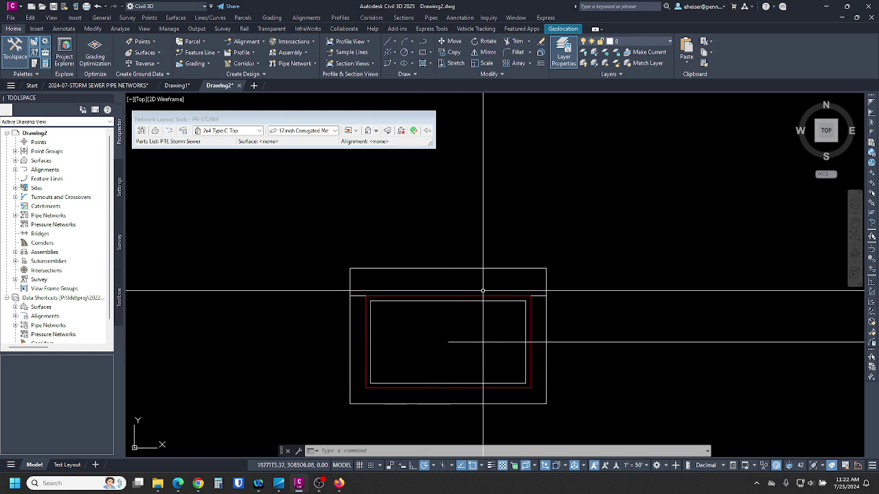
{"action": "scroll", "coordinate": [449, 345], "scroll_direction": "down", "scroll_amount": 20}
{"action": "scroll", "coordinate": [430, 346], "scroll_direction": "up", "scroll_amount": 5}
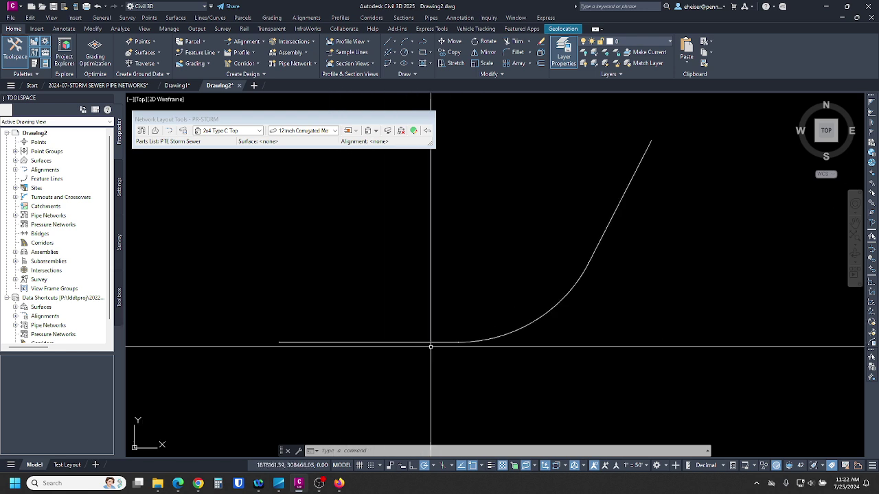
{"action": "scroll", "coordinate": [444, 335], "scroll_direction": "down", "scroll_amount": 4}
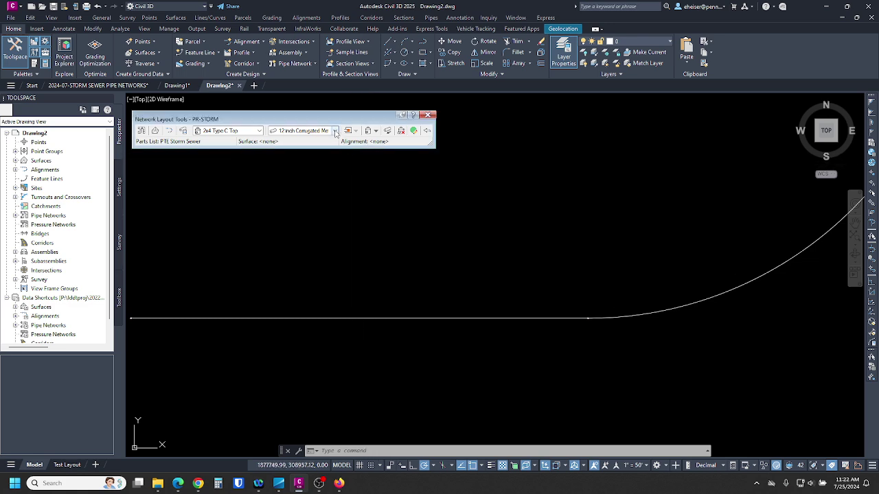
{"action": "scroll", "coordinate": [572, 313], "scroll_direction": "up", "scroll_amount": 4}
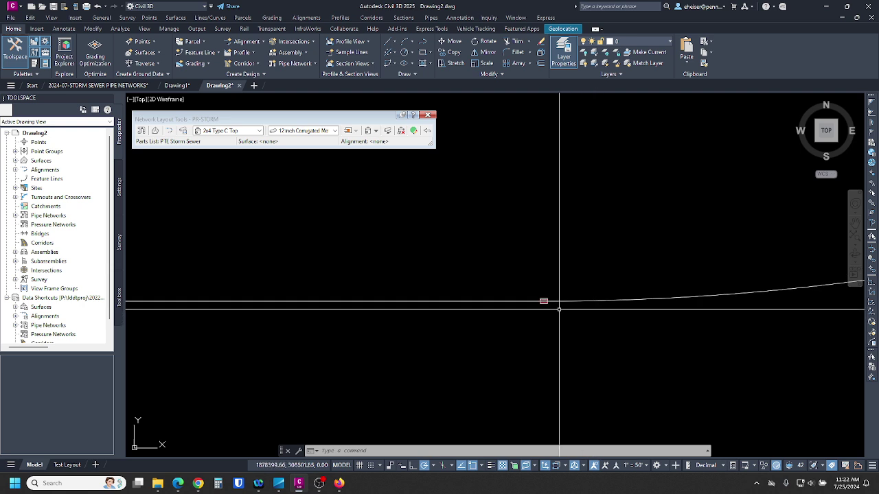
{"action": "left_click", "coordinate": [590, 283]}
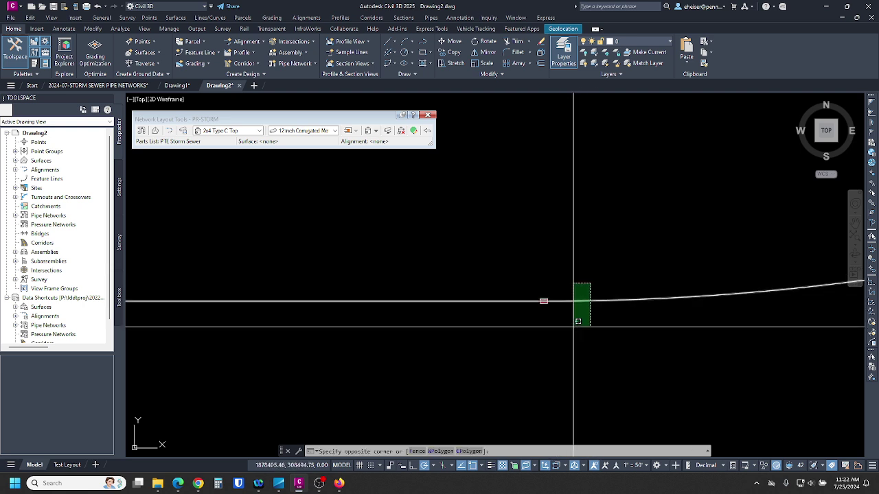
{"action": "left_click", "coordinate": [574, 326]}
{"action": "scroll", "coordinate": [502, 320], "scroll_direction": "down", "scroll_amount": 2}
{"action": "scroll", "coordinate": [502, 320], "scroll_direction": "down", "scroll_amount": 2}
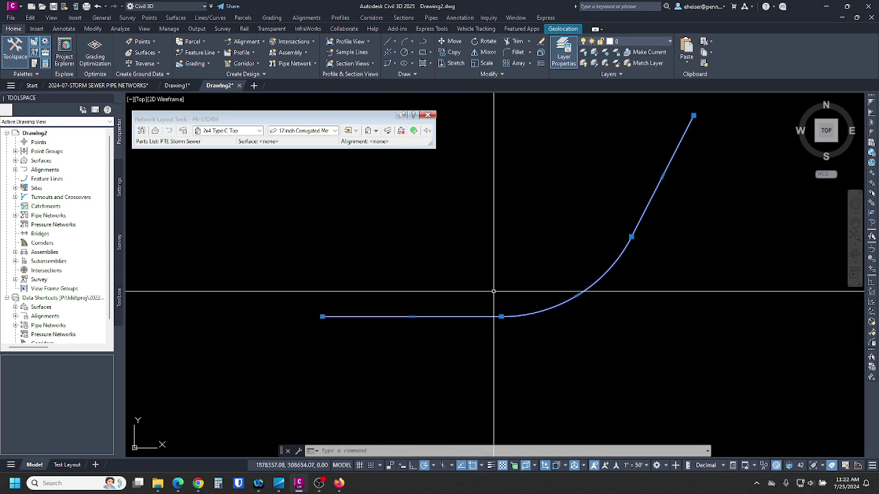
{"action": "scroll", "coordinate": [496, 315], "scroll_direction": "up", "scroll_amount": 2}
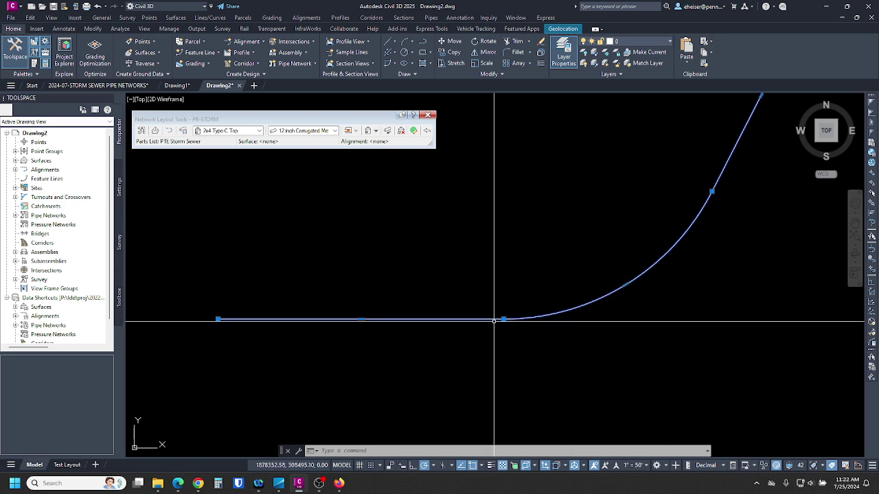
{"action": "scroll", "coordinate": [492, 336], "scroll_direction": "up", "scroll_amount": 10}
{"action": "scroll", "coordinate": [632, 112], "scroll_direction": "up", "scroll_amount": 6}
{"action": "left_click", "coordinate": [621, 133]}
{"action": "key", "text": "Escape"}
{"action": "key", "text": "Escape"}
{"action": "key", "text": "Escape"}
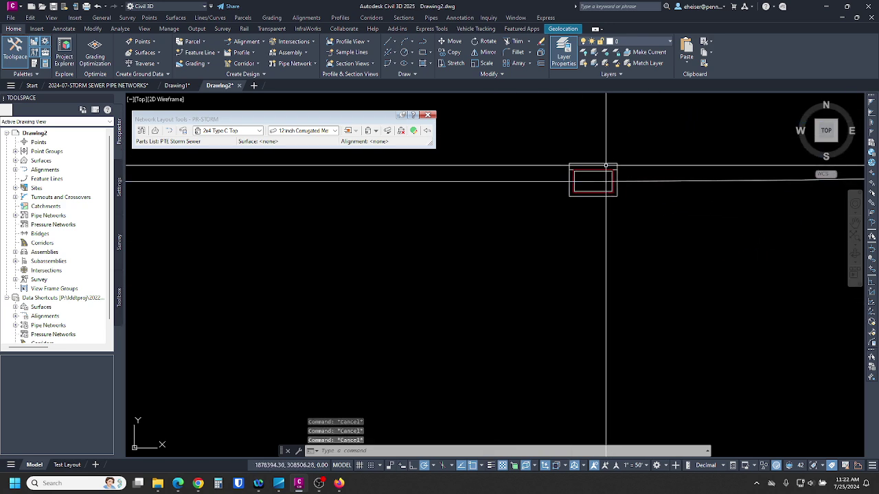
{"action": "left_click", "coordinate": [605, 166]}
{"action": "middle_click_drag", "start_coordinate": [602, 165], "coordinate": [460, 292]}
{"action": "scroll", "coordinate": [413, 300], "scroll_direction": "down", "scroll_amount": 4}
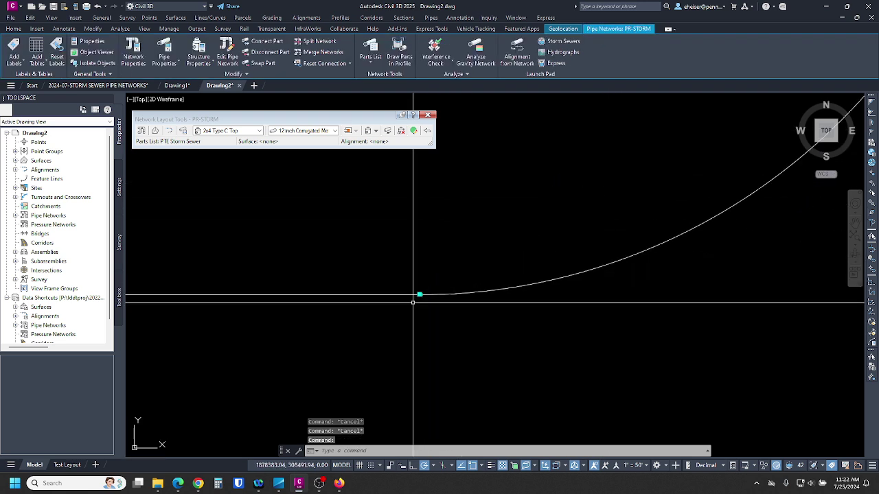
{"action": "scroll", "coordinate": [424, 305], "scroll_direction": "down", "scroll_amount": 5}
{"action": "scroll", "coordinate": [630, 177], "scroll_direction": "up", "scroll_amount": 9}
{"action": "left_click", "coordinate": [625, 195]}
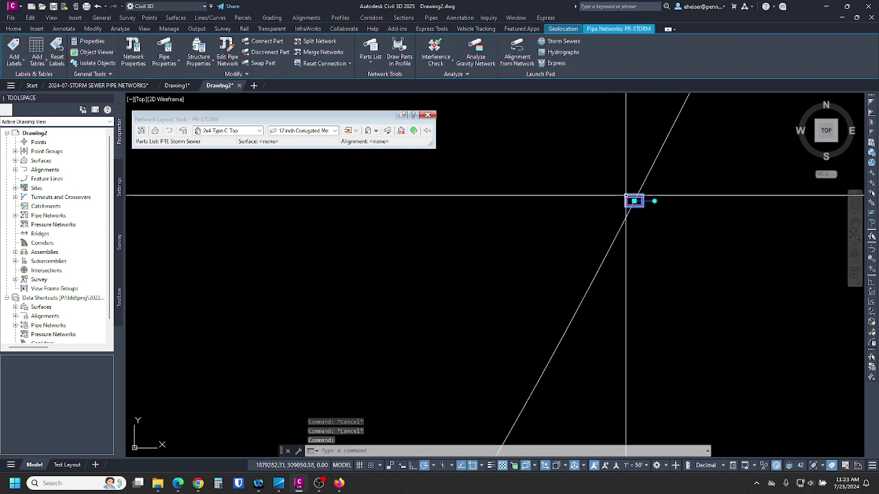
{"action": "middle_click_drag", "start_coordinate": [626, 195], "coordinate": [643, 238]}
{"action": "right_click", "coordinate": [550, 218]}
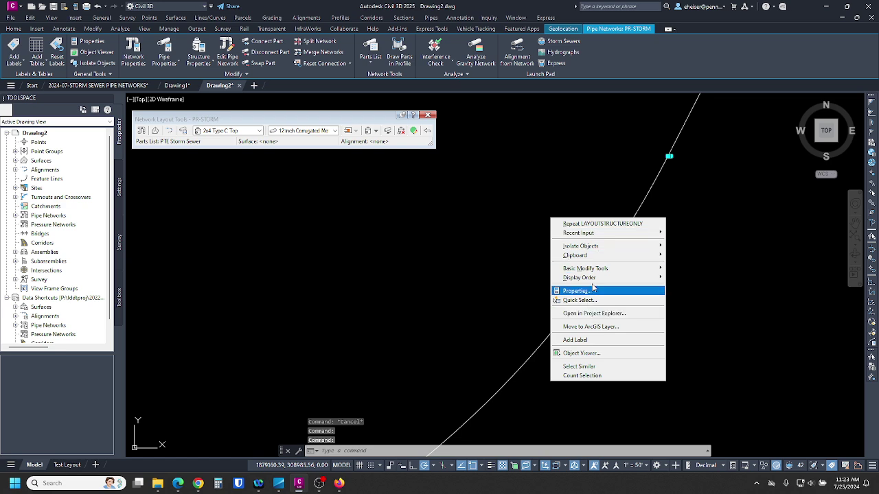
{"action": "key", "text": "Escape"}
{"action": "key", "text": "Escape"}
{"action": "key", "text": "Escape"}
Step: Swap the inlet at the upper end of the arc for a Null Structure
{"action": "scroll", "coordinate": [658, 153], "scroll_direction": "up", "scroll_amount": 4}
{"action": "left_click", "coordinate": [679, 159]}
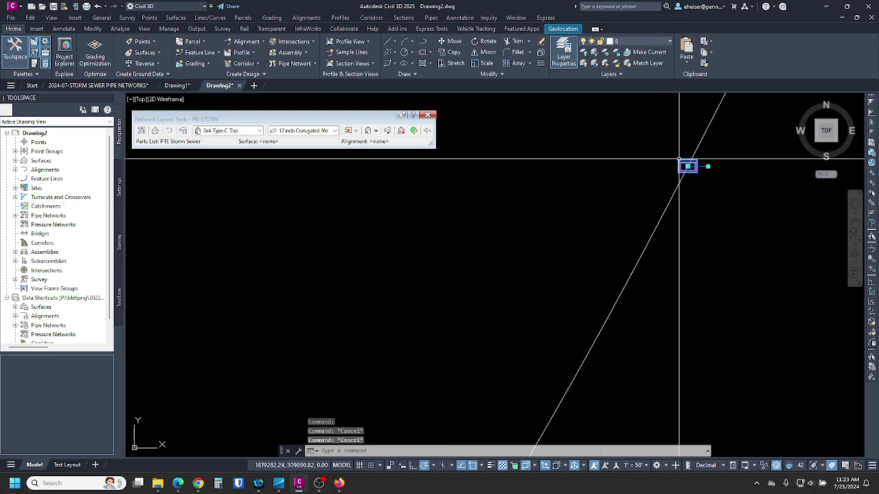
{"action": "right_click", "coordinate": [606, 159]}
{"action": "left_click", "coordinate": [648, 323]}
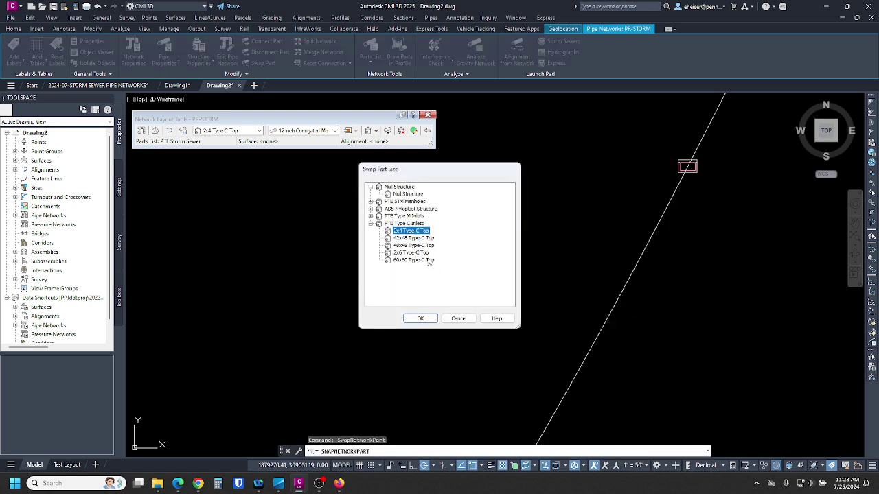
{"action": "left_click", "coordinate": [420, 319]}
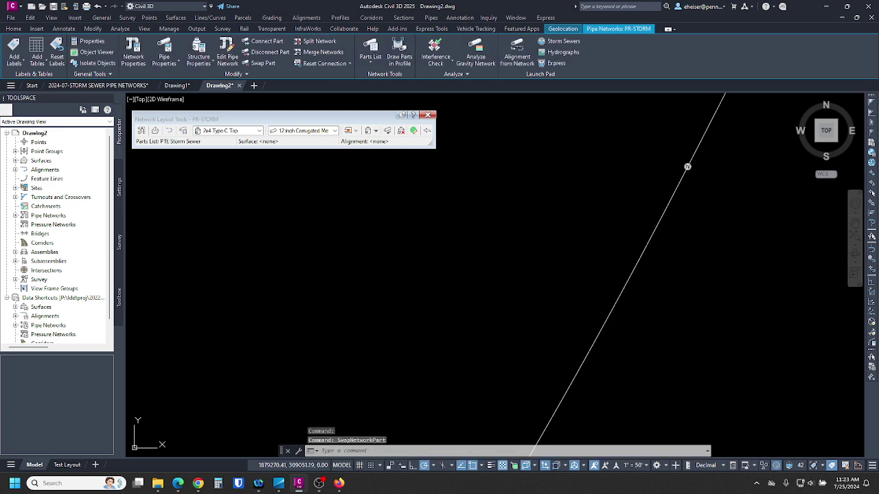
{"action": "key", "text": "Escape"}
Step: Swap the inlet at the start of the arc for a Null Structure
{"action": "scroll", "coordinate": [383, 339], "scroll_direction": "down", "scroll_amount": 6}
{"action": "scroll", "coordinate": [383, 339], "scroll_direction": "up", "scroll_amount": 4}
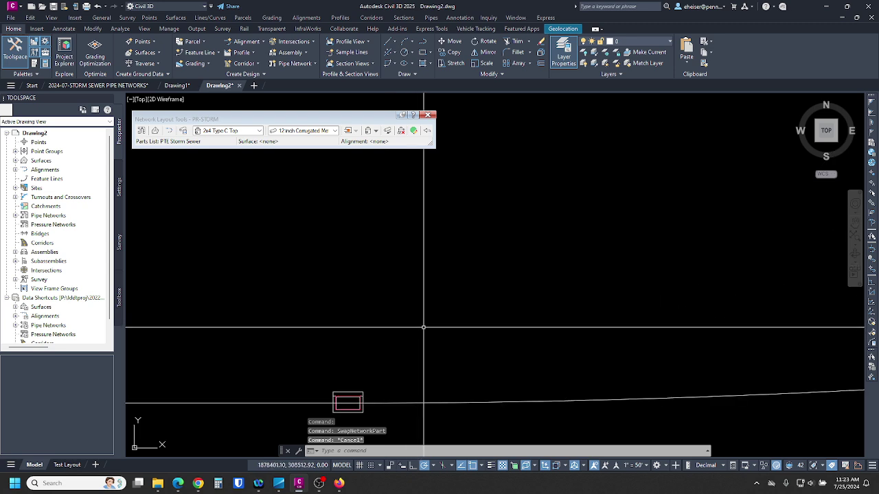
{"action": "left_click", "coordinate": [348, 402]}
{"action": "right_click", "coordinate": [354, 349]}
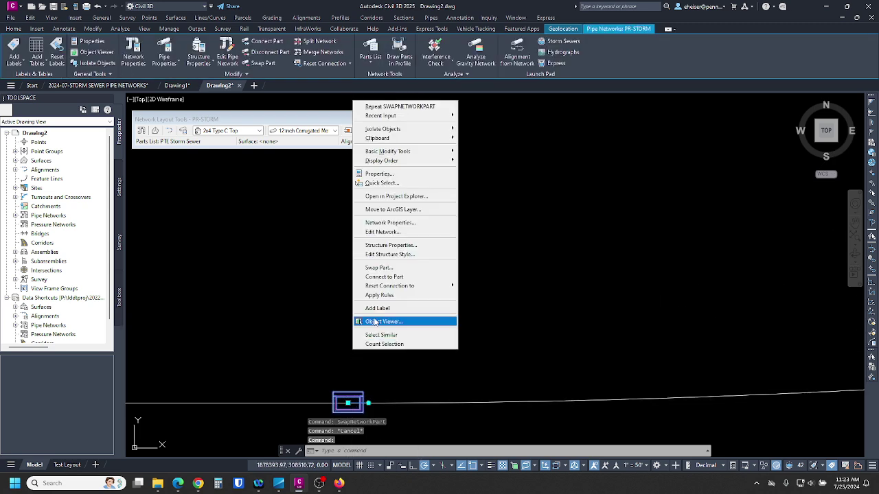
{"action": "left_click", "coordinate": [379, 268]}
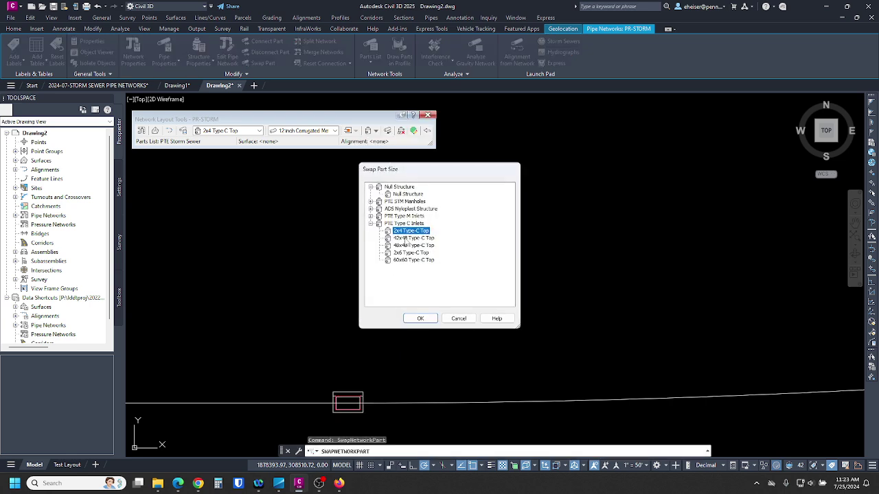
{"action": "left_click", "coordinate": [421, 318]}
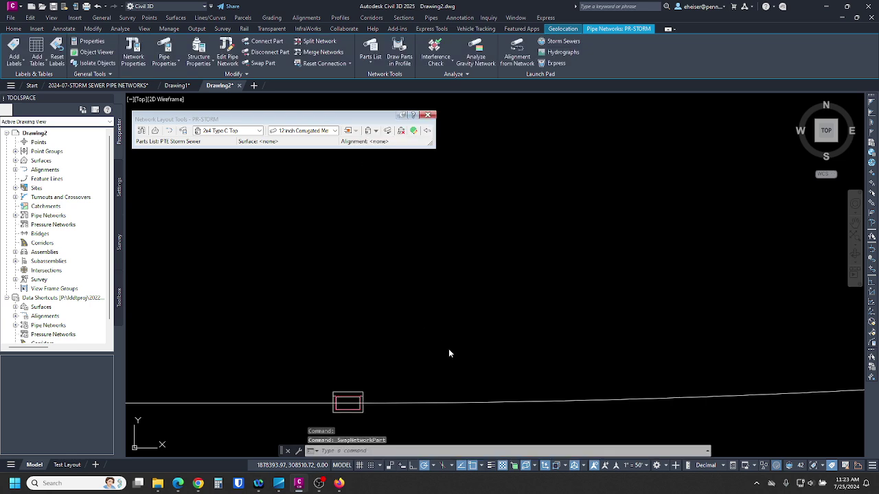
{"action": "key", "text": "Escape"}
{"action": "scroll", "coordinate": [646, 292], "scroll_direction": "up", "scroll_amount": 3}
{"action": "scroll", "coordinate": [674, 320], "scroll_direction": "down", "scroll_amount": 4}
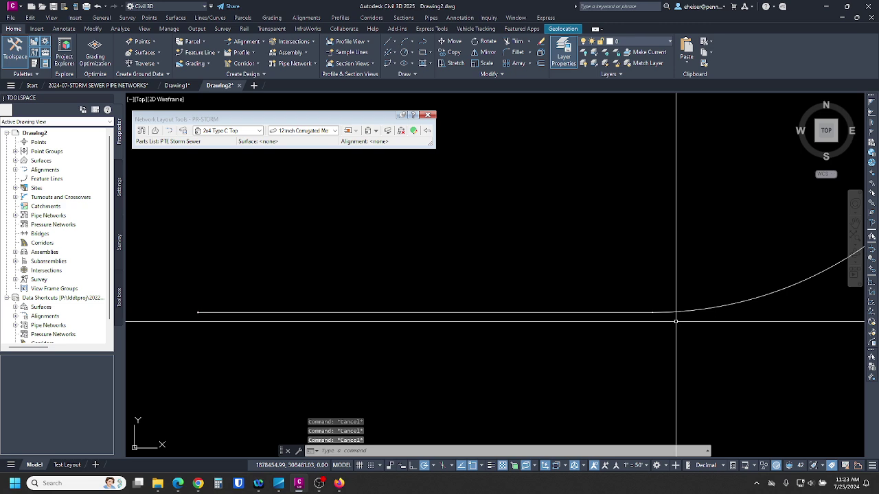
Step: Set the network's pipe part to 15 inch HDPE and switch the layout to Pipes Only
{"action": "middle_click_drag", "start_coordinate": [239, 312], "coordinate": [290, 314]}
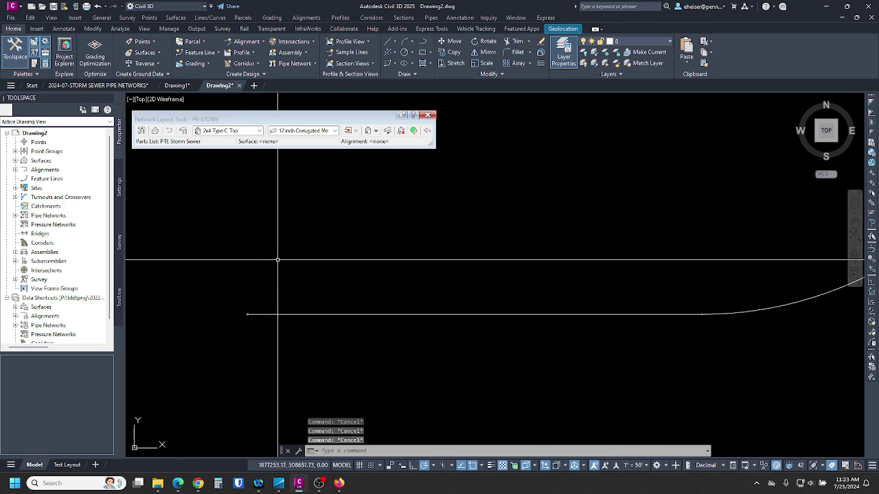
{"action": "left_click", "coordinate": [336, 131]}
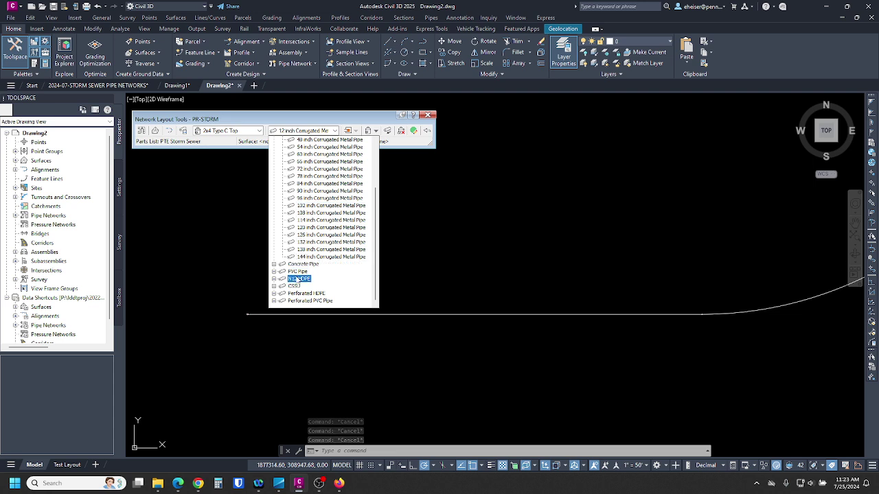
{"action": "left_click", "coordinate": [298, 279]}
{"action": "left_click", "coordinate": [309, 243]}
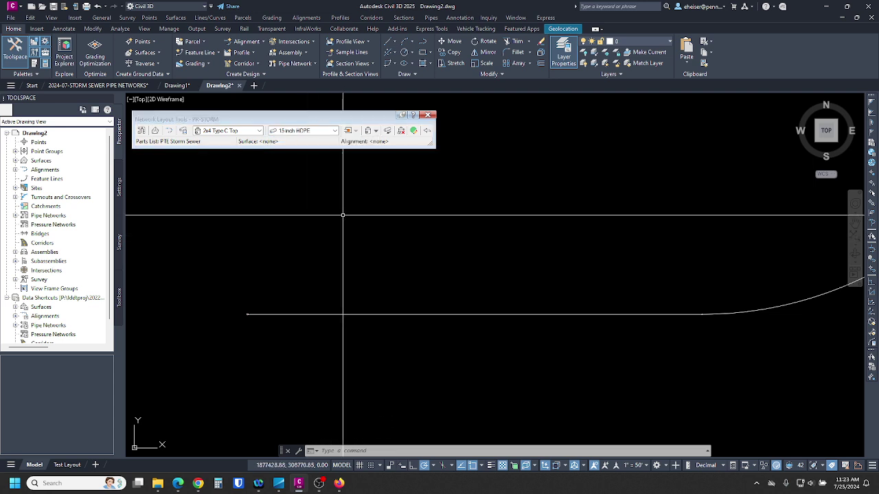
{"action": "left_click", "coordinate": [376, 130]}
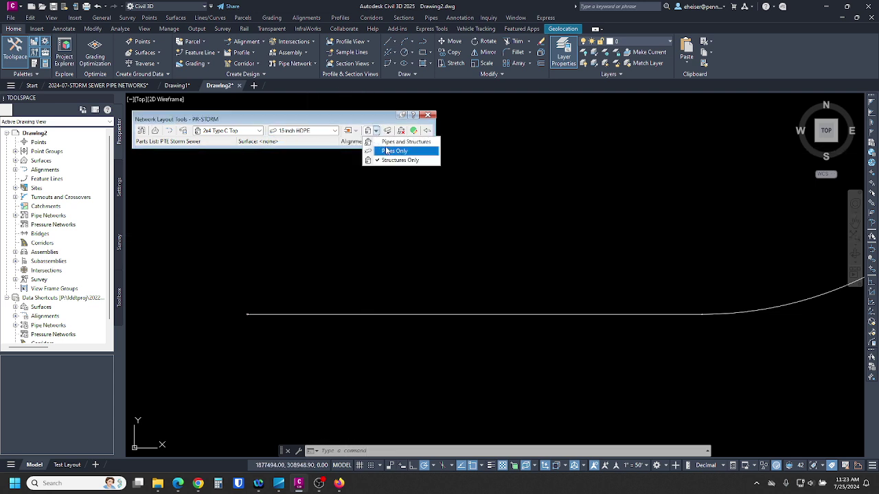
{"action": "left_click", "coordinate": [386, 150]}
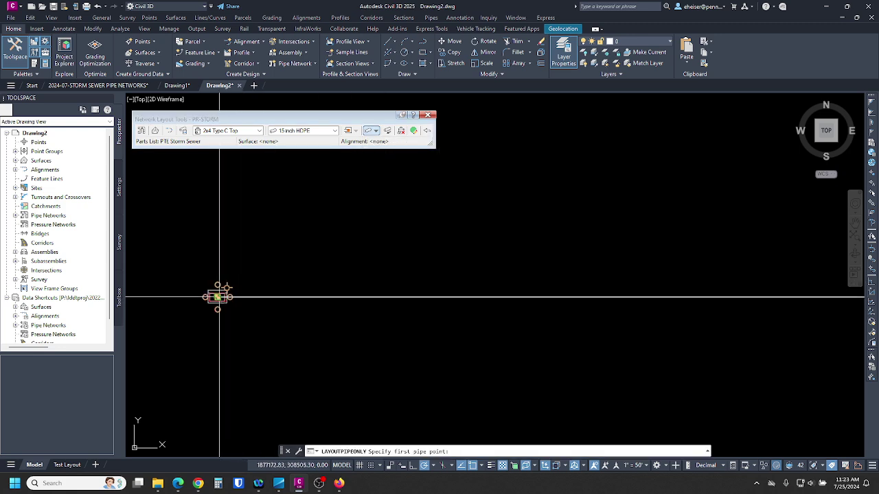
Step: Lay out a straight pipe from the inlet at the polyline's start to the null structure at the start of the arc
{"action": "scroll", "coordinate": [218, 296], "scroll_direction": "up", "scroll_amount": 5}
{"action": "key", "text": "F3"}
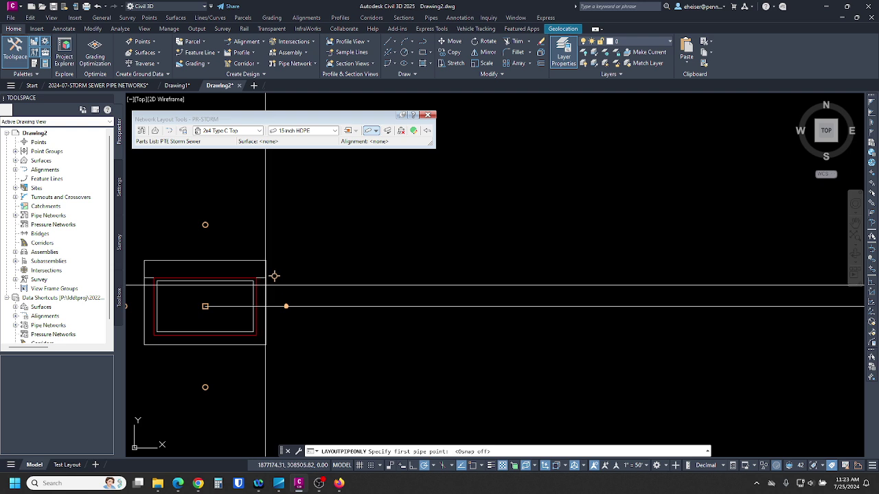
{"action": "left_click", "coordinate": [265, 285]}
{"action": "scroll", "coordinate": [192, 348], "scroll_direction": "down", "scroll_amount": 15}
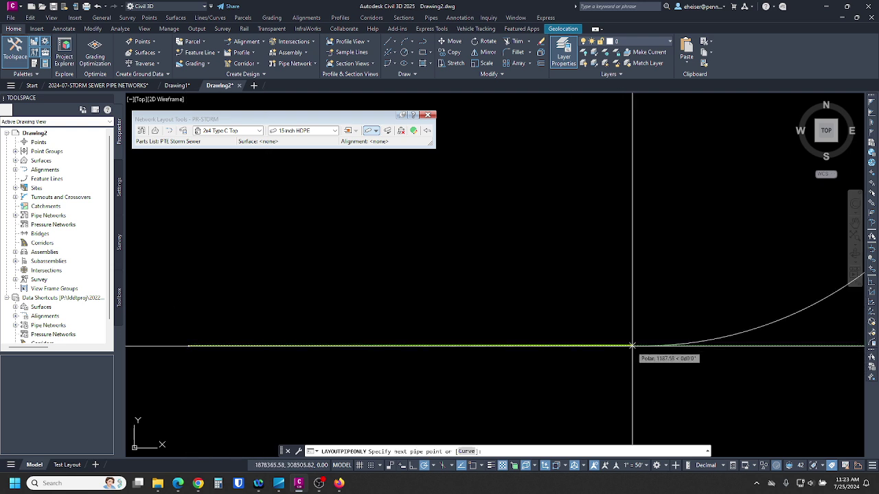
{"action": "scroll", "coordinate": [632, 345], "scroll_direction": "up", "scroll_amount": 6}
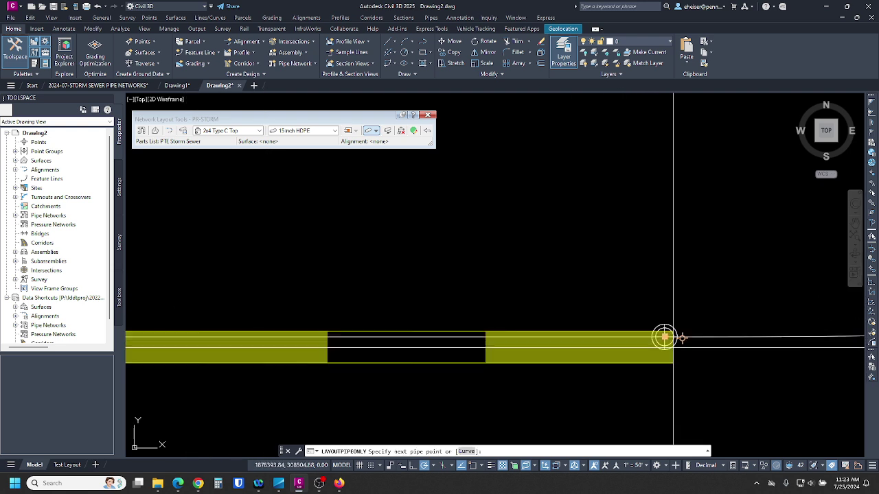
{"action": "scroll", "coordinate": [664, 337], "scroll_direction": "up", "scroll_amount": 4}
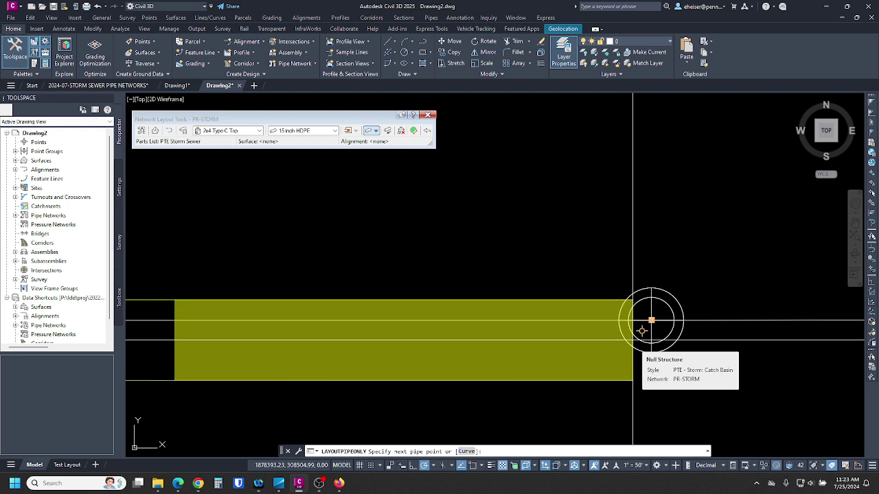
{"action": "scroll", "coordinate": [645, 344], "scroll_direction": "down", "scroll_amount": 10}
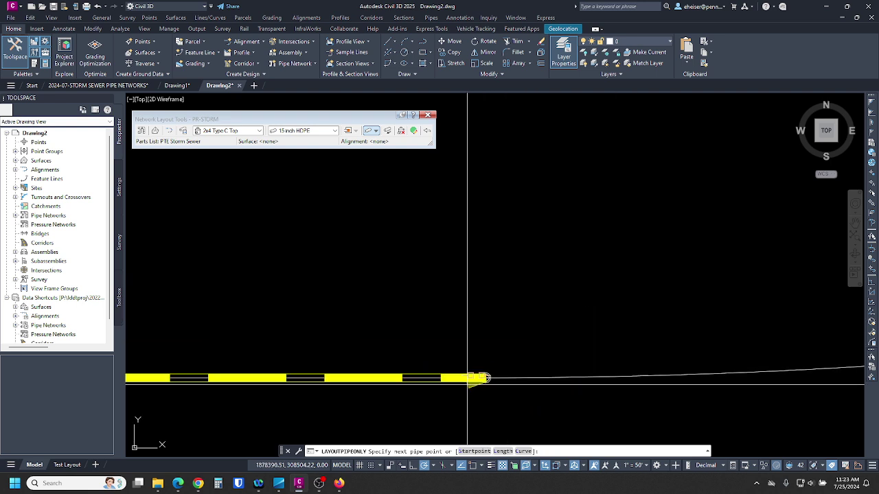
{"action": "scroll", "coordinate": [458, 393], "scroll_direction": "up", "scroll_amount": 8}
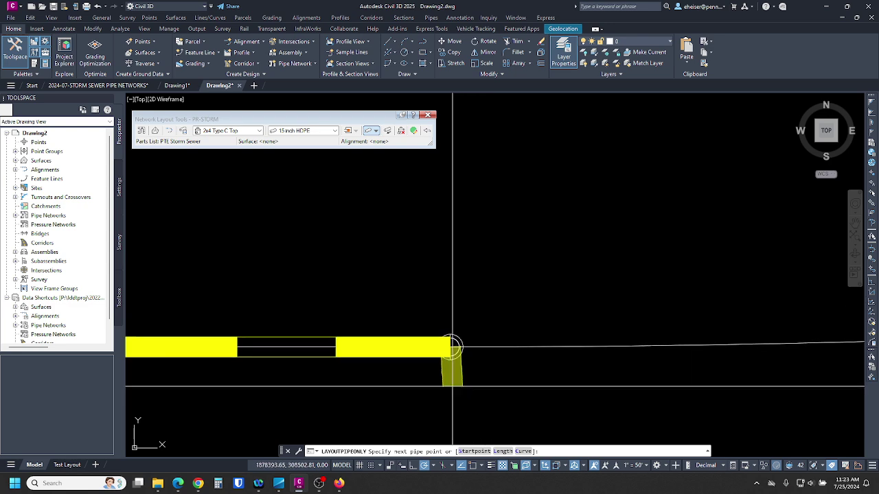
Step: Lay out a curved pipe along the arc, through a point on it, to the null structure at its upper end
{"action": "scroll", "coordinate": [402, 376], "scroll_direction": "down", "scroll_amount": 10}
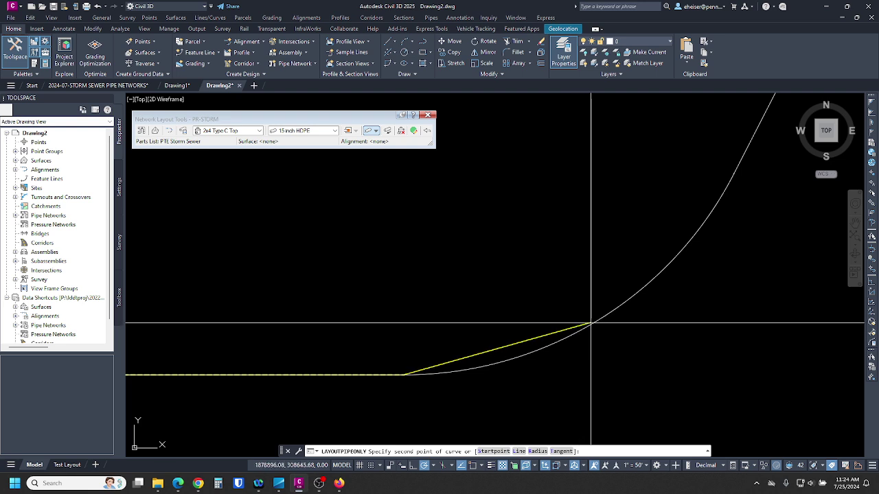
{"action": "left_click", "coordinate": [617, 306]}
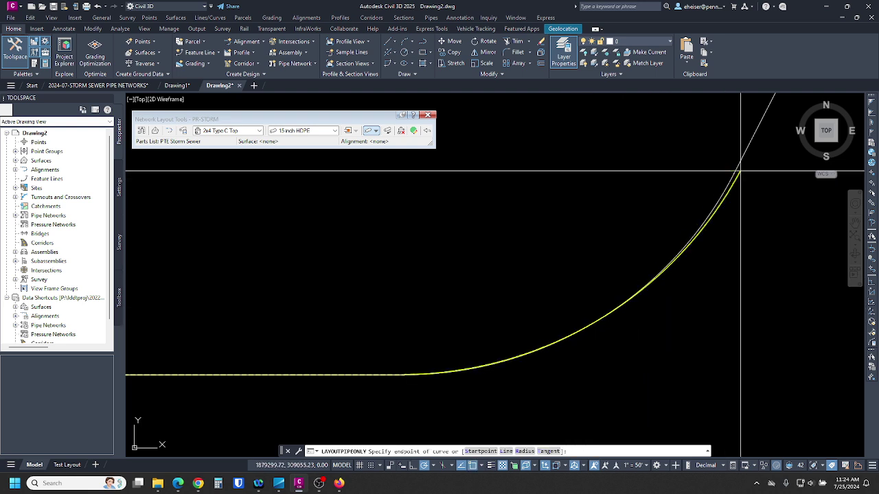
{"action": "scroll", "coordinate": [741, 170], "scroll_direction": "up", "scroll_amount": 10}
{"action": "key", "text": "F3"}
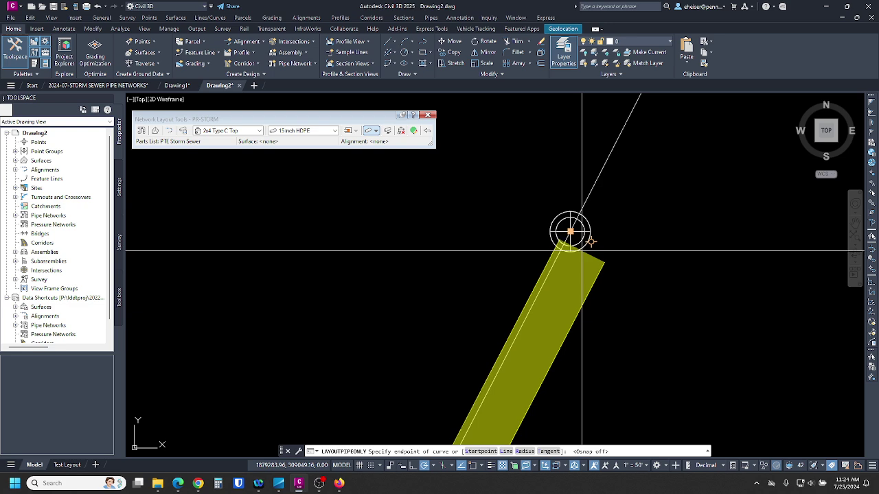
{"action": "left_click", "coordinate": [582, 251]}
{"action": "scroll", "coordinate": [649, 257], "scroll_direction": "down", "scroll_amount": 7}
Step: Return to line mode, lay out a straight pipe to the inlet at the polyline's upper end, and finish the pipe layout
{"action": "scroll", "coordinate": [664, 272], "scroll_direction": "down", "scroll_amount": 4}
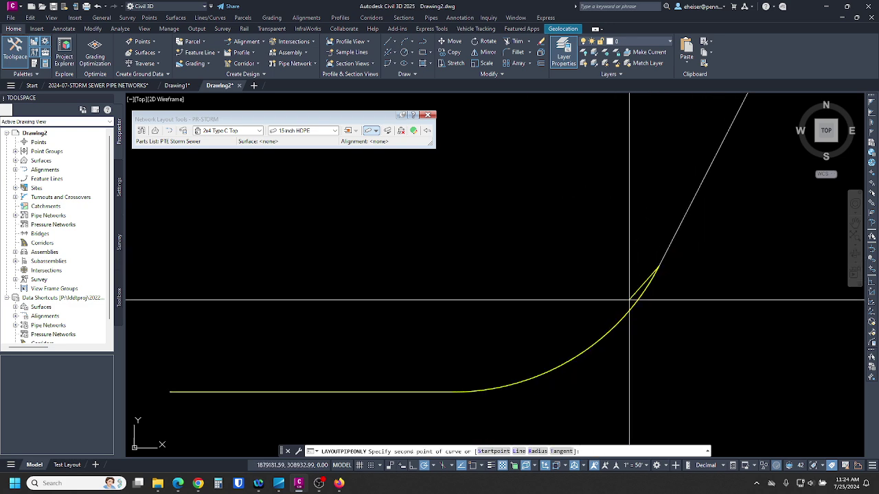
{"action": "middle_click_drag", "start_coordinate": [705, 217], "coordinate": [545, 337]}
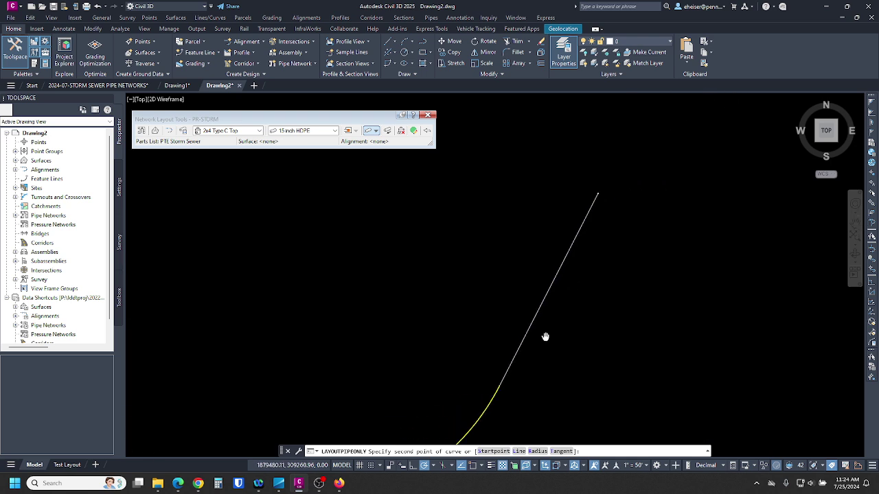
{"action": "scroll", "coordinate": [611, 196], "scroll_direction": "up", "scroll_amount": 4}
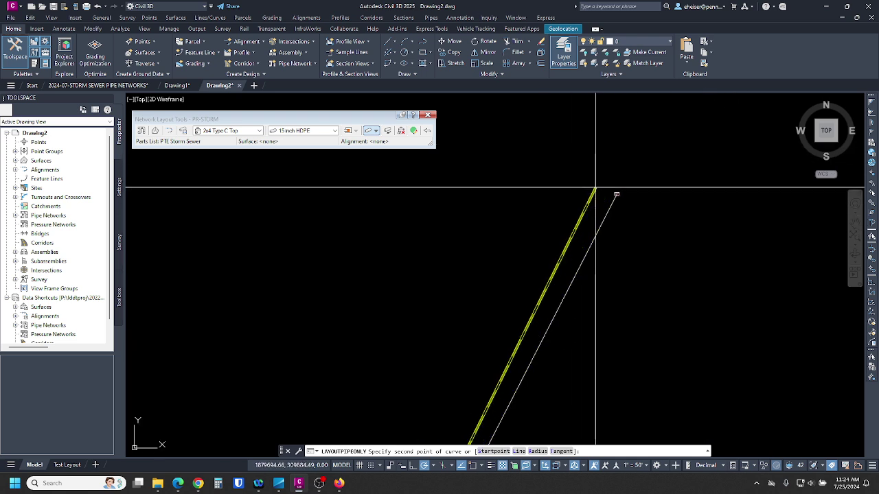
{"action": "type", "text": "L"}
{"action": "key", "text": "Return"}
{"action": "scroll", "coordinate": [597, 178], "scroll_direction": "down", "scroll_amount": 5}
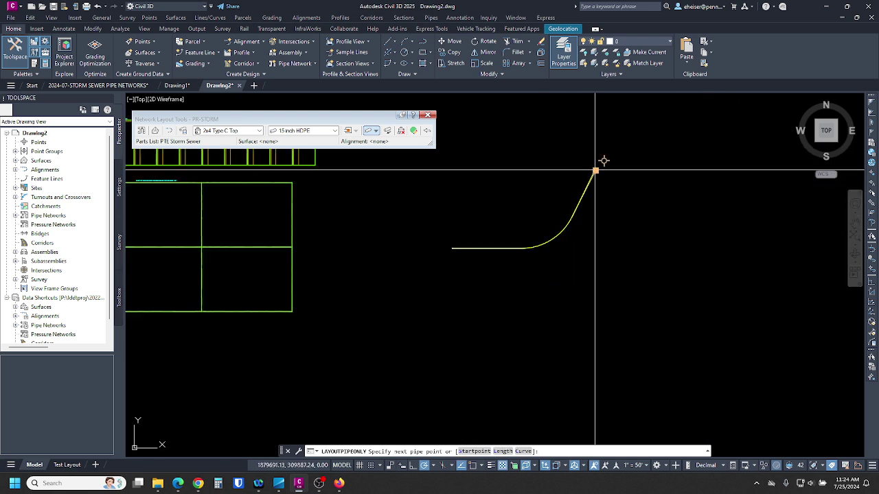
{"action": "scroll", "coordinate": [594, 175], "scroll_direction": "up", "scroll_amount": 8}
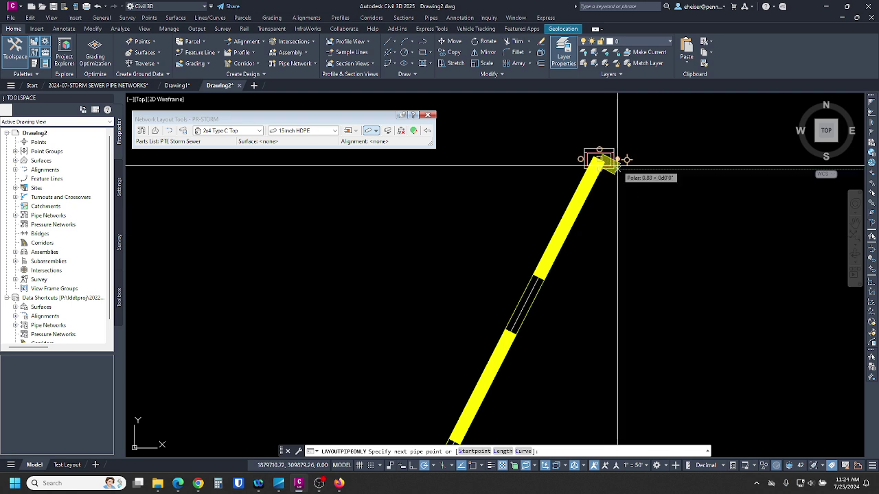
{"action": "key", "text": "Escape"}
{"action": "scroll", "coordinate": [670, 158], "scroll_direction": "down", "scroll_amount": 12}
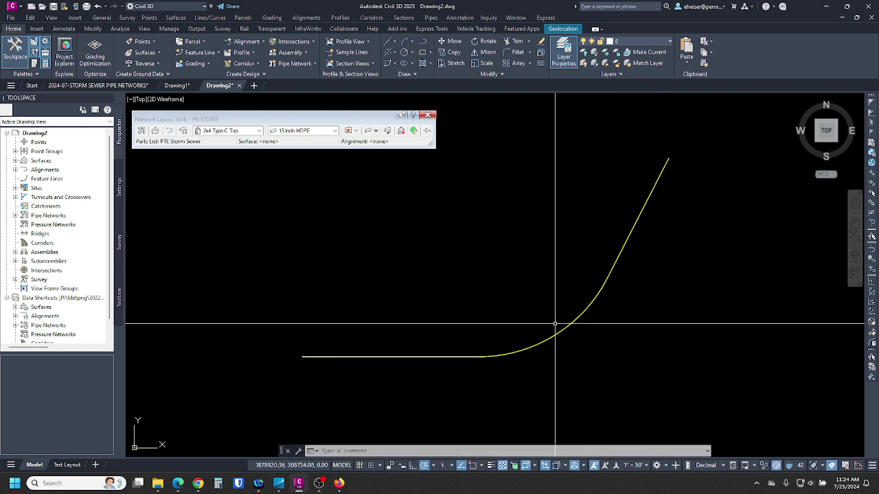
Step: Adjust the bend of the curved pipe at its midpoint, keeping it close to the polyline's arc
{"action": "left_click", "coordinate": [553, 335]}
{"action": "scroll", "coordinate": [563, 340], "scroll_direction": "up", "scroll_amount": 3}
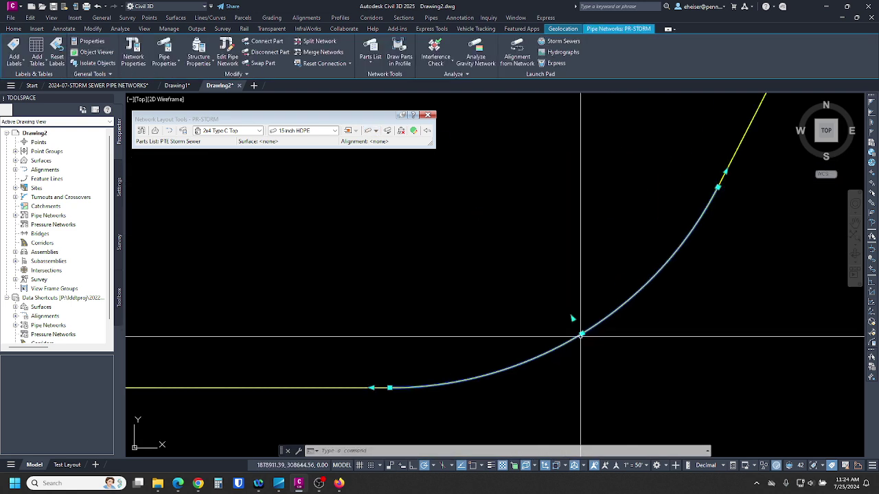
{"action": "left_click", "coordinate": [582, 335]}
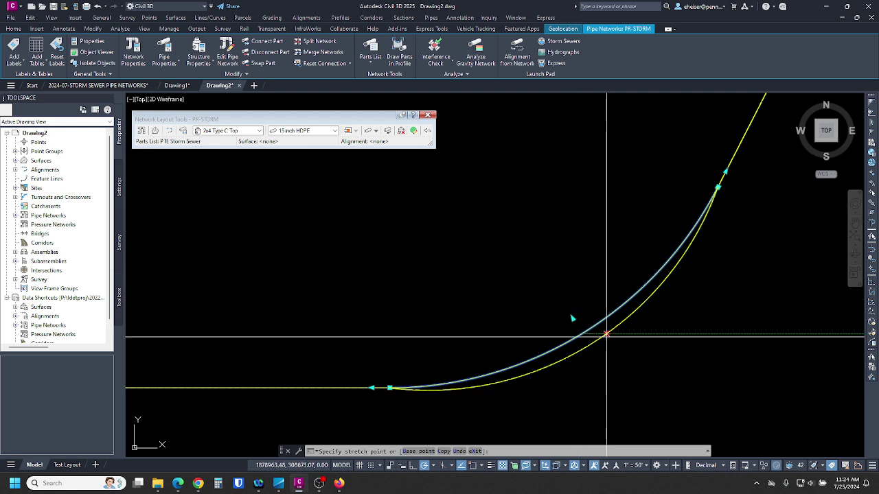
{"action": "left_click", "coordinate": [581, 330]}
{"action": "scroll", "coordinate": [713, 257], "scroll_direction": "down", "scroll_amount": 3}
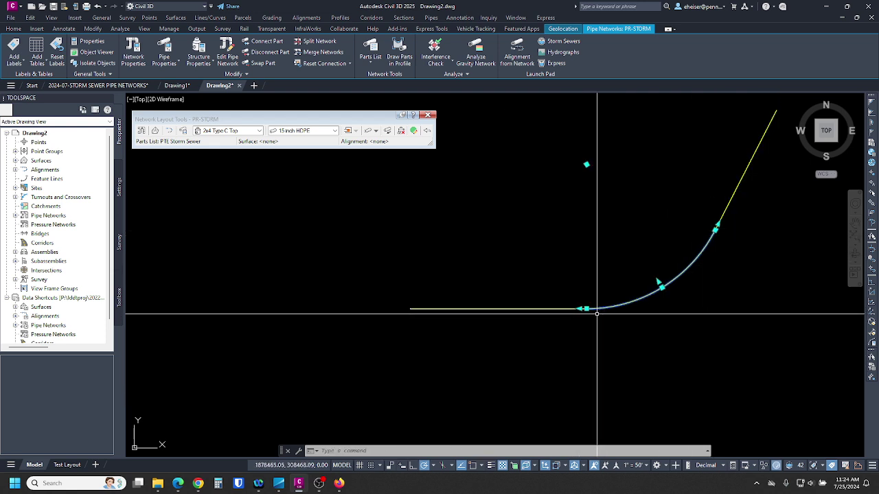
Step: View the part properties of the curved pipe, and close them without changes
{"action": "scroll", "coordinate": [591, 307], "scroll_direction": "up", "scroll_amount": 8}
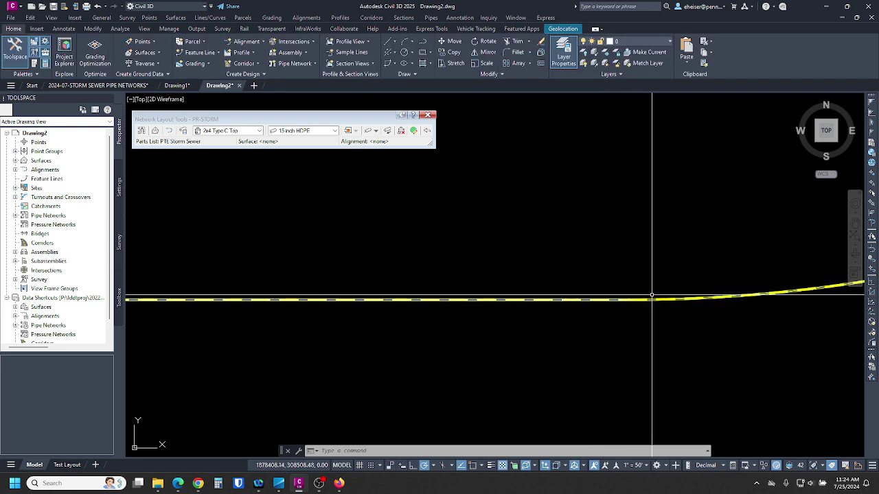
{"action": "scroll", "coordinate": [646, 302], "scroll_direction": "up", "scroll_amount": 3}
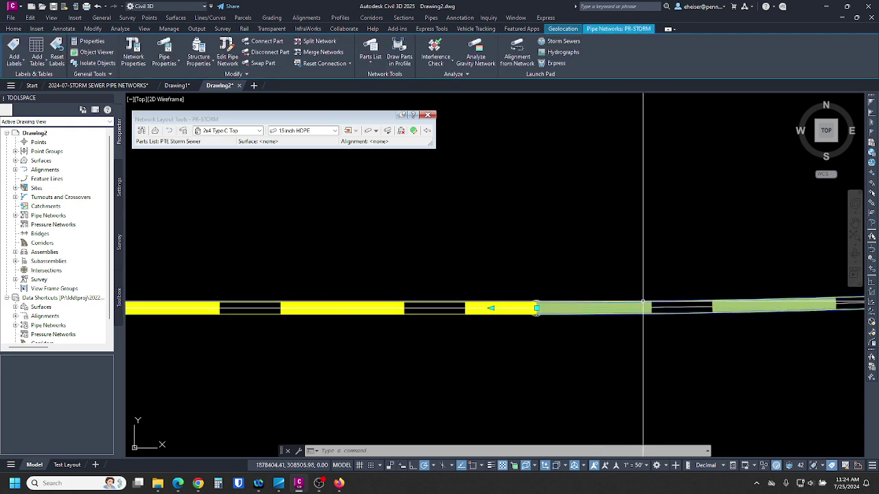
{"action": "right_click", "coordinate": [615, 241]}
{"action": "left_click", "coordinate": [659, 146]}
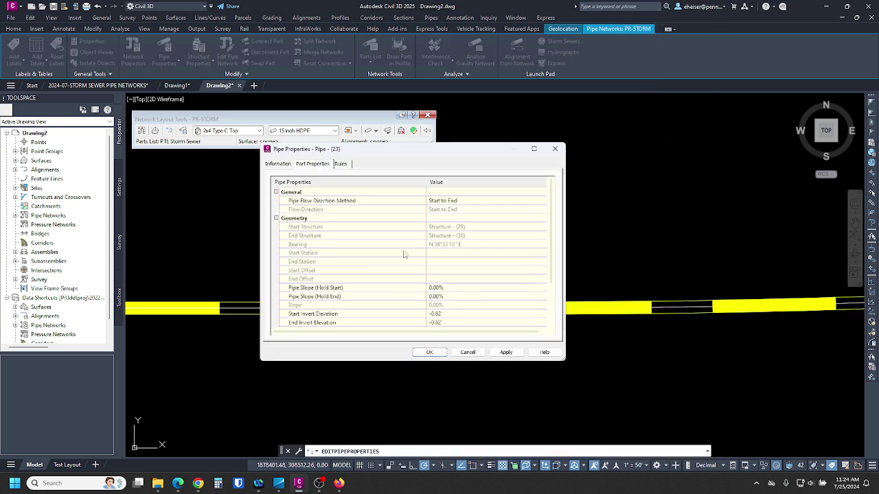
{"action": "key", "text": "Escape"}
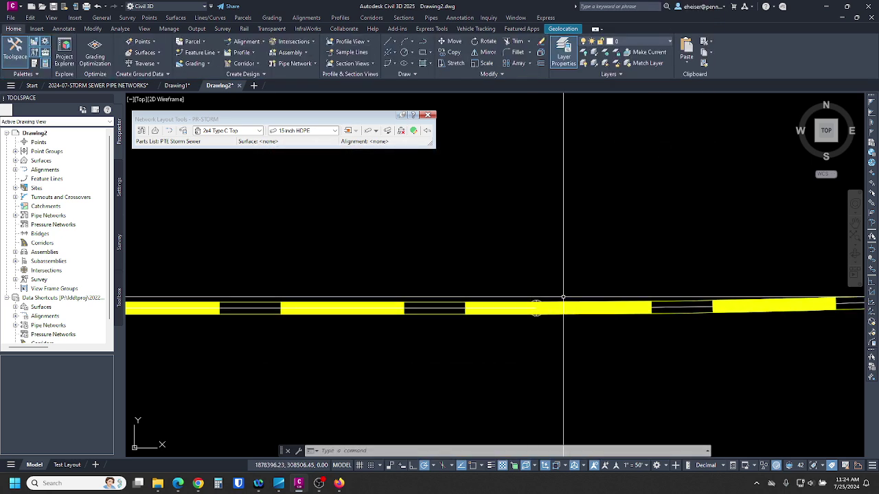
Step: Examine the joint at the start of the arc and select the pipes to check how they meet at the null structures
{"action": "scroll", "coordinate": [539, 302], "scroll_direction": "up", "scroll_amount": 5}
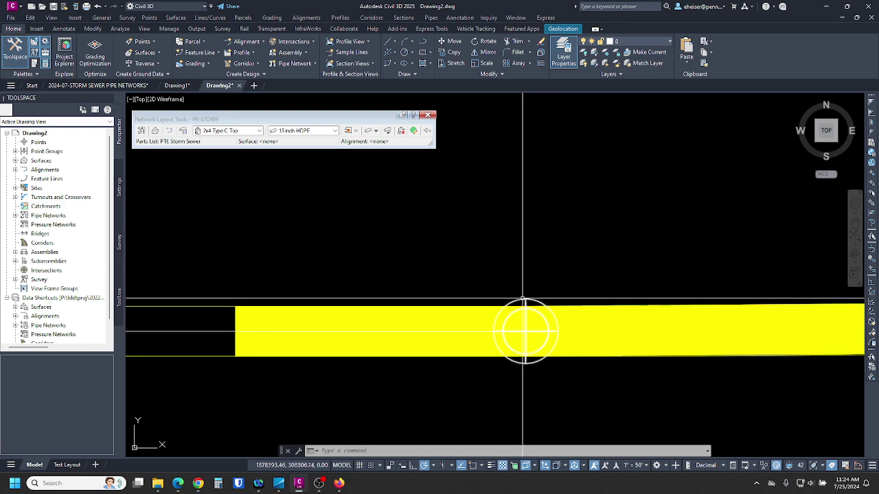
{"action": "scroll", "coordinate": [395, 320], "scroll_direction": "down", "scroll_amount": 6}
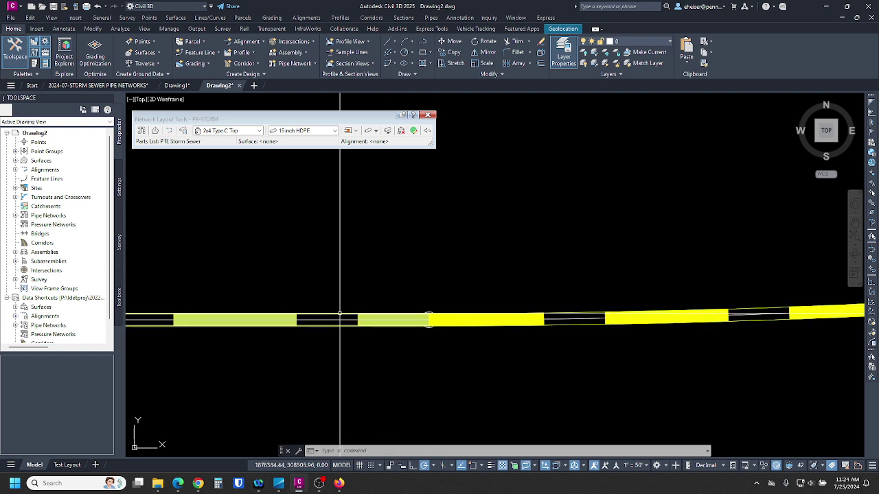
{"action": "left_click", "coordinate": [347, 315]}
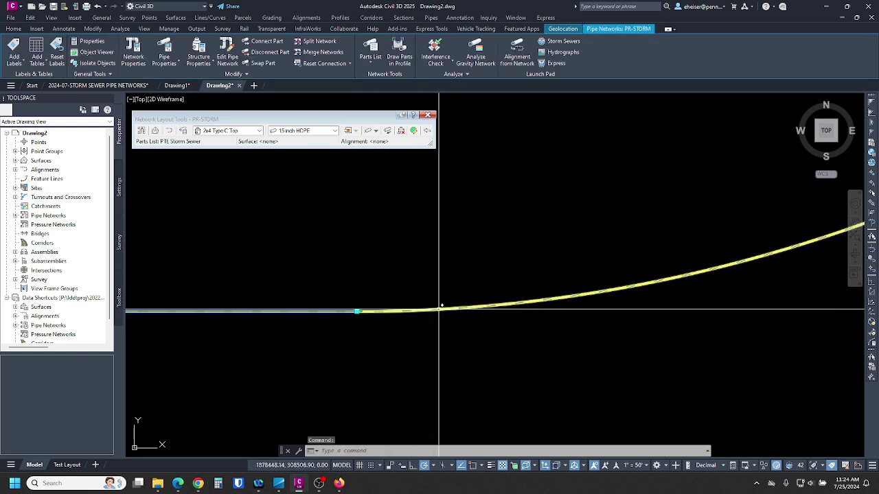
{"action": "scroll", "coordinate": [481, 281], "scroll_direction": "down", "scroll_amount": 4}
{"action": "left_click", "coordinate": [557, 240]}
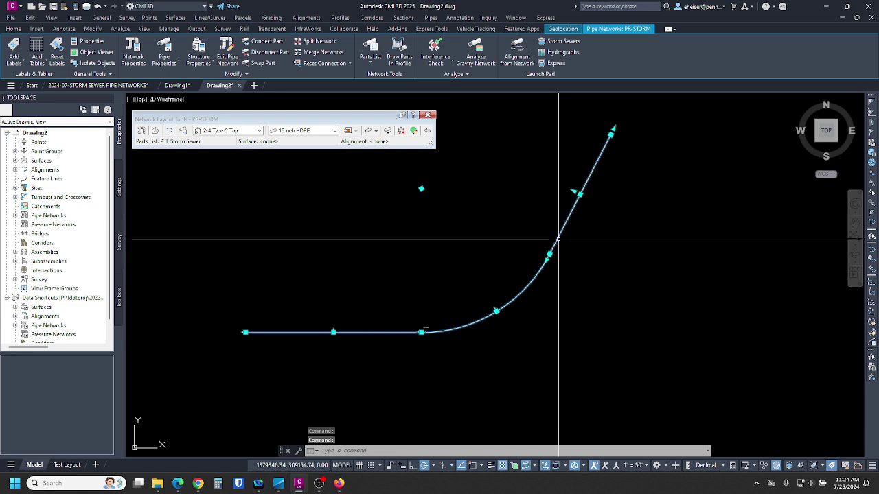
{"action": "scroll", "coordinate": [414, 332], "scroll_direction": "up", "scroll_amount": 5}
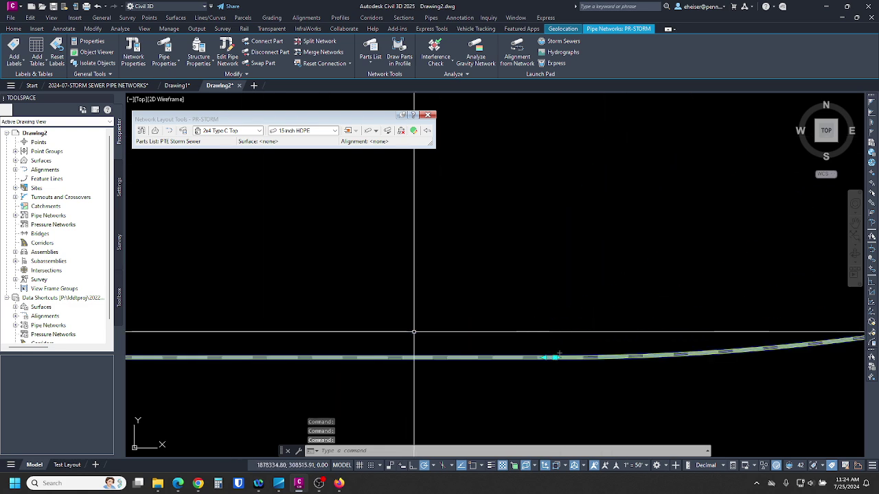
{"action": "key", "text": "Escape"}
{"action": "key", "text": "Escape"}
{"action": "key", "text": "Escape"}
Step: Try to rename the null structure at the start of the arc with a name beginning with T-
{"action": "scroll", "coordinate": [555, 357], "scroll_direction": "up", "scroll_amount": 4}
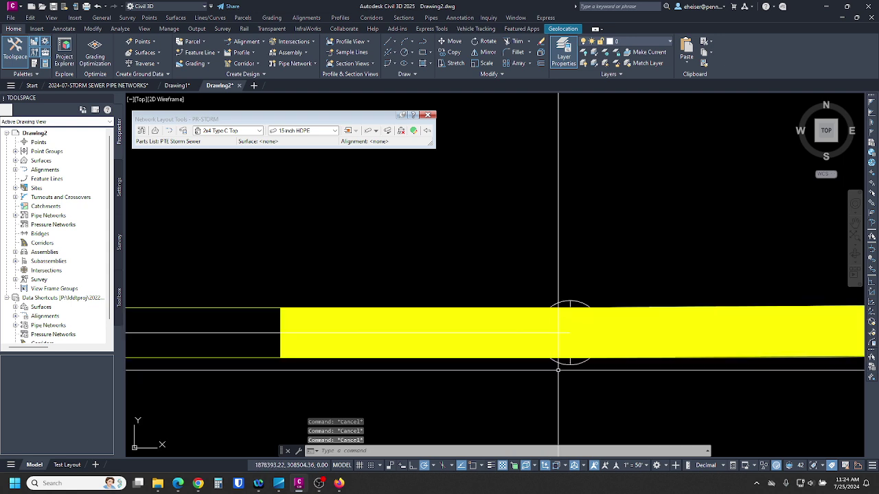
{"action": "left_click", "coordinate": [569, 332]}
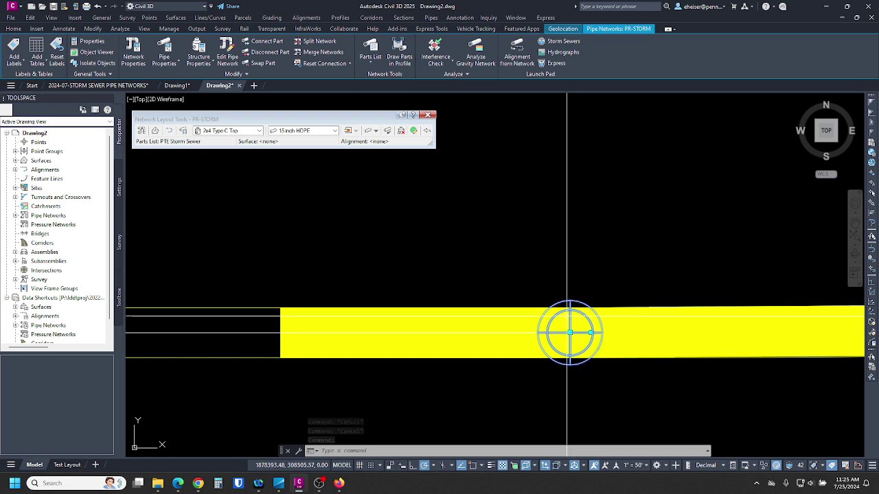
{"action": "right_click", "coordinate": [551, 268]}
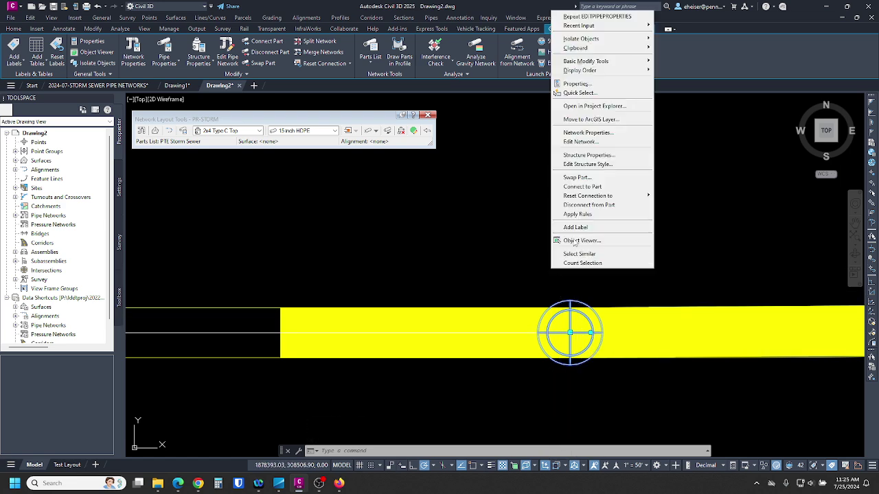
{"action": "left_click", "coordinate": [582, 155]}
{"action": "left_click", "coordinate": [426, 150]}
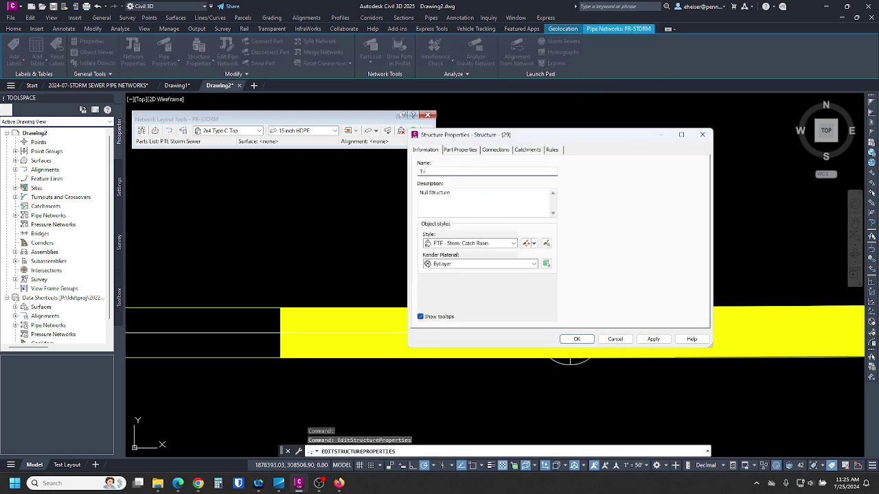
{"action": "key", "text": "Escape"}
{"action": "key", "text": "Escape"}
Step: Regenerate the model to refresh the display of the curved pipe layout
{"action": "scroll", "coordinate": [558, 352], "scroll_direction": "down", "scroll_amount": 4}
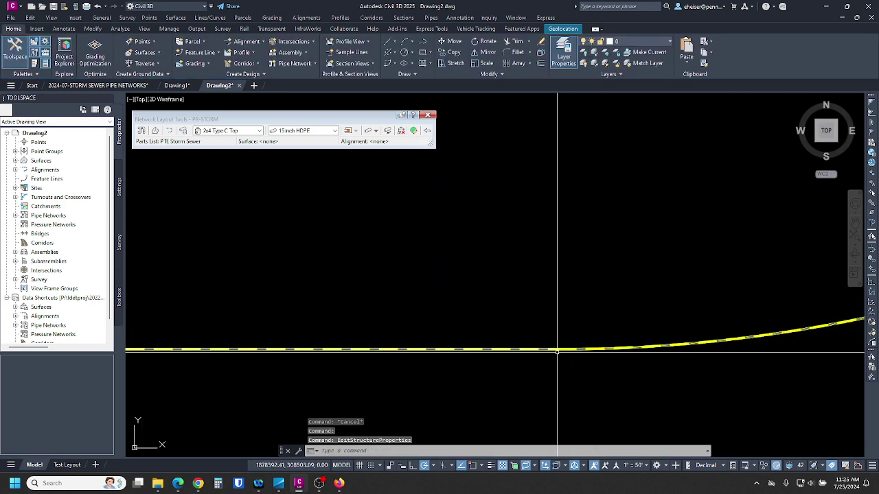
{"action": "scroll", "coordinate": [557, 347], "scroll_direction": "down", "scroll_amount": 3}
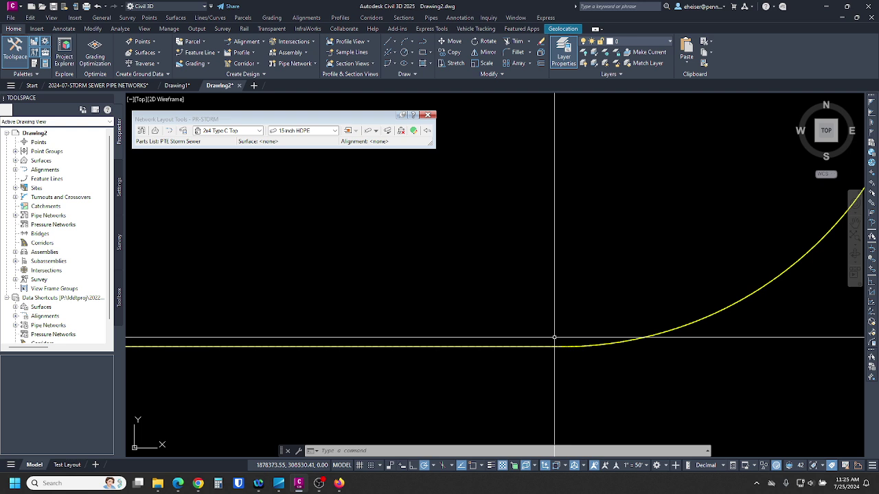
{"action": "scroll", "coordinate": [549, 316], "scroll_direction": "down", "scroll_amount": 4}
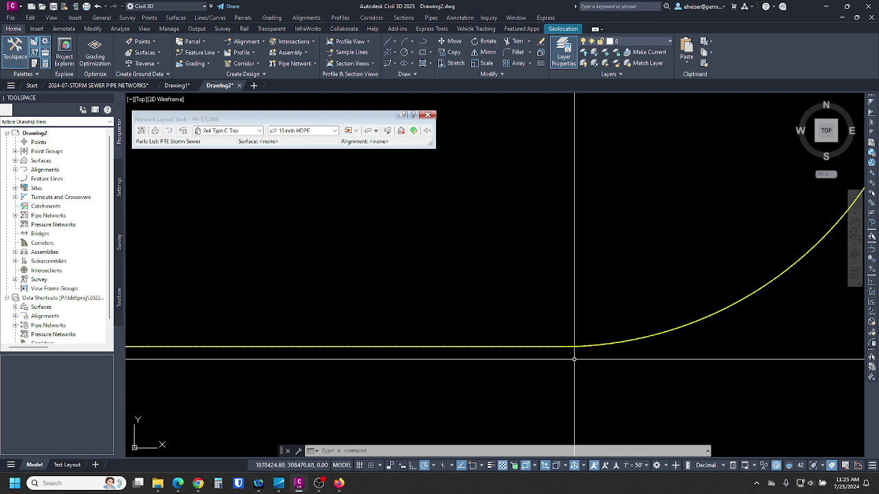
{"action": "left_click", "coordinate": [545, 293]}
{"action": "type", "text": "RE"}
{"action": "key", "text": "Return"}
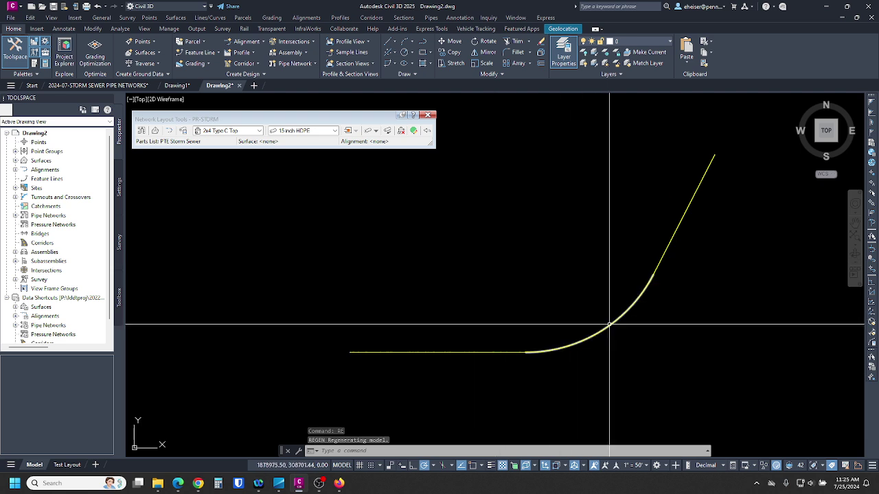
Step: Select the curved pipe to check it, clear the selection, and switch to the 2024-07-STORM SEWER PIPE NETWORKS drawing
{"action": "left_click", "coordinate": [601, 327]}
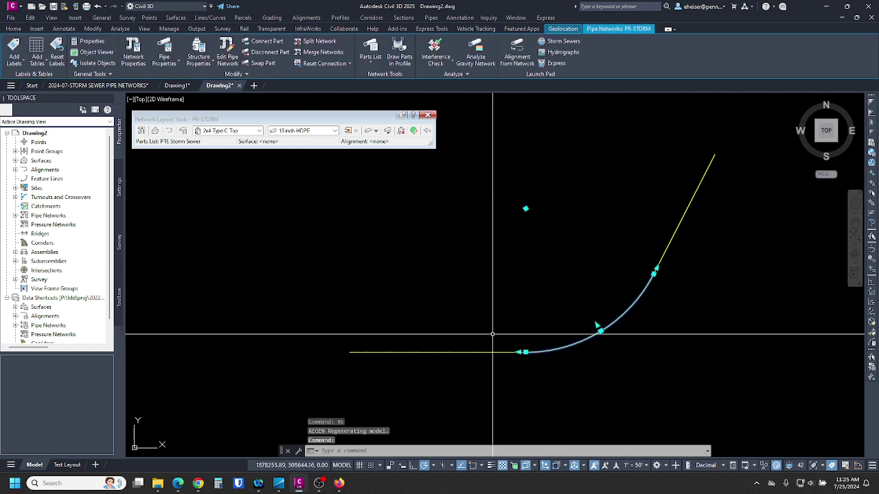
{"action": "key", "text": "Escape"}
{"action": "key", "text": "Escape"}
{"action": "key", "text": "Escape"}
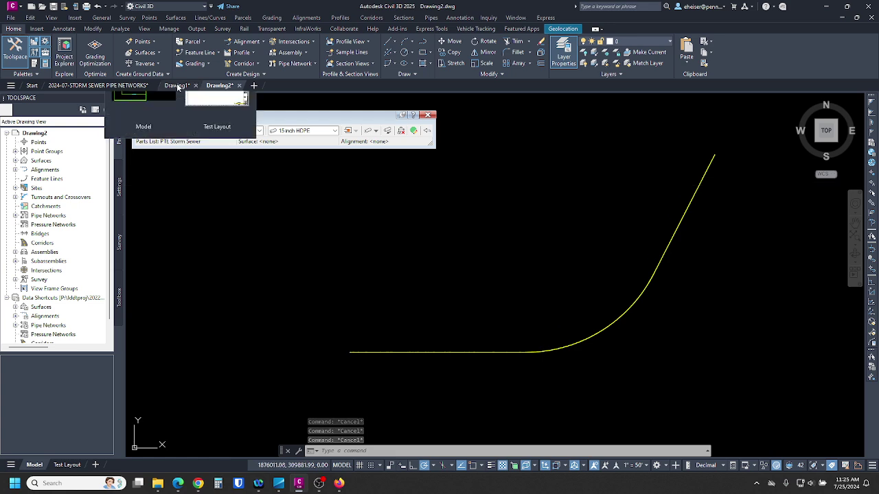
{"action": "left_click", "coordinate": [135, 86]}
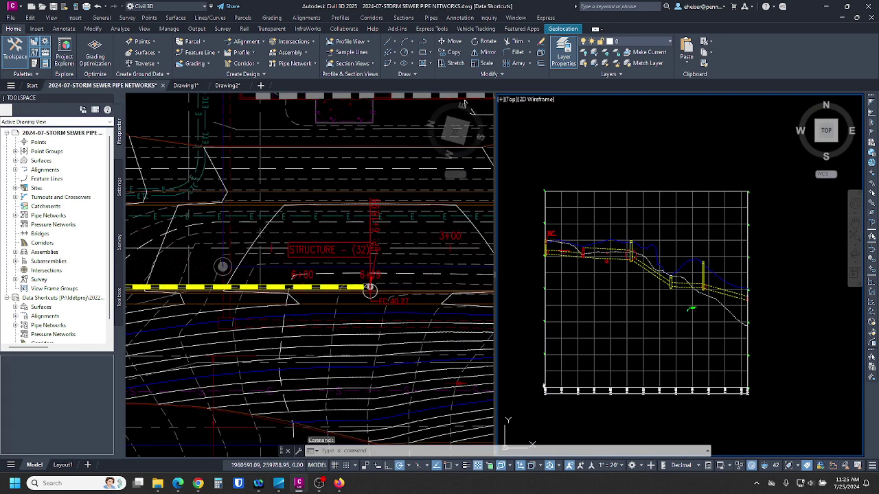
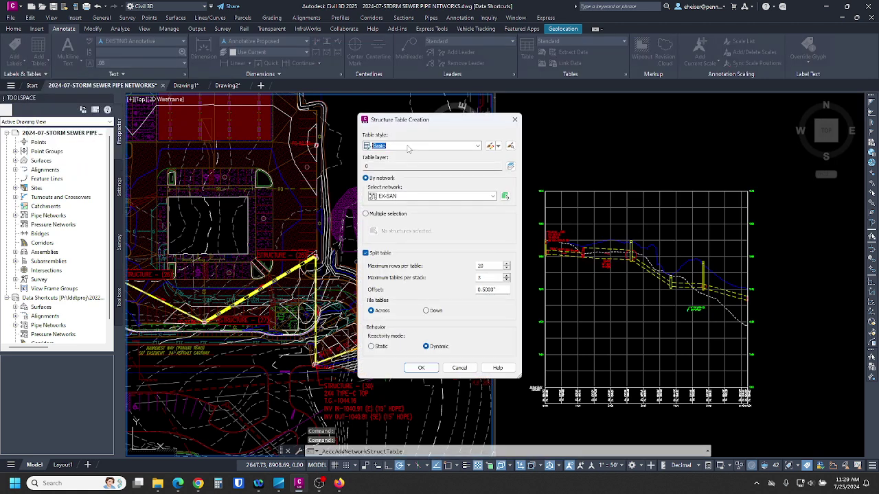
Step: Set the structure table style to PTE STORM Structure Table Ascending Inv Out [SPLIT CHART LEFT SIDE] and choose multiple selection for its structures
{"action": "left_click", "coordinate": [408, 147]}
{"action": "key", "text": "Down"}
{"action": "key", "text": "Down"}
{"action": "key", "text": "Down"}
{"action": "key", "text": "Down"}
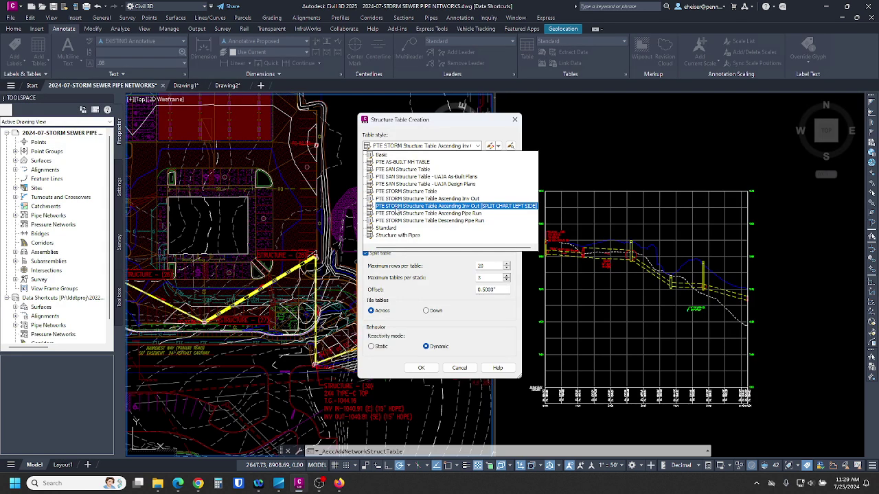
{"action": "left_click", "coordinate": [513, 207]}
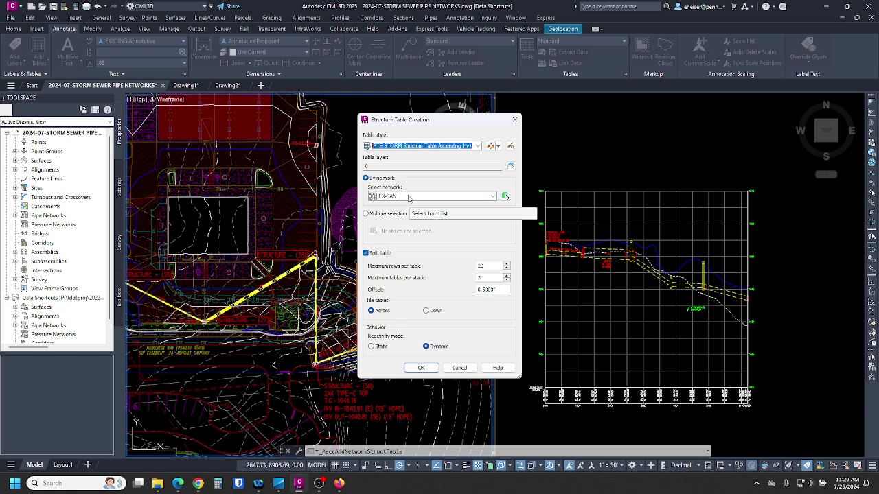
{"action": "left_click", "coordinate": [388, 213]}
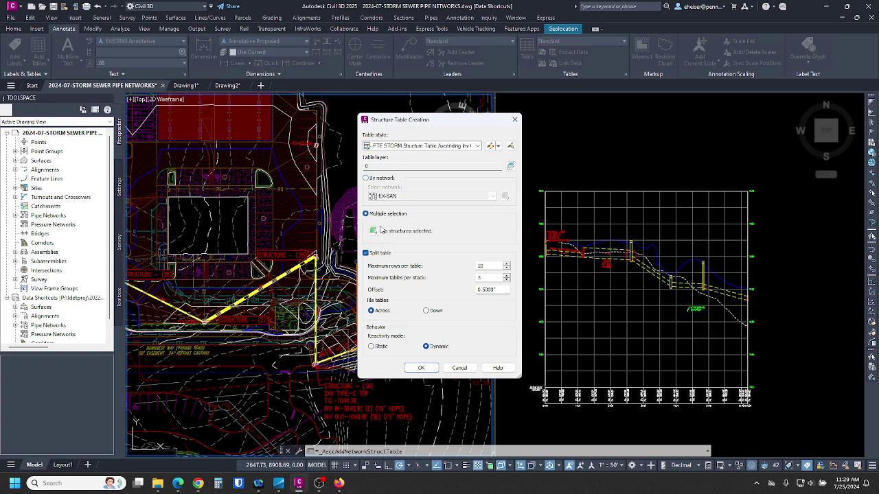
{"action": "left_click", "coordinate": [374, 231]}
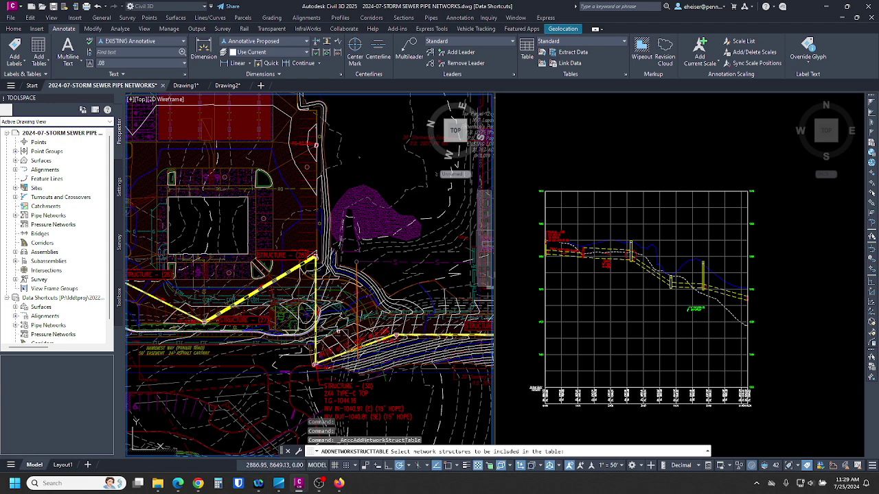
Step: Pick Structure (26) and Structure (27) in the plan for the structure table
{"action": "scroll", "coordinate": [356, 295], "scroll_direction": "down", "scroll_amount": 2}
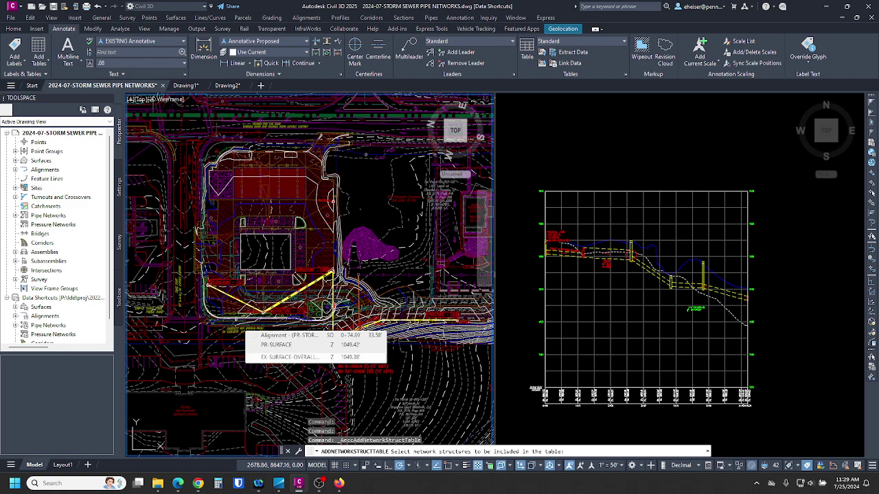
{"action": "scroll", "coordinate": [211, 289], "scroll_direction": "up", "scroll_amount": 5}
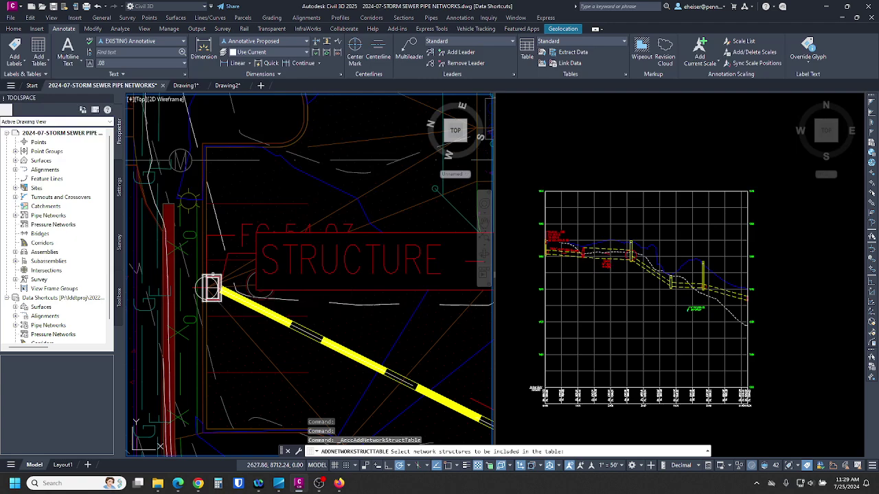
{"action": "left_click", "coordinate": [211, 288]}
{"action": "scroll", "coordinate": [211, 287], "scroll_direction": "down", "scroll_amount": 3}
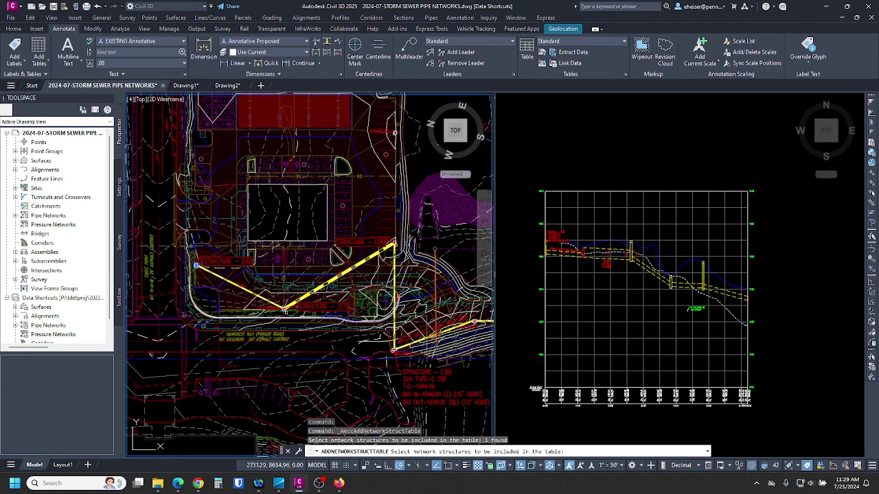
{"action": "scroll", "coordinate": [285, 297], "scroll_direction": "up", "scroll_amount": 3}
{"action": "left_click", "coordinate": [285, 297]}
{"action": "scroll", "coordinate": [285, 296], "scroll_direction": "down", "scroll_amount": 3}
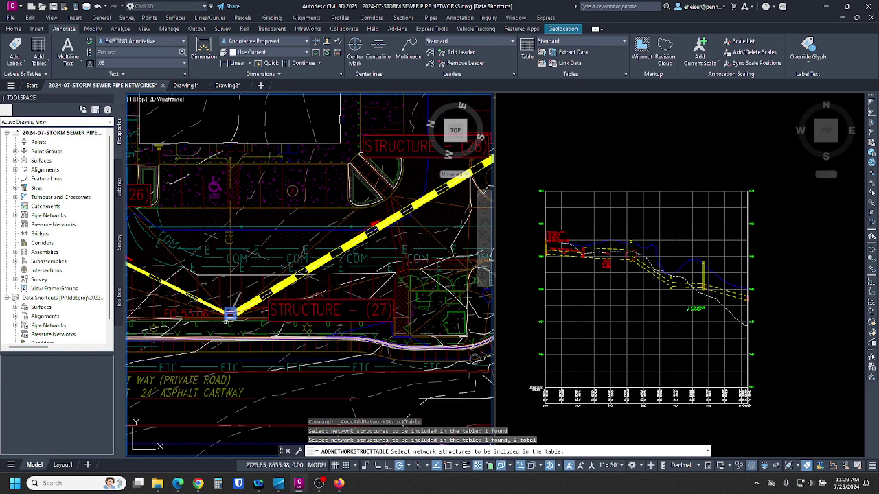
Step: Add Structures (28), (30) and (31) to the structure table's selection and finish selecting
{"action": "scroll", "coordinate": [321, 282], "scroll_direction": "up", "scroll_amount": 3}
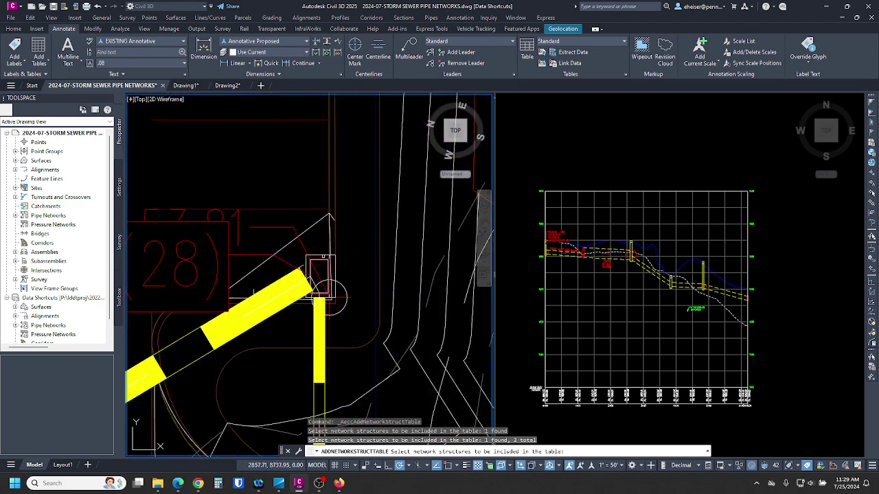
{"action": "left_click", "coordinate": [320, 278]}
{"action": "scroll", "coordinate": [321, 278], "scroll_direction": "down", "scroll_amount": 3}
{"action": "scroll", "coordinate": [317, 309], "scroll_direction": "up", "scroll_amount": 3}
{"action": "left_click", "coordinate": [312, 302]}
{"action": "scroll", "coordinate": [312, 302], "scroll_direction": "down", "scroll_amount": 2}
{"action": "scroll", "coordinate": [249, 300], "scroll_direction": "down", "scroll_amount": 1}
{"action": "scroll", "coordinate": [326, 270], "scroll_direction": "up", "scroll_amount": 5}
{"action": "left_click", "coordinate": [349, 299]}
{"action": "scroll", "coordinate": [367, 302], "scroll_direction": "down", "scroll_amount": 5}
{"action": "middle_click_drag", "start_coordinate": [316, 287], "coordinate": [358, 269]}
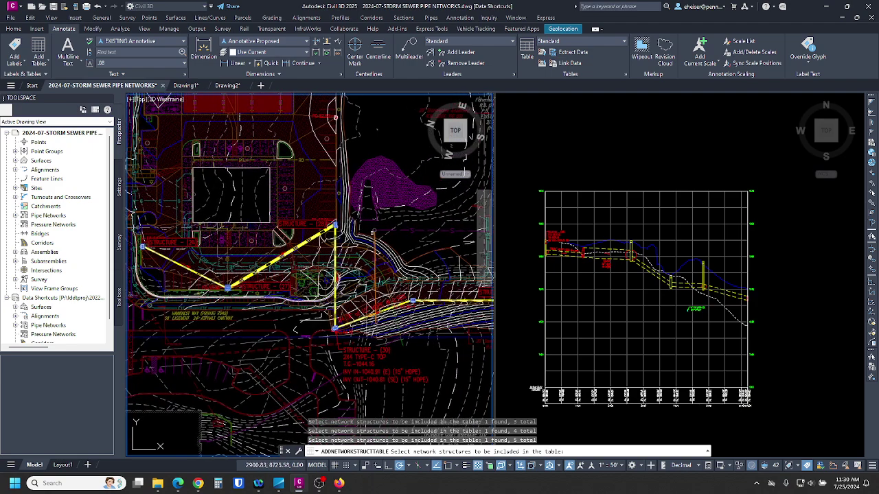
{"action": "key", "text": "Return"}
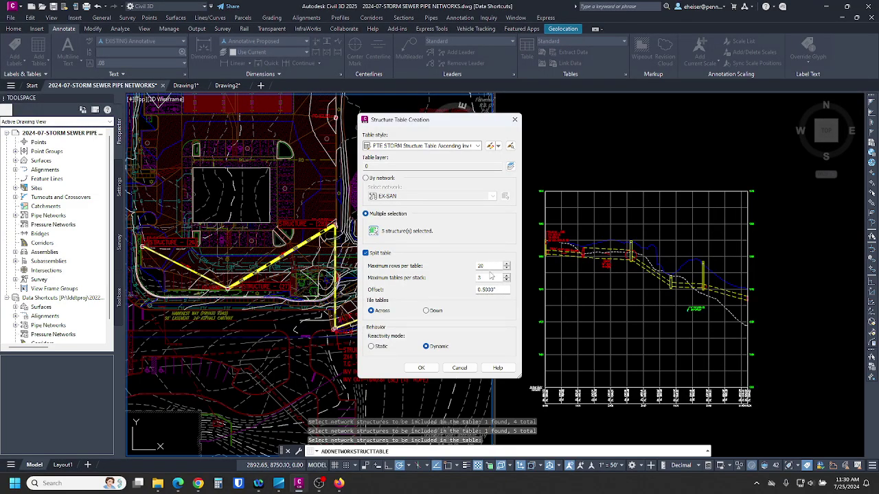
Step: Create the split, dynamic structure table and place it in the empty area beside the profile views
{"action": "left_click", "coordinate": [422, 368]}
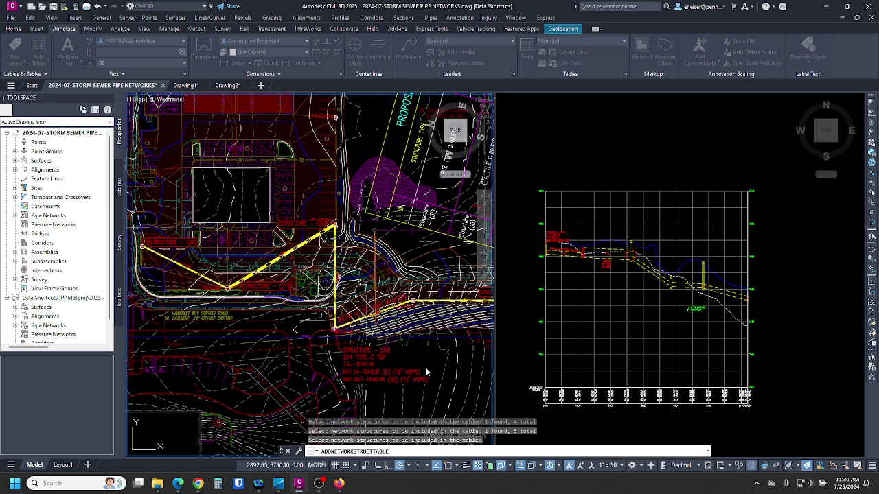
{"action": "scroll", "coordinate": [613, 261], "scroll_direction": "down", "scroll_amount": 5}
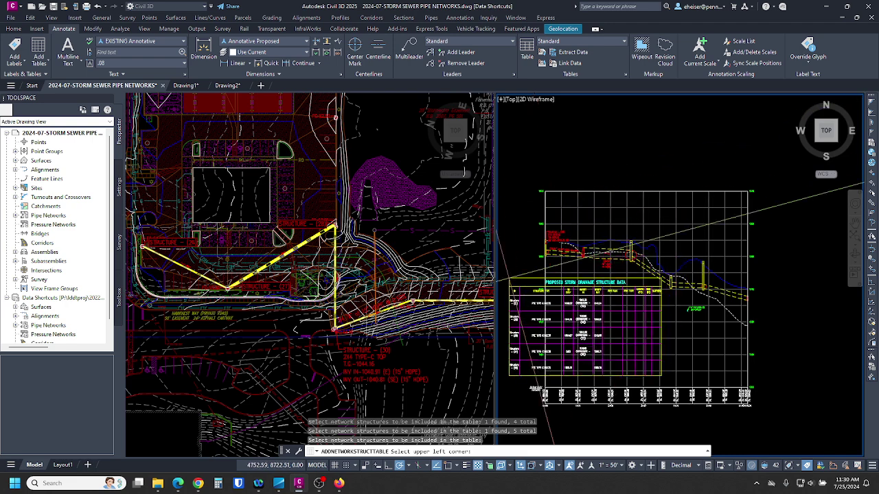
{"action": "left_click", "coordinate": [613, 260]}
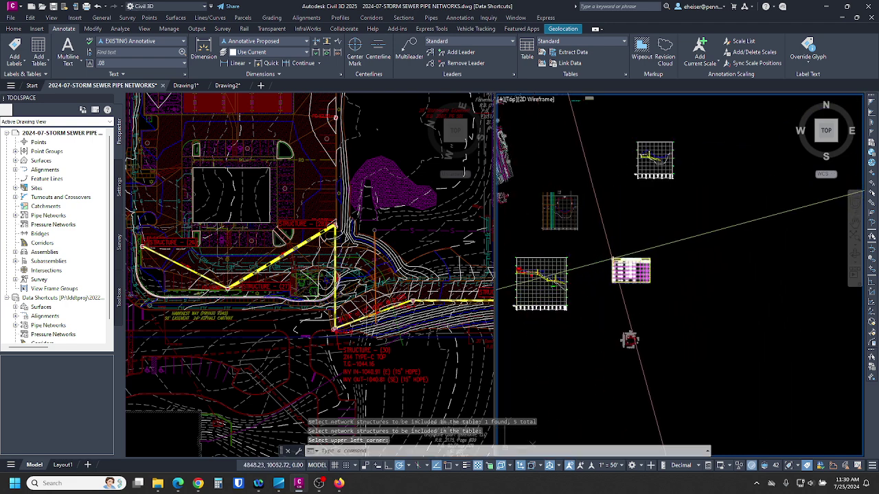
{"action": "scroll", "coordinate": [620, 263], "scroll_direction": "up", "scroll_amount": 8}
{"action": "middle_click_drag", "start_coordinate": [714, 294], "coordinate": [661, 281]}
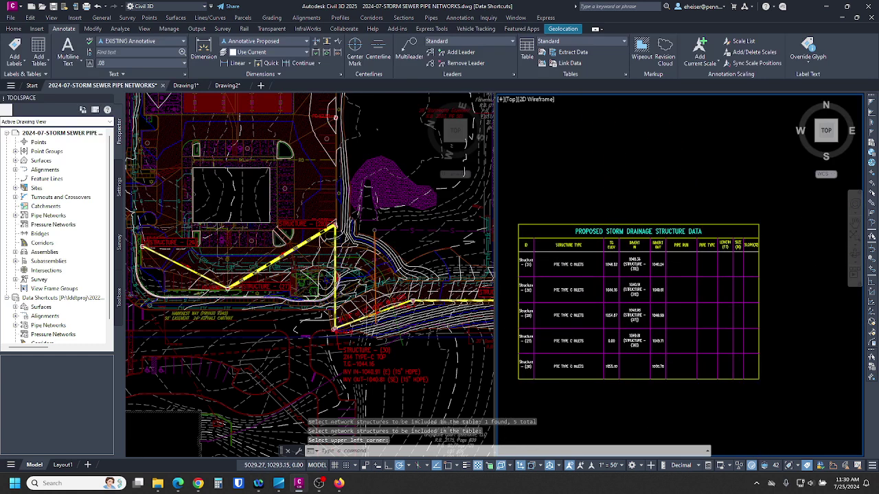
{"action": "left_click", "coordinate": [610, 191]}
{"action": "left_click", "coordinate": [611, 190]}
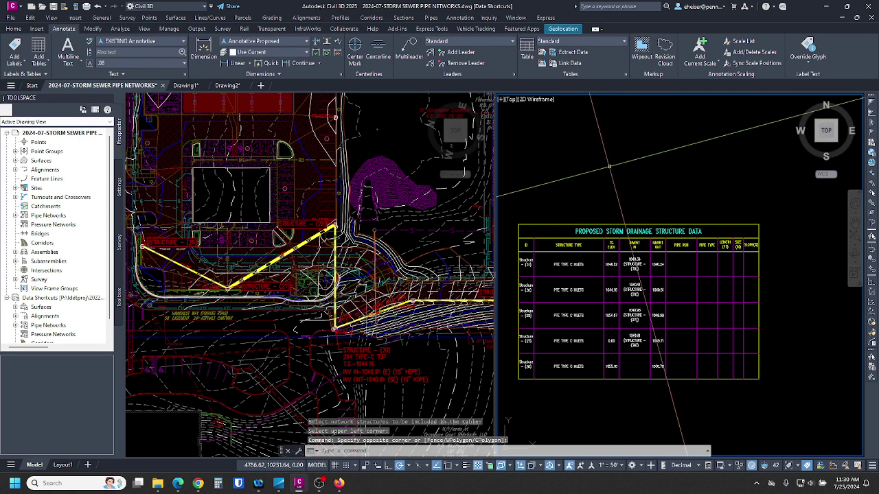
Step: Start a pipe network pipe table using the PTE STM Pipe Table [SPLIT CHART RIGHT SIDE] style
{"action": "left_click", "coordinate": [39, 58]}
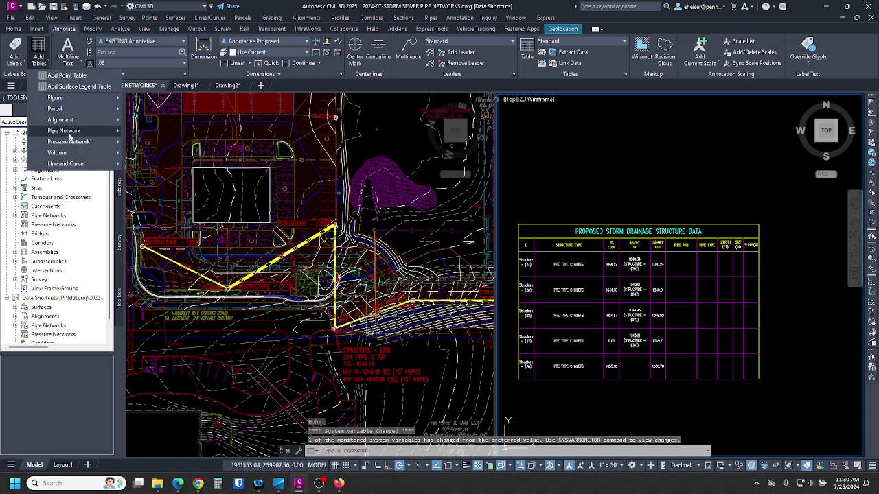
{"action": "mouse_move", "coordinate": [72, 133]}
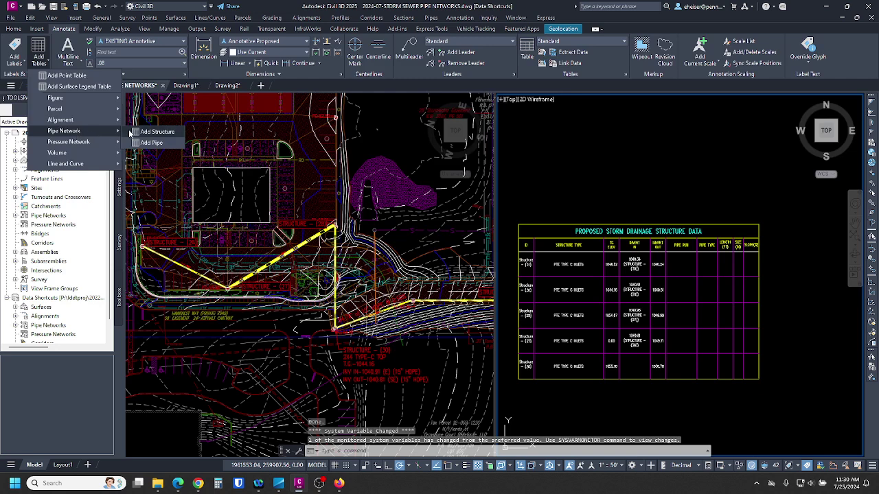
{"action": "left_click", "coordinate": [152, 143]}
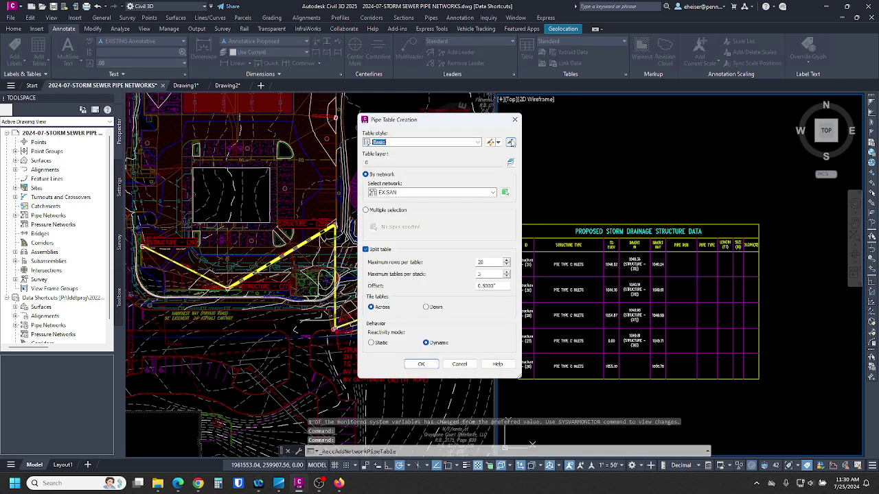
{"action": "left_click", "coordinate": [416, 144]}
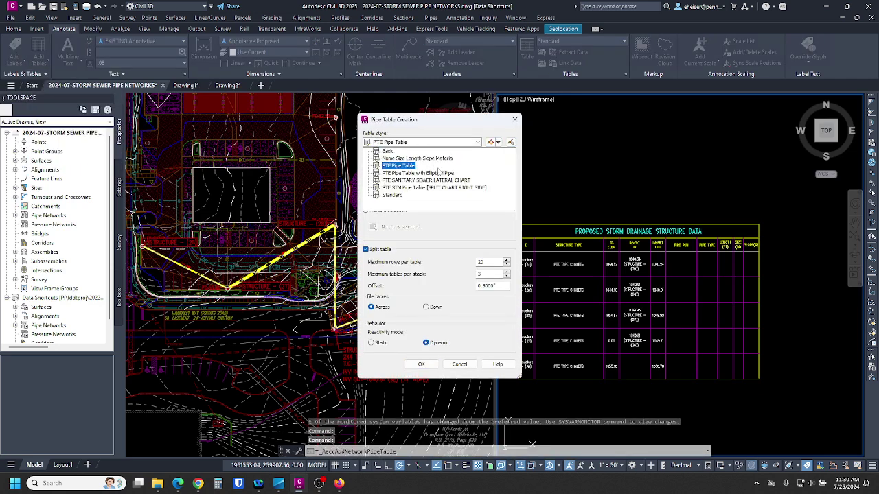
{"action": "left_click", "coordinate": [475, 189]}
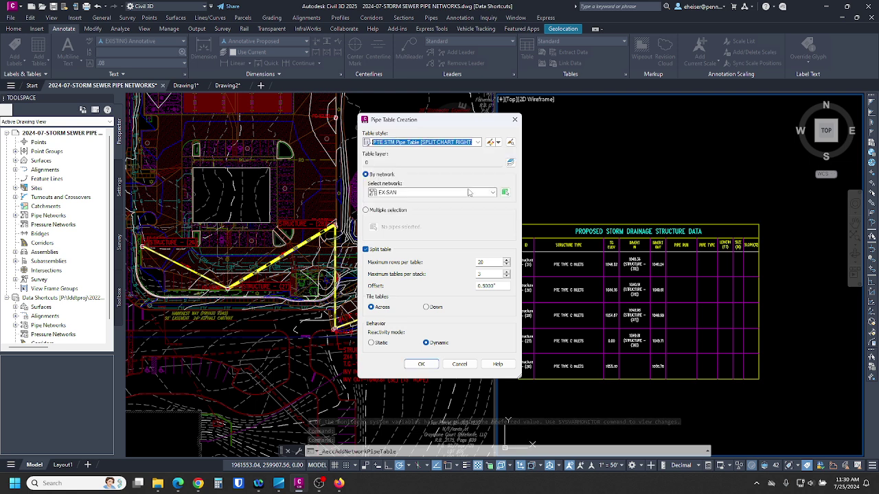
Step: Switch the pipe table to multiple selection and pick the pipes from Structure (30) to (31) and from Structure (28) to (30)
{"action": "left_click", "coordinate": [388, 210]}
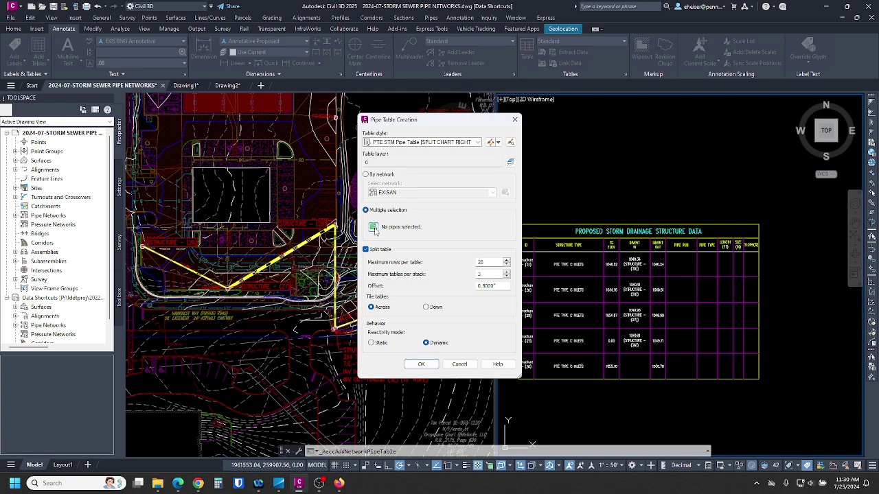
{"action": "left_click", "coordinate": [374, 227]}
{"action": "left_click", "coordinate": [398, 307]}
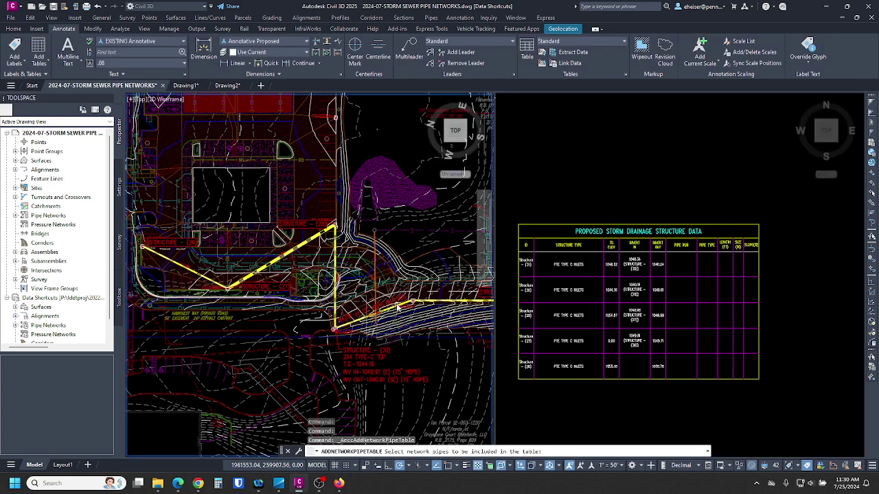
{"action": "scroll", "coordinate": [398, 306], "scroll_direction": "up", "scroll_amount": 5}
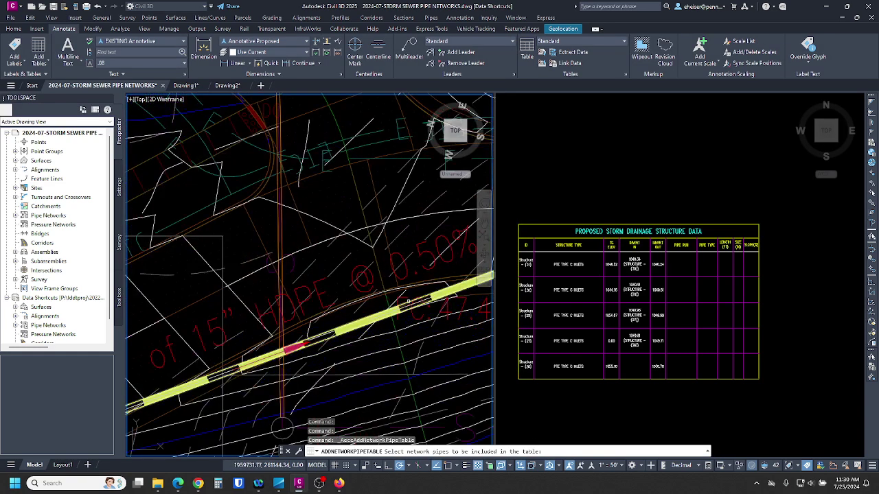
{"action": "left_click", "coordinate": [407, 300]}
{"action": "scroll", "coordinate": [408, 300], "scroll_direction": "down", "scroll_amount": 3}
{"action": "scroll", "coordinate": [358, 274], "scroll_direction": "up", "scroll_amount": 3}
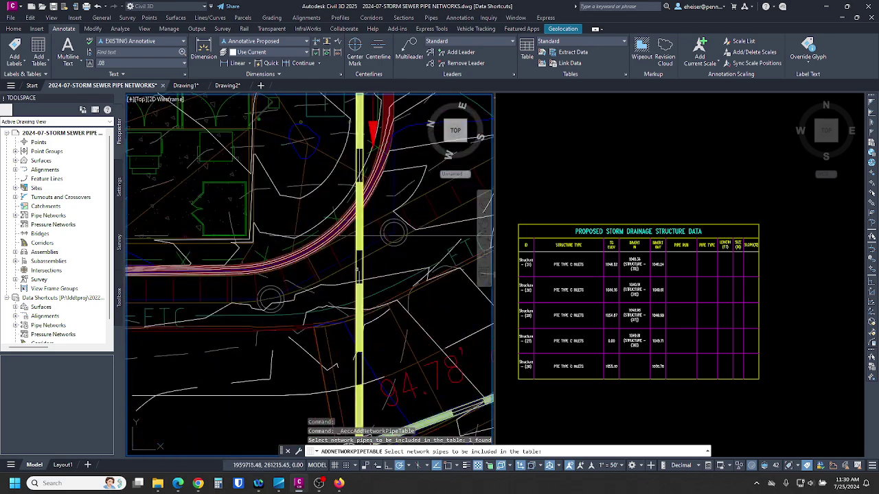
{"action": "left_click", "coordinate": [358, 273]}
Step: Add the pipes from Structure (27) to (28) and from Structure (26) to (27), and finish the pipe selection
{"action": "scroll", "coordinate": [357, 274], "scroll_direction": "down", "scroll_amount": 3}
{"action": "scroll", "coordinate": [405, 272], "scroll_direction": "up", "scroll_amount": 4}
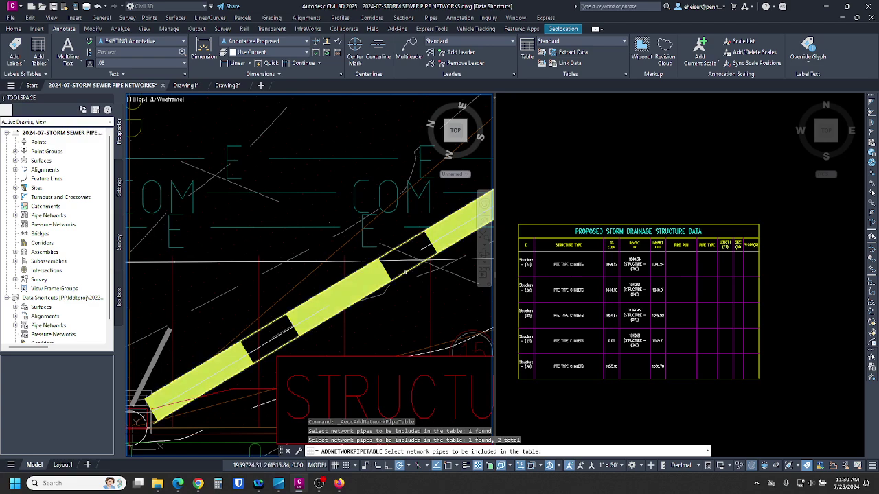
{"action": "left_click", "coordinate": [405, 272]}
{"action": "scroll", "coordinate": [405, 273], "scroll_direction": "down", "scroll_amount": 3}
{"action": "scroll", "coordinate": [352, 267], "scroll_direction": "up", "scroll_amount": 4}
{"action": "left_click", "coordinate": [352, 268]}
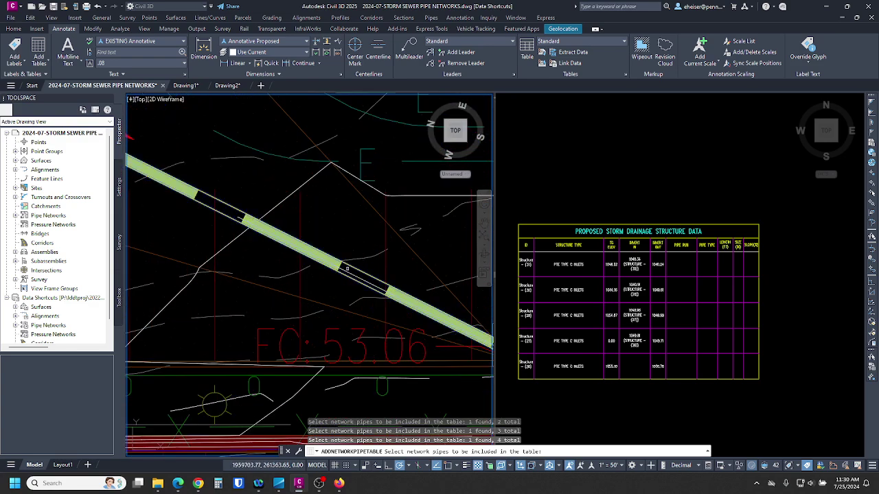
{"action": "scroll", "coordinate": [352, 268], "scroll_direction": "down", "scroll_amount": 3}
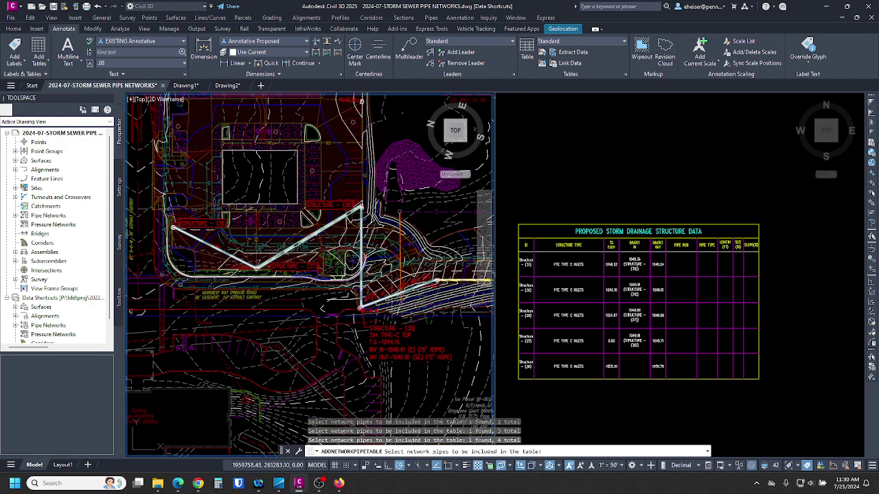
{"action": "key", "text": "Return"}
Step: Create the split, dynamic pipe table and place it with object snap on over the structure table's blank pipe columns
{"action": "left_click", "coordinate": [420, 365]}
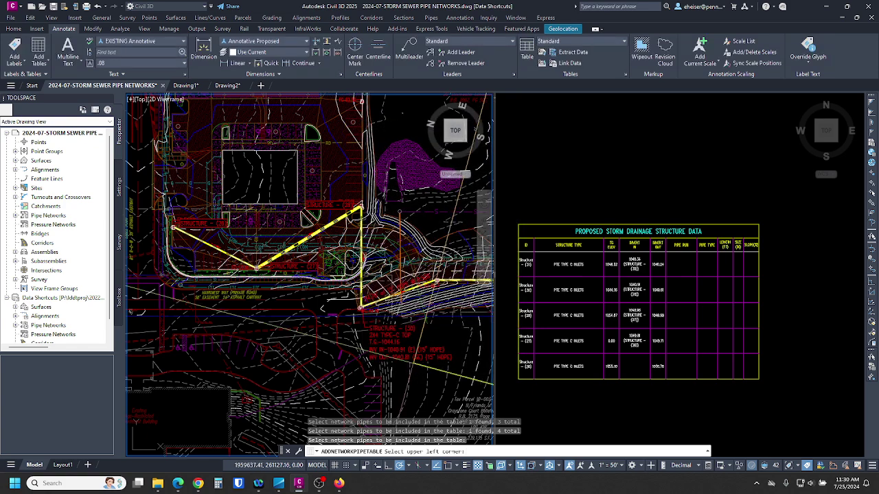
{"action": "scroll", "coordinate": [560, 196], "scroll_direction": "down", "scroll_amount": 2}
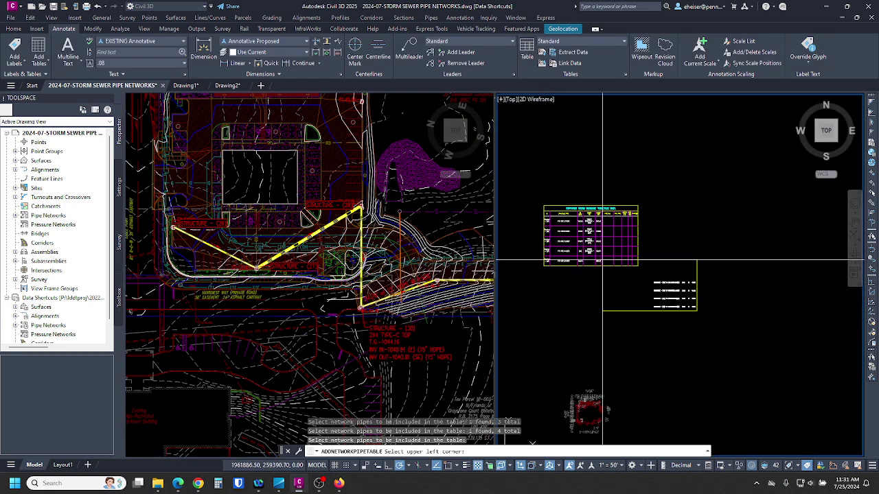
{"action": "scroll", "coordinate": [637, 267], "scroll_direction": "up", "scroll_amount": 1}
{"action": "middle_click_drag", "start_coordinate": [547, 299], "coordinate": [585, 299]}
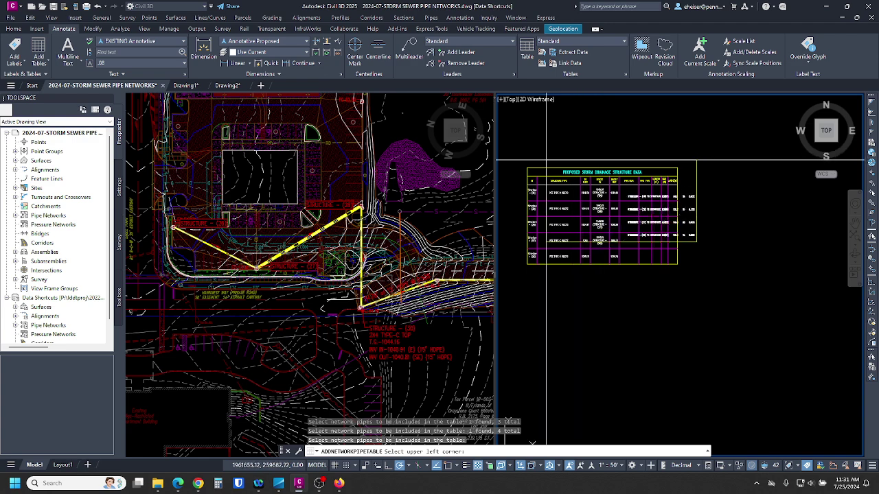
{"action": "key", "text": "F3"}
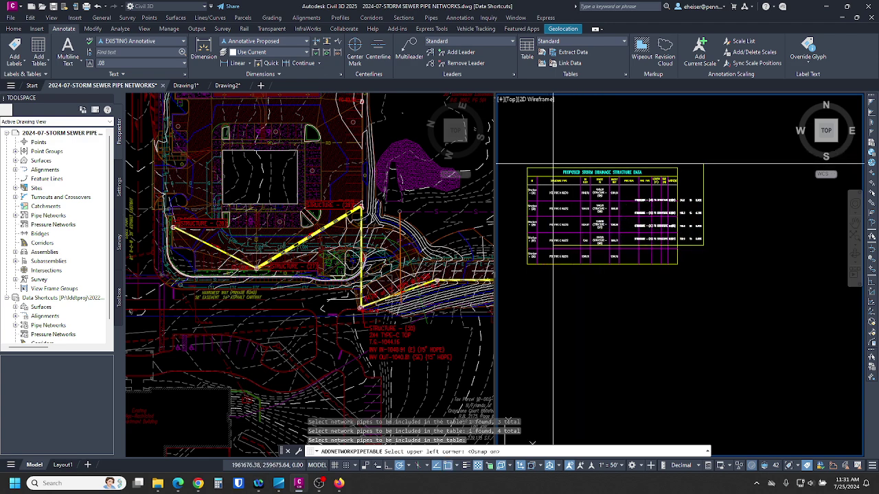
{"action": "left_click", "coordinate": [549, 166]}
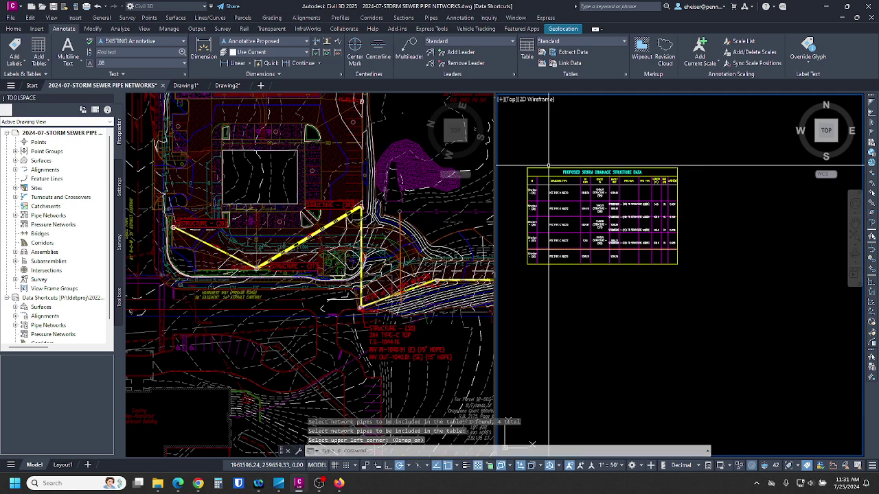
Step: Examine how the pipe table's text and rows fit the structure table, including the structure ID column
{"action": "scroll", "coordinate": [617, 209], "scroll_direction": "up", "scroll_amount": 5}
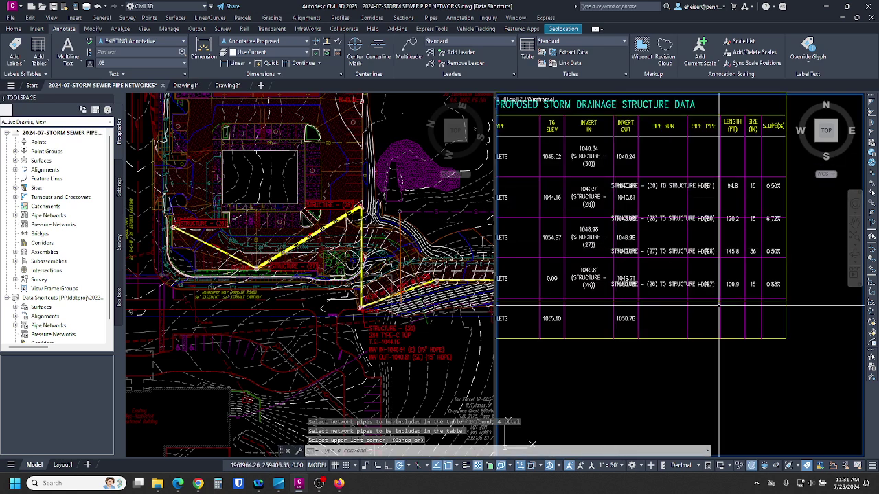
{"action": "left_click", "coordinate": [670, 219]}
{"action": "scroll", "coordinate": [746, 267], "scroll_direction": "down", "scroll_amount": 2}
{"action": "key", "text": "Escape"}
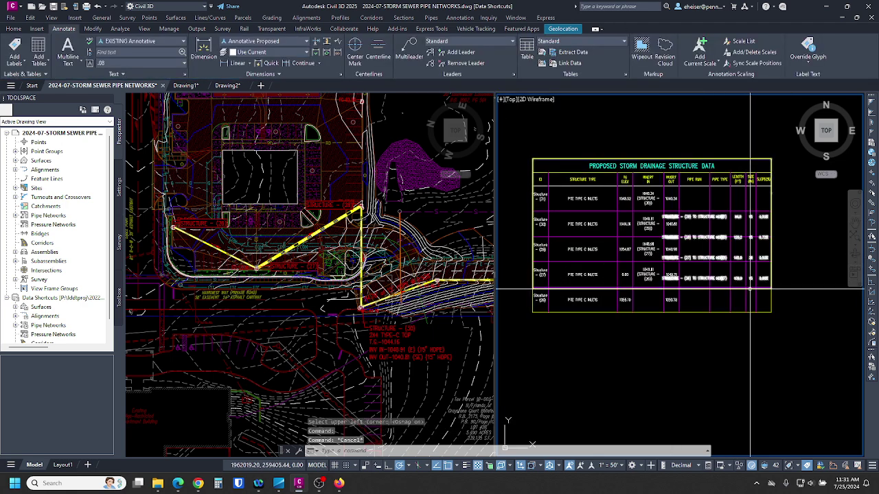
{"action": "left_click", "coordinate": [750, 289]}
{"action": "key", "text": "Escape"}
{"action": "scroll", "coordinate": [533, 194], "scroll_direction": "up", "scroll_amount": 5}
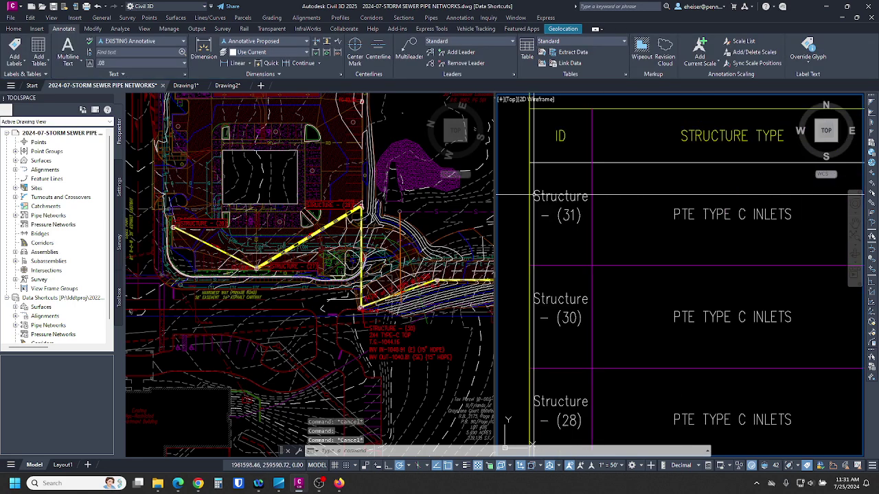
{"action": "scroll", "coordinate": [546, 204], "scroll_direction": "down", "scroll_amount": 2}
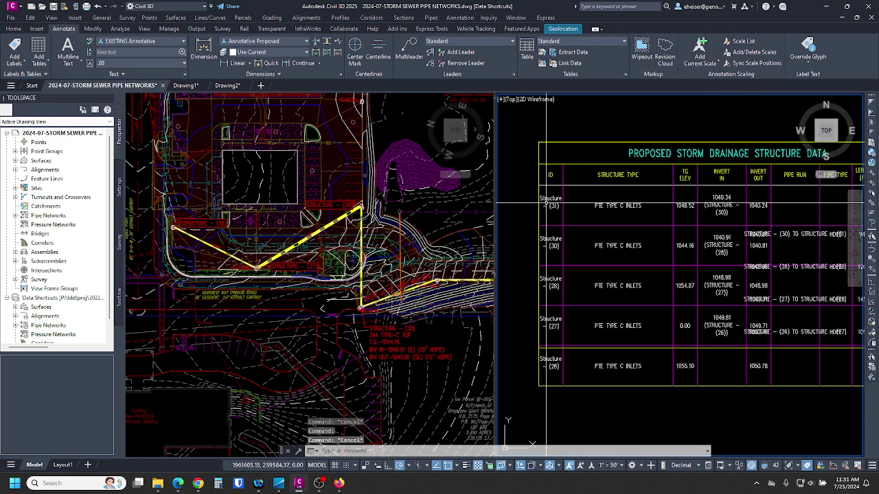
{"action": "scroll", "coordinate": [549, 192], "scroll_direction": "up", "scroll_amount": 2}
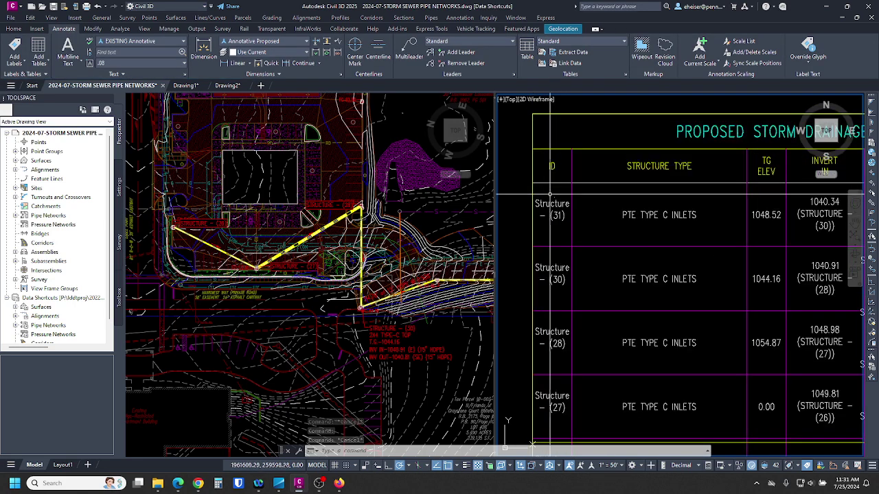
Step: Rename Structure (31) in the plan as I-1 through its structure properties
{"action": "left_click", "coordinate": [179, 248]}
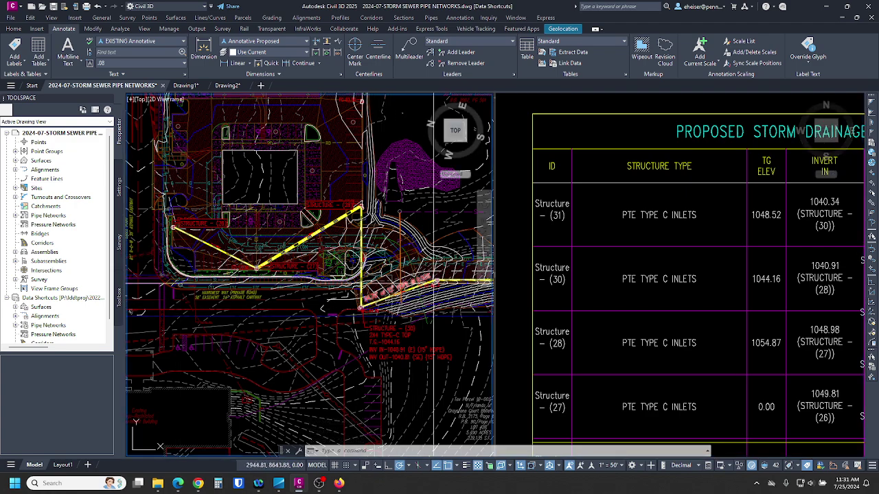
{"action": "scroll", "coordinate": [438, 278], "scroll_direction": "up", "scroll_amount": 5}
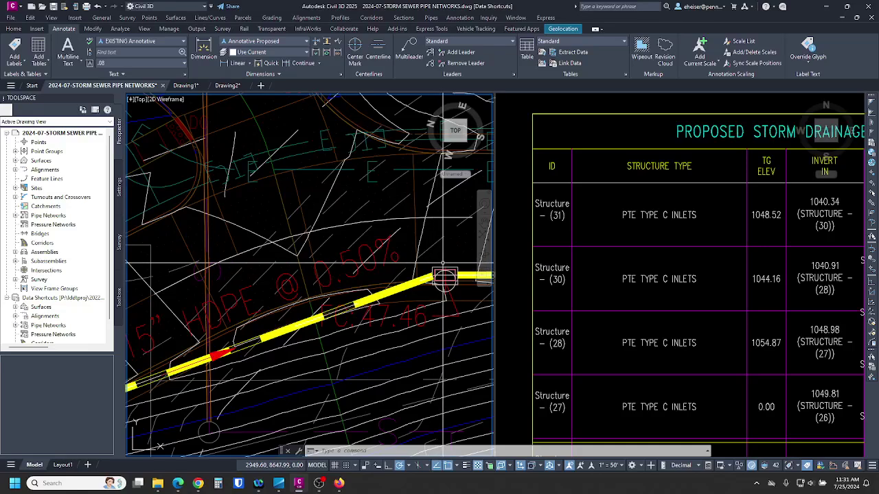
{"action": "scroll", "coordinate": [445, 277], "scroll_direction": "up", "scroll_amount": 3}
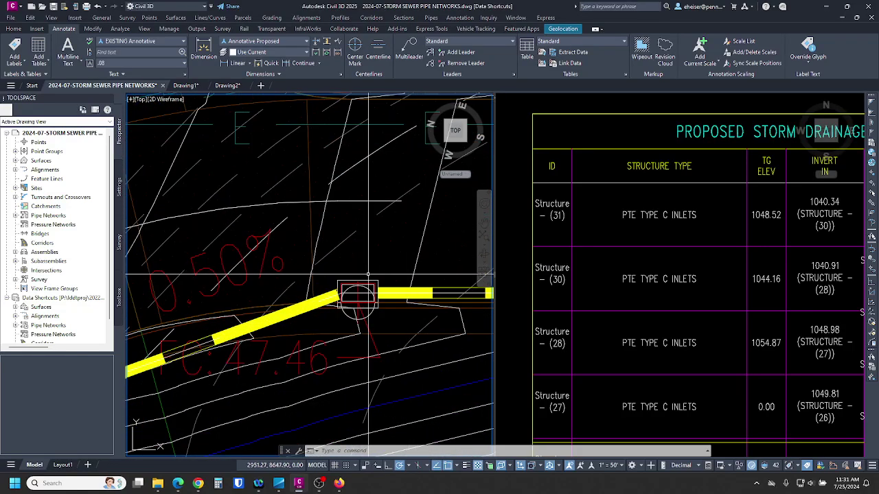
{"action": "left_click", "coordinate": [345, 281]}
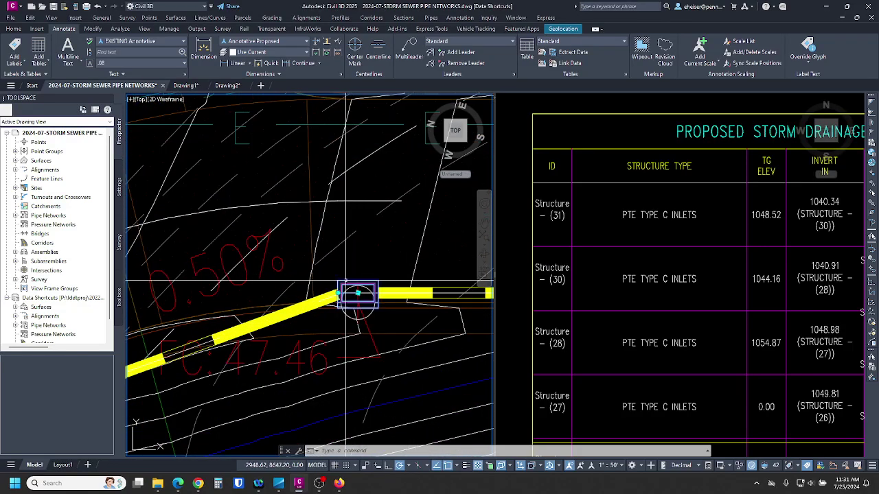
{"action": "right_click", "coordinate": [361, 288]}
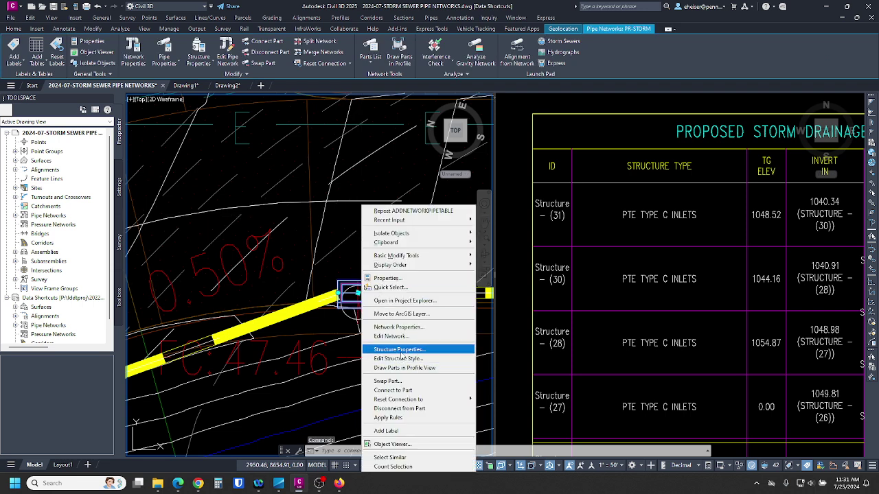
{"action": "left_click", "coordinate": [400, 350]}
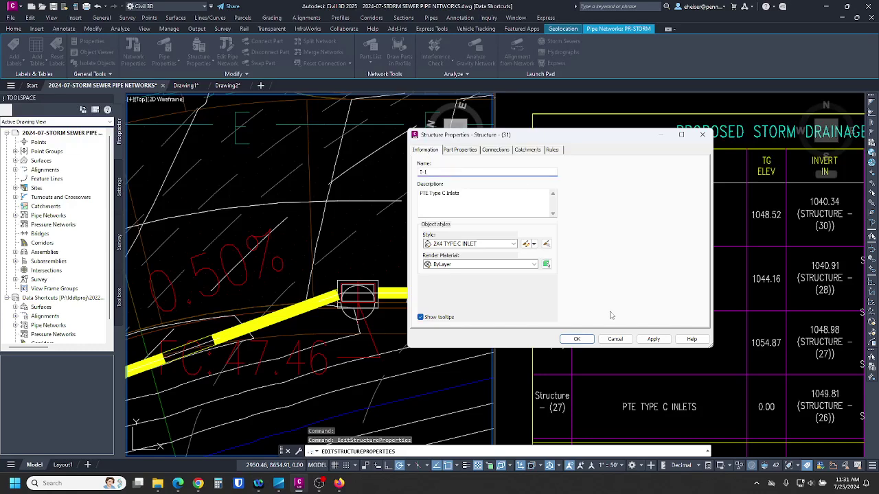
{"action": "left_click", "coordinate": [615, 339]}
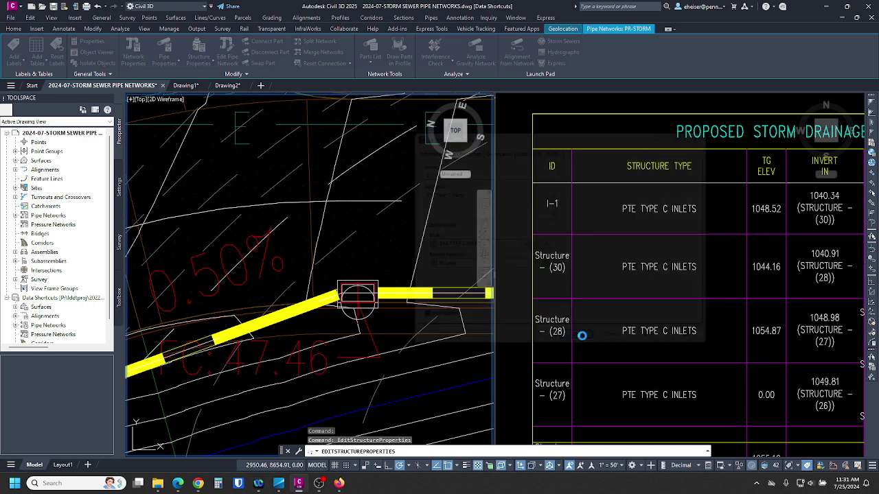
Step: Review the ID and pipe run entries in the combined table and the remaining storm structures in the plan
{"action": "left_click", "coordinate": [686, 195]}
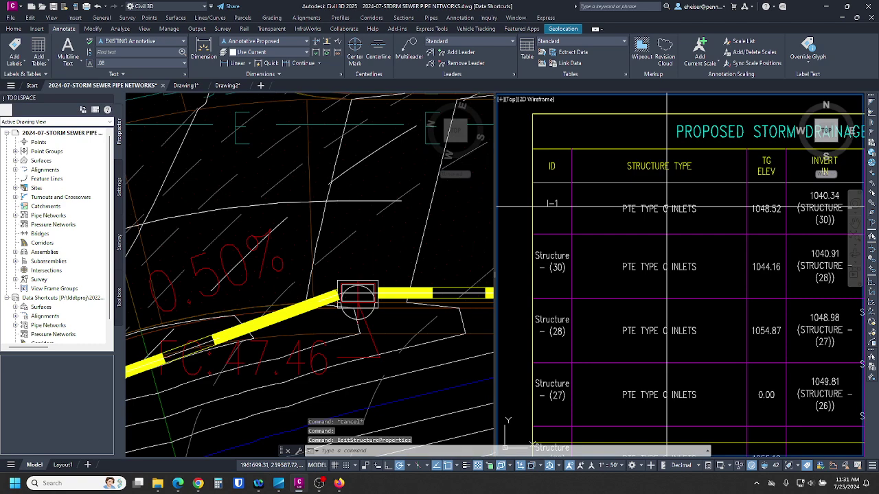
{"action": "scroll", "coordinate": [583, 223], "scroll_direction": "down", "scroll_amount": 3}
{"action": "middle_click_drag", "start_coordinate": [584, 223], "coordinate": [627, 234]}
{"action": "left_click", "coordinate": [416, 275]}
{"action": "scroll", "coordinate": [419, 278], "scroll_direction": "down", "scroll_amount": 6}
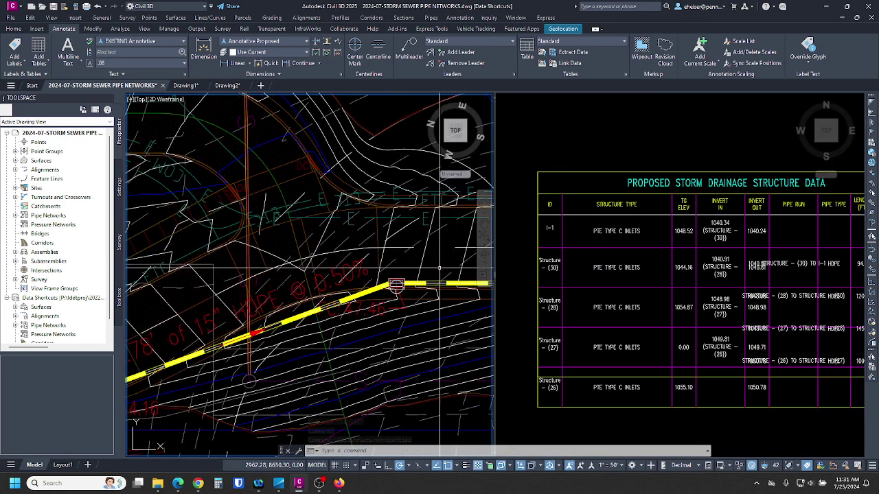
{"action": "scroll", "coordinate": [428, 298], "scroll_direction": "down", "scroll_amount": 2}
{"action": "middle_click_drag", "start_coordinate": [426, 287], "coordinate": [432, 316]}
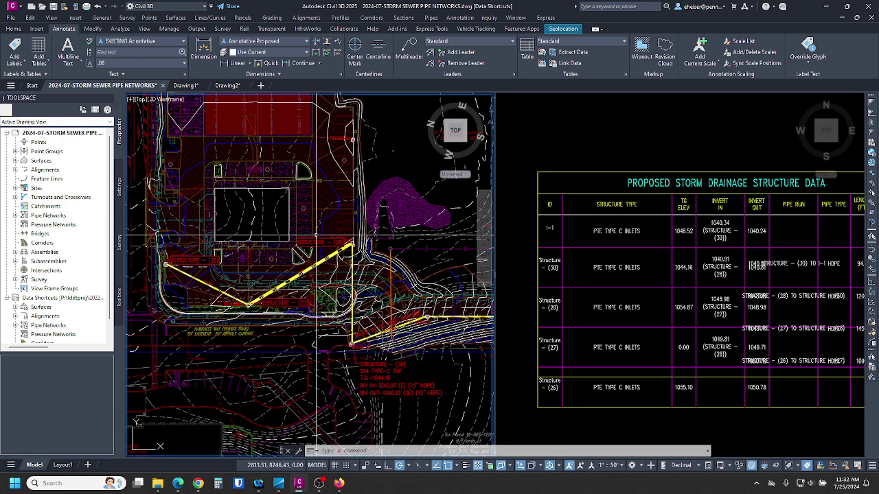
{"action": "key", "text": "Escape"}
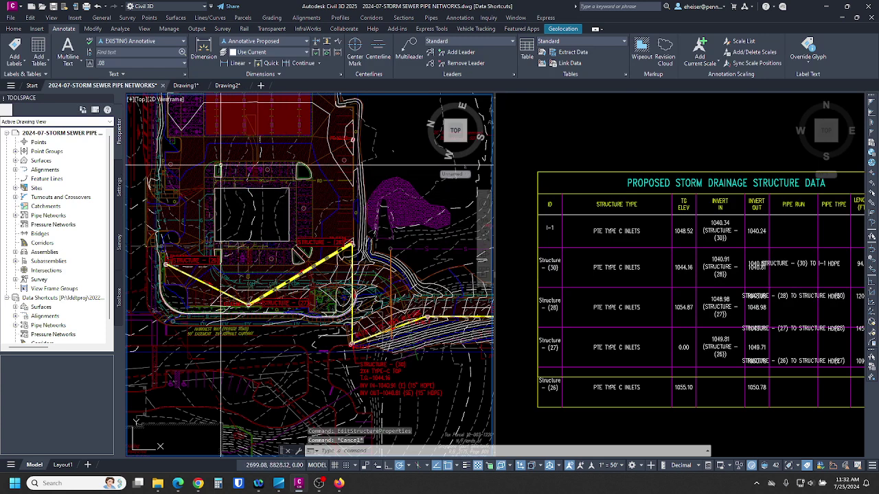
Step: Open Project Explorer, display the PR-STORM pipe network's structures and select Structure (26)
{"action": "left_click", "coordinate": [16, 29]}
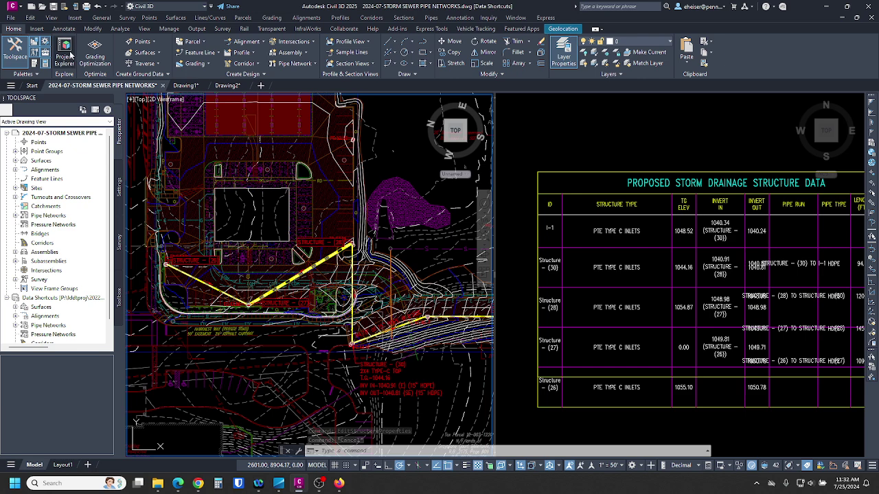
{"action": "left_click", "coordinate": [64, 50]}
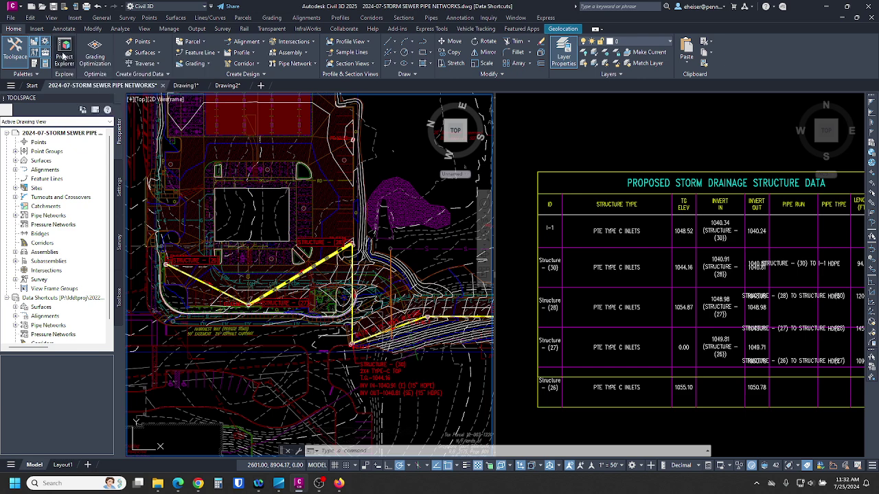
{"action": "left_click", "coordinate": [65, 55]}
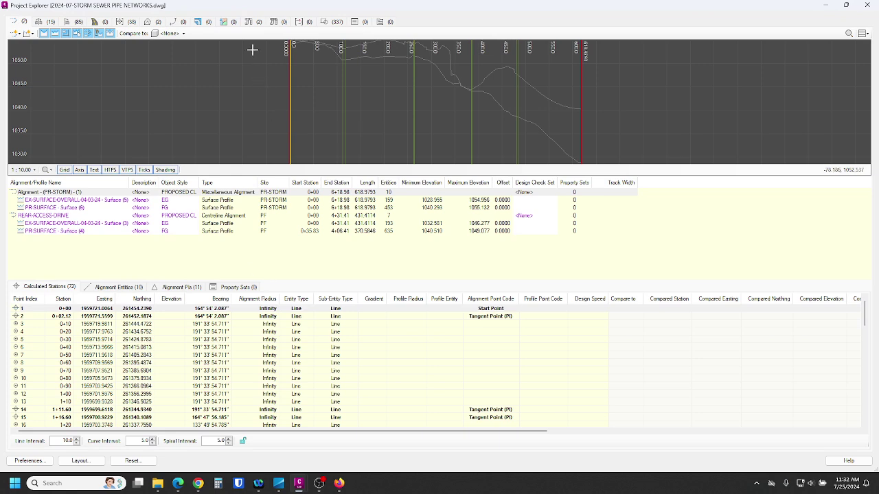
{"action": "left_click", "coordinate": [249, 22]}
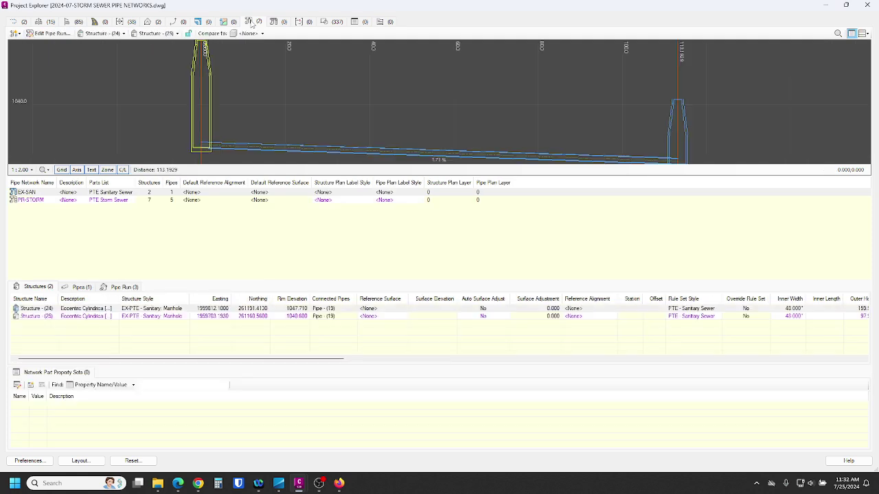
{"action": "left_click", "coordinate": [32, 200]}
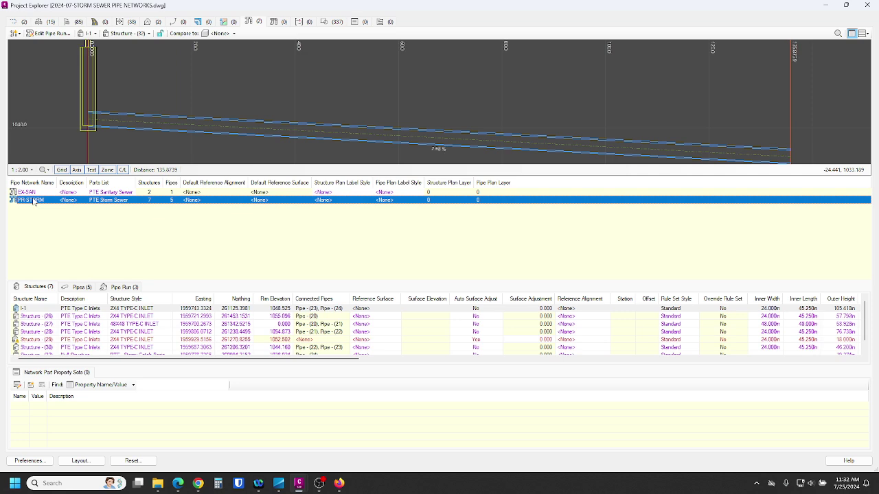
{"action": "left_click", "coordinate": [35, 288]}
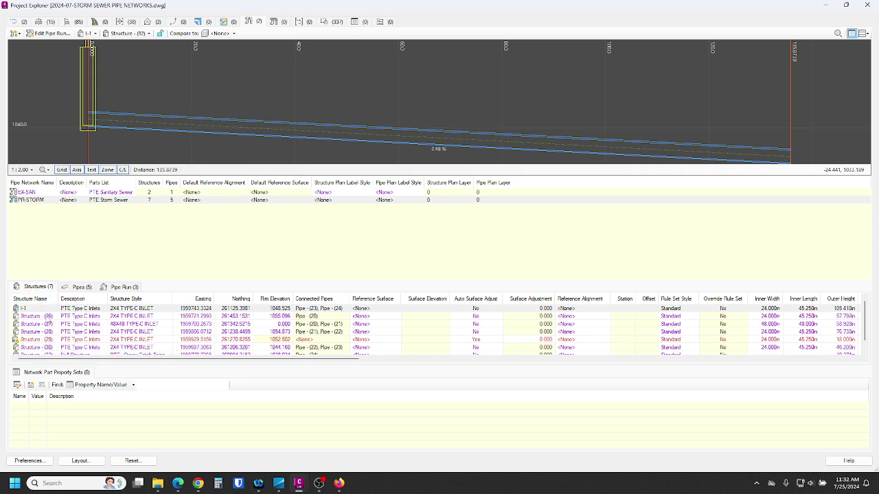
{"action": "left_click", "coordinate": [38, 317]}
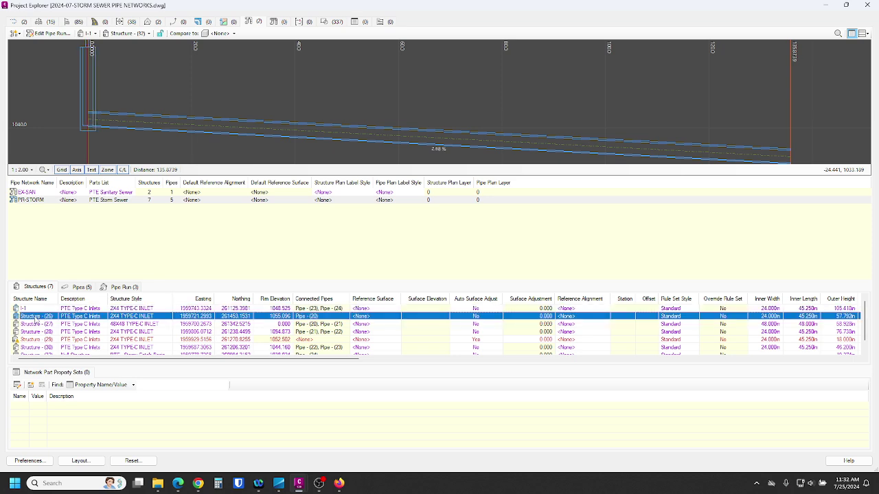
Step: Rename Structure (26) of the PR-STORM network as I-2
{"action": "left_click", "coordinate": [35, 317]}
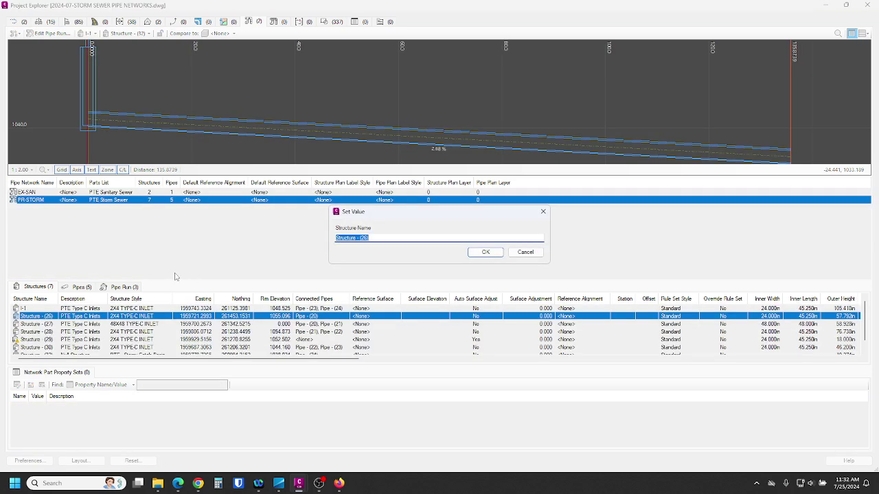
{"action": "left_click", "coordinate": [538, 254]}
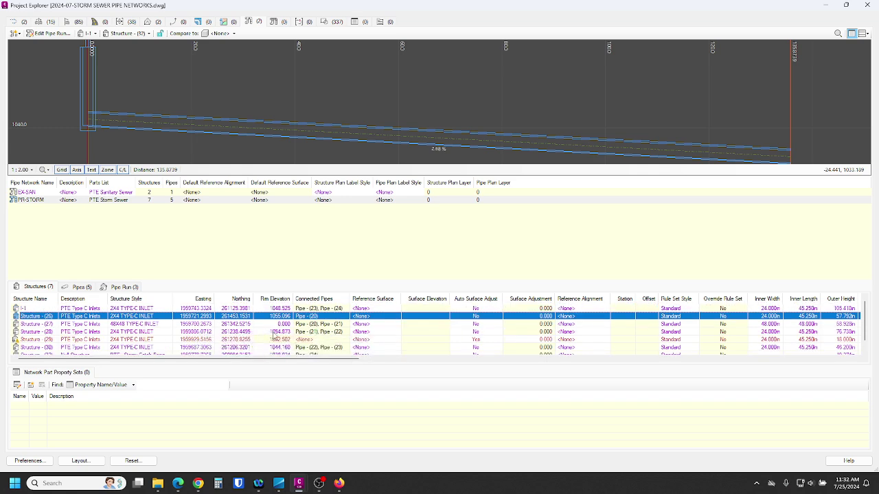
{"action": "double_click", "coordinate": [38, 316]}
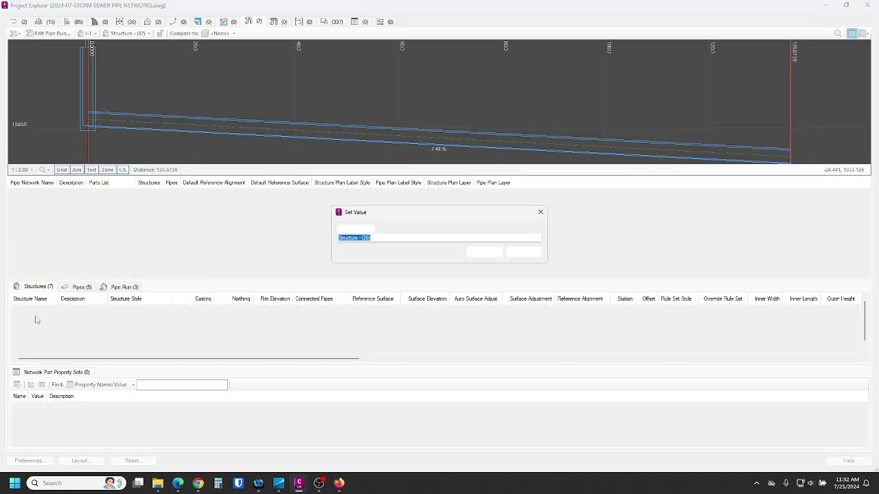
{"action": "type", "text": "I-2"}
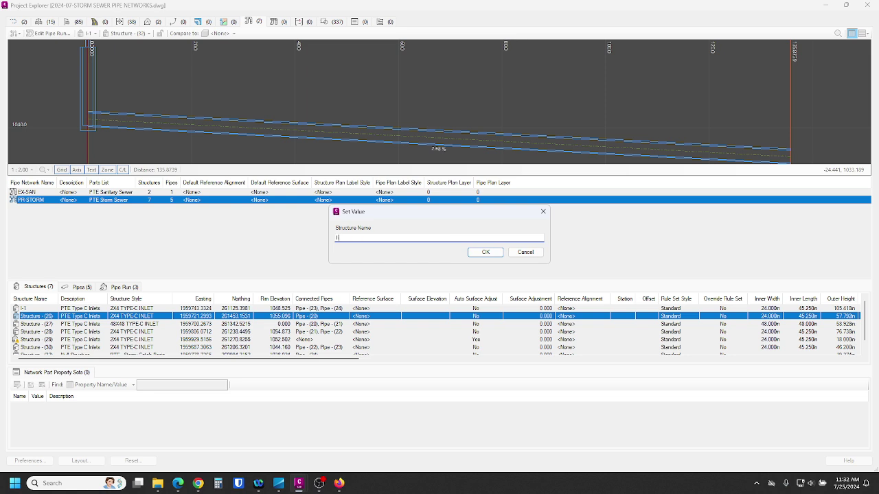
{"action": "key", "text": "Return"}
Step: Rename Structure (27), the 48X48 TYPE-C INLET, as I-3
{"action": "left_click", "coordinate": [38, 324]}
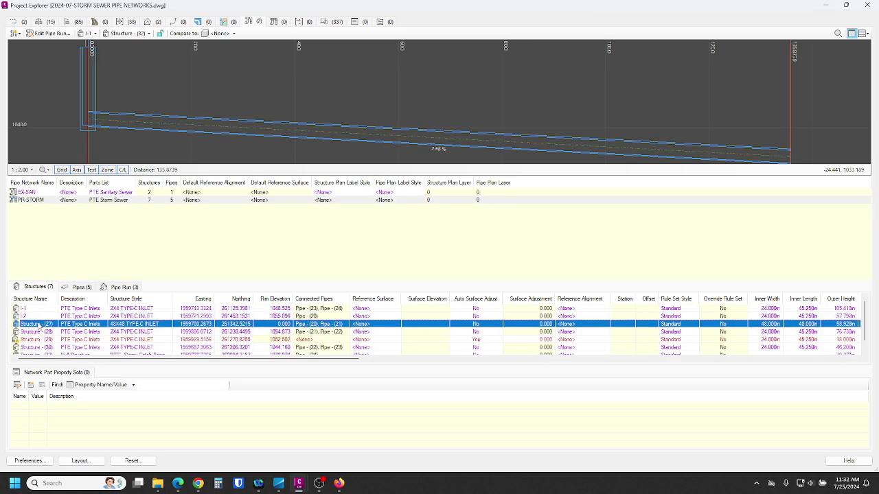
{"action": "left_click", "coordinate": [38, 310]}
{"action": "scroll", "coordinate": [40, 320], "scroll_direction": "down", "scroll_amount": 1}
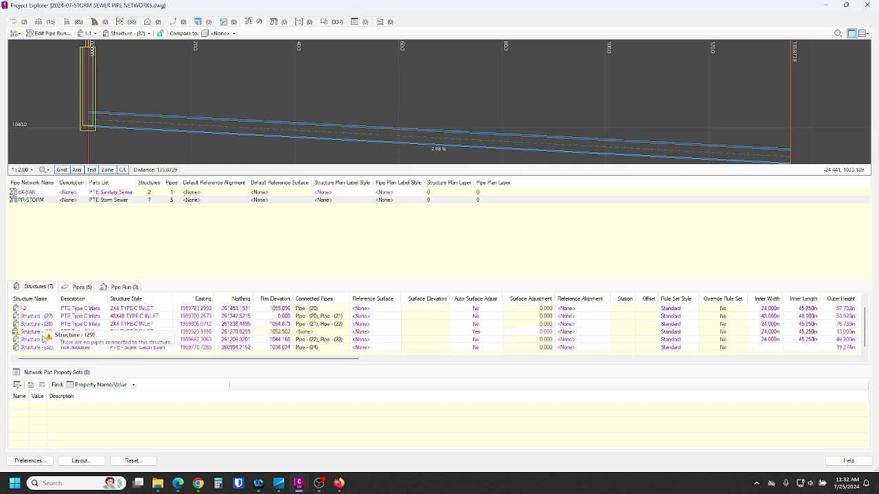
{"action": "left_click", "coordinate": [38, 348], "text": "shift"}
{"action": "scroll", "coordinate": [40, 343], "scroll_direction": "up", "scroll_amount": 1}
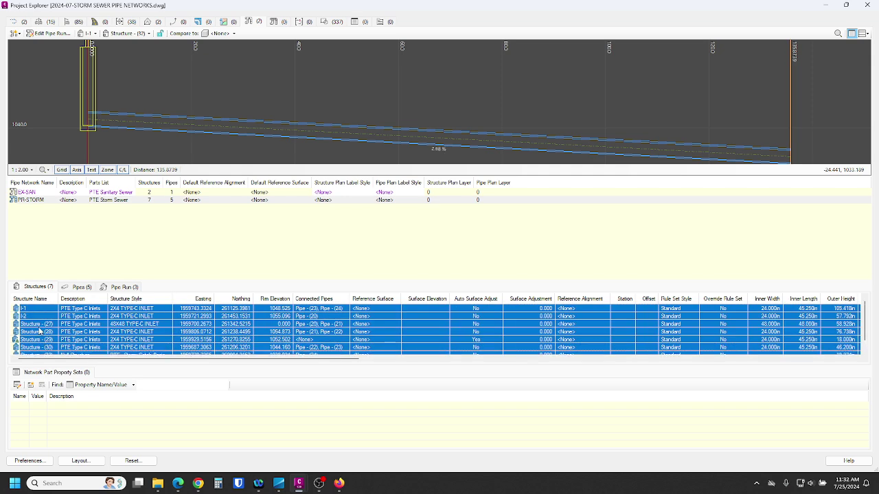
{"action": "left_click", "coordinate": [39, 325]}
{"action": "double_click", "coordinate": [39, 324]}
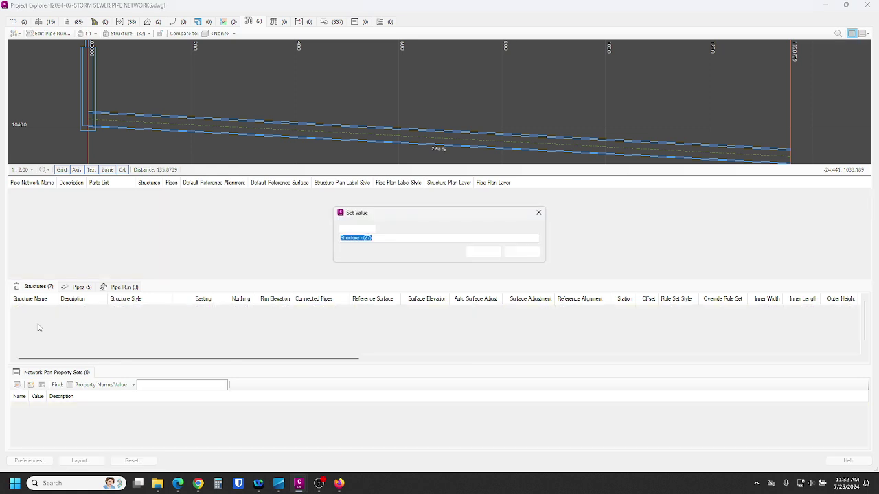
{"action": "type", "text": "I-3"}
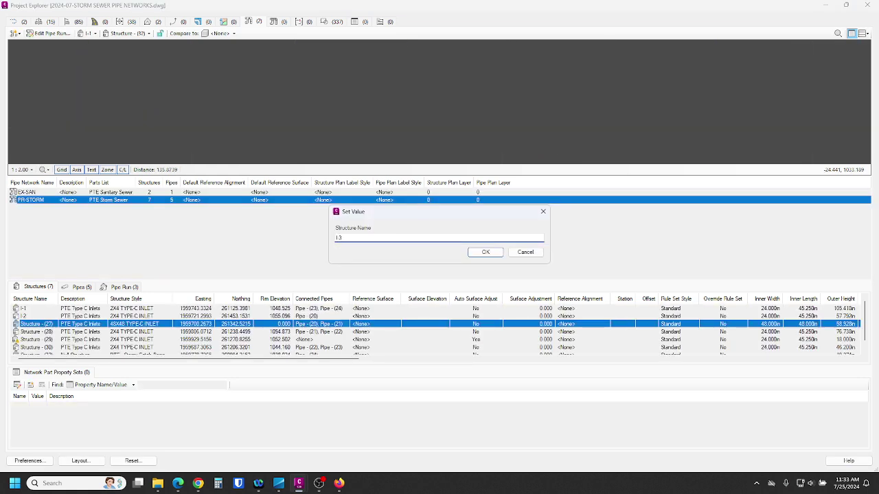
{"action": "key", "text": "Return"}
Step: Rename Structure (28) of the PR-STORM network as I-4
{"action": "double_click", "coordinate": [36, 335]}
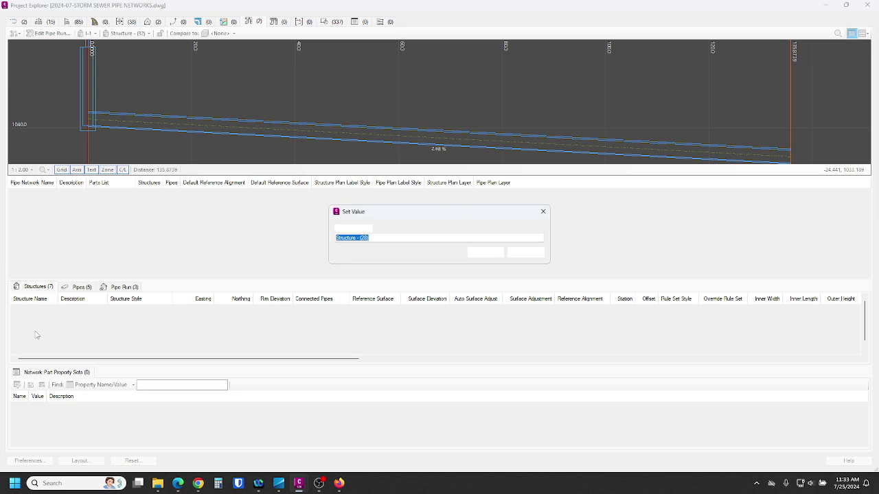
{"action": "type", "text": "I-4"}
{"action": "key", "text": "Return"}
{"action": "left_click", "coordinate": [38, 340]}
{"action": "double_click", "coordinate": [43, 335]}
{"action": "type", "text": "I-4"}
{"action": "key", "text": "Return"}
Step: Rename Structure (29) as I-5 and Structure (30) as I-6
{"action": "key", "text": "Return"}
{"action": "type", "text": "I-5"}
{"action": "key", "text": "Return"}
{"action": "double_click", "coordinate": [30, 339]}
{"action": "type", "text": "I"}
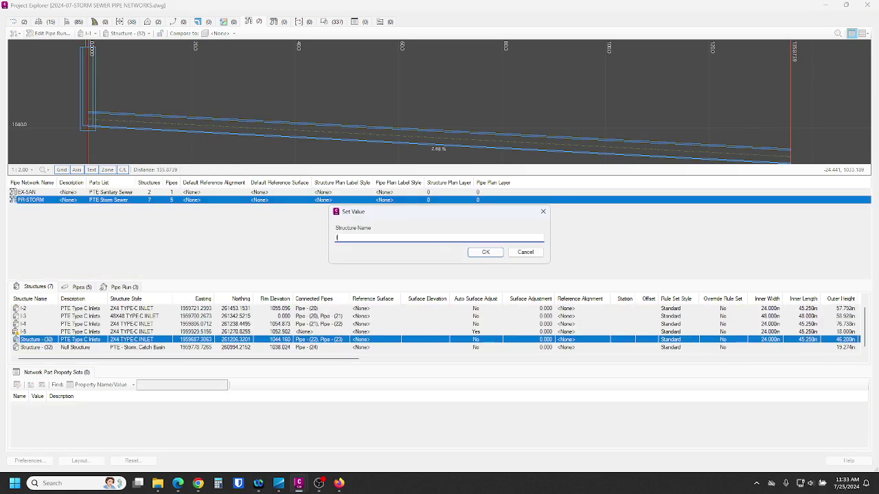
{"action": "type", "text": "-6"}
{"action": "key", "text": "Return"}
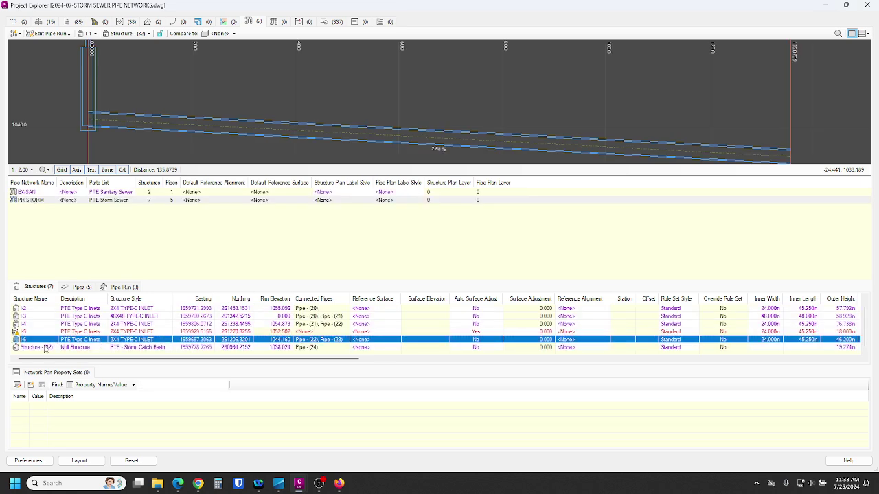
Step: Rename Structure (32), the null structure at the end of the storm run, as OUT-1
{"action": "double_click", "coordinate": [48, 348]}
{"action": "type", "text": "I"}
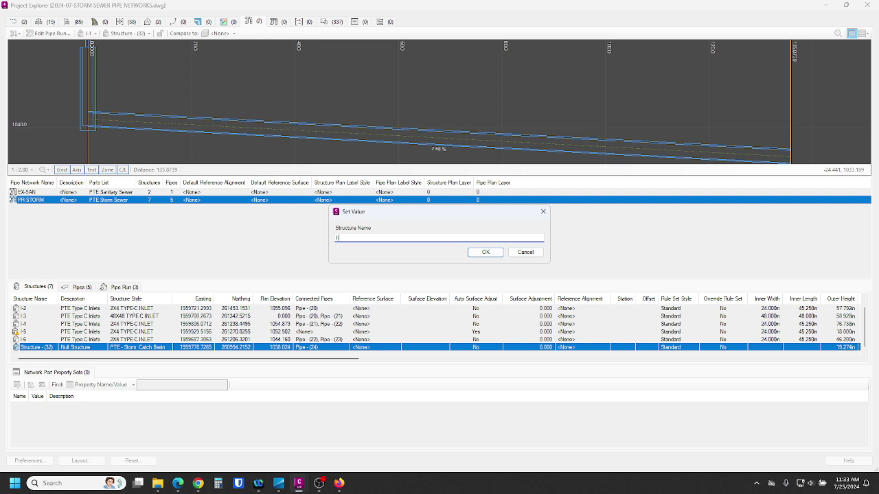
{"action": "type", "text": "OLT-1"}
{"action": "key", "text": "Return"}
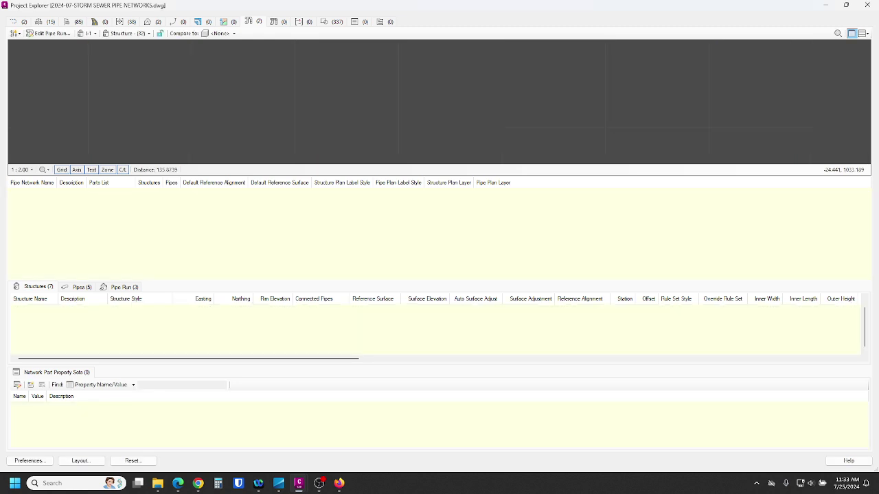
{"action": "mouse_move", "coordinate": [51, 341]}
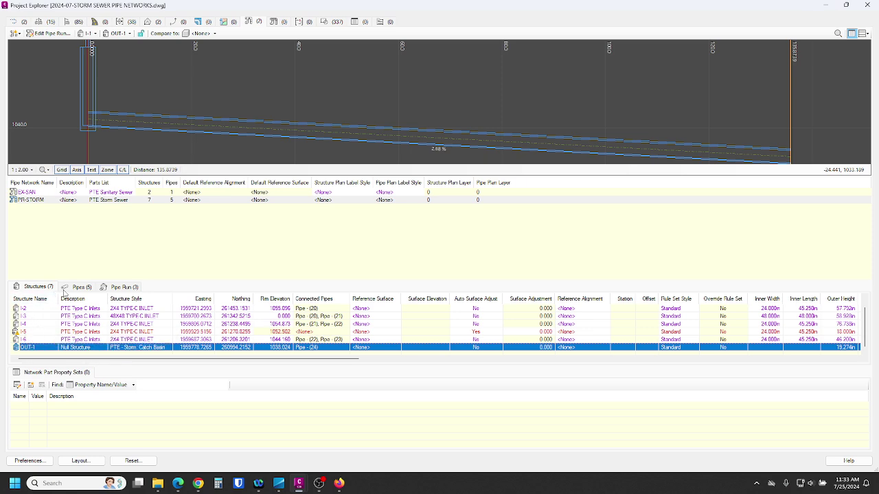
Step: Check the start and end structure names of the network's pipes, and return to the structure list
{"action": "left_click", "coordinate": [79, 288]}
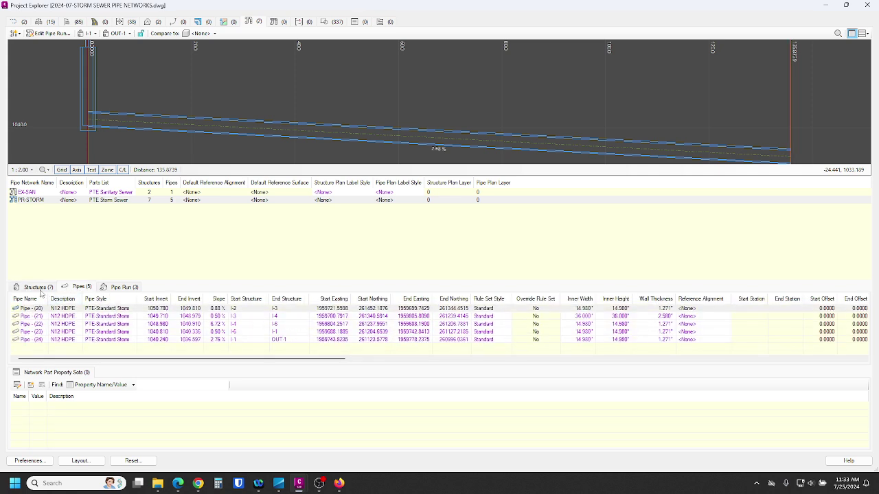
{"action": "left_click", "coordinate": [38, 287]}
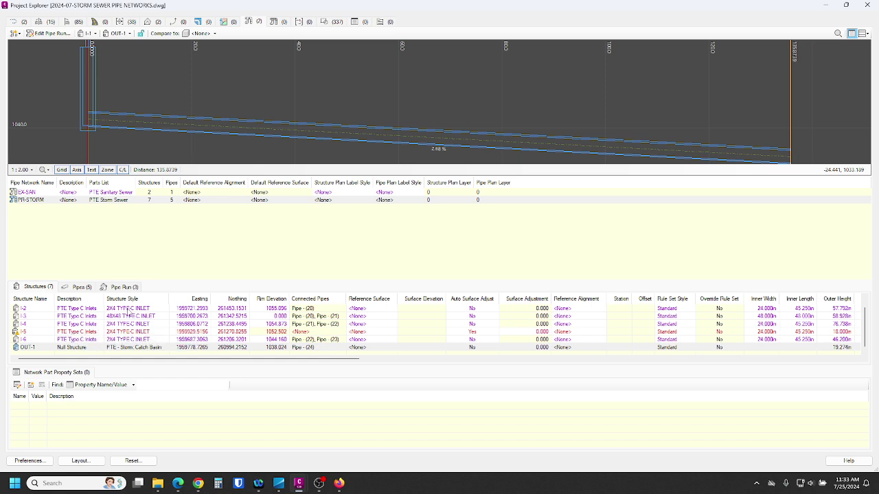
{"action": "mouse_move", "coordinate": [97, 335]}
Step: Sort the structures by structure style and set the description of I-2, I-4, I-5 and I-6 to 2X4 TYPE-C INLET
{"action": "left_click", "coordinate": [34, 310]}
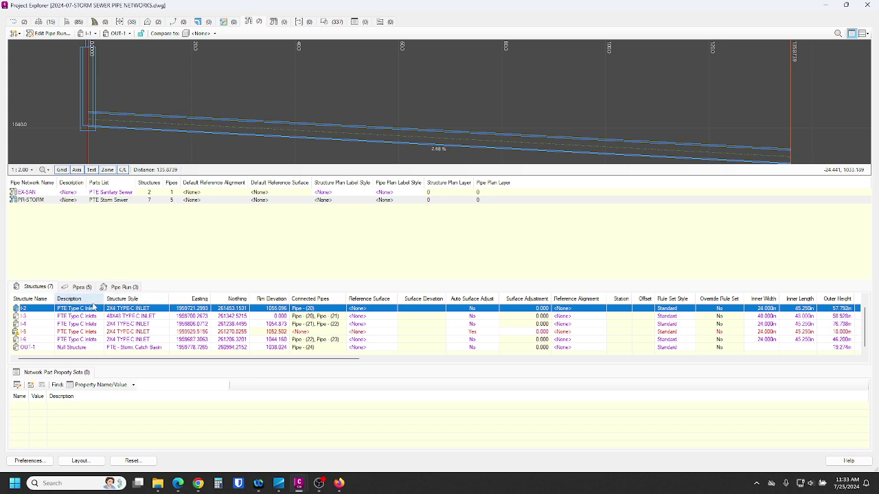
{"action": "left_click", "coordinate": [129, 300]}
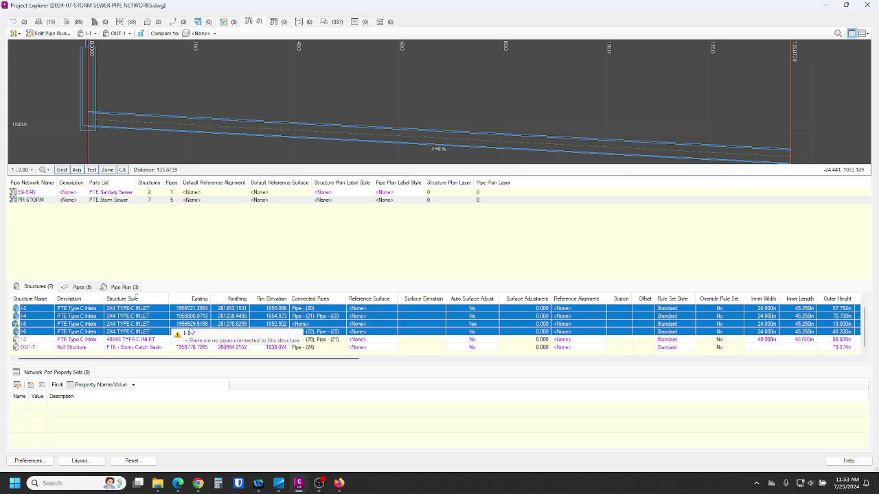
{"action": "left_click", "coordinate": [121, 340]}
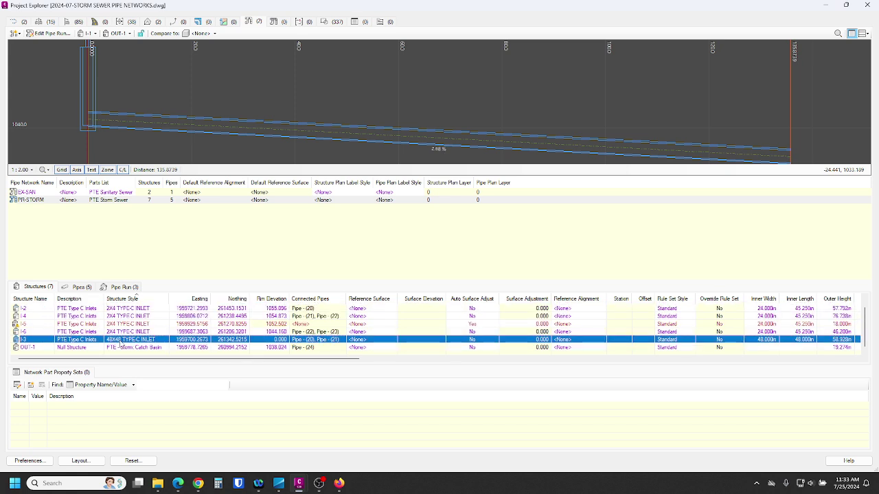
{"action": "left_click", "coordinate": [103, 309]}
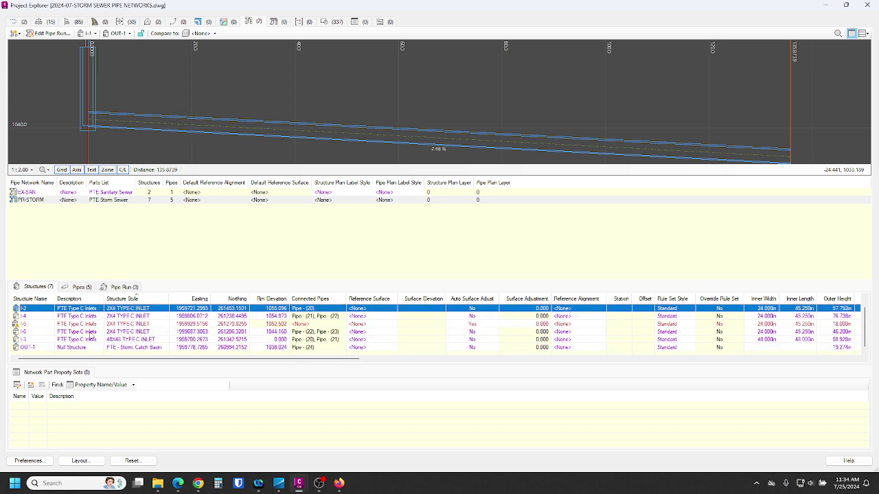
{"action": "left_click", "coordinate": [88, 334], "text": "shift"}
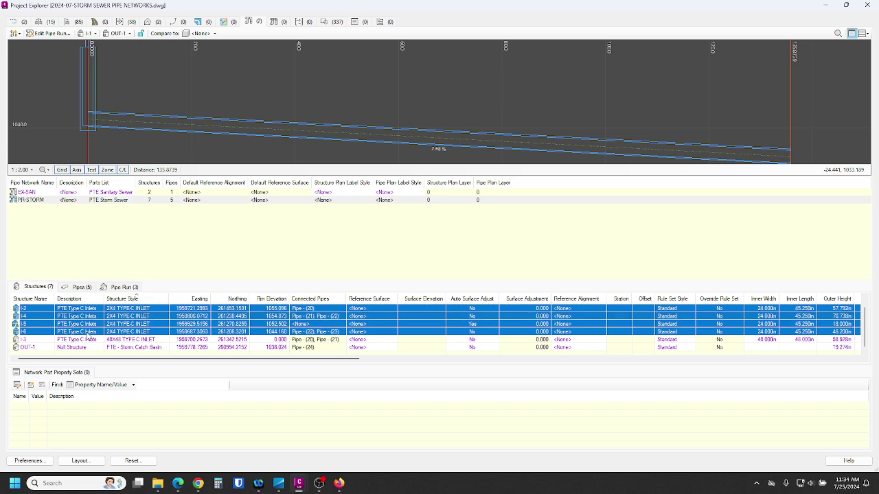
{"action": "right_click", "coordinate": [88, 335]}
{"action": "left_click", "coordinate": [126, 327]}
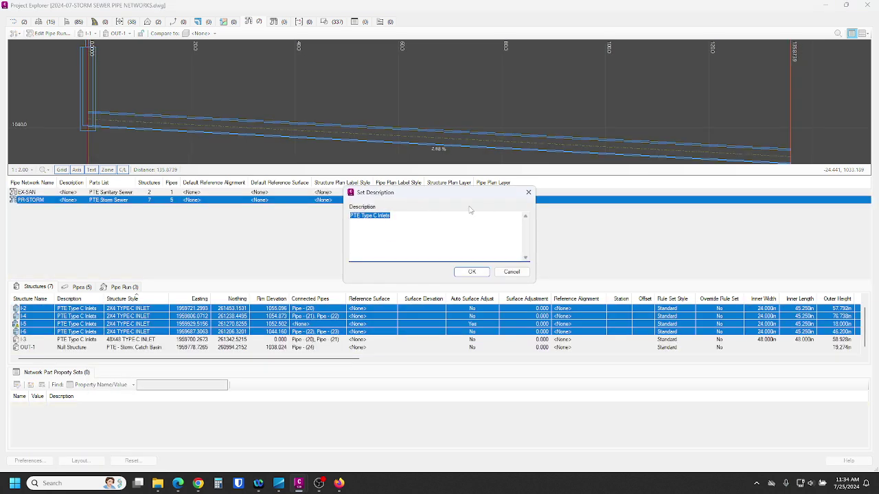
{"action": "left_click", "coordinate": [469, 272]}
{"action": "type", "text": "2X4 TYPE-C INLET"}
{"action": "left_click", "coordinate": [456, 274]}
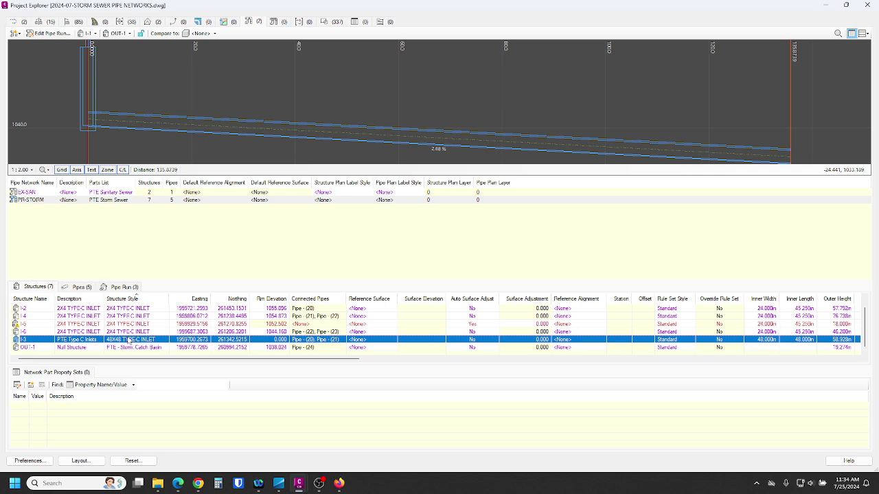
Step: Set the description of structure I-3 to 2X4 TYPE-C INLET and close Project Explorer
{"action": "right_click", "coordinate": [128, 340]}
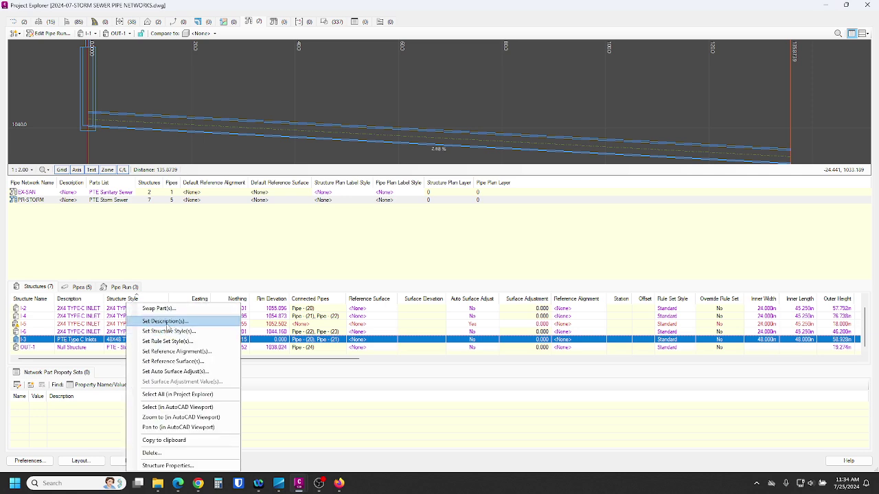
{"action": "left_click", "coordinate": [168, 327]}
{"action": "type", "text": "2X"}
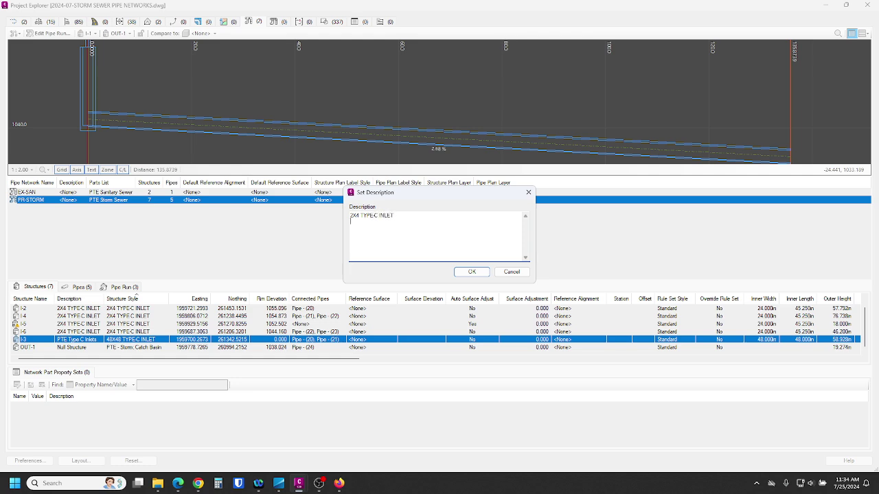
{"action": "type", "text": "4 TYPE-C INLET"}
{"action": "left_click", "coordinate": [472, 272]}
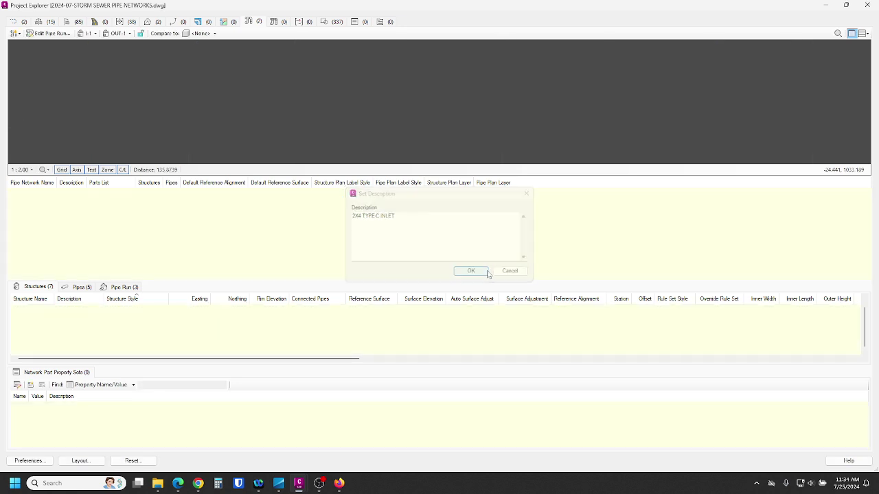
{"action": "left_click", "coordinate": [217, 259]}
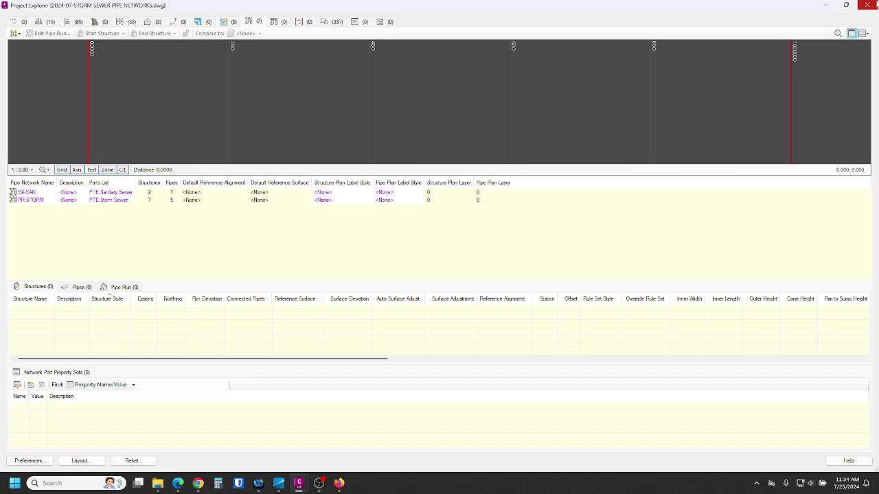
{"action": "left_click", "coordinate": [868, 4]}
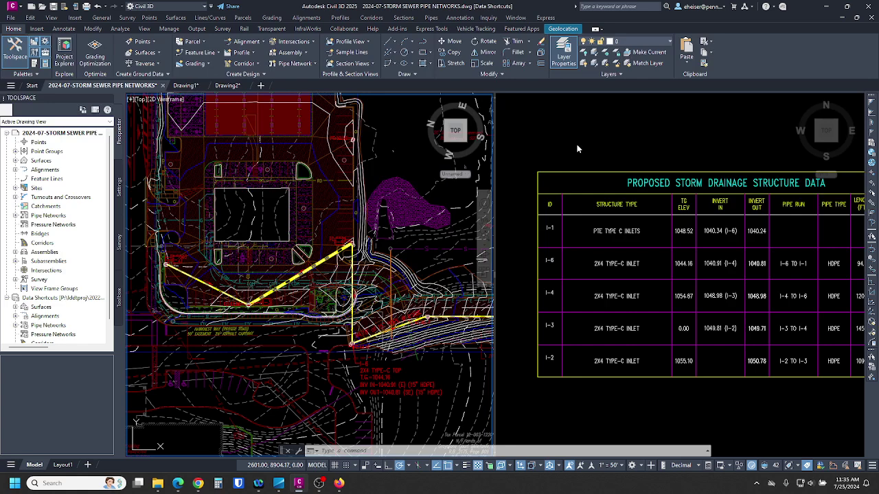
Step: Examine the structure IDs, structure types, inverts and pipe run data in the Proposed Storm Drainage Structure Data table
{"action": "left_click", "coordinate": [576, 149]}
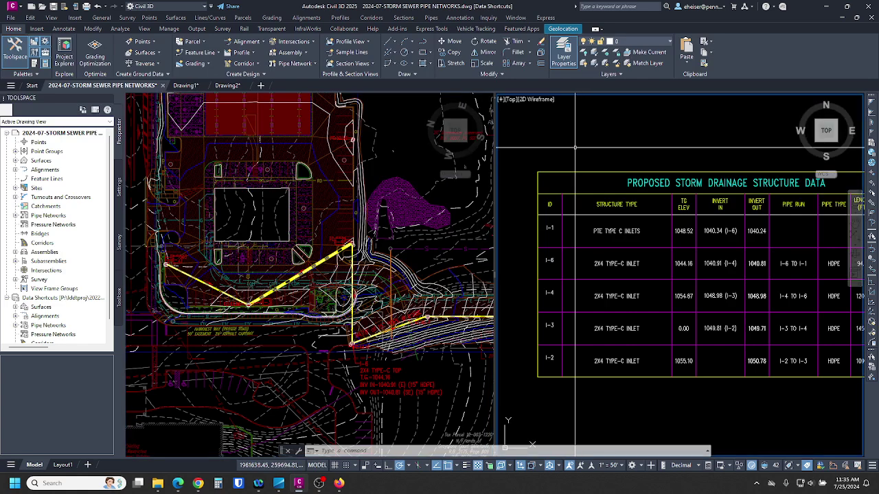
{"action": "scroll", "coordinate": [591, 220], "scroll_direction": "down", "scroll_amount": 2}
{"action": "scroll", "coordinate": [604, 246], "scroll_direction": "up", "scroll_amount": 3}
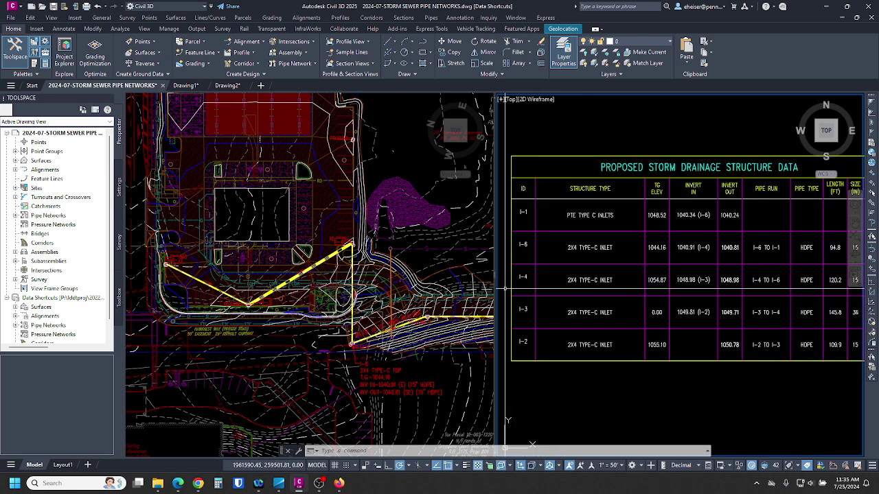
{"action": "scroll", "coordinate": [528, 195], "scroll_direction": "down", "scroll_amount": 1}
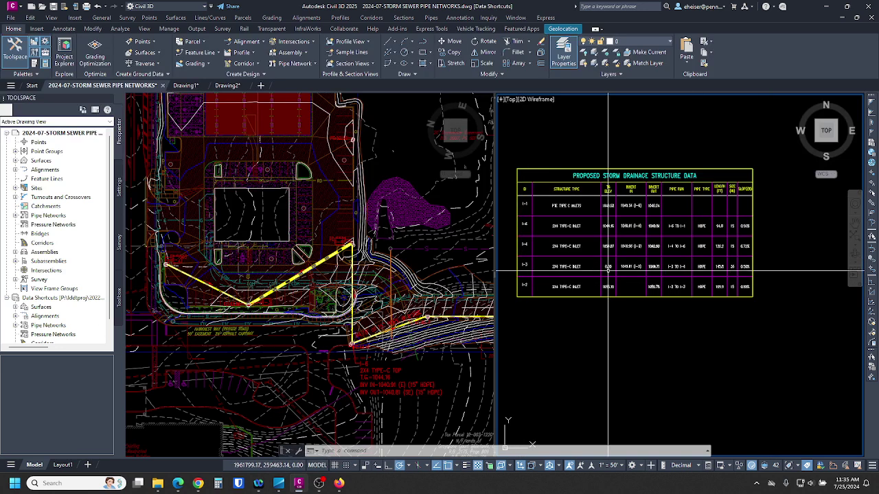
{"action": "scroll", "coordinate": [561, 236], "scroll_direction": "up", "scroll_amount": 2}
{"action": "middle_click_drag", "start_coordinate": [576, 199], "coordinate": [615, 223]}
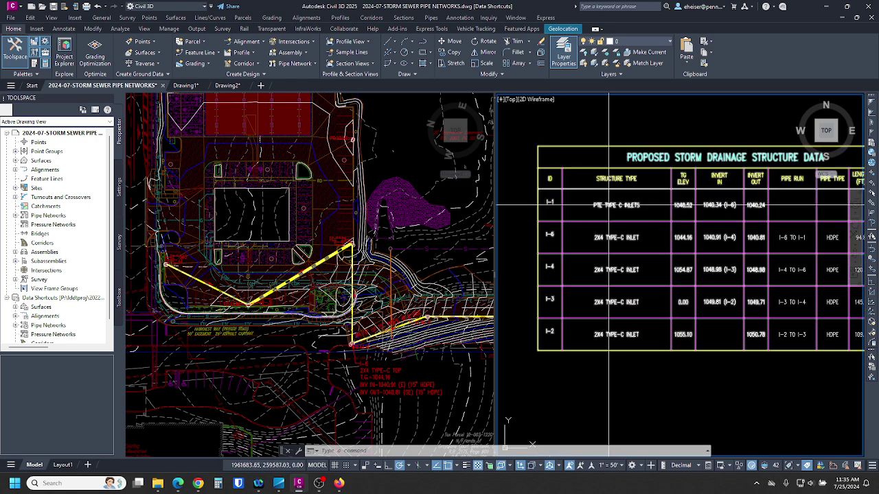
{"action": "middle_click_drag", "start_coordinate": [728, 281], "coordinate": [587, 278]}
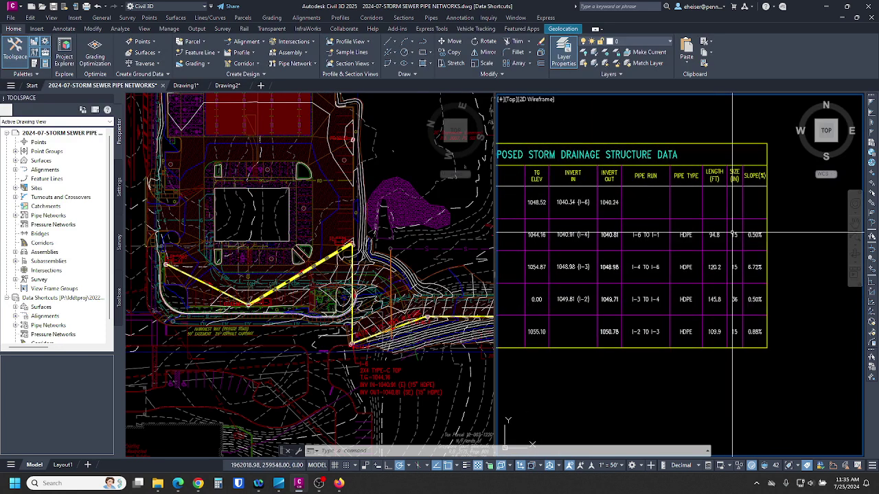
{"action": "scroll", "coordinate": [680, 233], "scroll_direction": "up", "scroll_amount": 2}
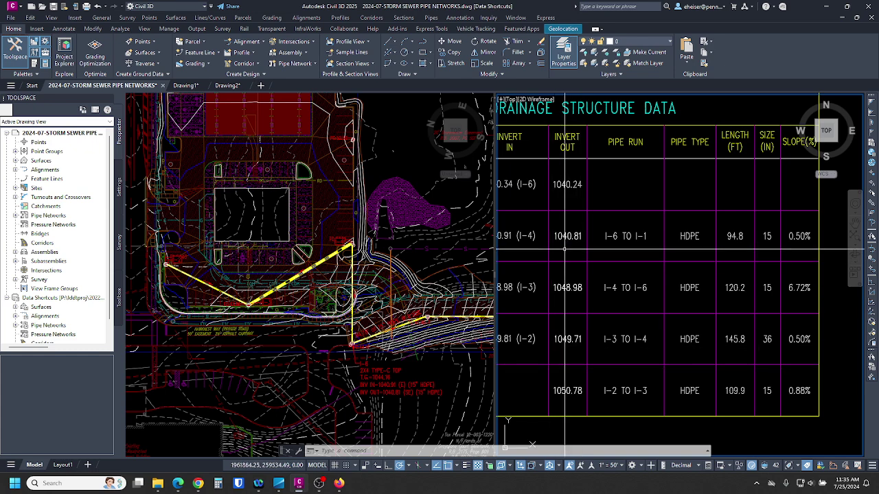
Step: Compare the pipe run and TG elevation columns of the structure data table with outlet structure OUT-1 in the plan
{"action": "scroll", "coordinate": [563, 244], "scroll_direction": "up", "scroll_amount": 2}
{"action": "middle_click_drag", "start_coordinate": [595, 348], "coordinate": [620, 251]}
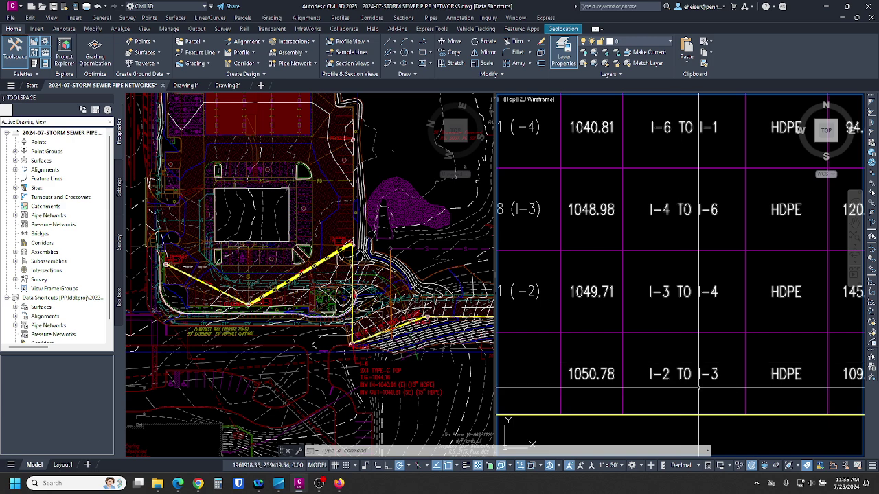
{"action": "scroll", "coordinate": [679, 343], "scroll_direction": "down", "scroll_amount": 3}
{"action": "scroll", "coordinate": [806, 261], "scroll_direction": "down", "scroll_amount": 2}
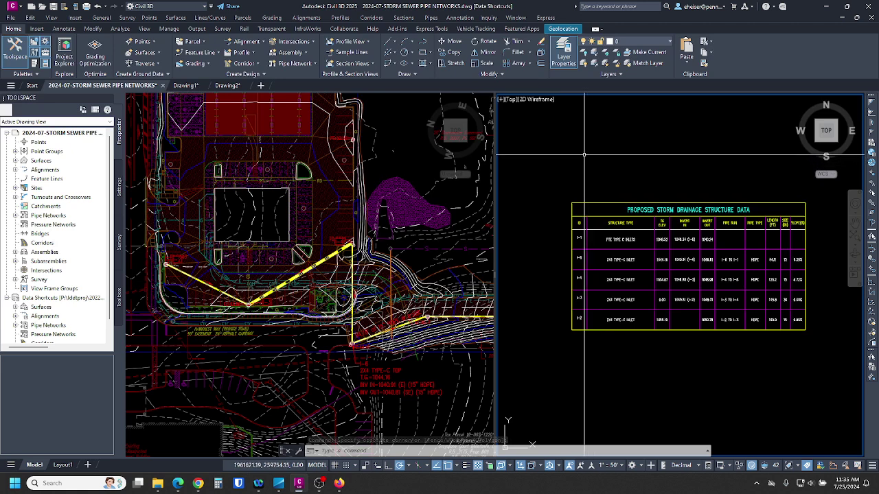
{"action": "left_click", "coordinate": [456, 322]}
{"action": "mouse_move", "coordinate": [458, 298]}
{"action": "middle_mouse_down"}
{"action": "mouse_move", "coordinate": [336, 283]}
{"action": "mouse_move", "coordinate": [304, 295]}
{"action": "middle_mouse_up"}
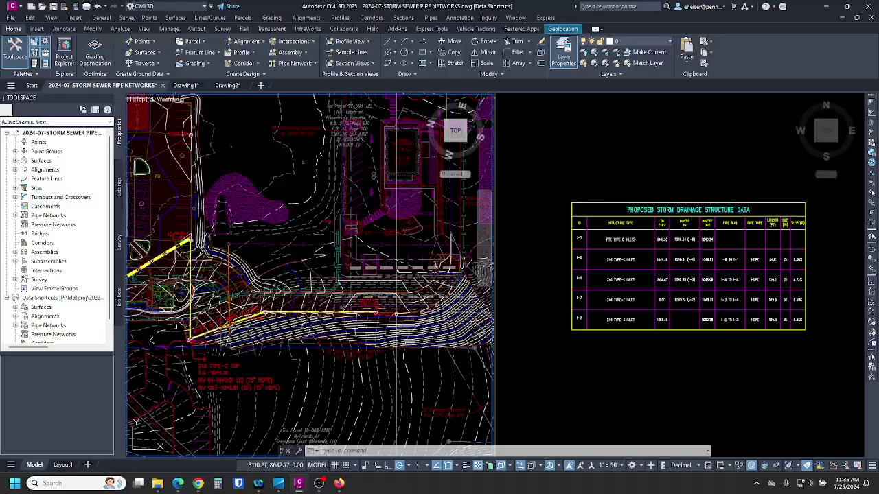
{"action": "scroll", "coordinate": [390, 315], "scroll_direction": "up", "scroll_amount": 7}
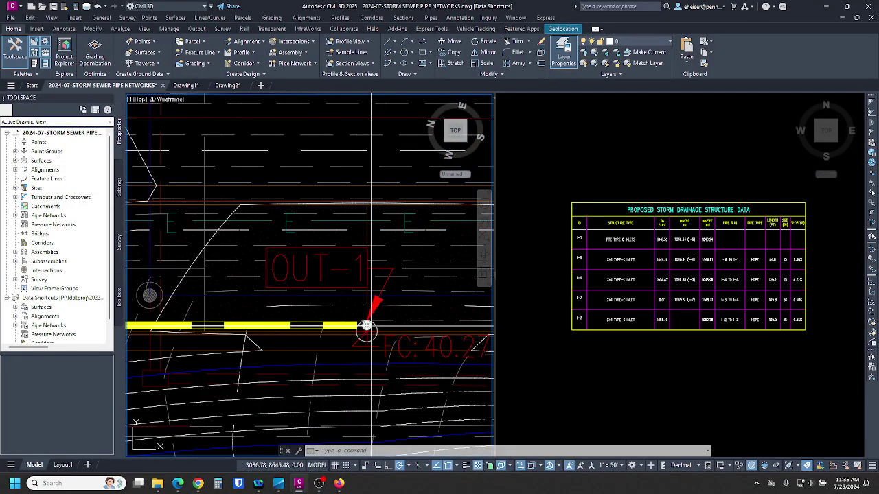
{"action": "left_click", "coordinate": [624, 344]}
{"action": "scroll", "coordinate": [670, 312], "scroll_direction": "up", "scroll_amount": 2}
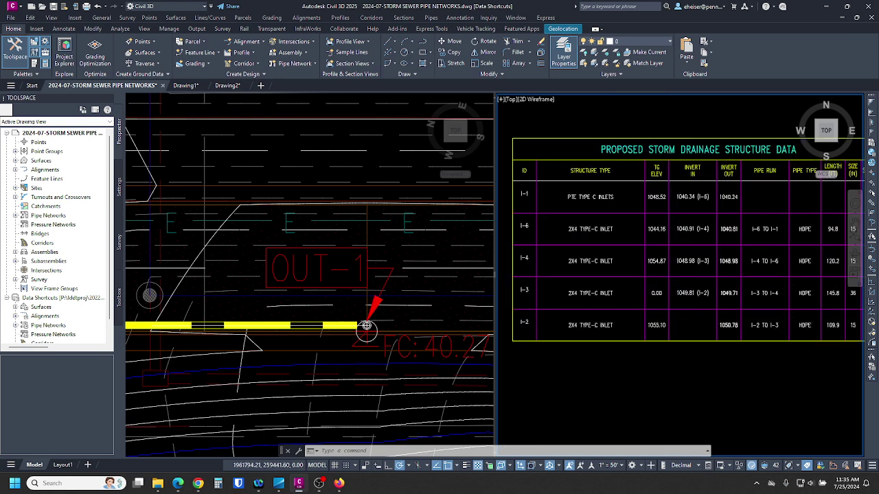
{"action": "scroll", "coordinate": [671, 313], "scroll_direction": "up", "scroll_amount": 2}
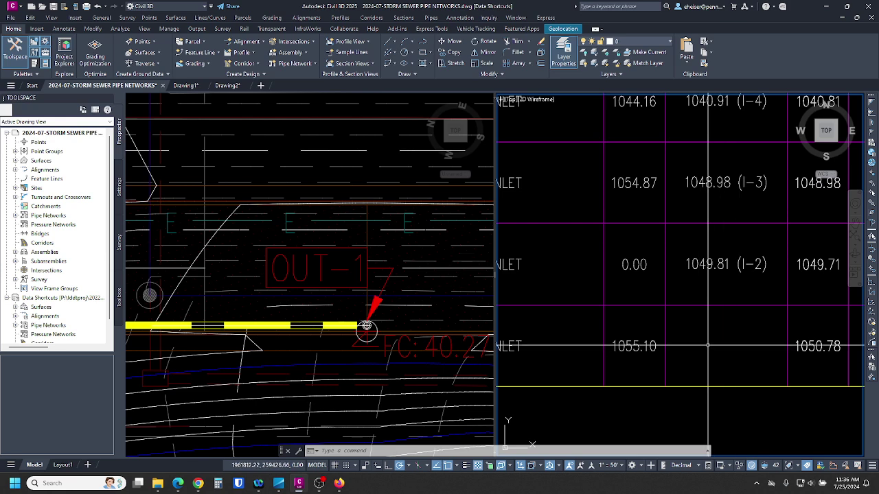
{"action": "scroll", "coordinate": [708, 346], "scroll_direction": "down", "scroll_amount": 4}
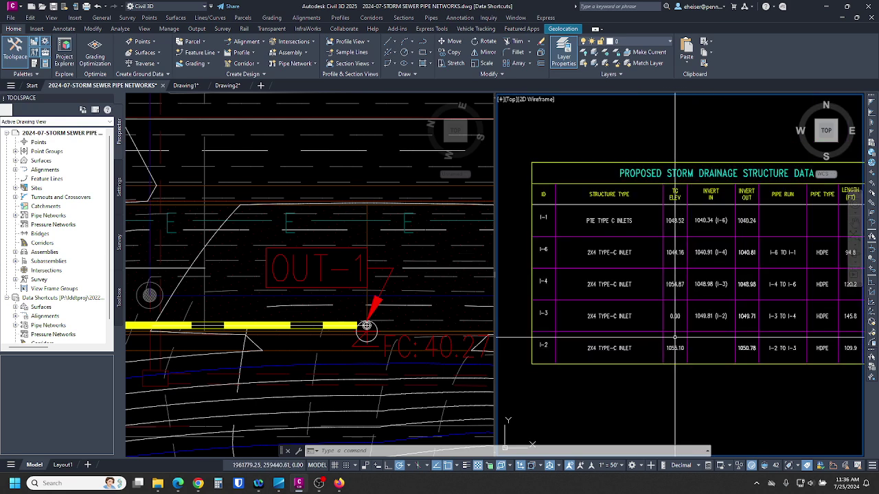
{"action": "scroll", "coordinate": [678, 336], "scroll_direction": "up", "scroll_amount": 2}
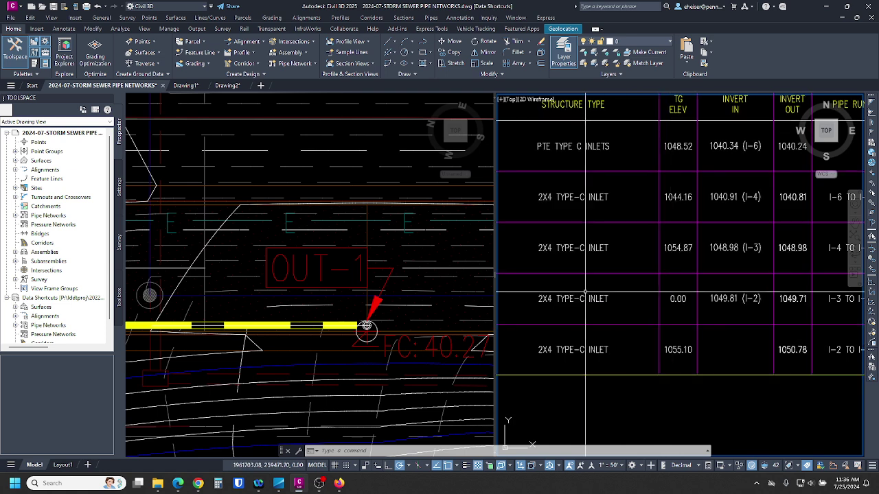
Step: Make the layer of the Proposed Storm Drainage Structure Data table's bottom border the current layer
{"action": "left_click", "coordinate": [642, 52]}
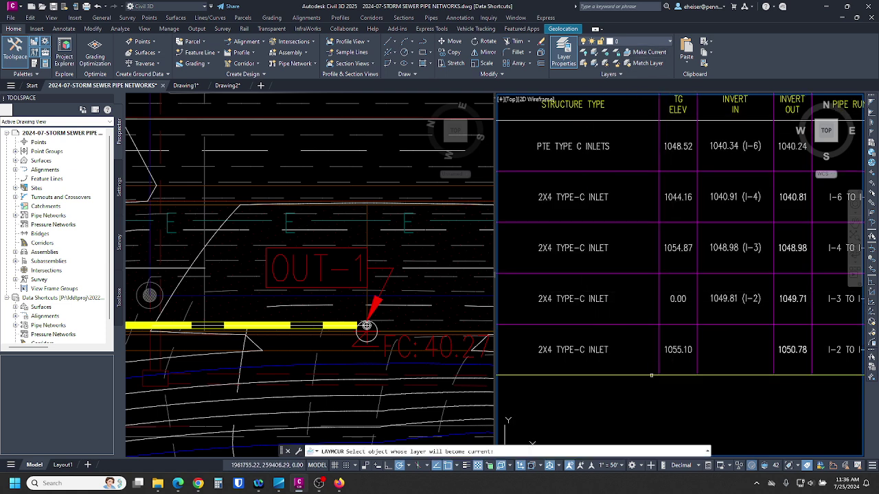
{"action": "left_click", "coordinate": [652, 371]}
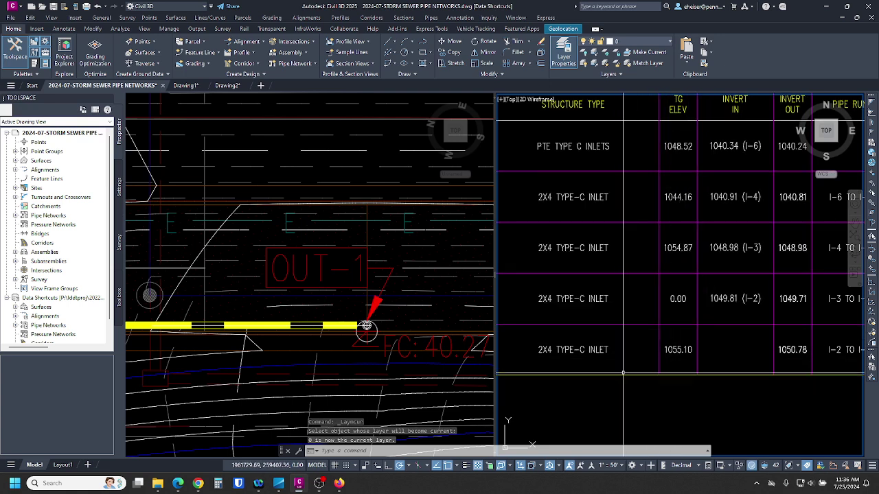
{"action": "key", "text": "Escape"}
{"action": "key", "text": "Escape"}
{"action": "key", "text": "Escape"}
{"action": "scroll", "coordinate": [618, 374], "scroll_direction": "down", "scroll_amount": 5}
{"action": "scroll", "coordinate": [619, 350], "scroll_direction": "up", "scroll_amount": 4}
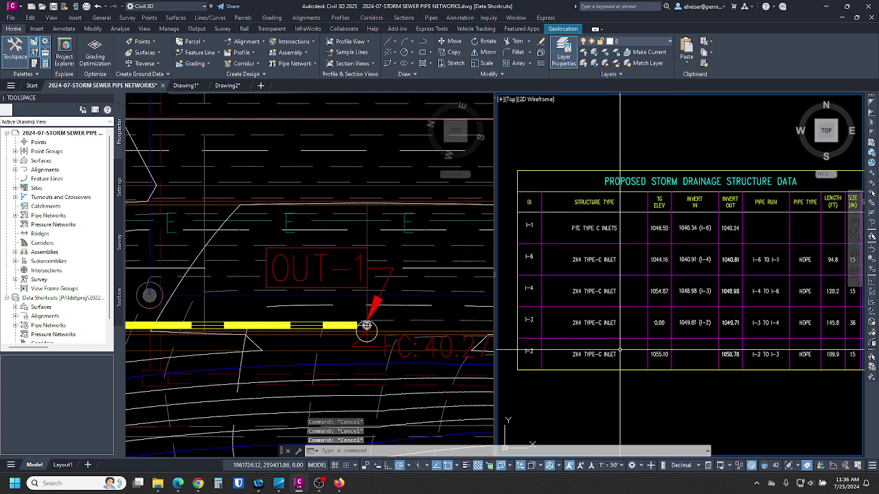
{"action": "left_click", "coordinate": [625, 363]}
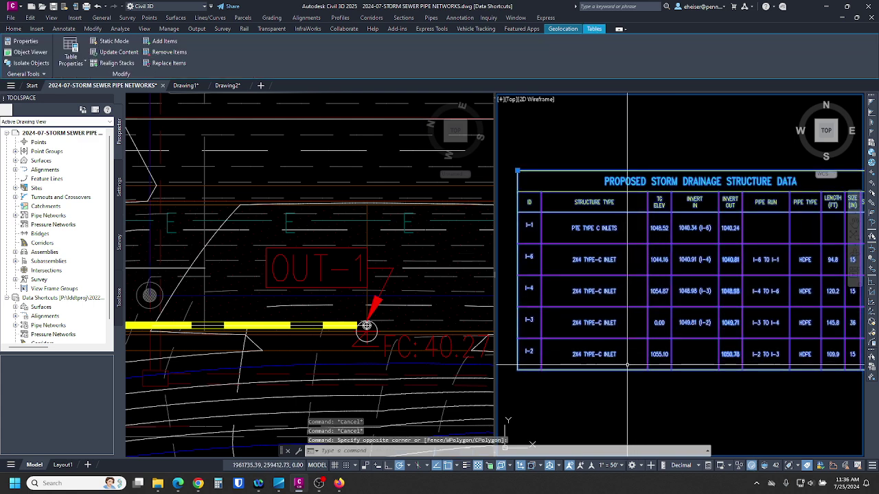
{"action": "scroll", "coordinate": [621, 369], "scroll_direction": "down", "scroll_amount": 3}
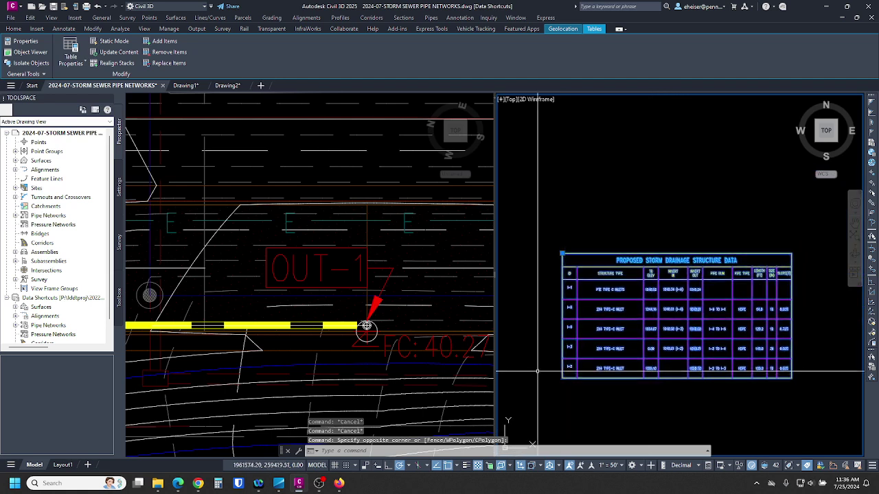
{"action": "key", "text": "Escape"}
{"action": "key", "text": "Escape"}
{"action": "left_click", "coordinate": [471, 362]}
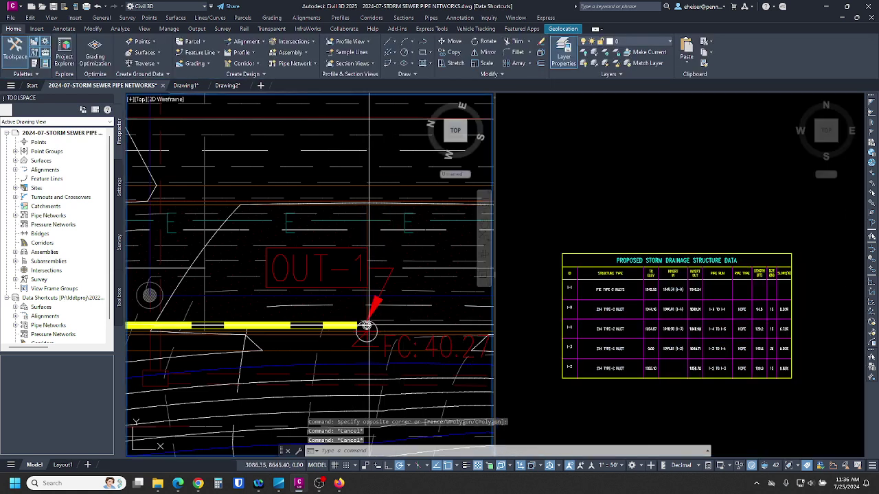
{"action": "left_click", "coordinate": [746, 405]}
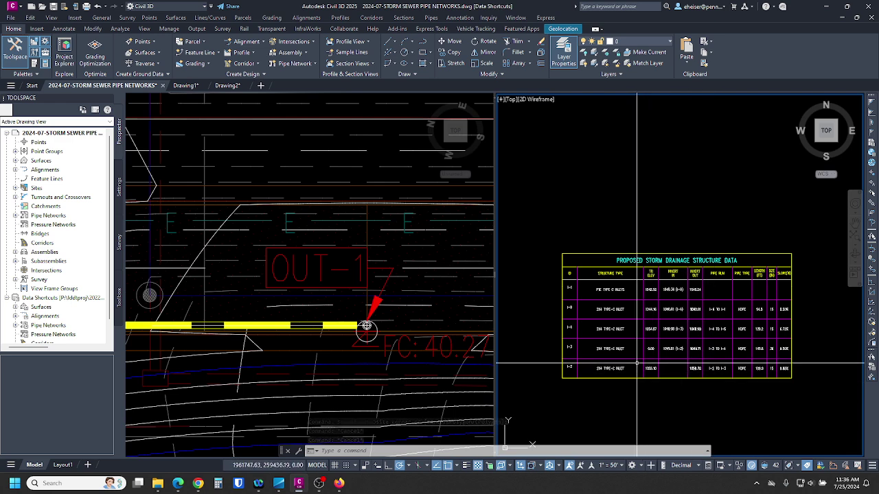
Step: Draw a four-sided wipeout over the TG elevation value in the I-2 row of the structure data table
{"action": "scroll", "coordinate": [646, 374], "scroll_direction": "up", "scroll_amount": 2}
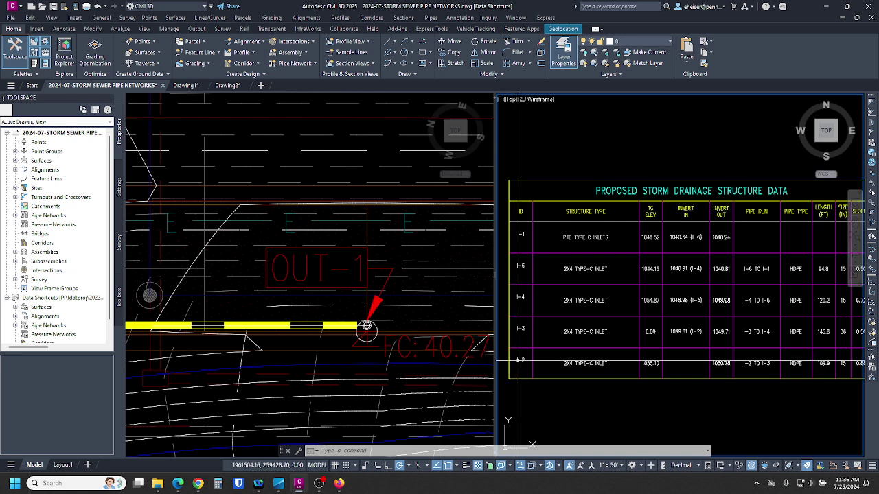
{"action": "scroll", "coordinate": [639, 367], "scroll_direction": "up", "scroll_amount": 4}
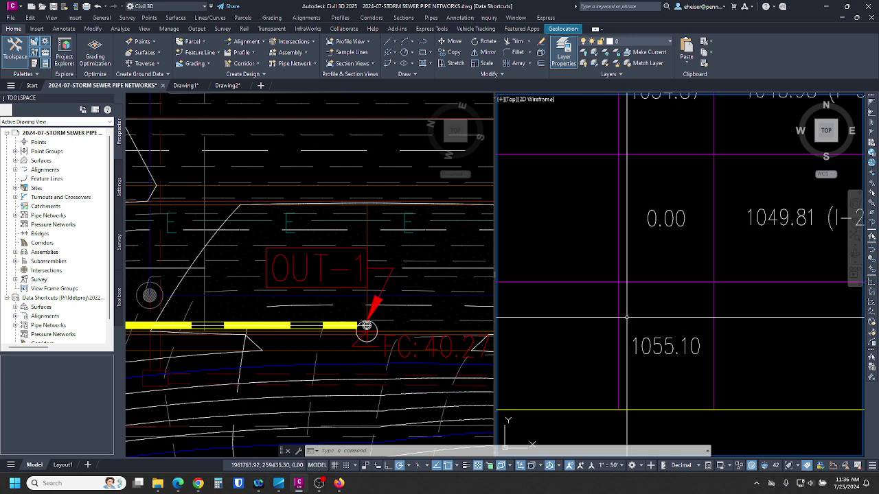
{"action": "type", "text": "RE"}
{"action": "key", "text": "Return"}
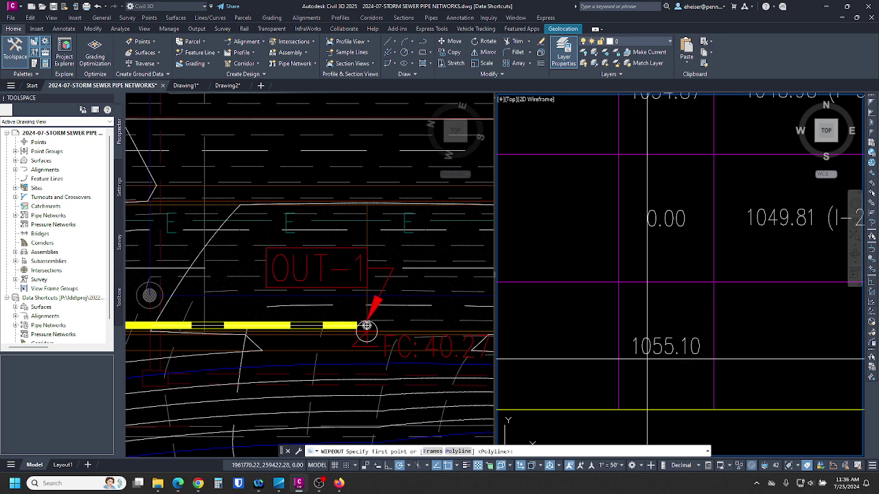
{"action": "scroll", "coordinate": [627, 318], "scroll_direction": "up", "scroll_amount": 2}
{"action": "left_click", "coordinate": [621, 312]}
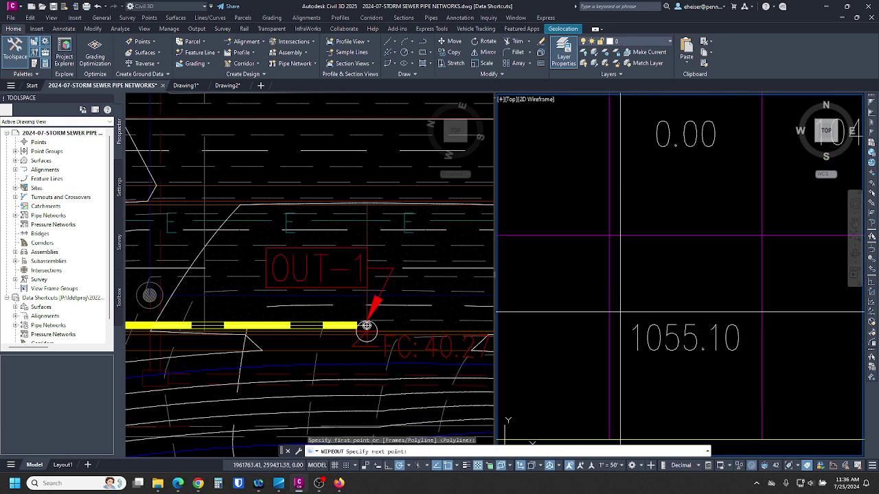
{"action": "left_click", "coordinate": [753, 312]}
{"action": "left_click", "coordinate": [753, 369]}
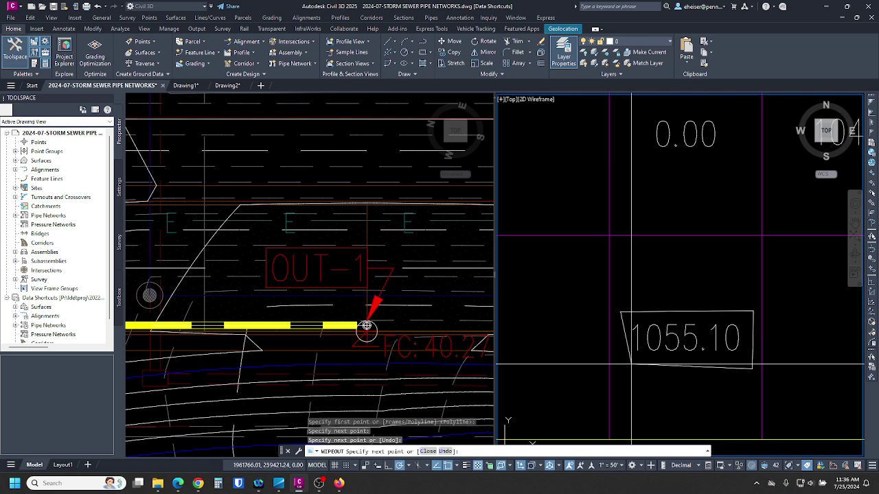
{"action": "key", "text": "Return"}
Step: Set the WIPEOUTFRAME variable to 2 for the wipeout in the structure data table
{"action": "scroll", "coordinate": [676, 319], "scroll_direction": "down", "scroll_amount": 5}
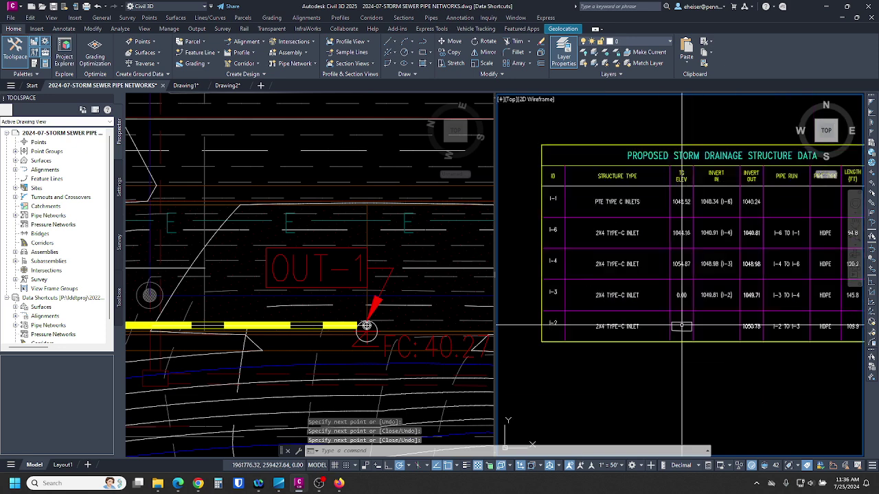
{"action": "scroll", "coordinate": [676, 319], "scroll_direction": "up", "scroll_amount": 3}
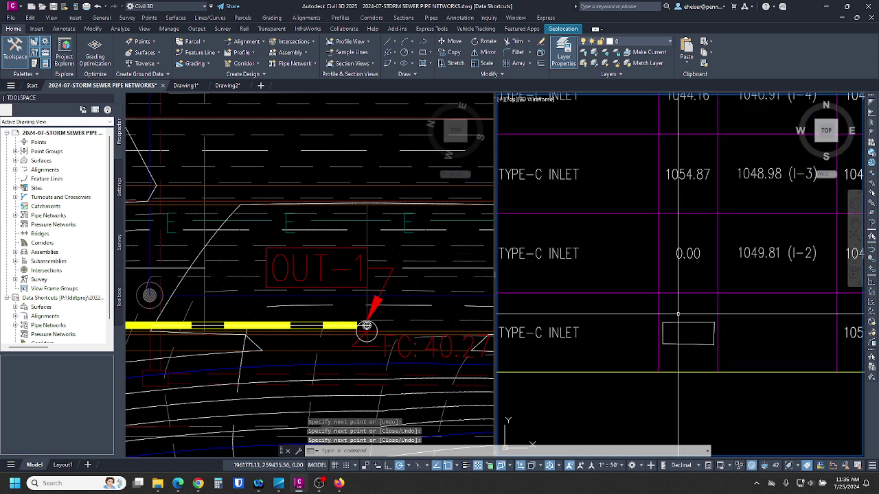
{"action": "type", "text": "WIPEOUTFRAME"}
{"action": "key", "text": "Return"}
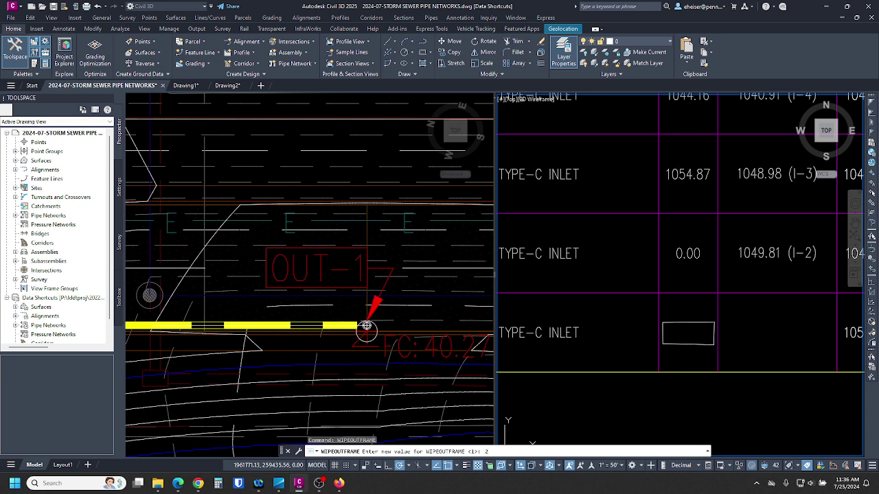
{"action": "type", "text": "2"}
{"action": "key", "text": "Return"}
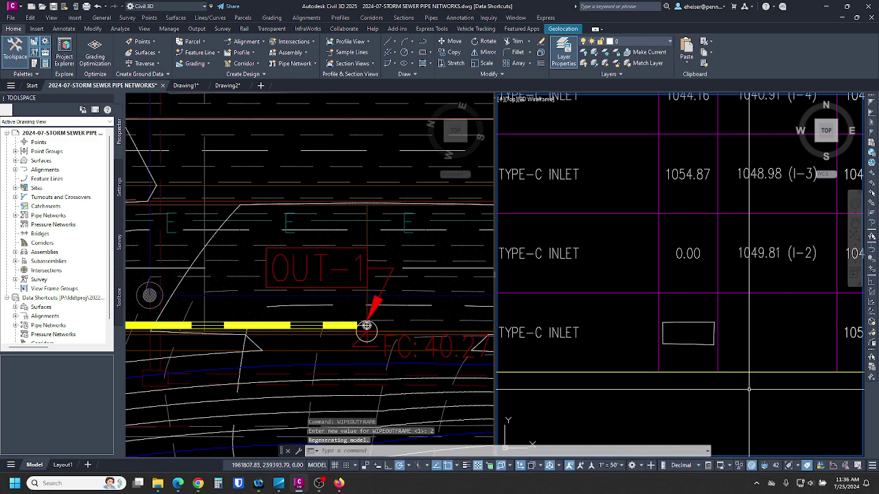
{"action": "key", "text": "Escape"}
{"action": "key", "text": "Escape"}
{"action": "scroll", "coordinate": [616, 290], "scroll_direction": "down", "scroll_amount": 7}
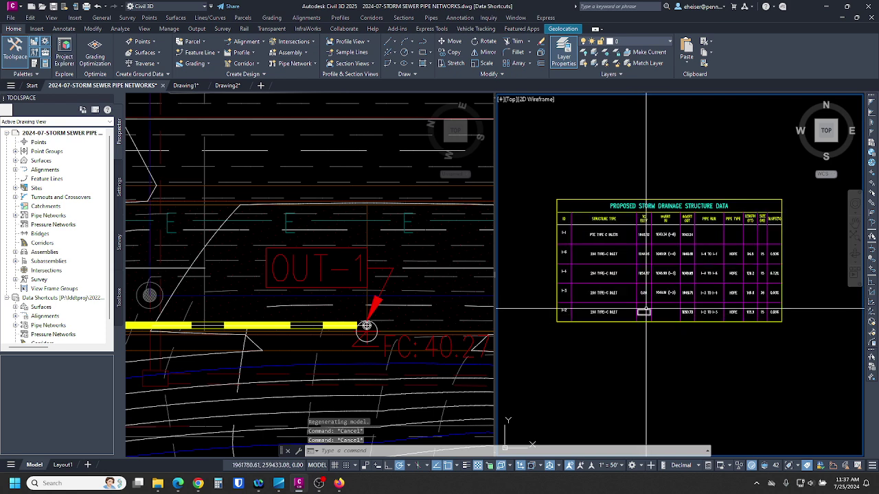